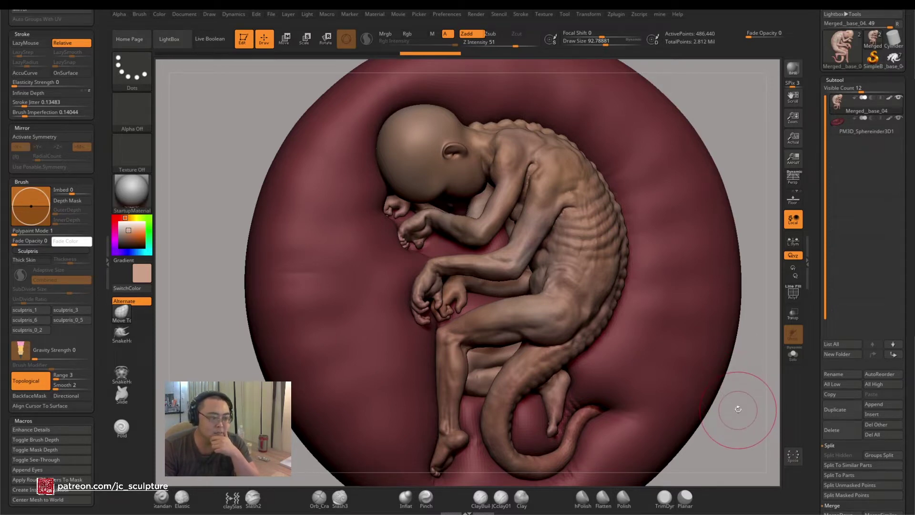
Switch from the merged sculpt to the _base_04 tool that holds the figure's separate body-part subtools
mouse_move(738, 409)
ctrl+right_down()
mouse_move(720, 392)
mouse_move(701, 396)
mouse_move(699, 415)
mouse_move(695, 376)
ctrl+right_up()
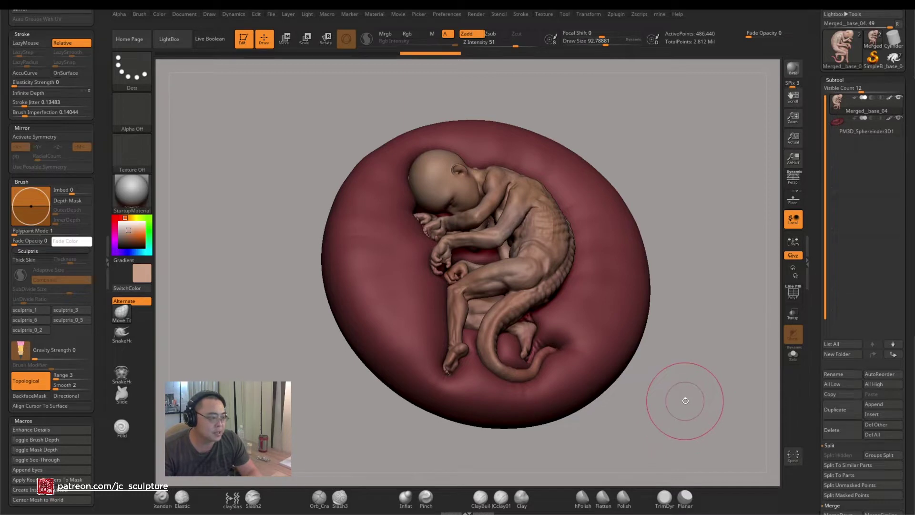
right_drag(687, 395, 692, 420)
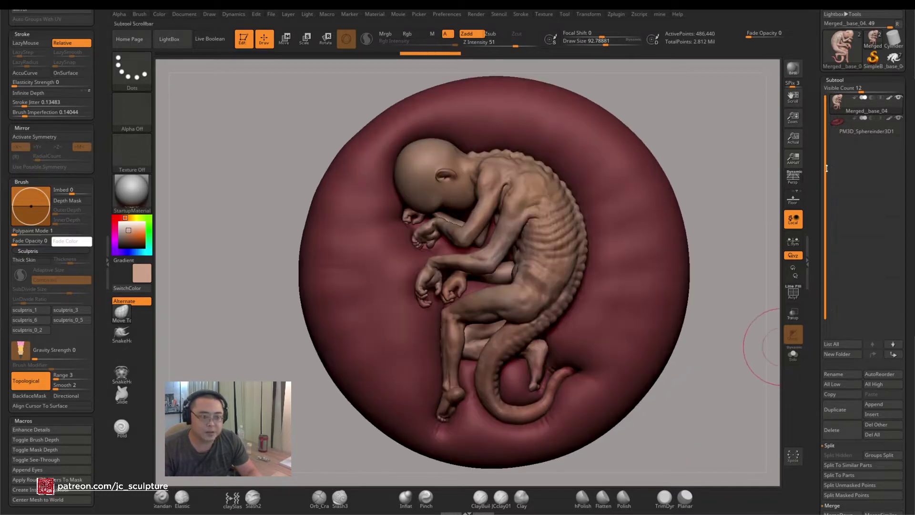
click(897, 61)
drag(665, 292, 724, 267)
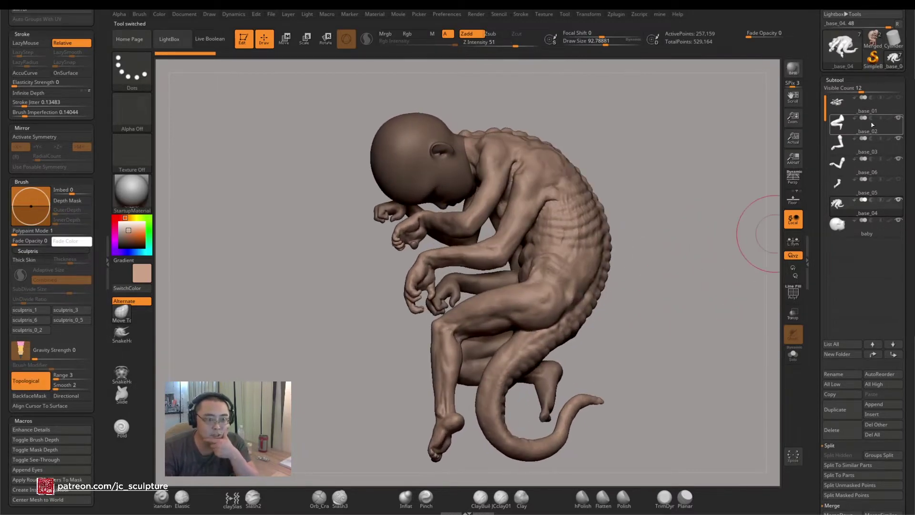
Select the _base_02 leg subtool and turn on the polyframe display
mouse_move(872, 131)
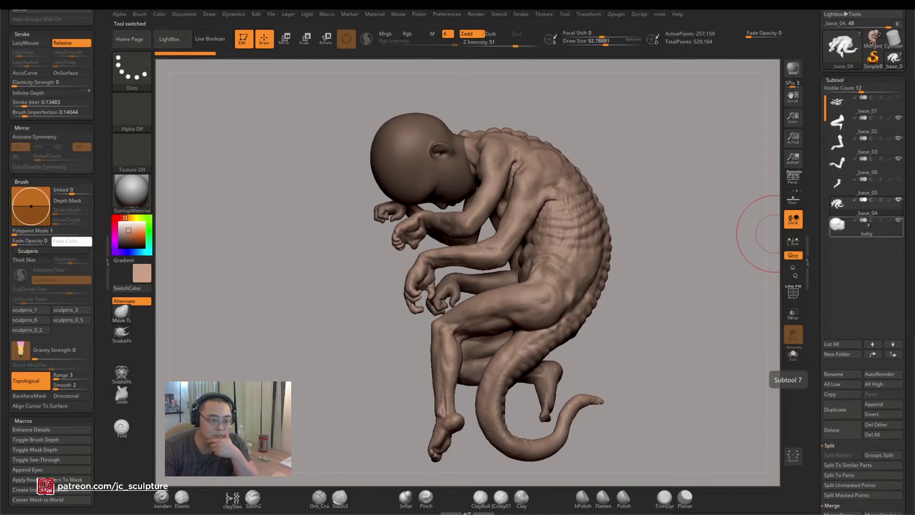
click(852, 228)
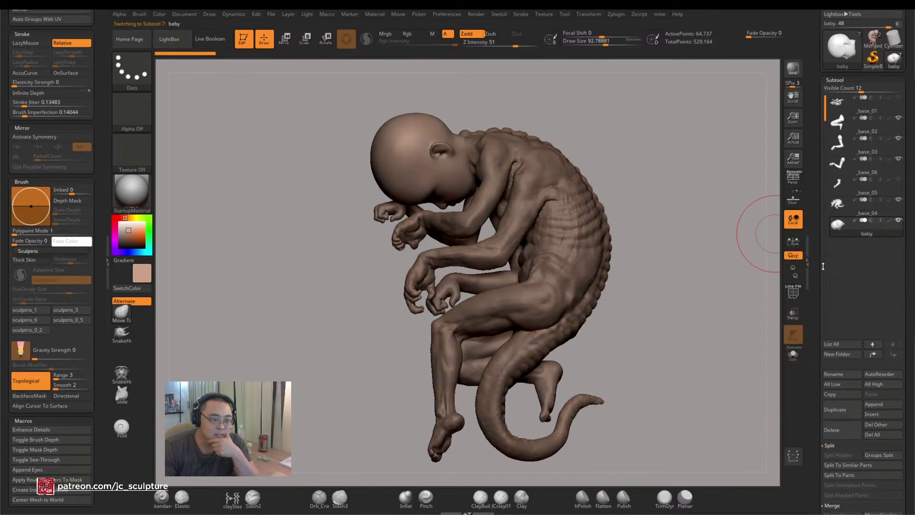
click(868, 125)
click(791, 288)
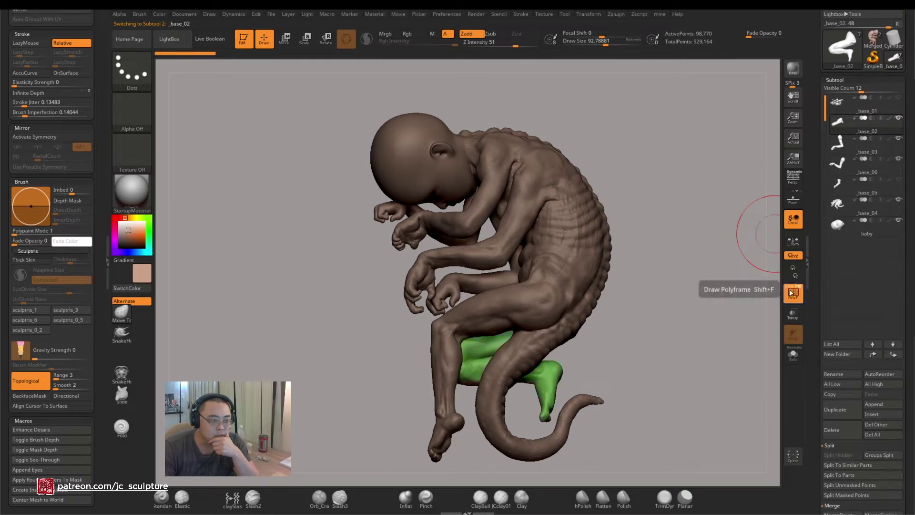
drag(716, 341, 702, 338)
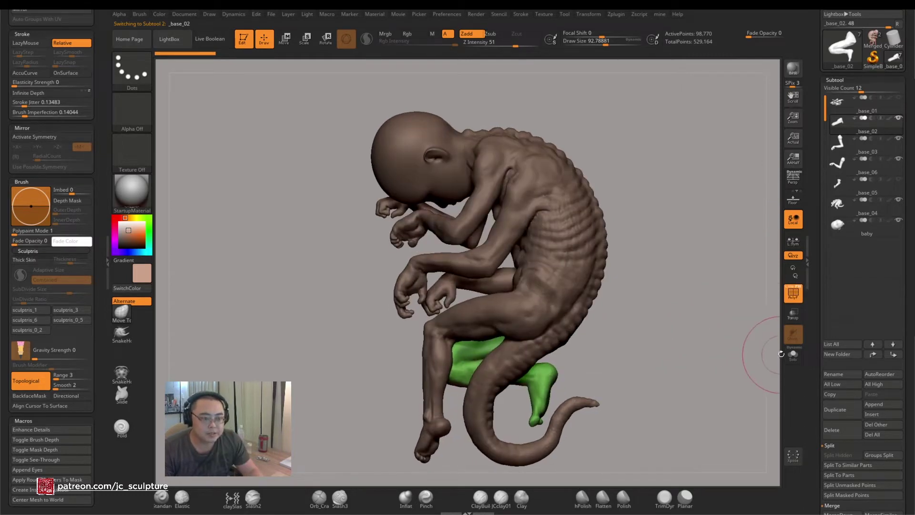
Examine the subtools from _base_02 through baby one after another, isolating the limbs and body with Solo mode
click(800, 359)
click(801, 359)
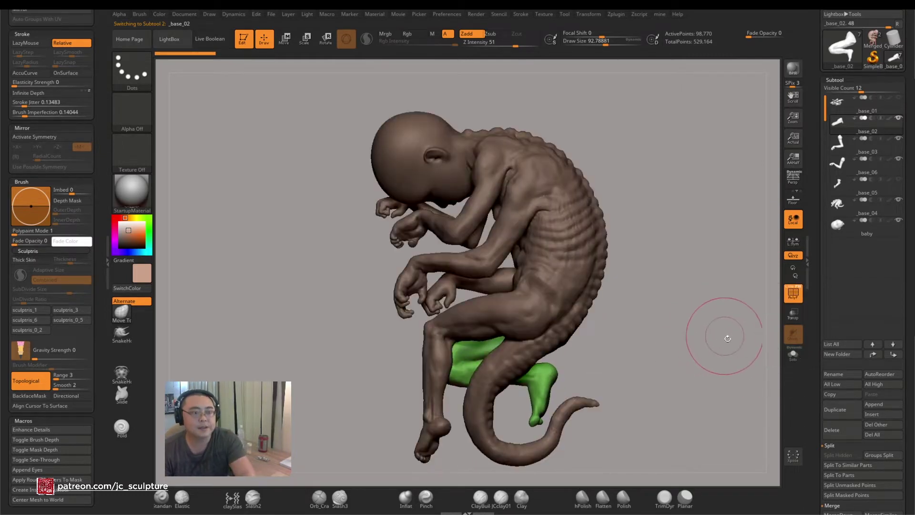
key(Down)
click(793, 357)
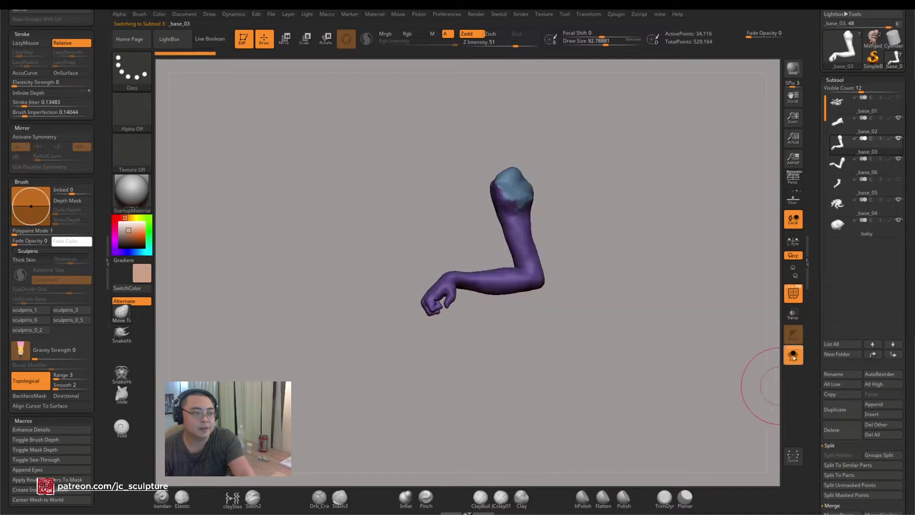
click(793, 357)
key(Down)
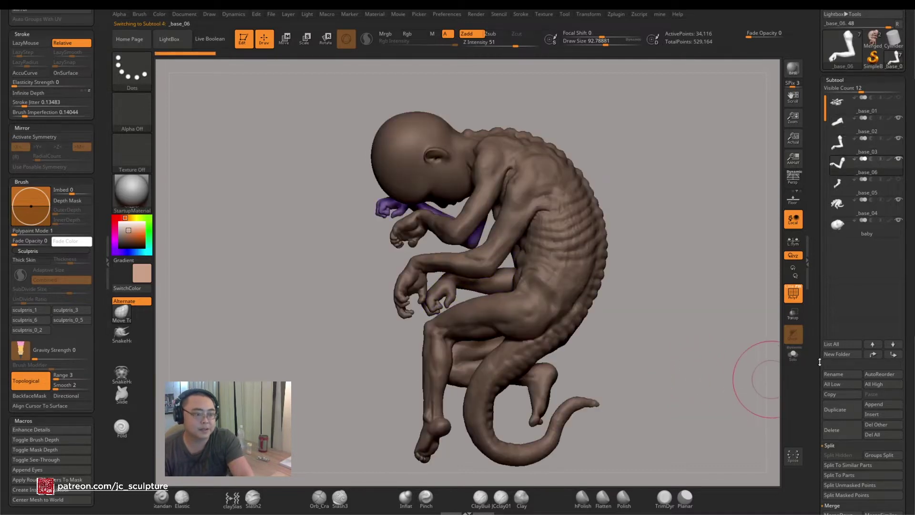
click(795, 357)
click(793, 358)
key(Down)
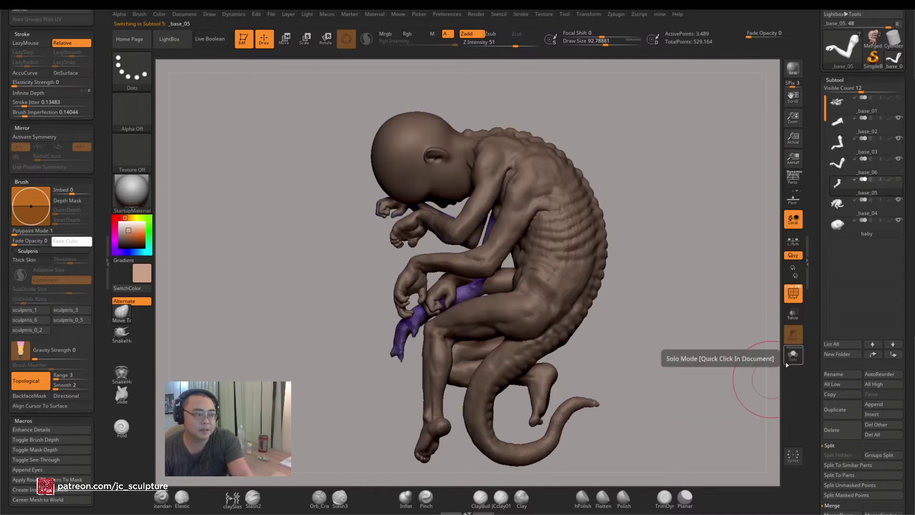
click(792, 358)
click(792, 357)
key(Down)
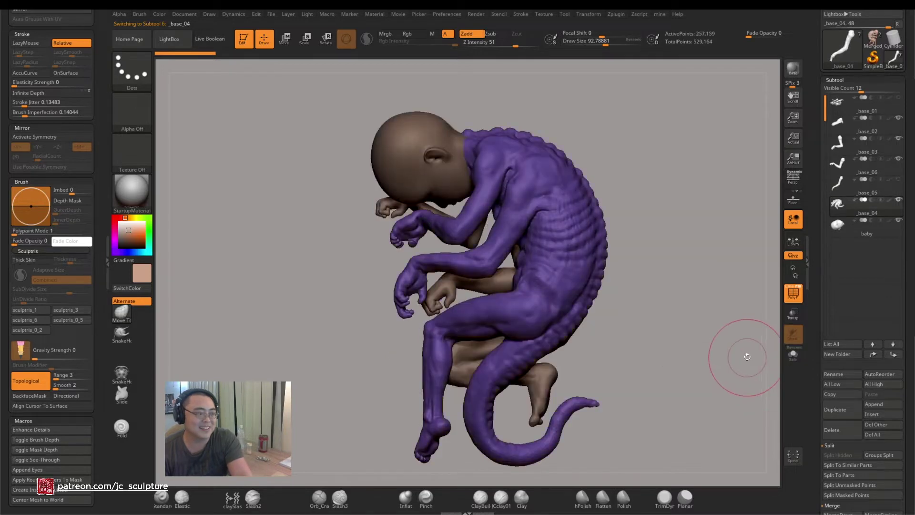
click(794, 357)
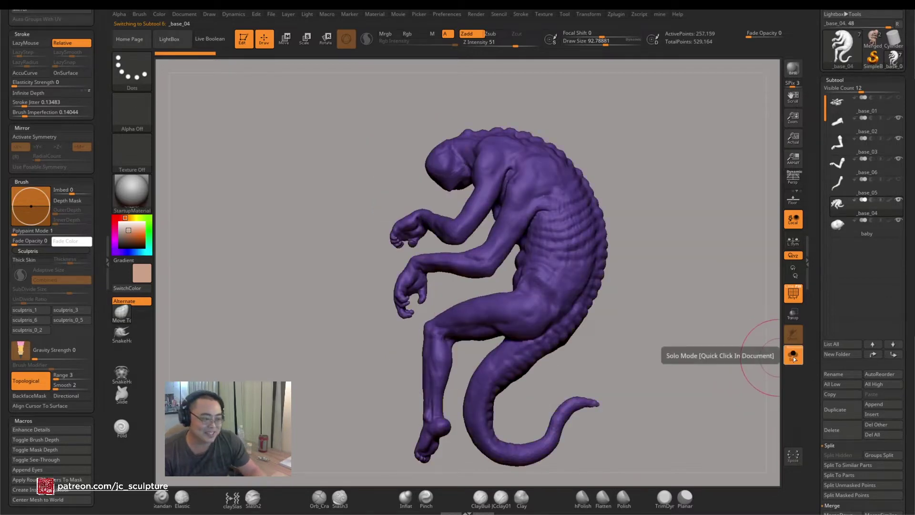
click(794, 359)
key(Down)
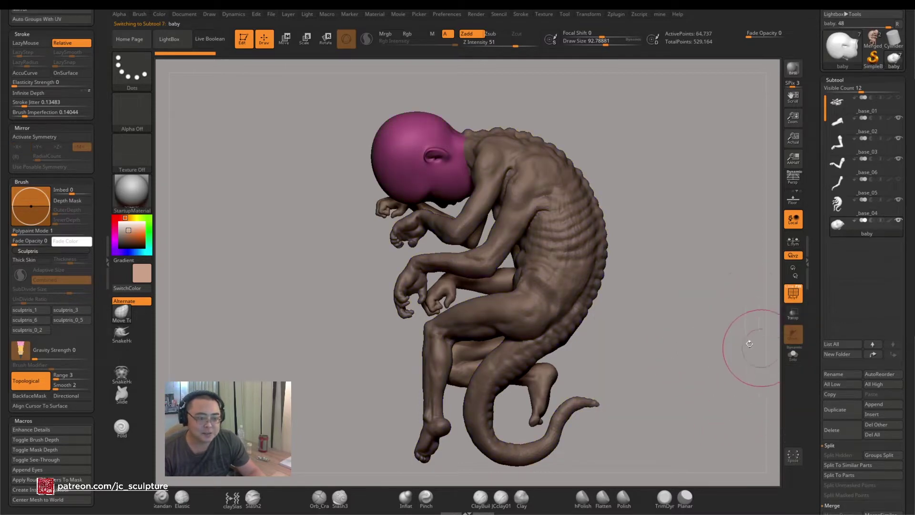
Open the project file sleeper.zpr
scroll(816, 163, up, 2)
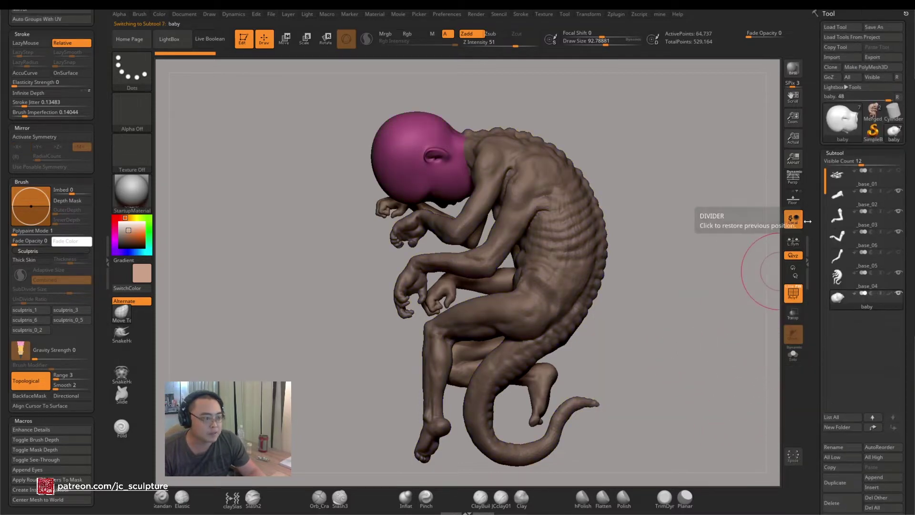
click(271, 14)
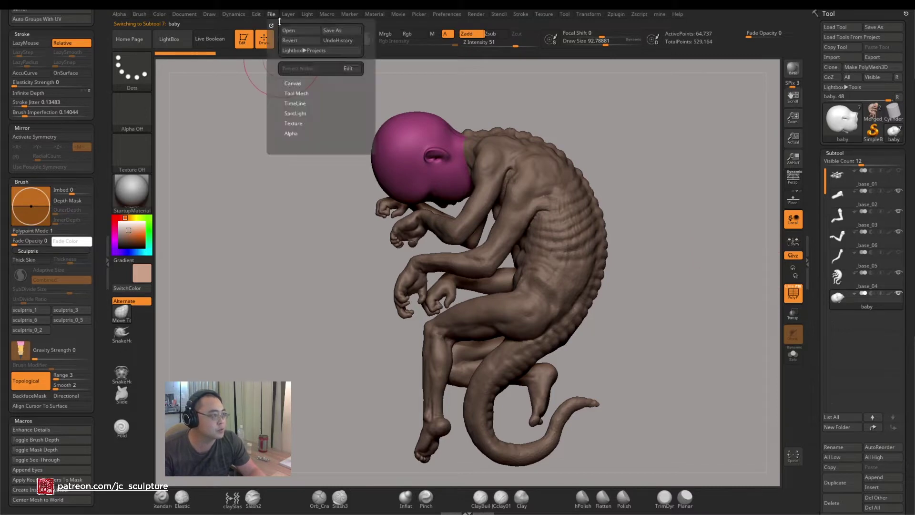
click(292, 31)
click(487, 291)
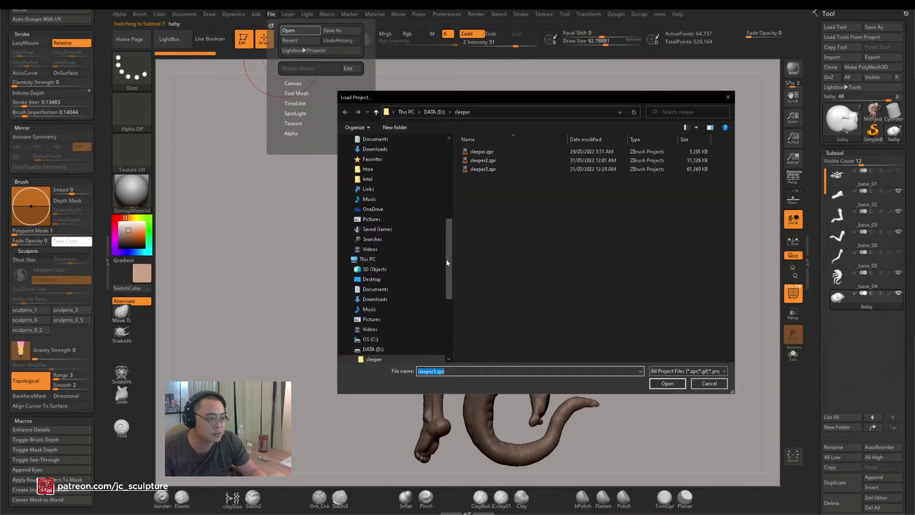
click(518, 151)
click(667, 384)
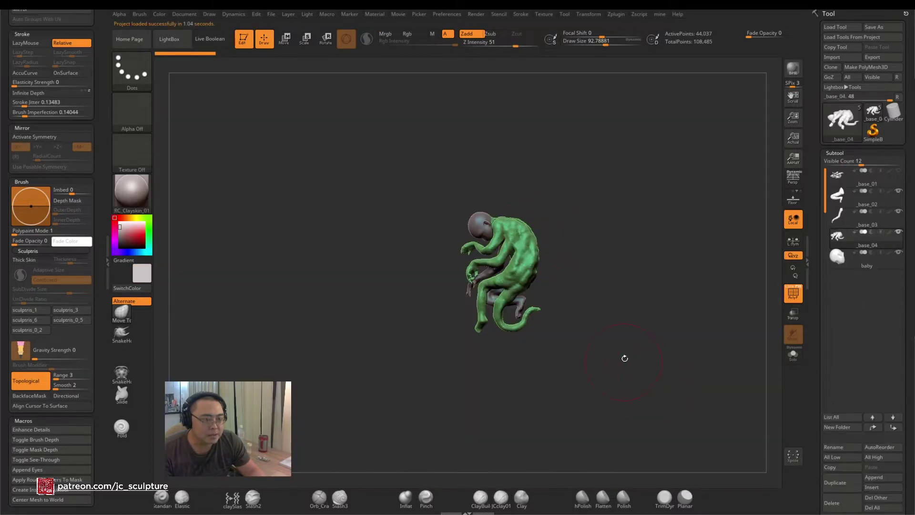
Turn off the polyframe display and change the early figure's material to StartupMaterial
drag(625, 358, 647, 323)
key(f)
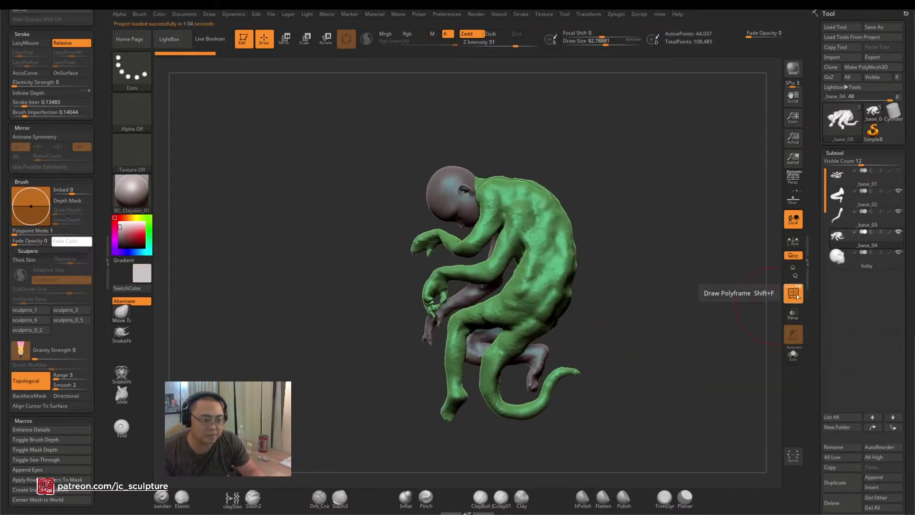
click(794, 293)
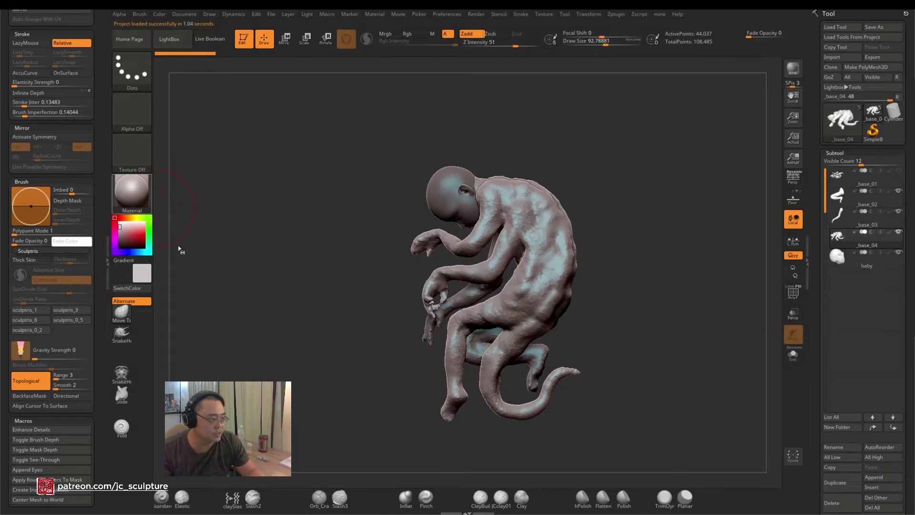
click(132, 193)
click(224, 350)
mouse_move(409, 351)
mouse_down()
mouse_move(334, 374)
mouse_move(353, 394)
mouse_move(339, 376)
mouse_move(415, 364)
mouse_up()
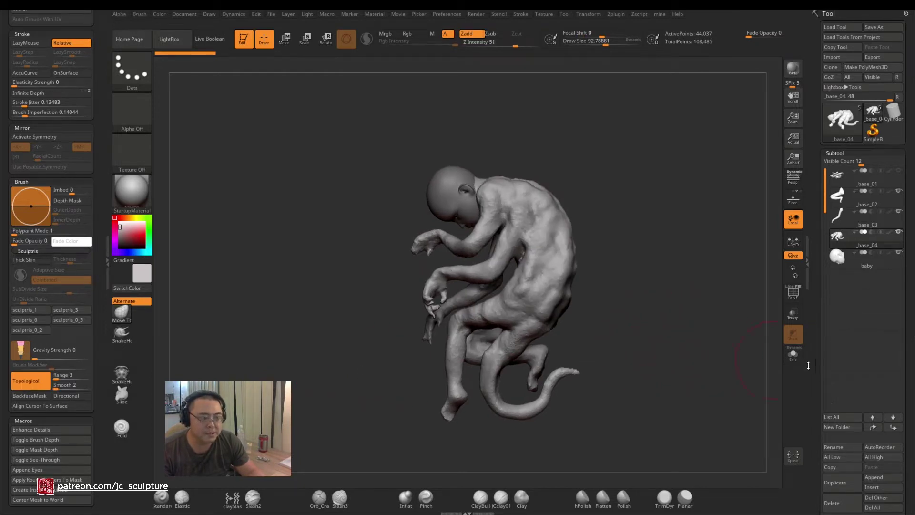
click(794, 356)
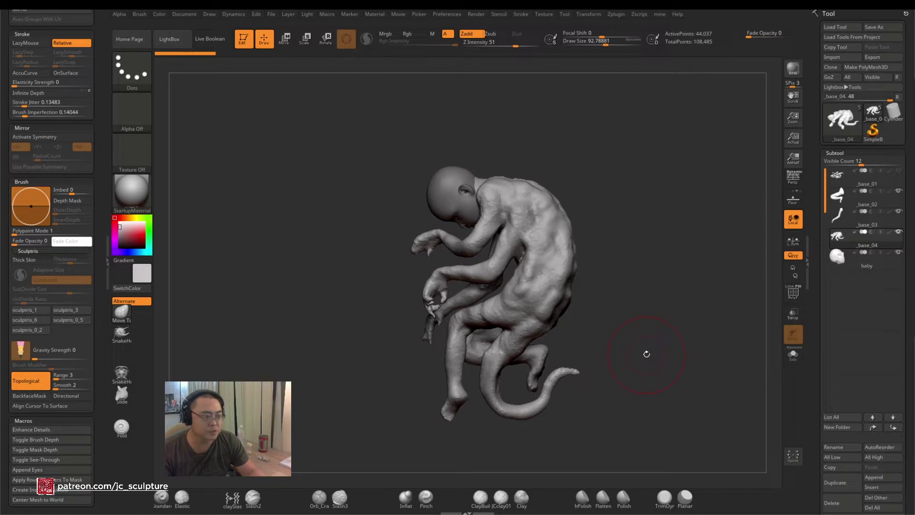
mouse_move(645, 321)
mouse_down()
mouse_move(645, 343)
mouse_move(674, 337)
mouse_move(652, 352)
mouse_move(629, 343)
mouse_up()
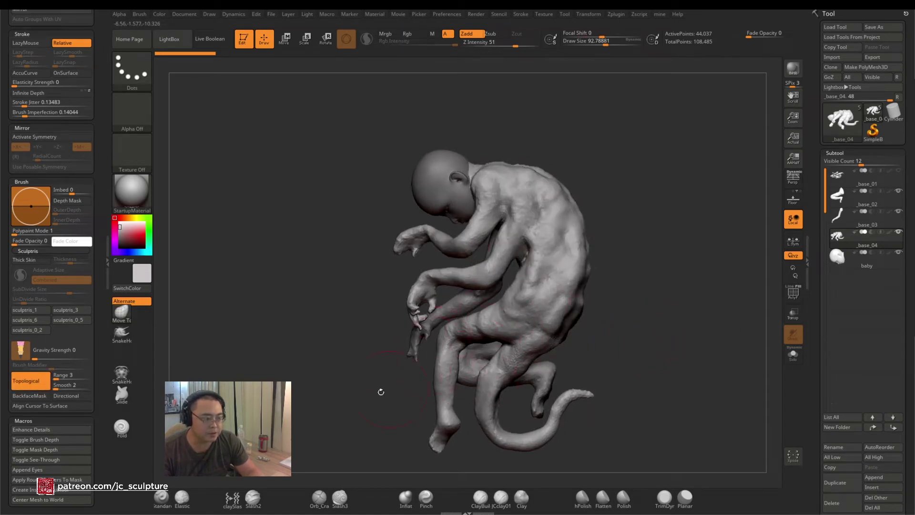
mouse_move(381, 392)
mouse_down()
mouse_move(427, 362)
mouse_move(407, 370)
mouse_move(425, 375)
mouse_move(372, 380)
mouse_move(687, 329)
mouse_up()
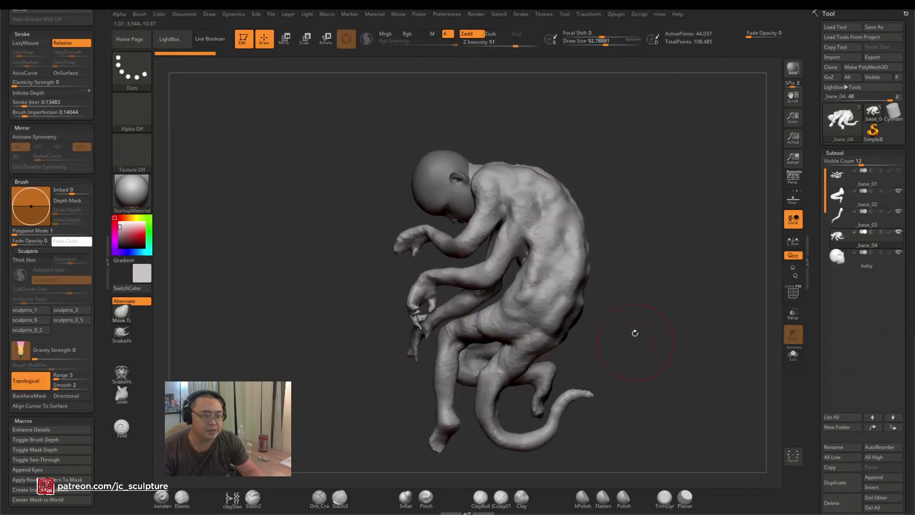
Open the project file sleeper2.zpr
click(271, 14)
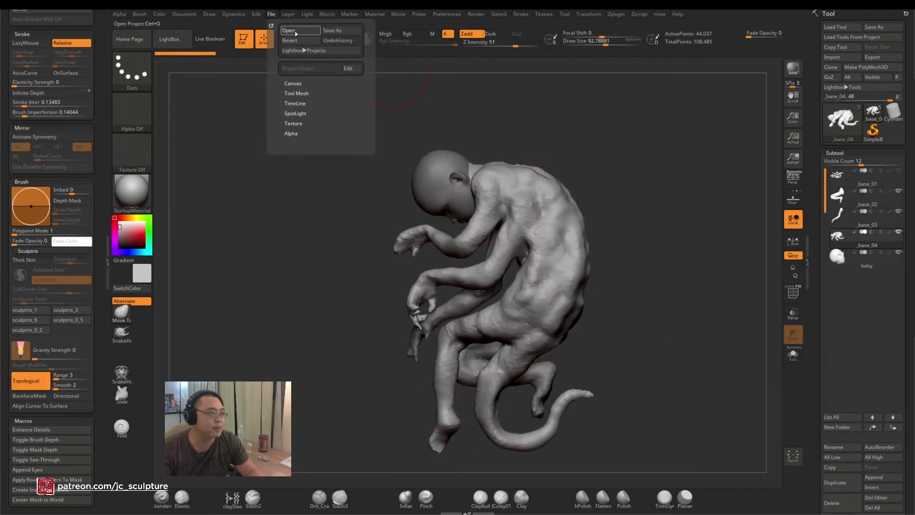
click(296, 31)
click(487, 292)
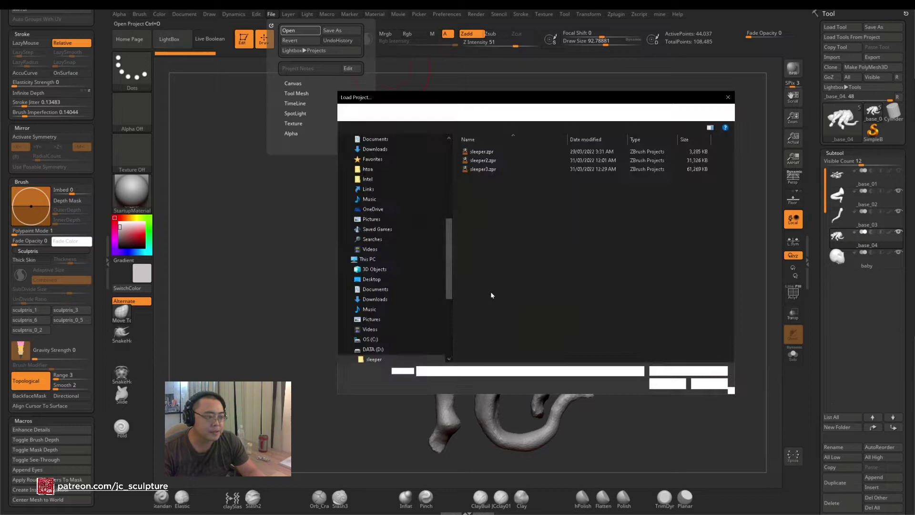
click(532, 161)
click(667, 384)
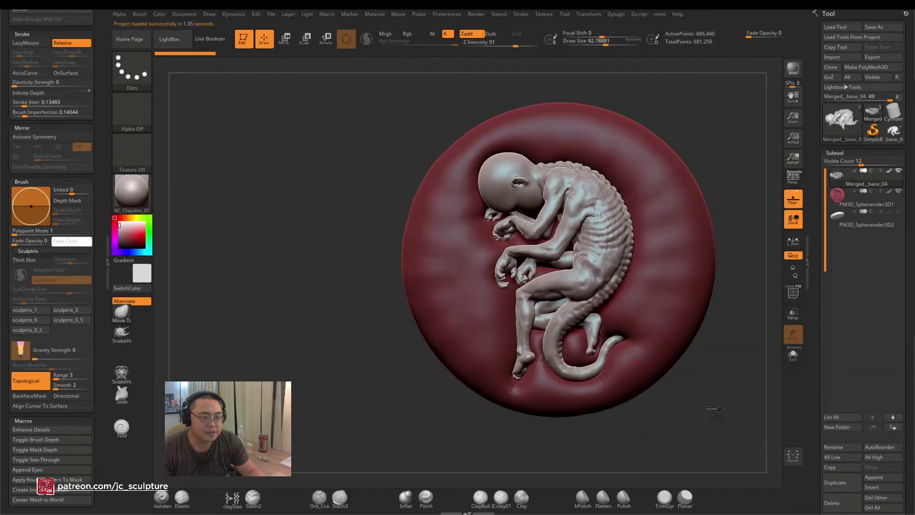
Examine how the figure sinks into the red cushion and review the Gravity and collision simulation settings
mouse_move(715, 410)
mouse_down()
mouse_move(731, 380)
mouse_move(647, 379)
mouse_move(644, 392)
mouse_move(618, 384)
mouse_move(658, 374)
mouse_up()
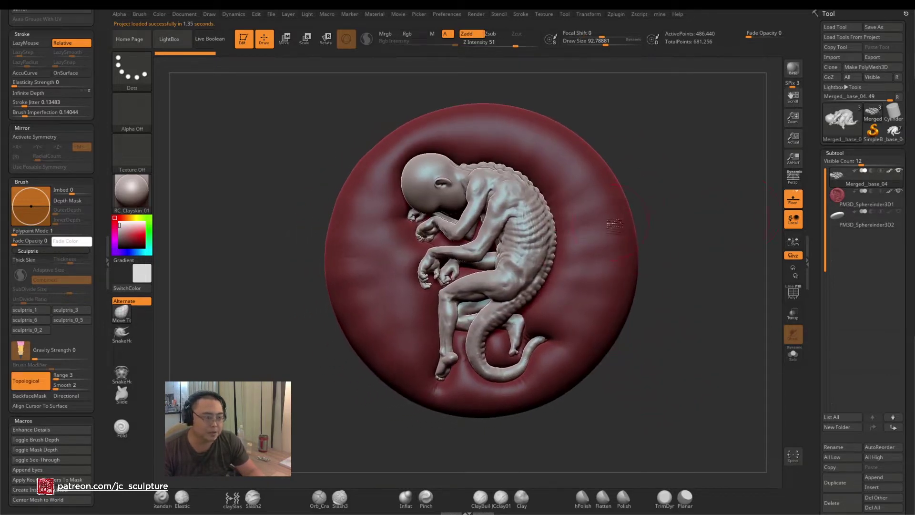
drag(693, 336, 700, 305)
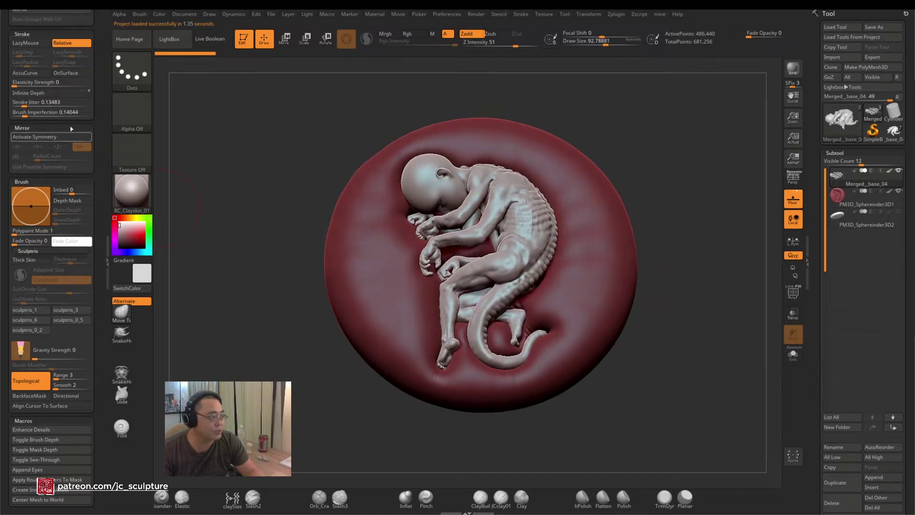
scroll(6, 215, up, 5)
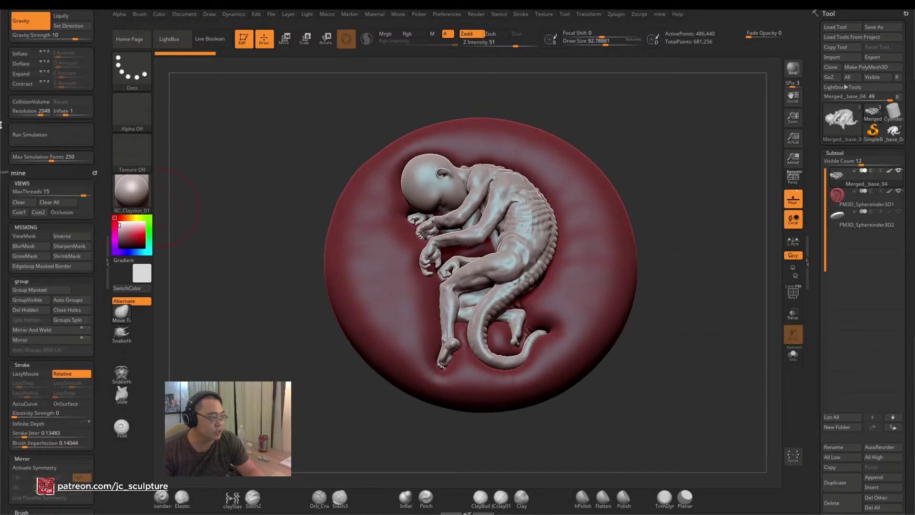
scroll(1, 125, up, 2)
mouse_move(334, 249)
mouse_down()
mouse_move(313, 337)
mouse_move(300, 347)
mouse_up()
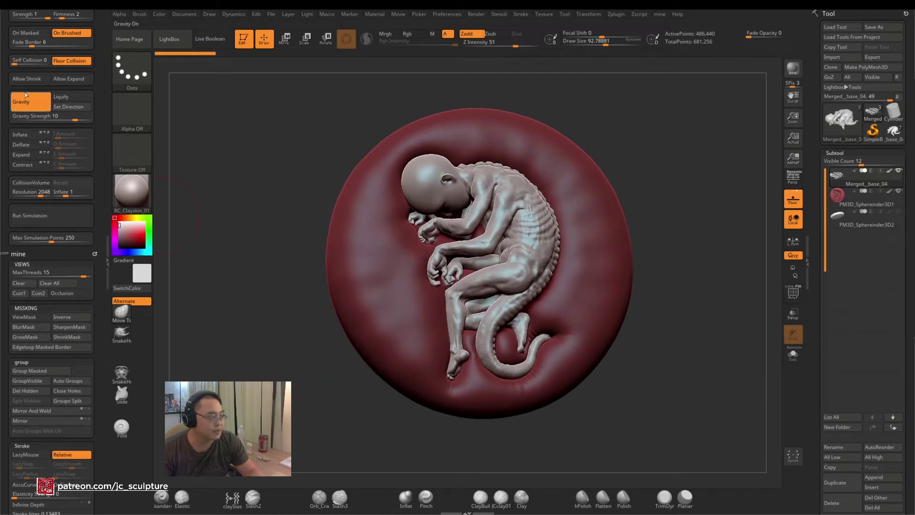
drag(246, 227, 224, 334)
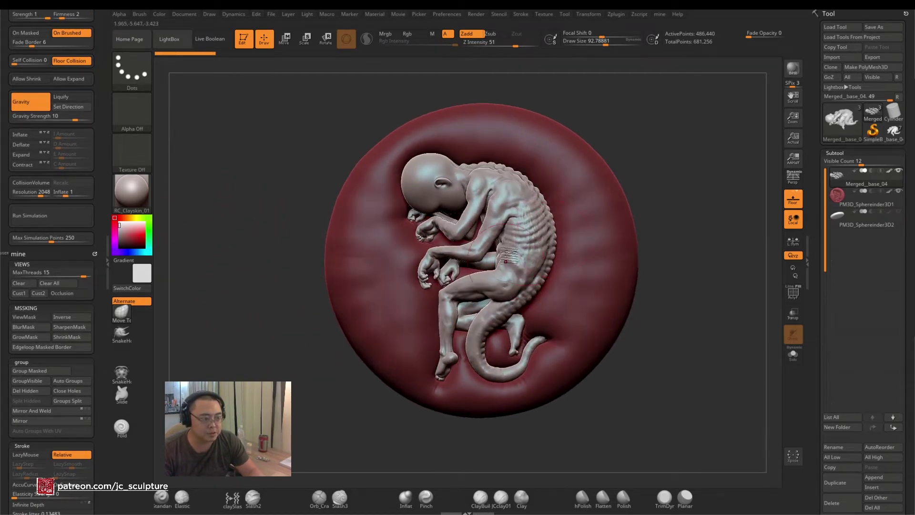
Isolate the Merged__base_04 figure from its cushion with Solo mode and frame it
click(793, 356)
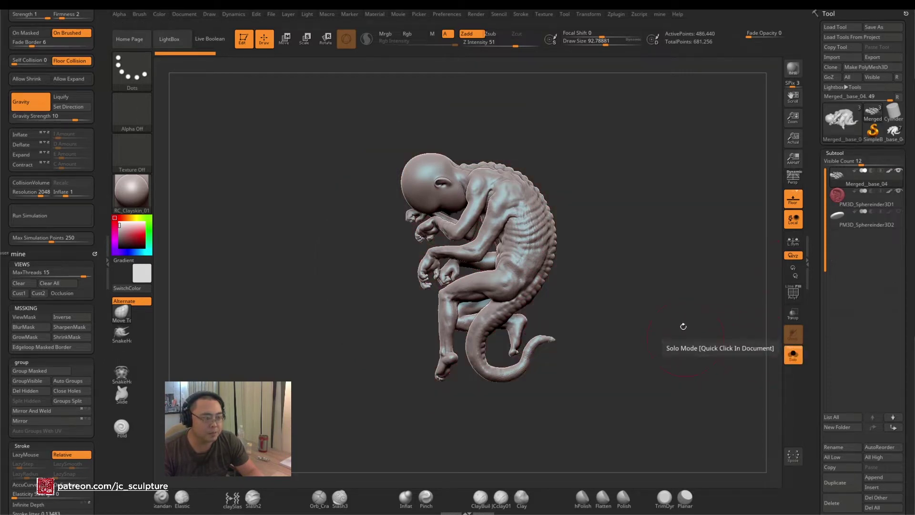
mouse_move(685, 321)
mouse_down()
mouse_move(646, 316)
mouse_move(630, 346)
mouse_move(644, 302)
mouse_move(674, 312)
mouse_up()
key(f)
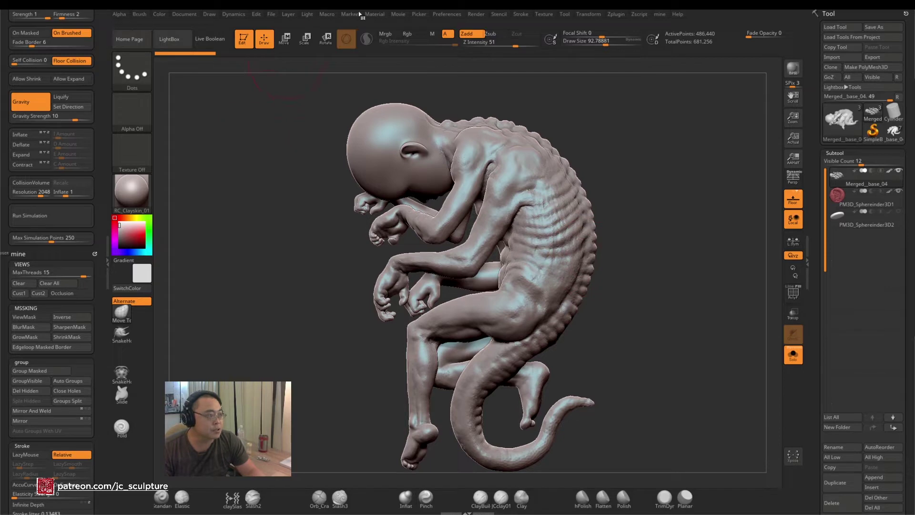
Open the project file sleeper3.zpr
click(276, 15)
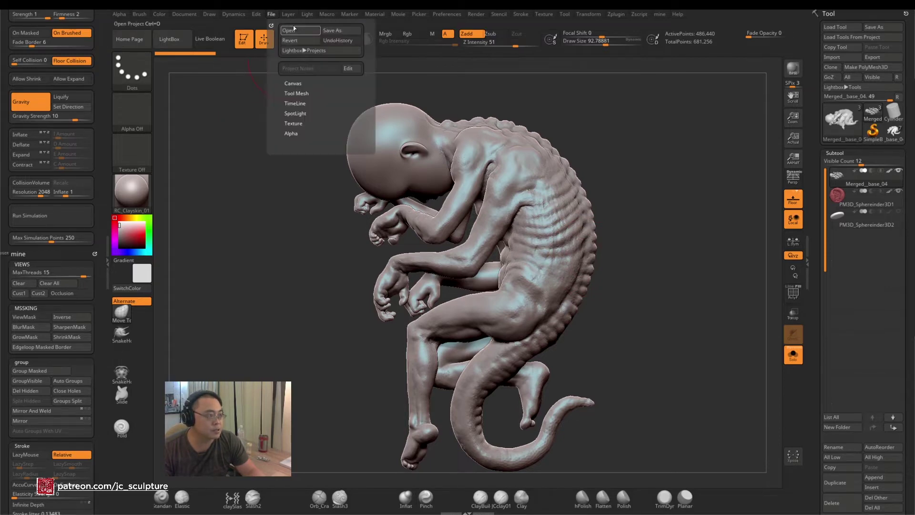
click(293, 29)
click(488, 292)
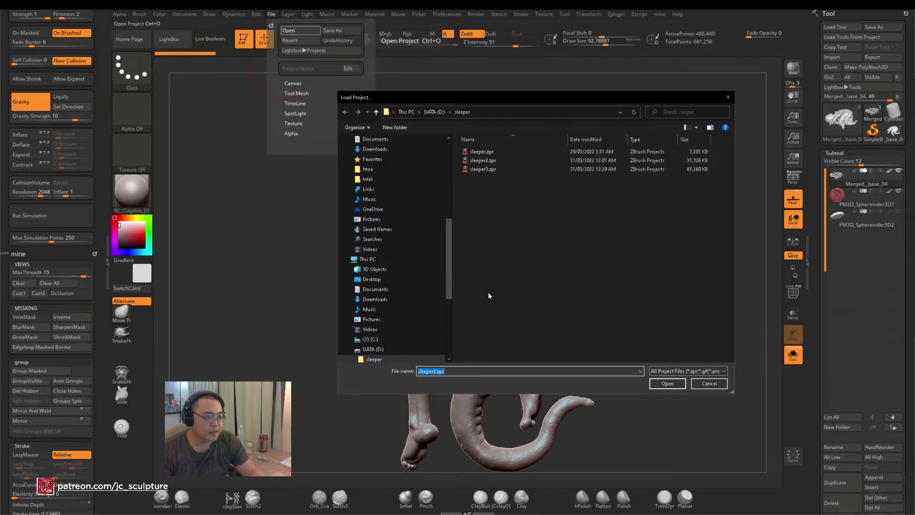
click(508, 169)
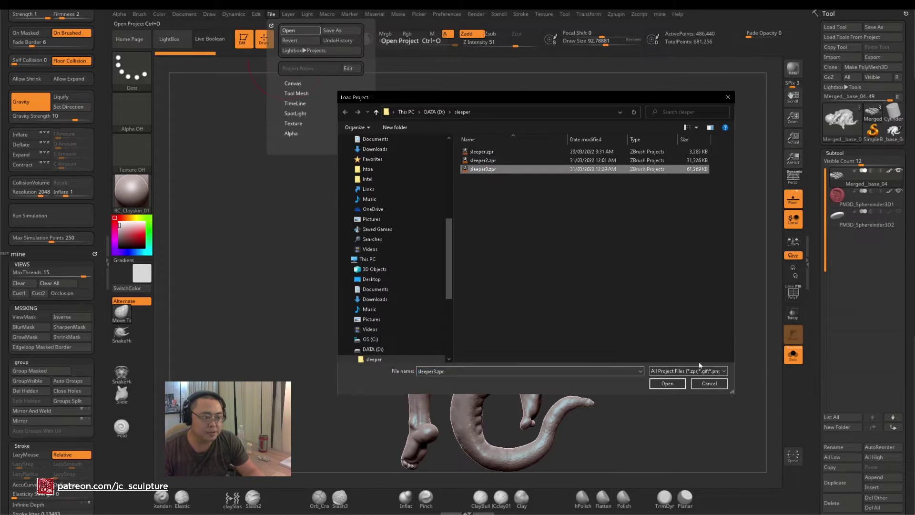
click(667, 383)
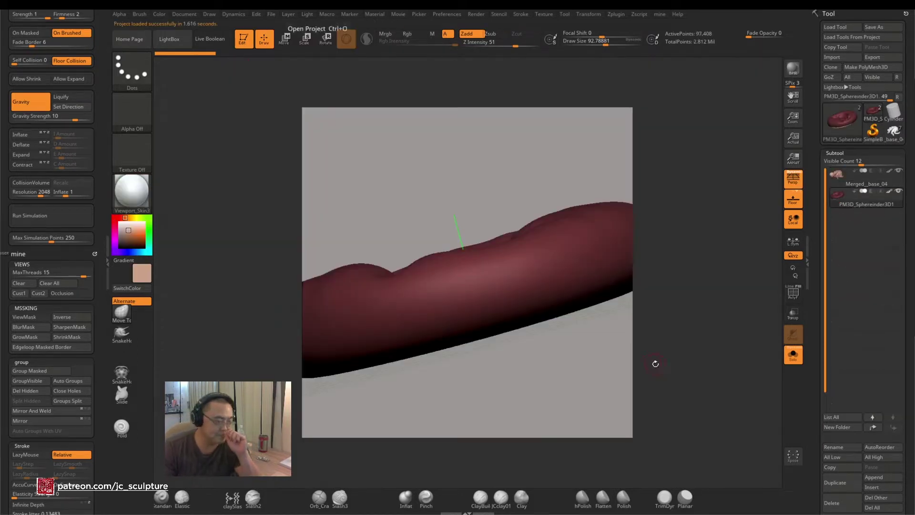
Turn off Solo mode so the painted figure and its red cushion are shown together
drag(598, 349, 604, 432)
click(793, 356)
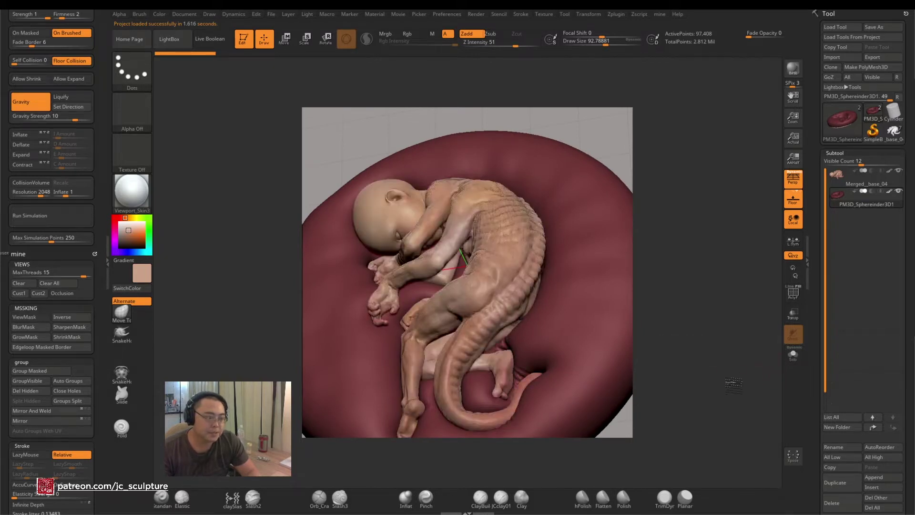
drag(734, 384, 724, 385)
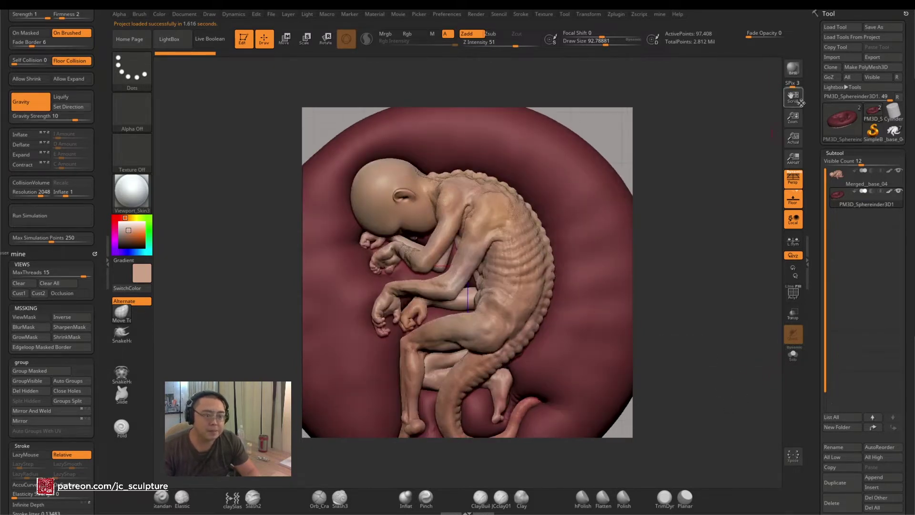
Change the material to StartupMaterial and set the canvas to AAHalf size
click(121, 185)
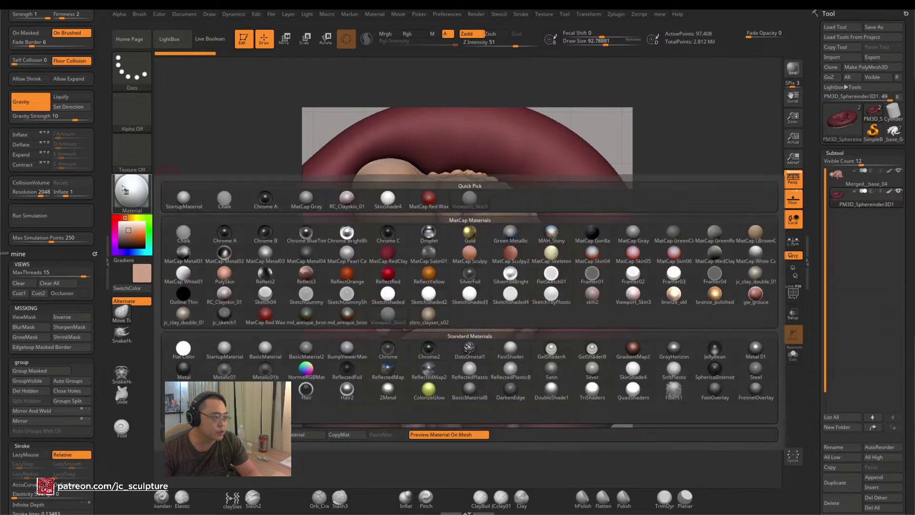
click(225, 352)
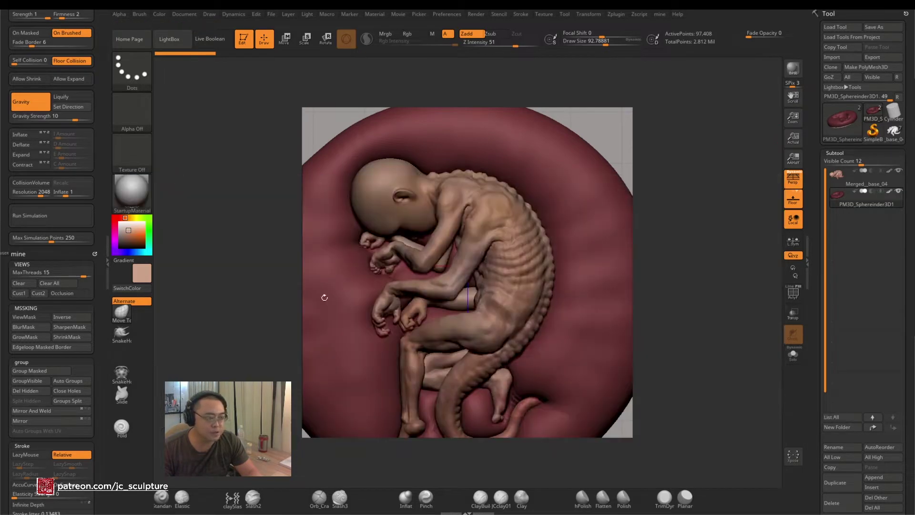
click(793, 138)
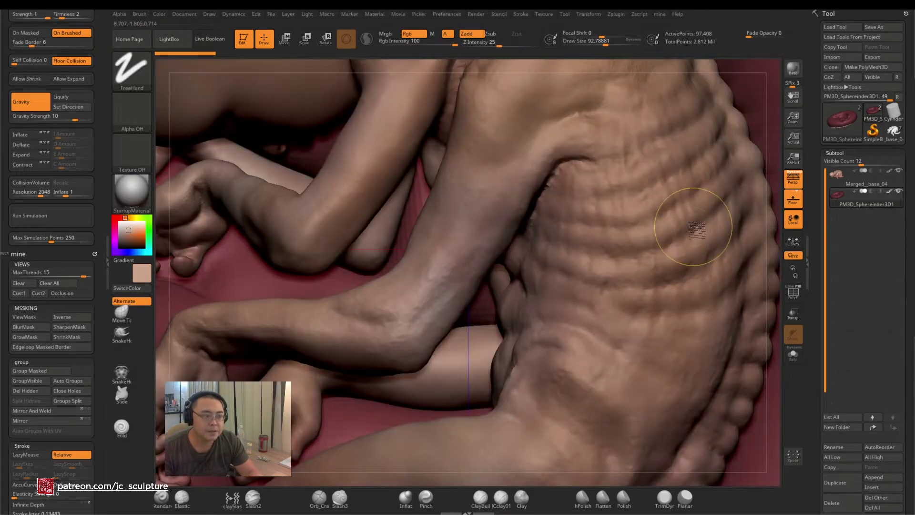
click(793, 158)
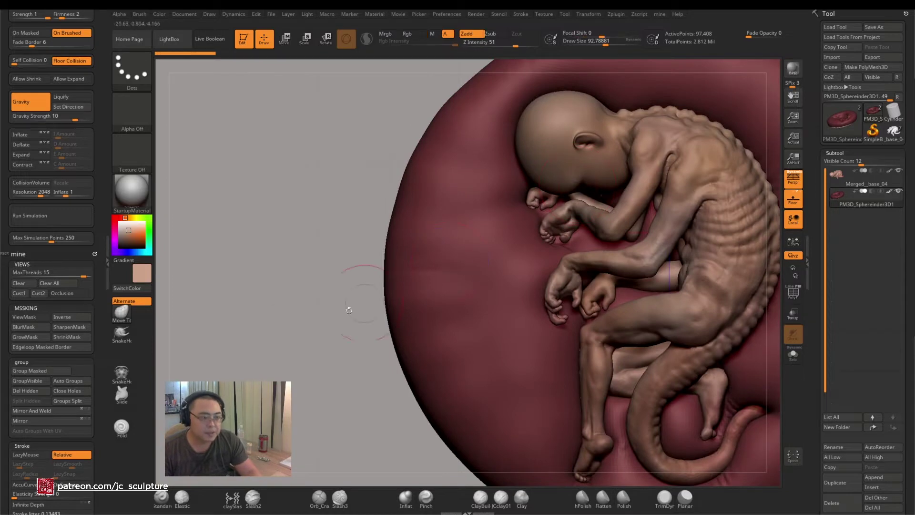
Select the Merged__base_04 subtool and isolate it from the cushion with Solo mode
click(871, 182)
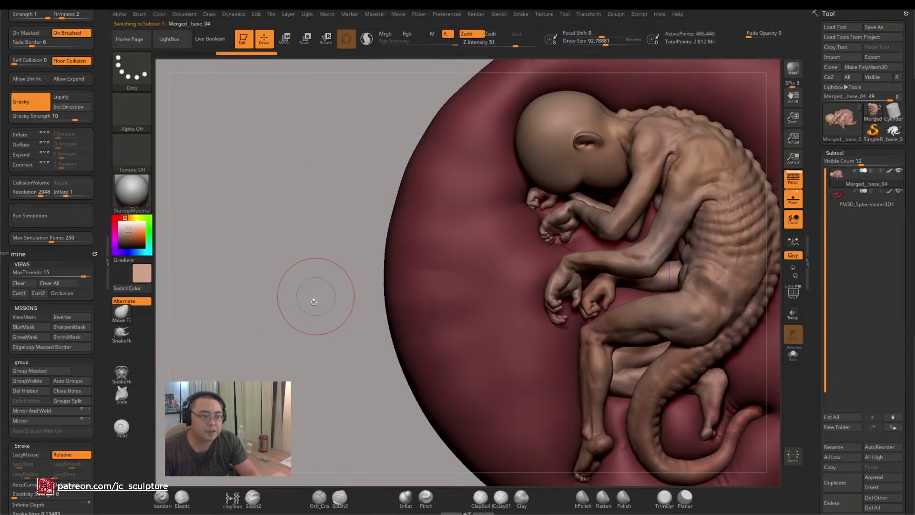
drag(316, 296, 763, 367)
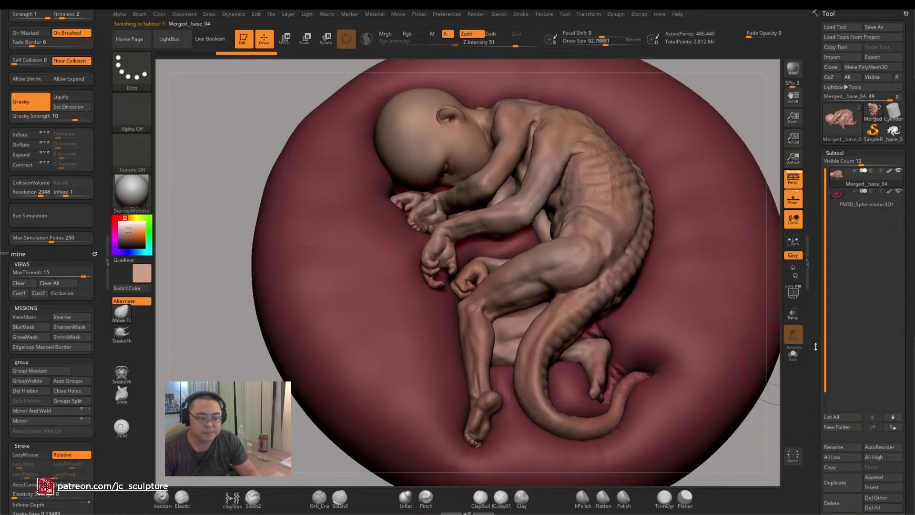
click(794, 354)
mouse_move(700, 321)
mouse_down()
mouse_move(714, 373)
mouse_move(644, 364)
mouse_move(598, 335)
mouse_up()
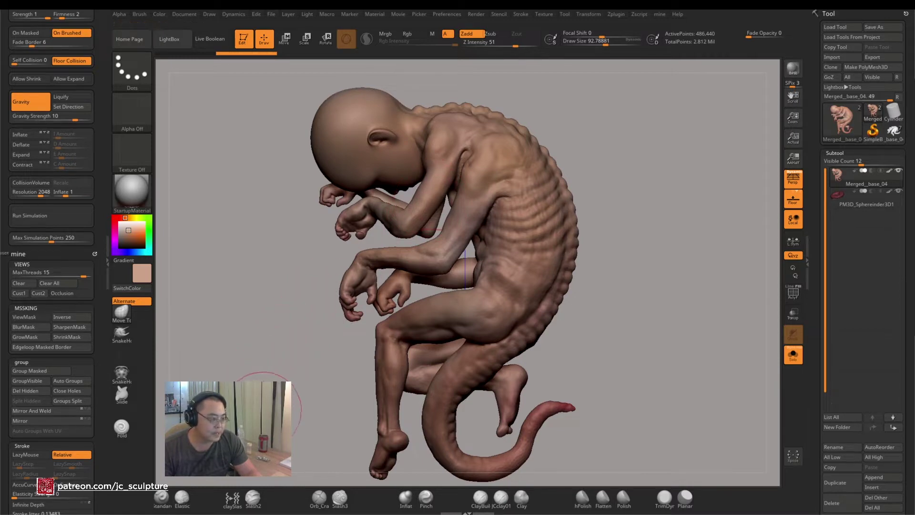
drag(265, 412, 255, 414)
Set the Standard brush to Rgb only at intensity 41 with Alpha 15 and draw size about 61, and review its Stroke settings
click(172, 505)
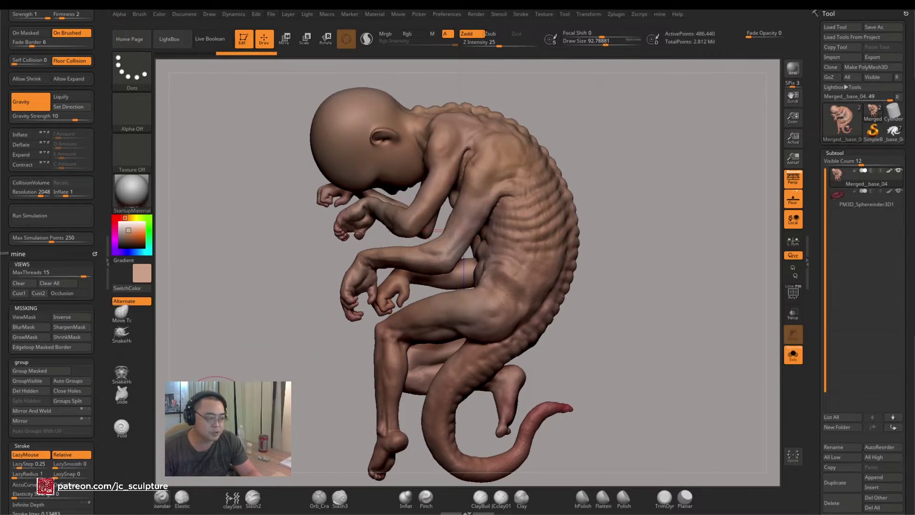
click(408, 33)
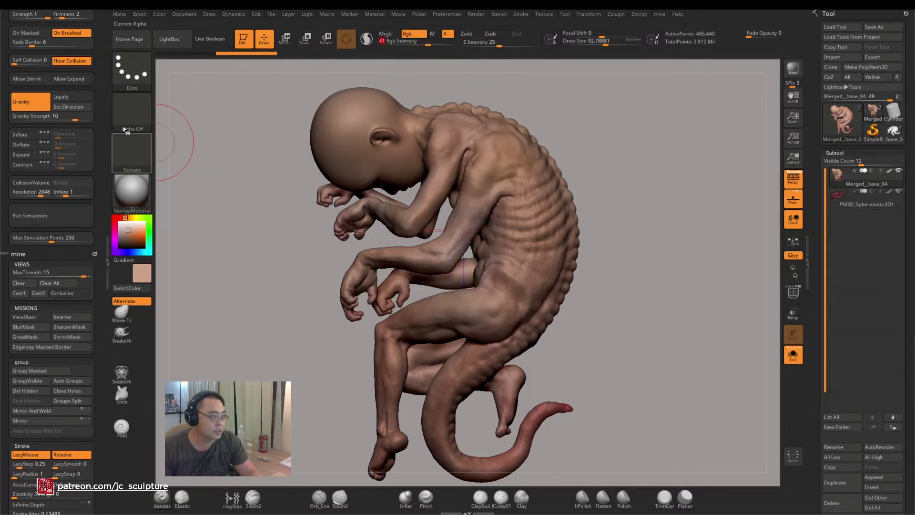
click(125, 130)
click(382, 231)
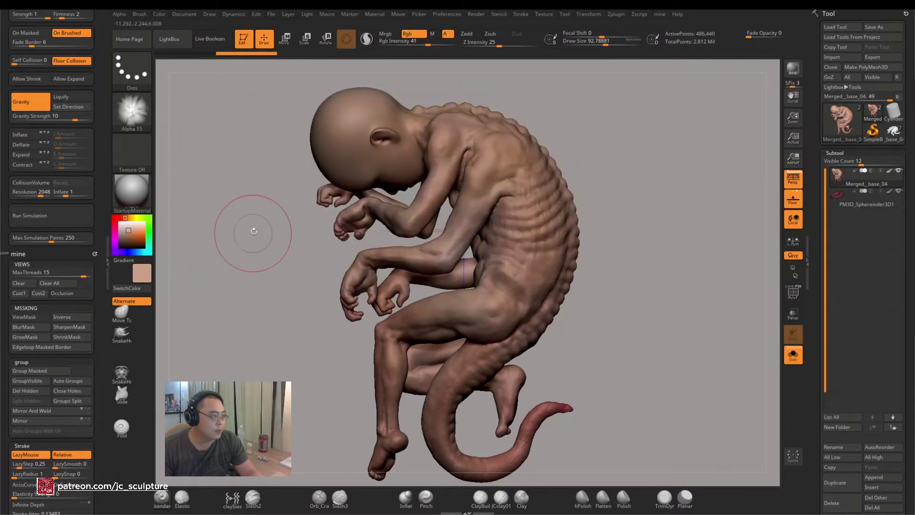
key(s)
click(235, 225)
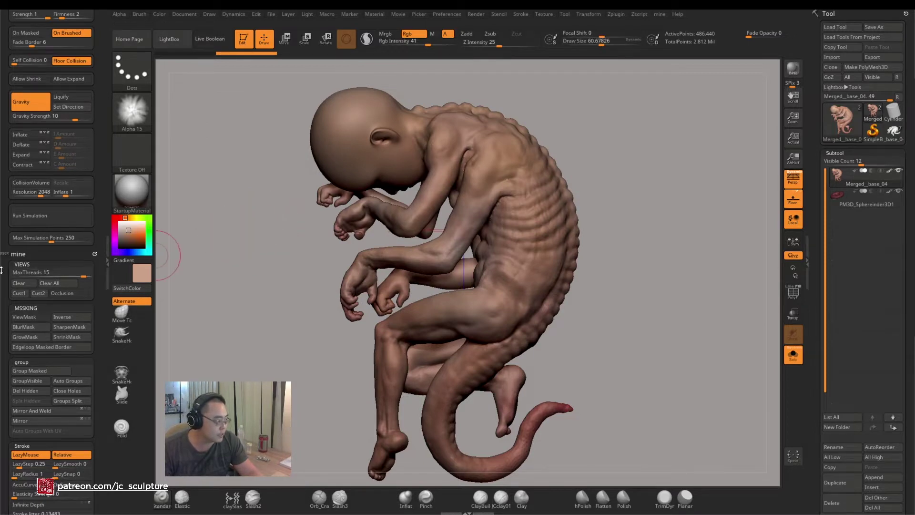
scroll(17, 134, down, 10)
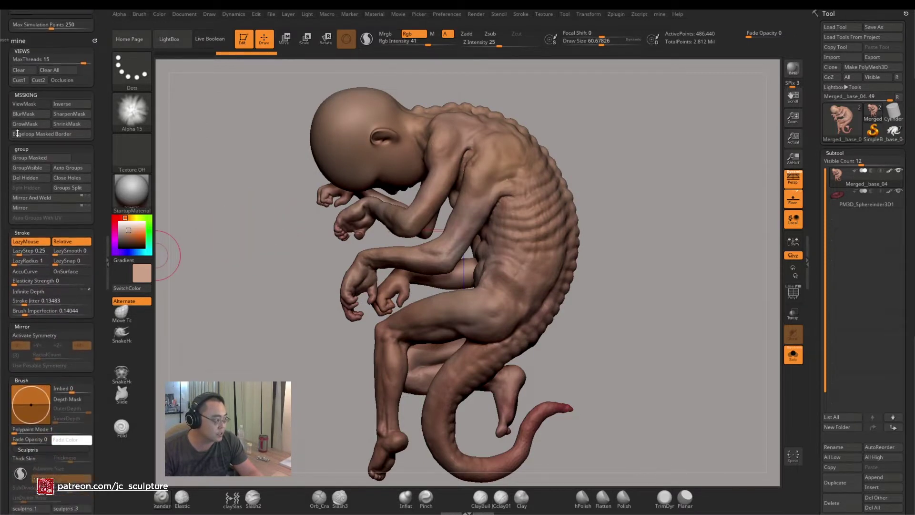
scroll(18, 134, down, 5)
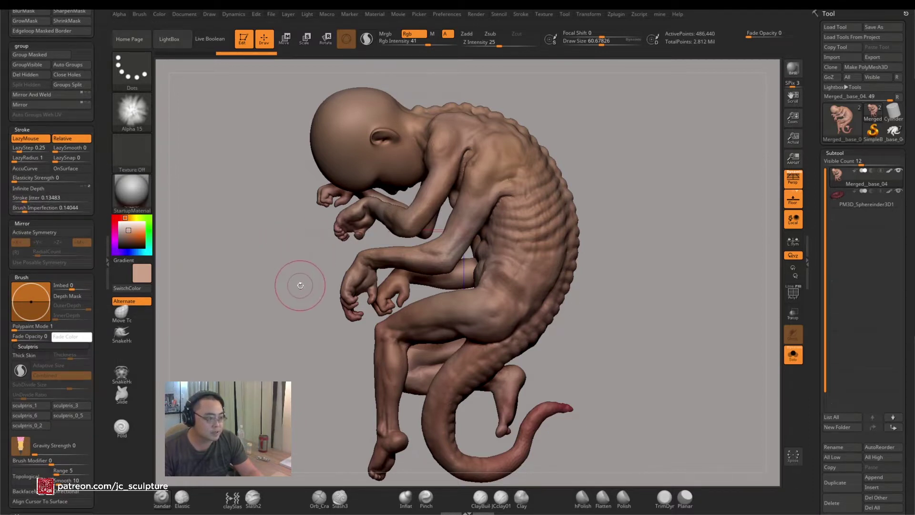
drag(299, 285, 308, 291)
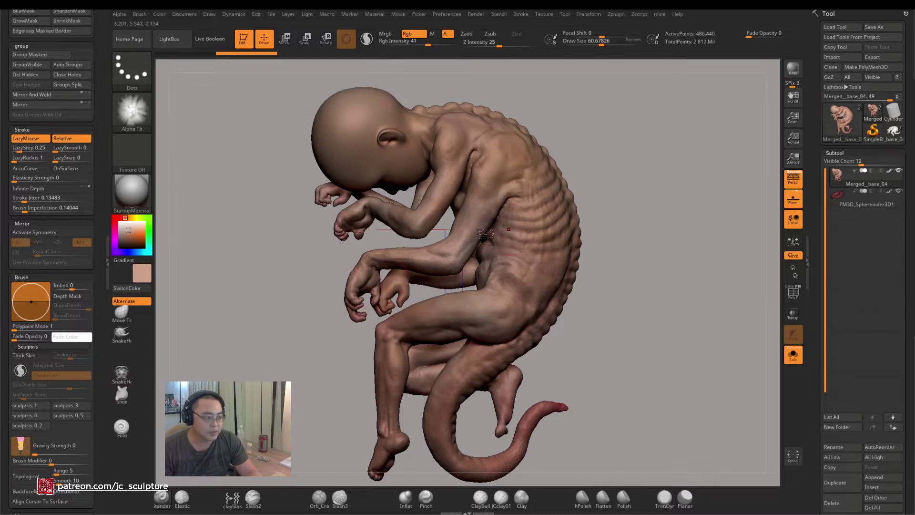
drag(285, 339, 286, 350)
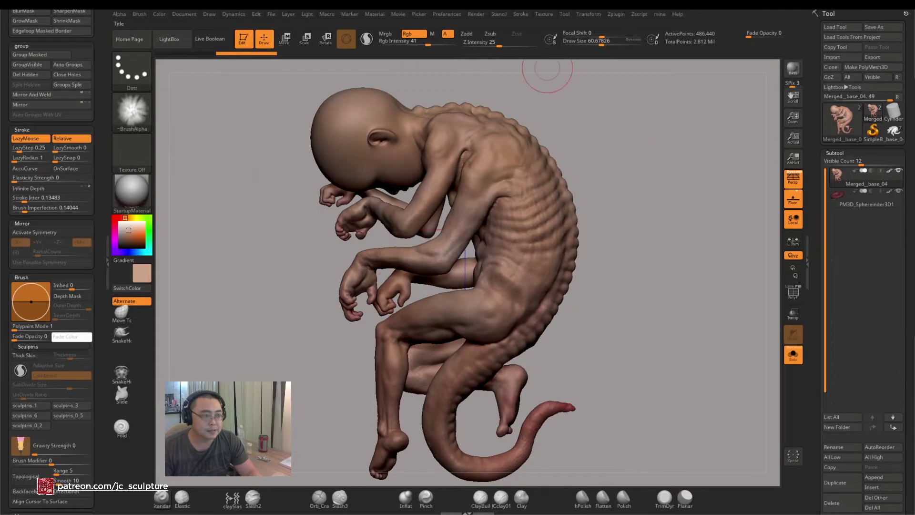
Set the render mode to Flat and examine the figure's polypaint colours without shading
click(481, 16)
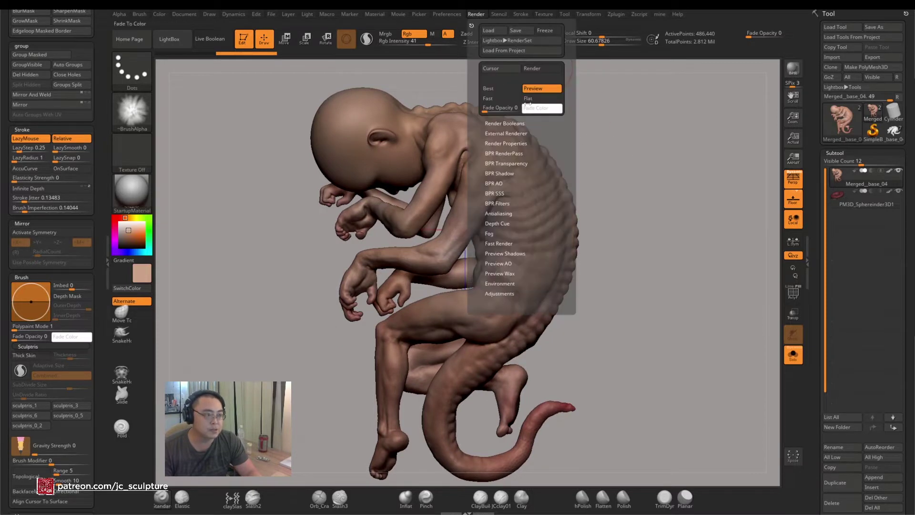
click(544, 95)
mouse_move(722, 264)
mouse_down()
mouse_move(686, 290)
mouse_move(663, 292)
mouse_move(638, 267)
mouse_move(647, 290)
mouse_move(648, 265)
mouse_move(607, 241)
mouse_move(677, 286)
mouse_move(697, 284)
mouse_up()
mouse_move(718, 267)
mouse_down()
mouse_move(725, 247)
mouse_move(640, 198)
mouse_move(695, 303)
mouse_move(678, 302)
mouse_move(701, 305)
mouse_move(707, 286)
mouse_move(622, 299)
mouse_up()
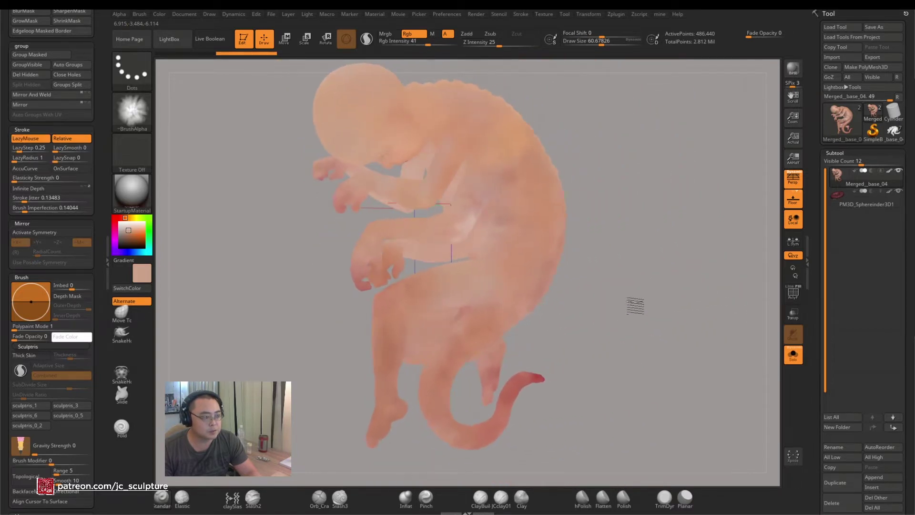
mouse_move(629, 268)
mouse_down()
mouse_move(650, 286)
mouse_move(621, 296)
mouse_move(666, 299)
mouse_move(714, 284)
mouse_move(632, 323)
mouse_move(752, 313)
mouse_move(660, 316)
mouse_move(562, 205)
mouse_up()
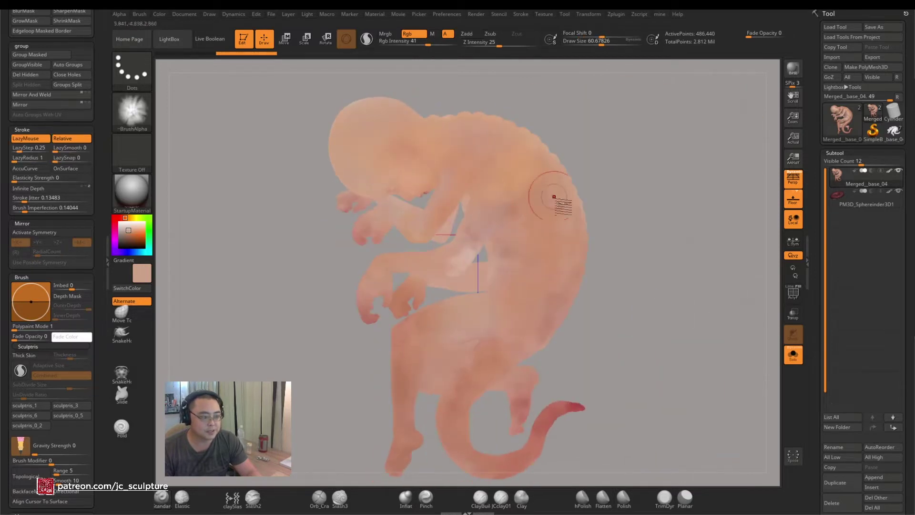
drag(646, 332, 747, 268)
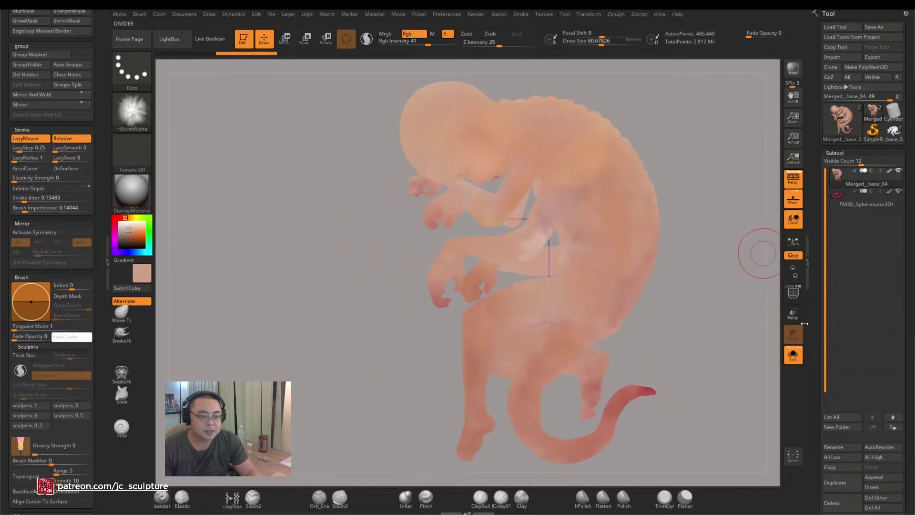
Switch the render mode back to Preview to restore the figure's shading
click(476, 14)
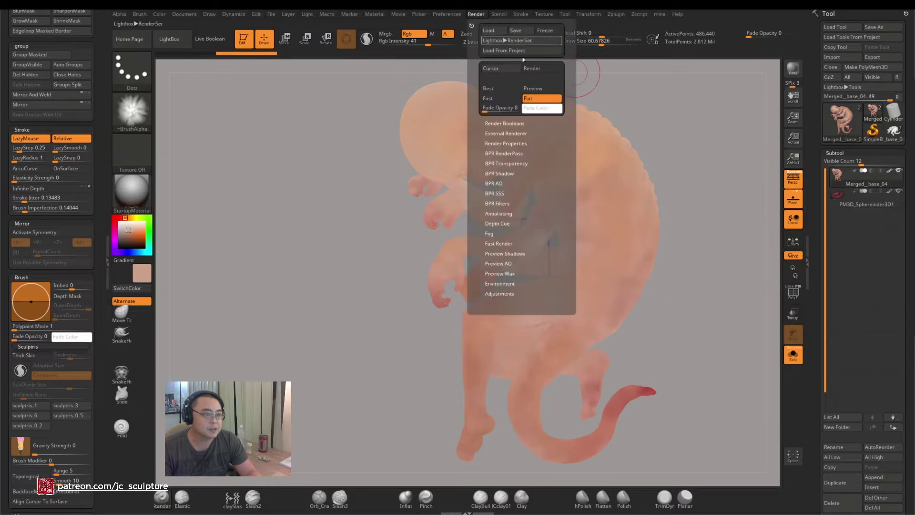
click(546, 88)
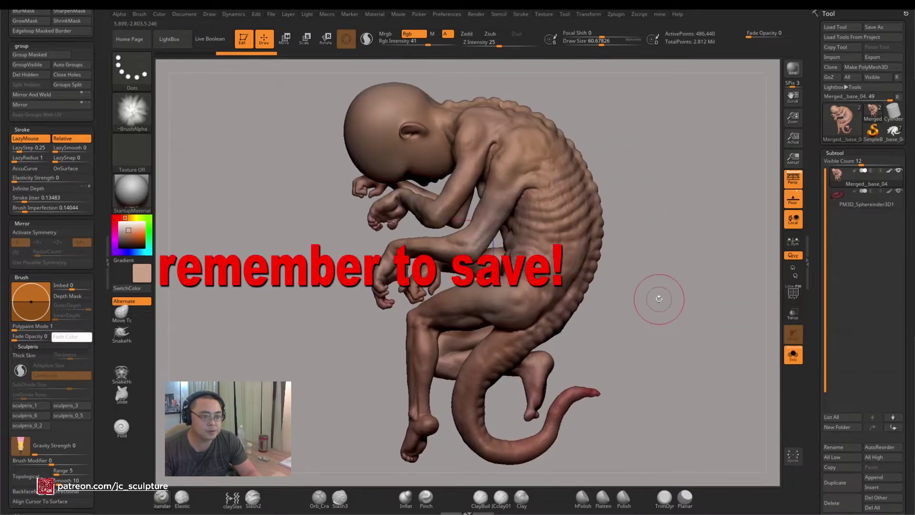
drag(652, 310, 655, 340)
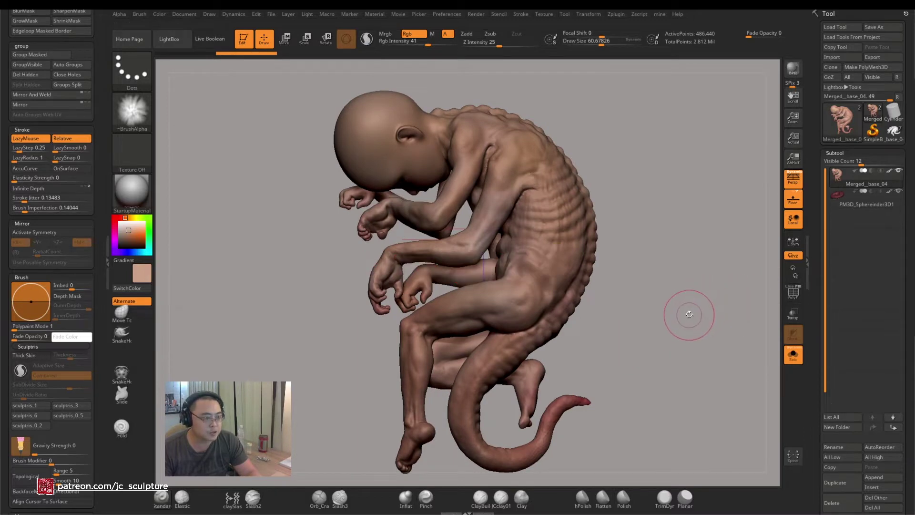
Turn off perspective and the floor grid, and turn on the polyframe display to show the figure's polygroups
mouse_move(669, 325)
mouse_down()
mouse_move(733, 321)
mouse_move(456, 237)
mouse_move(644, 185)
mouse_up()
click(798, 180)
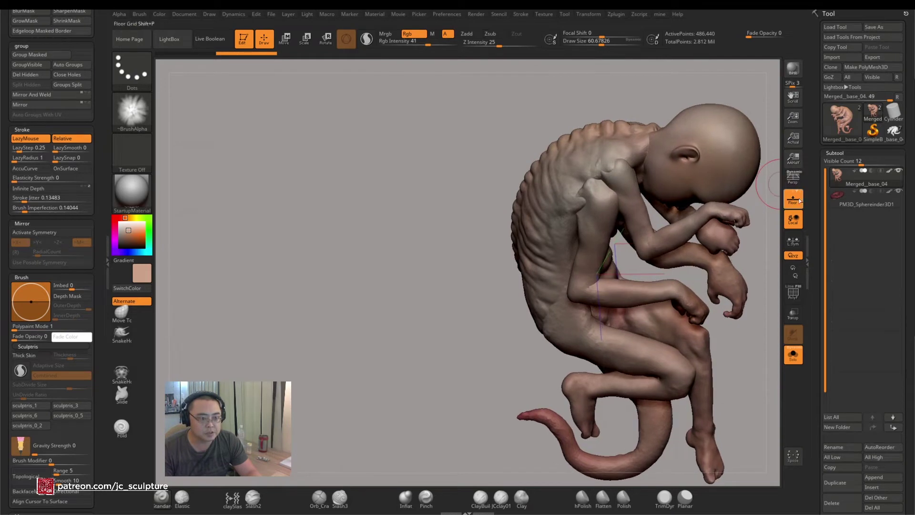
alt+right_drag(501, 258, 419, 271)
ctrl+right_drag(529, 207, 543, 252)
click(793, 295)
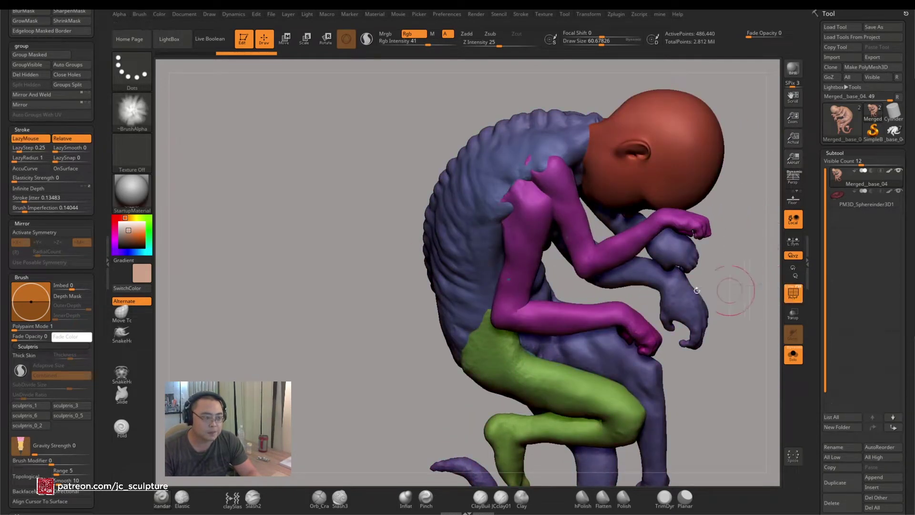
Regroup the figure with Auto Groups, isolate one arm's polygroup to check it, and restore the visibility of the whole body
click(76, 73)
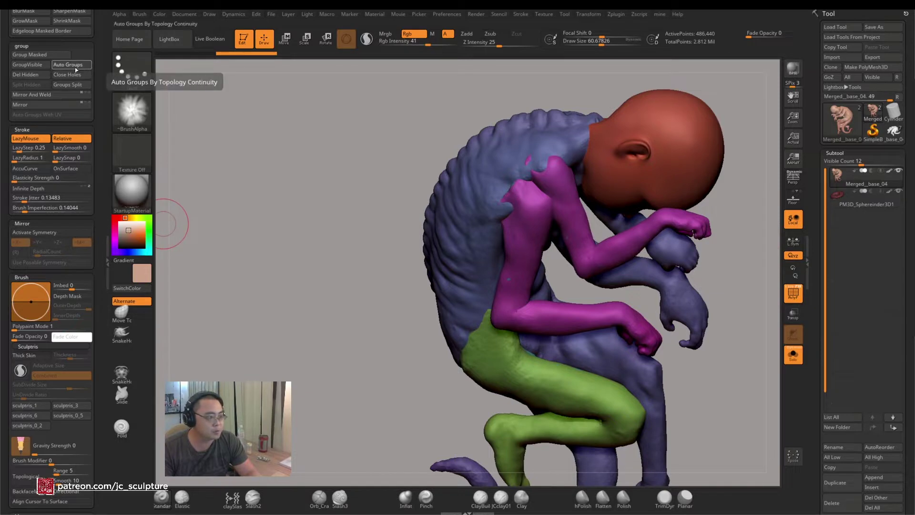
ctrl+shift+click(518, 224)
ctrl+shift+click(442, 247)
ctrl+shift+click(570, 193)
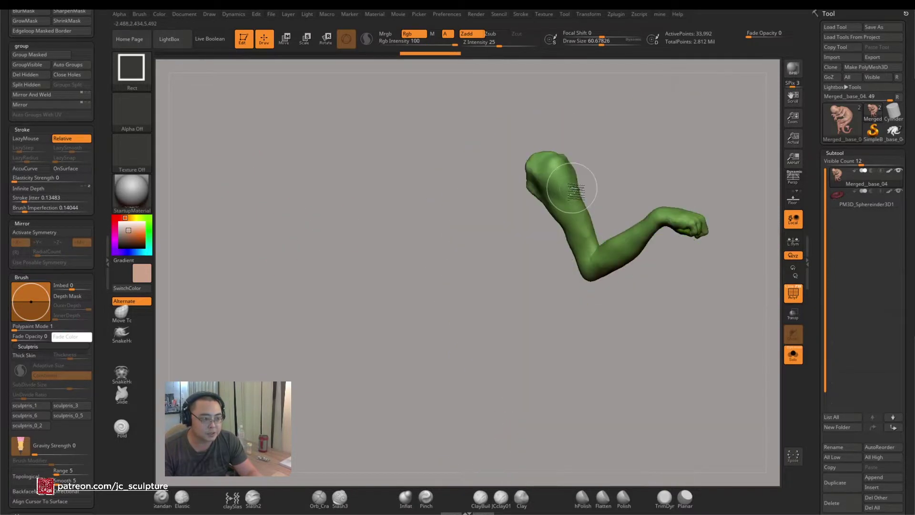
ctrl+shift+click(376, 233)
mouse_move(385, 237)
mouse_down()
mouse_move(377, 253)
mouse_move(401, 260)
mouse_up()
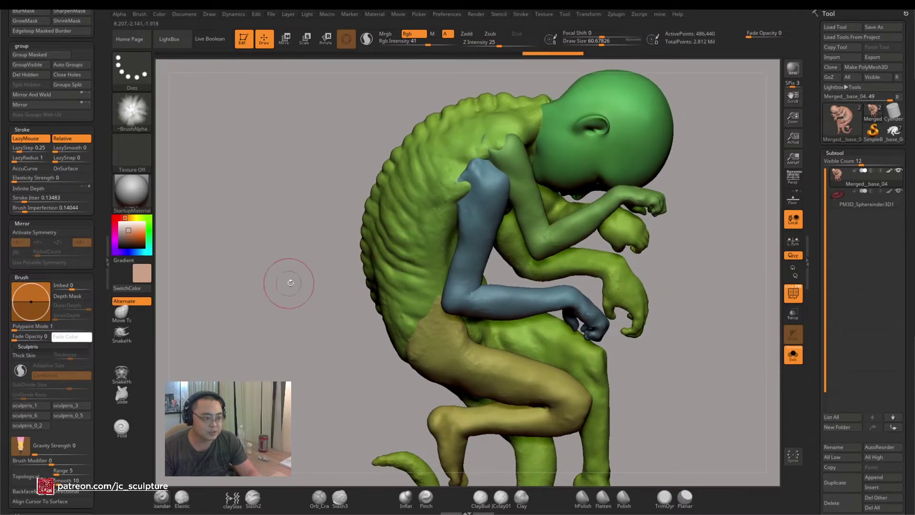
drag(291, 283, 311, 306)
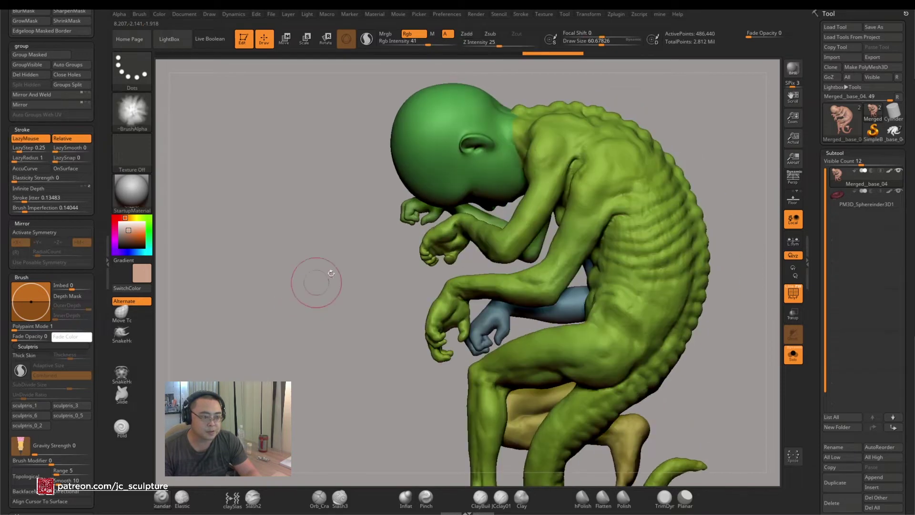
alt+drag(332, 273, 304, 313)
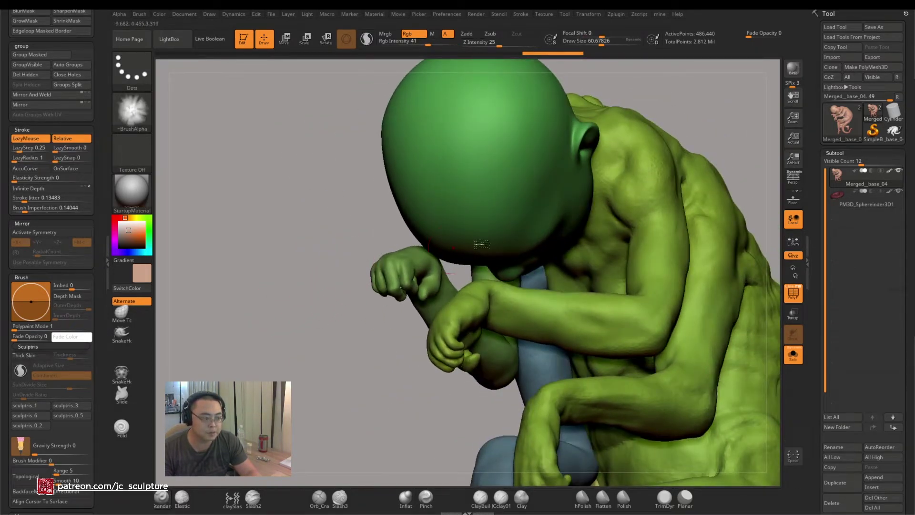
Choose the Move Topological brush, set the draw size to about 158 and adjust the raised wrist where it meets the head's underside
mouse_move(348, 247)
alt+mouse_down()
mouse_move(321, 242)
mouse_move(337, 245)
mouse_move(313, 251)
alt+mouse_up()
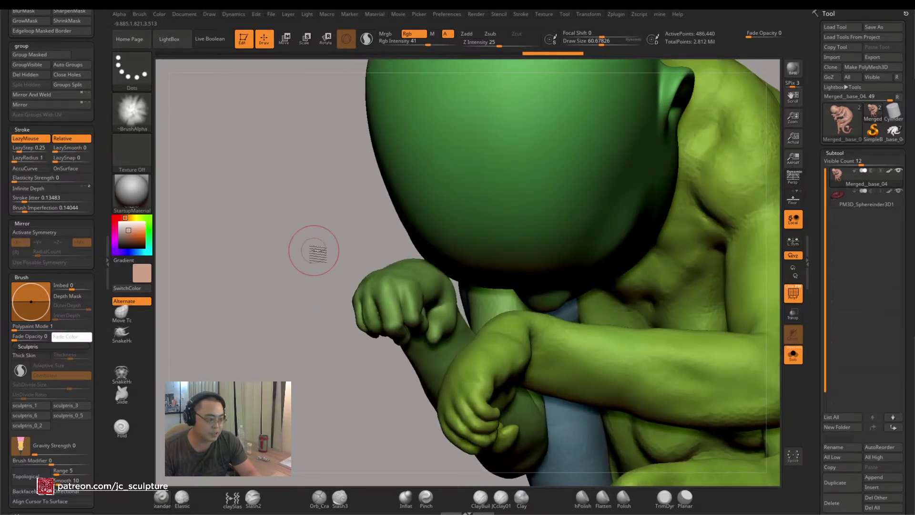
click(122, 312)
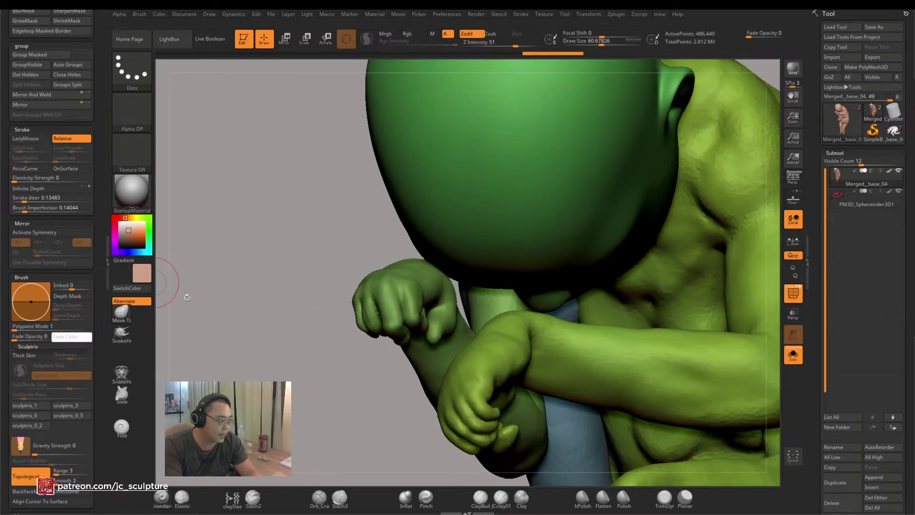
right_drag(431, 208, 433, 228)
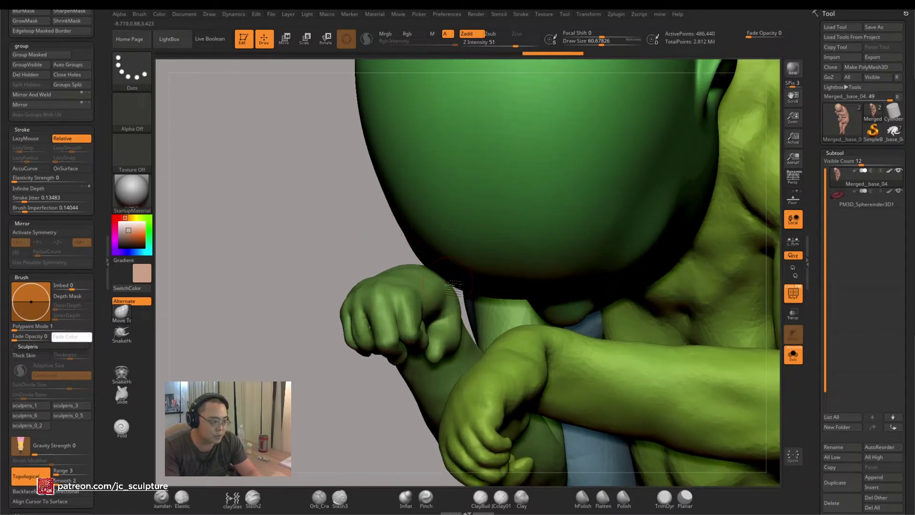
mouse_move(363, 229)
right_down()
mouse_move(356, 208)
mouse_move(396, 243)
mouse_move(375, 243)
right_up()
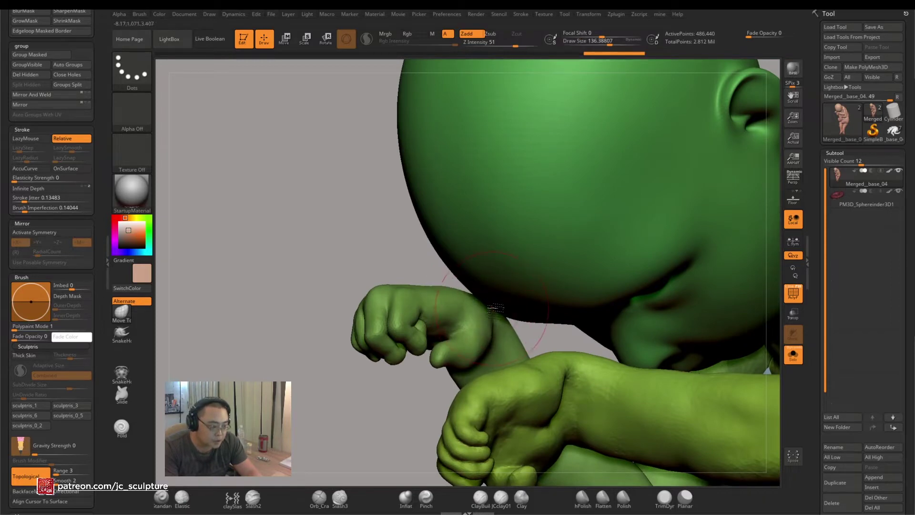
key(s)
click(495, 307)
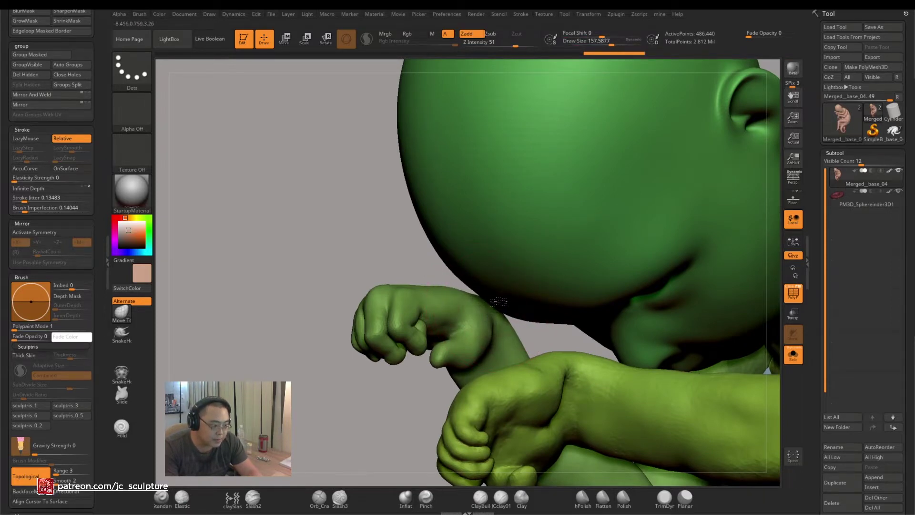
Set the draw size to about 127 and refine the fit between the raised forearm and the forehead
mouse_move(437, 267)
right_down()
mouse_move(364, 266)
mouse_move(450, 281)
mouse_move(362, 274)
mouse_move(237, 323)
mouse_move(285, 295)
mouse_move(315, 327)
mouse_move(515, 282)
right_up()
key(s)
click(448, 281)
click(482, 294)
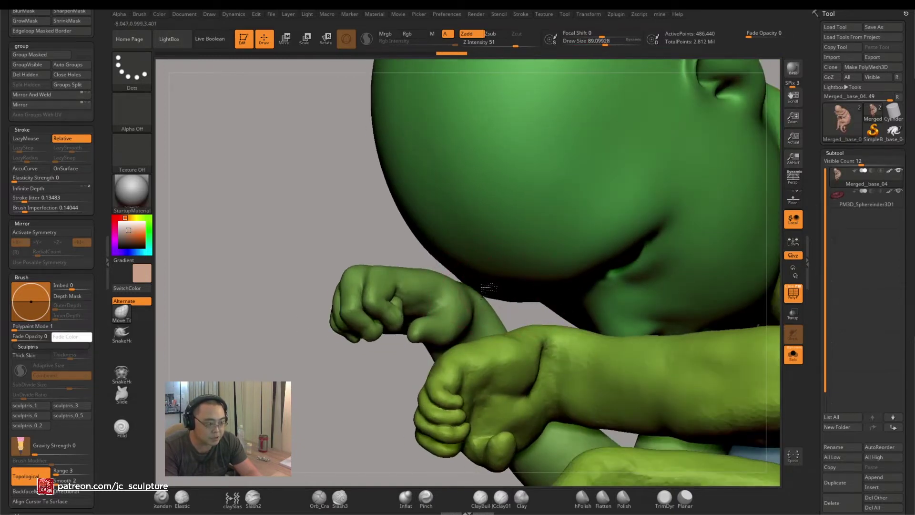
key(s)
click(489, 299)
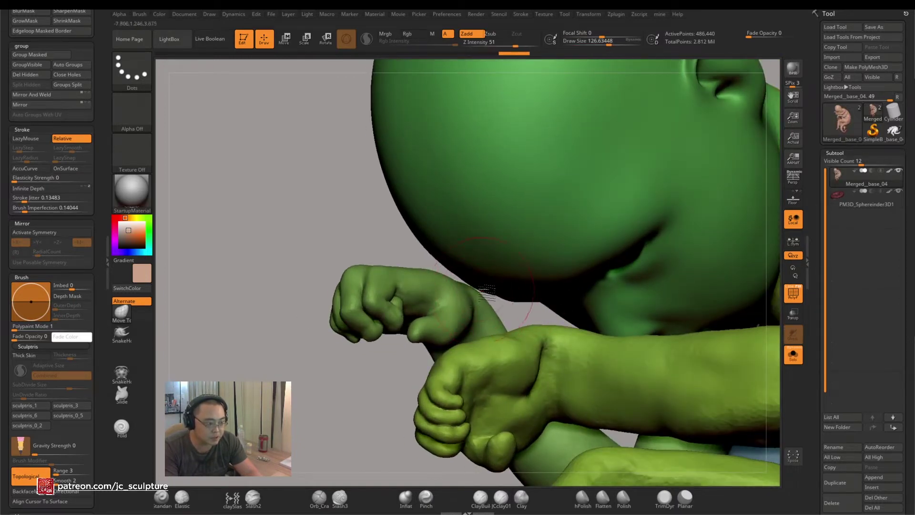
Examine the contact between the head and both raised hands from several angles and distances
mouse_move(321, 241)
right_down()
mouse_move(311, 259)
mouse_move(374, 323)
mouse_move(355, 326)
right_up()
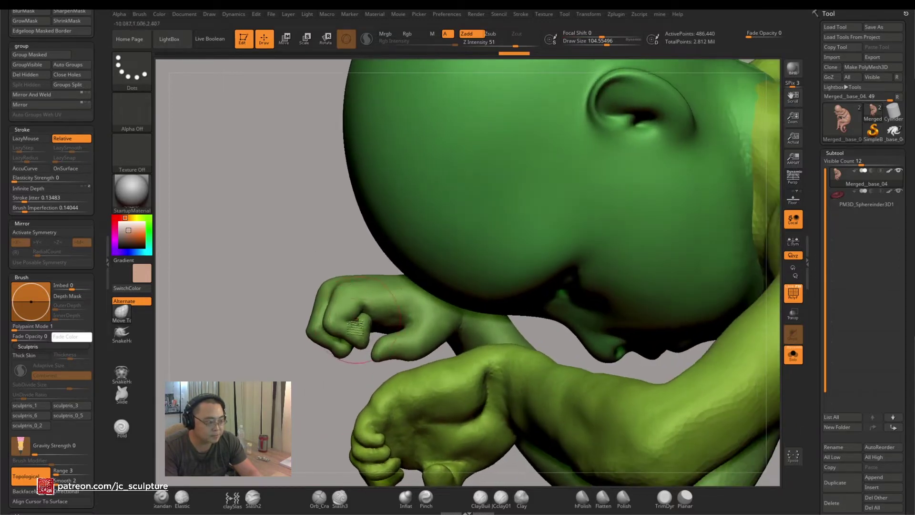
mouse_move(320, 393)
right_down()
mouse_move(367, 321)
mouse_move(327, 389)
mouse_move(325, 425)
mouse_move(327, 327)
mouse_move(344, 330)
mouse_move(352, 351)
right_up()
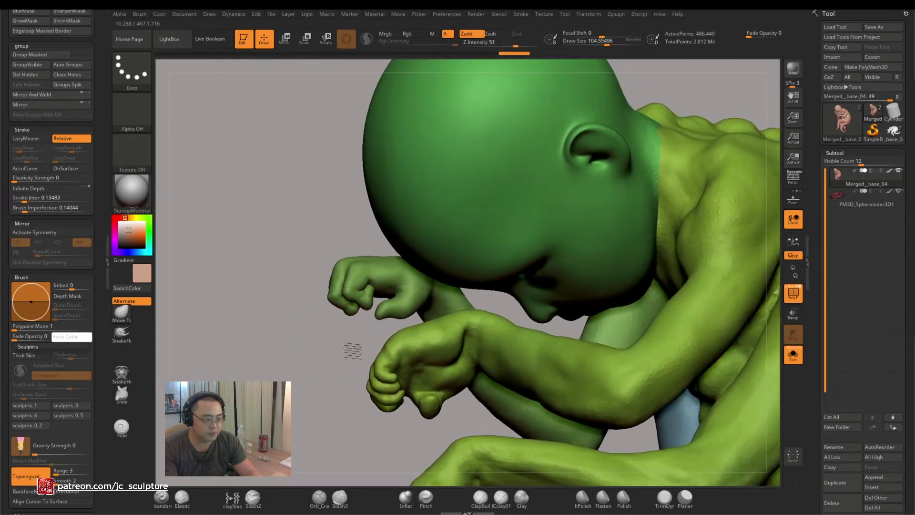
mouse_move(322, 378)
right_down()
mouse_move(334, 379)
mouse_move(327, 409)
mouse_move(344, 373)
mouse_move(344, 336)
right_up()
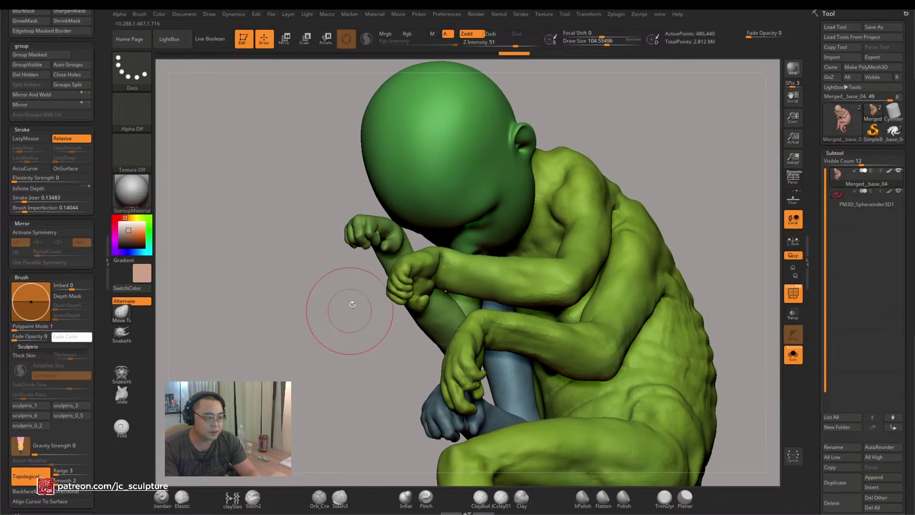
ctrl+right_drag(352, 306, 333, 340)
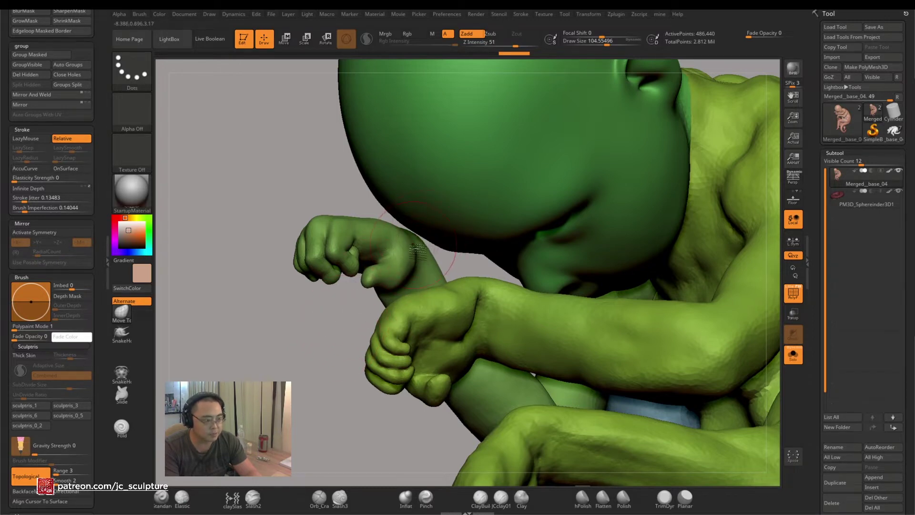
ctrl+right_drag(345, 339, 442, 261)
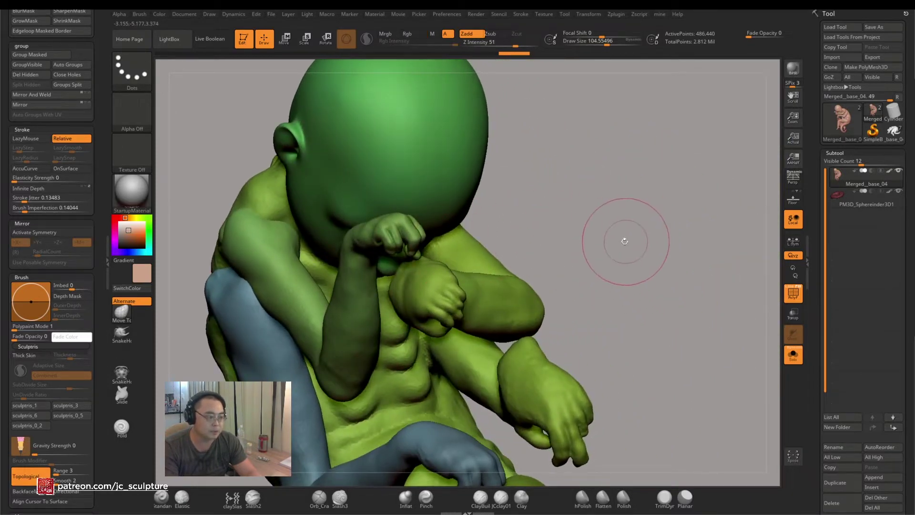
Hide the green torso polygroup so that only the separate head, arm and leg polygroups stay in view
mouse_move(635, 258)
right_down()
mouse_move(436, 322)
mouse_move(419, 378)
mouse_move(408, 311)
mouse_move(409, 322)
mouse_move(379, 311)
right_up()
mouse_move(389, 350)
right_down()
mouse_move(356, 360)
mouse_move(686, 313)
mouse_move(595, 313)
mouse_move(635, 315)
mouse_move(687, 296)
mouse_move(686, 309)
mouse_move(572, 343)
mouse_move(668, 313)
mouse_move(652, 304)
mouse_move(699, 307)
mouse_move(658, 305)
right_up()
key(ctrl+shift)
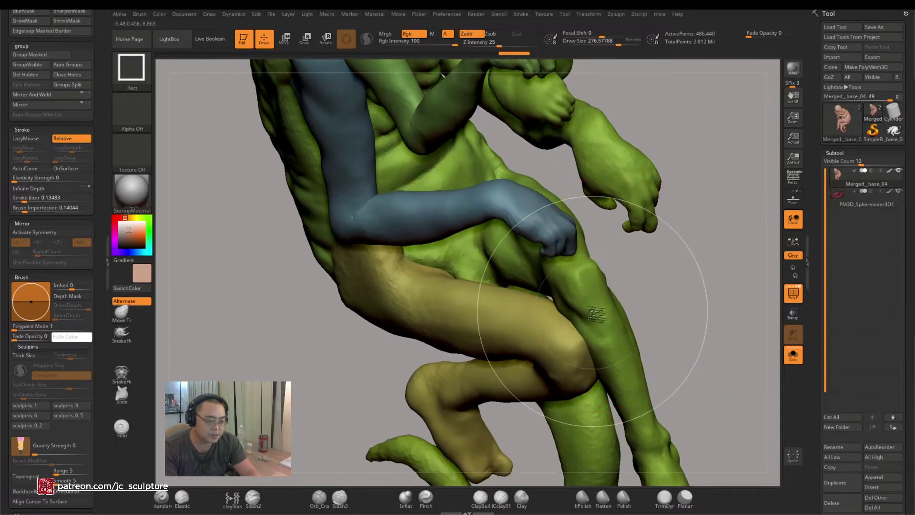
ctrl+shift+click(596, 314)
ctrl+shift+click(682, 313)
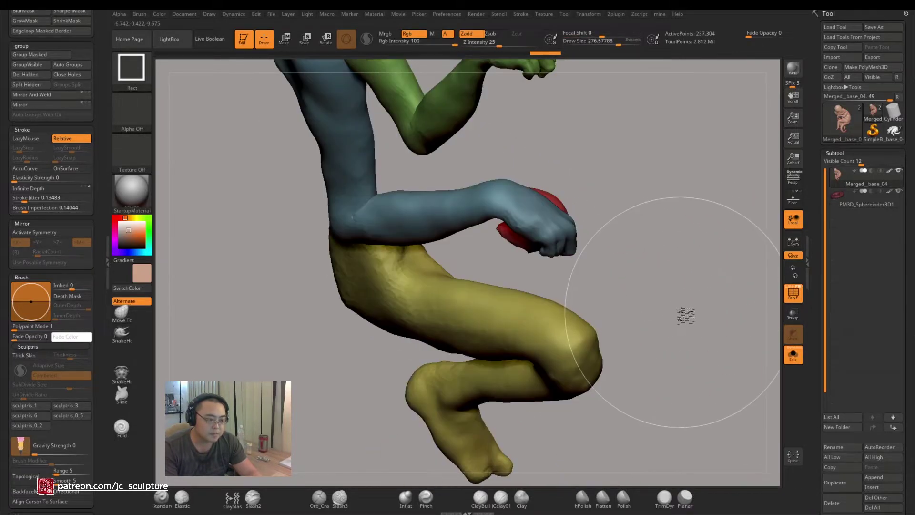
Reduce the draw size to about 82 and adjust the bent knee of the exposed yellow leg
right_drag(686, 315, 536, 353)
key(s)
key(s)
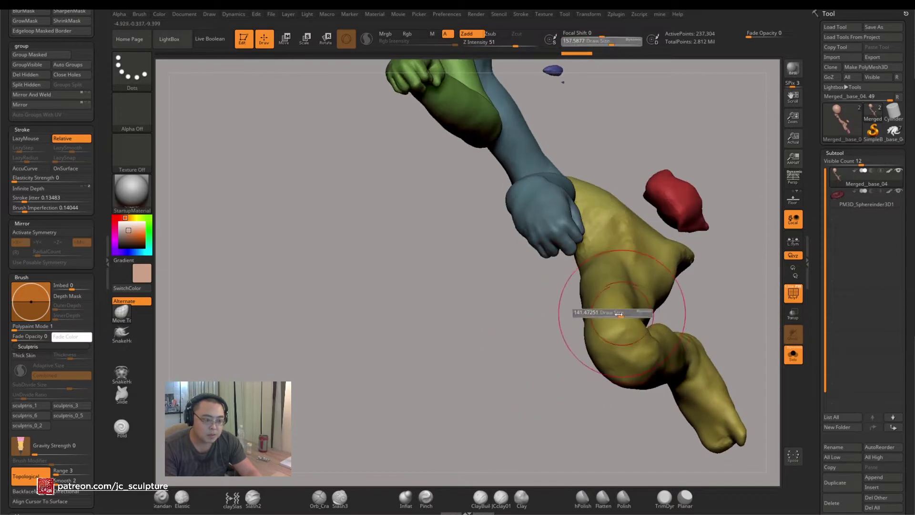
drag(619, 314, 629, 305)
key(bracketright)
key(bracketright)
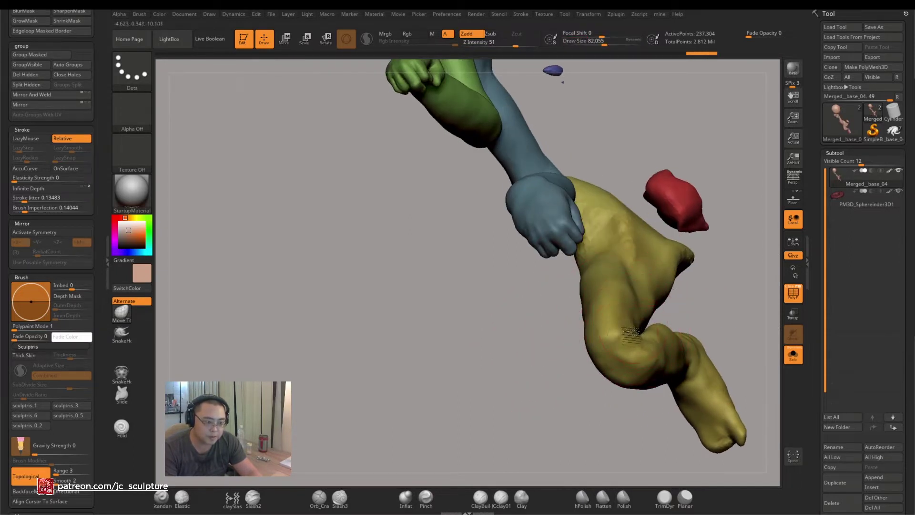
Compare the yellow leg against the full figure, hide the torso again and adjust the knee with a draw size of about 109
ctrl+shift+click(550, 371)
right_drag(547, 374, 568, 382)
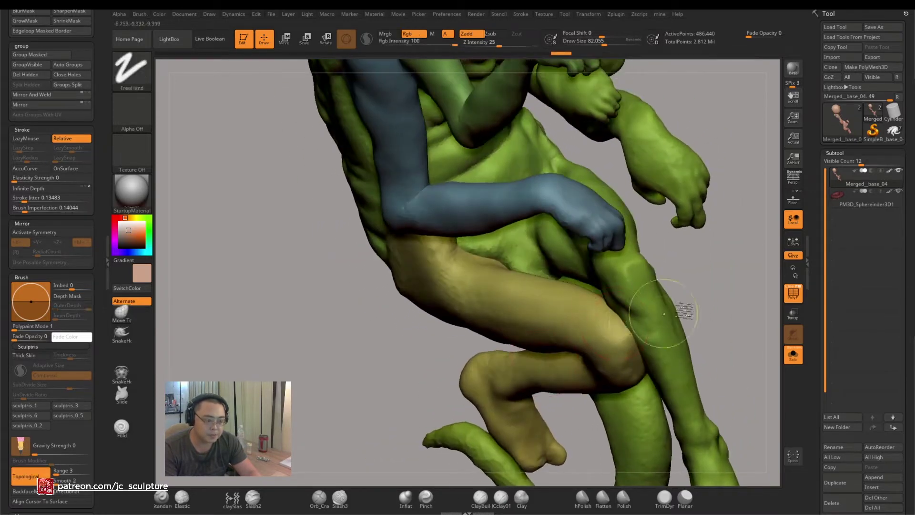
ctrl+shift+drag(567, 381, 720, 311)
right_drag(720, 311, 618, 328)
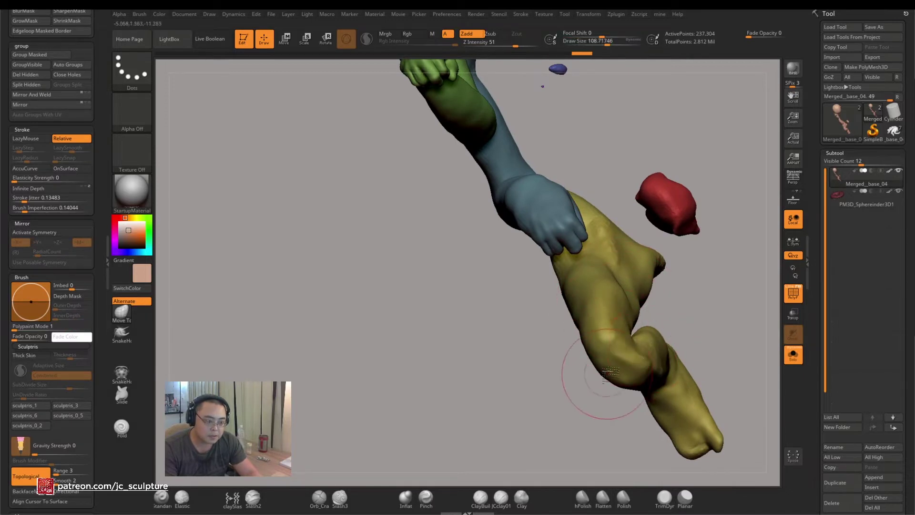
ctrl+shift+click(558, 374)
Isolate the green torso polygroup, set the draw size to about 89, adjust its leg around the knee, and restore the full figure
mouse_move(558, 373)
right_down()
mouse_move(496, 373)
mouse_move(543, 391)
mouse_move(705, 317)
mouse_move(643, 329)
right_up()
ctrl+shift+click(625, 365)
key(shift)
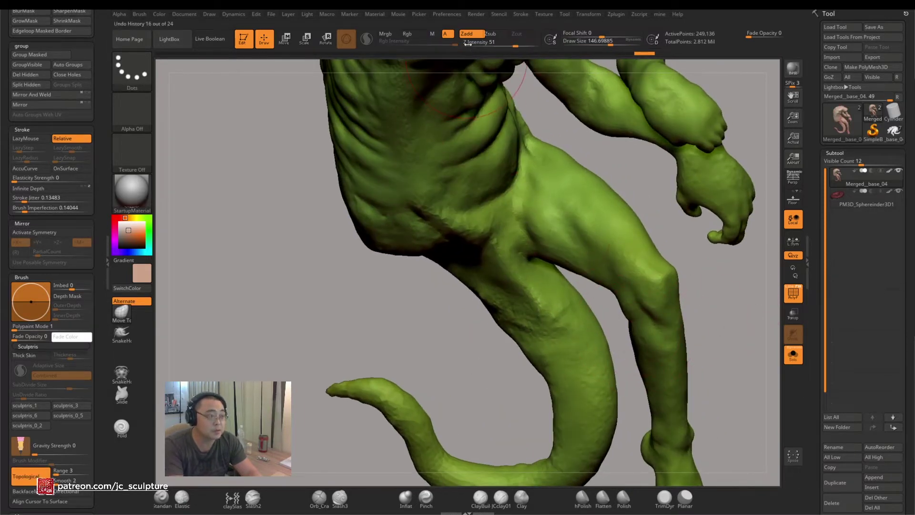
key(s)
drag(634, 332, 643, 334)
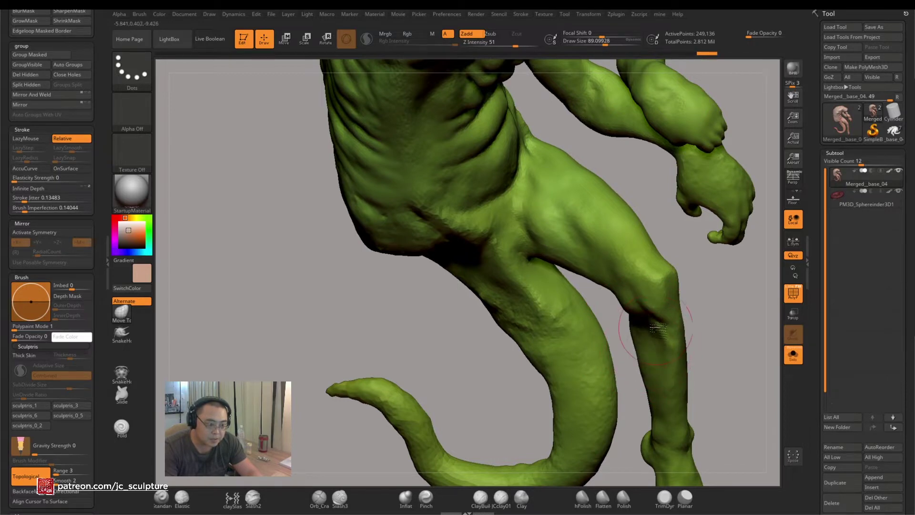
ctrl+shift+click(749, 313)
Isolate the torso polygroup again, adjust its shin where the yellow knee rests against it, and show all the body parts
mouse_move(752, 310)
right_down()
mouse_move(691, 311)
mouse_move(646, 329)
right_up()
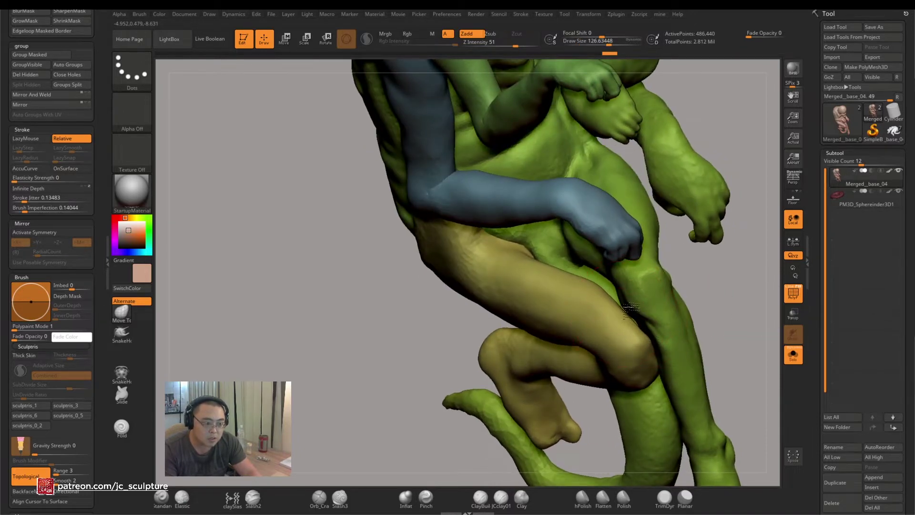
mouse_move(732, 306)
right_down()
mouse_move(719, 290)
mouse_move(705, 334)
mouse_move(725, 317)
mouse_move(665, 367)
right_up()
key(shift)
ctrl+shift+click(680, 367)
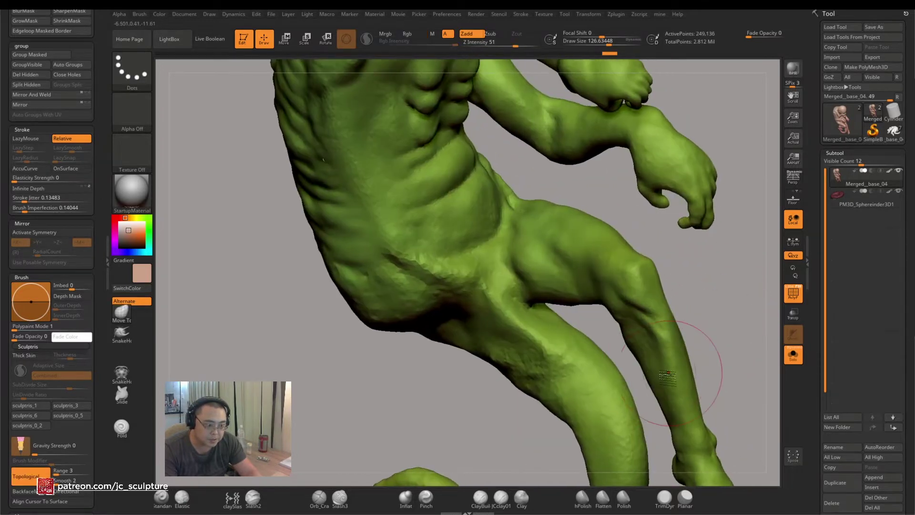
ctrl+shift+click(750, 327)
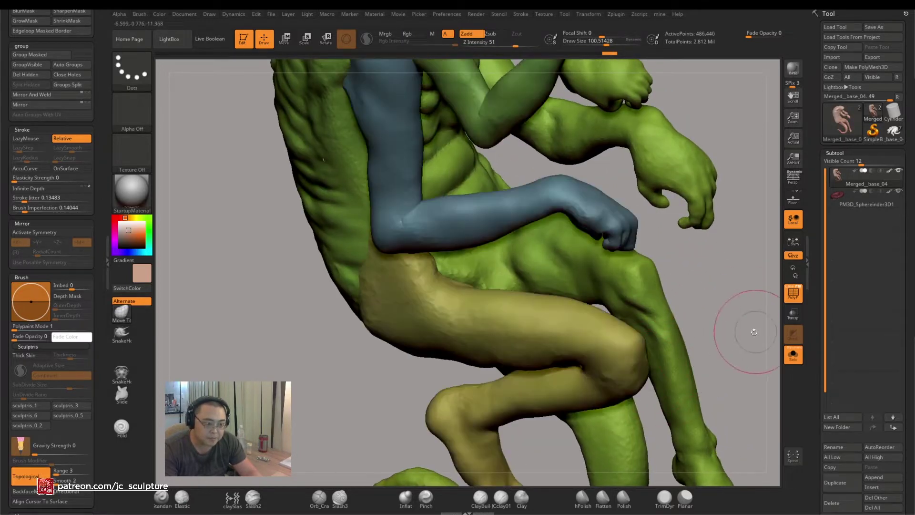
Isolate a small section around the green lower leg, inspect its fit against the yellow leg, and restore the full figure
mouse_move(750, 327)
right_down()
mouse_move(710, 341)
mouse_move(749, 331)
mouse_move(740, 333)
mouse_move(744, 353)
mouse_move(620, 371)
mouse_move(535, 380)
mouse_move(521, 360)
mouse_move(547, 370)
mouse_move(584, 340)
right_up()
ctrl+shift+click(649, 369)
ctrl+shift+click(742, 331)
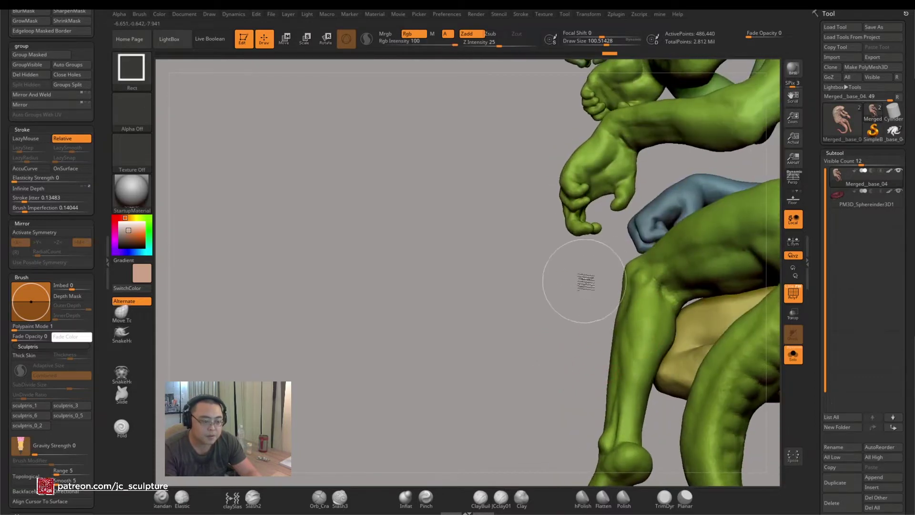
ctrl+shift+drag(691, 416, 687, 409)
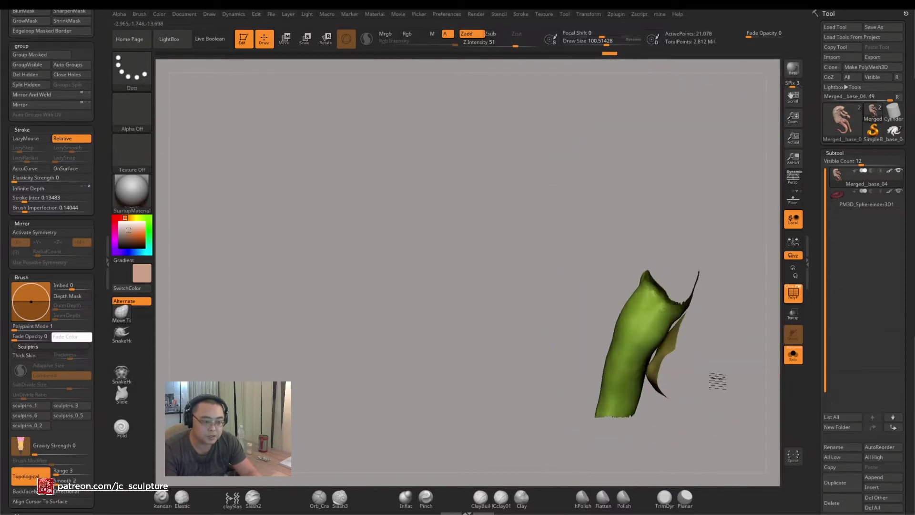
ctrl+right_drag(718, 380, 748, 322)
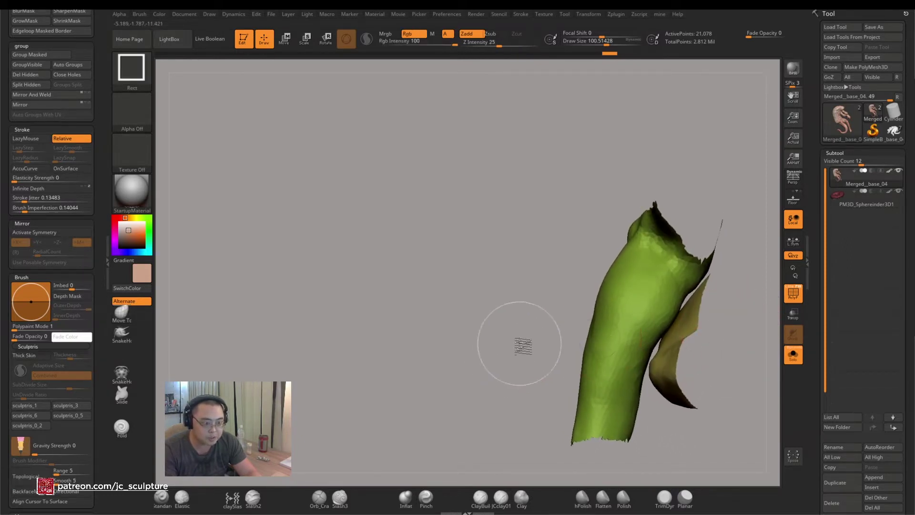
ctrl+shift+click(513, 368)
Isolate the torso and tail polygroup, adjust the tail root below the hip with a draw size of about 127, and show everything
mouse_move(493, 348)
right_down()
mouse_move(562, 378)
mouse_move(525, 374)
mouse_move(562, 361)
mouse_move(490, 334)
mouse_move(486, 368)
mouse_move(501, 387)
mouse_move(521, 329)
mouse_move(545, 324)
mouse_move(591, 260)
mouse_move(453, 388)
mouse_move(445, 373)
mouse_move(435, 392)
mouse_move(543, 360)
mouse_move(633, 286)
mouse_move(670, 299)
mouse_move(530, 339)
mouse_move(551, 291)
mouse_move(596, 286)
mouse_move(555, 279)
right_up()
key(b)
ctrl+shift+click(549, 291)
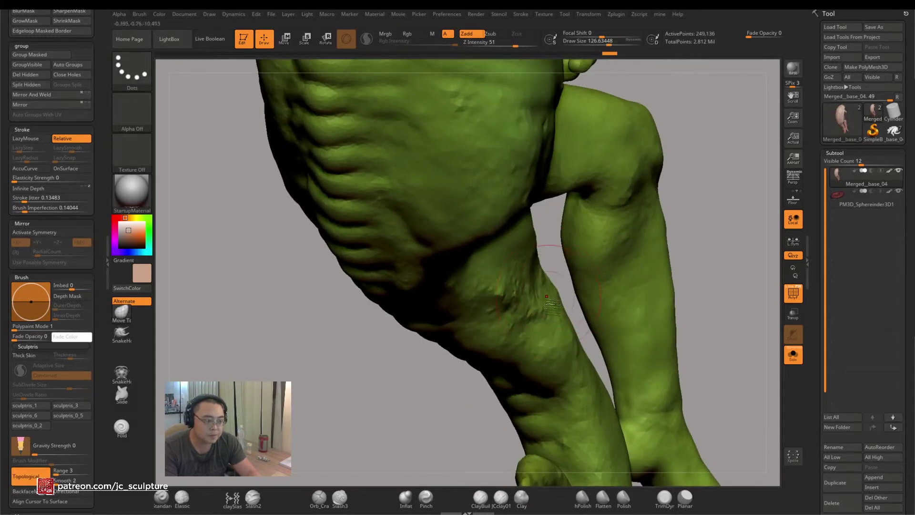
ctrl+shift+click(364, 419)
right_drag(364, 419, 569, 328)
ctrl+shift+click(374, 421)
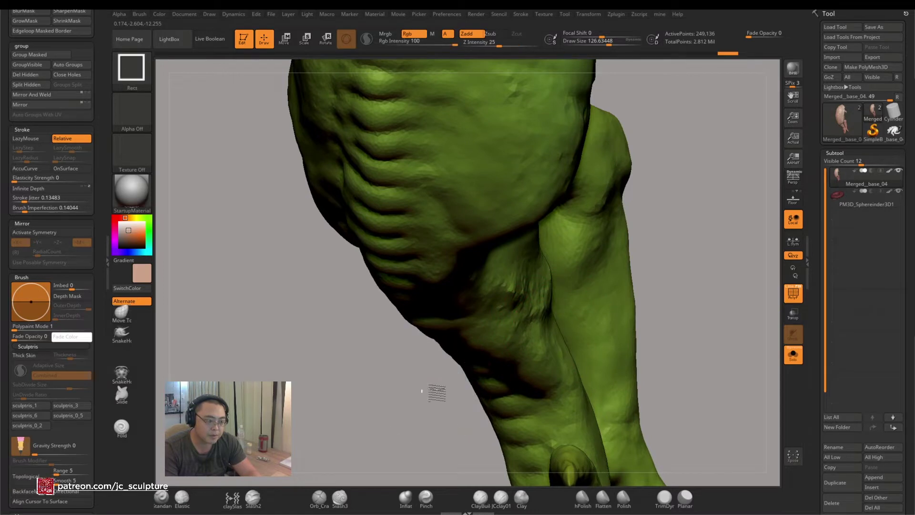
mouse_move(433, 392)
mouse_down()
mouse_move(409, 417)
mouse_move(419, 398)
mouse_up()
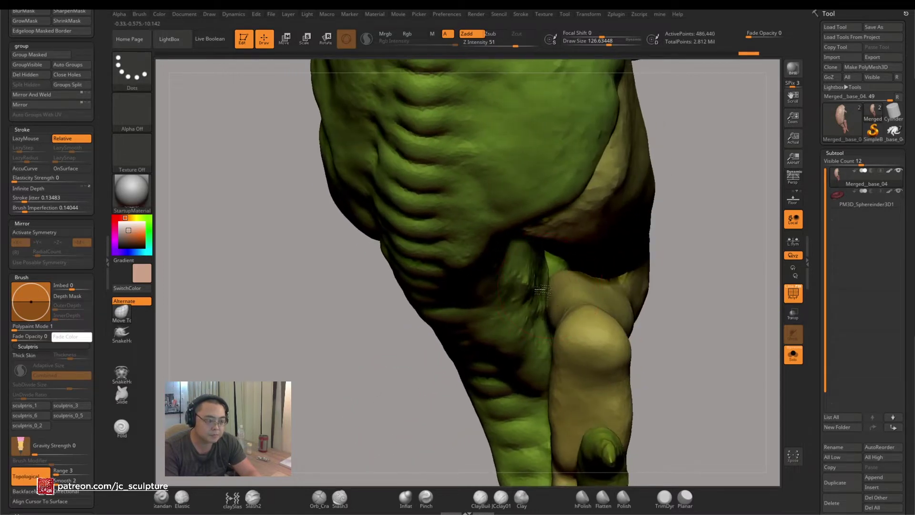
Isolate the torso and tail once more to adjust the tail's inner edge beside the folded leg, and bring back the hidden parts
ctrl+shift+click(507, 327)
drag(405, 388, 596, 296)
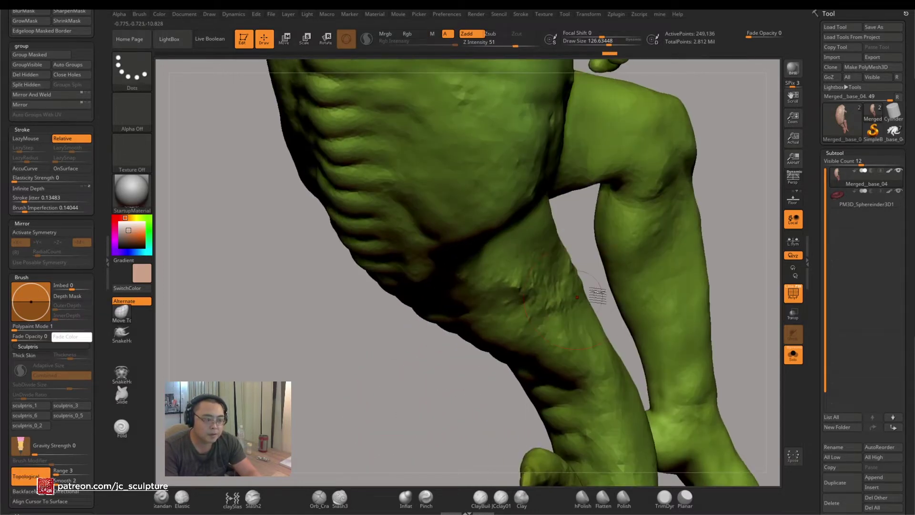
ctrl+shift+click(429, 392)
drag(429, 392, 622, 267)
ctrl+shift+click(469, 381)
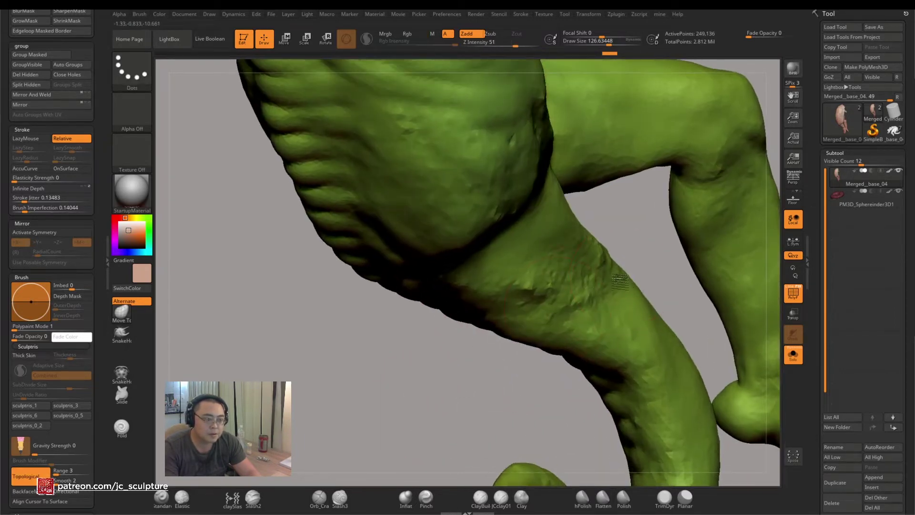
ctrl+shift+click(470, 388)
Refine the tail root next to the yellow heel, switching between the isolated torso polygroup and the complete figure to check the gap
mouse_move(470, 388)
mouse_down()
mouse_move(470, 376)
mouse_move(476, 400)
mouse_move(484, 378)
mouse_move(678, 290)
mouse_up()
ctrl+shift+click(596, 314)
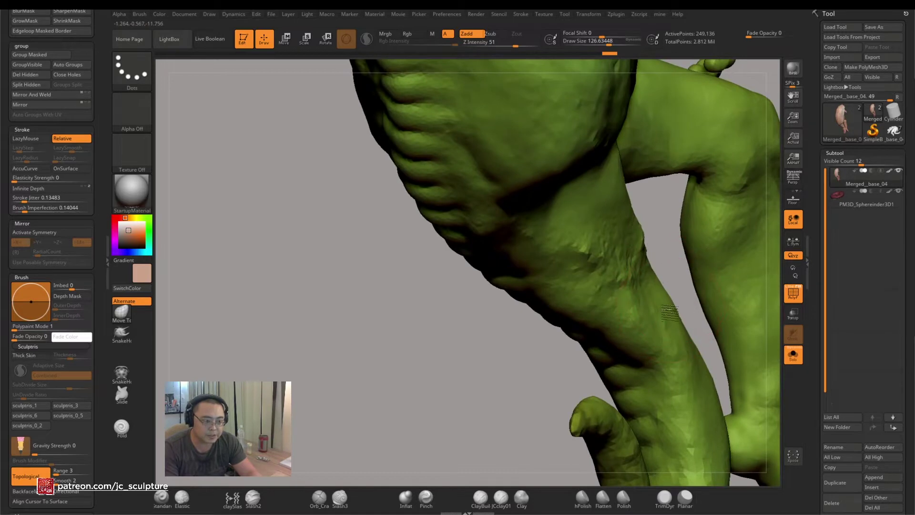
ctrl+shift+click(491, 393)
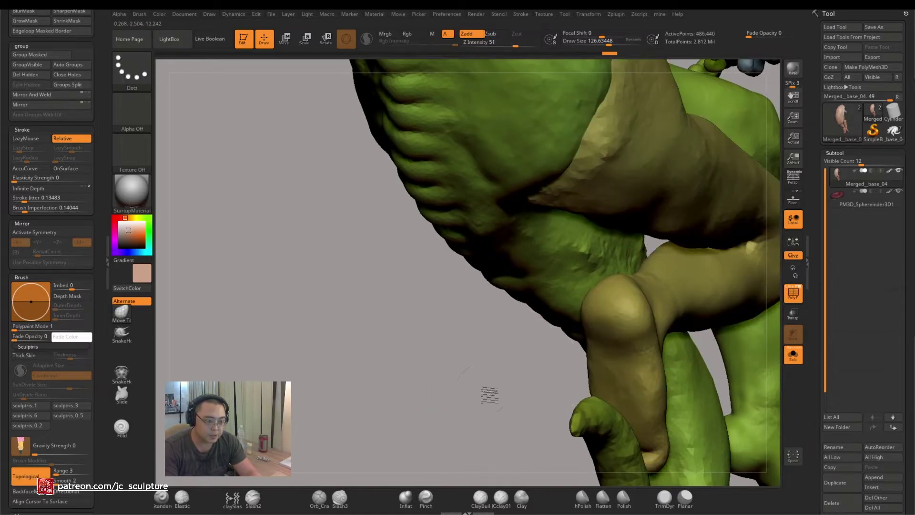
drag(491, 393, 660, 271)
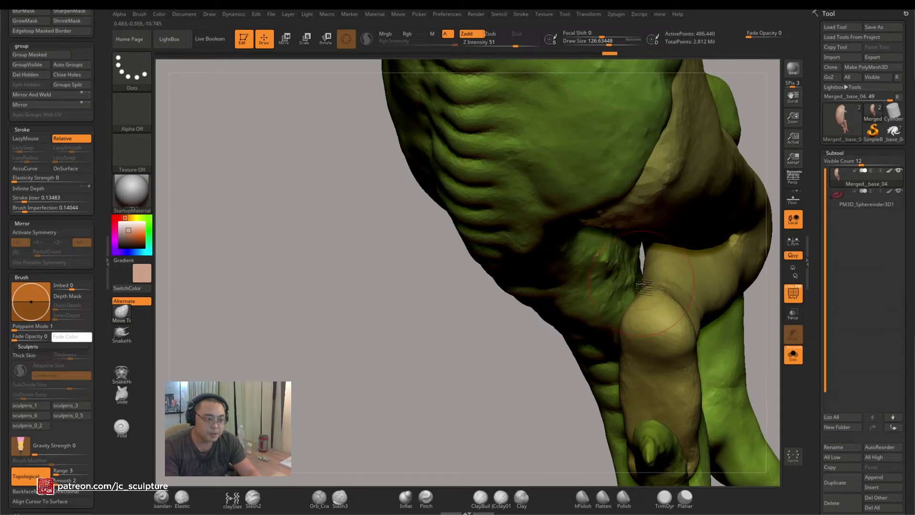
drag(510, 388, 629, 299)
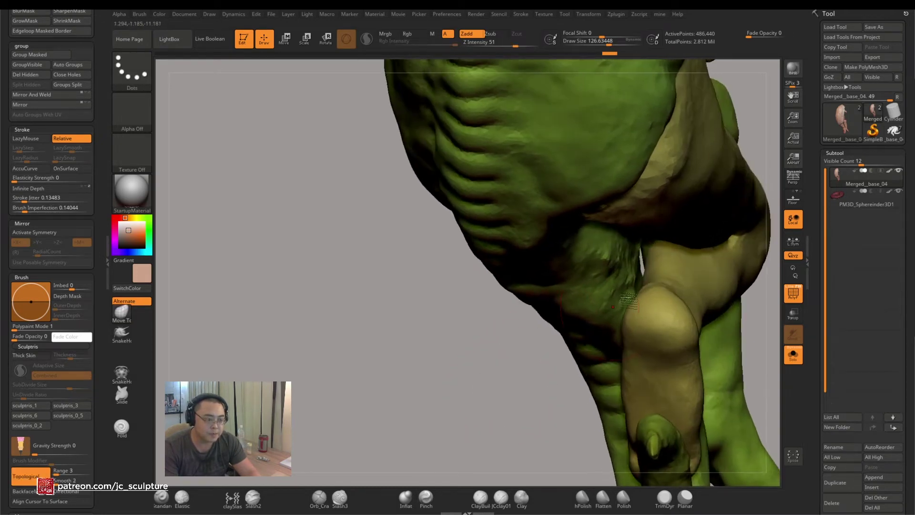
Check the tail root's fit against the folded leg, then review the complete figure with its polygroup colours off and back on
drag(511, 397, 647, 284)
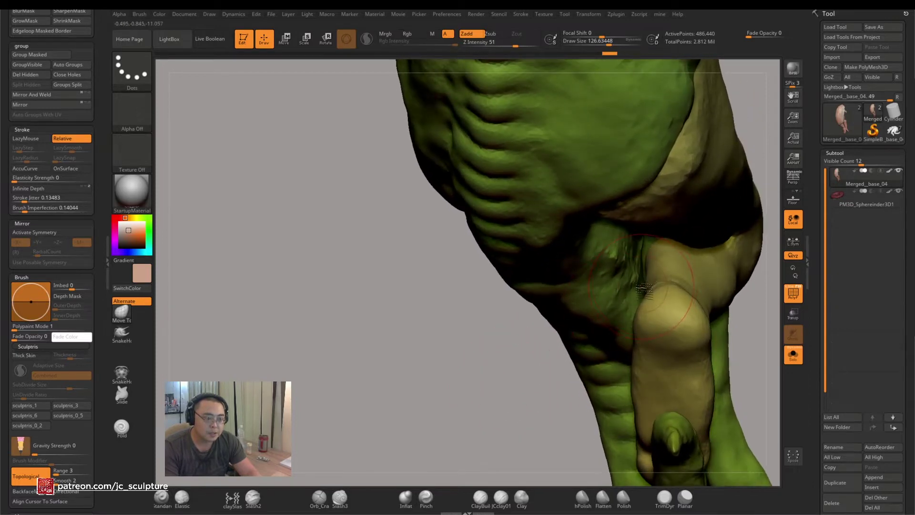
mouse_move(522, 398)
mouse_down()
mouse_move(515, 389)
mouse_move(490, 389)
mouse_move(531, 367)
mouse_move(515, 389)
mouse_move(562, 375)
mouse_move(639, 374)
mouse_move(581, 403)
mouse_move(739, 279)
mouse_move(741, 287)
mouse_move(726, 296)
mouse_move(736, 300)
mouse_move(730, 313)
mouse_move(723, 304)
mouse_move(675, 316)
mouse_move(720, 265)
mouse_move(666, 332)
mouse_move(680, 291)
mouse_up()
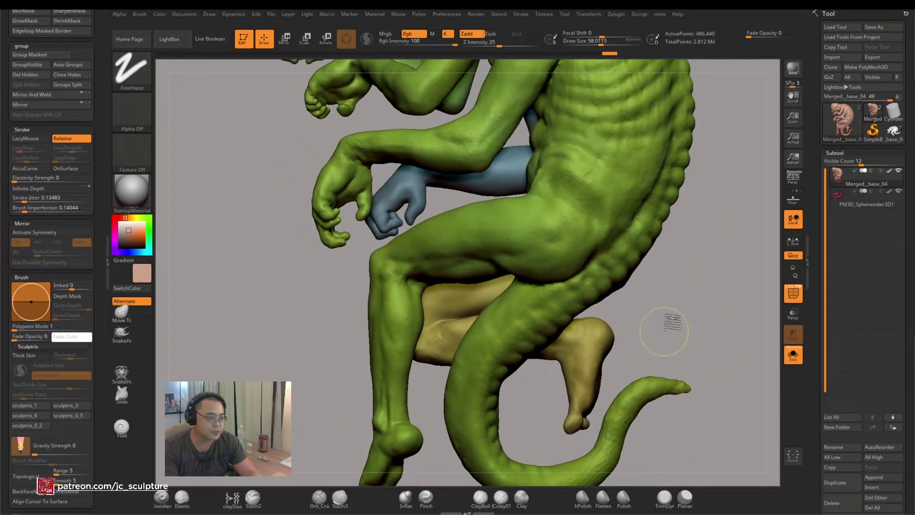
drag(666, 327, 726, 243)
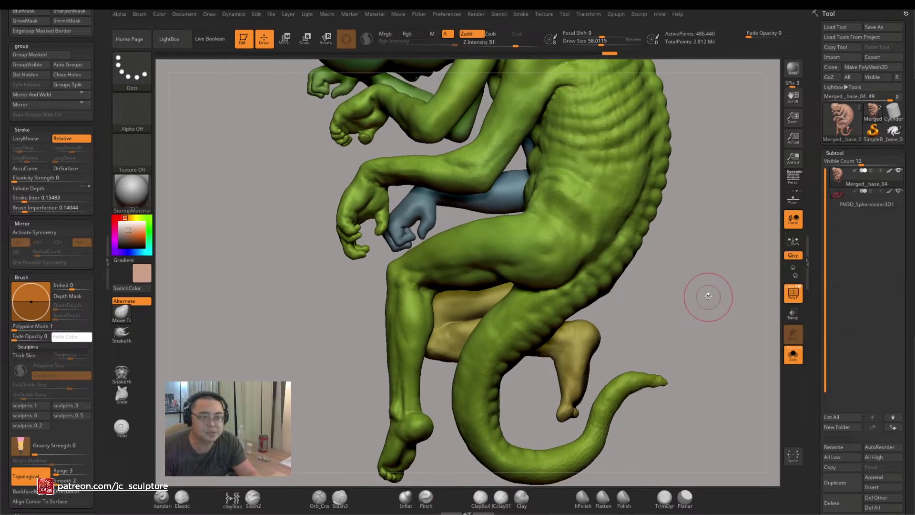
mouse_move(691, 280)
mouse_down()
mouse_move(685, 288)
mouse_move(702, 294)
mouse_move(701, 286)
mouse_move(720, 307)
mouse_move(695, 307)
mouse_move(684, 288)
mouse_move(680, 323)
mouse_move(674, 304)
mouse_move(690, 282)
mouse_up()
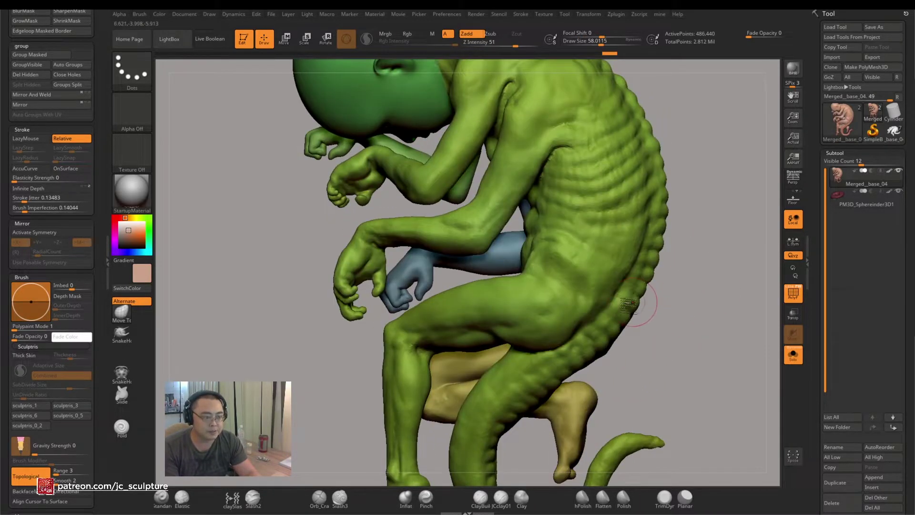
drag(637, 303, 699, 272)
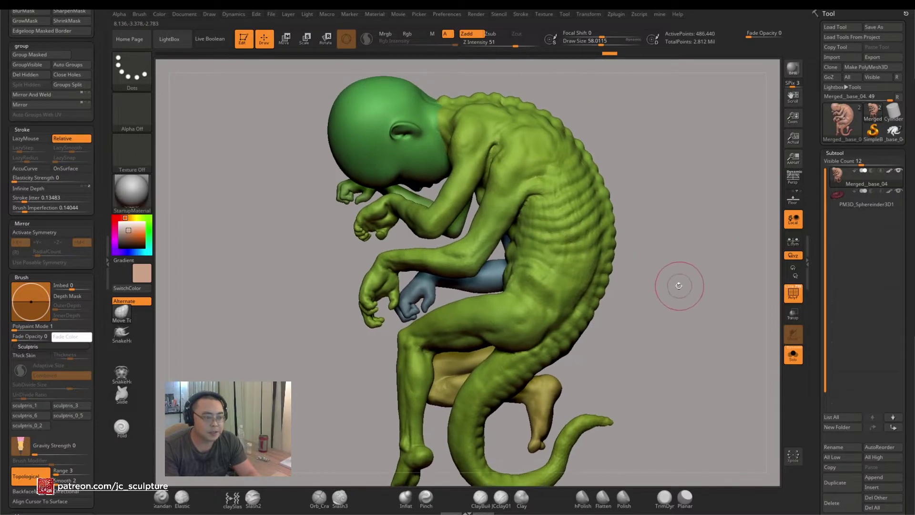
click(794, 293)
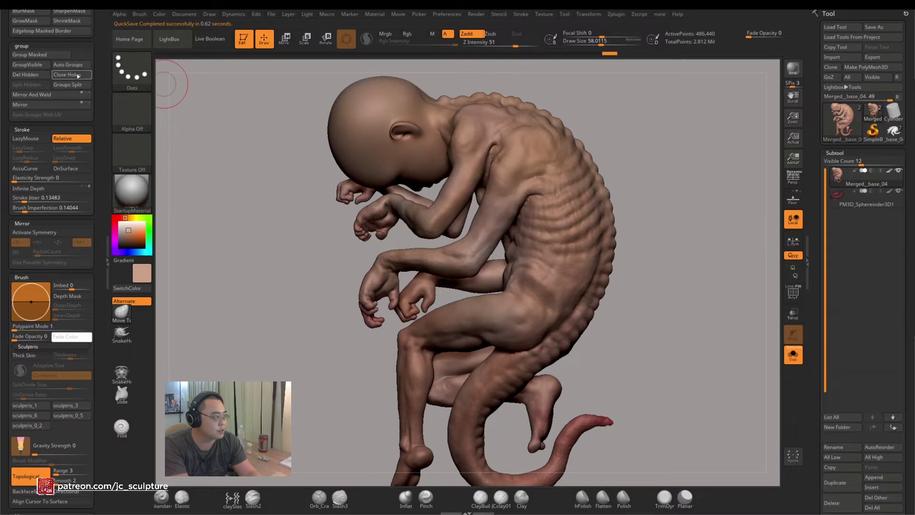
click(793, 292)
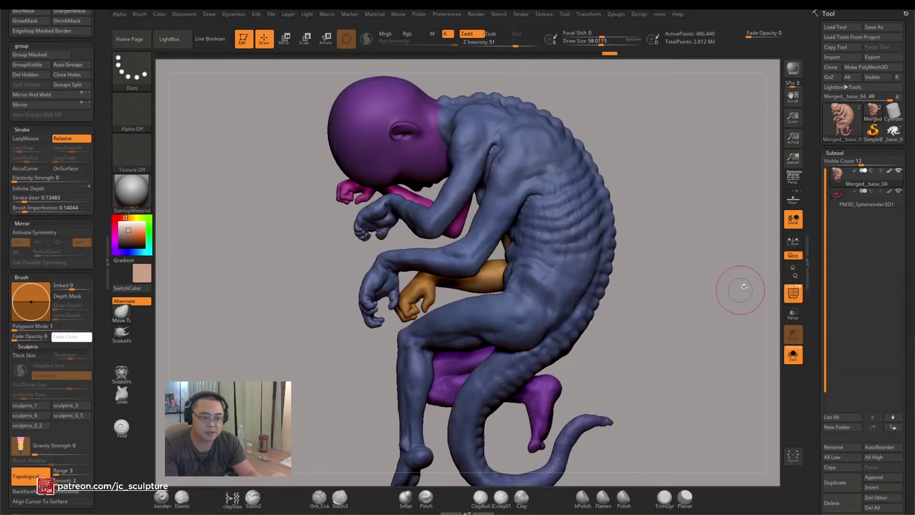
Leave Solo mode and split the merged creature into separate subtools by polygroup, accepting that the split cannot be undone
click(799, 353)
click(899, 192)
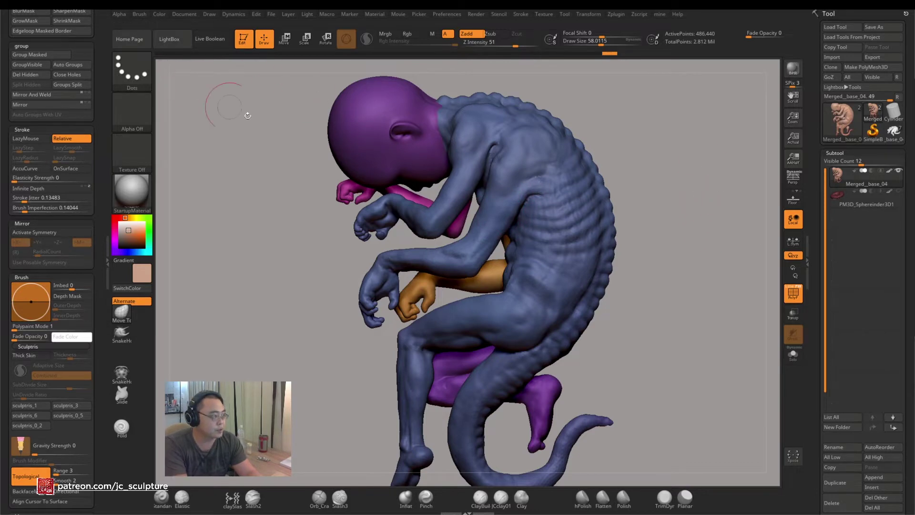
scroll(840, 242, down, 8)
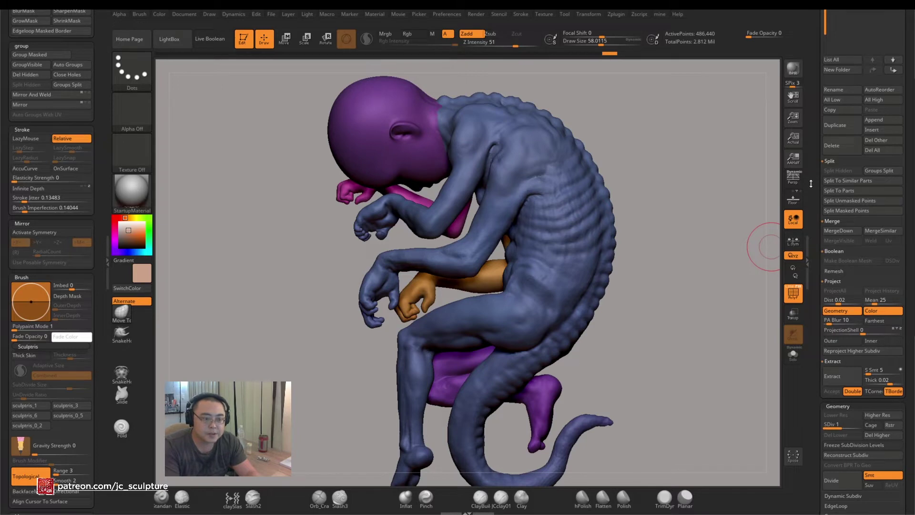
scroll(811, 184, down, 1)
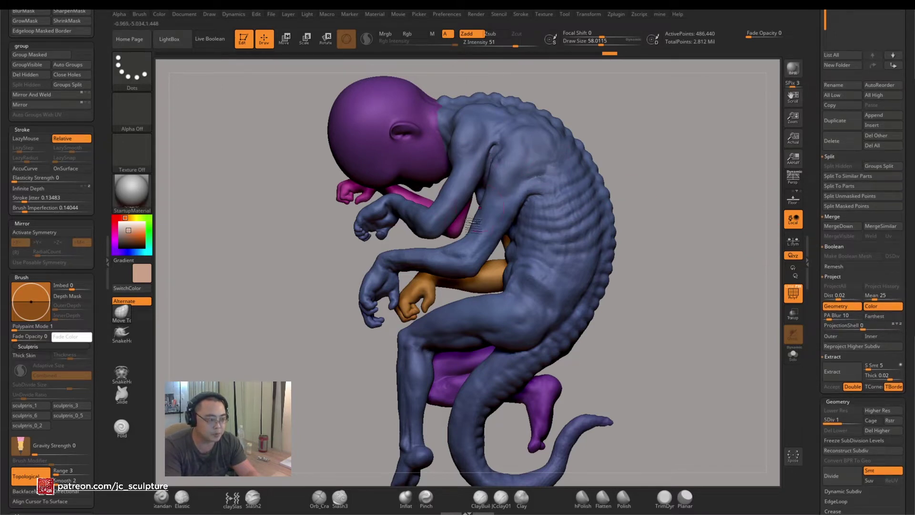
click(880, 166)
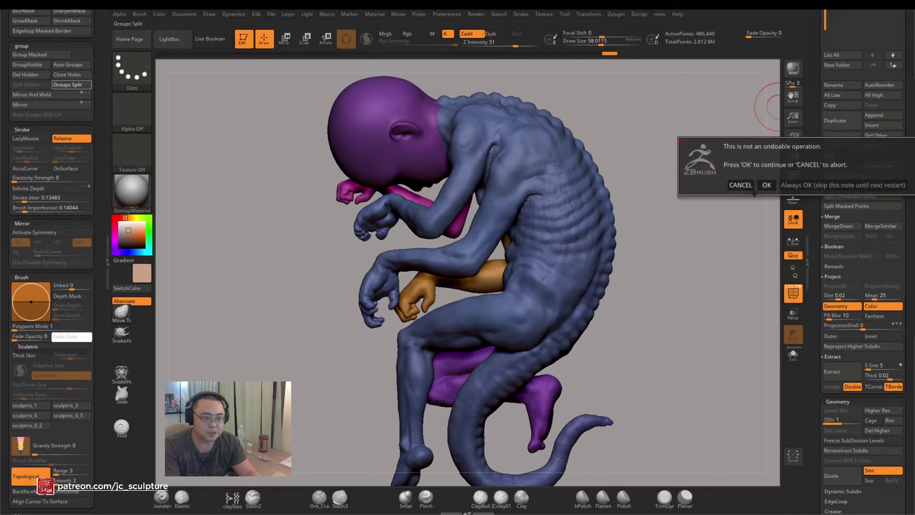
click(768, 185)
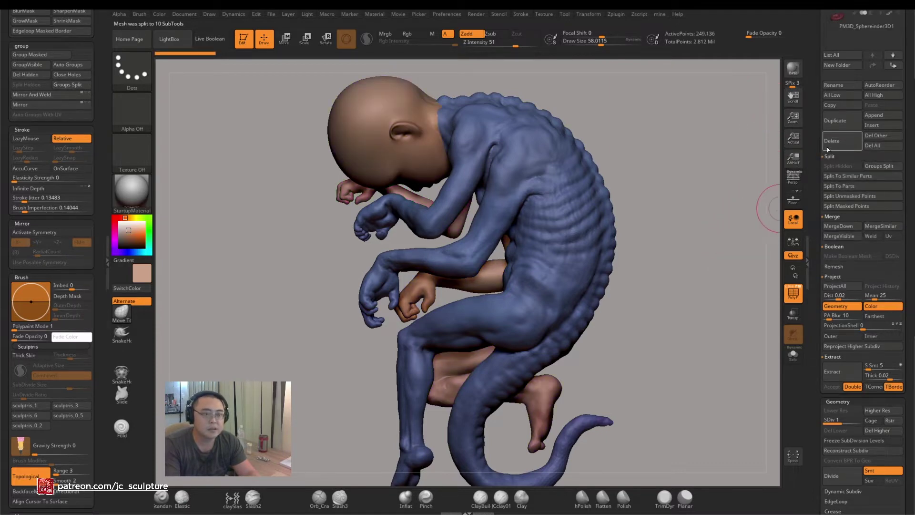
scroll(812, 233, up, 10)
scroll(862, 110, down, 1)
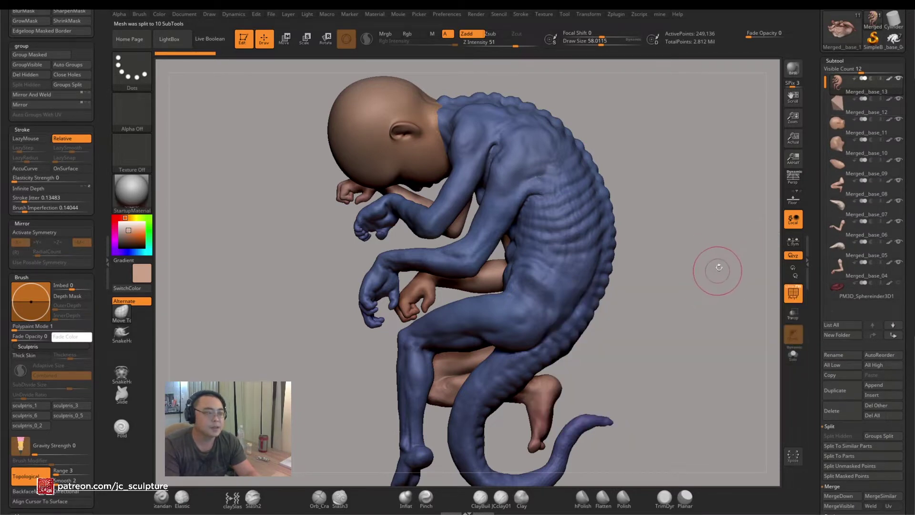
Enable Live Boolean and make a boolean mesh from the split body-part subtools
click(212, 41)
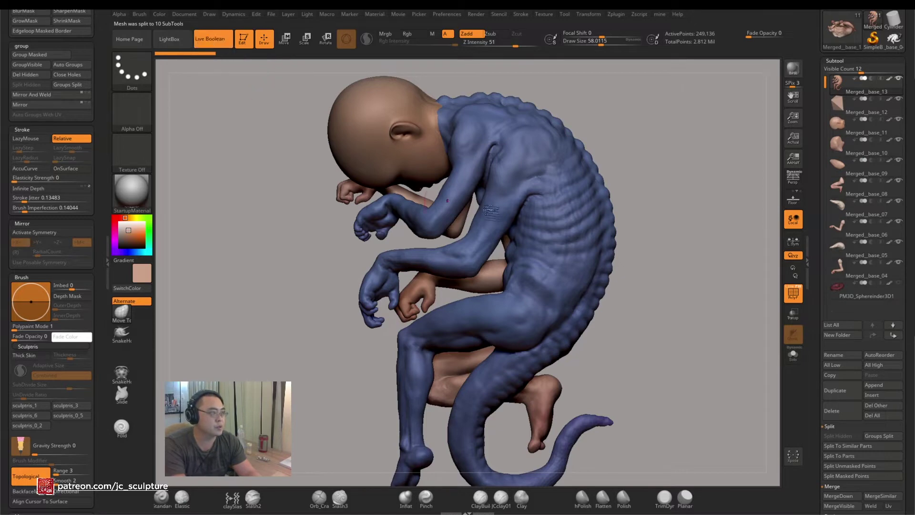
drag(814, 335, 813, 273)
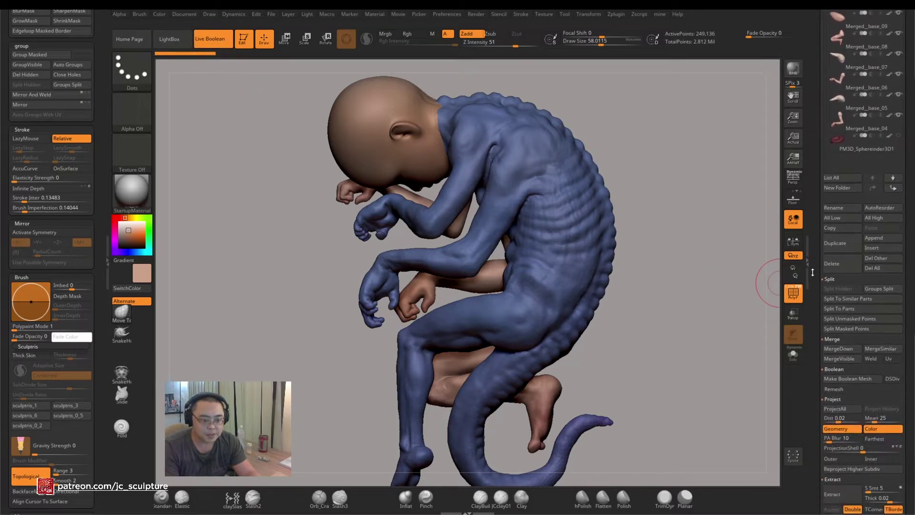
click(849, 380)
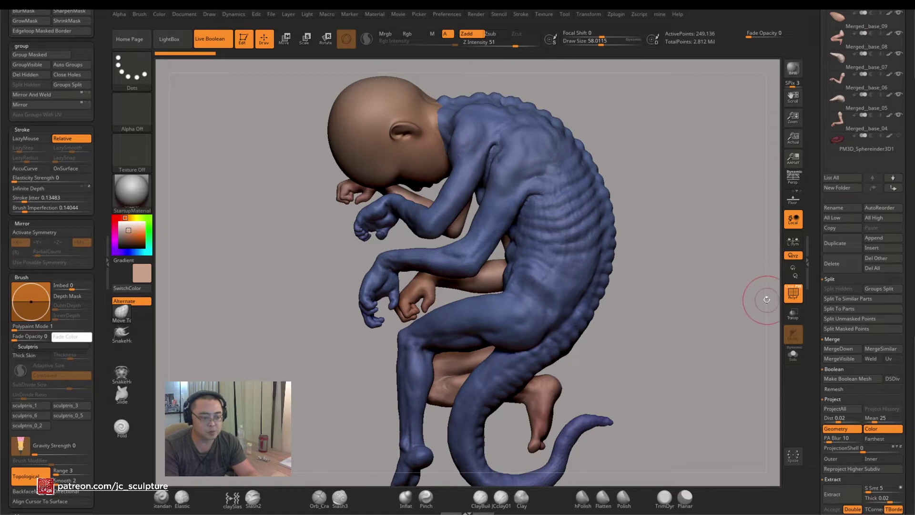
click(850, 379)
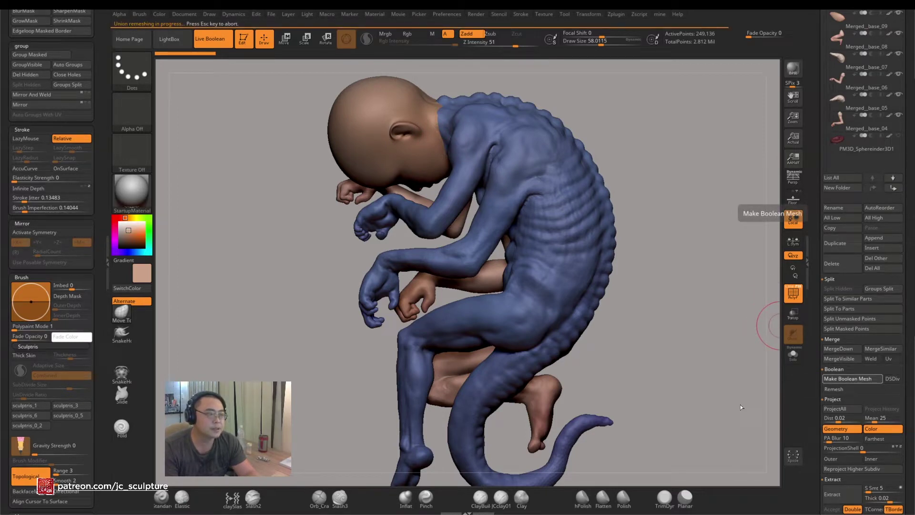
Hide the polygroup colours and switch to the resulting boolean tool UMesh_Merged__base_13
click(794, 294)
scroll(828, 263, up, 5)
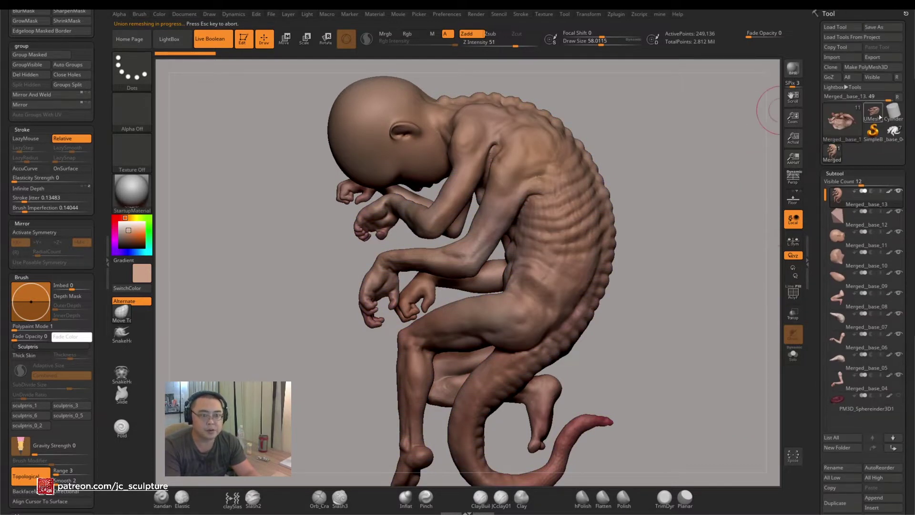
mouse_move(880, 118)
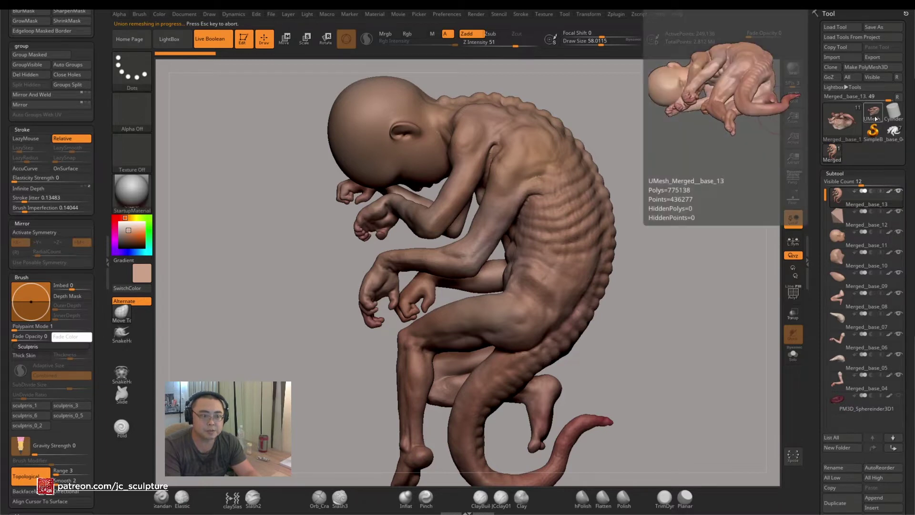
click(876, 117)
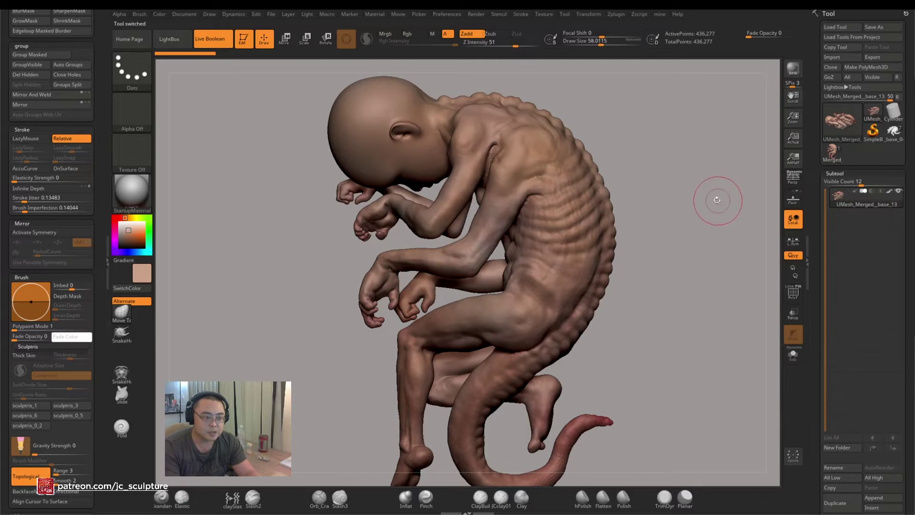
Show the boolean mesh's polygroups and combine all visible parts into one polygroup, checking the seams around the back and arm
click(793, 292)
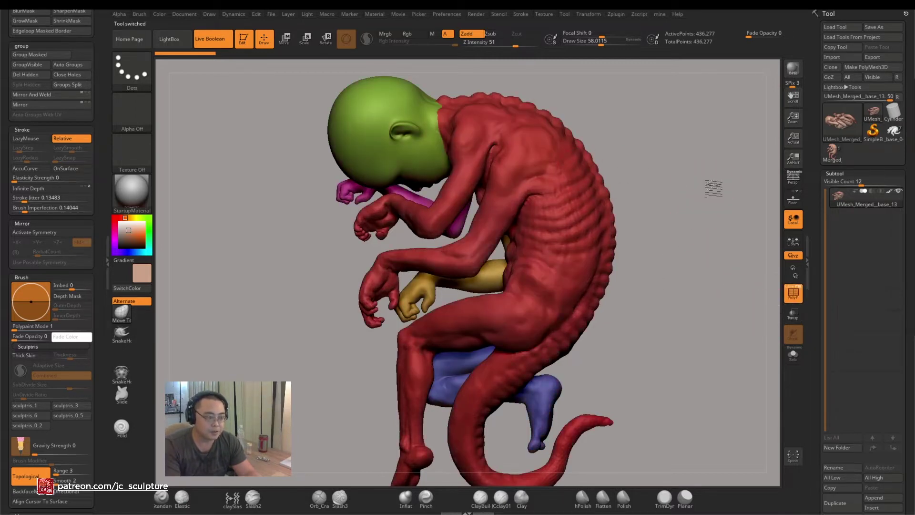
drag(713, 188, 701, 191)
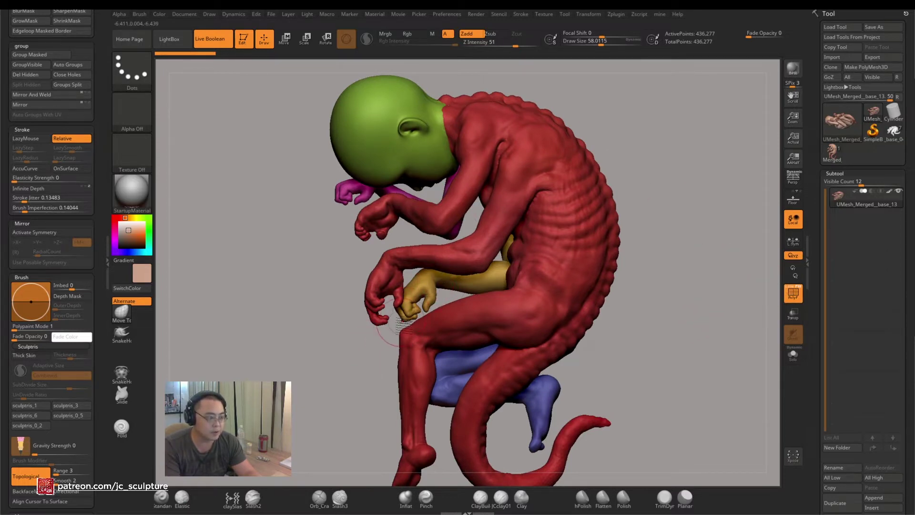
click(87, 66)
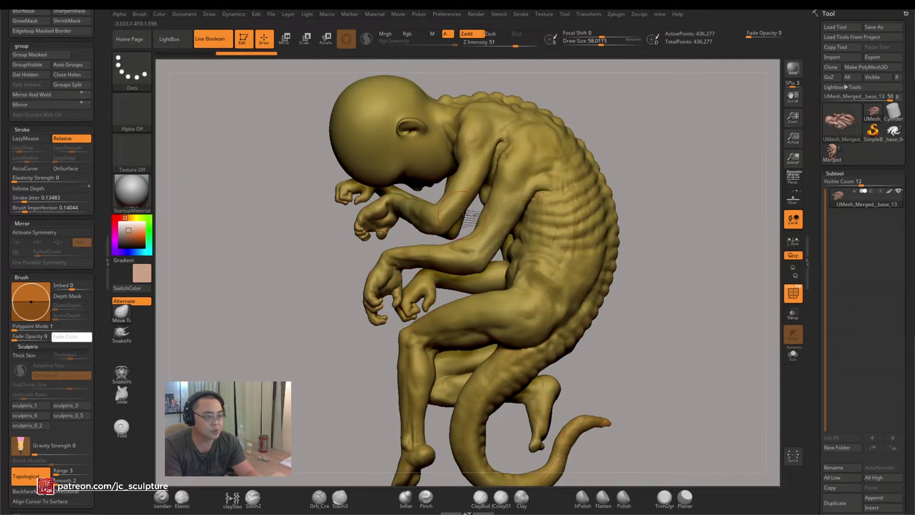
mouse_move(343, 282)
mouse_down()
mouse_move(349, 296)
mouse_move(327, 316)
mouse_move(374, 321)
mouse_move(337, 370)
mouse_move(537, 321)
mouse_move(466, 284)
mouse_up()
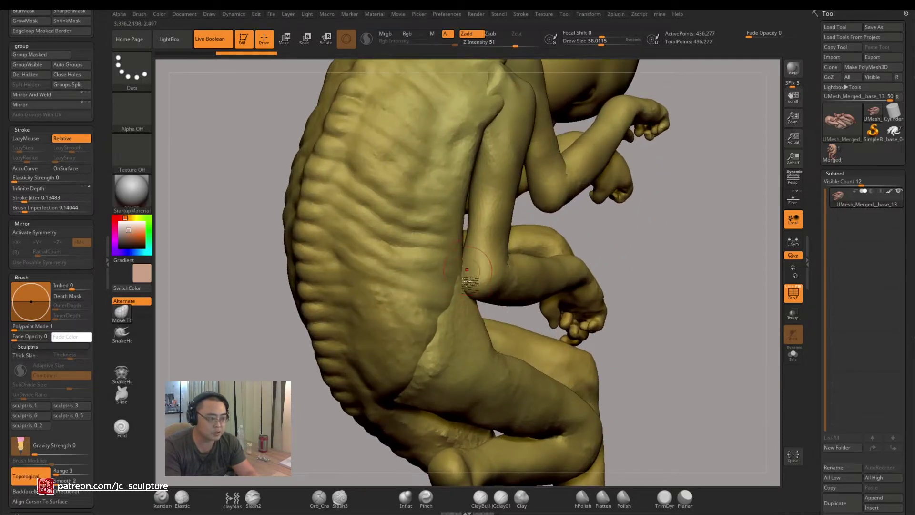
Delete the boolean mesh subtool and return to the Merged__base_13 tool containing the split body parts
drag(861, 456, 862, 348)
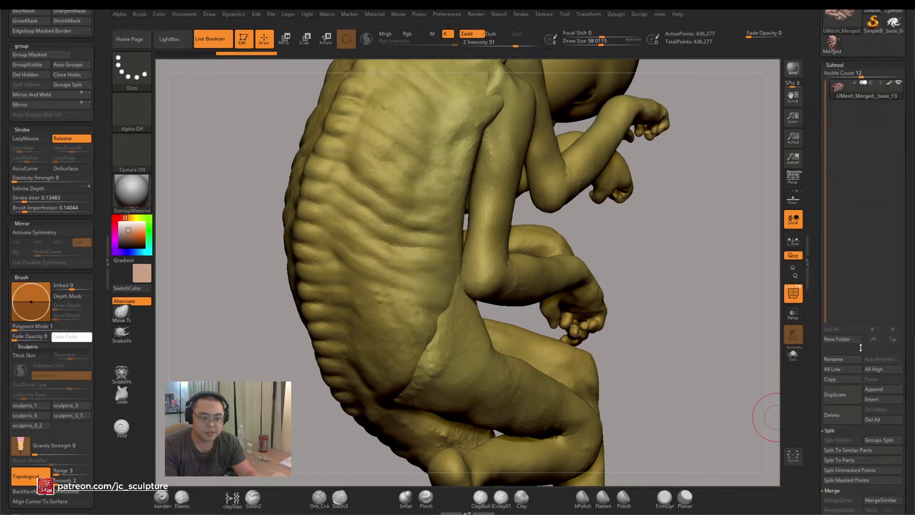
click(855, 418)
click(827, 434)
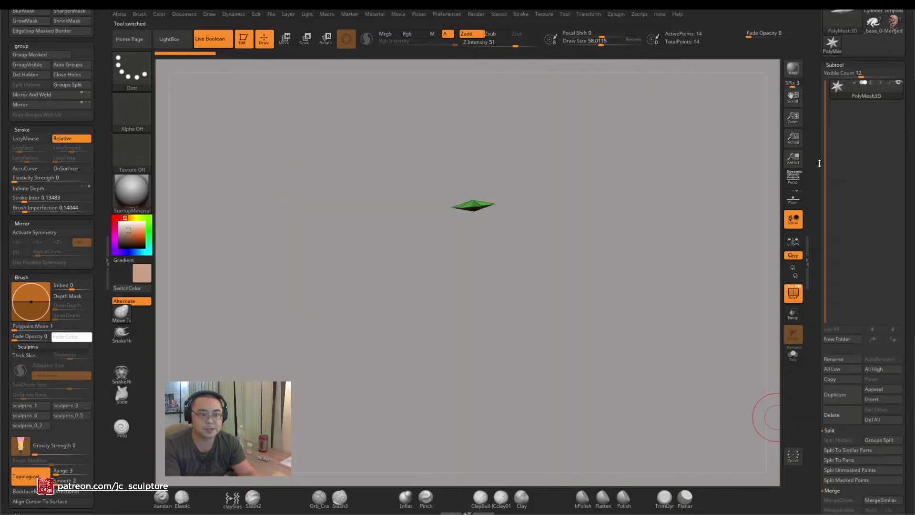
click(894, 130)
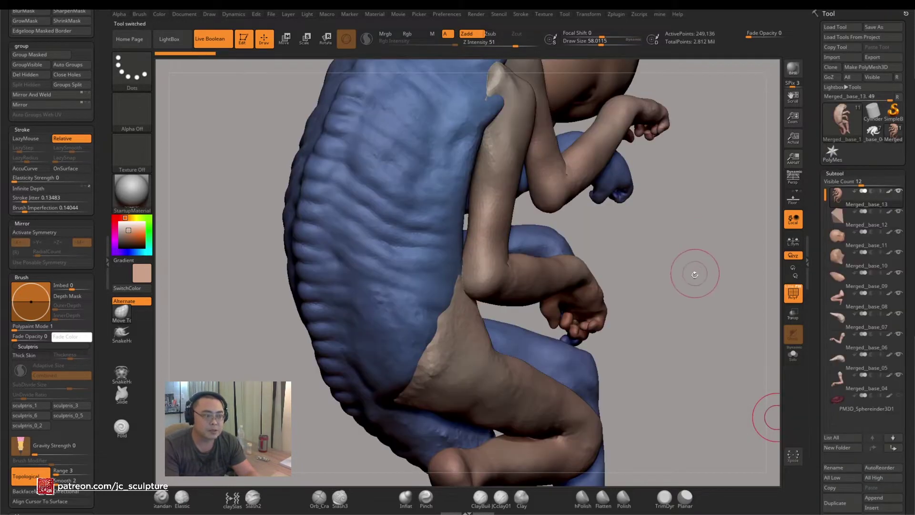
Select the bent arm subtool Merged__base_04 and adjust its elbow in isolation with a draw size of about 86, then show all parts
mouse_move(696, 266)
mouse_down()
mouse_move(700, 286)
mouse_move(510, 270)
mouse_up()
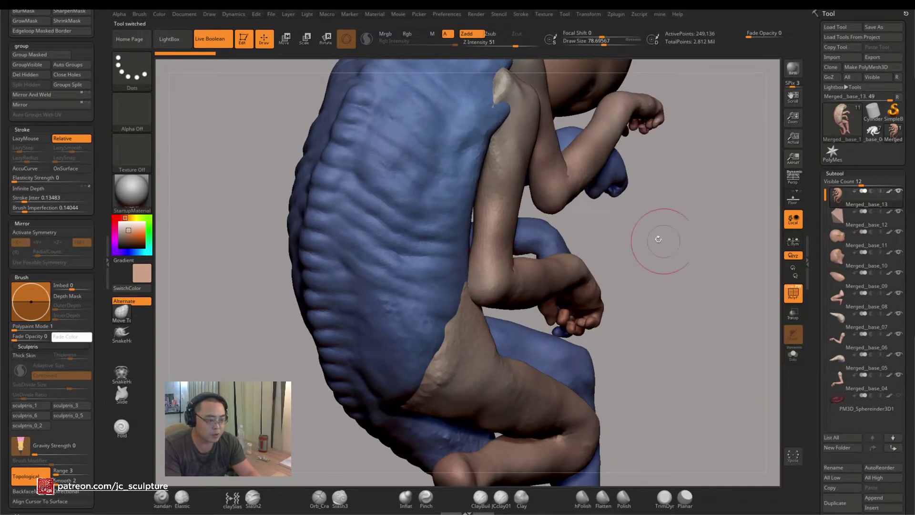
drag(658, 241, 650, 253)
key(ctrl+shift)
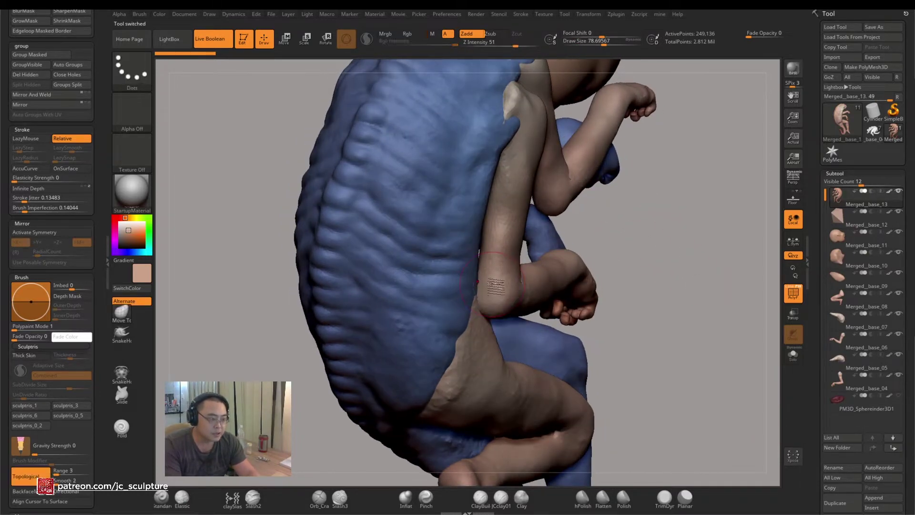
alt+click(498, 290)
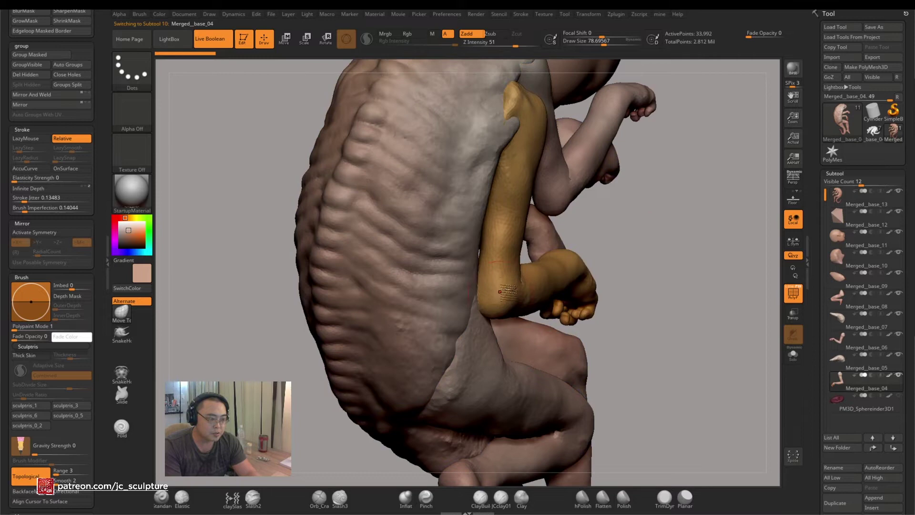
click(793, 355)
drag(746, 378, 472, 296)
key(s)
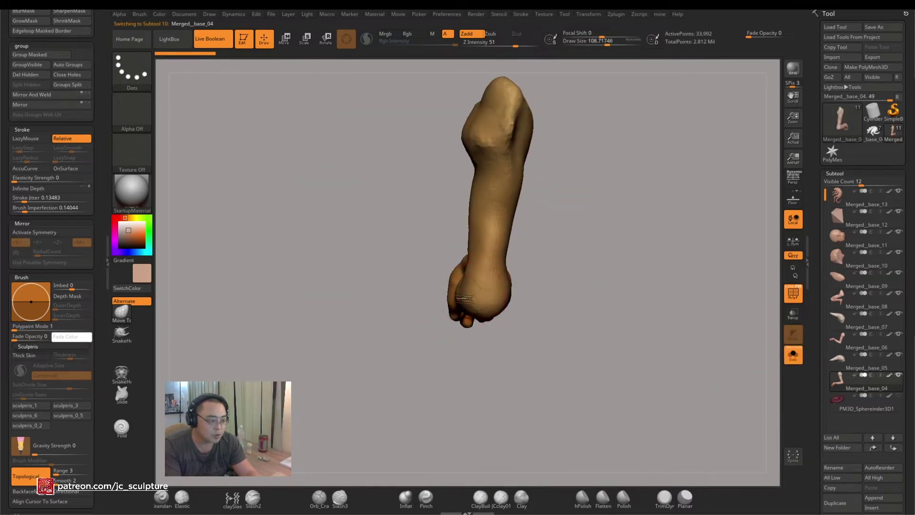
key(bracketleft)
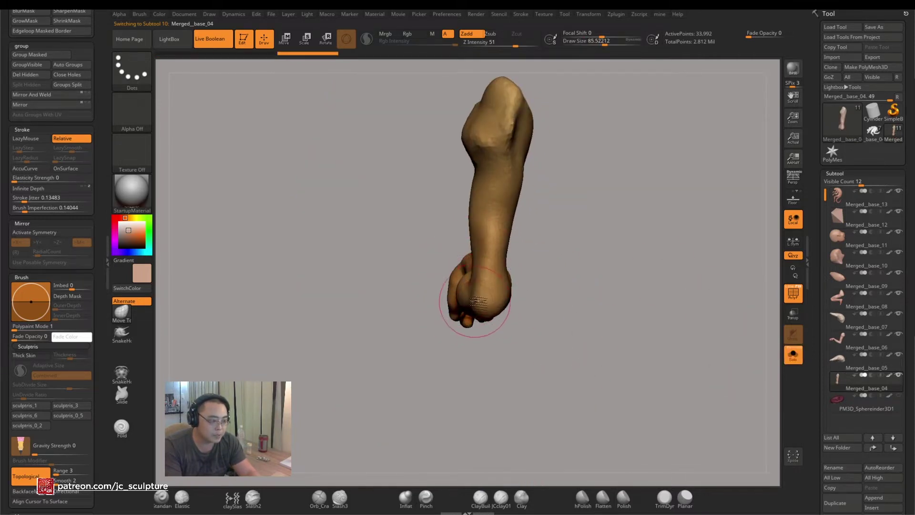
click(793, 355)
Isolate the arm once more to refine the elbow with a draw size of about 93, and bring back the full figure
mouse_move(749, 372)
mouse_down()
mouse_move(553, 325)
mouse_move(668, 334)
mouse_up()
key(bracketright)
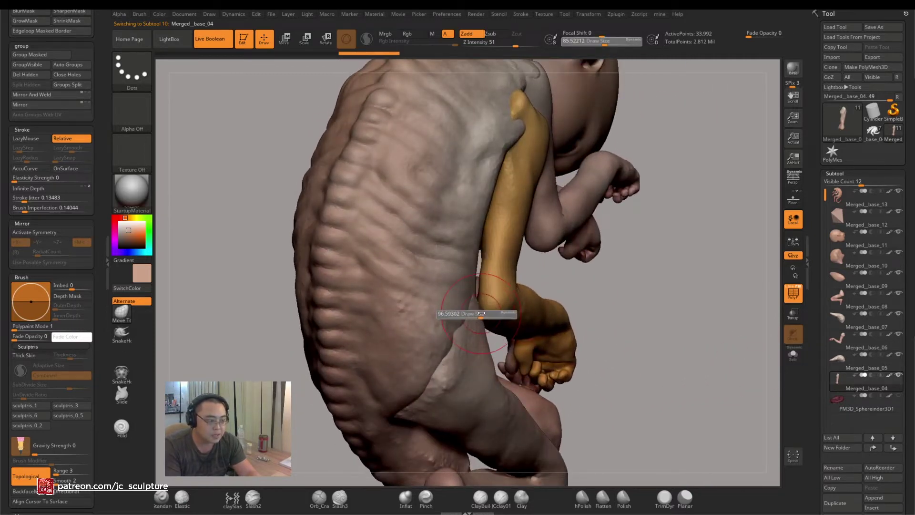
click(793, 356)
key(bracketleft)
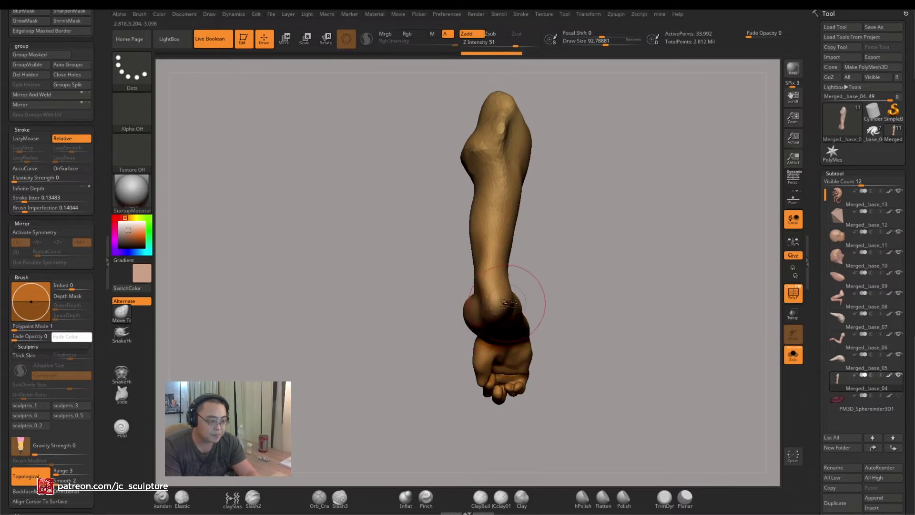
click(794, 356)
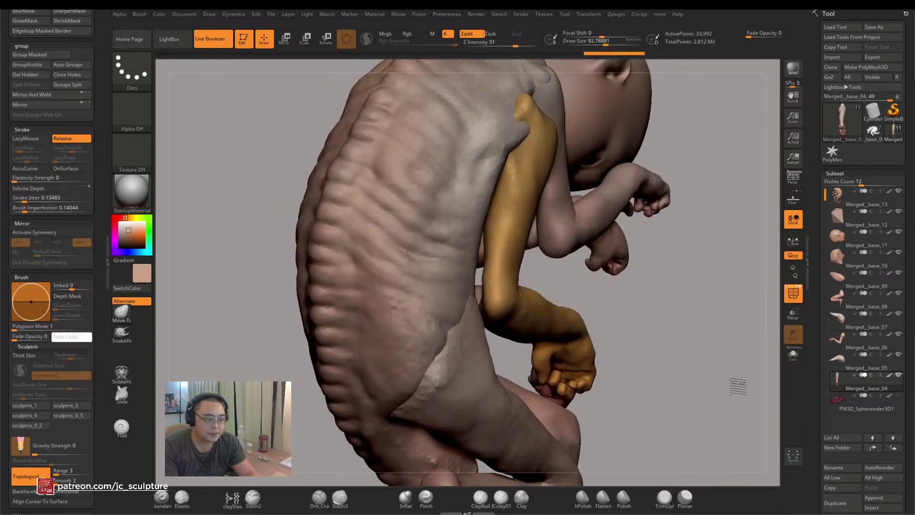
Build a new boolean mesh from all the body parts and switch to the resulting UMesh_Merged__base_13 tool
drag(733, 393, 558, 351)
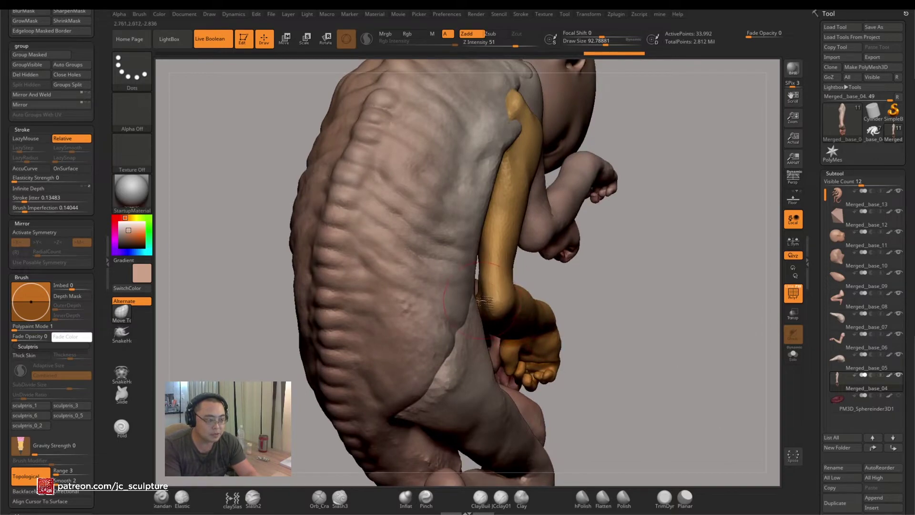
key([)
mouse_move(578, 302)
mouse_down()
mouse_move(613, 320)
mouse_move(603, 321)
mouse_move(697, 302)
mouse_move(640, 287)
mouse_move(611, 330)
mouse_move(624, 342)
mouse_up()
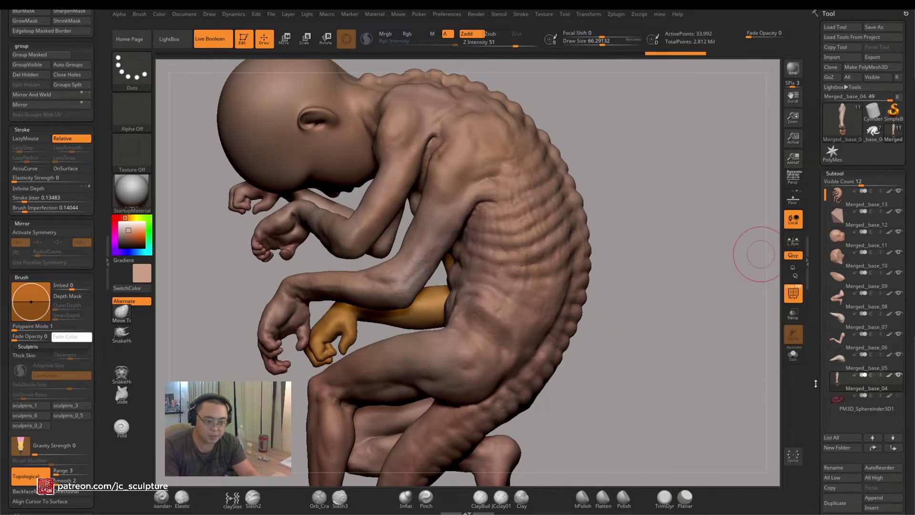
scroll(830, 310, down, 5)
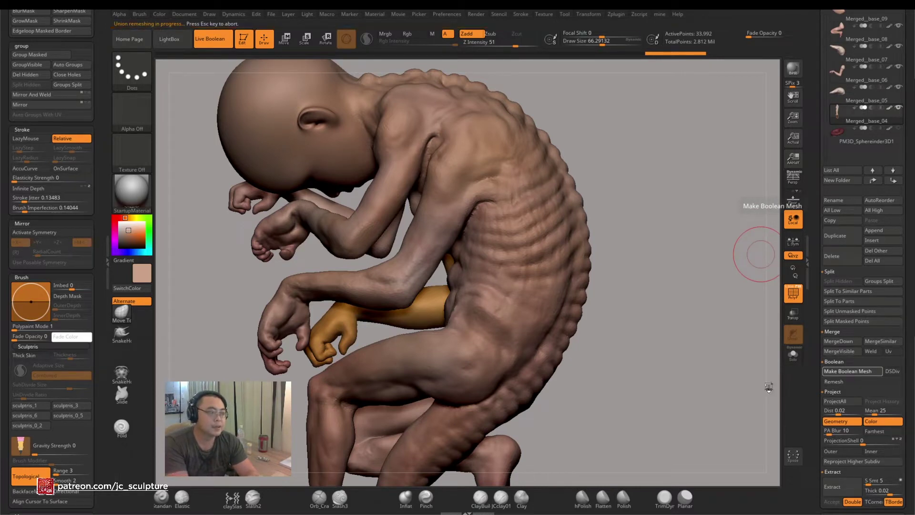
scroll(805, 222, up, 5)
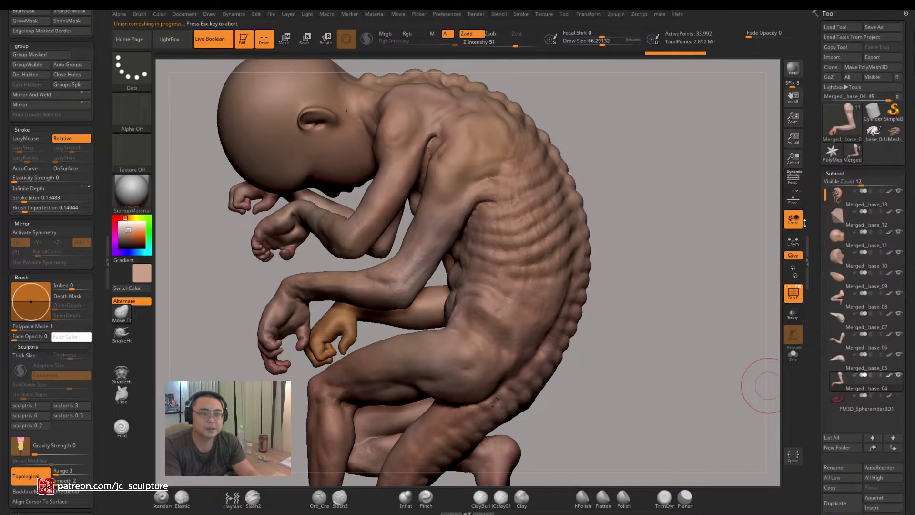
click(894, 134)
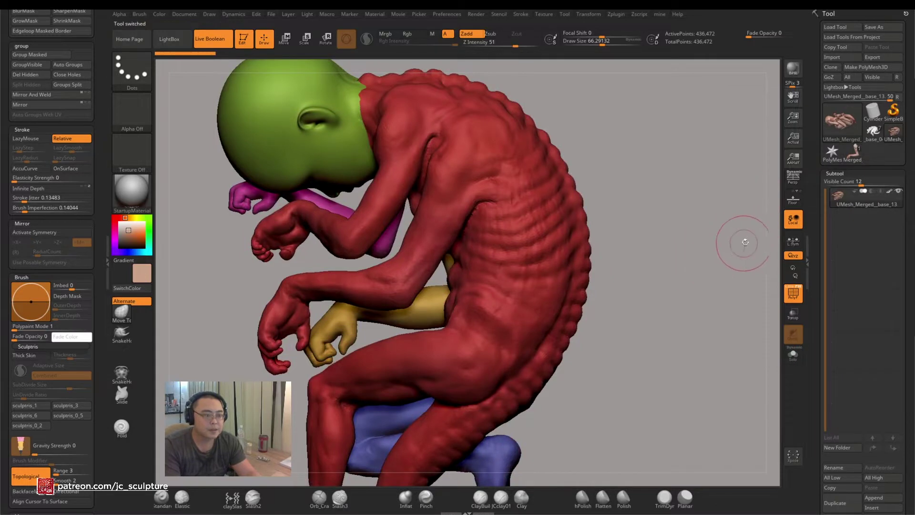
Combine the whole boolean mesh into one polygroup, check the joined back and arms, and hide the polygroup colours
key(shift+f)
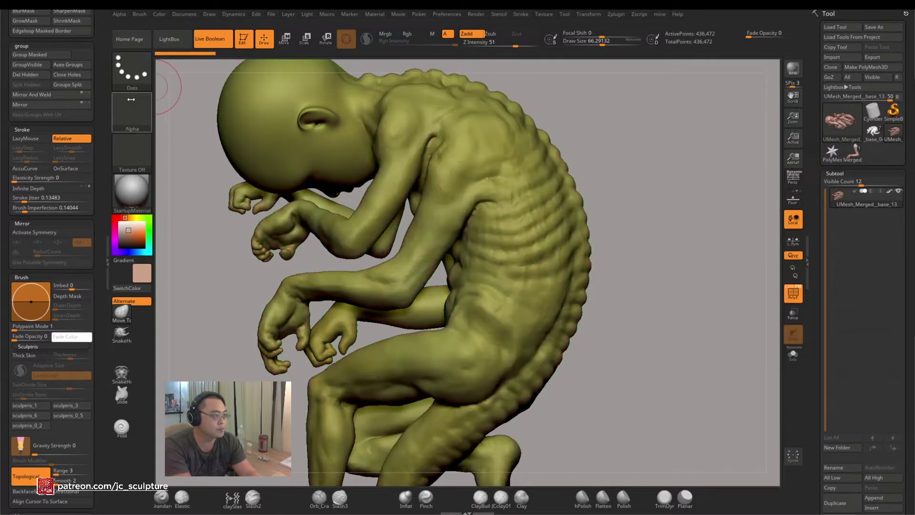
mouse_move(686, 297)
mouse_down()
mouse_move(715, 289)
mouse_move(654, 331)
mouse_move(691, 323)
mouse_up()
mouse_move(667, 342)
mouse_down()
mouse_move(691, 334)
mouse_move(685, 323)
mouse_move(694, 347)
mouse_move(686, 345)
mouse_move(699, 339)
mouse_up()
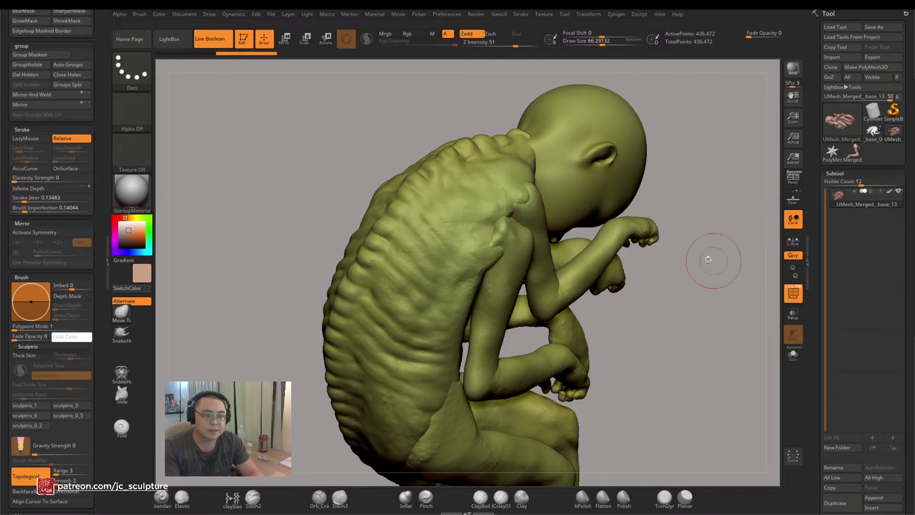
click(793, 293)
drag(715, 321, 715, 322)
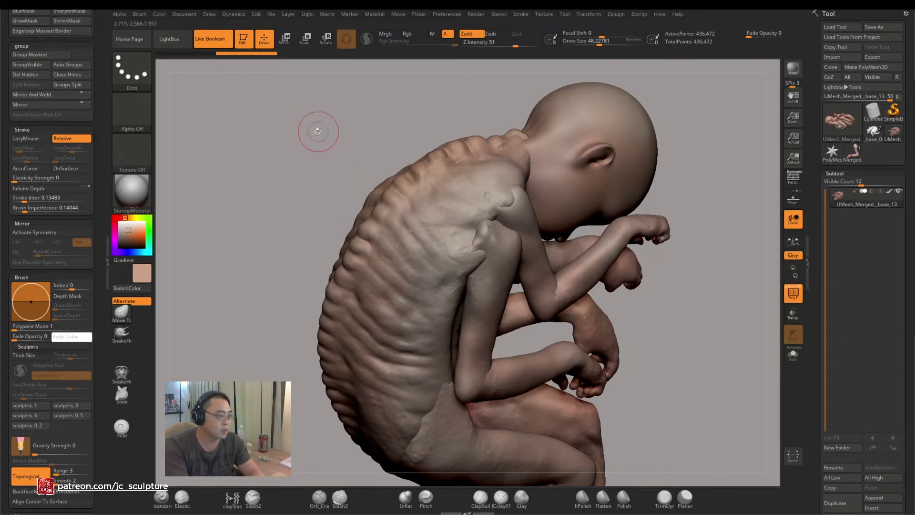
Turn off Live Boolean and set up the SnakeHook brush with Sculptris Pro enabled and a subdivide size of 3.16087
click(217, 40)
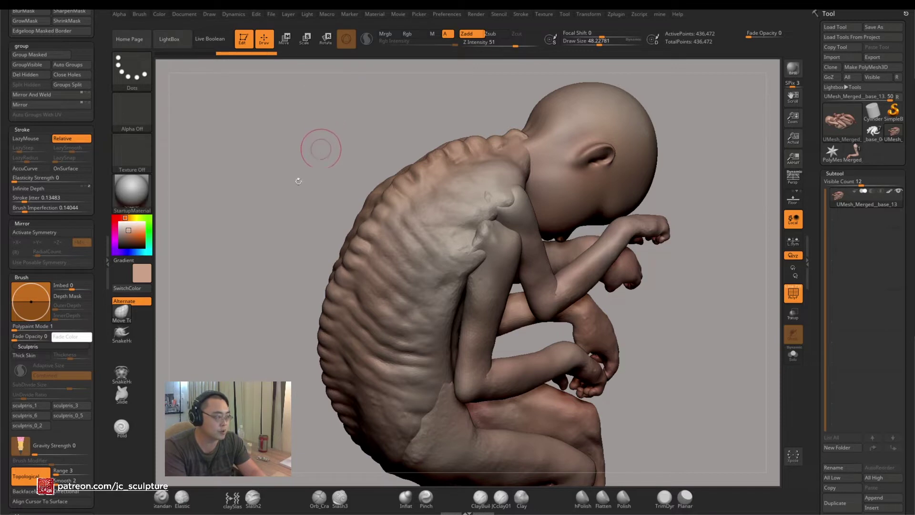
click(120, 333)
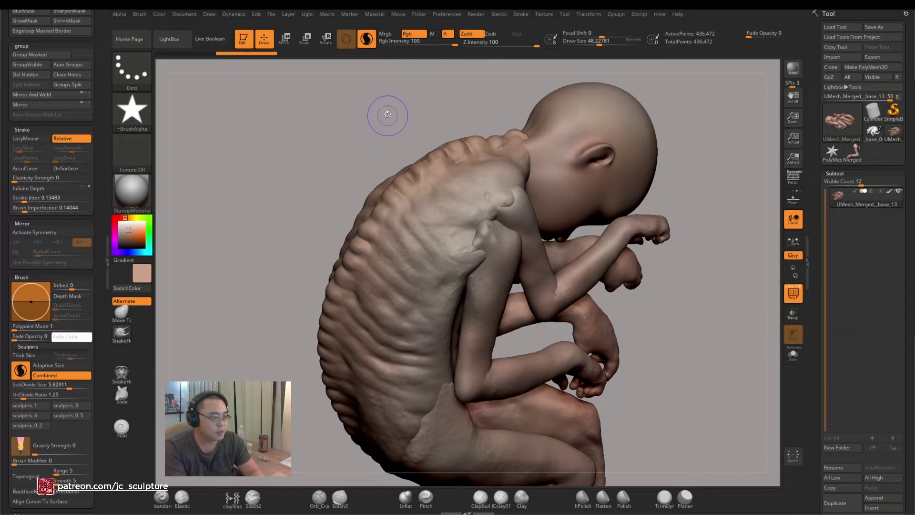
key(ctrl)
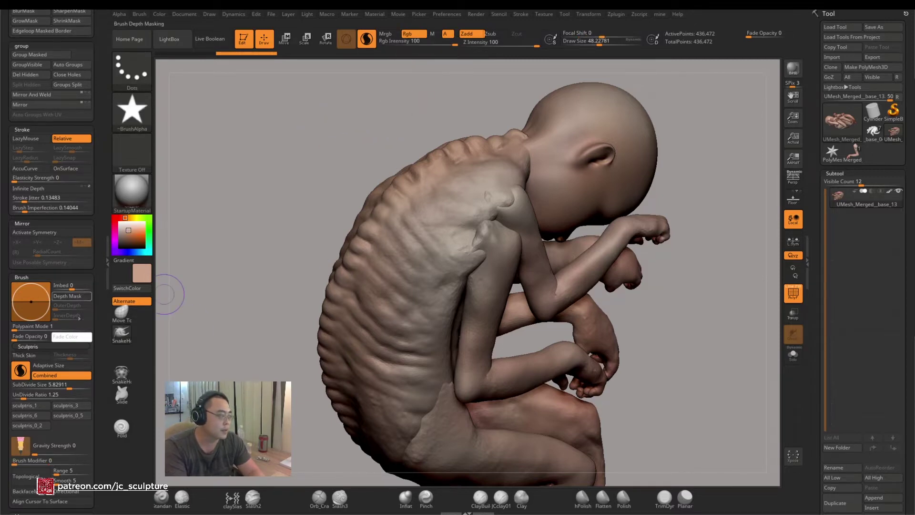
scroll(80, 329, down, 3)
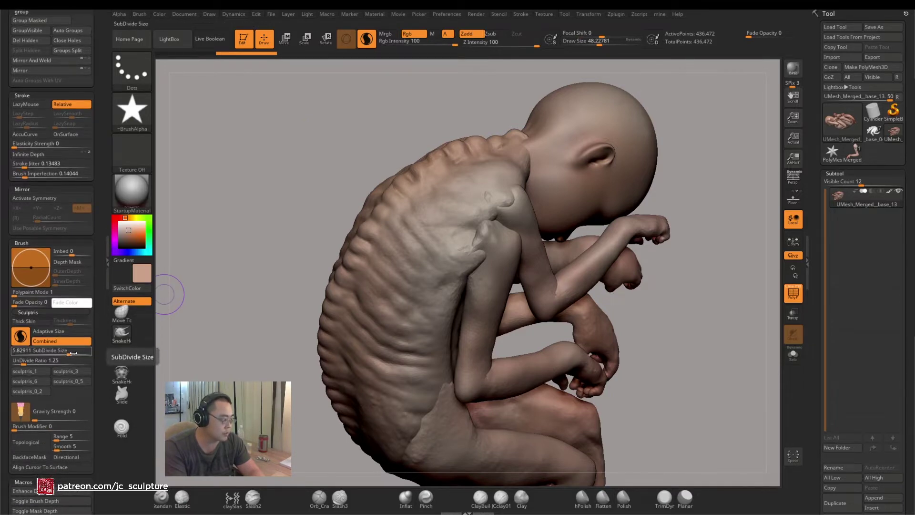
ctrl+right_drag(279, 267, 294, 319)
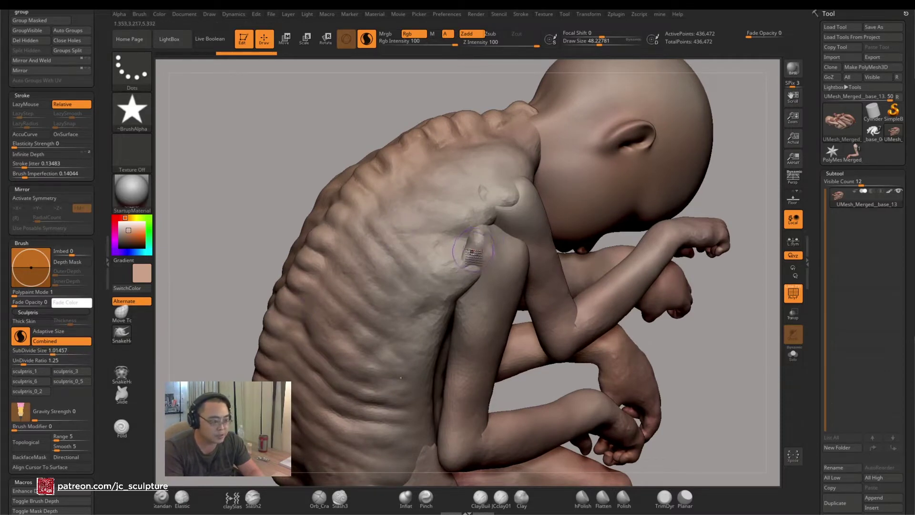
click(84, 372)
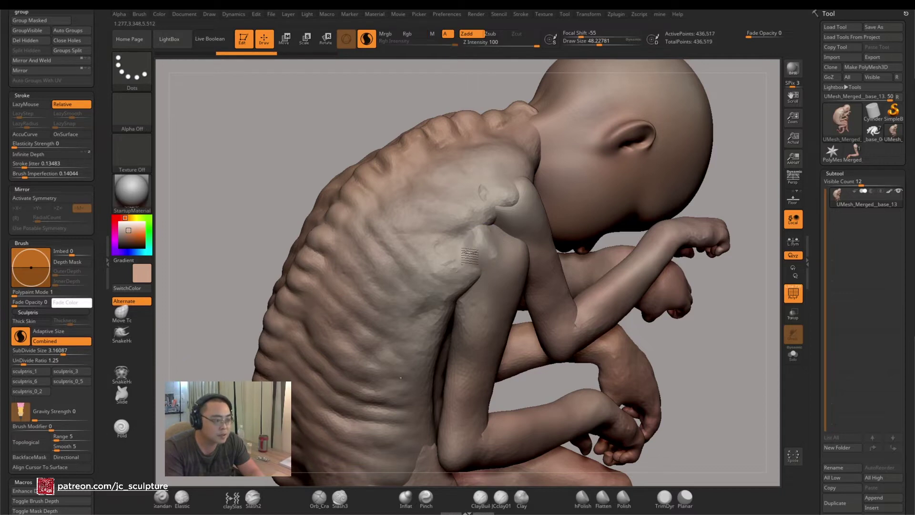
Smooth the seam joining the bent arm and shoulder blade to the back, reducing the draw size to about 21
drag(470, 256, 477, 250)
mouse_move(515, 193)
mouse_down()
mouse_move(517, 202)
mouse_move(477, 196)
mouse_up()
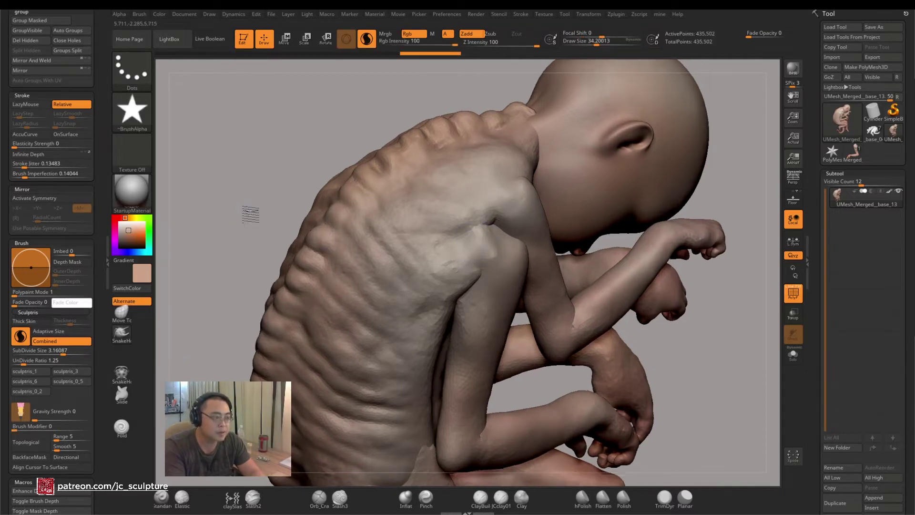
drag(245, 210, 305, 215)
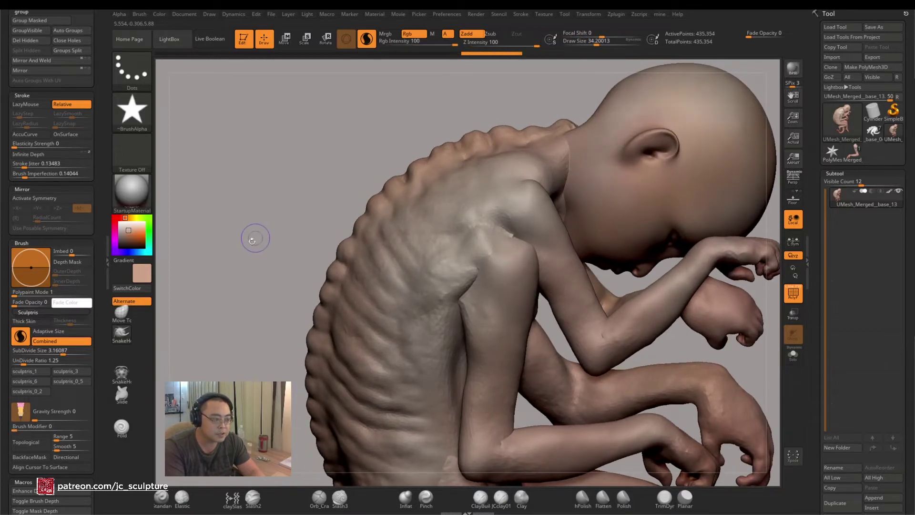
drag(256, 237, 224, 259)
mouse_move(353, 282)
mouse_down()
mouse_move(351, 293)
mouse_move(470, 275)
mouse_up()
key(shift)
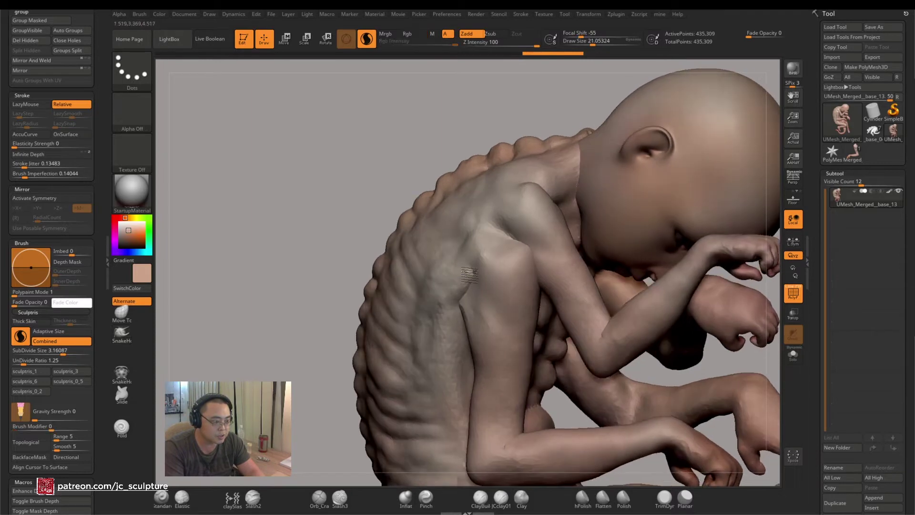
Smooth the seam between waist and hip with draw size about 21, using Sculptris subdivide sizes of 1.01457 and 3.16087
drag(310, 291, 299, 318)
key(shift)
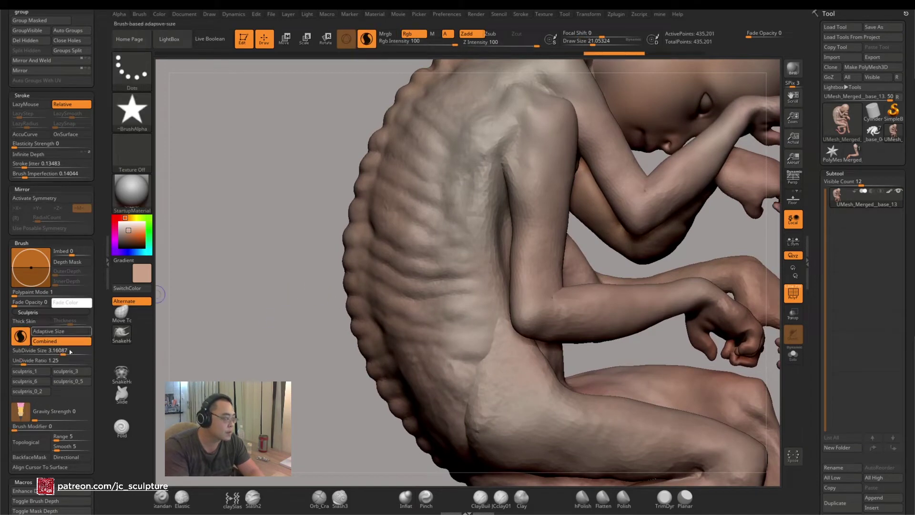
drag(70, 351, 50, 352)
drag(303, 280, 294, 258)
key(shift)
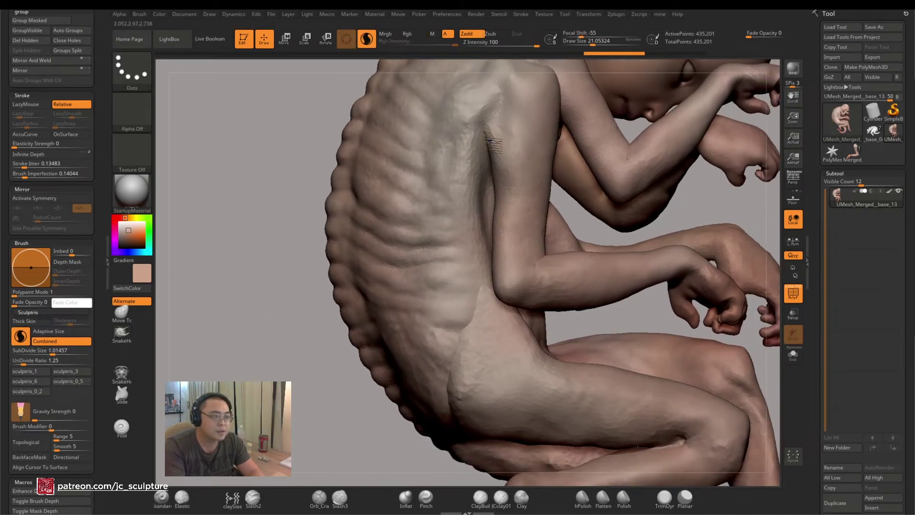
drag(339, 434, 345, 432)
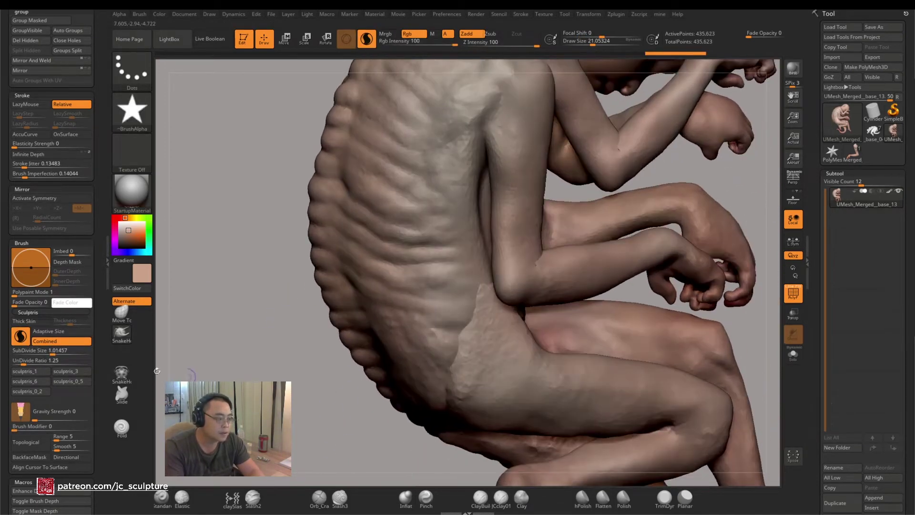
key(shift)
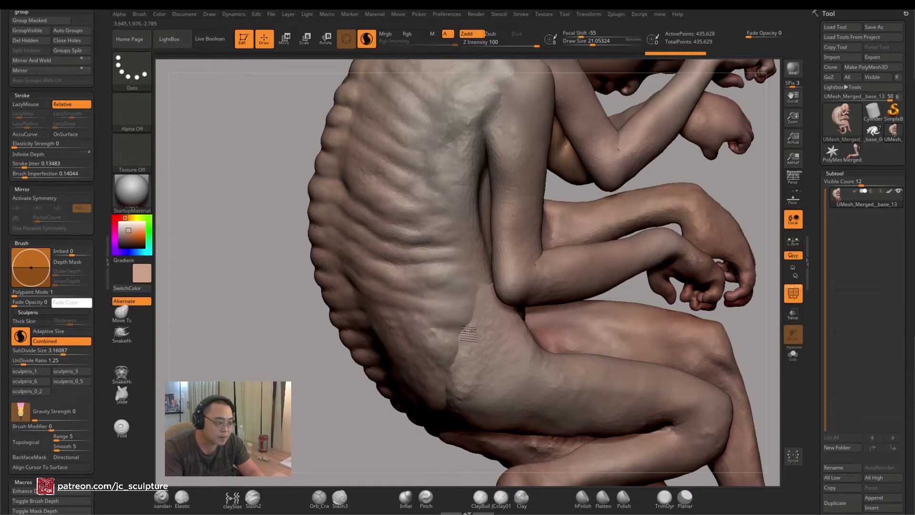
drag(333, 402, 435, 318)
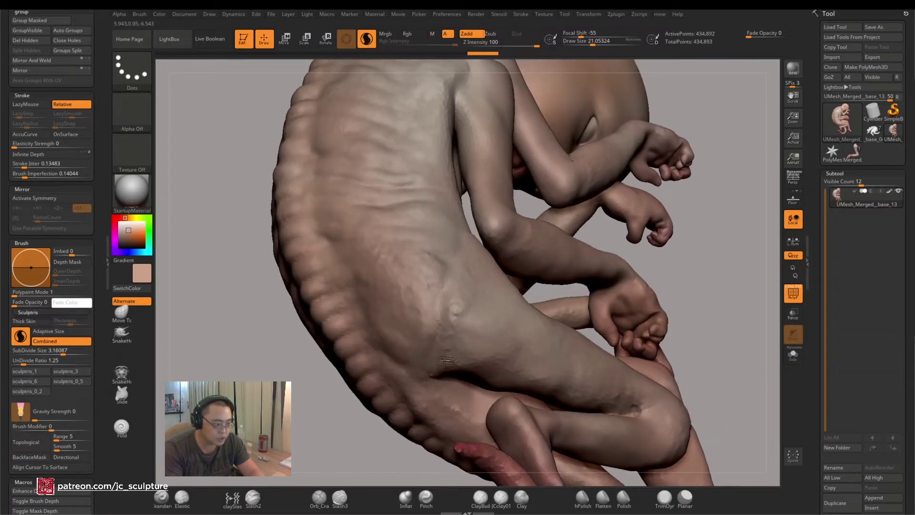
Inspect the wireframe density across the back and shoulder, and smooth the flank beside the bent elbow
click(793, 288)
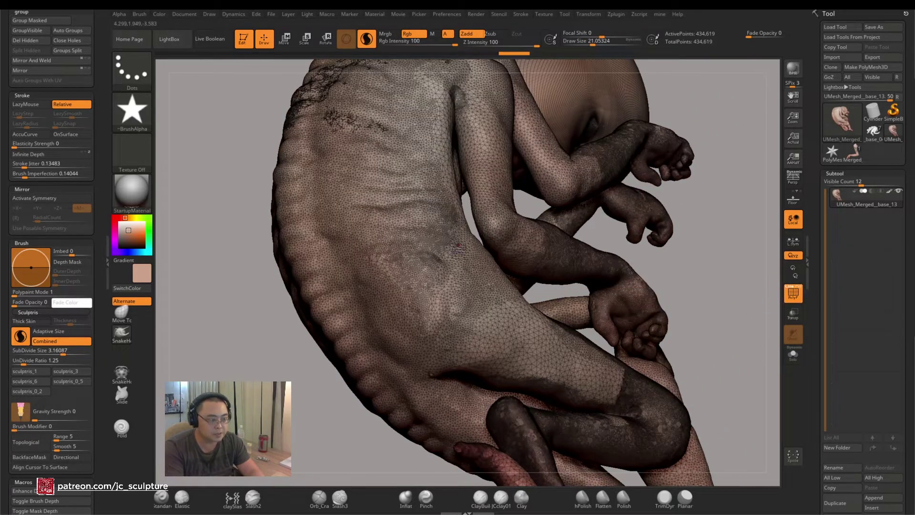
drag(275, 381, 404, 256)
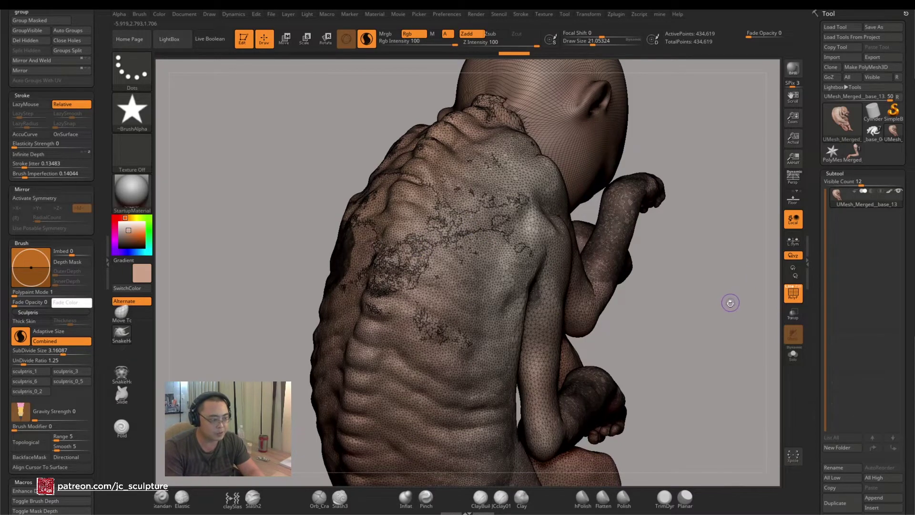
drag(722, 310, 772, 251)
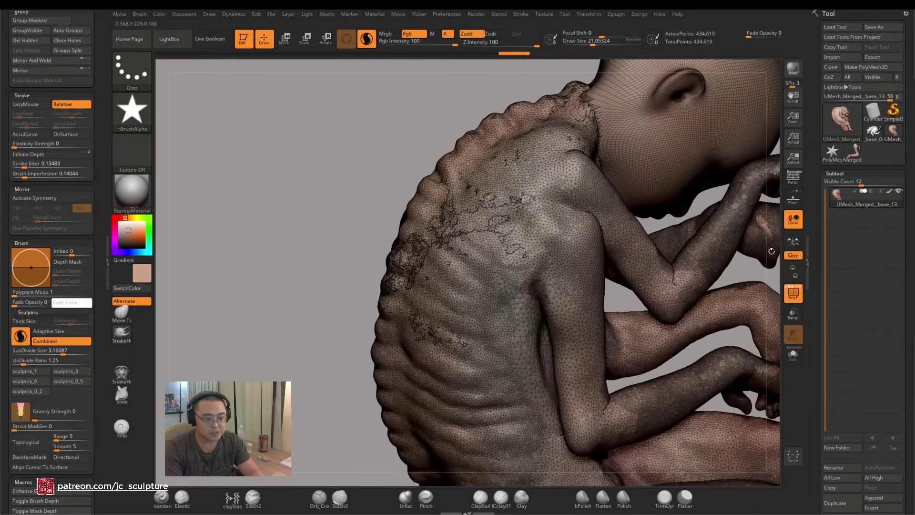
click(794, 295)
mouse_move(248, 344)
mouse_down()
mouse_move(288, 312)
mouse_move(309, 407)
mouse_move(793, 269)
mouse_up()
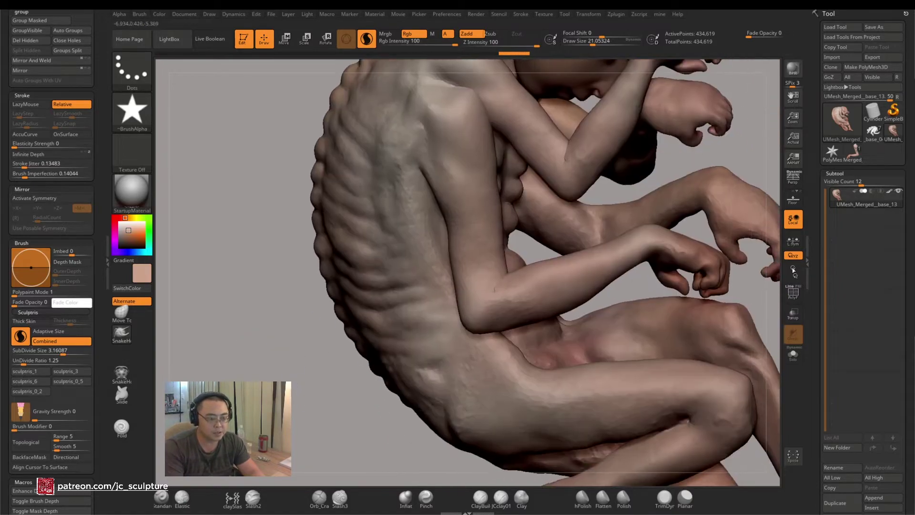
click(793, 296)
drag(330, 434, 341, 412)
ctrl+right_drag(341, 412, 363, 470)
key(shift)
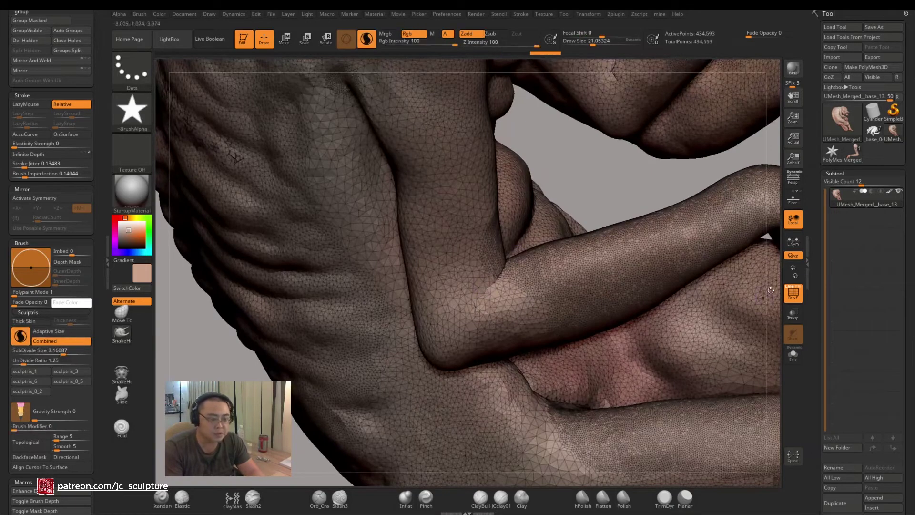
Hide the wireframe and turn off Sculptris Pro with the whole figure in view
key(shift+f)
ctrl+right_drag(748, 305, 306, 420)
mouse_move(305, 419)
mouse_down()
mouse_move(292, 425)
mouse_move(321, 431)
mouse_move(329, 391)
mouse_move(347, 406)
mouse_move(381, 407)
mouse_move(356, 347)
mouse_move(367, 336)
mouse_move(419, 322)
mouse_move(442, 345)
mouse_move(500, 323)
mouse_move(523, 364)
mouse_move(598, 422)
mouse_move(637, 378)
mouse_move(632, 194)
mouse_up()
click(367, 39)
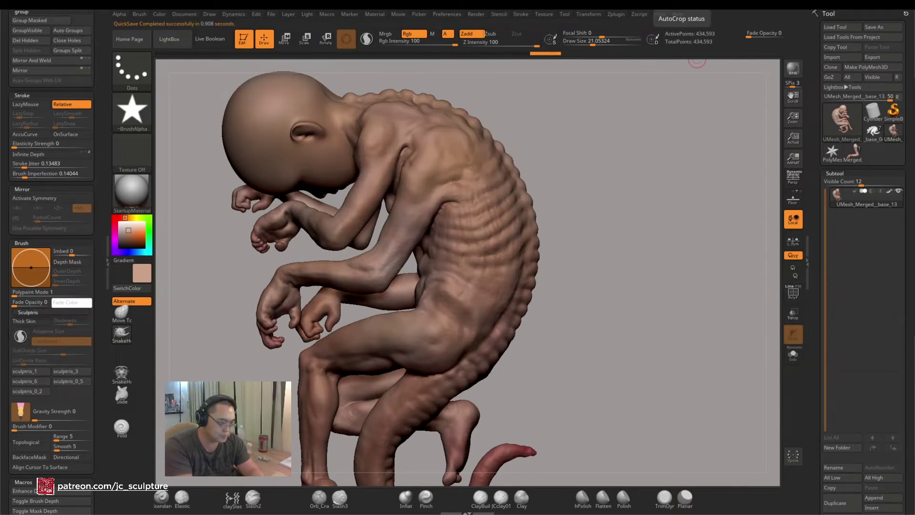
Examine the merged figure's neck, shoulders and ribs from the side, along with its active point count
mouse_move(588, 235)
alt+mouse_down()
mouse_move(635, 251)
mouse_move(499, 190)
alt+mouse_up()
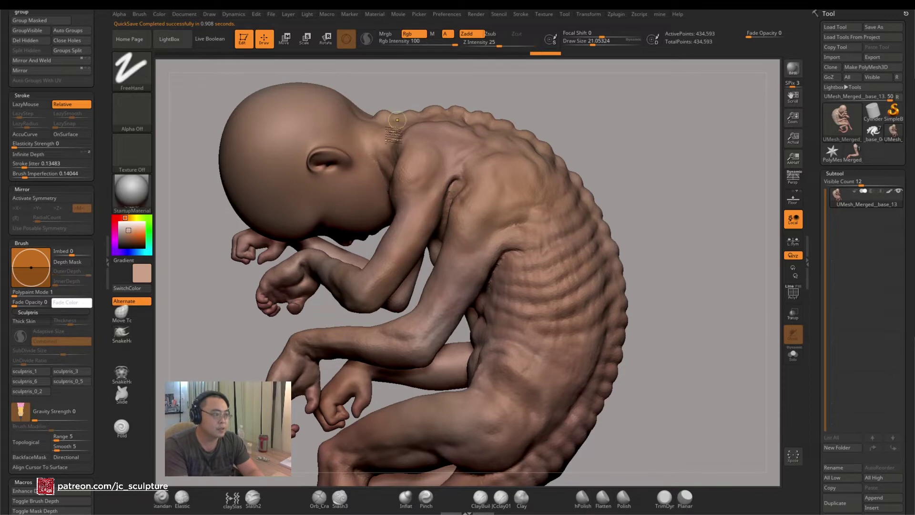
alt+drag(381, 179, 415, 179)
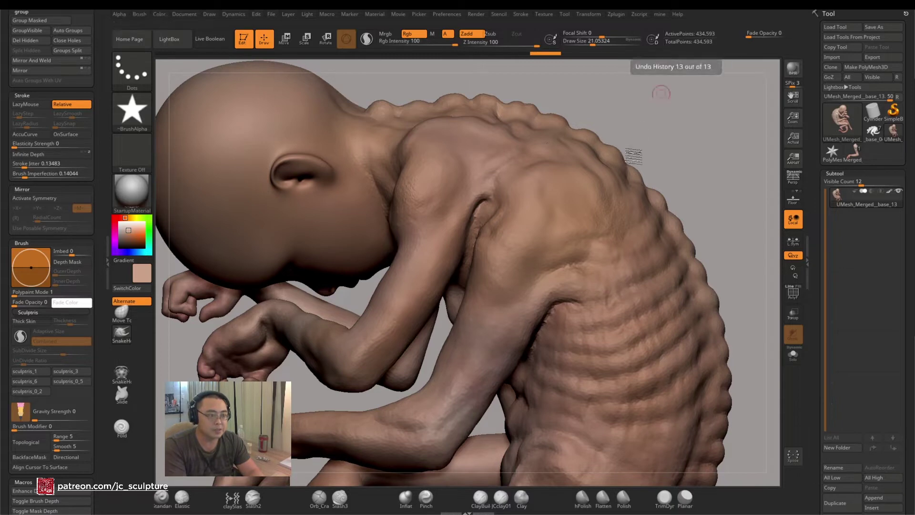
key(b)
key(s)
key(t)
mouse_move(639, 157)
alt+mouse_down()
mouse_move(639, 178)
mouse_move(636, 144)
alt+mouse_up()
key(b)
key(c)
key(b)
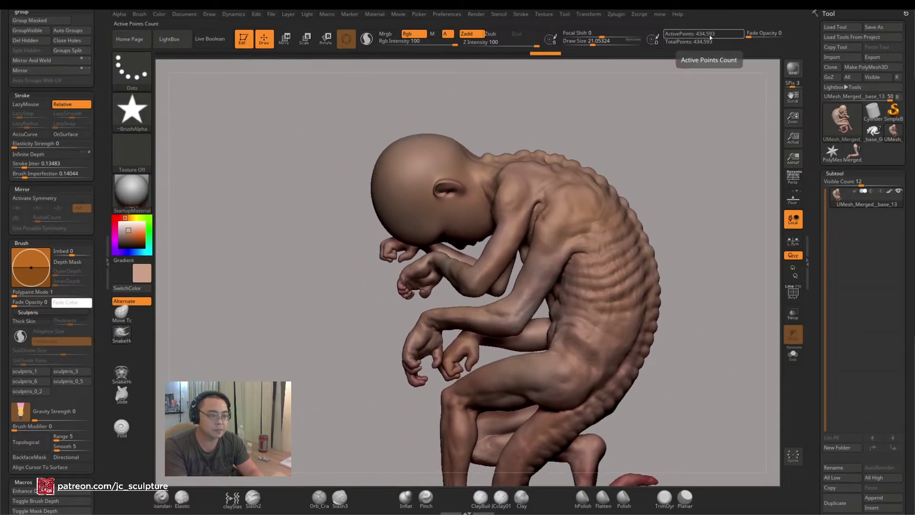
key(b)
key(s)
key(t)
mouse_move(634, 248)
alt+mouse_down()
mouse_move(627, 219)
mouse_move(613, 238)
alt+mouse_up()
key(b)
key(c)
key(b)
key(b)
key(s)
key(t)
key(b)
key(c)
key(b)
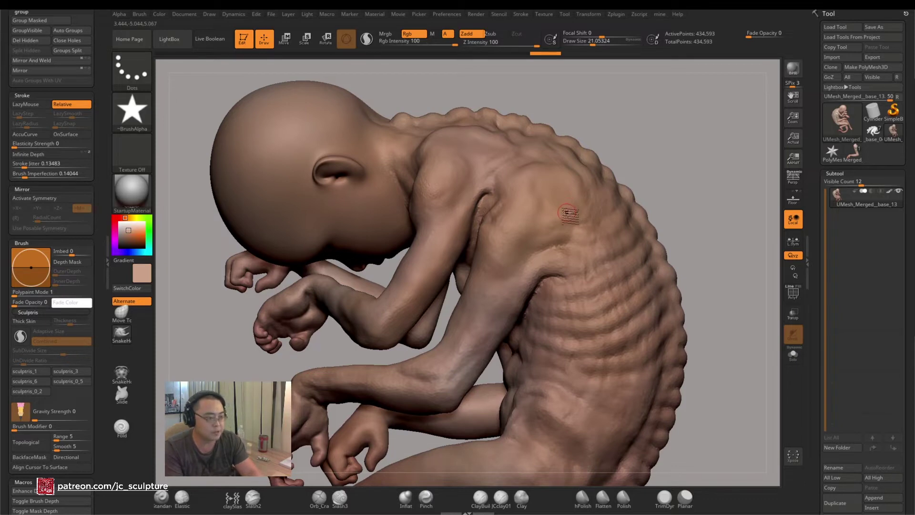
Subdivide the merged mesh and inspect the shoulder and back surface up close before returning to the full figure
key(ctrl+d)
mouse_move(546, 195)
ctrl+right_down()
mouse_move(558, 221)
mouse_move(529, 214)
ctrl+right_up()
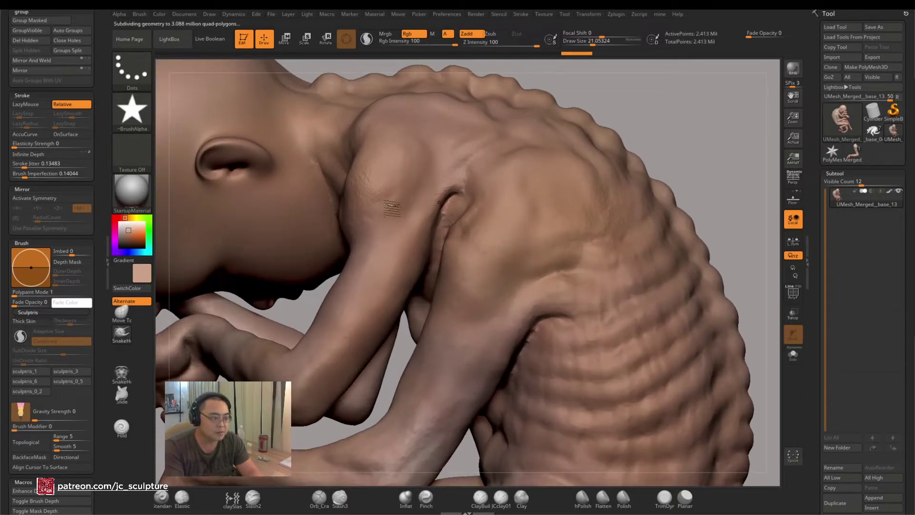
ctrl+right_drag(410, 159, 425, 141)
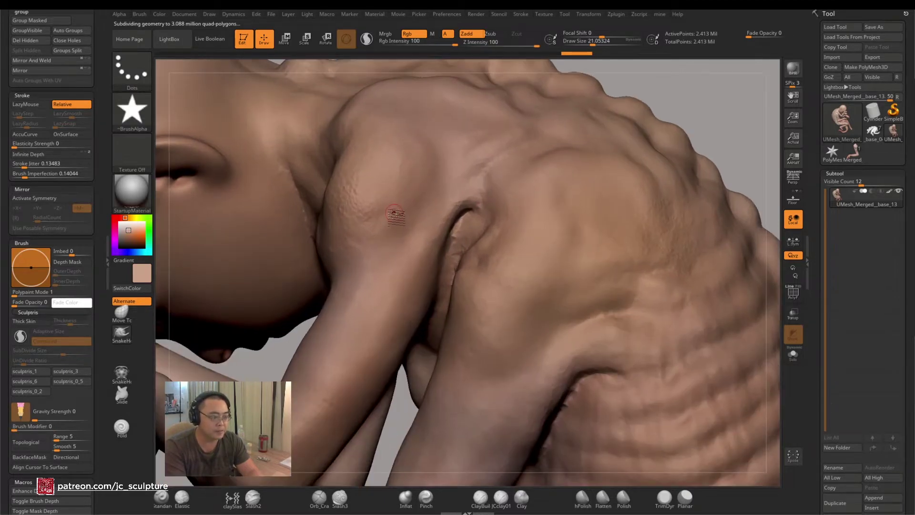
ctrl+right_drag(394, 213, 648, 210)
right_drag(561, 271, 776, 307)
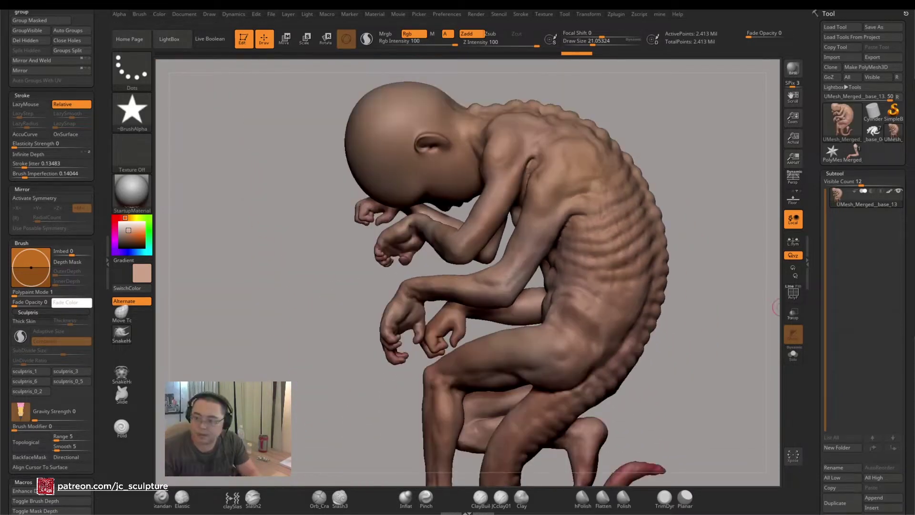
Duplicate the merged figure's subtool, switch to the copy and hide the original
right_drag(694, 311, 722, 321)
drag(818, 365, 812, 310)
click(838, 377)
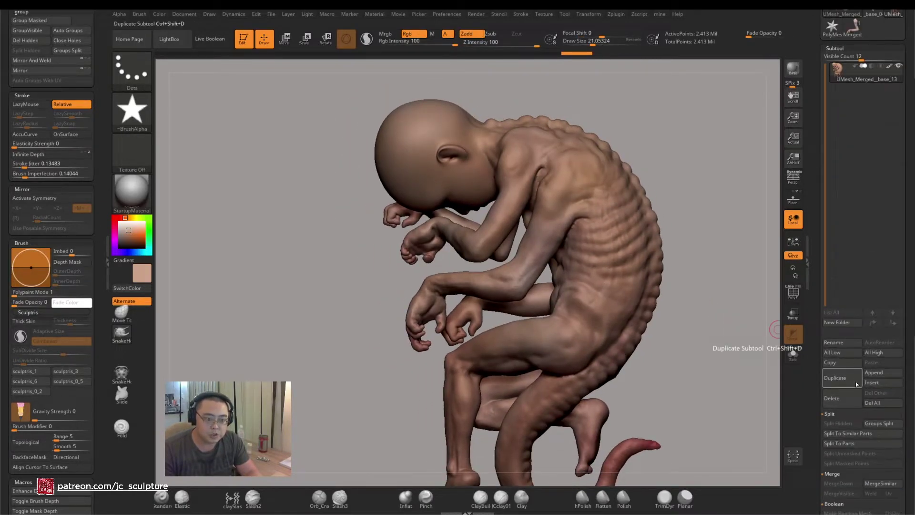
click(898, 67)
mouse_move(694, 368)
mouse_down()
mouse_move(695, 317)
mouse_move(732, 349)
mouse_up()
Check the duplicate's dense wireframe, and remesh it with ZRemesher at a target polygon count of 5 with Adapt enabled
scroll(833, 286, down, 10)
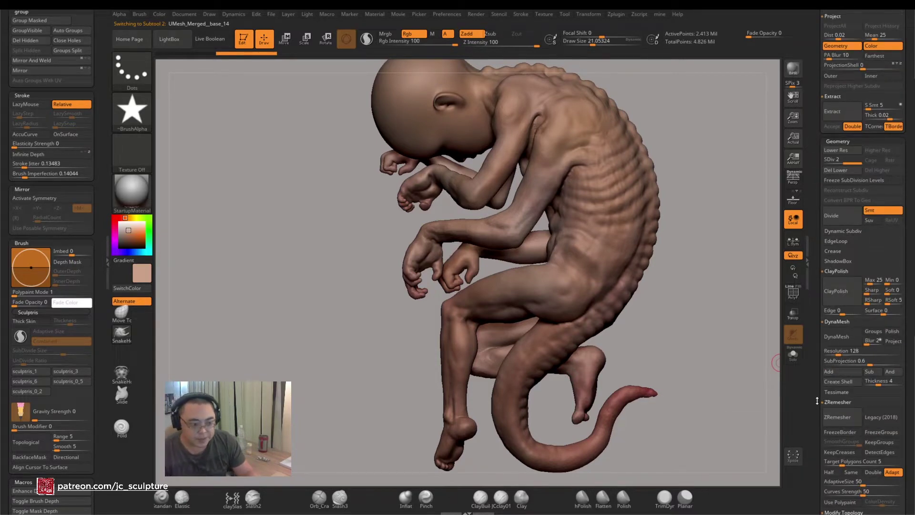
scroll(817, 401, down, 3)
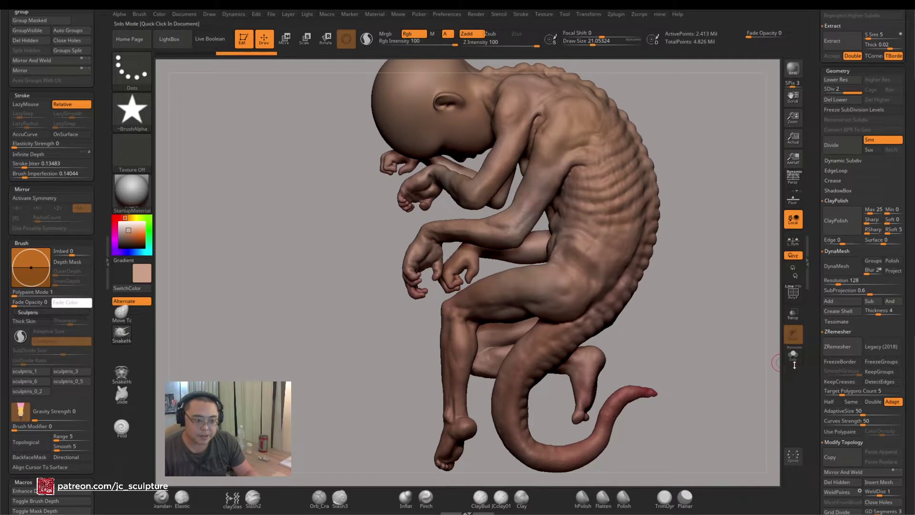
scroll(816, 369, down, 4)
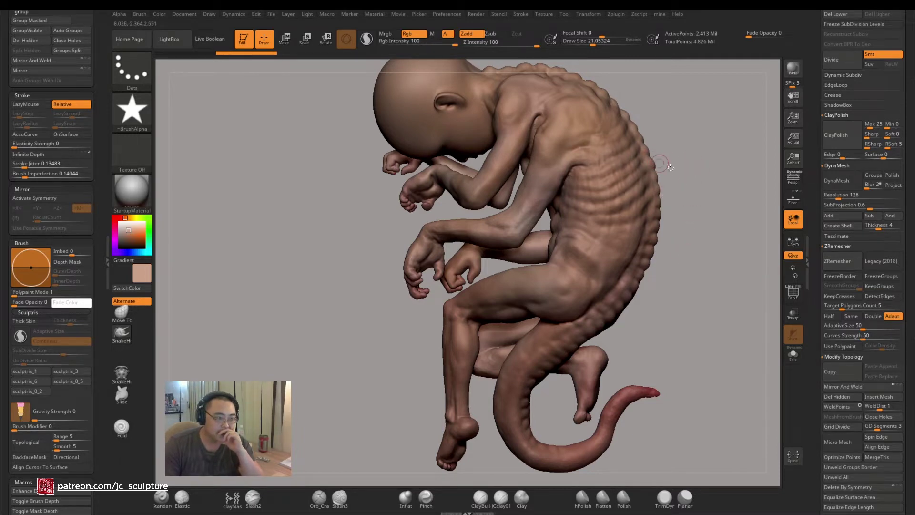
click(798, 295)
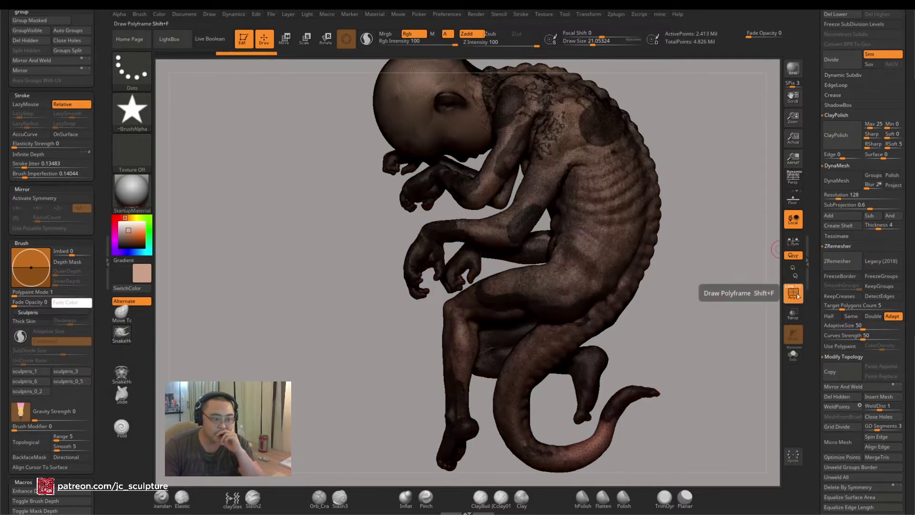
click(798, 295)
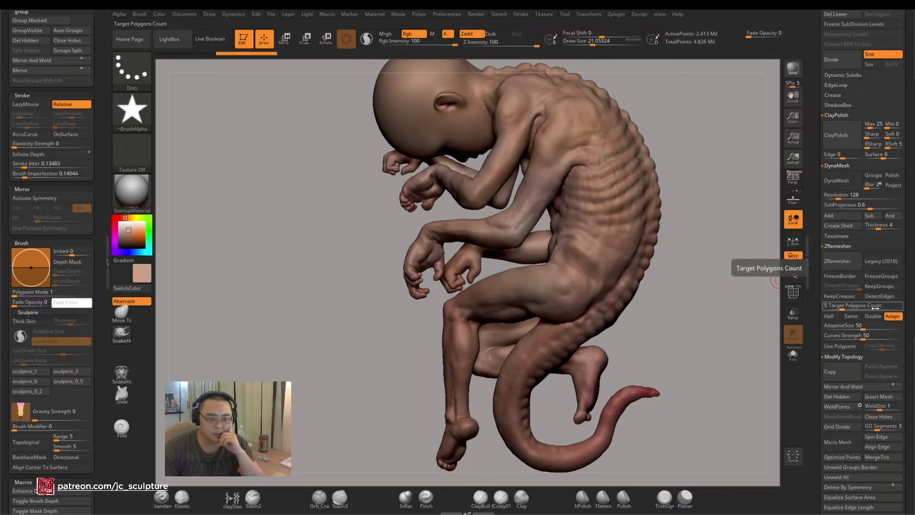
click(844, 262)
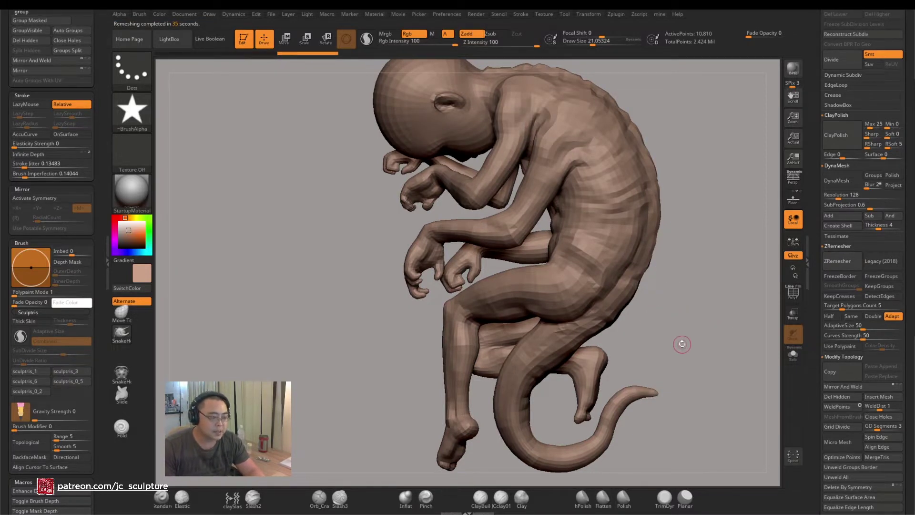
Examine the remeshed figure from both sides, and inspect its wireframe topology around the head, arms and hands
mouse_move(671, 352)
mouse_down()
mouse_move(691, 334)
mouse_move(683, 352)
mouse_move(707, 366)
mouse_move(767, 365)
mouse_up()
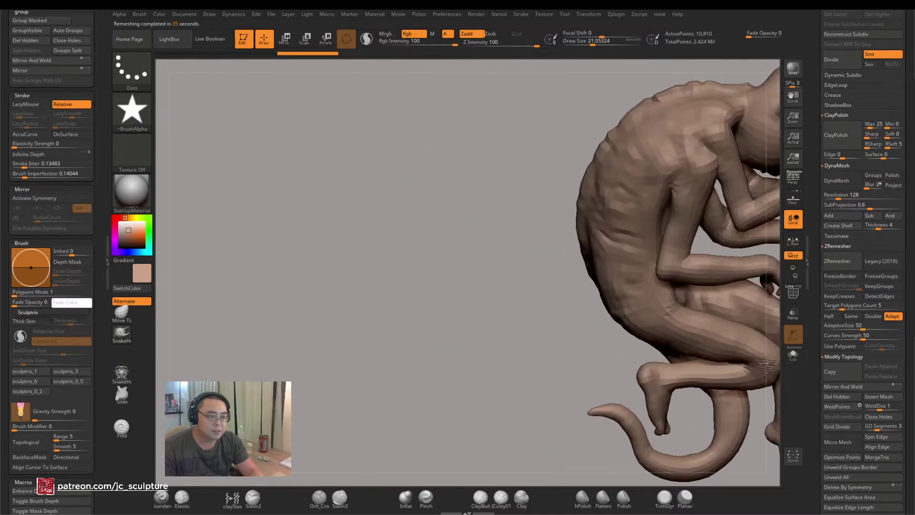
drag(492, 385, 405, 395)
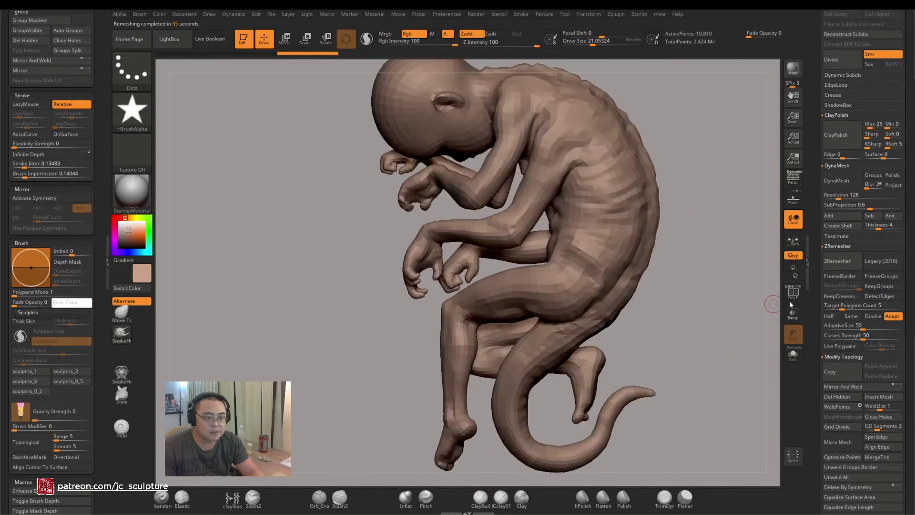
click(793, 293)
mouse_move(688, 319)
mouse_down()
mouse_move(685, 380)
mouse_move(705, 390)
mouse_move(695, 384)
mouse_move(703, 422)
mouse_move(709, 387)
mouse_up()
mouse_move(378, 290)
ctrl+right_down()
mouse_move(355, 284)
mouse_move(599, 342)
mouse_move(566, 288)
mouse_move(541, 364)
ctrl+right_up()
mouse_move(542, 363)
mouse_down()
mouse_move(550, 392)
mouse_move(542, 388)
mouse_move(585, 390)
mouse_move(572, 398)
mouse_up()
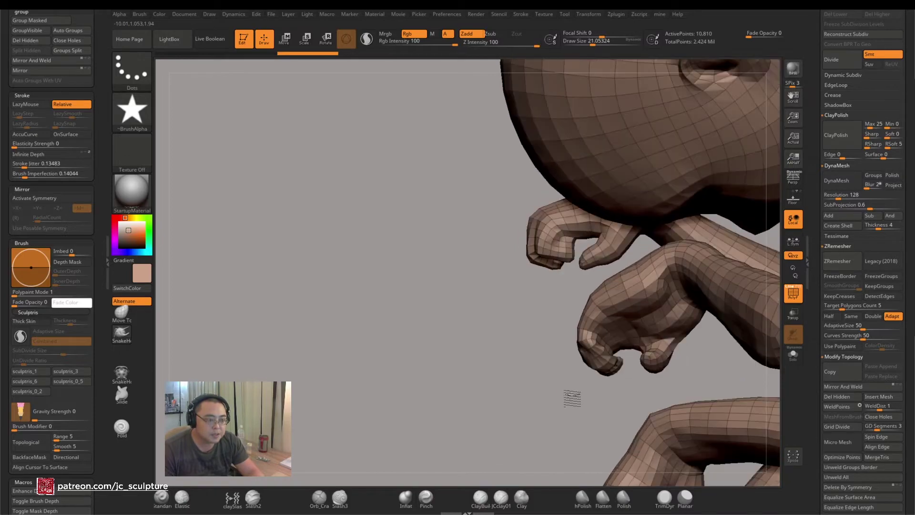
ctrl+right_drag(572, 398, 453, 331)
alt+right_drag(525, 395, 464, 361)
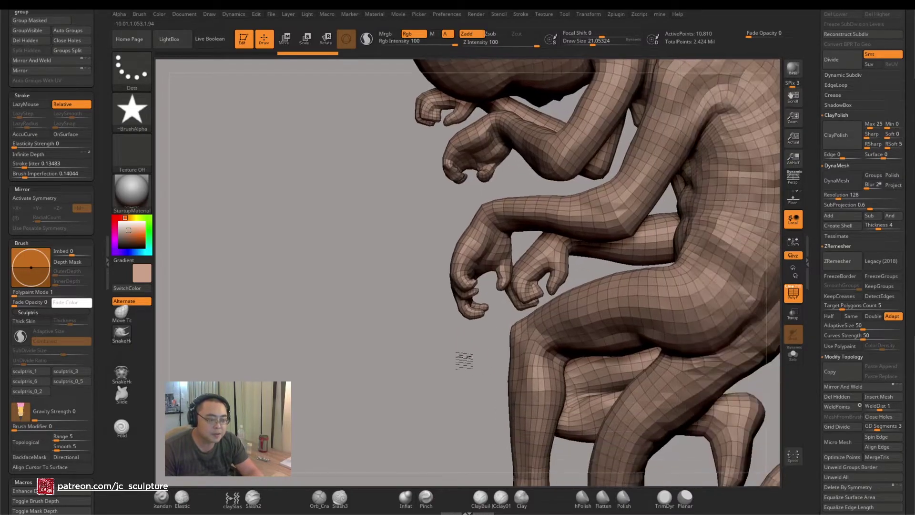
Inspect the edge flow on the opposite arms, legs and feet, and review the whole remeshed figure from the side
mouse_move(464, 361)
mouse_down()
mouse_move(466, 321)
mouse_move(470, 378)
mouse_move(549, 334)
mouse_move(605, 344)
mouse_up()
mouse_move(605, 343)
ctrl+right_down()
mouse_move(640, 382)
mouse_move(624, 389)
mouse_move(669, 326)
ctrl+right_up()
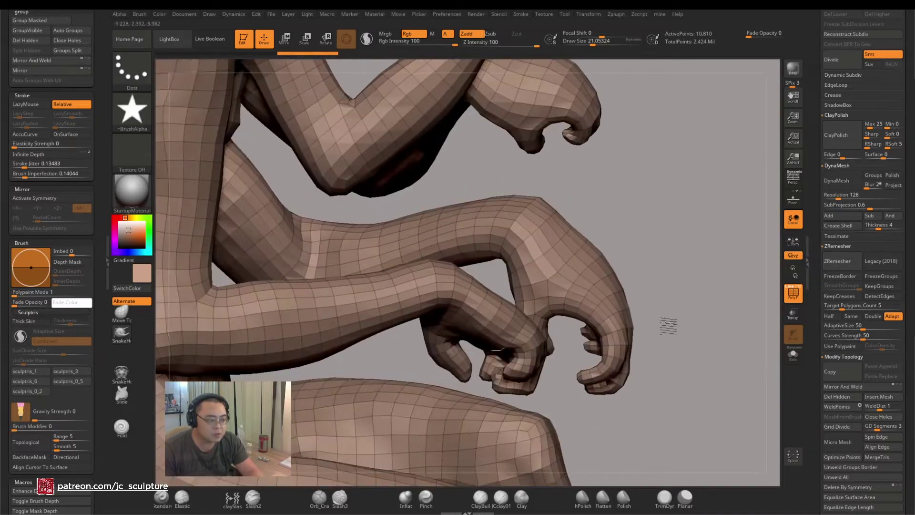
mouse_move(669, 326)
mouse_down()
mouse_move(691, 302)
mouse_move(643, 306)
mouse_up()
mouse_move(587, 342)
mouse_down()
mouse_move(666, 348)
mouse_move(653, 351)
mouse_up()
key(shift)
shift+drag(695, 327, 643, 311)
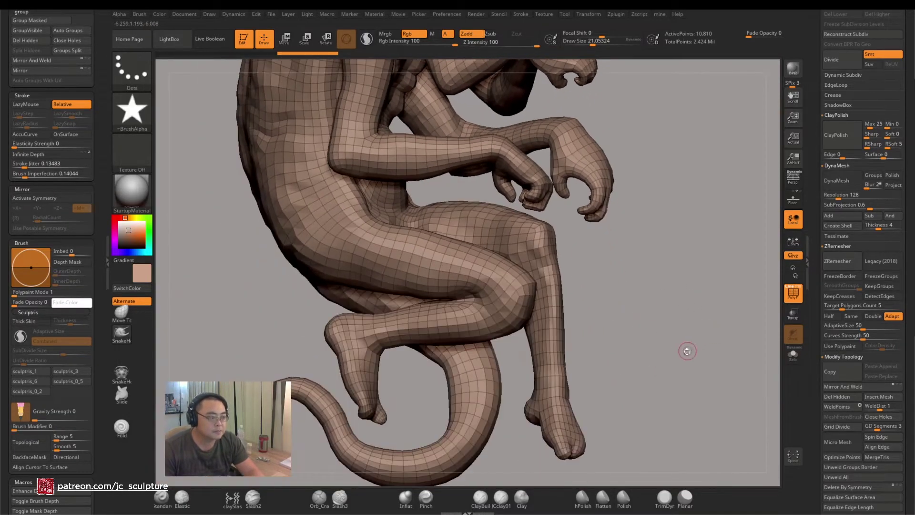
mouse_move(709, 374)
ctrl+right_down()
mouse_move(600, 386)
mouse_move(594, 374)
mouse_move(376, 424)
mouse_move(395, 411)
mouse_move(354, 390)
mouse_move(450, 396)
ctrl+right_up()
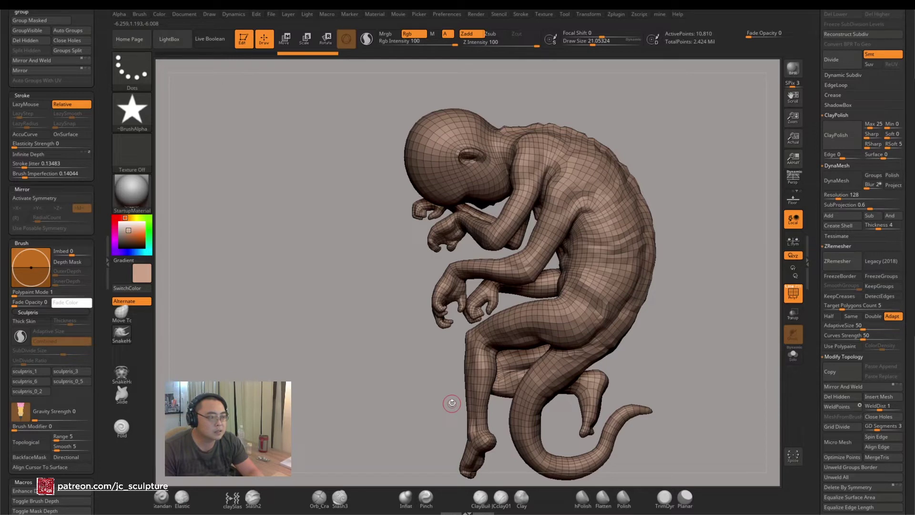
mouse_move(452, 403)
ctrl+right_down()
mouse_move(388, 338)
mouse_move(368, 426)
ctrl+right_up()
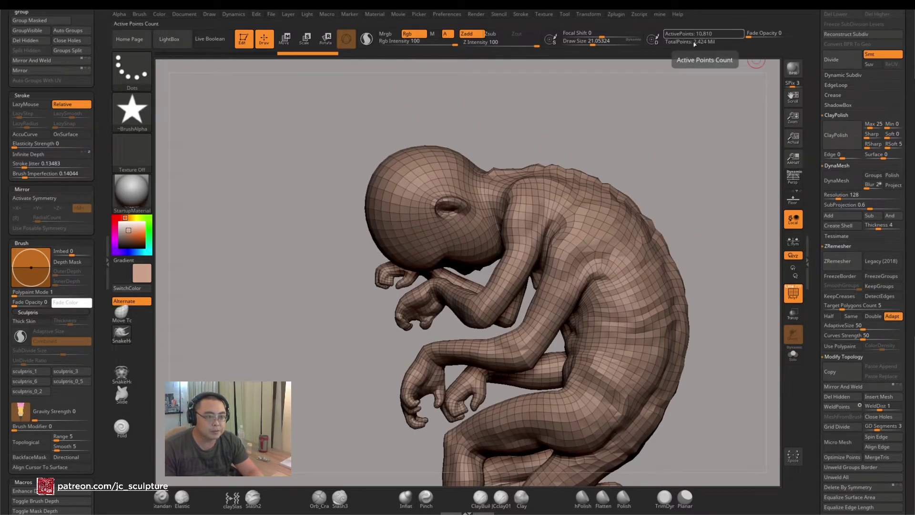
Compare the point counts of the dense and remeshed states through the undo history, ending on the remeshed state
click(247, 57)
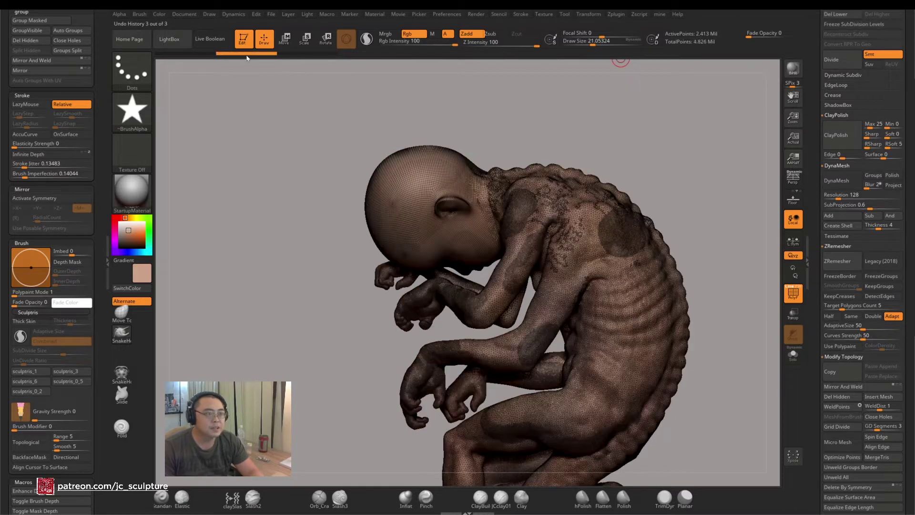
click(299, 56)
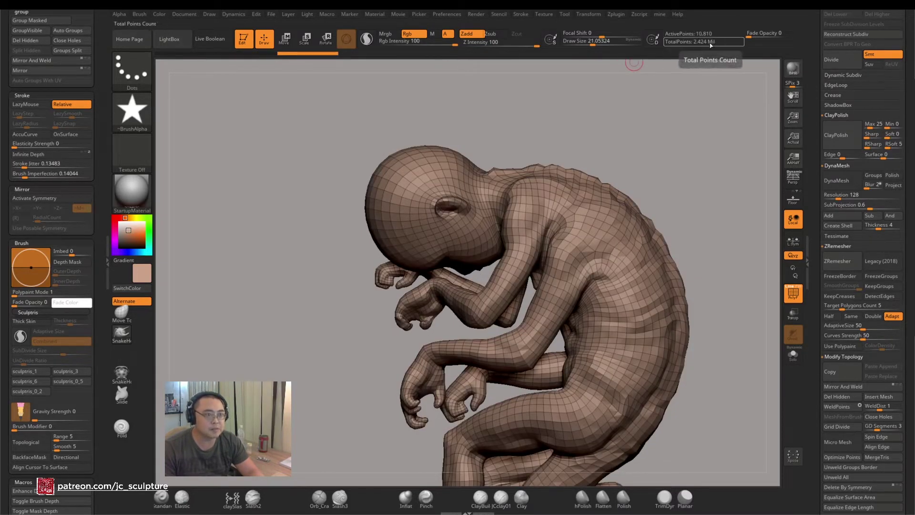
mouse_move(657, 147)
mouse_down()
mouse_move(746, 149)
mouse_move(685, 227)
mouse_move(658, 239)
mouse_move(691, 210)
mouse_move(660, 212)
mouse_move(689, 198)
mouse_move(666, 250)
mouse_up()
drag(388, 308, 341, 331)
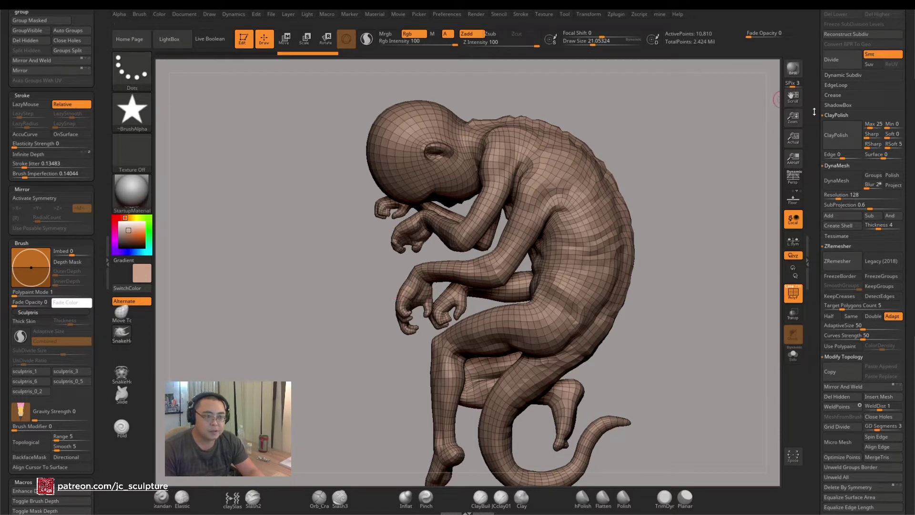
Duplicate the remeshed subtool, place the copy above it in the list, and reselect the source subtool
scroll(826, 248, up, 10)
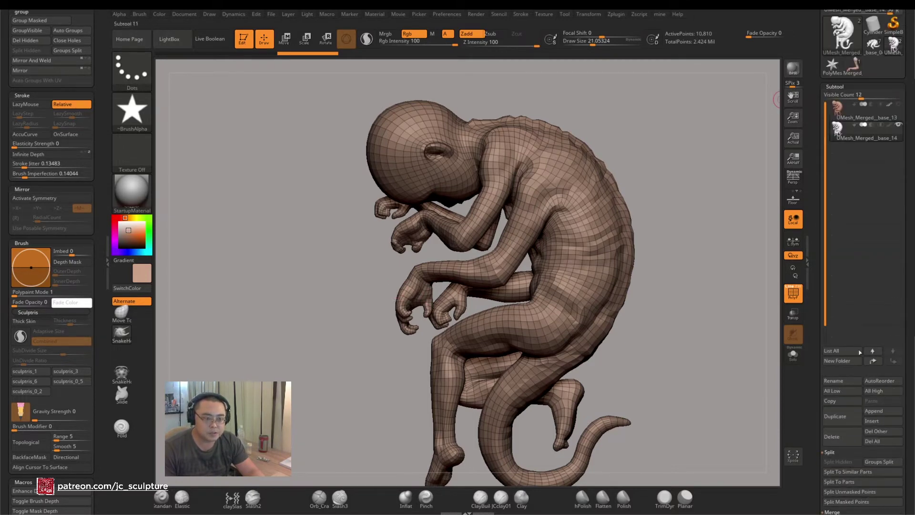
click(855, 417)
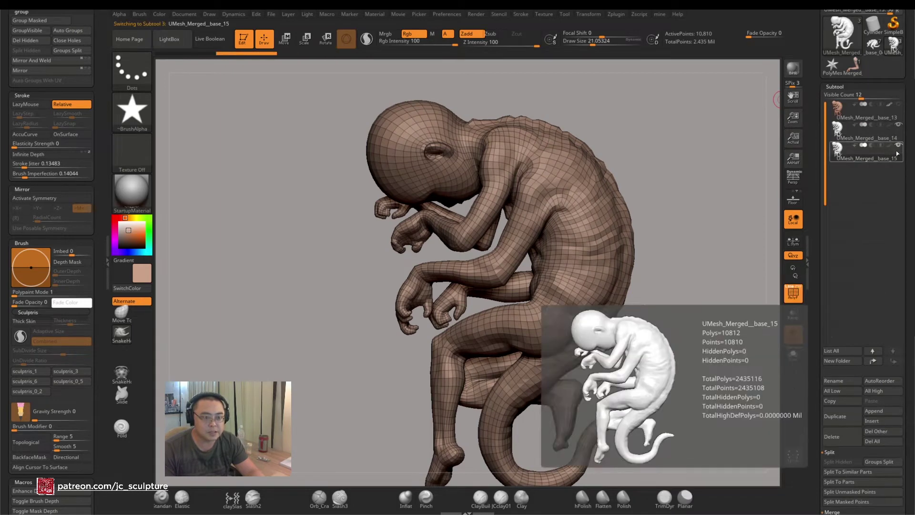
click(873, 351)
click(878, 161)
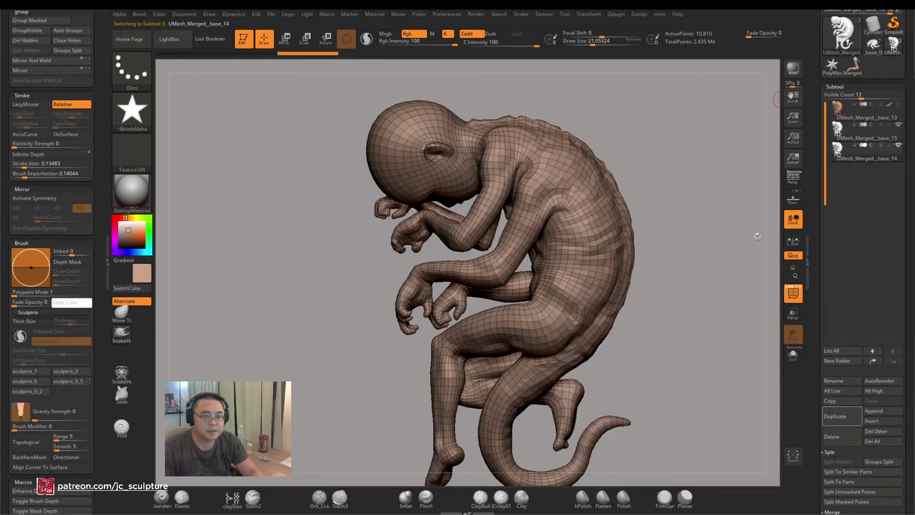
Restore the selected subtool's dense state from the undo history, and show it solo without the wireframe
click(794, 293)
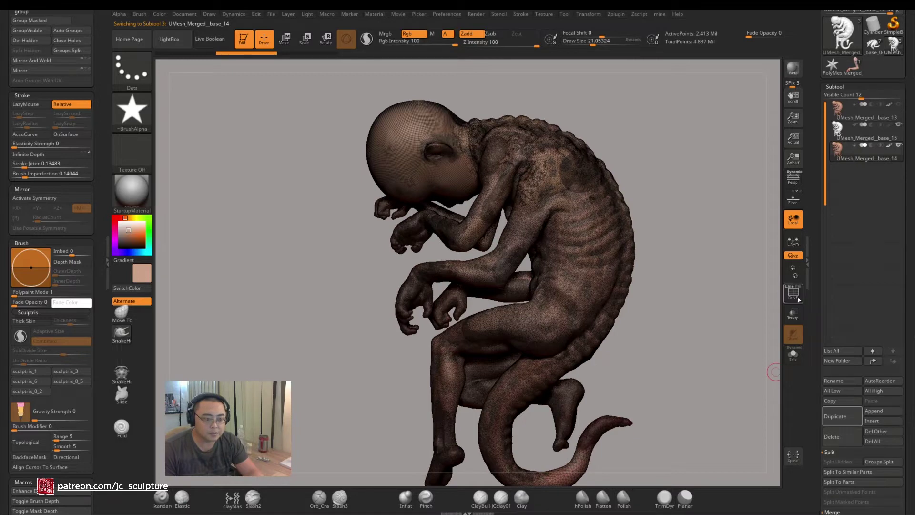
scroll(818, 260, down, 10)
click(793, 355)
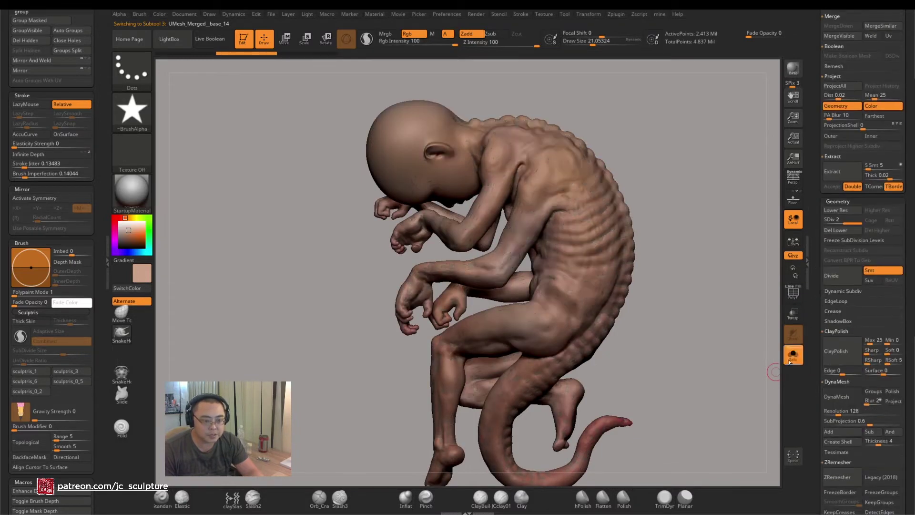
Set the ZRemesher target polygon count to 10 for the dense subtool, and look closely at its arms and hands
drag(818, 389, 815, 346)
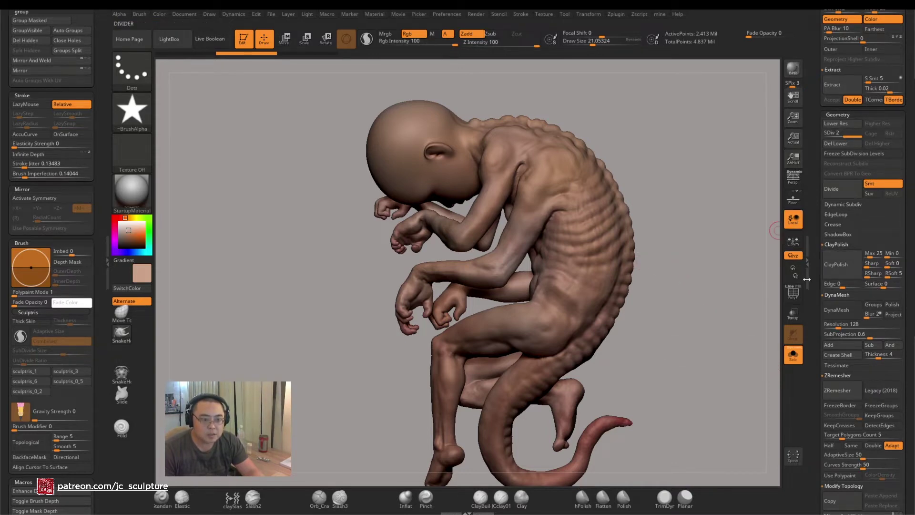
scroll(849, 286, down, 4)
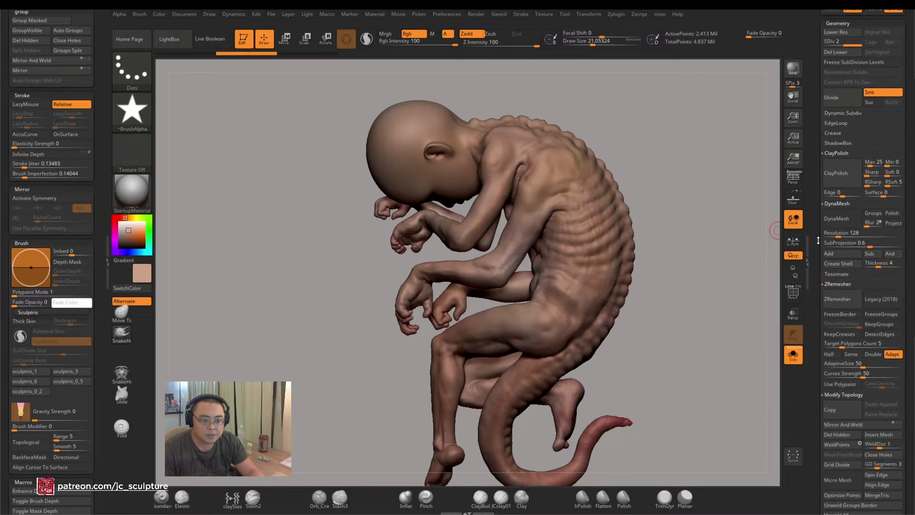
click(856, 343)
click(873, 354)
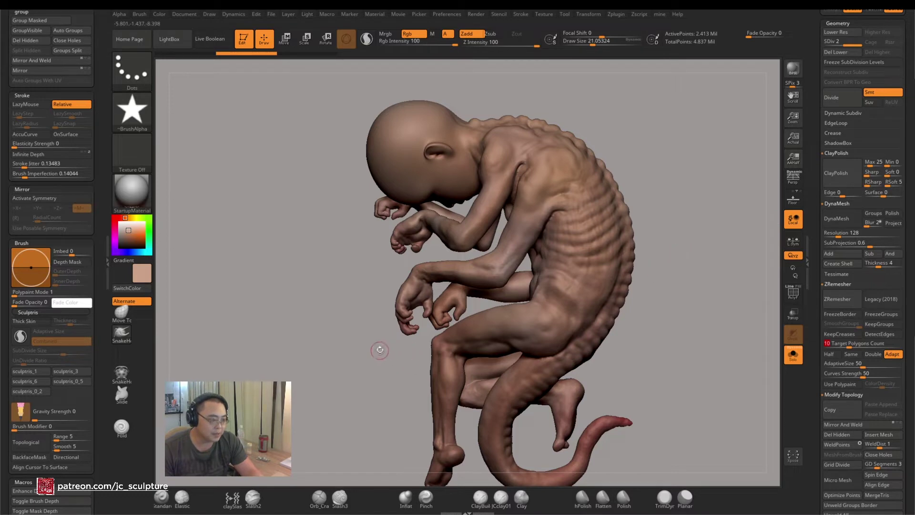
key(1)
alt+drag(382, 331, 393, 371)
key(1)
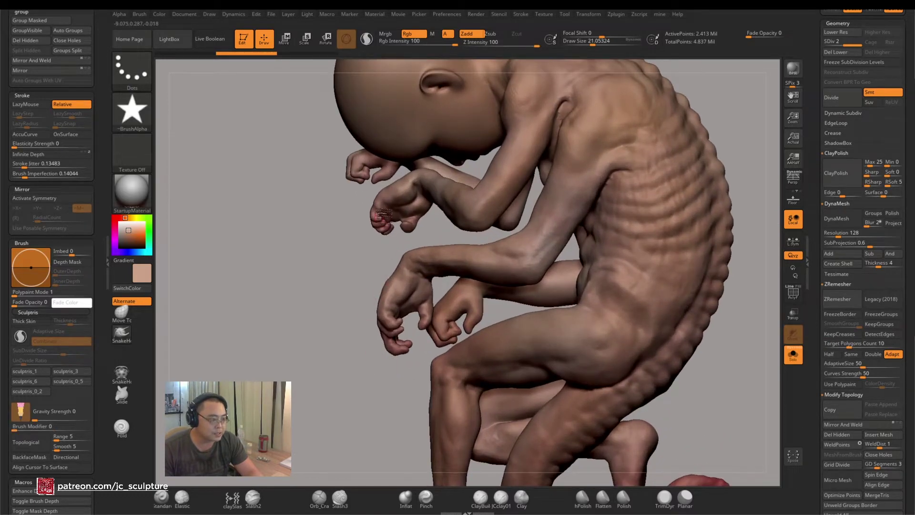
Compare the low-poly remesh's hands and fingers with the dense subtool's, ending on the dense subtool and its ZRemesher settings
scroll(839, 190, up, 5)
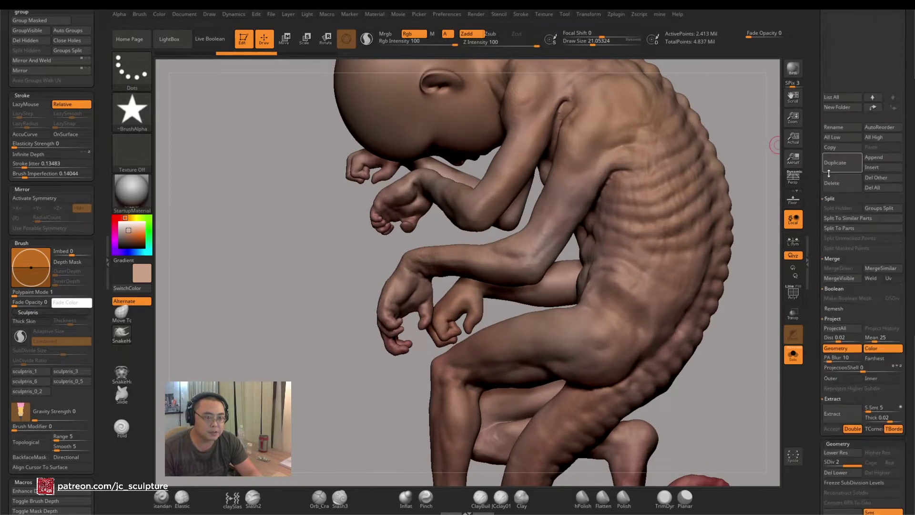
click(831, 171)
click(767, 192)
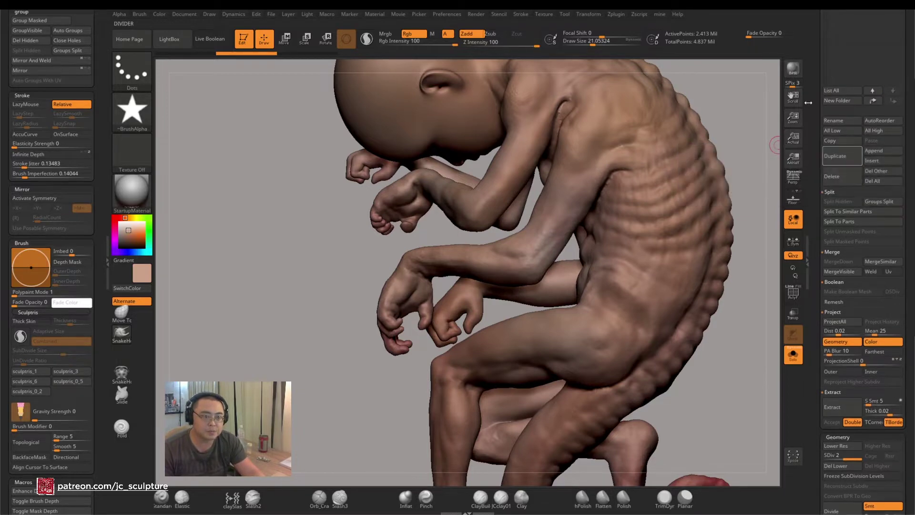
drag(809, 99, 817, 267)
click(867, 222)
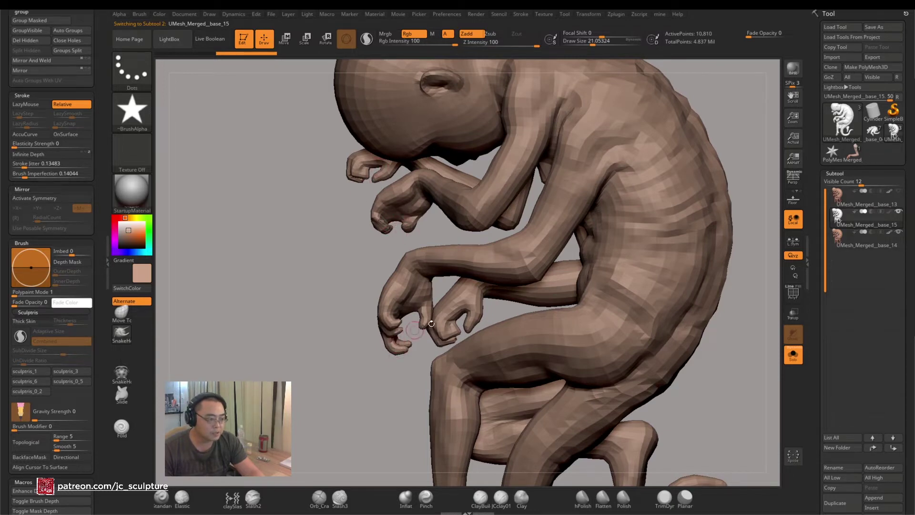
click(851, 246)
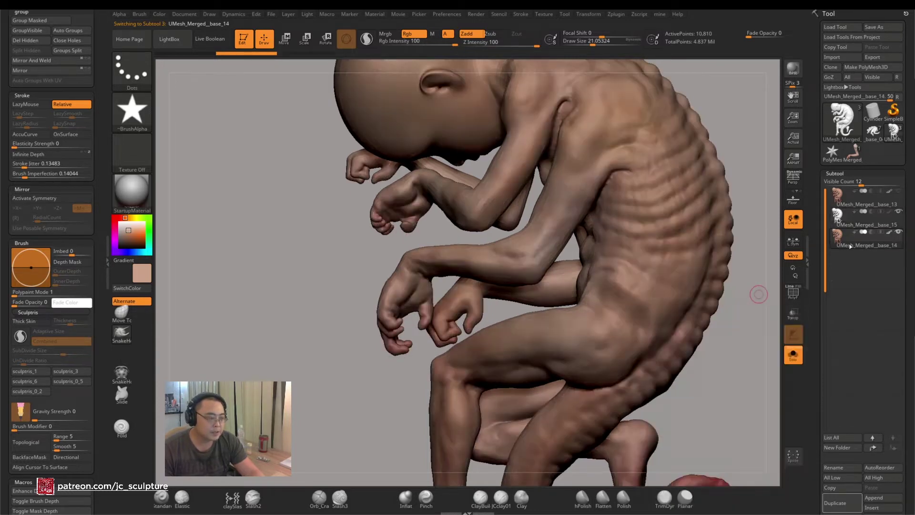
mouse_move(858, 222)
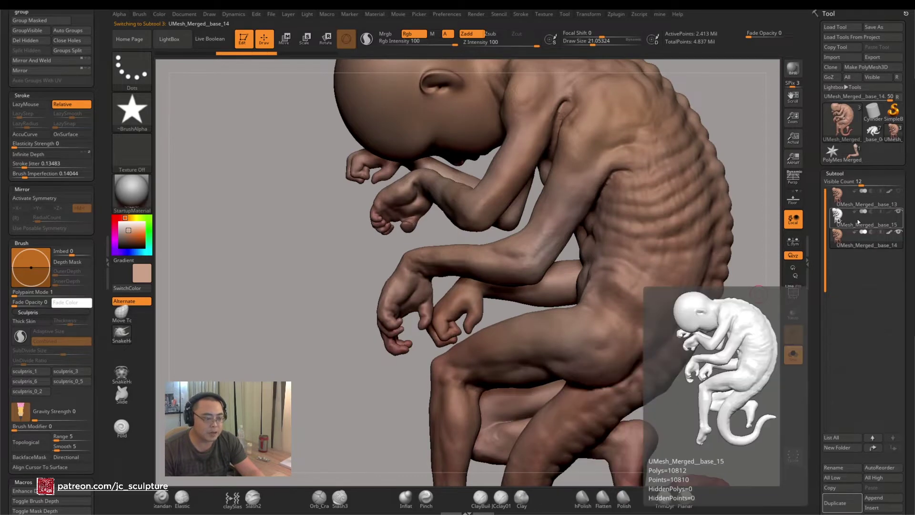
click(858, 222)
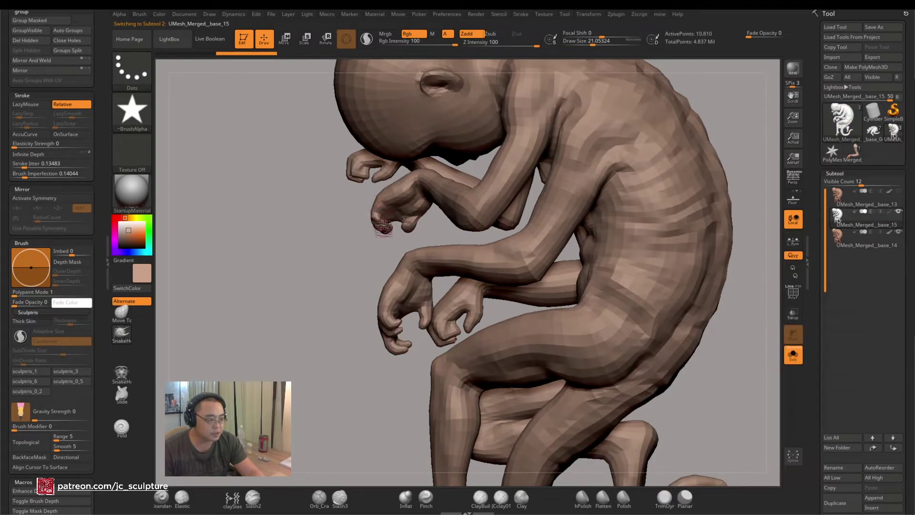
click(855, 246)
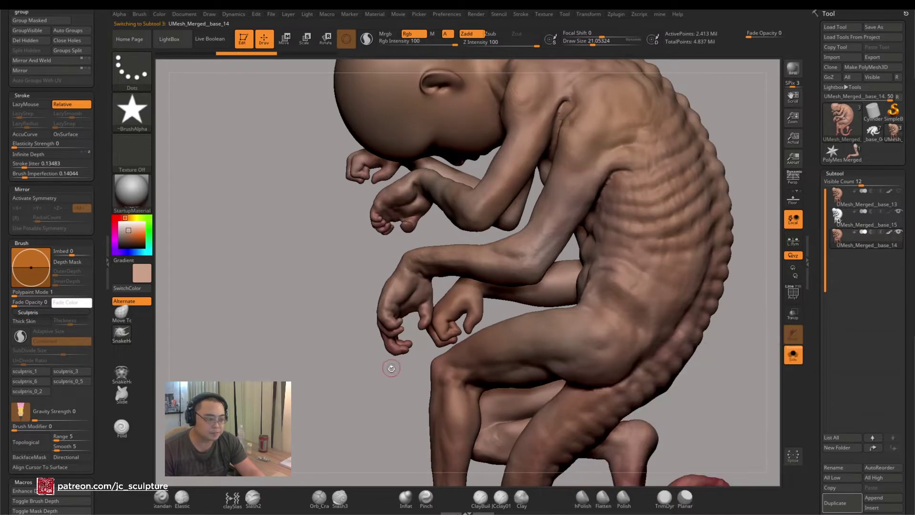
scroll(853, 296, down, 10)
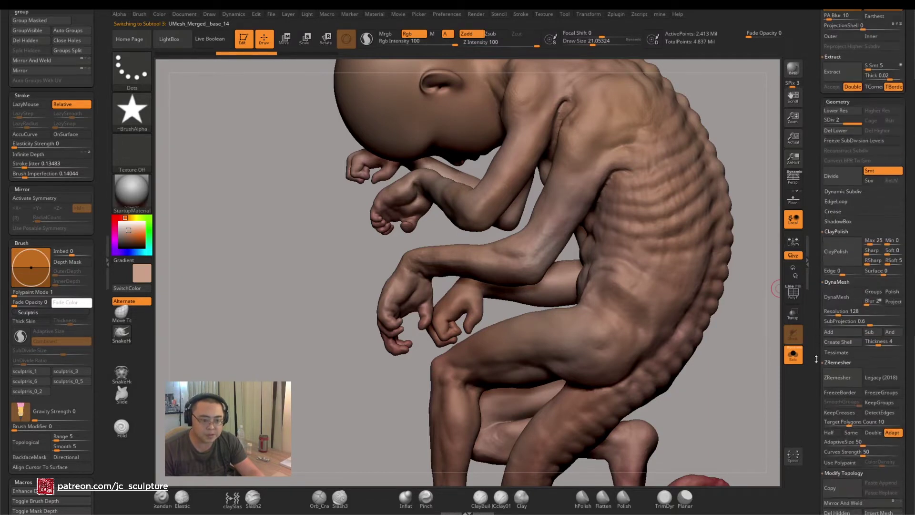
Run ZRemesher on the dense subtool at target 10, show the wireframe, and inspect the hands and fingers
scroll(818, 361, down, 5)
click(837, 239)
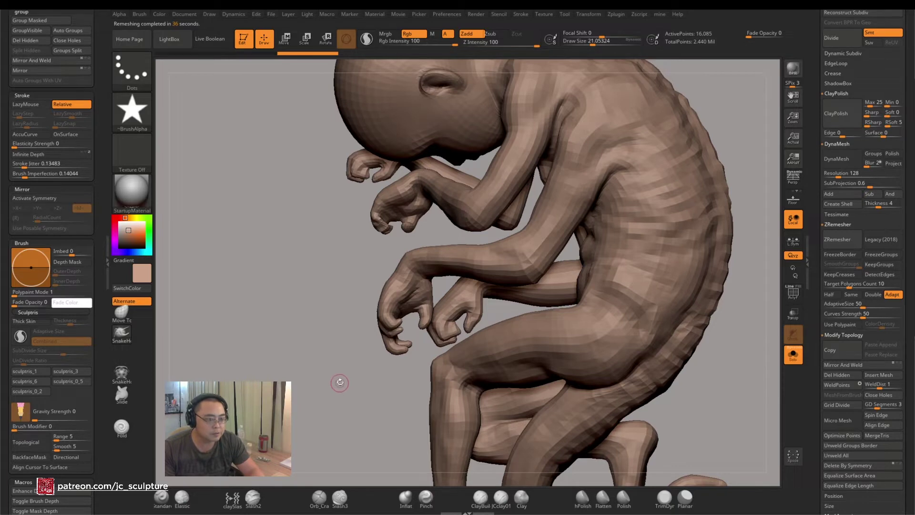
mouse_move(340, 382)
ctrl+right_down()
mouse_move(321, 378)
mouse_move(334, 386)
mouse_move(377, 358)
mouse_move(408, 351)
mouse_move(545, 245)
mouse_move(557, 299)
mouse_move(540, 243)
mouse_move(556, 237)
mouse_move(578, 153)
mouse_move(603, 186)
mouse_move(582, 358)
mouse_move(499, 199)
ctrl+right_up()
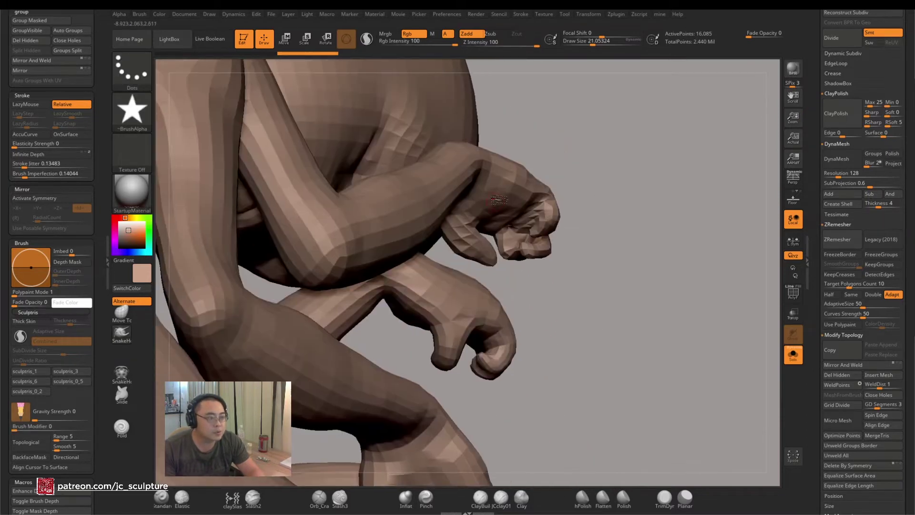
click(793, 293)
right_drag(619, 287, 582, 277)
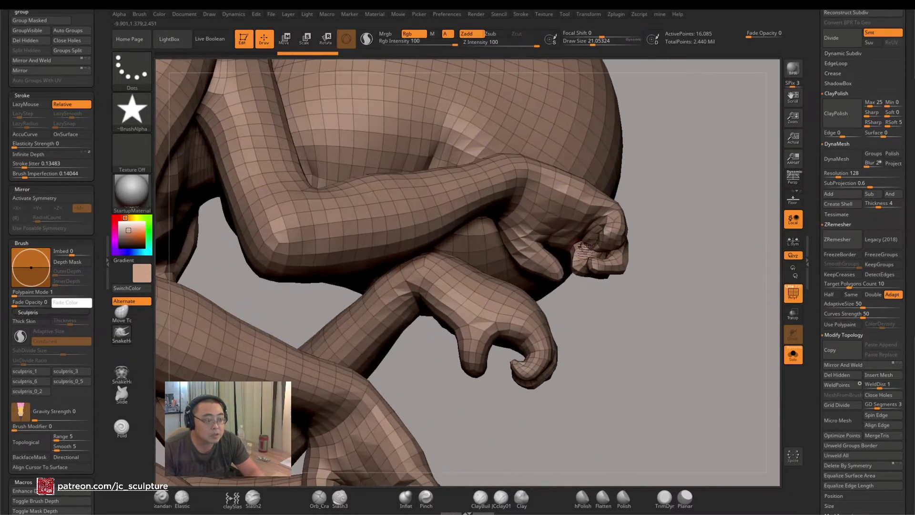
ctrl+right_drag(665, 292, 715, 388)
ctrl+right_drag(664, 327, 658, 352)
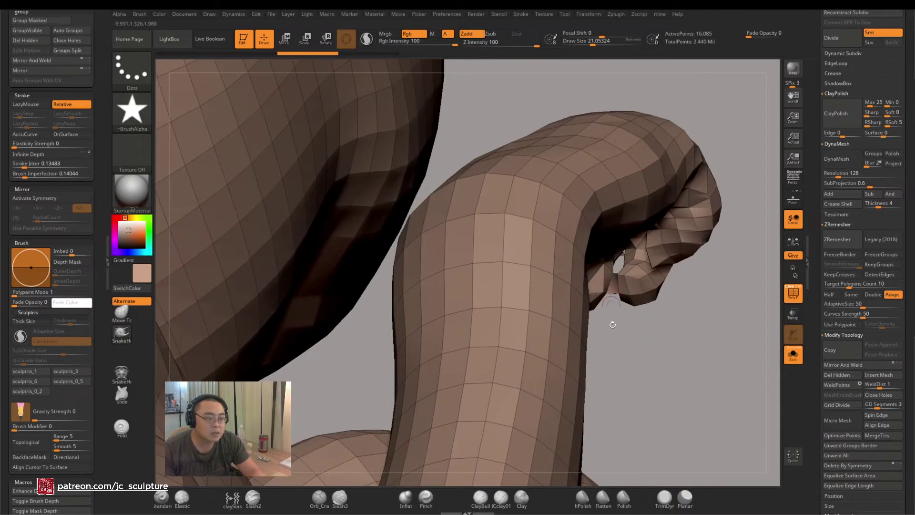
mouse_move(613, 324)
right_down()
mouse_move(623, 311)
mouse_move(614, 296)
mouse_move(717, 399)
mouse_move(690, 360)
mouse_move(603, 279)
right_up()
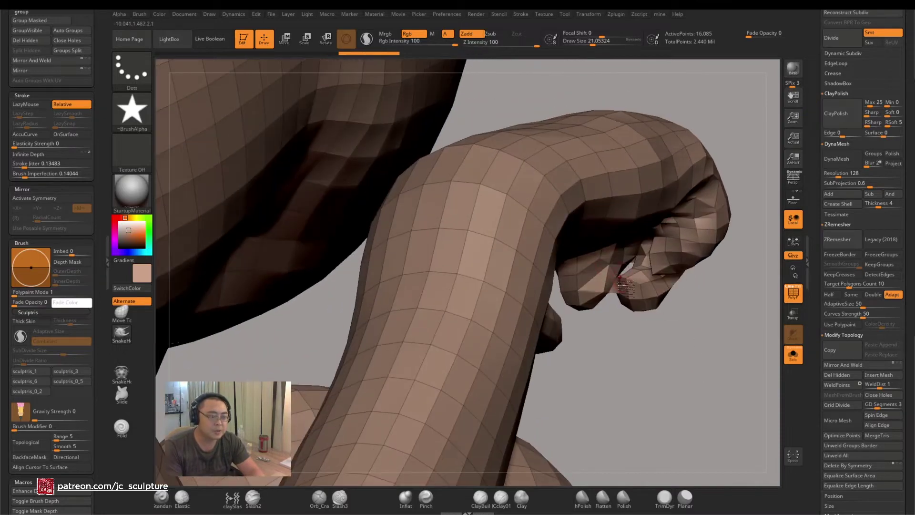
Compare the dense and remeshed history states around the hands and forearms, ending on the remeshed body in side view
key(d)
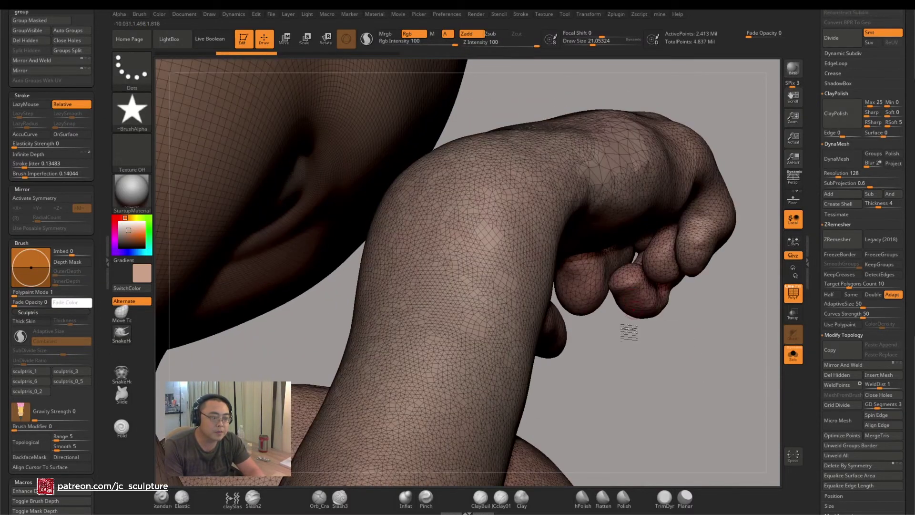
mouse_move(630, 332)
right_down()
mouse_move(642, 287)
mouse_move(701, 343)
mouse_move(705, 327)
mouse_move(705, 353)
mouse_move(692, 354)
mouse_move(721, 332)
mouse_move(448, 221)
mouse_move(661, 220)
mouse_move(723, 327)
mouse_move(529, 328)
mouse_move(545, 331)
right_up()
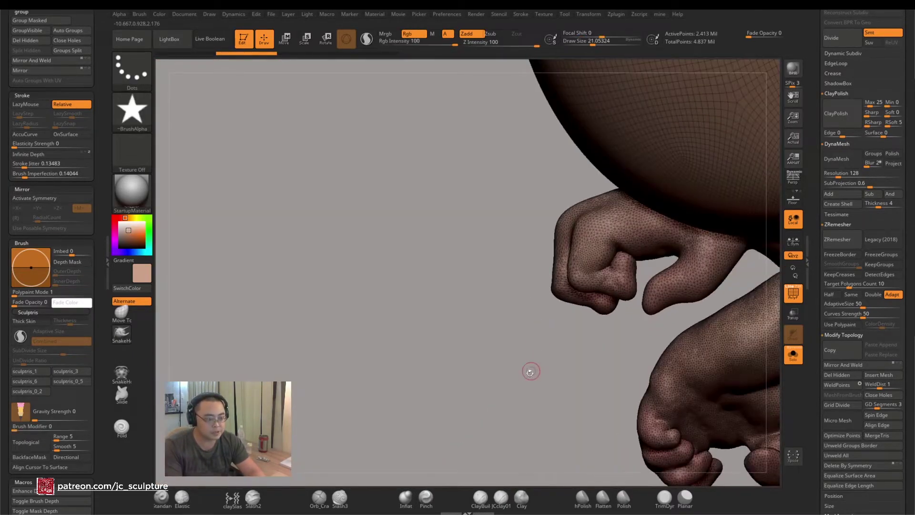
right_drag(529, 370, 654, 354)
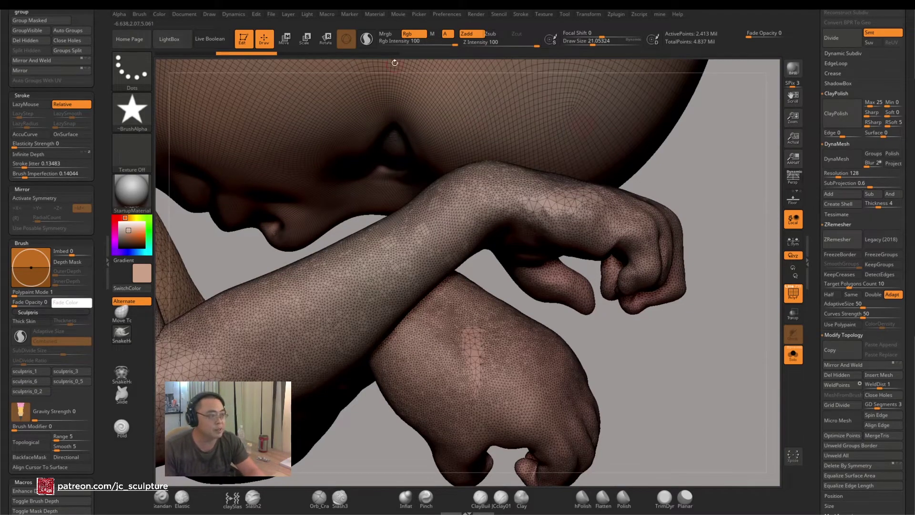
key(shift+d)
mouse_move(701, 323)
right_down()
mouse_move(728, 308)
mouse_move(697, 321)
mouse_move(594, 331)
mouse_move(397, 317)
mouse_move(372, 282)
mouse_move(333, 331)
right_up()
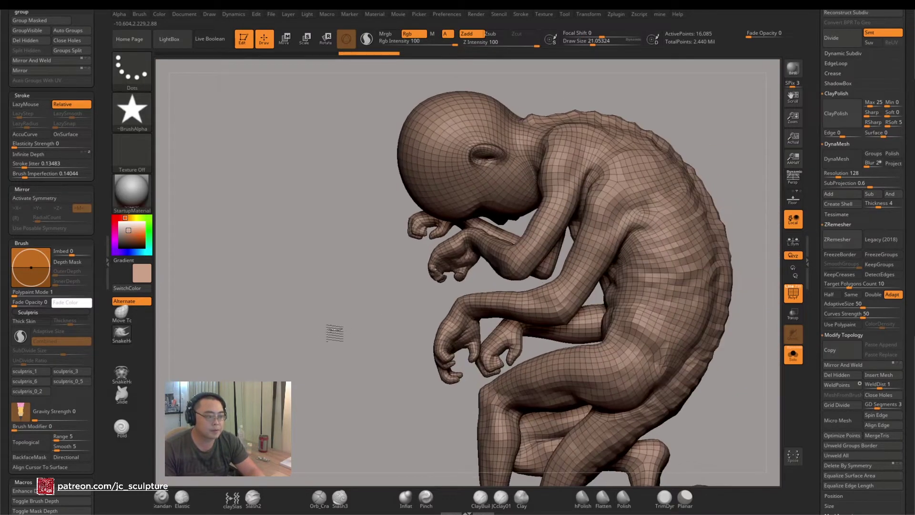
Compare the wireframes of the two remeshed subtools made with target polygon counts 5 and 10
key(Down)
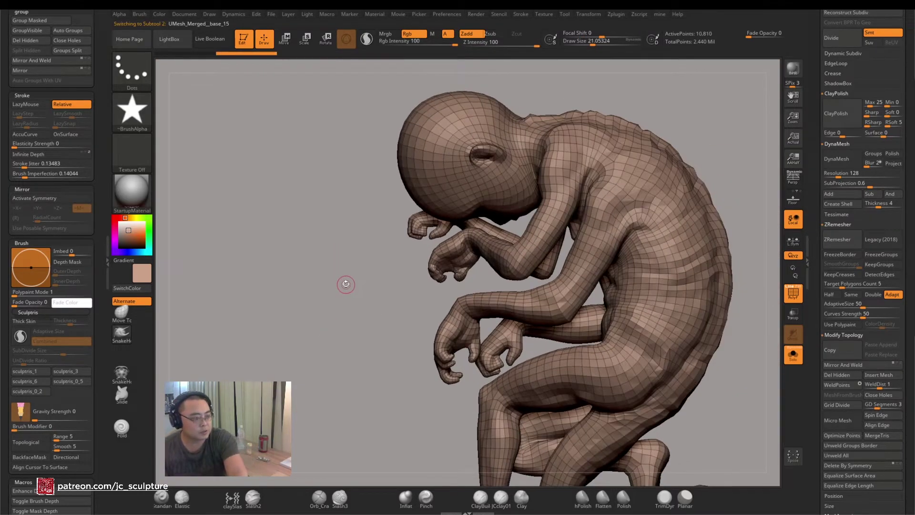
key(Down)
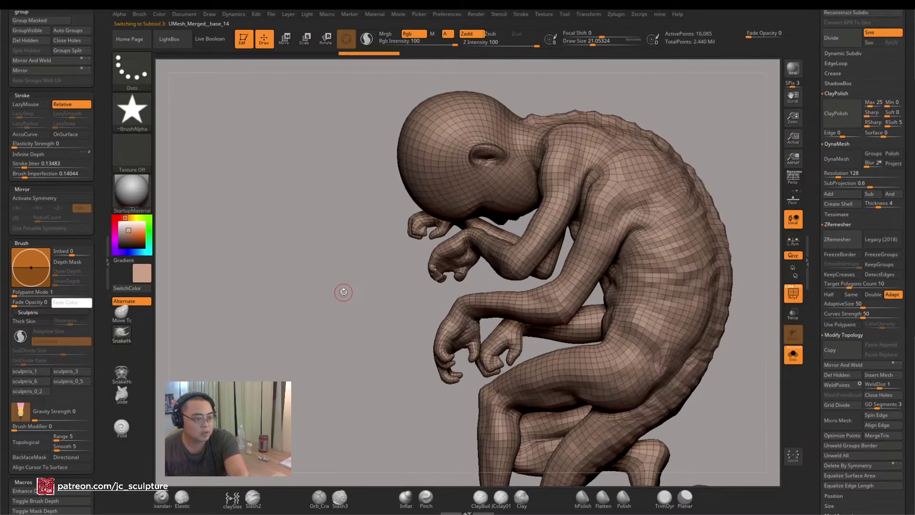
key(Up)
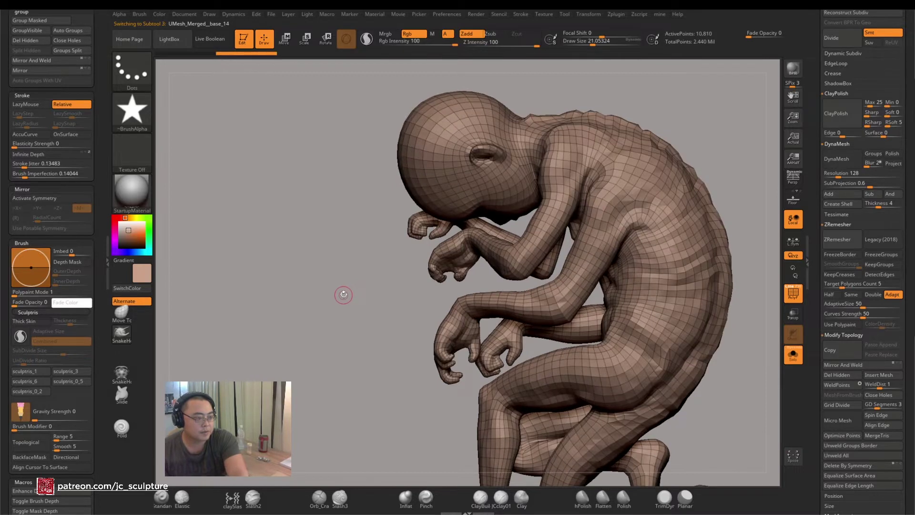
key(Down)
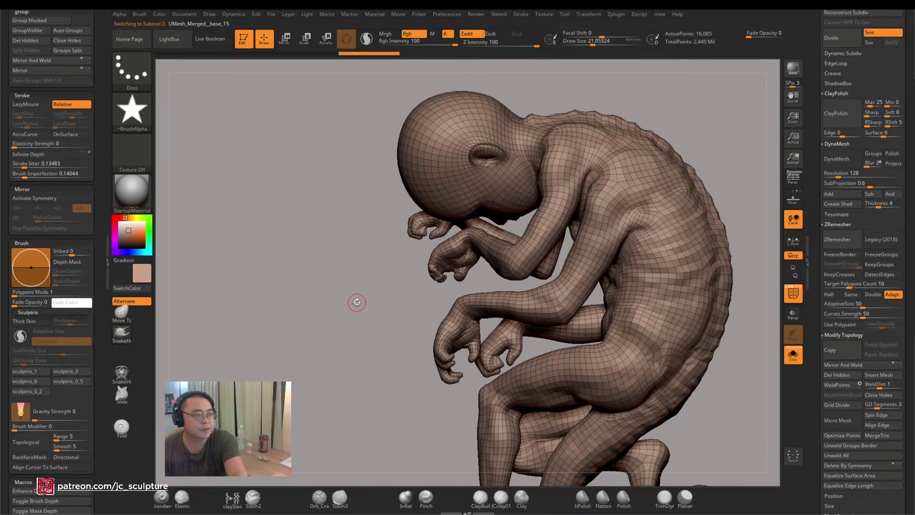
key(Down)
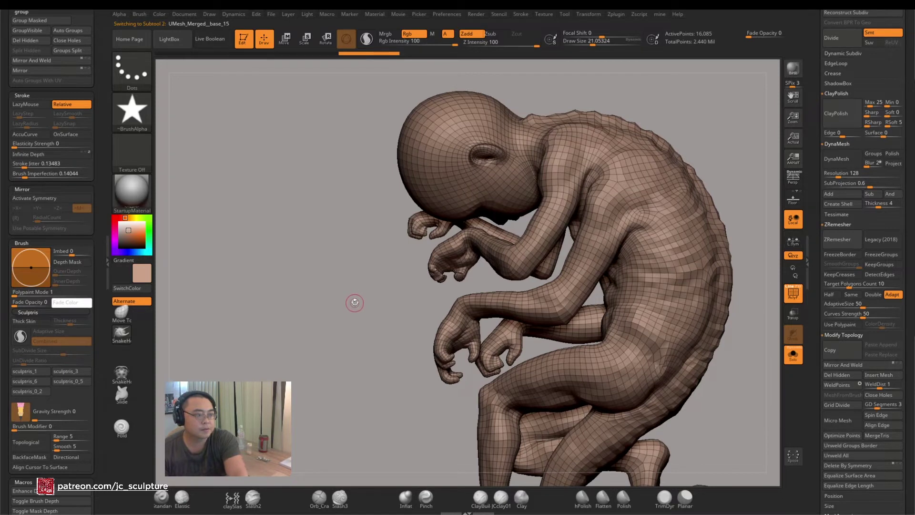
Undo the remesh at target 10 and hide the wireframe
key(Down)
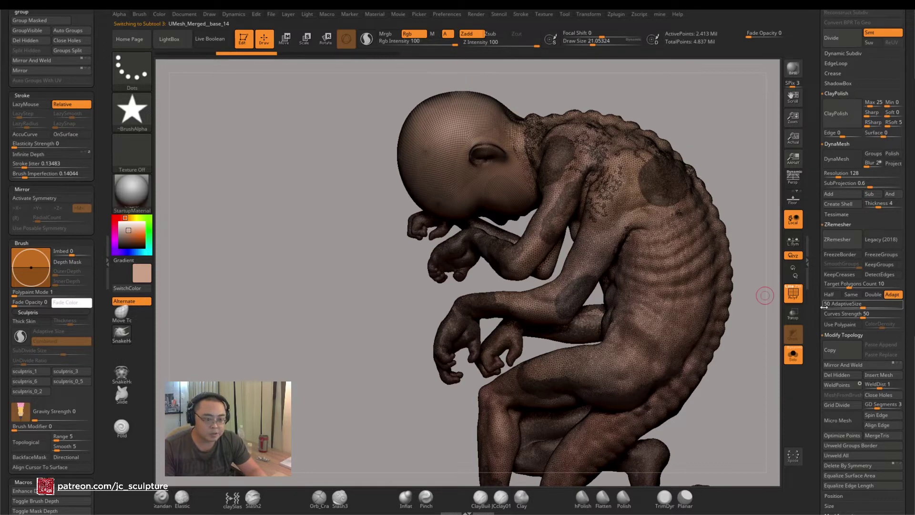
click(794, 293)
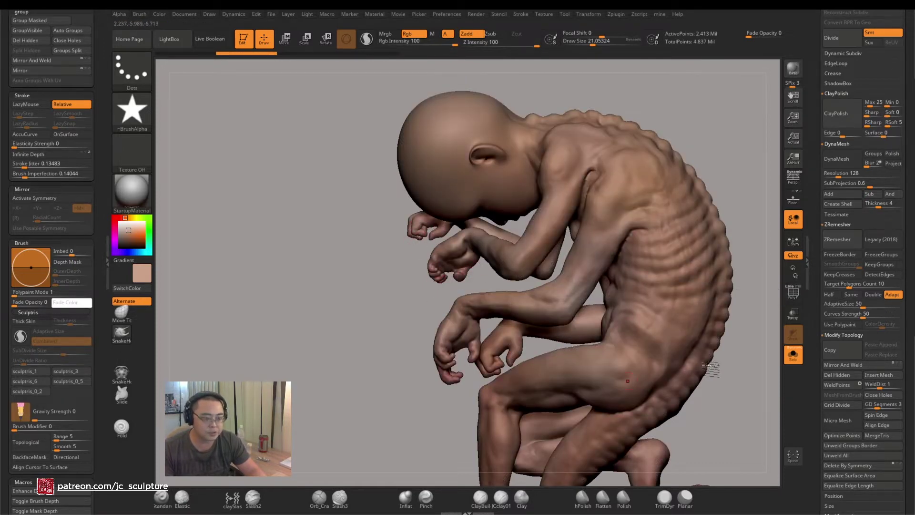
Enable Use Polypaint for ZRemesher, set the color density to 1, and fill the dense subtool with the white density color
click(851, 325)
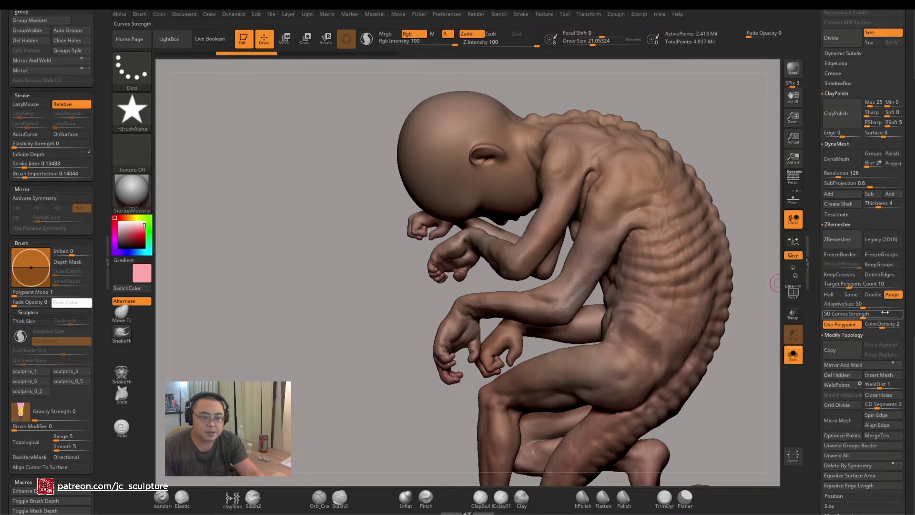
drag(883, 327, 870, 329)
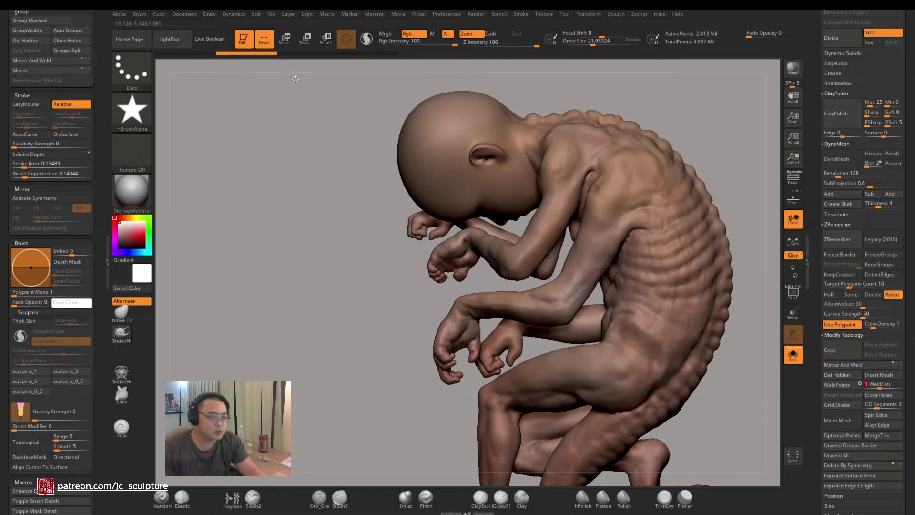
click(159, 16)
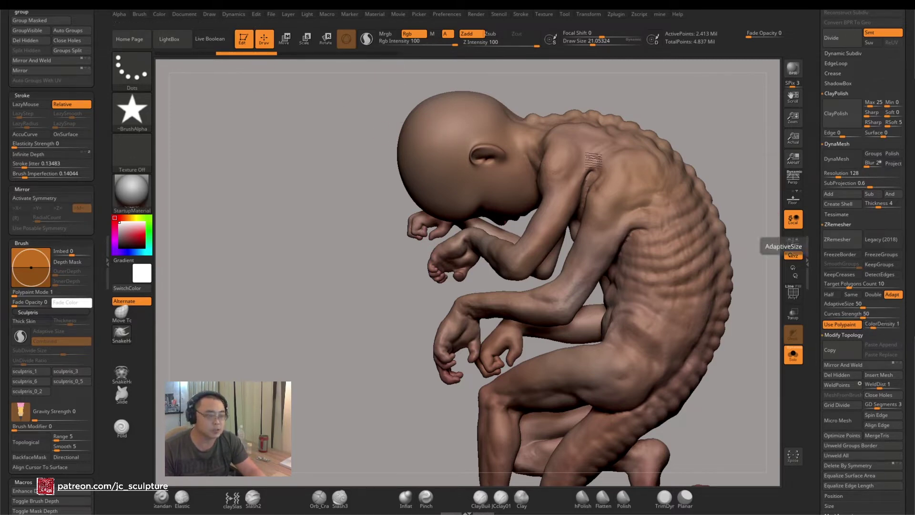
click(160, 14)
click(200, 194)
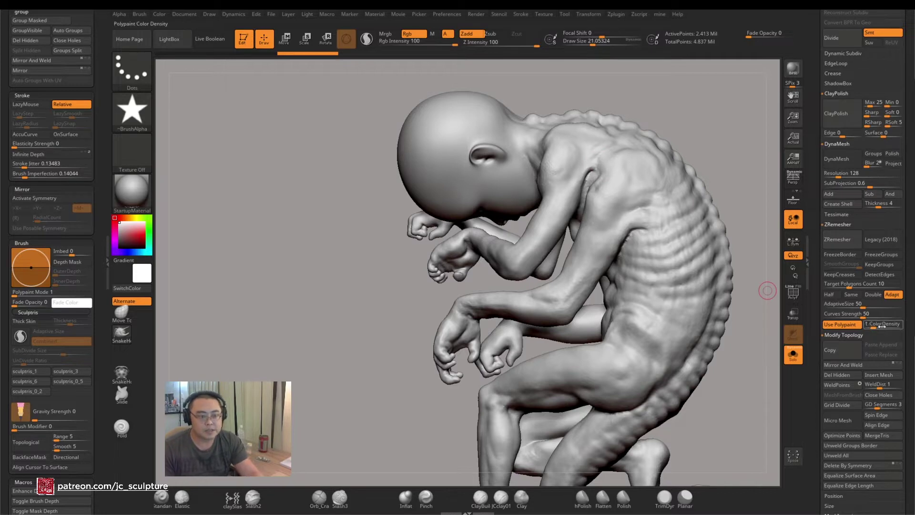
Set the polypaint color density to 2 and paint both upper hands pink using the Standard brush with sculpting depth off
drag(883, 327, 888, 327)
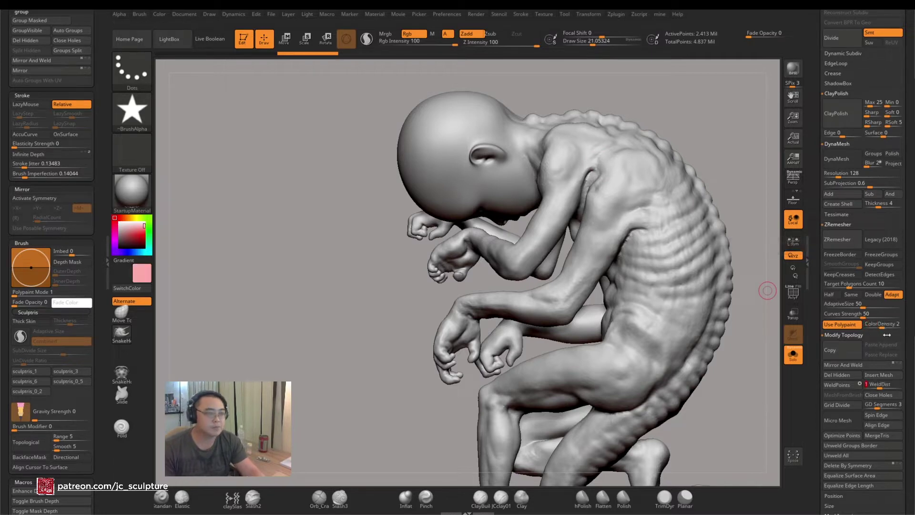
click(162, 497)
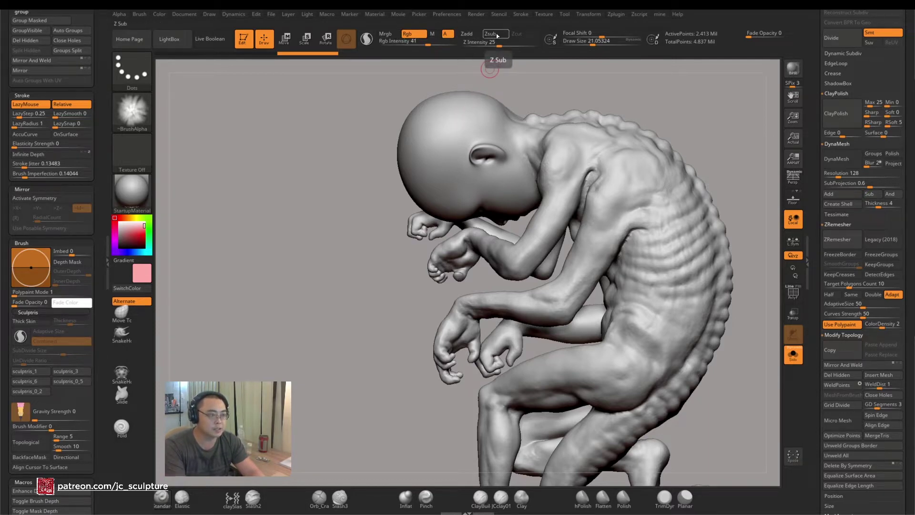
mouse_move(382, 262)
mouse_down()
mouse_move(395, 265)
mouse_move(402, 225)
mouse_move(440, 232)
mouse_move(411, 228)
mouse_move(417, 239)
mouse_up()
key(s)
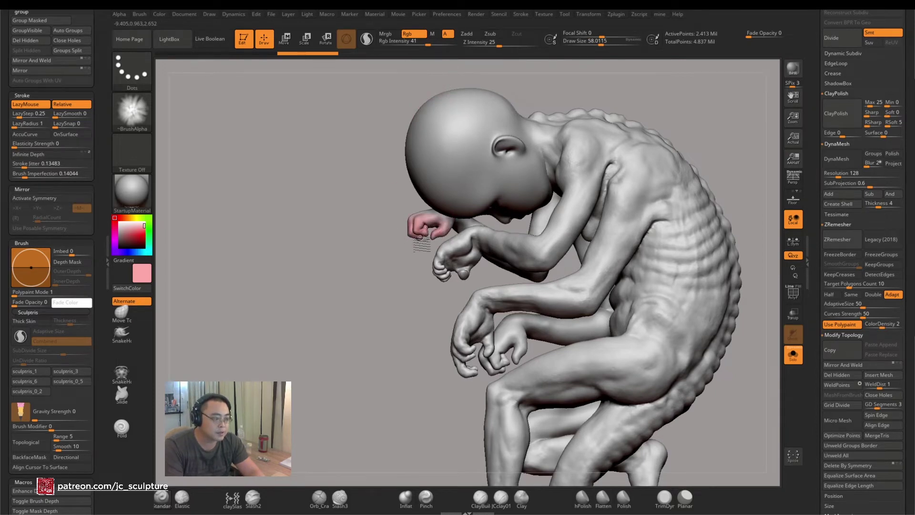
drag(380, 279, 422, 283)
mouse_move(415, 233)
mouse_down()
mouse_move(409, 210)
mouse_move(416, 230)
mouse_move(469, 178)
mouse_move(422, 225)
mouse_up()
mouse_move(486, 188)
mouse_down()
mouse_move(419, 281)
mouse_move(448, 288)
mouse_up()
mouse_move(447, 287)
mouse_down()
mouse_move(434, 285)
mouse_move(482, 279)
mouse_move(441, 286)
mouse_move(453, 281)
mouse_move(422, 268)
mouse_move(413, 282)
mouse_move(447, 282)
mouse_up()
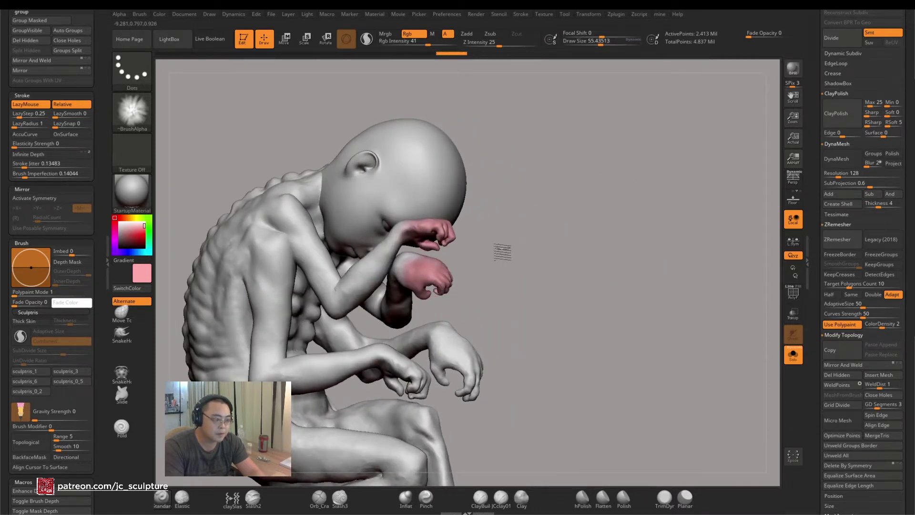
mouse_move(502, 251)
mouse_down()
mouse_move(449, 267)
mouse_move(480, 296)
mouse_up()
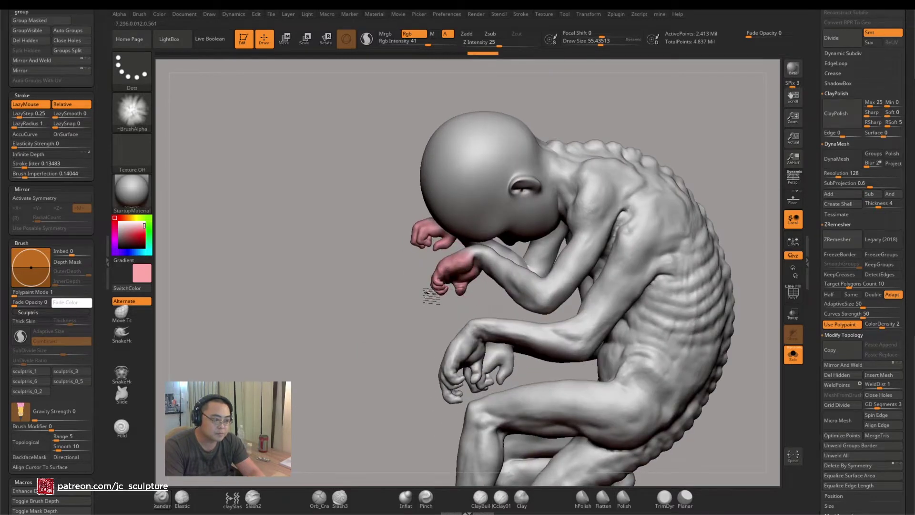
Paint the first lower hand pink from the fingers to the wrist, using a smaller brush for the tighter areas
mouse_move(381, 329)
mouse_down()
mouse_move(398, 308)
mouse_move(458, 403)
mouse_move(414, 398)
mouse_up()
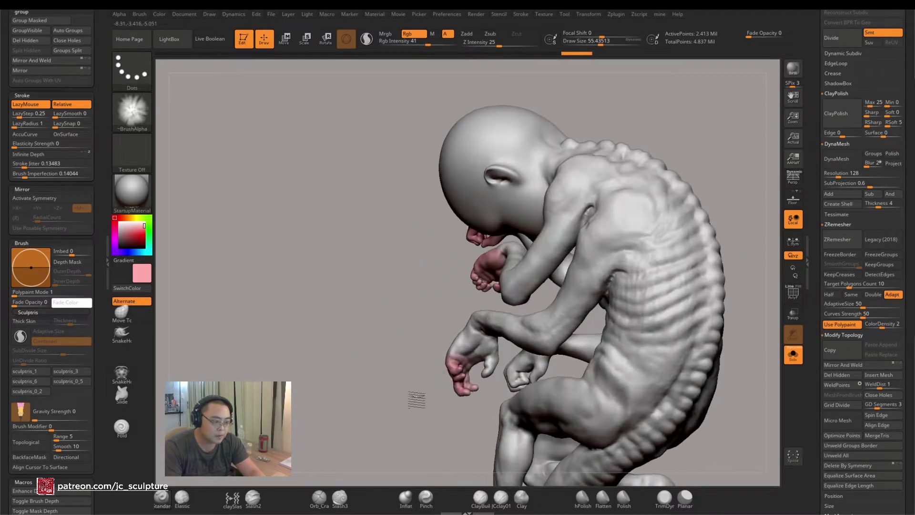
mouse_move(434, 362)
mouse_down()
mouse_move(454, 382)
mouse_move(476, 367)
mouse_move(429, 372)
mouse_move(525, 372)
mouse_move(532, 389)
mouse_up()
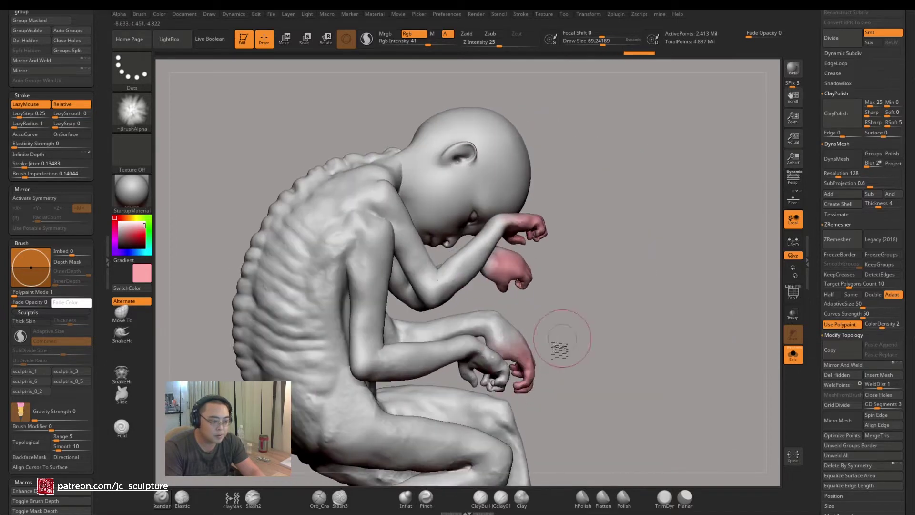
mouse_move(524, 356)
mouse_down()
mouse_move(605, 321)
mouse_move(476, 382)
mouse_move(522, 367)
mouse_move(479, 377)
mouse_up()
key(bracketleft)
key(bracketleft)
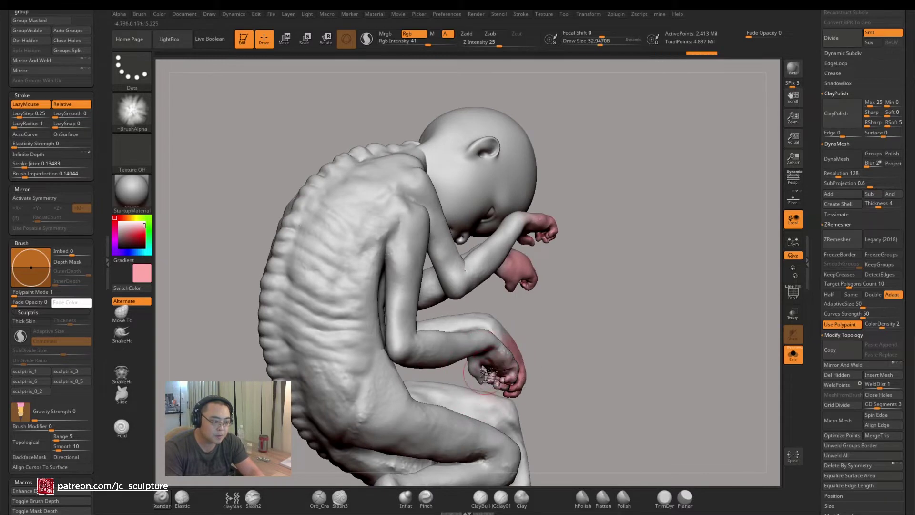
Try painting the second lower hand beside the knee, and undo the stray strokes
drag(576, 340, 482, 366)
drag(448, 391, 448, 379)
key(ctrl+z)
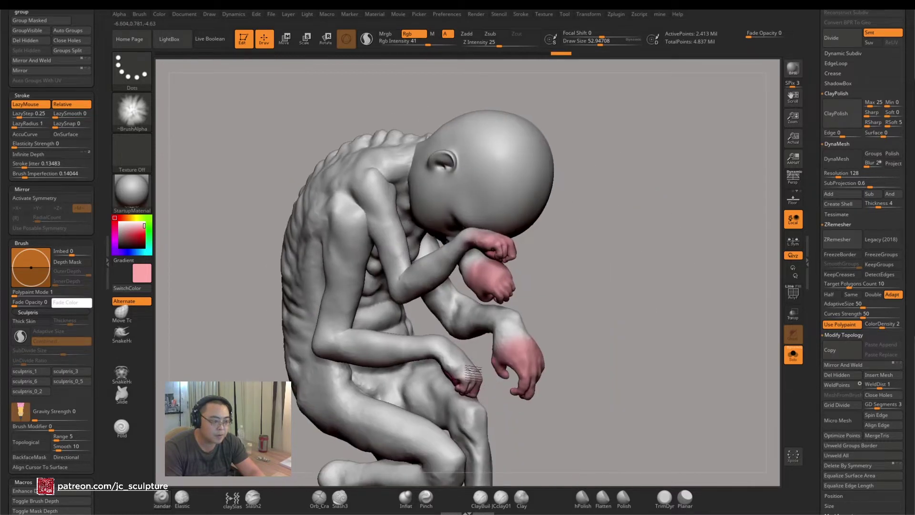
key(ctrl+z)
drag(606, 310, 575, 317)
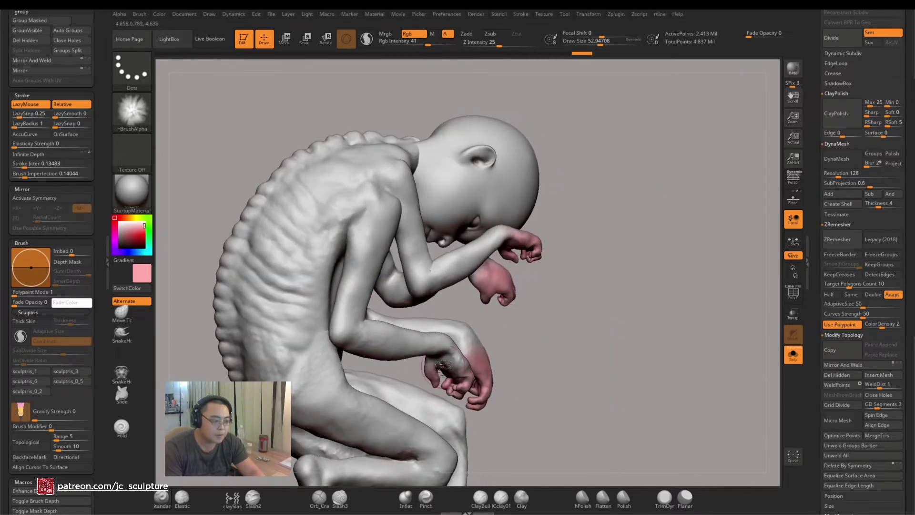
Isolate the two lower hands with a lasso selection, paint them pink up to the wrists, and show the whole body again
key(ctrl+shift)
click(306, 76)
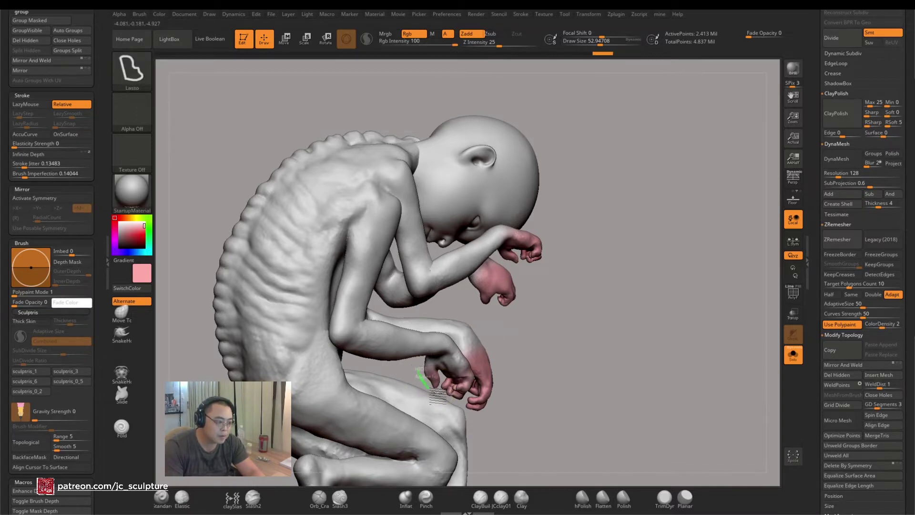
mouse_move(448, 393)
ctrl+shift+mouse_down()
mouse_move(500, 315)
mouse_move(548, 377)
mouse_move(537, 364)
mouse_move(483, 398)
mouse_move(463, 371)
ctrl+shift+mouse_up()
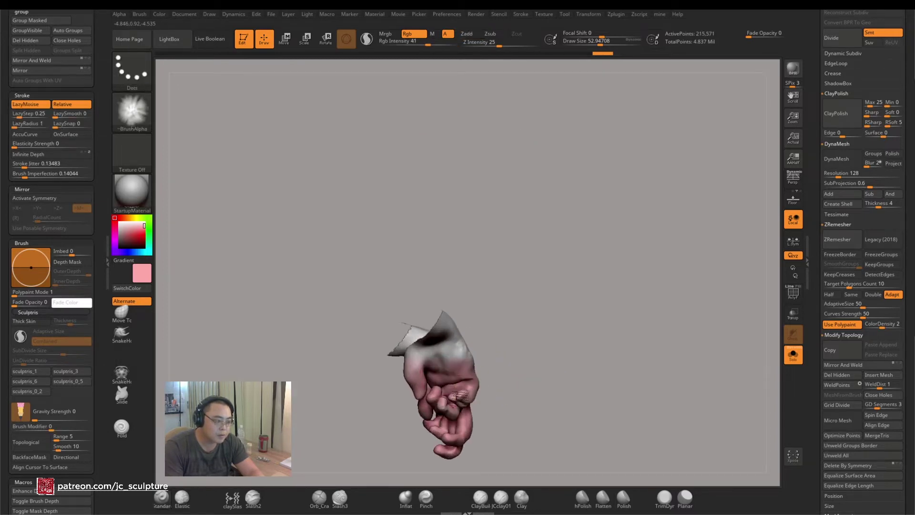
drag(539, 344, 477, 389)
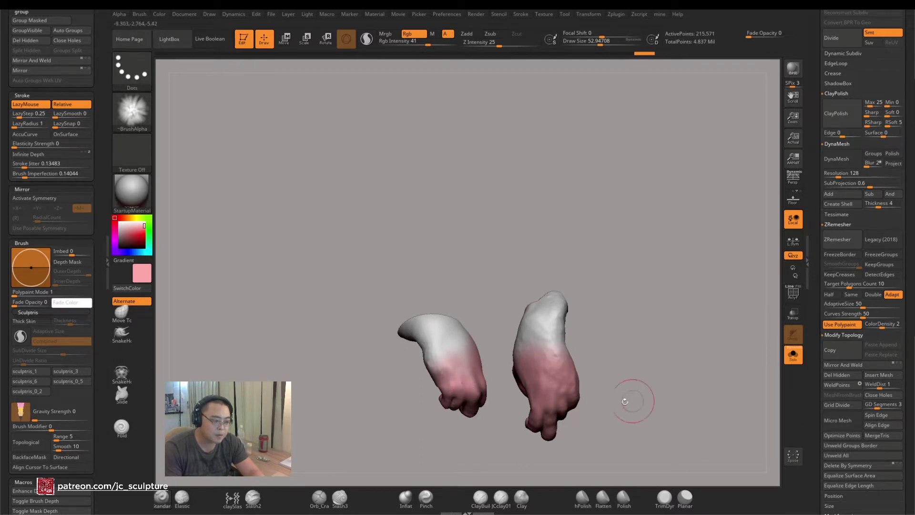
drag(634, 403, 587, 310)
ctrl+shift+click(665, 341)
Paint the ear and the skin around it pink, and bring the whole creature into view
mouse_move(701, 286)
mouse_down()
mouse_move(611, 338)
mouse_move(596, 364)
mouse_move(602, 333)
mouse_move(675, 327)
mouse_move(574, 337)
mouse_move(646, 331)
mouse_move(656, 310)
mouse_move(639, 294)
mouse_move(646, 217)
mouse_move(681, 253)
mouse_move(673, 284)
mouse_move(689, 272)
mouse_move(497, 347)
mouse_move(678, 180)
mouse_move(569, 217)
mouse_move(583, 249)
mouse_move(577, 234)
mouse_move(564, 236)
mouse_up()
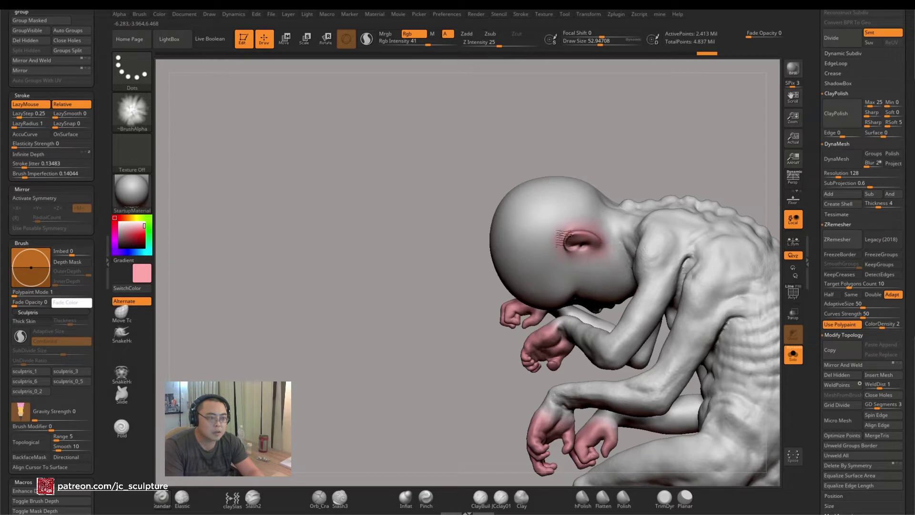
mouse_move(501, 351)
mouse_down()
mouse_move(501, 330)
mouse_move(441, 337)
mouse_move(444, 347)
mouse_move(411, 324)
mouse_move(415, 333)
mouse_up()
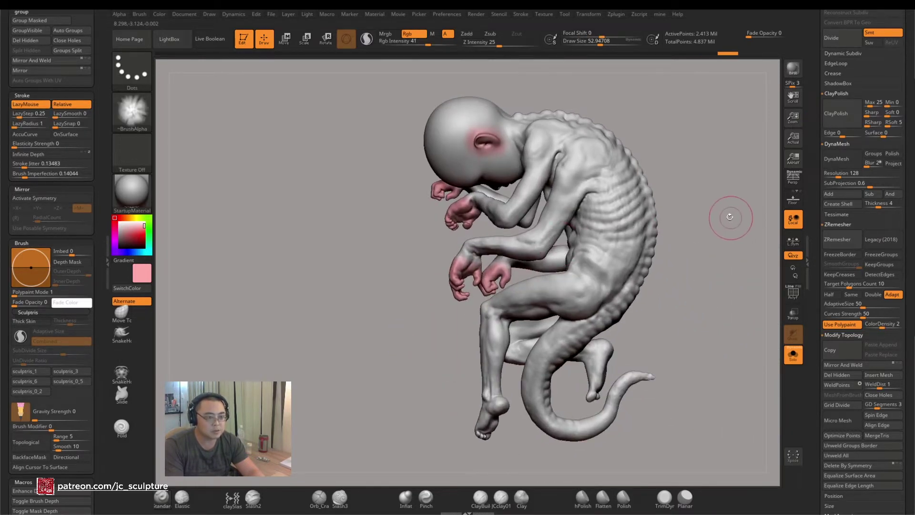
Paint the spine ridge pink from the base of the neck down the back to the root of the tail
mouse_move(731, 217)
mouse_down()
mouse_move(711, 236)
mouse_move(685, 214)
mouse_move(633, 113)
mouse_move(548, 155)
mouse_move(584, 215)
mouse_move(563, 188)
mouse_up()
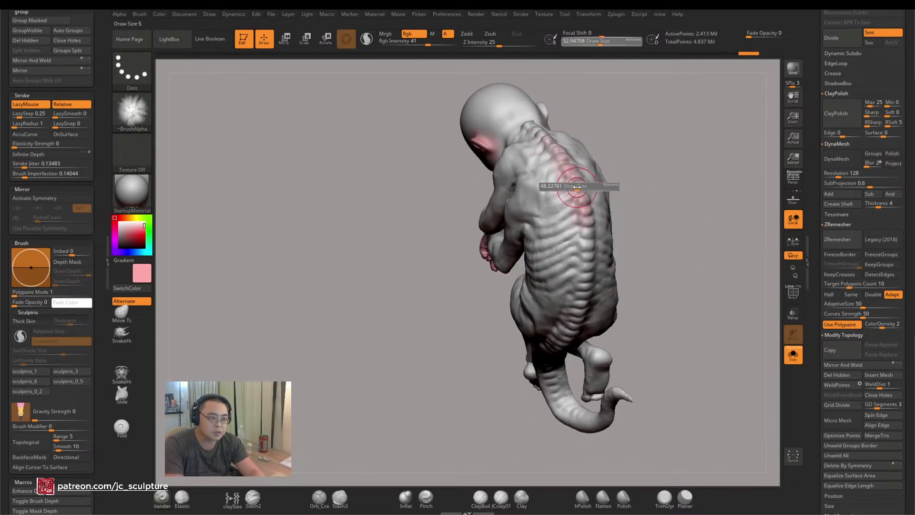
mouse_move(539, 121)
mouse_down()
mouse_move(585, 204)
mouse_move(593, 292)
mouse_move(635, 219)
mouse_up()
key(s)
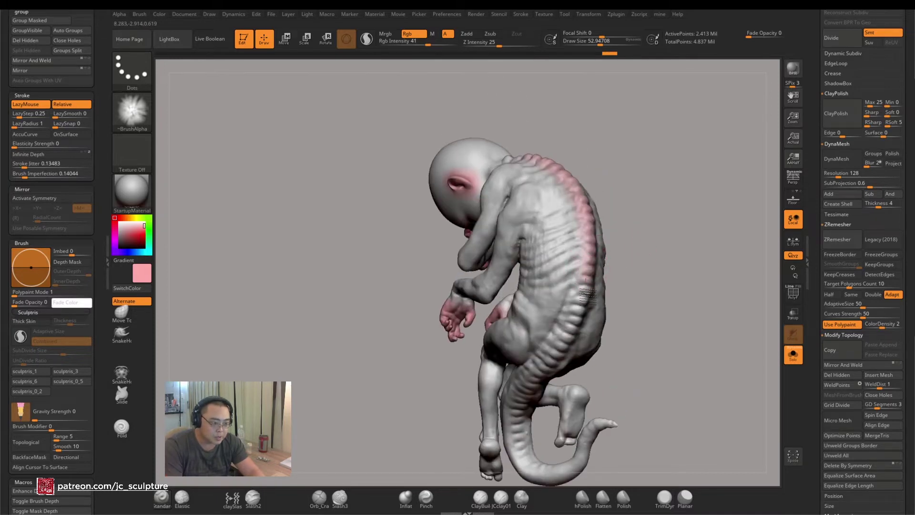
mouse_move(657, 309)
mouse_down()
mouse_move(668, 288)
mouse_move(629, 306)
mouse_move(585, 284)
mouse_up()
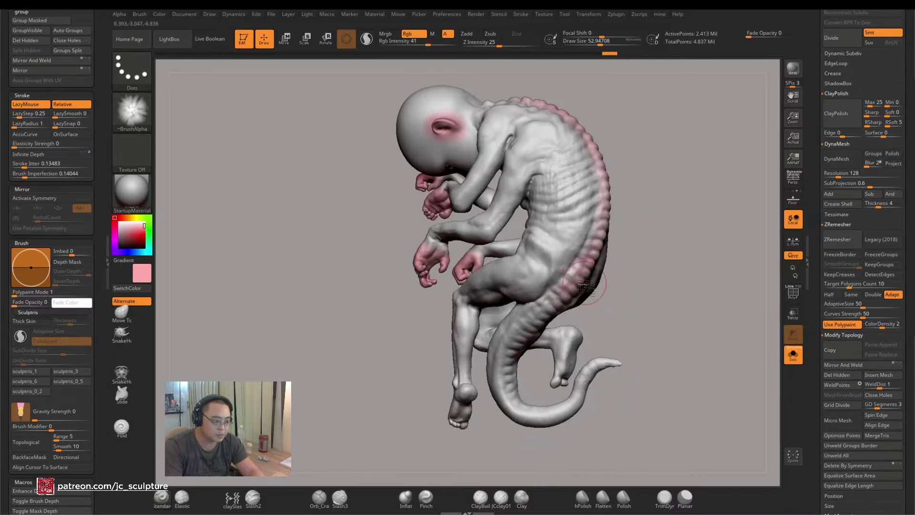
key(bracketright)
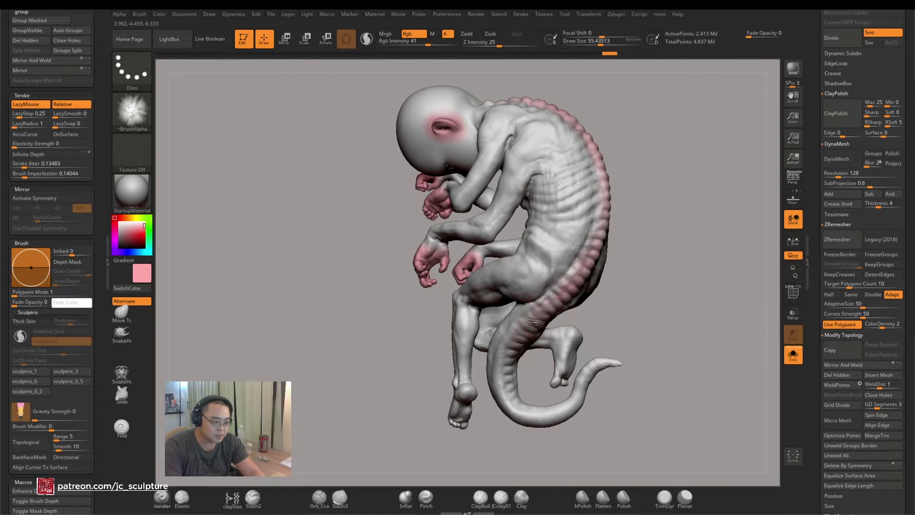
drag(648, 258, 678, 253)
drag(633, 212, 609, 213)
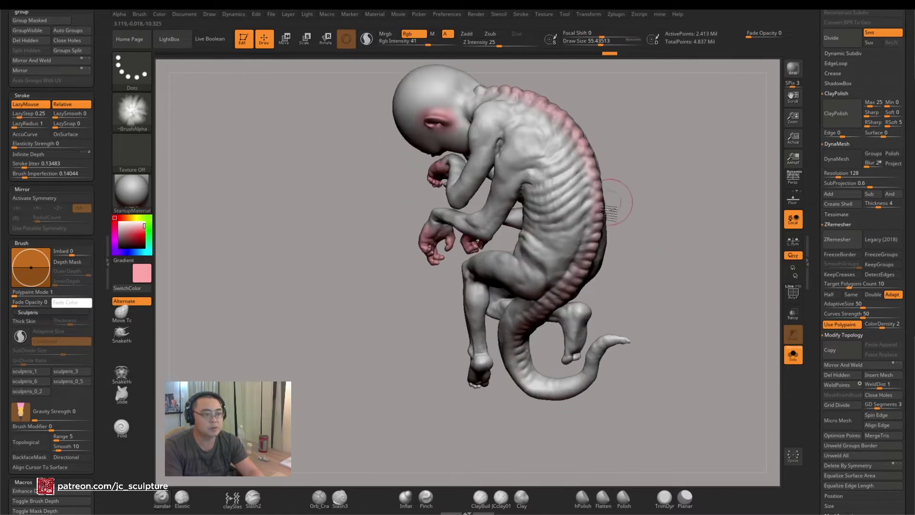
mouse_move(611, 101)
mouse_down()
mouse_move(628, 88)
mouse_move(675, 208)
mouse_move(598, 204)
mouse_up()
Retopologize the painted creature with ZRemesher, using the polypaint to control polygon density
key(b)
key(s)
key(t)
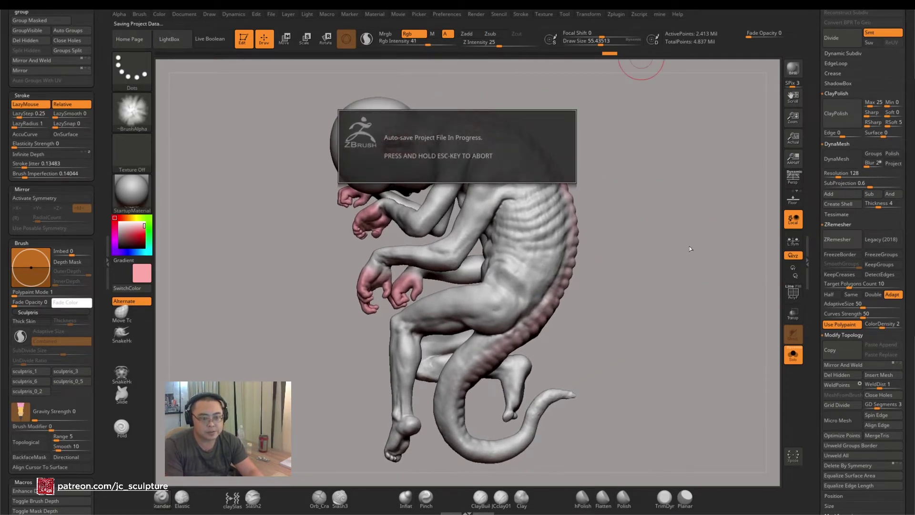
click(841, 239)
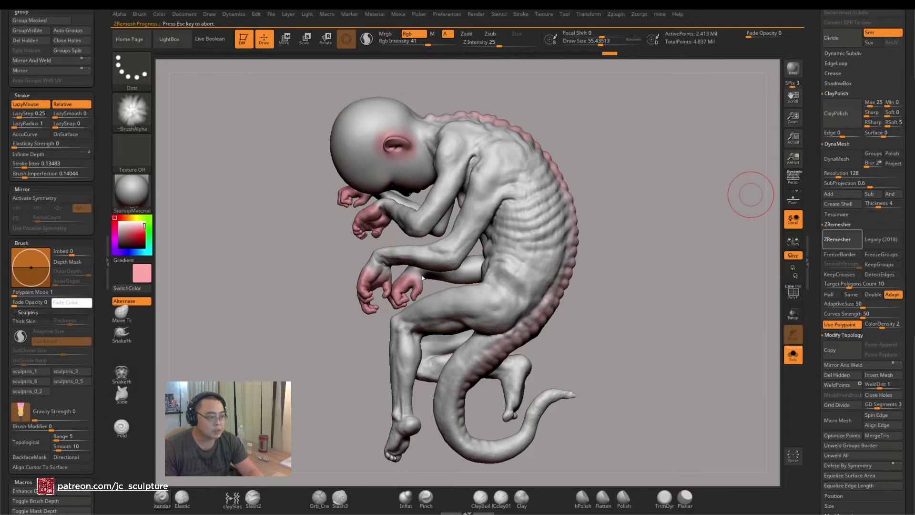
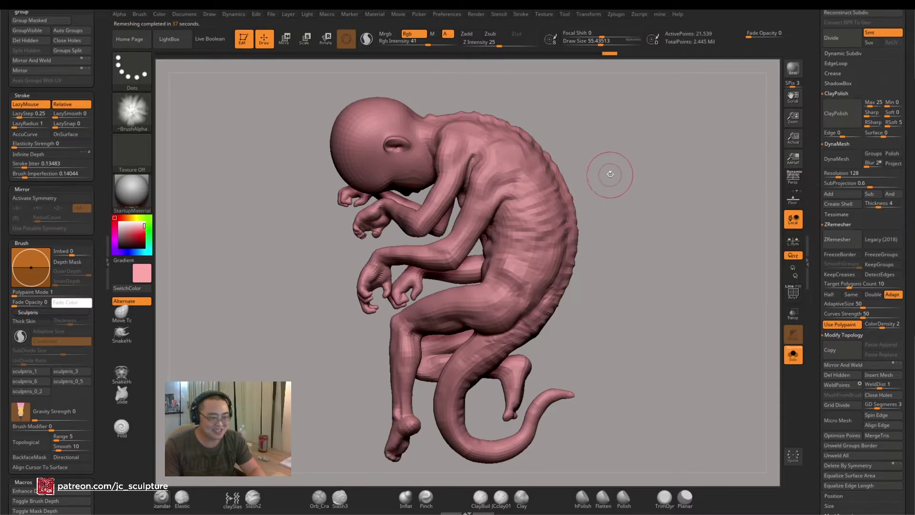
Show the remeshed creature's wireframe and examine the topology of the hands, ear, spine and legs
ctrl+right_drag(611, 172, 614, 196)
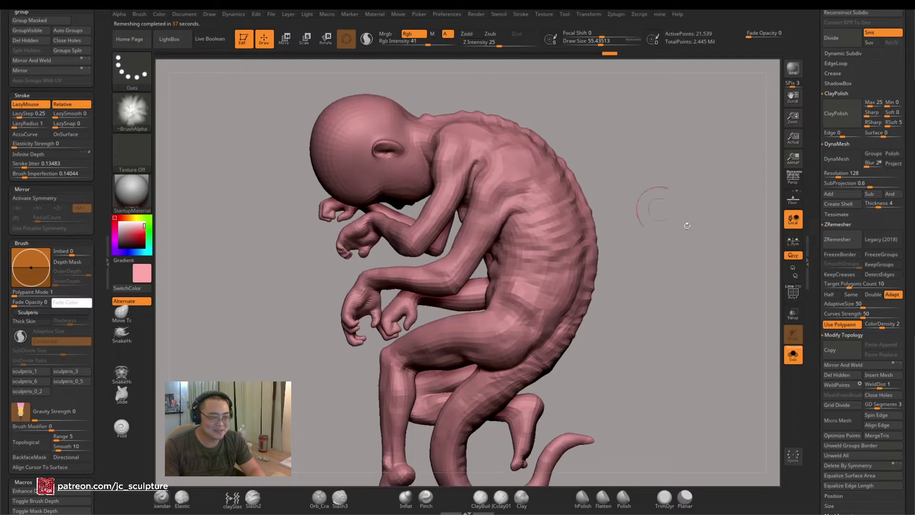
click(799, 298)
drag(646, 329, 407, 220)
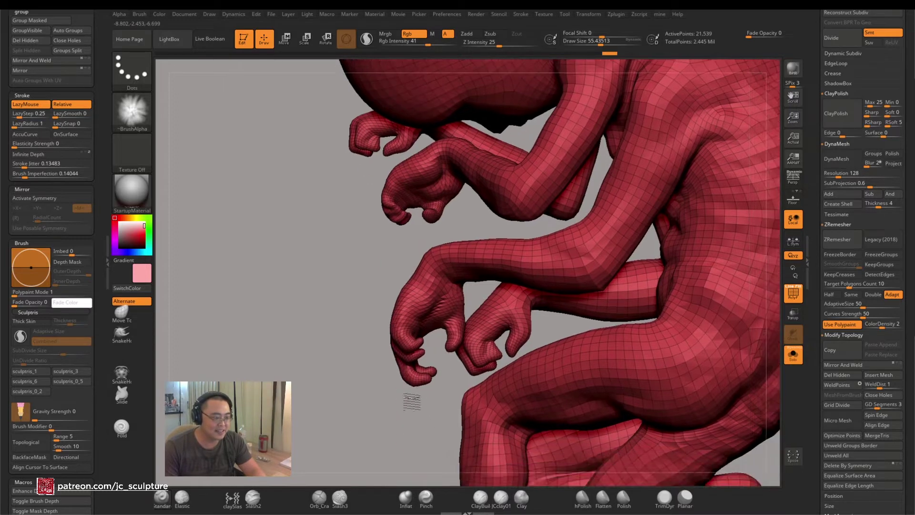
alt+drag(408, 399, 500, 344)
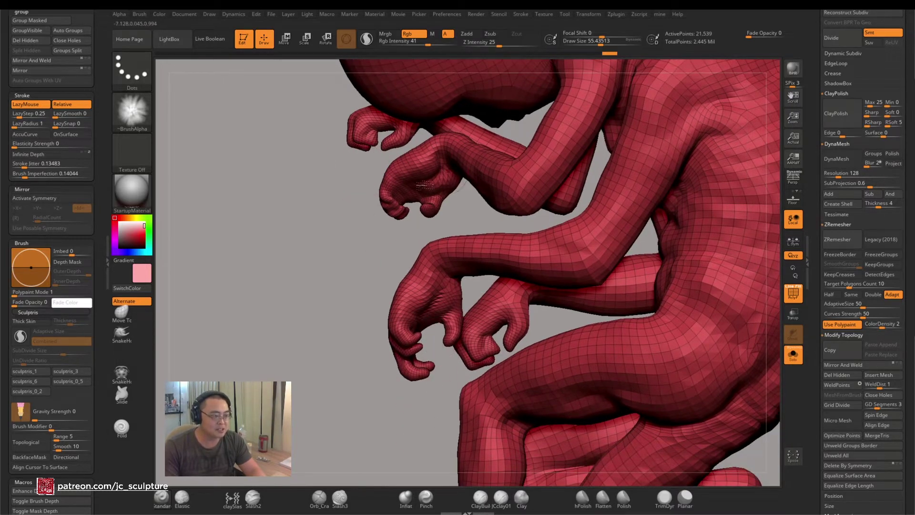
alt+drag(475, 198, 789, 165)
mouse_move(763, 200)
mouse_down()
mouse_move(729, 231)
mouse_move(510, 107)
mouse_up()
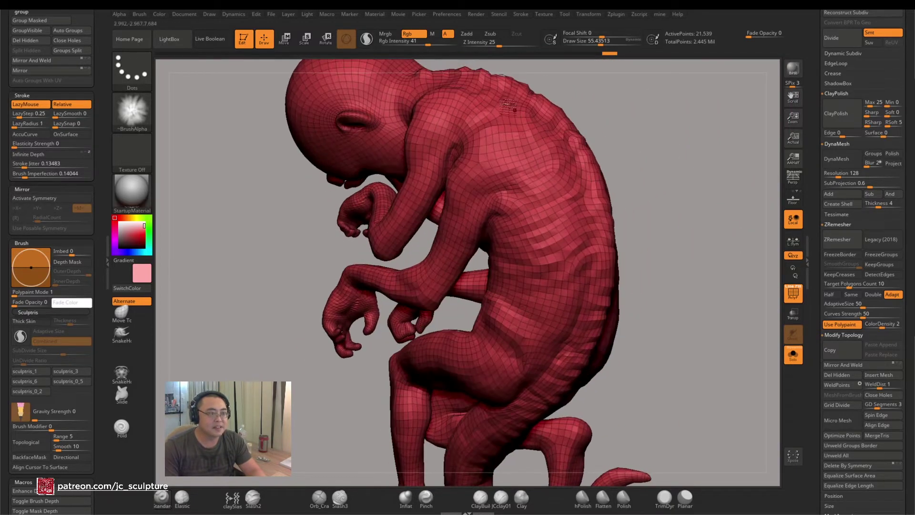
mouse_move(641, 158)
mouse_down()
mouse_move(633, 231)
mouse_move(658, 229)
mouse_move(656, 251)
mouse_move(667, 170)
mouse_move(696, 270)
mouse_move(711, 278)
mouse_move(580, 293)
mouse_move(508, 286)
mouse_move(631, 304)
mouse_move(634, 245)
mouse_move(674, 245)
mouse_move(629, 219)
mouse_up()
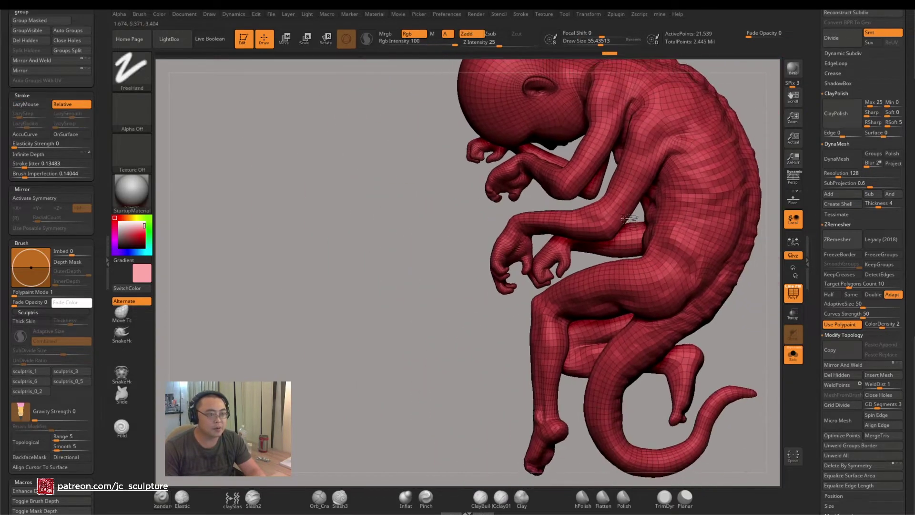
key(f)
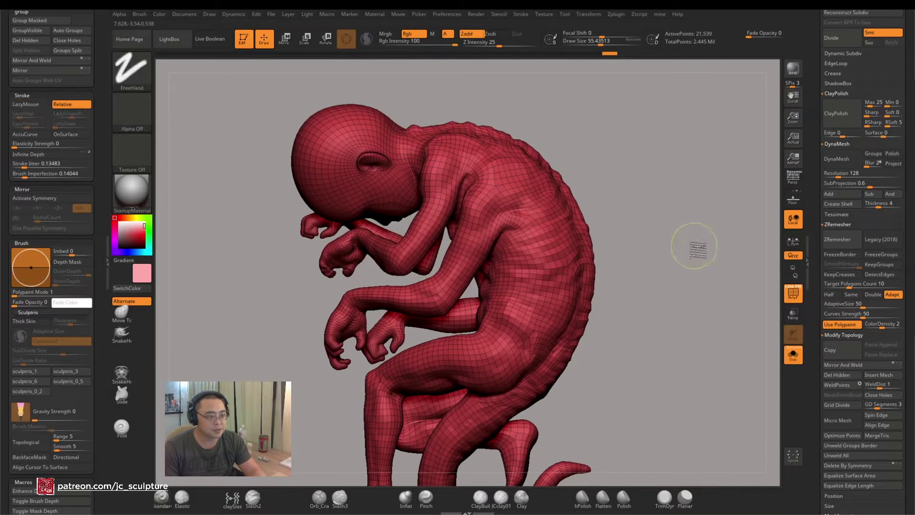
key(1)
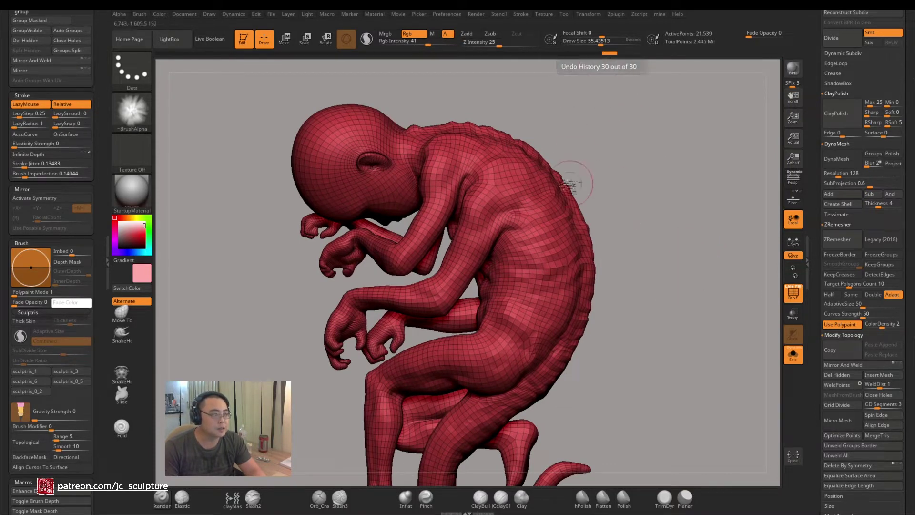
Regenerate the remeshed body's polygroups with Auto Groups and try lasso visibility selections on the shoulder and upper back
click(72, 30)
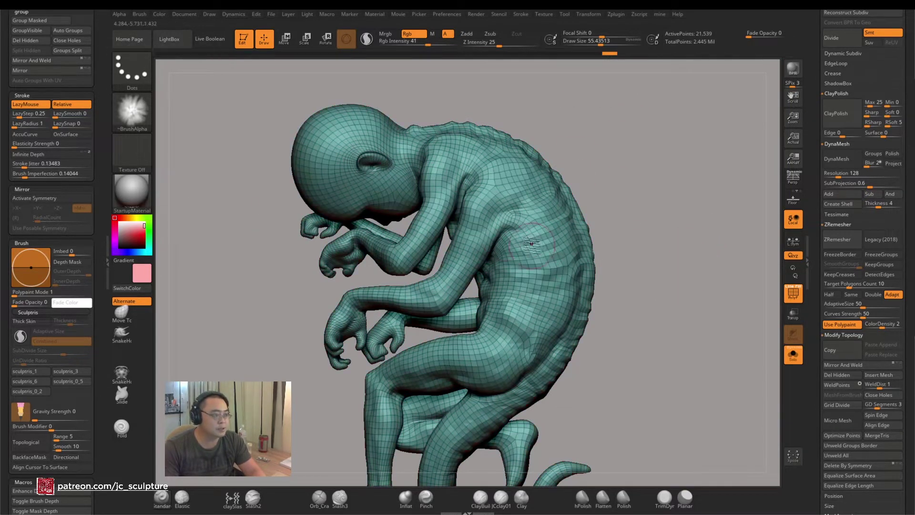
key(ctrl)
mouse_move(534, 232)
ctrl+shift+mouse_down()
mouse_move(610, 222)
mouse_move(603, 236)
ctrl+shift+mouse_up()
ctrl+shift+click(662, 216)
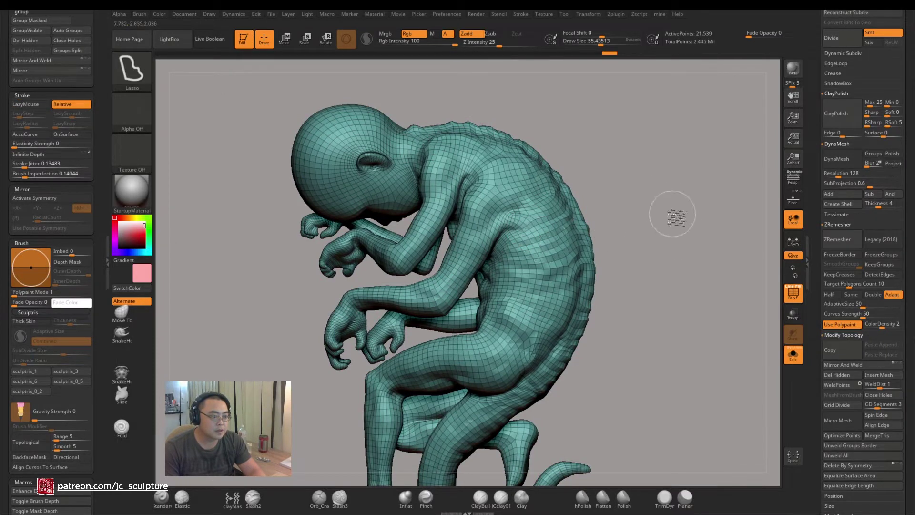
mouse_move(643, 262)
mouse_down()
mouse_move(709, 268)
mouse_move(705, 219)
mouse_up()
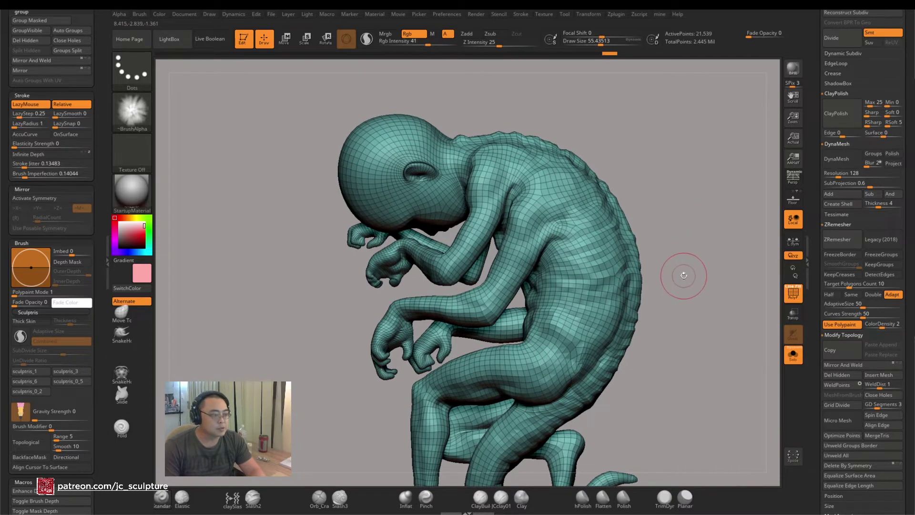
mouse_move(680, 271)
mouse_down()
mouse_move(705, 272)
mouse_move(653, 300)
mouse_move(648, 286)
mouse_up()
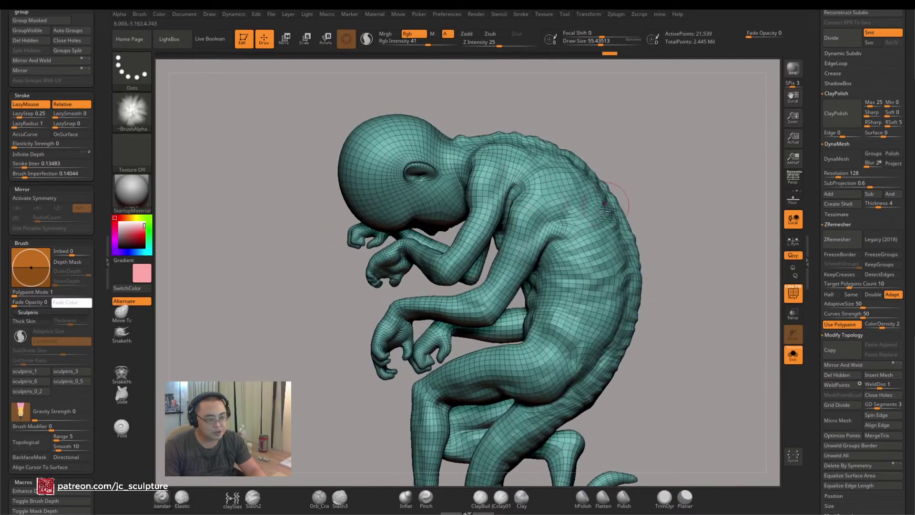
ctrl+shift+drag(525, 205, 590, 264)
ctrl+shift+click(584, 257)
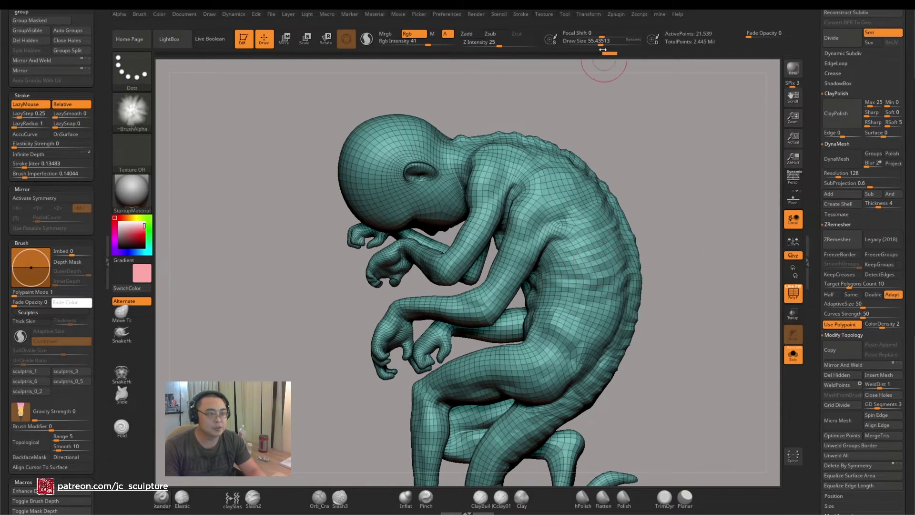
Step back in the undo history to the painted high-resolution mesh, hide the wireframe, and return to the remeshed version for comparison
key(d)
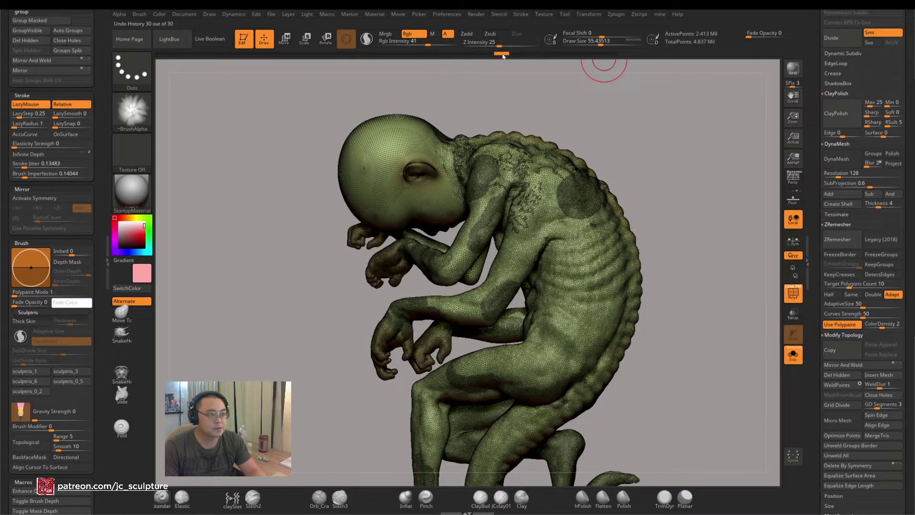
mouse_move(518, 57)
mouse_down()
mouse_move(527, 59)
mouse_move(513, 61)
mouse_up()
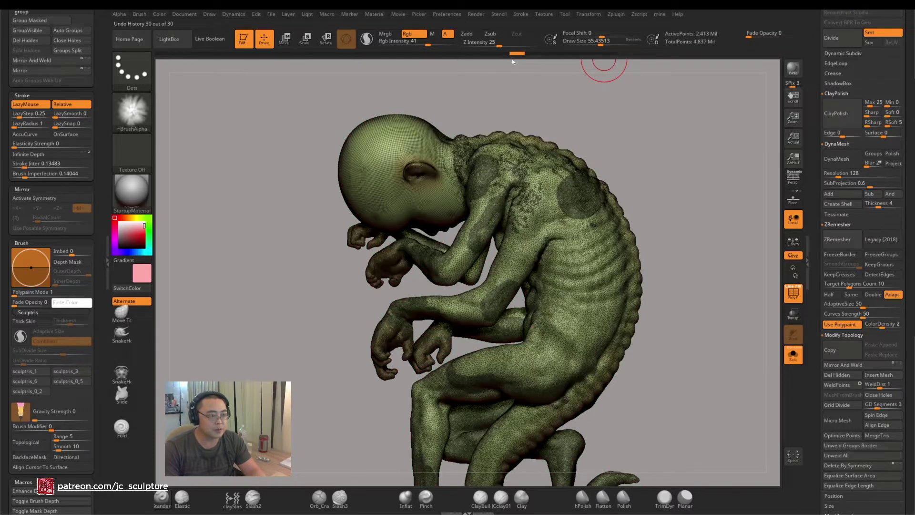
click(793, 293)
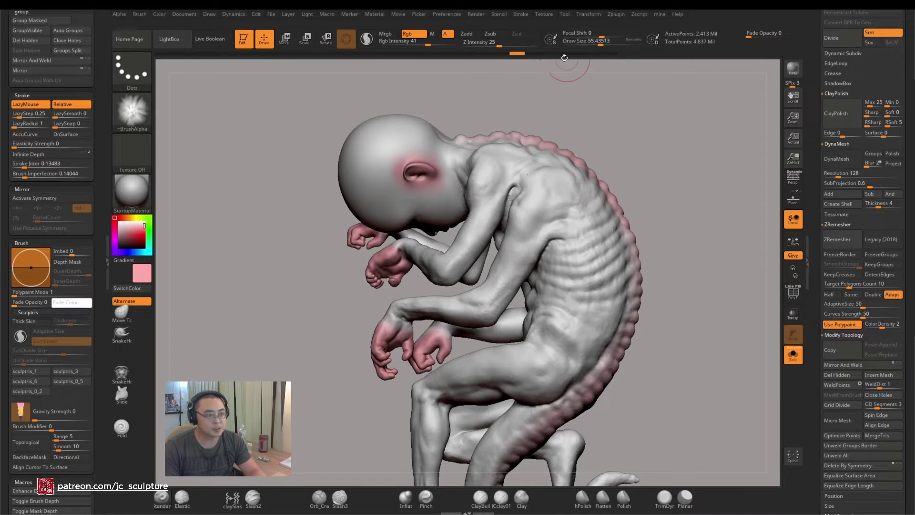
click(610, 53)
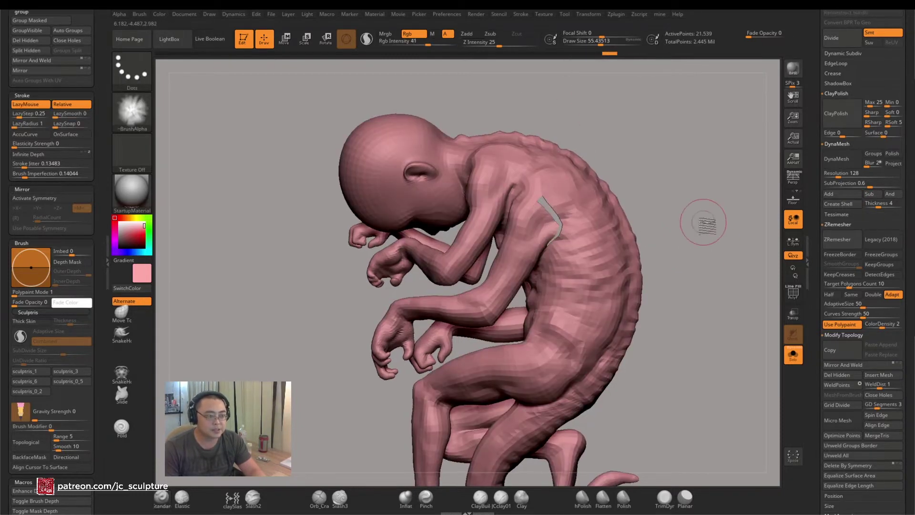
Examine the remeshed creature's shaded surface from the front and side, and bring the whole body into view
key(ctrl)
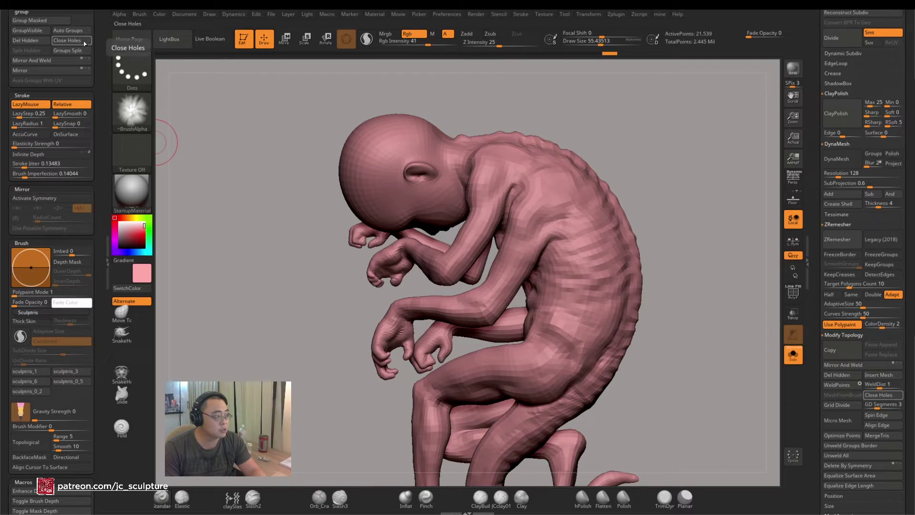
drag(266, 229, 278, 247)
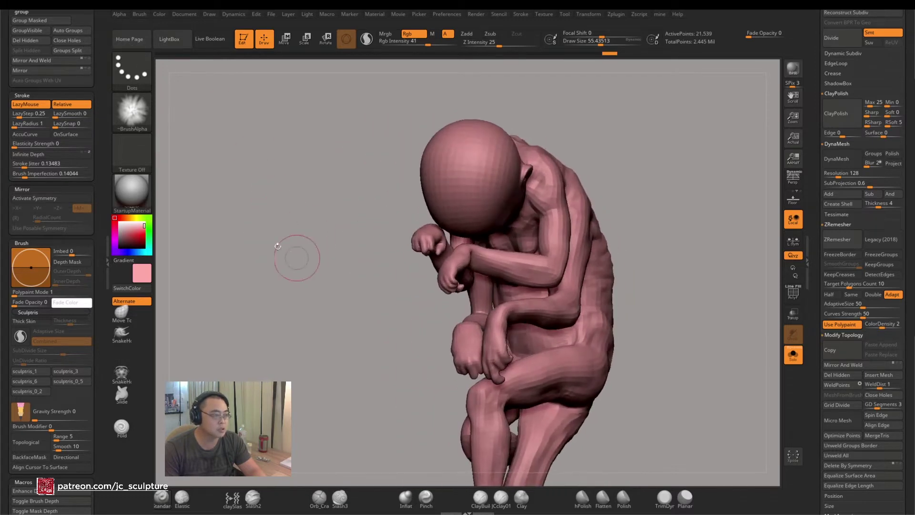
drag(333, 159, 300, 225)
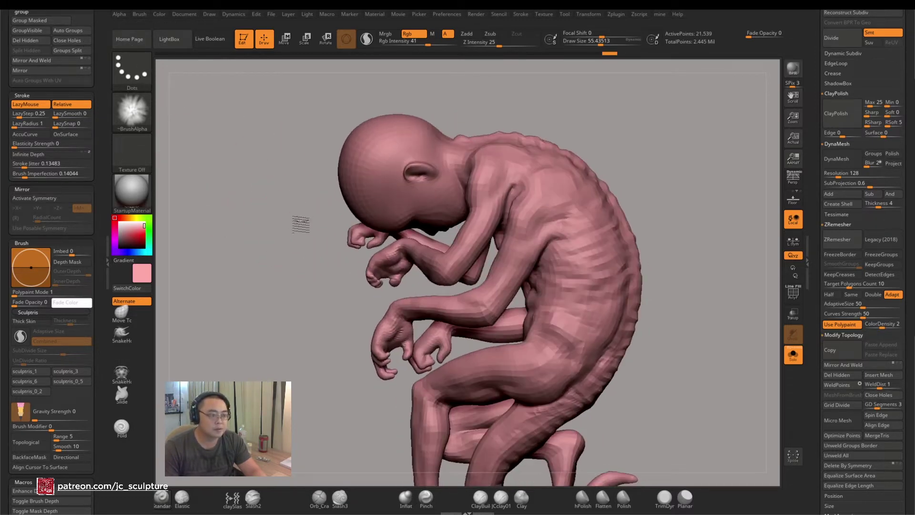
key(ctrl)
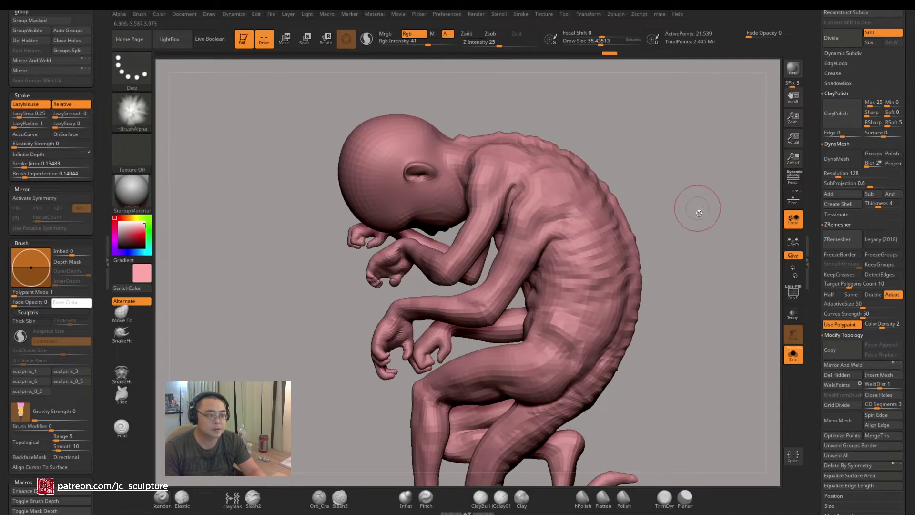
drag(696, 206, 668, 247)
mouse_move(638, 324)
mouse_down()
mouse_move(653, 323)
mouse_move(639, 306)
mouse_up()
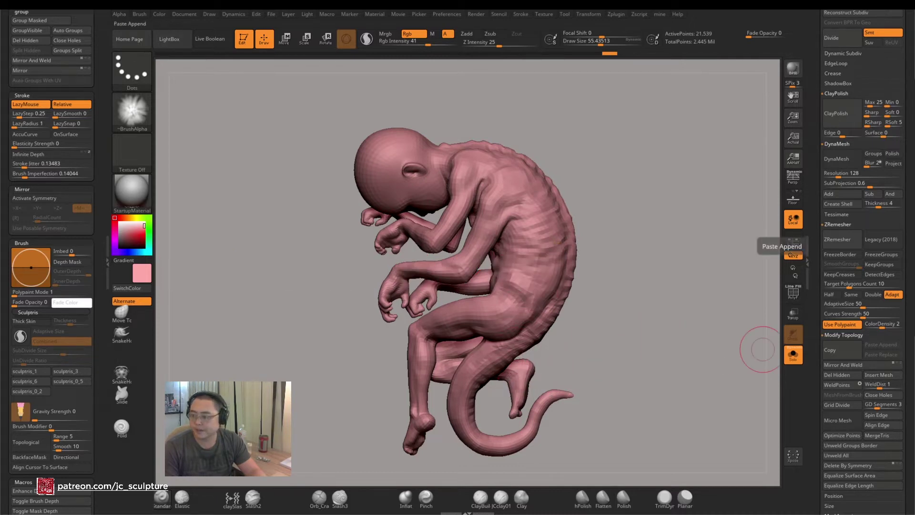
mouse_move(689, 272)
mouse_down()
mouse_move(633, 284)
mouse_move(656, 239)
mouse_move(645, 293)
mouse_up()
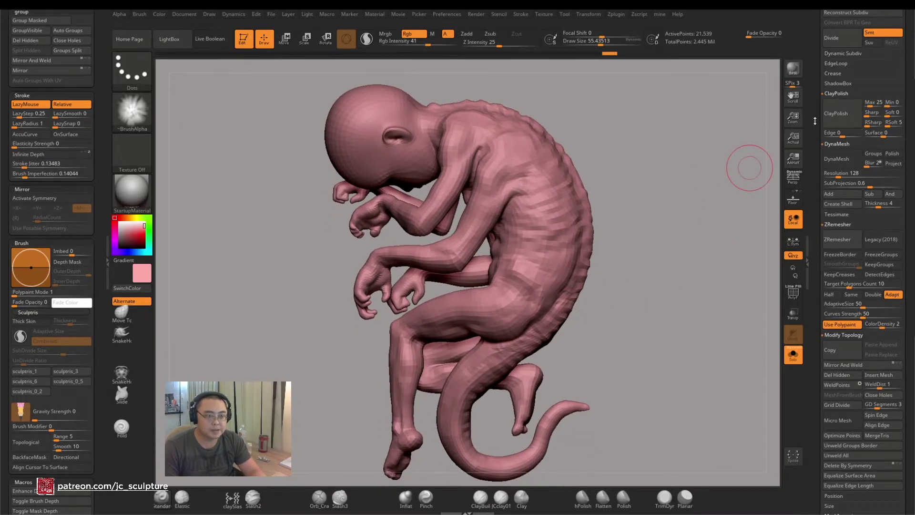
Switch to the skin-coloured subtool UMesh_Merged_base_13 and back to UMesh_Merged_base_14 to compare them
scroll(853, 115, up, 10)
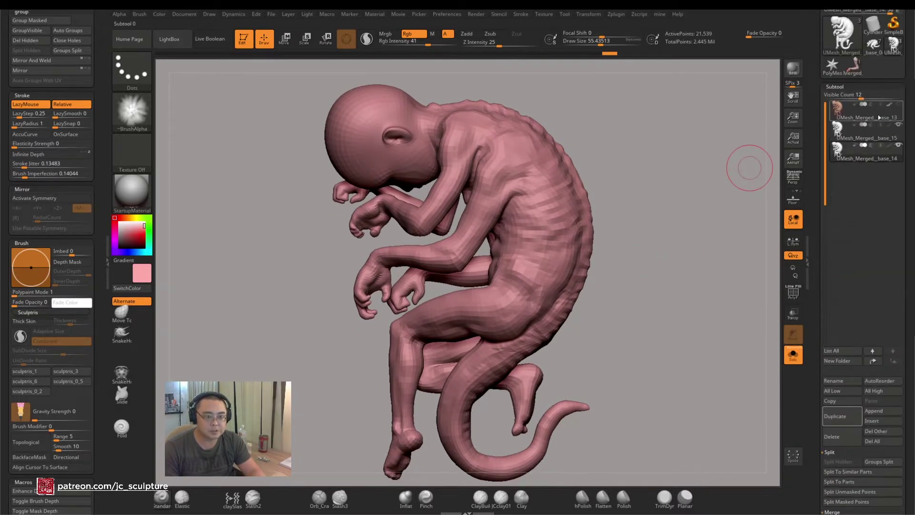
click(878, 114)
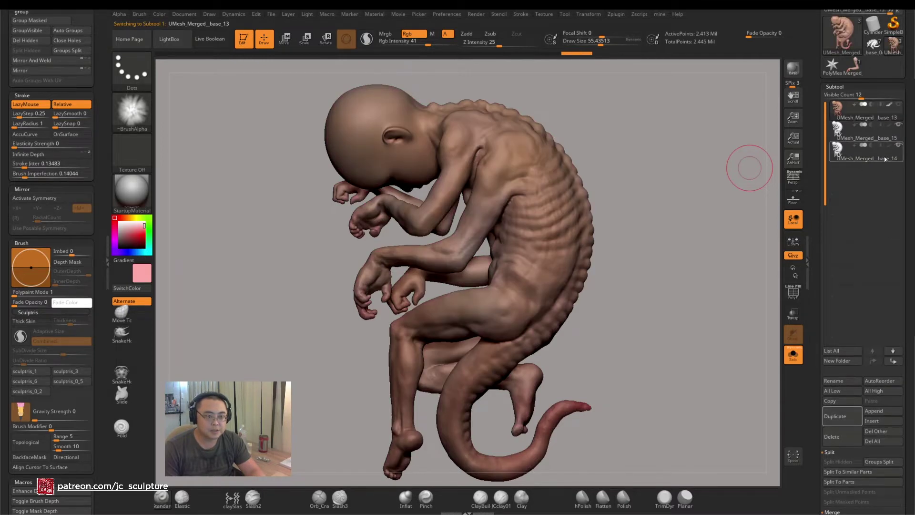
alt+click(589, 213)
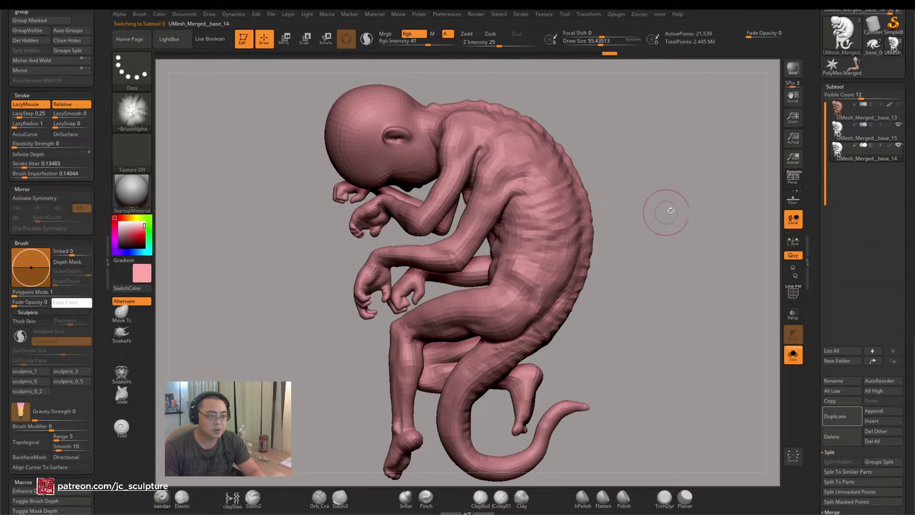
Show the wireframe on the remeshed subtool and examine the topology flow over the arms, head and back
click(793, 292)
mouse_move(665, 267)
mouse_down()
mouse_move(679, 281)
mouse_move(666, 280)
mouse_move(682, 262)
mouse_move(672, 288)
mouse_move(693, 285)
mouse_move(664, 278)
mouse_move(662, 301)
mouse_move(691, 317)
mouse_move(665, 247)
mouse_move(677, 276)
mouse_move(703, 292)
mouse_move(681, 190)
mouse_move(635, 267)
mouse_move(645, 270)
mouse_move(651, 210)
mouse_move(676, 268)
mouse_up()
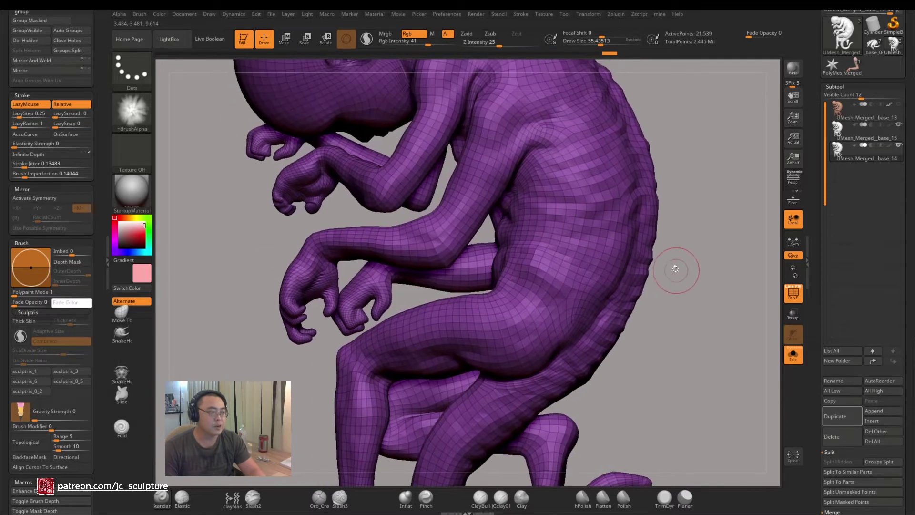
mouse_move(706, 222)
mouse_down()
mouse_move(728, 265)
mouse_move(731, 254)
mouse_up()
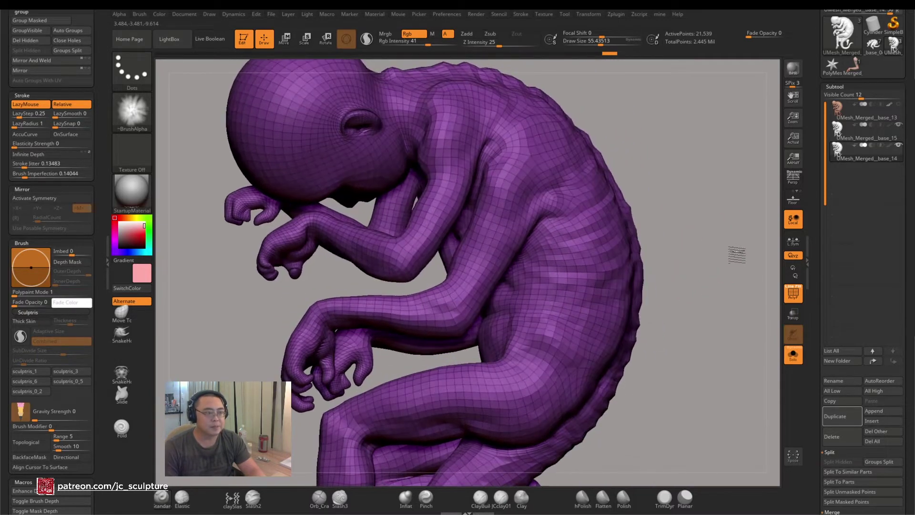
Hide the wireframe on the remeshed creature and delete the lower-density subtool UMesh_Merged_base_15
mouse_move(695, 200)
mouse_down()
mouse_move(695, 208)
mouse_move(677, 206)
mouse_up()
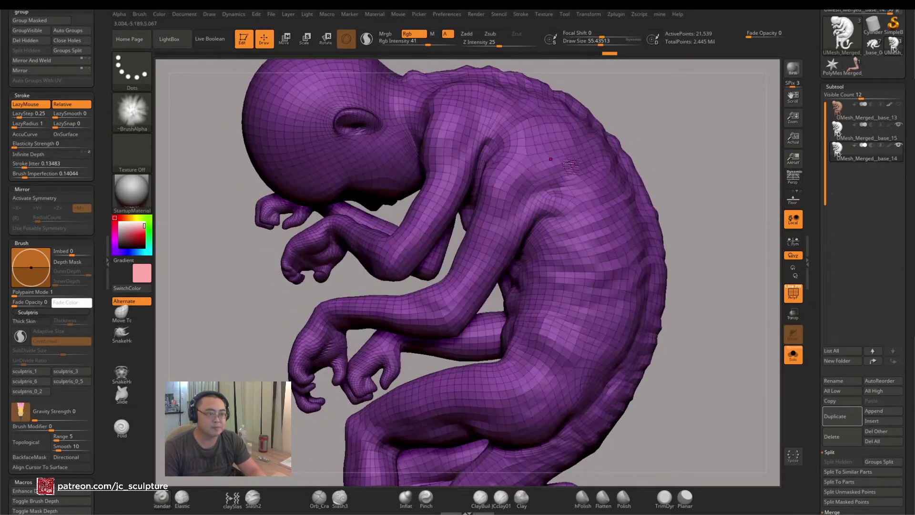
mouse_move(723, 259)
mouse_down()
mouse_move(678, 244)
mouse_move(691, 245)
mouse_up()
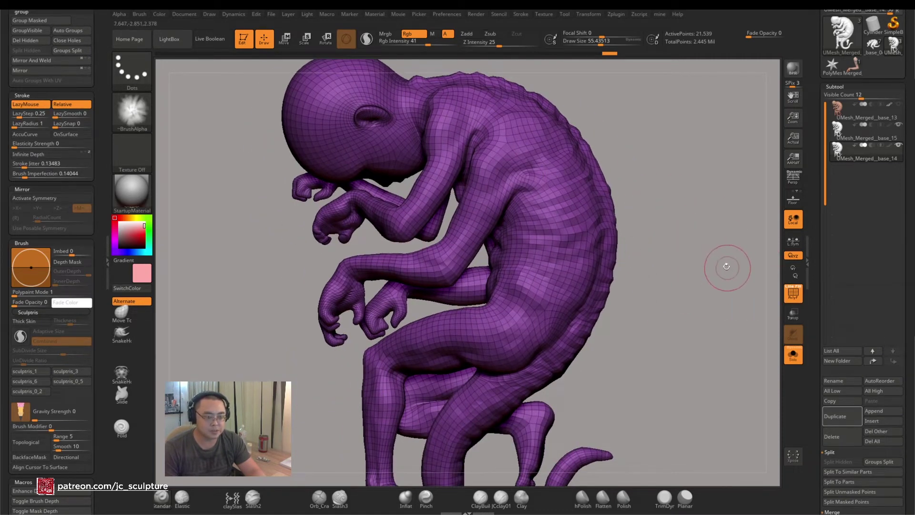
click(794, 294)
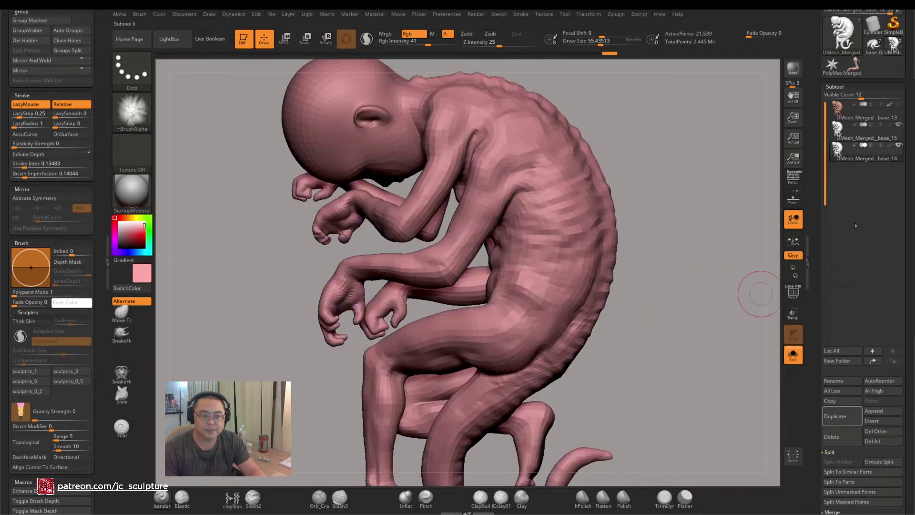
click(890, 138)
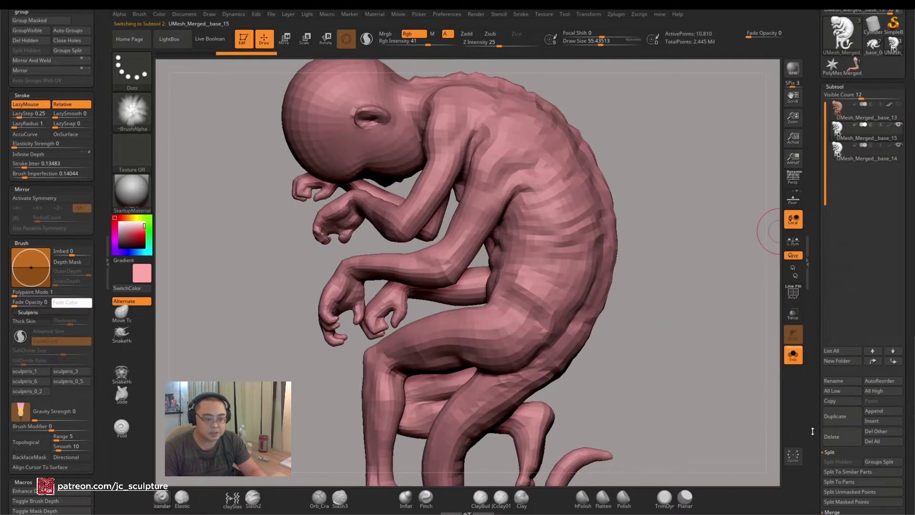
click(834, 441)
click(766, 456)
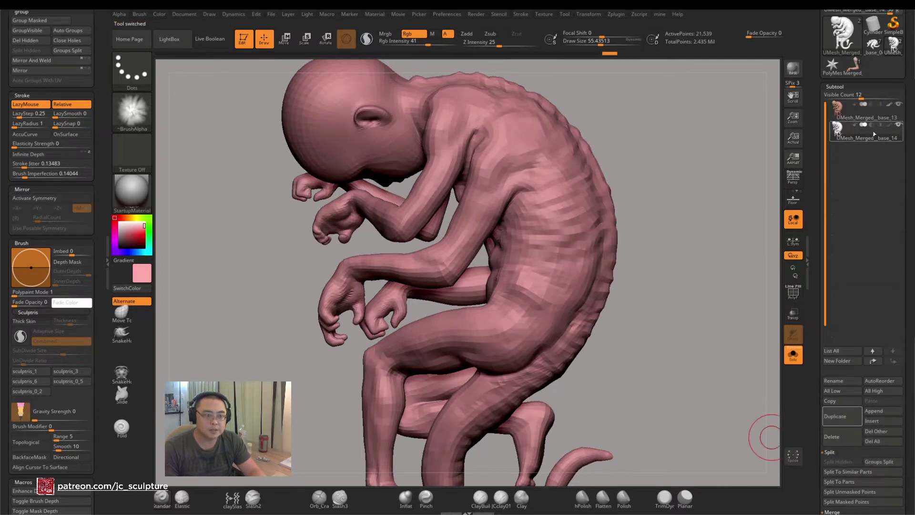
Make the original subtool UMesh_Merged_base_13 visible and project its detail and polypaint onto UMesh_Merged_base_14
click(853, 114)
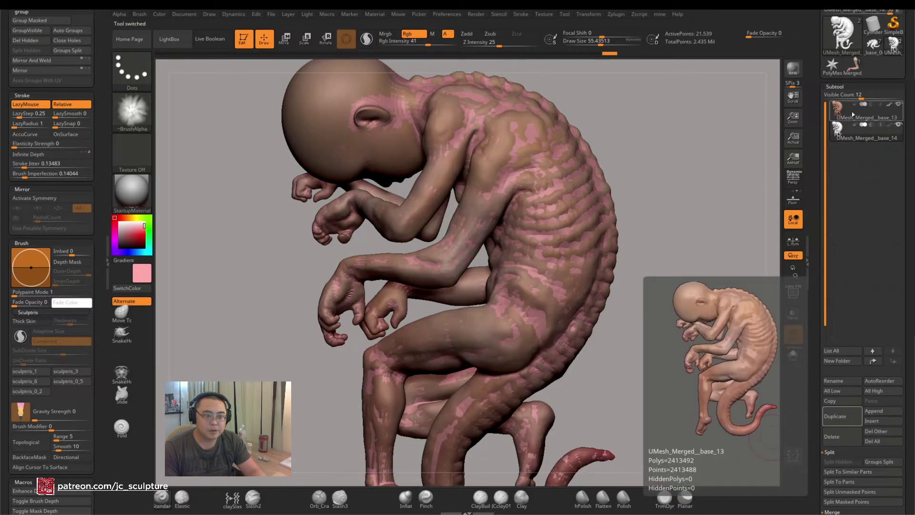
click(794, 357)
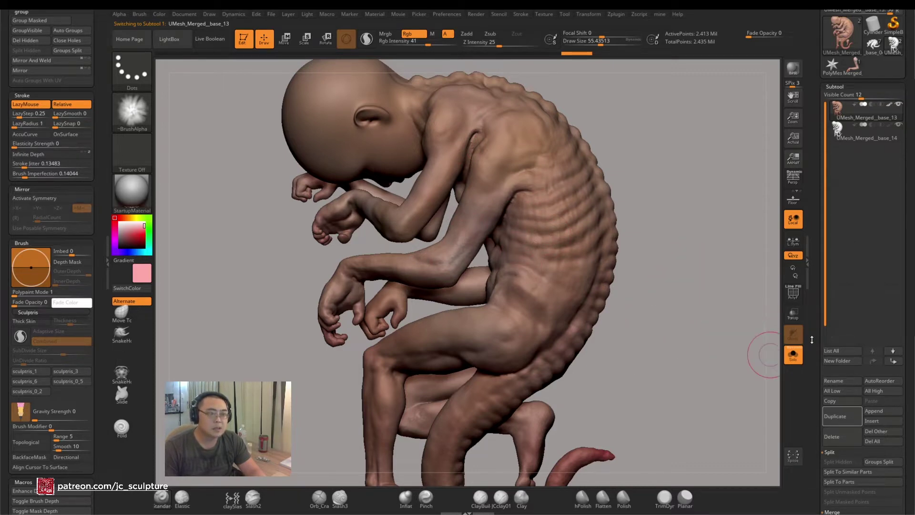
click(870, 137)
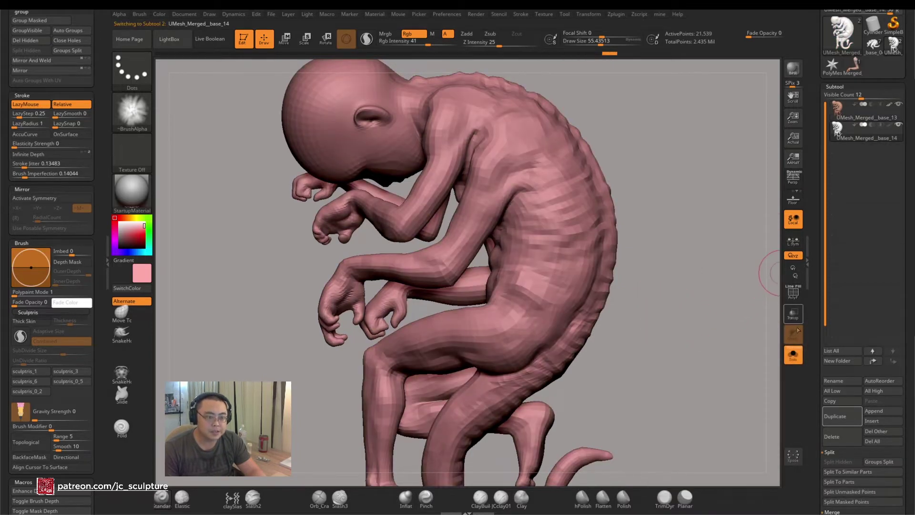
drag(804, 308, 809, 237)
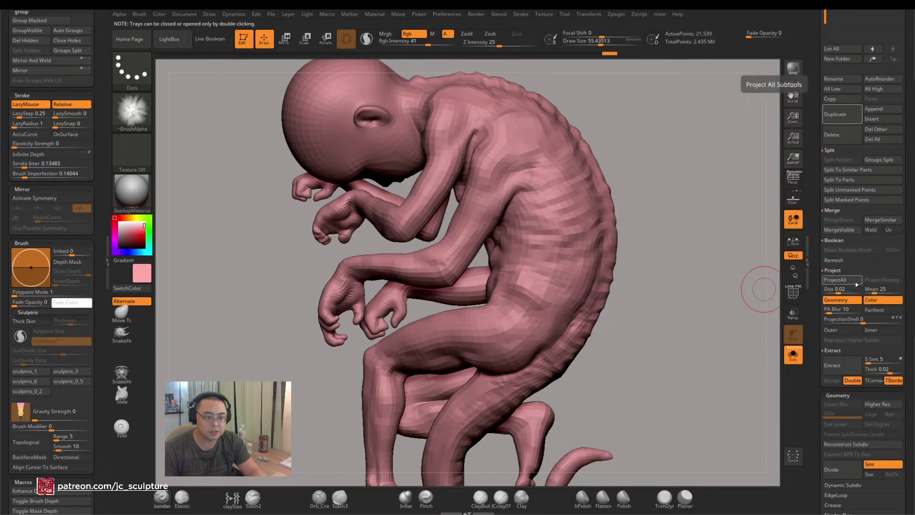
click(842, 279)
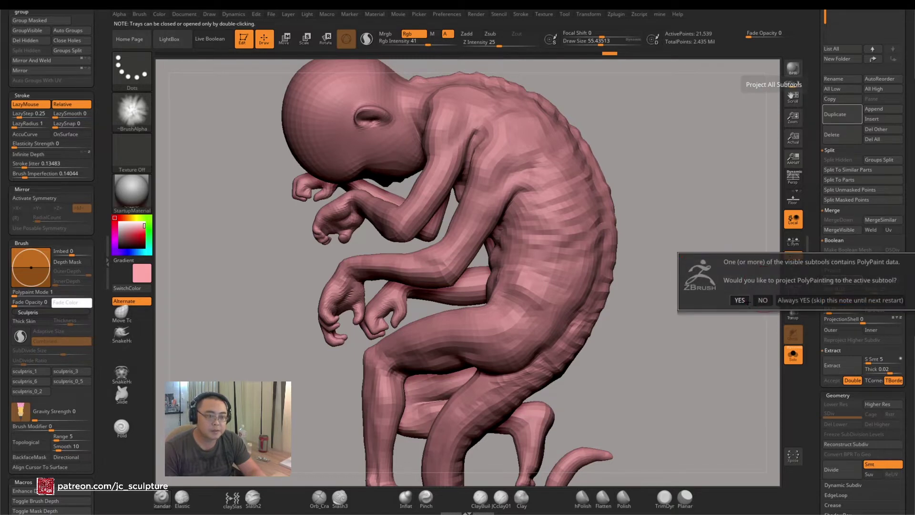
click(740, 300)
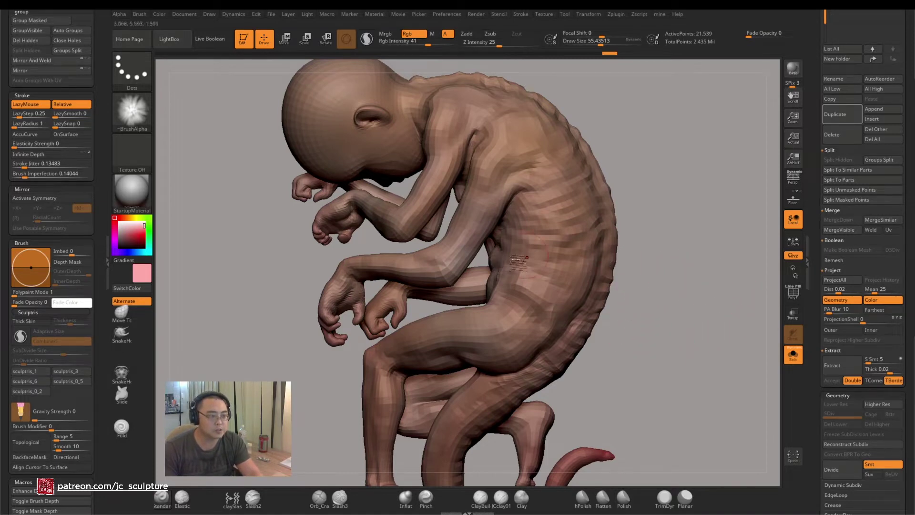
Divide the remeshed creature to subdivision level 2 and project the original's detail onto it with ProjectAll
key(d)
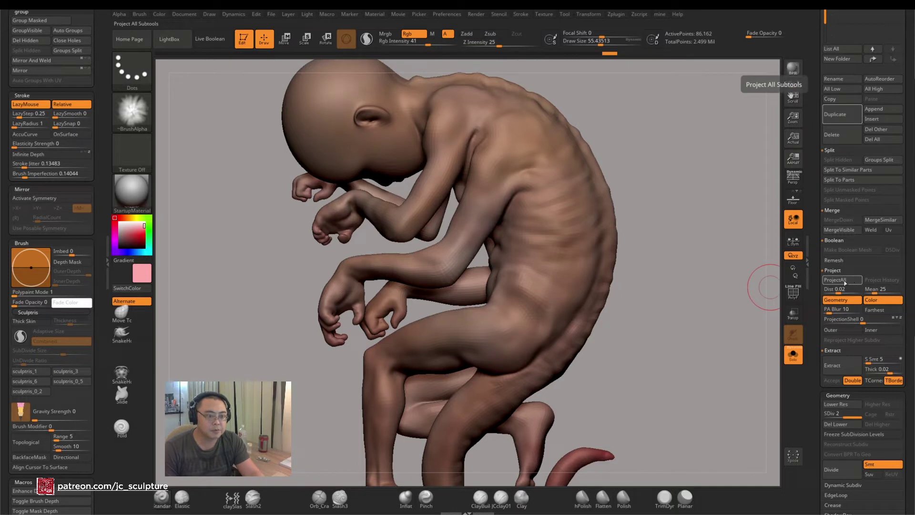
click(842, 280)
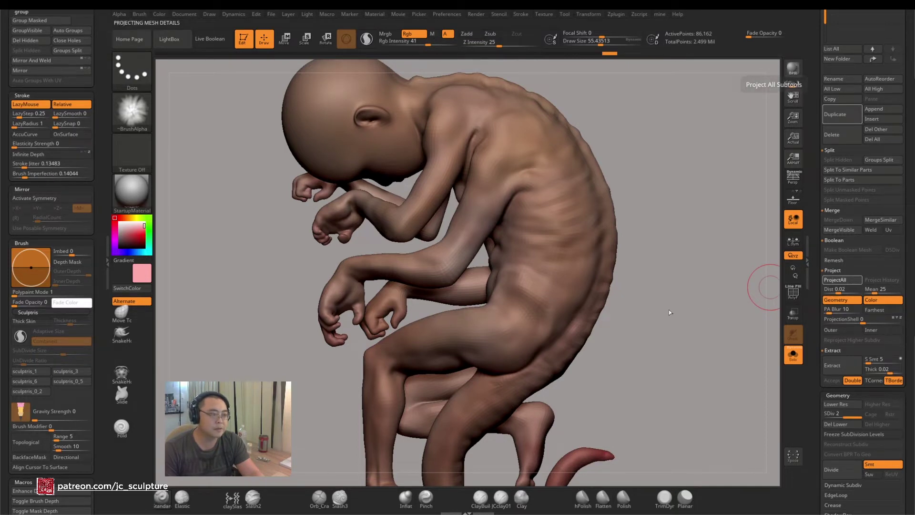
mouse_move(695, 331)
mouse_down()
mouse_move(661, 352)
mouse_move(725, 329)
mouse_move(725, 342)
mouse_move(737, 323)
mouse_move(710, 312)
mouse_move(680, 342)
mouse_move(740, 266)
mouse_move(735, 298)
mouse_move(717, 309)
mouse_move(713, 330)
mouse_move(663, 333)
mouse_move(691, 306)
mouse_move(708, 307)
mouse_move(677, 278)
mouse_move(654, 327)
mouse_move(646, 316)
mouse_move(714, 336)
mouse_move(704, 312)
mouse_move(736, 292)
mouse_up()
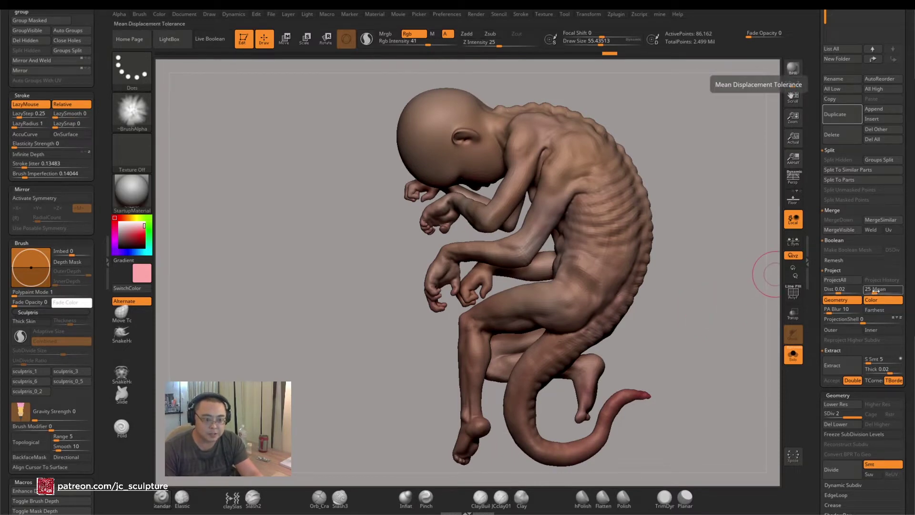
Divide the creature to subdivision level 3, run ProjectAll again, and inspect the head and back
key(ctrl+d)
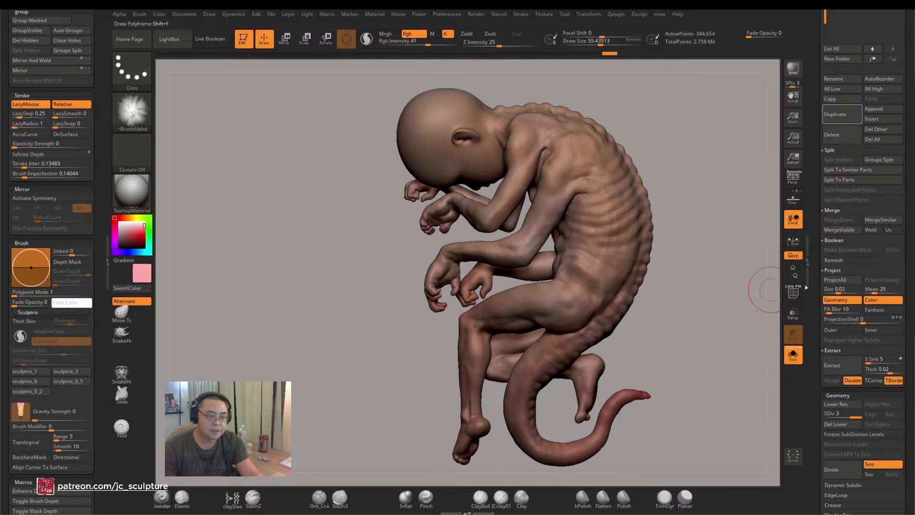
click(843, 280)
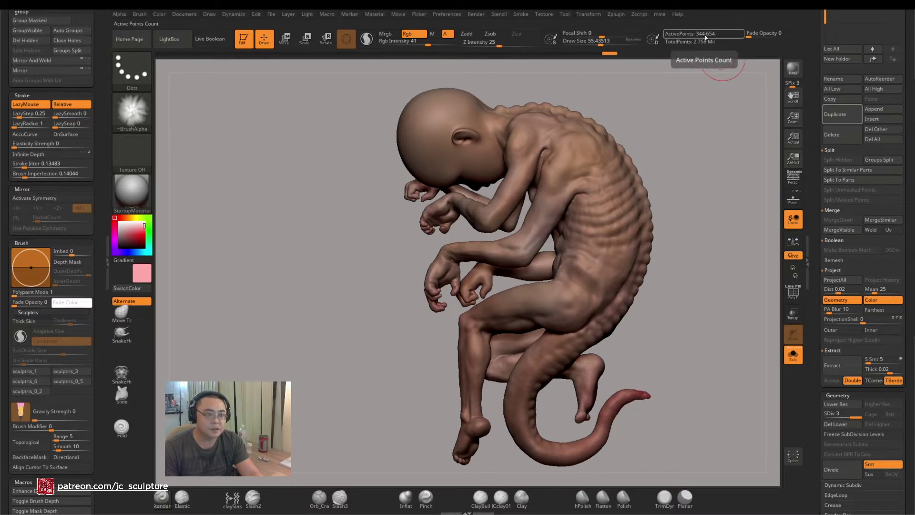
mouse_move(714, 221)
mouse_down()
mouse_move(660, 213)
mouse_move(682, 229)
mouse_move(664, 227)
mouse_up()
key(1)
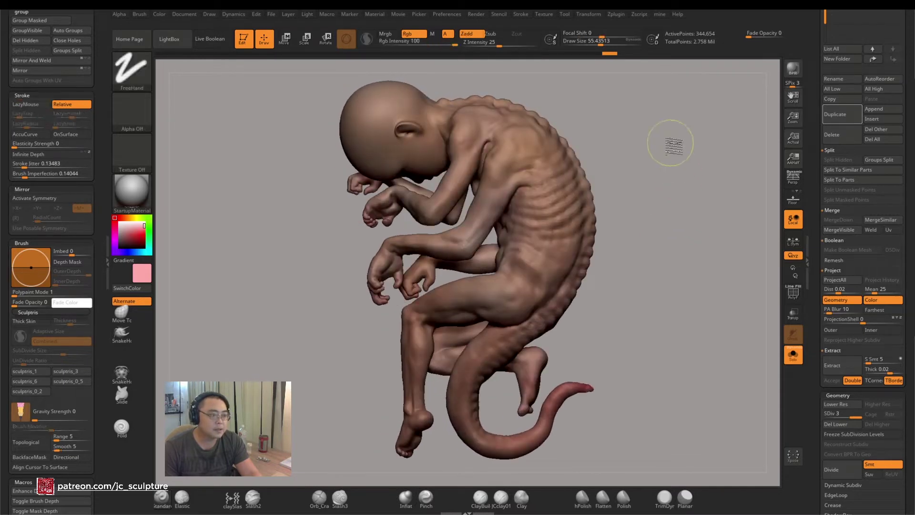
alt+drag(670, 143, 693, 199)
key(1)
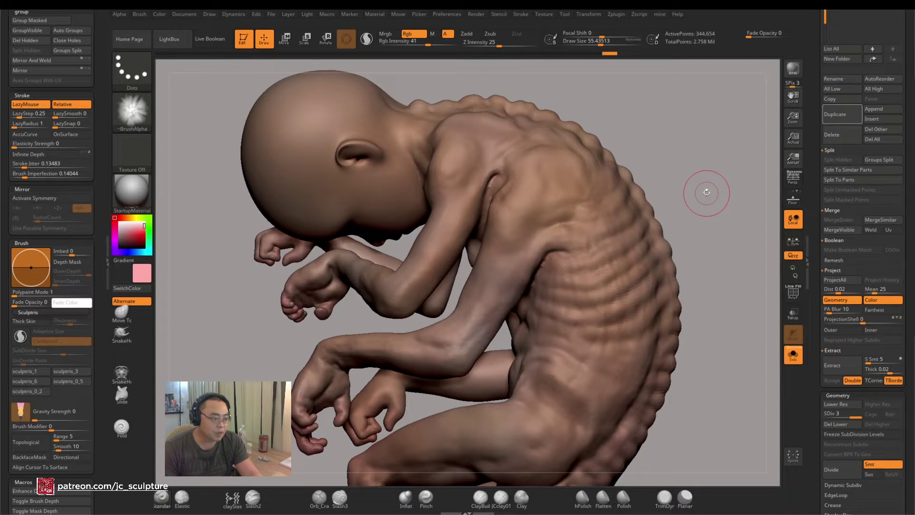
Divide the creature to subdivision level 4, project all detail again, and check the body from several angles
key(ctrl+d)
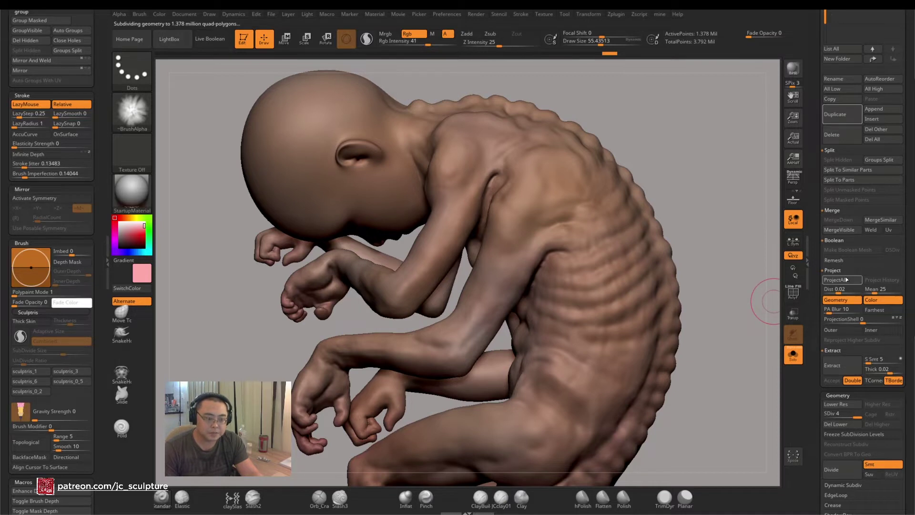
click(845, 280)
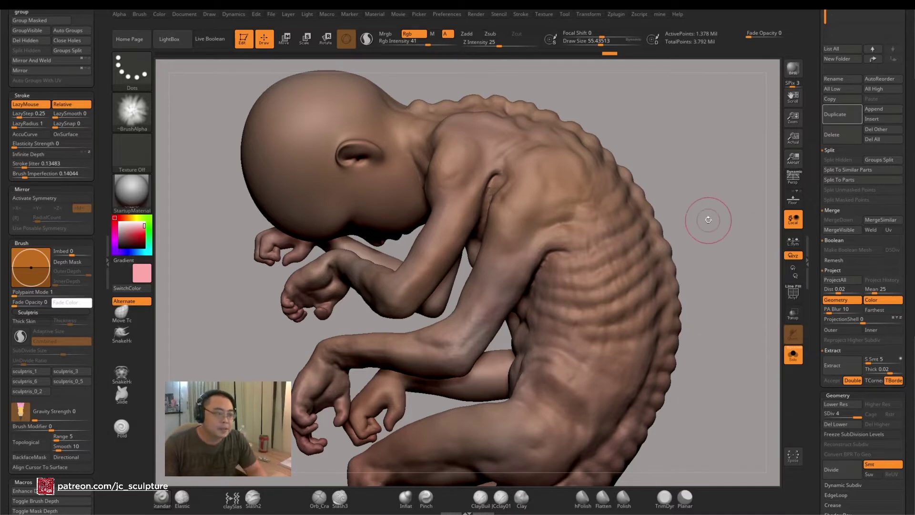
mouse_move(706, 217)
mouse_down()
mouse_move(720, 217)
mouse_move(738, 188)
mouse_up()
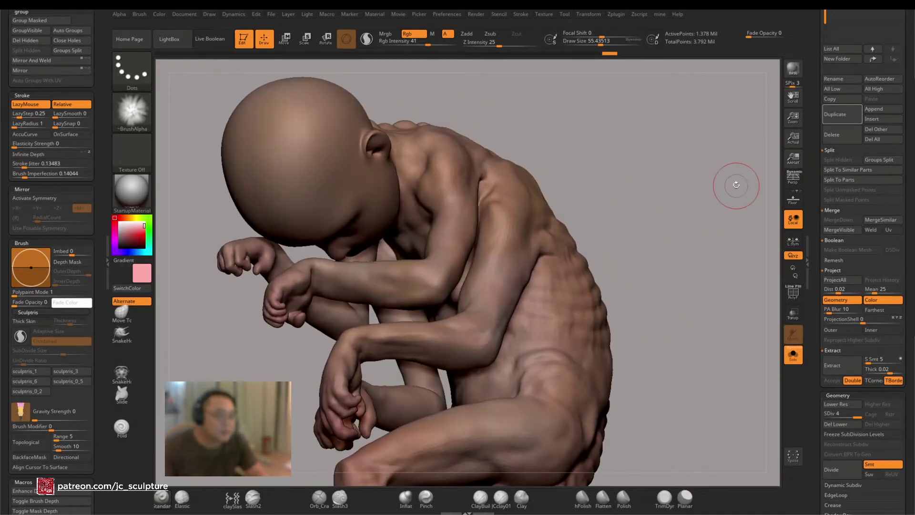
mouse_move(681, 253)
mouse_down()
mouse_move(687, 204)
mouse_move(713, 208)
mouse_move(664, 250)
mouse_move(699, 272)
mouse_move(700, 307)
mouse_move(690, 311)
mouse_up()
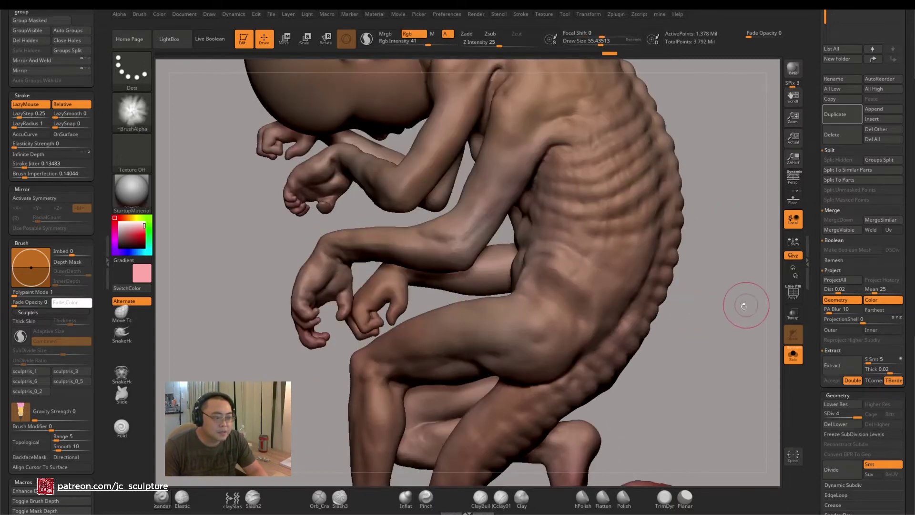
drag(748, 305, 746, 305)
mouse_move(756, 266)
mouse_down()
mouse_move(711, 241)
mouse_move(701, 249)
mouse_move(706, 243)
mouse_move(650, 216)
mouse_move(750, 259)
mouse_up()
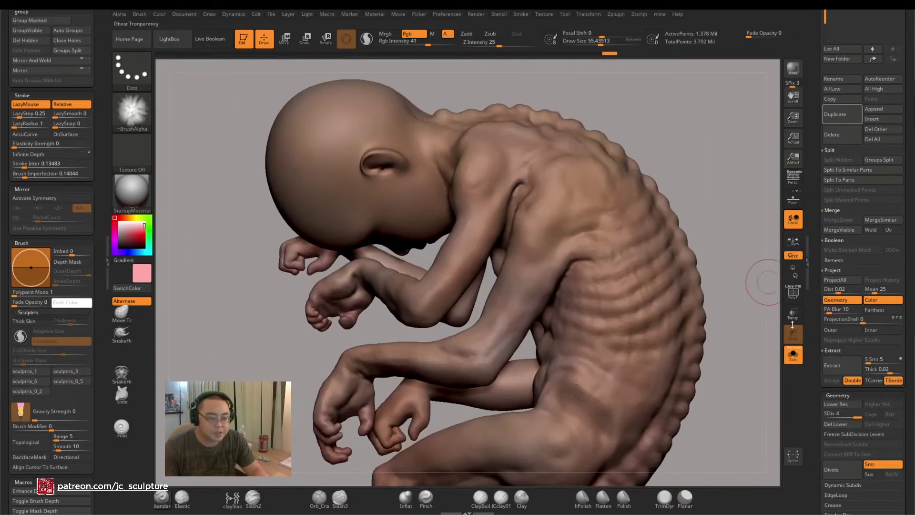
Alternate repeatedly between subtools UMesh_Merged_base_13 and UMesh_Merged_base_14 to compare the original with the projected mesh, ending on UMesh_Merged_base_14
key(Up)
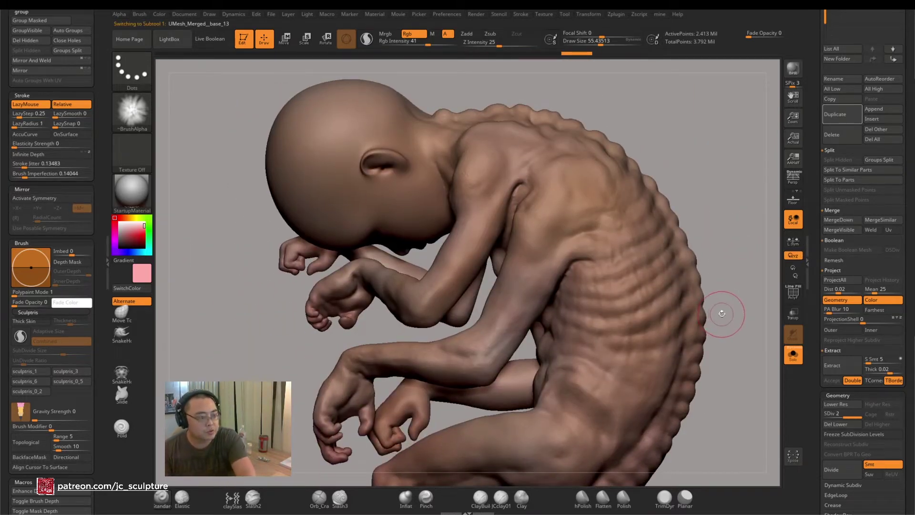
key(Down)
key(Up)
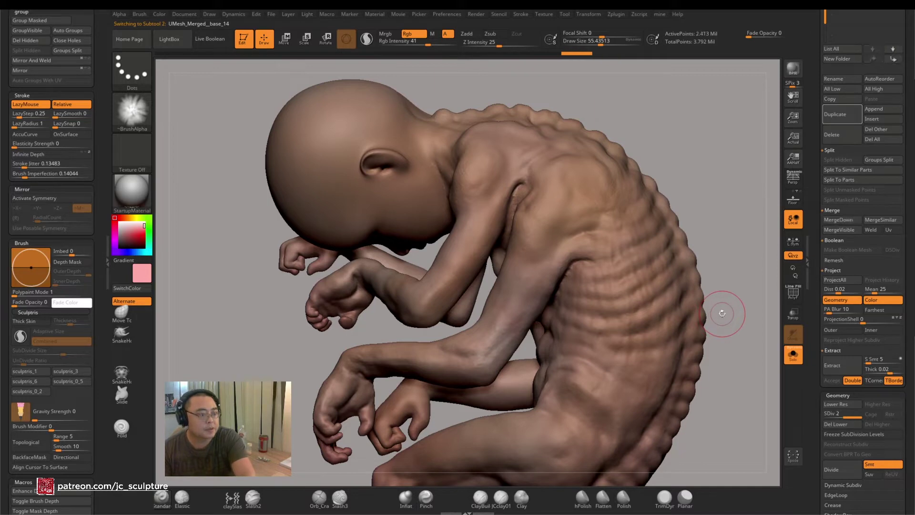
key(Down)
key(Up)
key(Down)
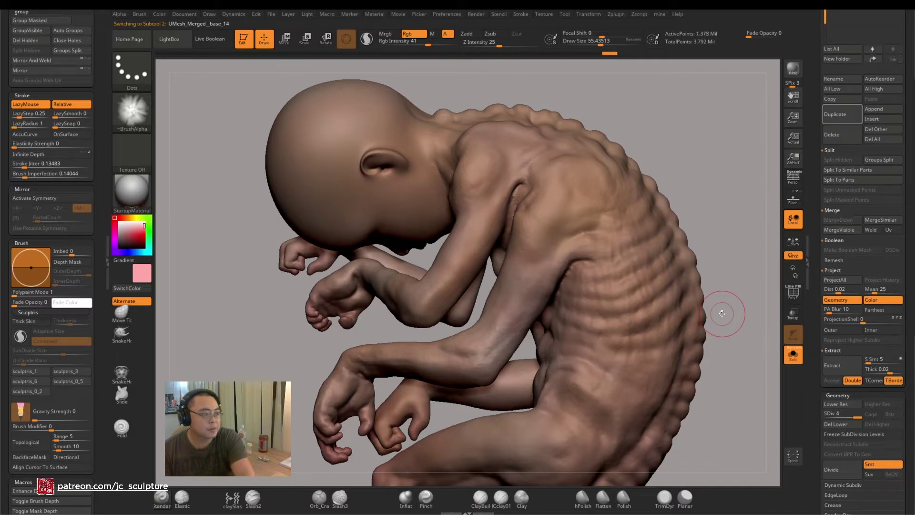
key(Up)
key(Down)
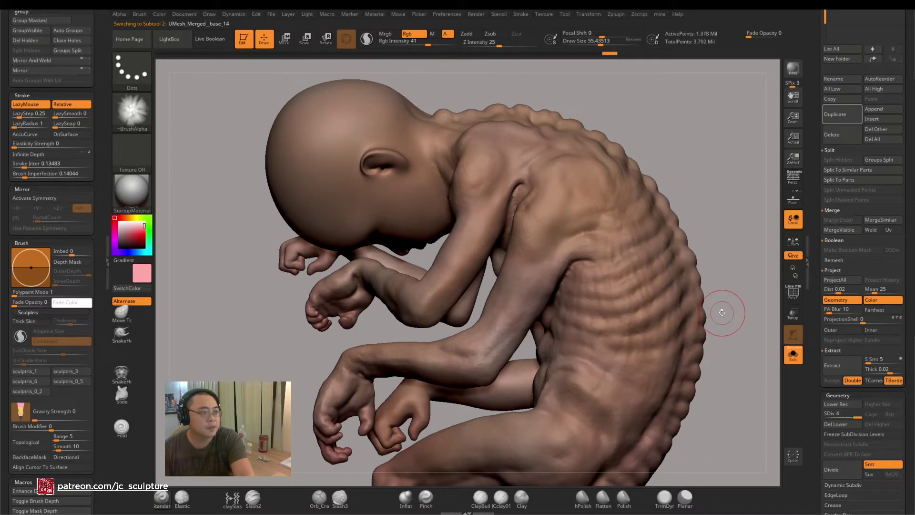
key(Up)
key(Down)
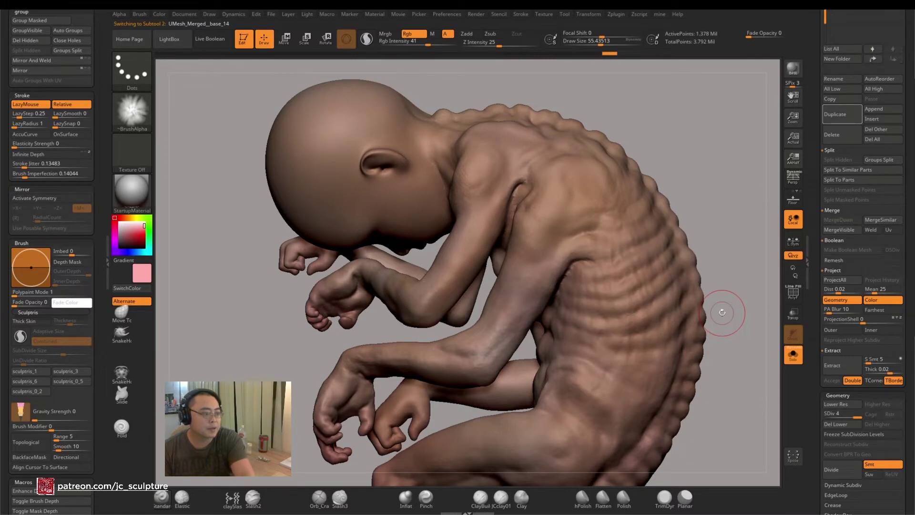
Apply a Contrast deformation of 80 to UMesh_Merged_base_14 to accentuate its sculpted detail, and inspect the arms up close
drag(759, 349, 769, 322)
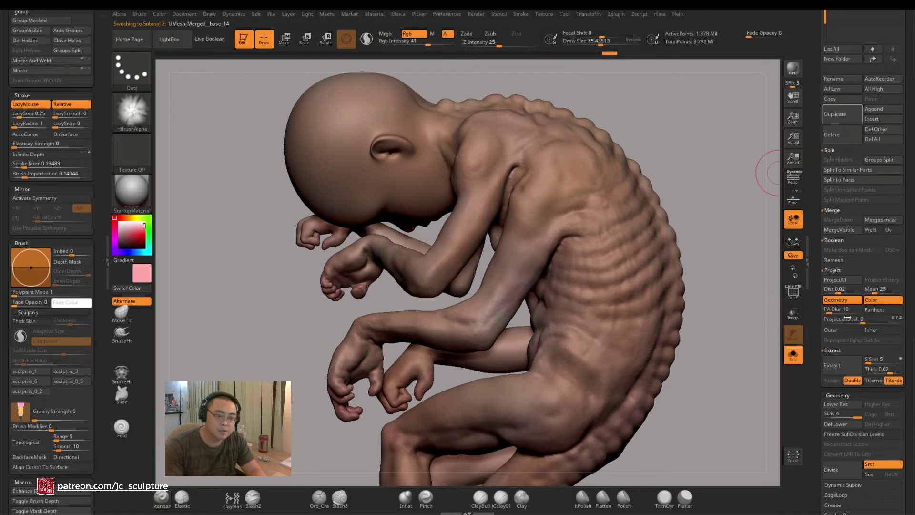
scroll(817, 351, down, 10)
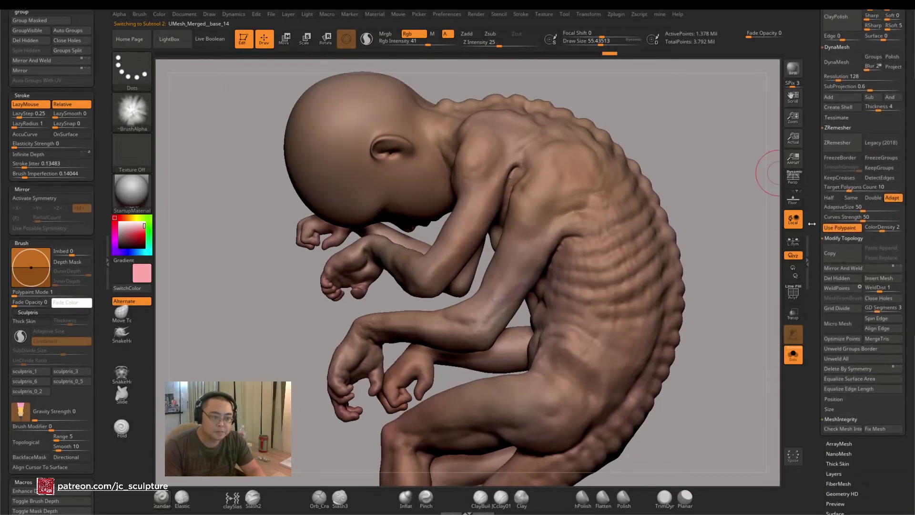
scroll(818, 252, down, 5)
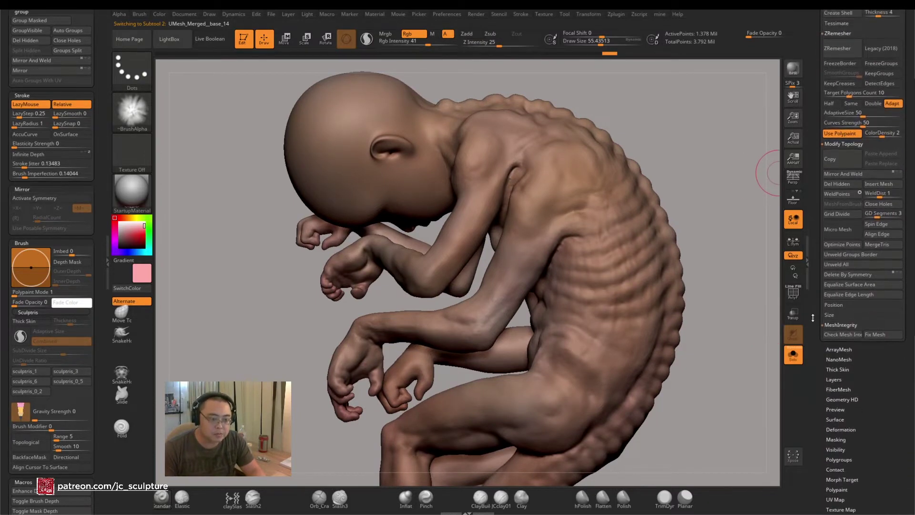
click(844, 256)
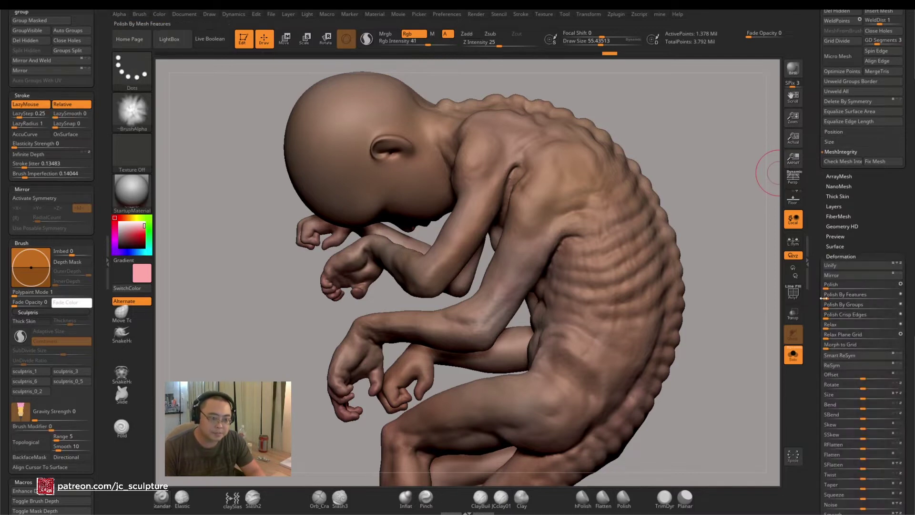
scroll(816, 343, down, 5)
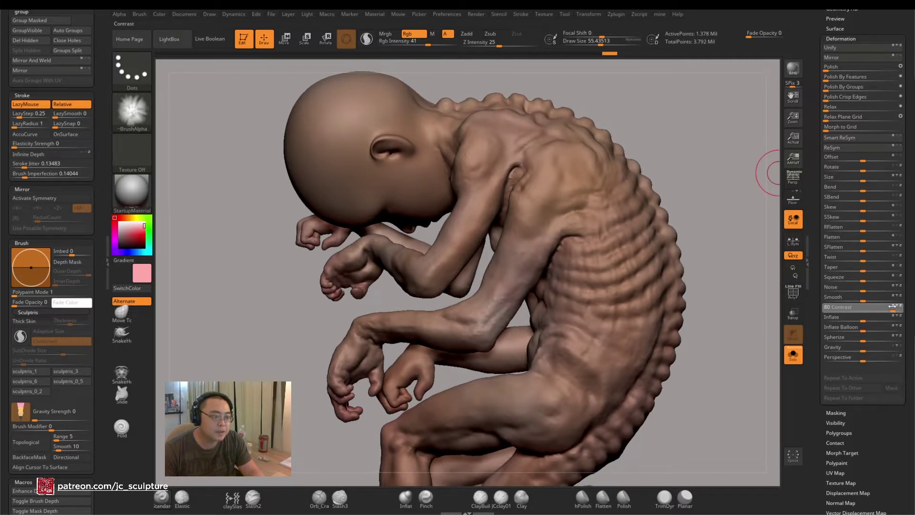
mouse_move(680, 409)
alt+mouse_down()
mouse_move(684, 382)
mouse_move(702, 392)
mouse_move(697, 377)
alt+mouse_up()
mouse_move(544, 267)
ctrl+right_down()
mouse_move(537, 300)
mouse_move(550, 307)
mouse_move(558, 298)
mouse_move(534, 341)
mouse_move(555, 286)
mouse_move(553, 343)
ctrl+right_up()
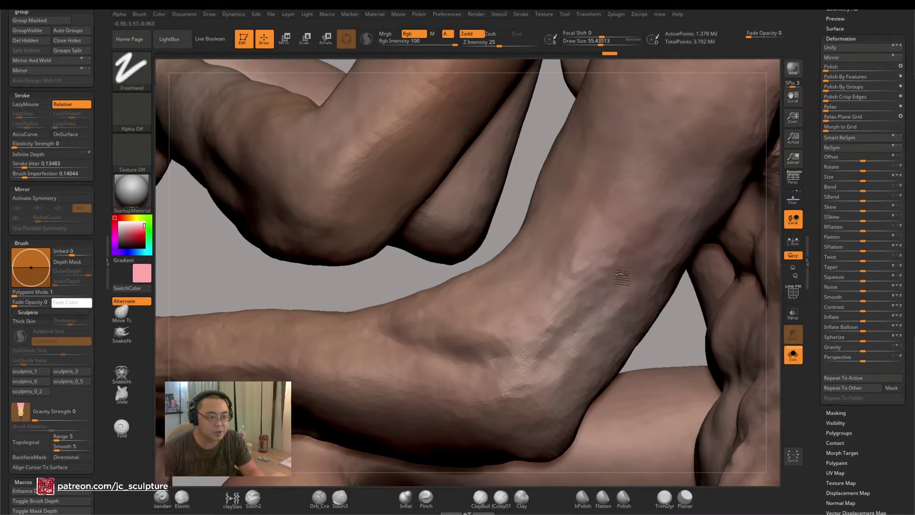
right_drag(601, 279, 757, 277)
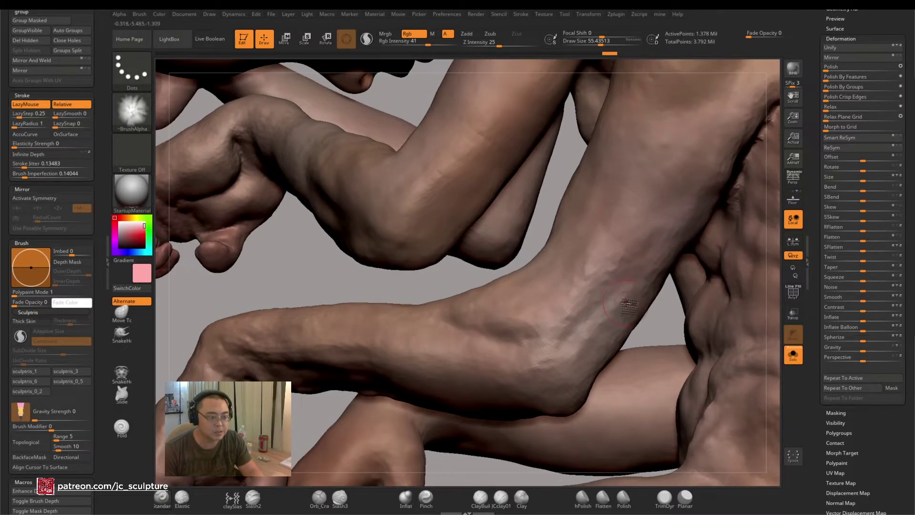
Divide the creature to subdivision level 5 and inspect the head, arms and ribbed back from several angles
ctrl+right_drag(629, 308, 419, 351)
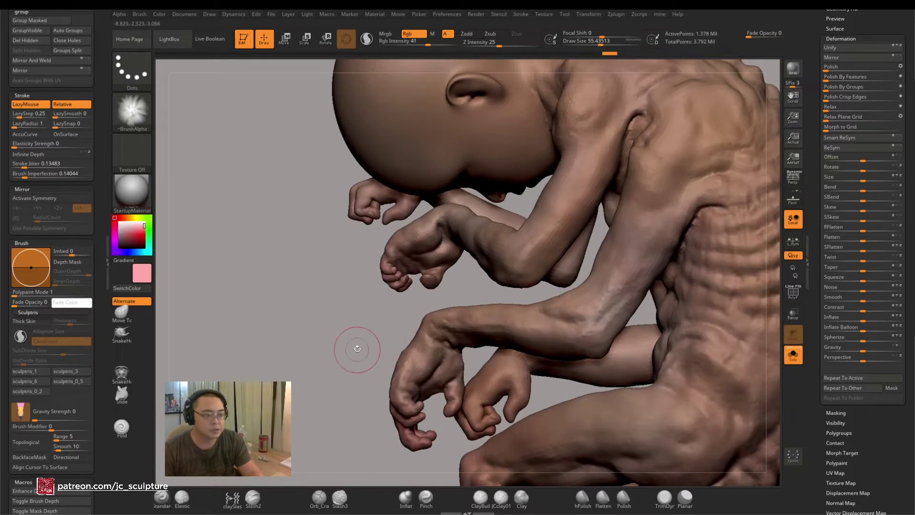
key(ctrl+d)
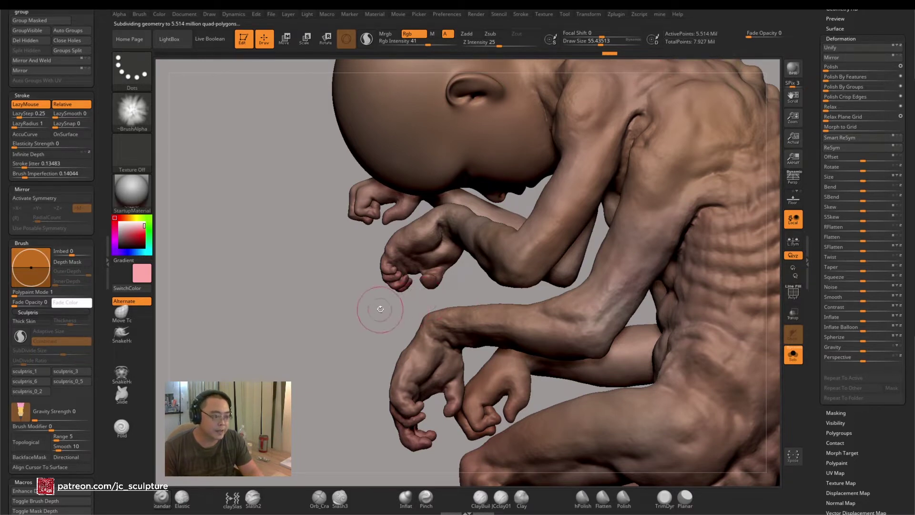
mouse_move(382, 311)
mouse_down()
mouse_move(429, 306)
mouse_move(467, 314)
mouse_move(510, 374)
mouse_move(513, 363)
mouse_up()
key(b)
key(shift)
right_drag(513, 363, 481, 336)
key(shift)
key(shift)
key(shift)
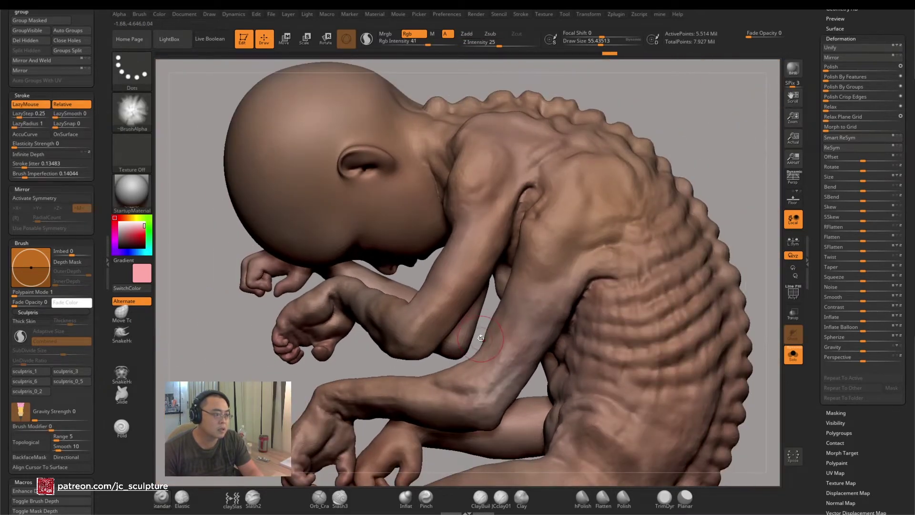
right_drag(709, 157, 533, 276)
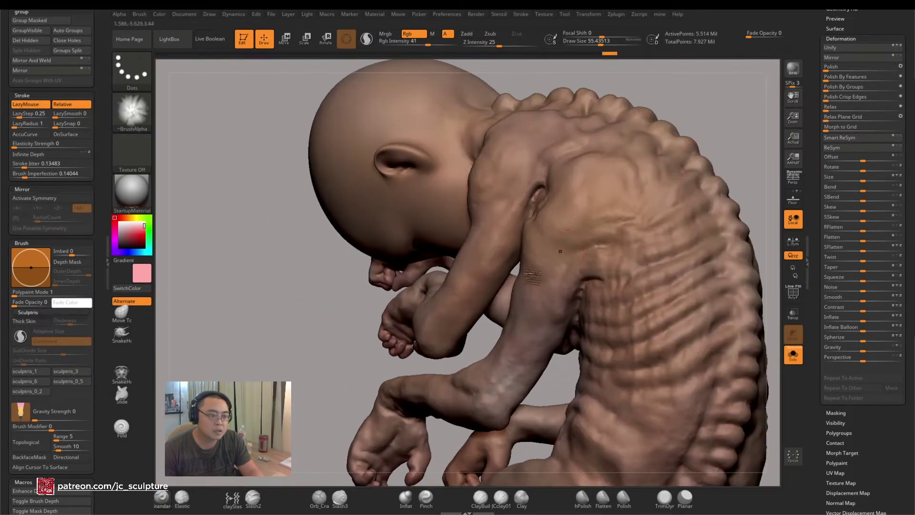
mouse_move(295, 414)
right_down()
mouse_move(308, 414)
mouse_move(316, 357)
mouse_move(369, 343)
mouse_move(316, 445)
mouse_move(254, 379)
right_up()
right_drag(297, 403, 283, 441)
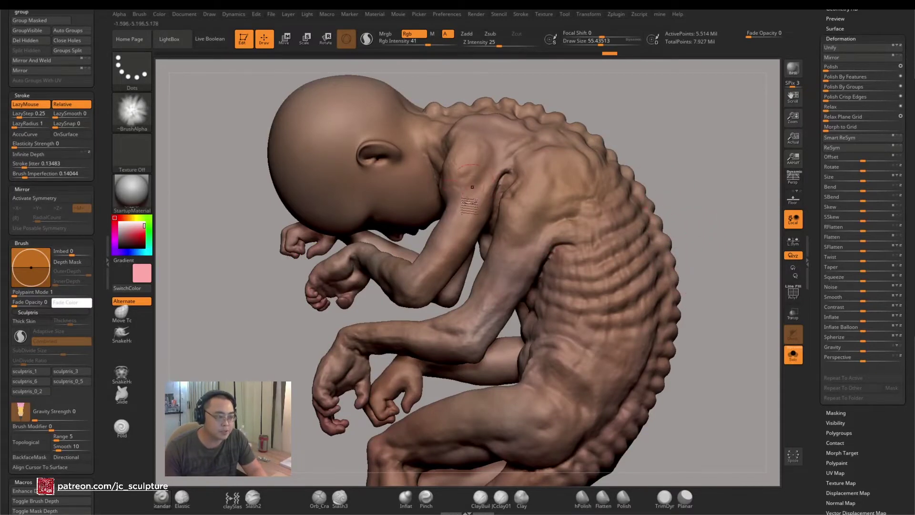
Step the creature down to its lowest subdivision level and turn on the PolyFrame wireframe to show the base topology
key(shift+d)
key(shift+d)
key(shift+d)
key(shift+d)
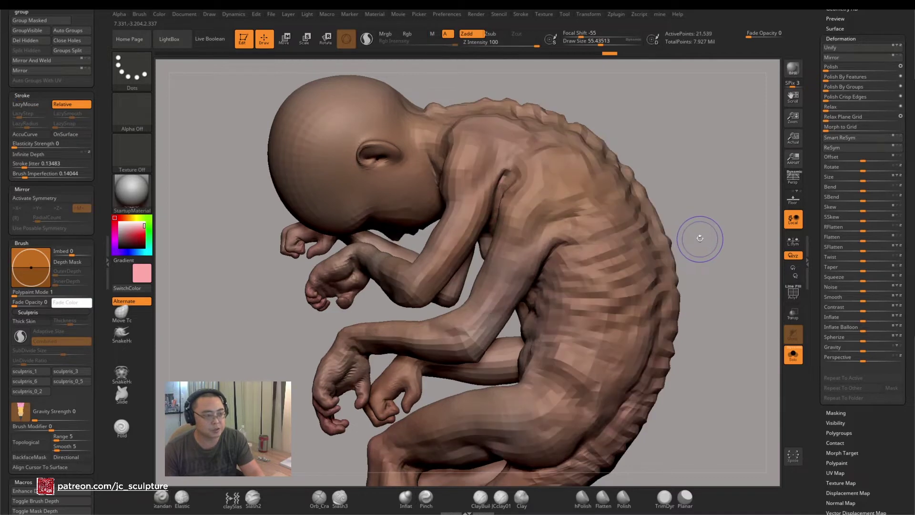
drag(682, 200, 794, 285)
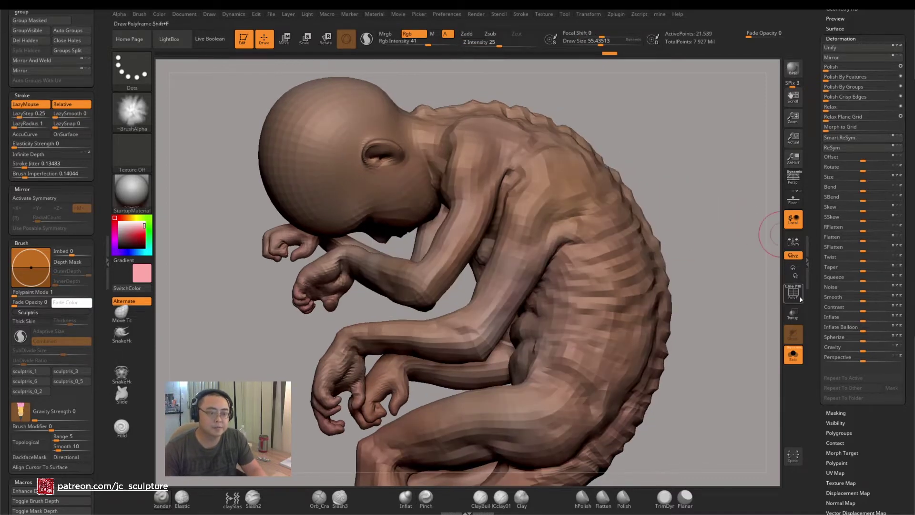
click(800, 296)
mouse_move(673, 276)
mouse_down()
mouse_move(678, 239)
mouse_move(664, 225)
mouse_move(684, 233)
mouse_up()
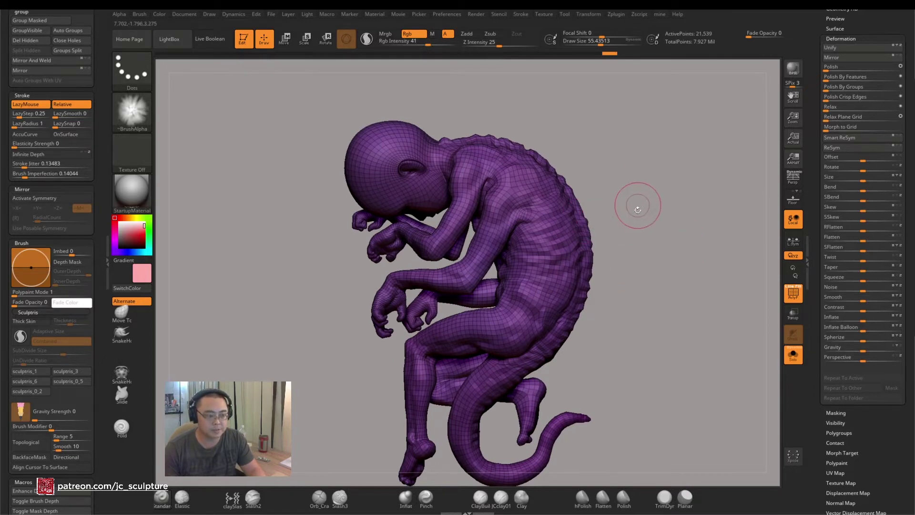
Save the project in the sleeper folder
ctrl+right_drag(668, 186, 679, 199)
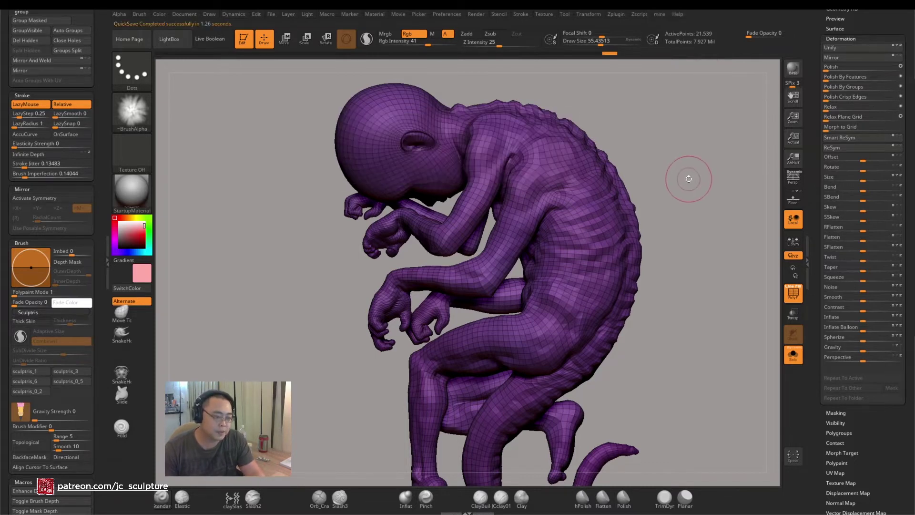
key(ctrl+s)
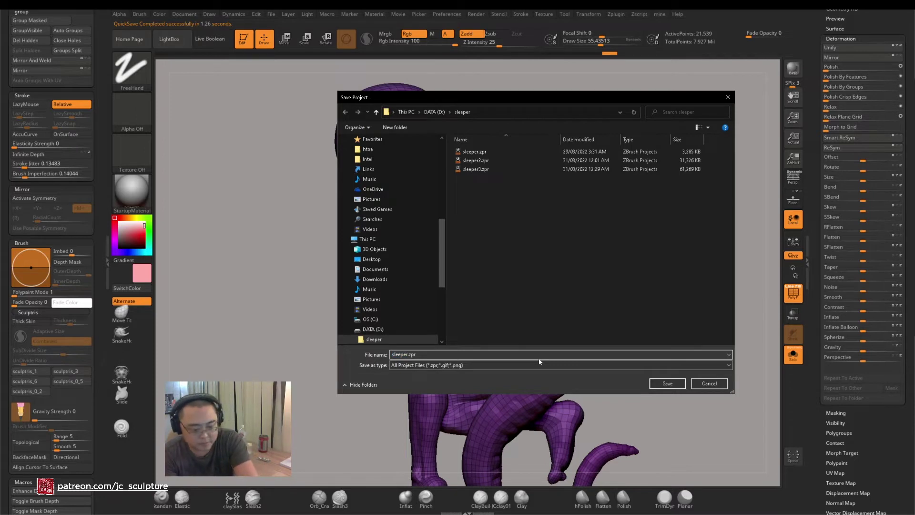
key(Return)
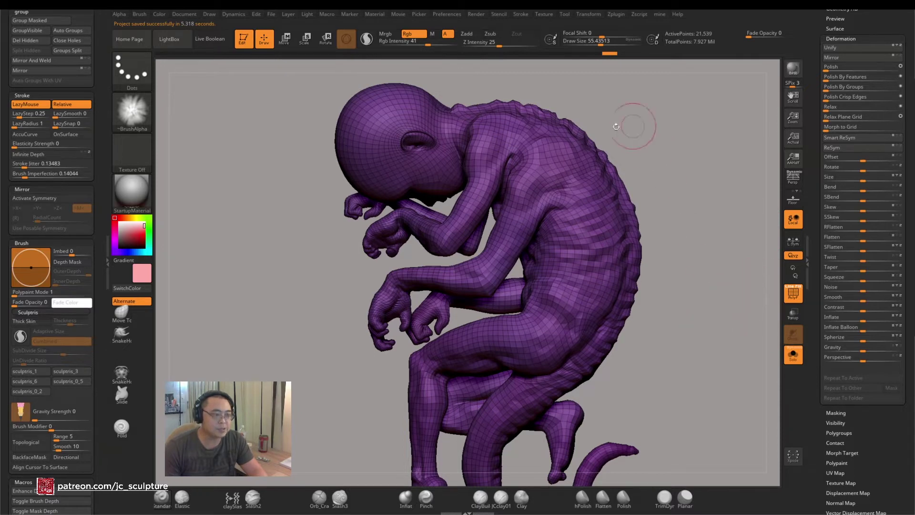
Examine the lowest subdivision level of the whole body with the wireframe alternately hidden and shown
scroll(832, 207, up, 10)
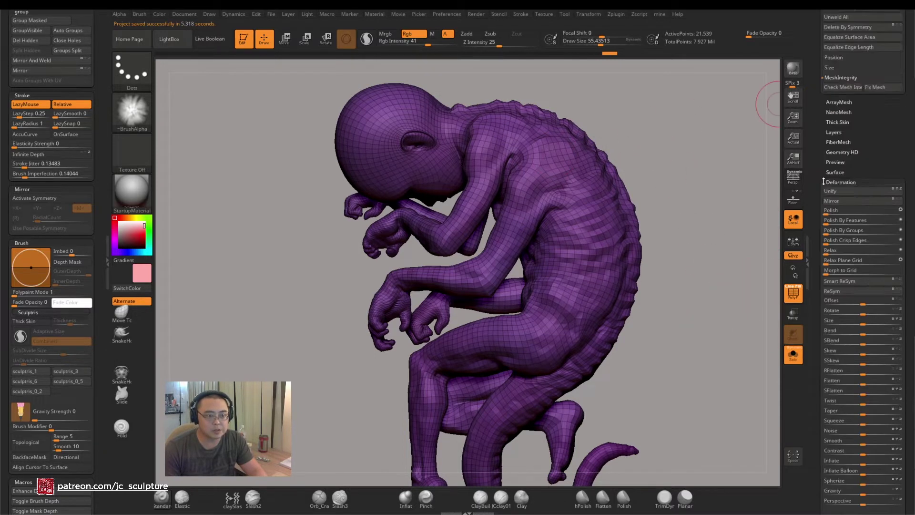
scroll(832, 208, up, 10)
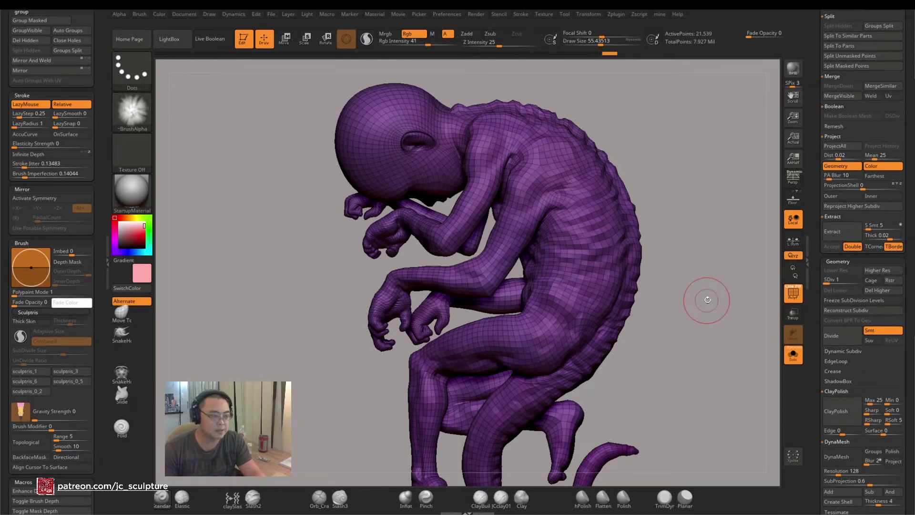
click(793, 292)
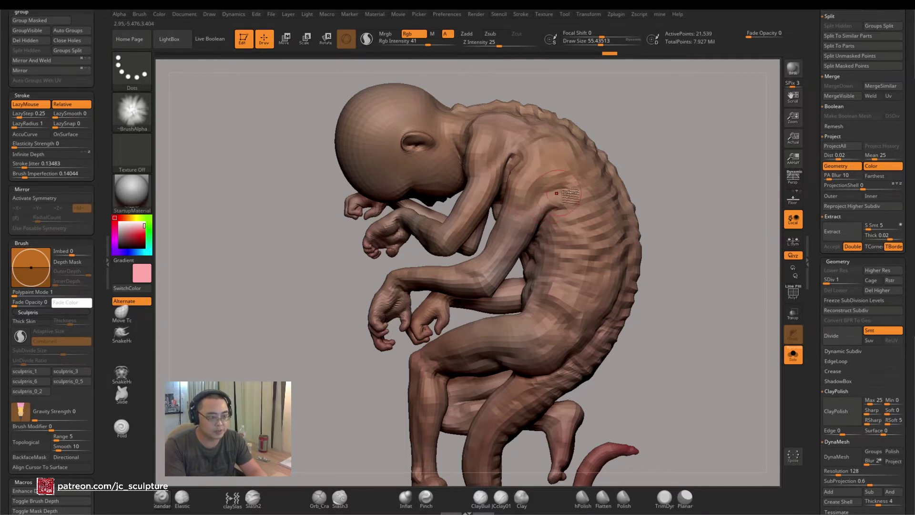
mouse_move(658, 262)
mouse_down()
mouse_move(665, 248)
mouse_move(667, 271)
mouse_up()
key(s)
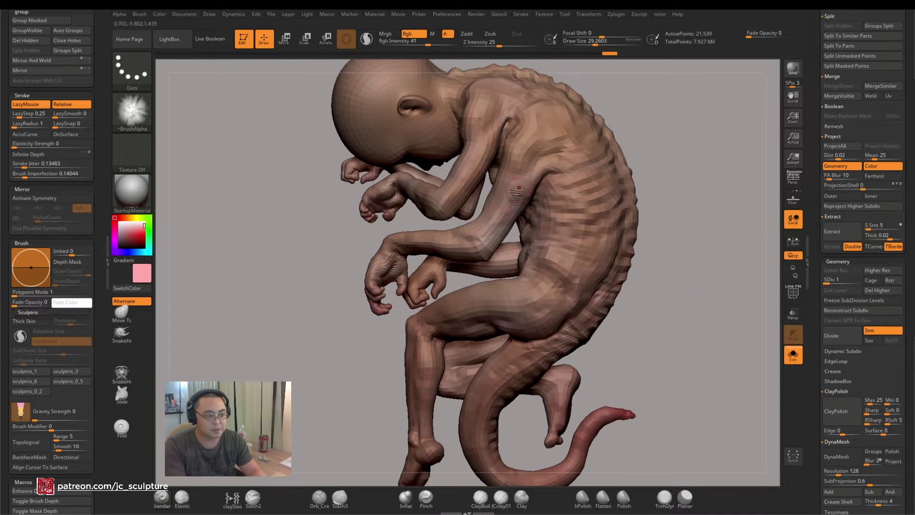
alt+drag(686, 253, 676, 293)
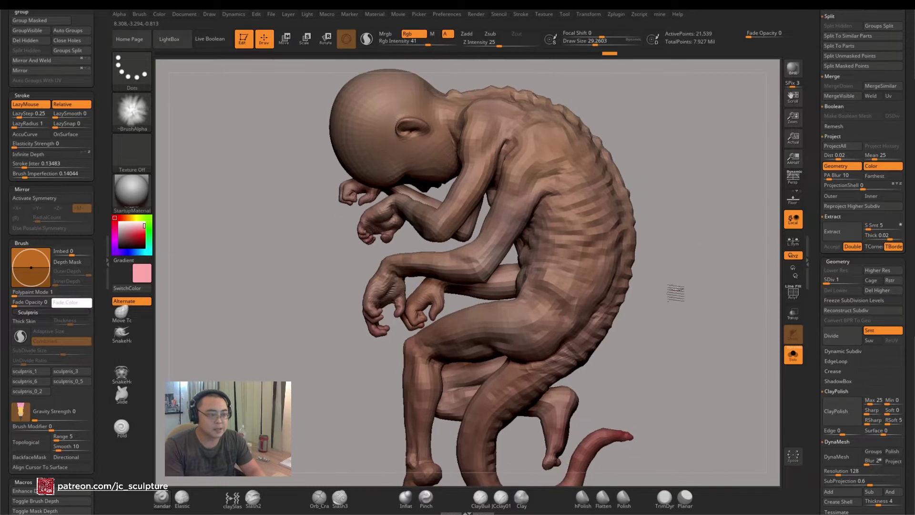
key(shift+f)
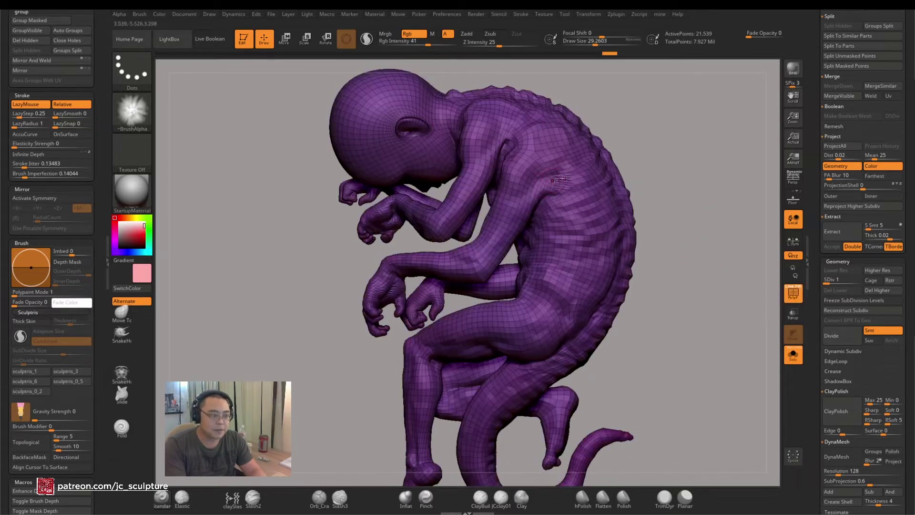
click(786, 292)
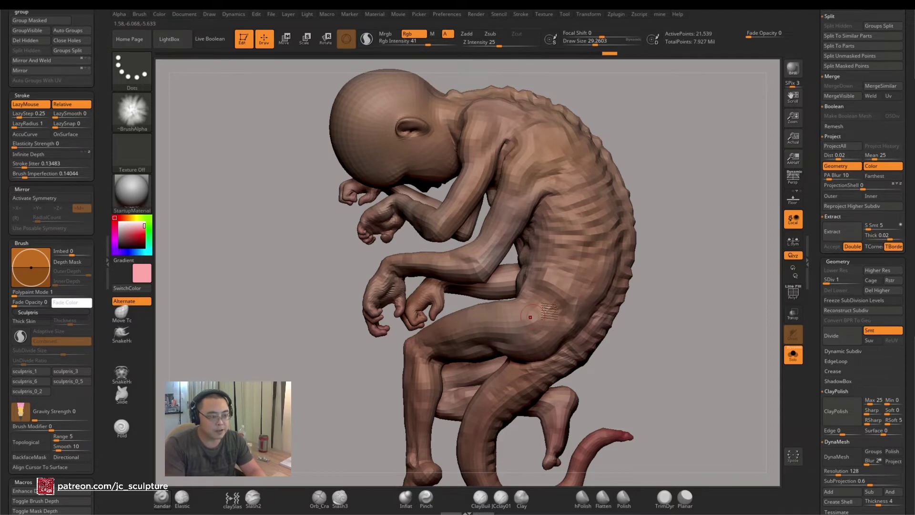
key(d)
key(shift+d)
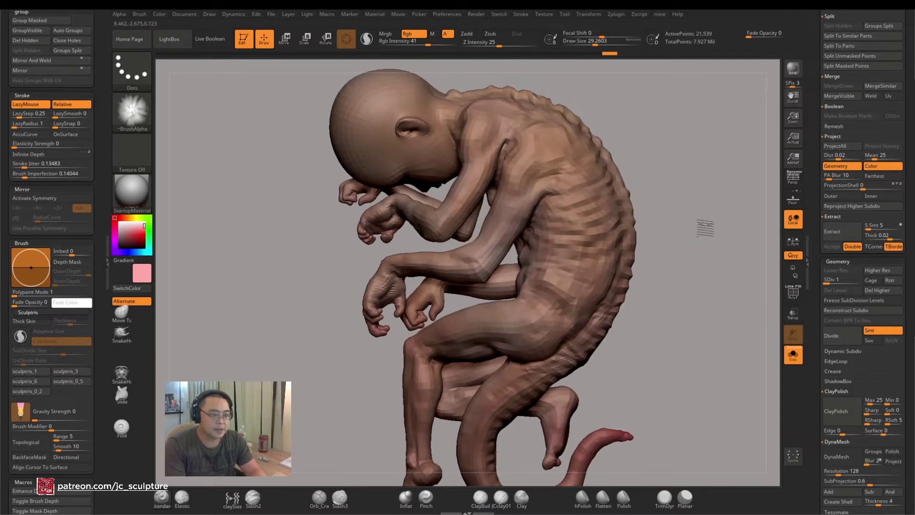
drag(701, 224, 695, 200)
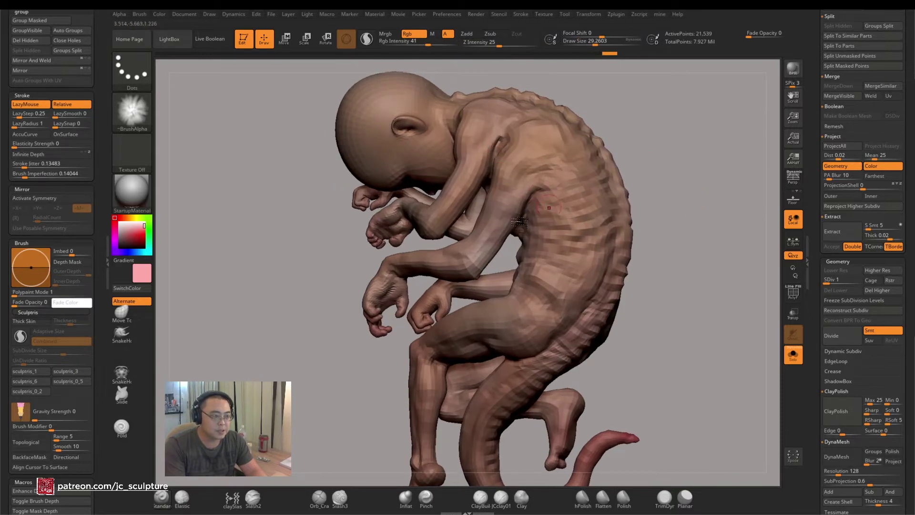
mouse_move(695, 215)
mouse_down()
mouse_move(693, 276)
mouse_move(524, 363)
mouse_up()
mouse_move(673, 305)
mouse_down()
mouse_move(719, 311)
mouse_move(566, 364)
mouse_move(662, 288)
mouse_move(651, 259)
mouse_move(663, 231)
mouse_up()
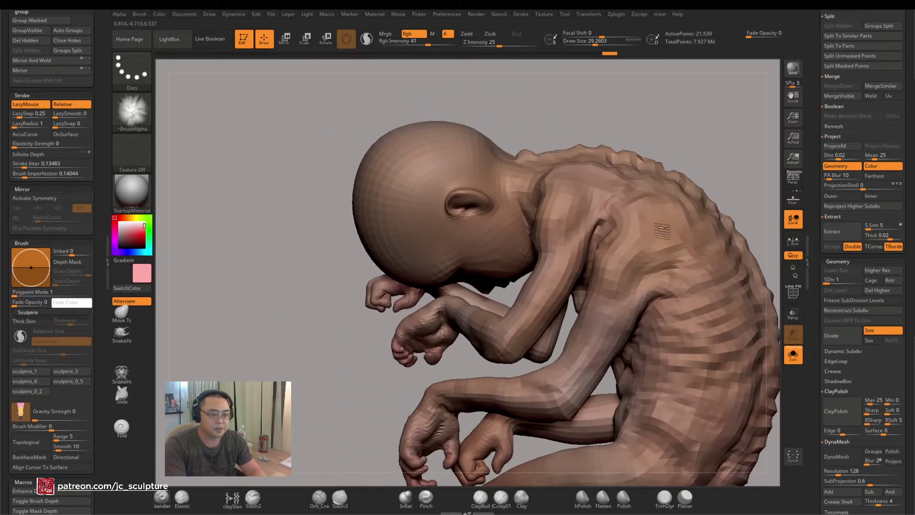
Show the wireframe, hide one polygon loop around the neck to check the edge flow, and restore the full mesh
click(794, 295)
ctrl+right_drag(494, 165, 525, 206)
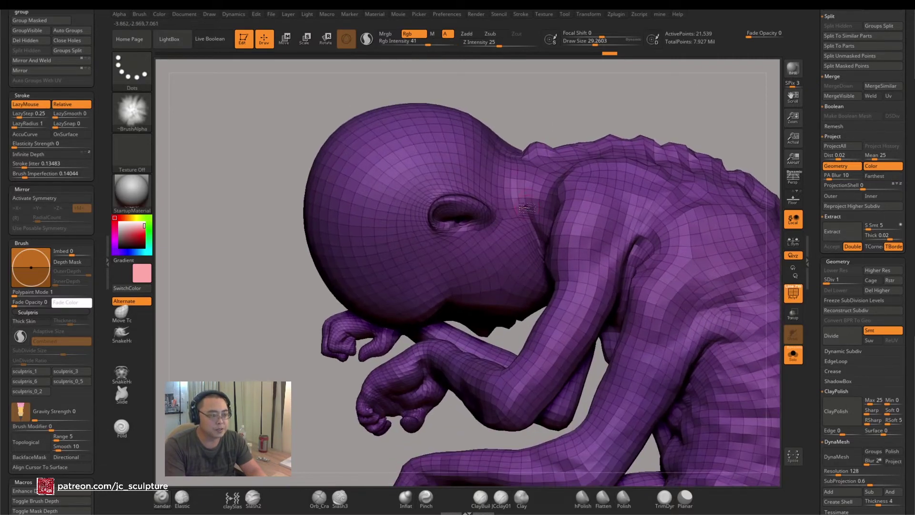
key(s)
click(519, 205)
key(ctrl+shift)
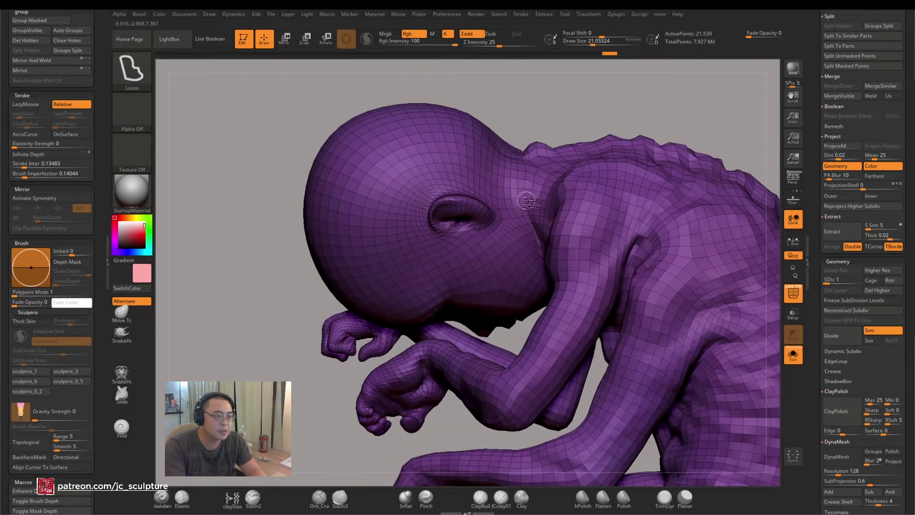
mouse_move(653, 101)
mouse_down()
mouse_move(613, 99)
mouse_move(611, 90)
mouse_move(500, 167)
mouse_up()
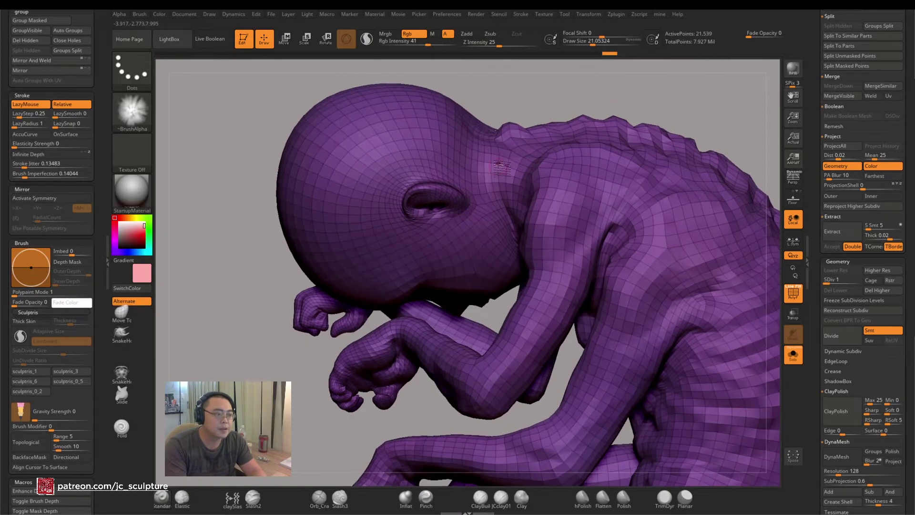
key(ctrl+shift)
ctrl+shift+click(499, 176)
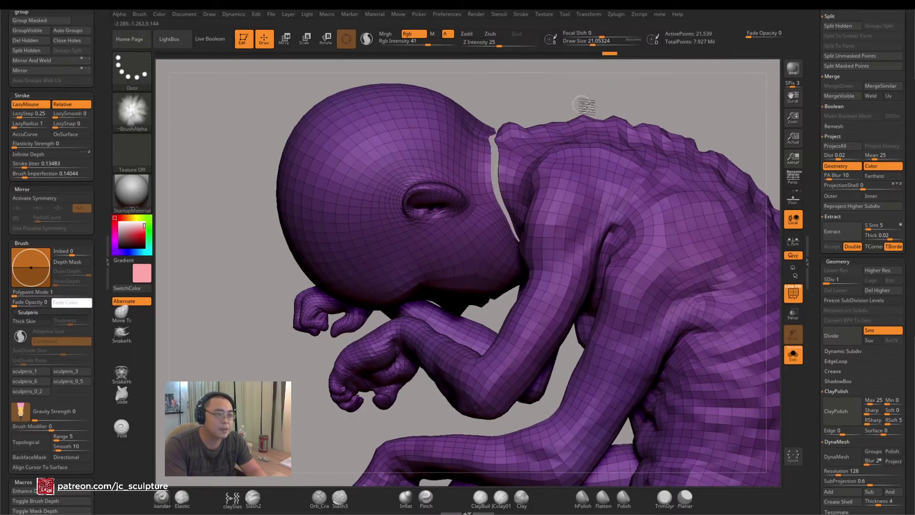
ctrl+shift+click(587, 104)
Turn on double-sided display, hide the neck's polygon loop to inspect the gap, and unhide the whole mesh
mouse_move(819, 330)
mouse_down()
mouse_move(811, 148)
mouse_move(813, 159)
mouse_up()
key(ctrl+shift)
click(858, 201)
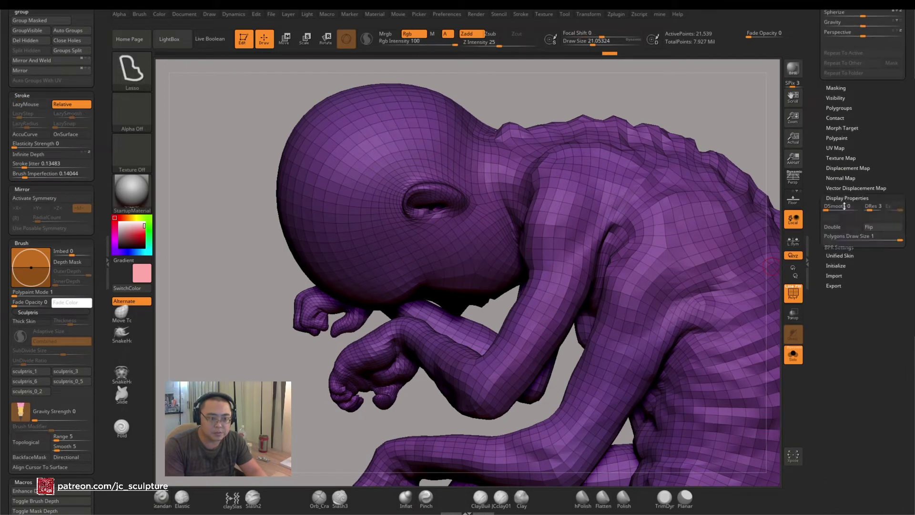
click(845, 229)
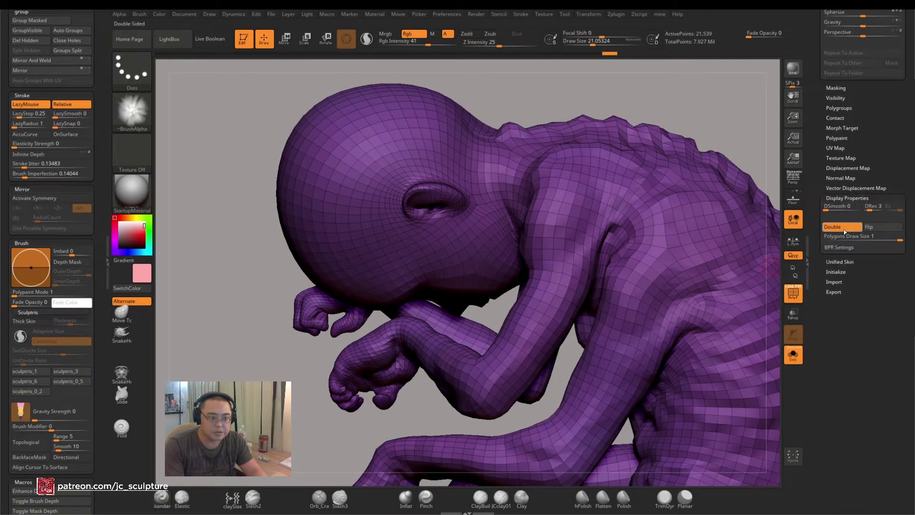
ctrl+shift+click(499, 164)
mouse_move(560, 105)
mouse_down()
mouse_move(568, 90)
mouse_move(557, 114)
mouse_up()
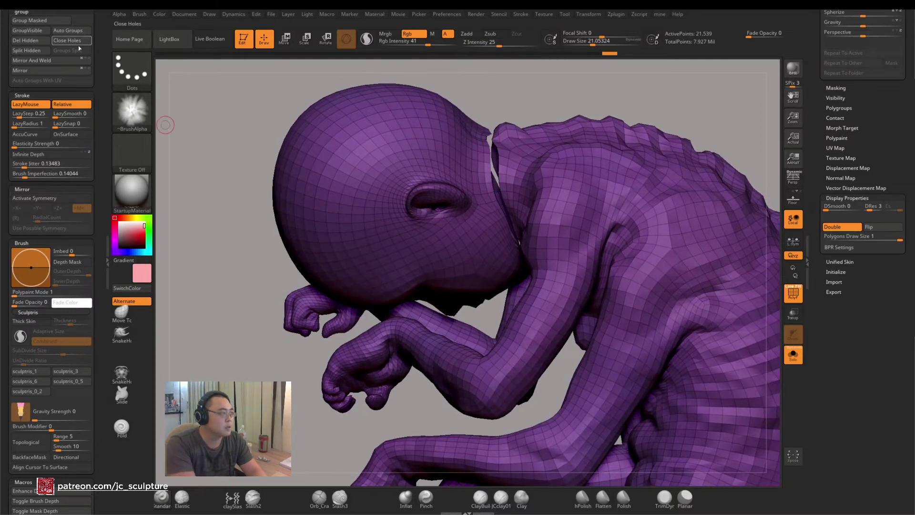
ctrl+shift+click(528, 104)
Hide the polygon loop at the neck once more, try Close Holes, and view the nape from behind
alt+drag(501, 111, 500, 178)
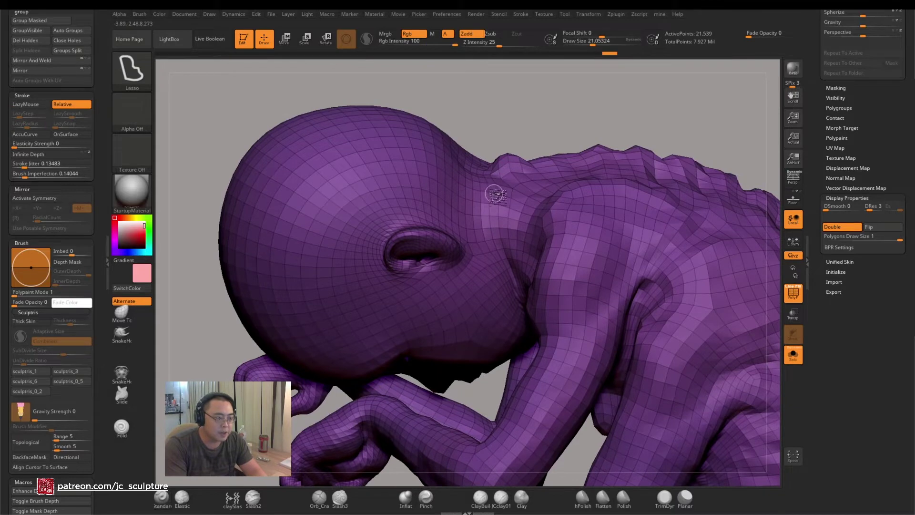
ctrl+alt+shift+click(495, 194)
drag(515, 127, 518, 132)
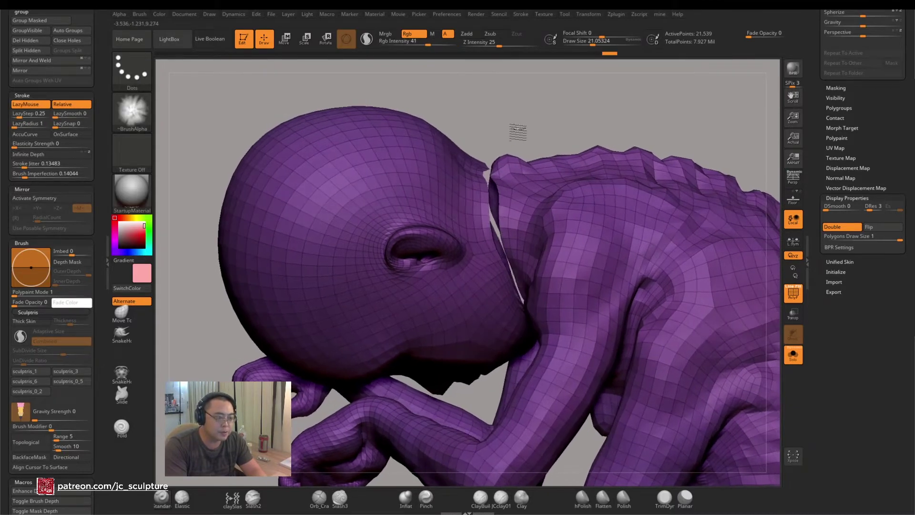
ctrl+shift+click(523, 130)
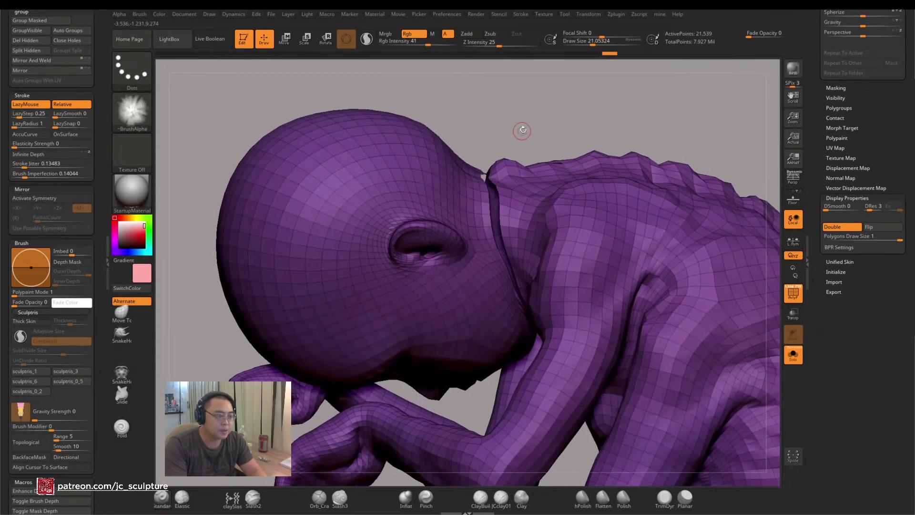
click(76, 40)
mouse_move(535, 98)
mouse_down()
mouse_move(599, 141)
mouse_move(663, 310)
mouse_move(683, 86)
mouse_move(724, 312)
mouse_move(750, 307)
mouse_move(723, 278)
mouse_move(658, 305)
mouse_move(696, 245)
mouse_move(628, 111)
mouse_move(576, 199)
mouse_up()
key(1)
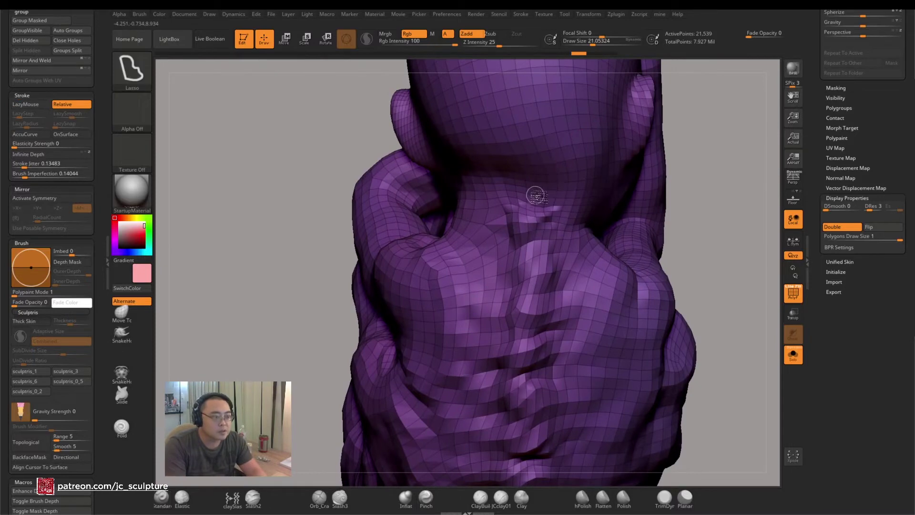
Hide and restore polygon loops around the nape to find one that separates the head from the body
ctrl+shift+click(535, 190)
ctrl+shift+click(535, 197)
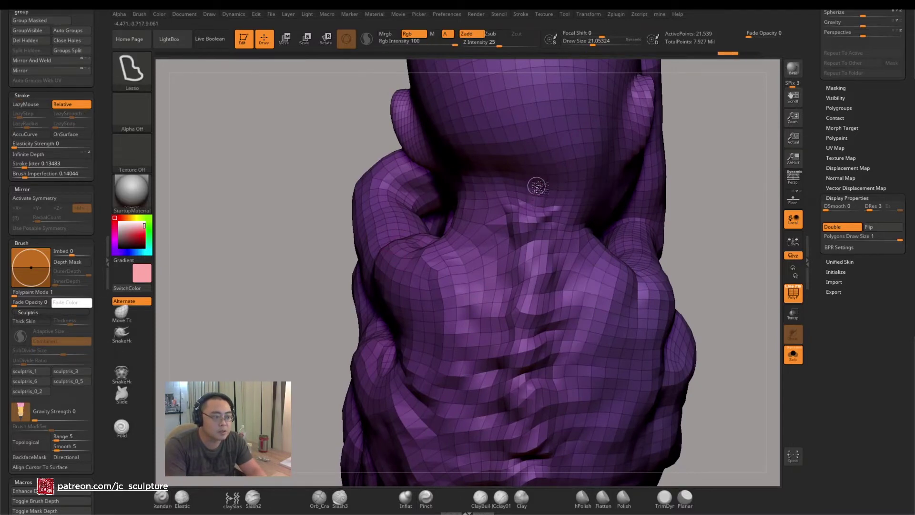
mouse_move(329, 286)
mouse_down()
mouse_move(250, 297)
mouse_move(317, 275)
mouse_up()
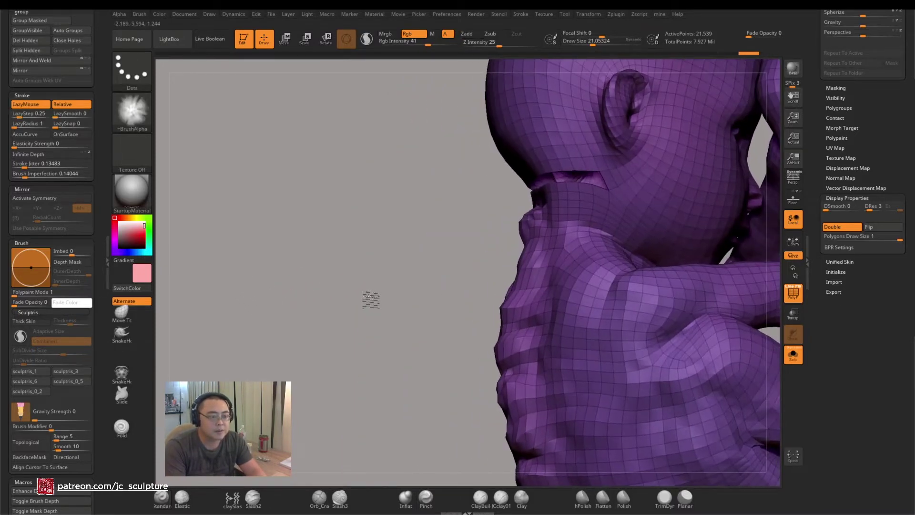
right_drag(564, 253, 569, 219)
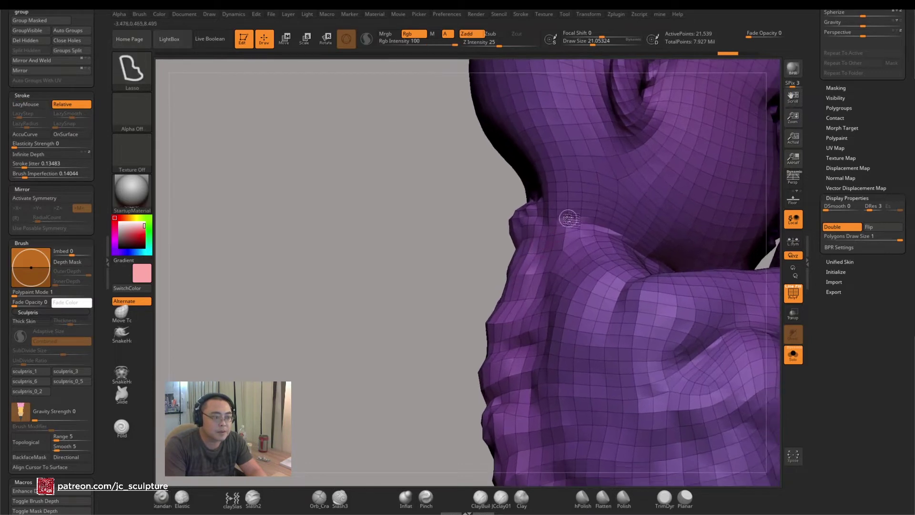
ctrl+shift+drag(571, 214, 462, 267)
right_drag(507, 277, 649, 205)
key(ctrl+shift)
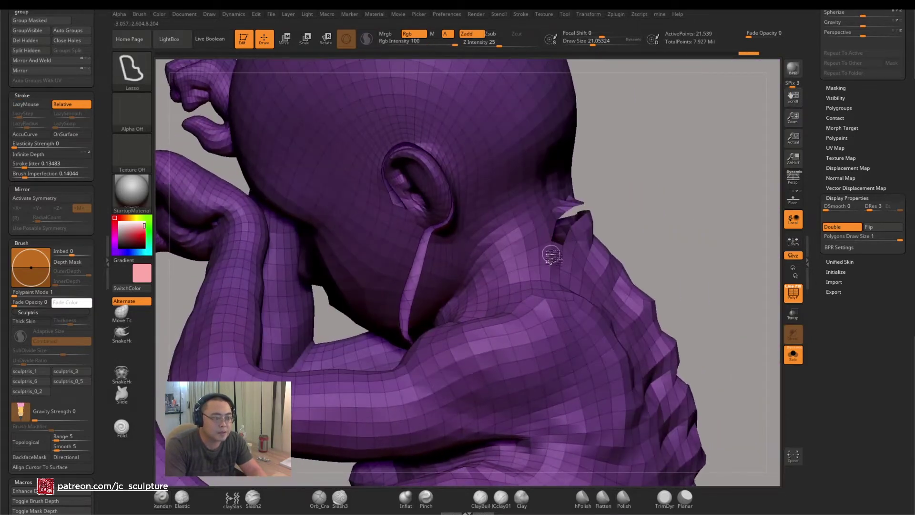
Examine how the hidden polygon loops run around the neck and shoulders, isolate the neck section, and restore the full mesh
mouse_move(668, 225)
right_down()
mouse_move(681, 227)
mouse_move(664, 235)
mouse_move(614, 182)
mouse_move(679, 337)
mouse_move(700, 276)
right_up()
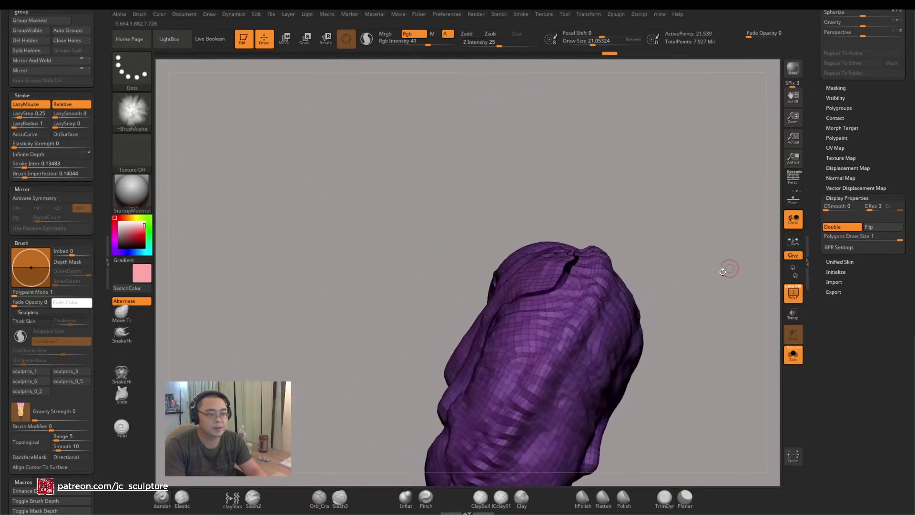
ctrl+right_drag(758, 307, 569, 179)
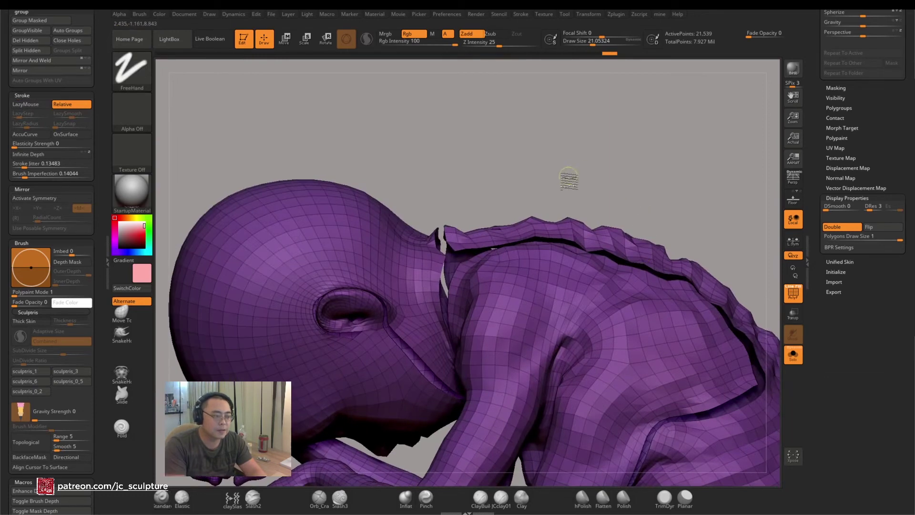
right_drag(423, 259, 459, 226)
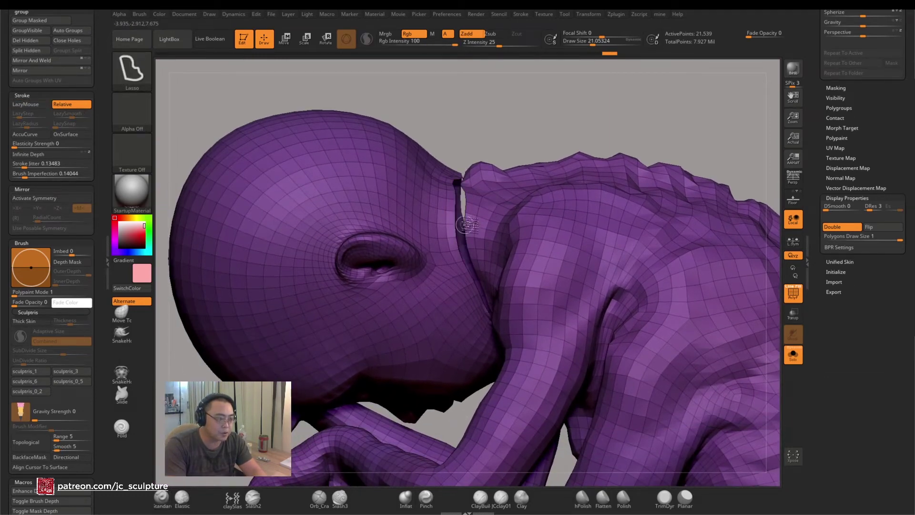
mouse_move(503, 131)
right_down()
mouse_move(525, 103)
mouse_move(536, 133)
mouse_move(563, 70)
mouse_move(555, 93)
mouse_move(548, 71)
mouse_move(568, 153)
mouse_move(639, 151)
mouse_move(622, 122)
mouse_move(586, 129)
mouse_move(601, 136)
right_up()
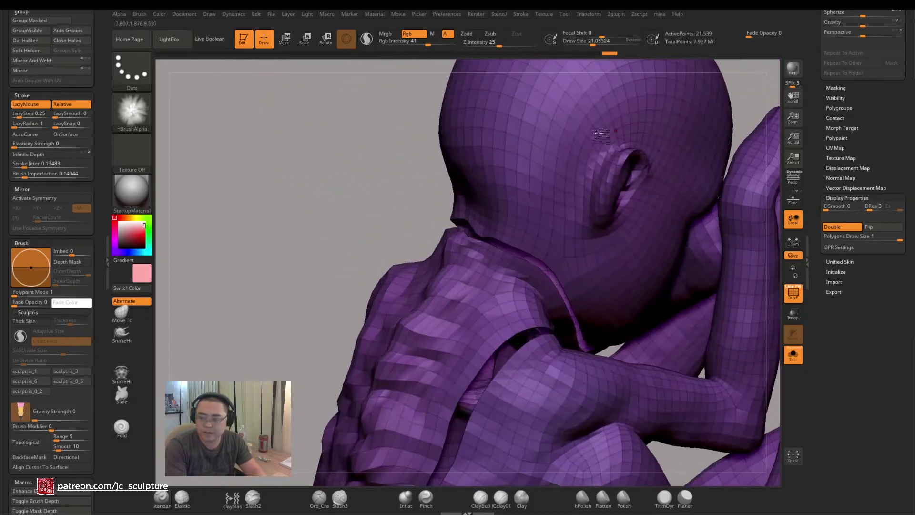
right_drag(329, 229, 612, 193)
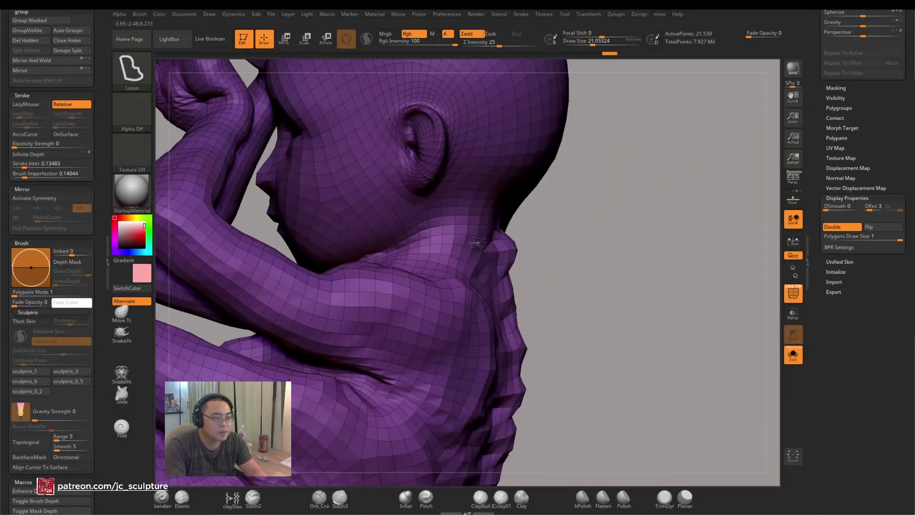
mouse_move(554, 232)
right_down()
mouse_move(578, 230)
mouse_move(517, 241)
mouse_move(677, 220)
mouse_move(632, 218)
right_up()
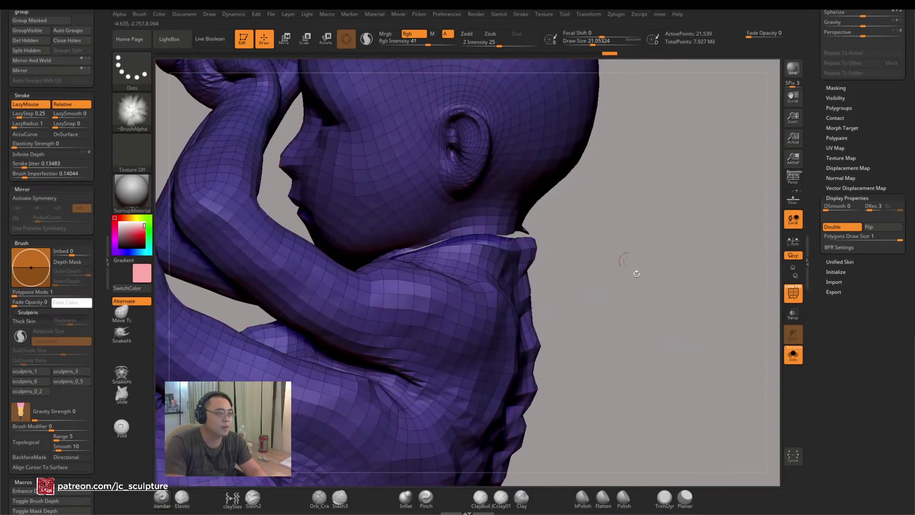
right_drag(637, 273, 529, 312)
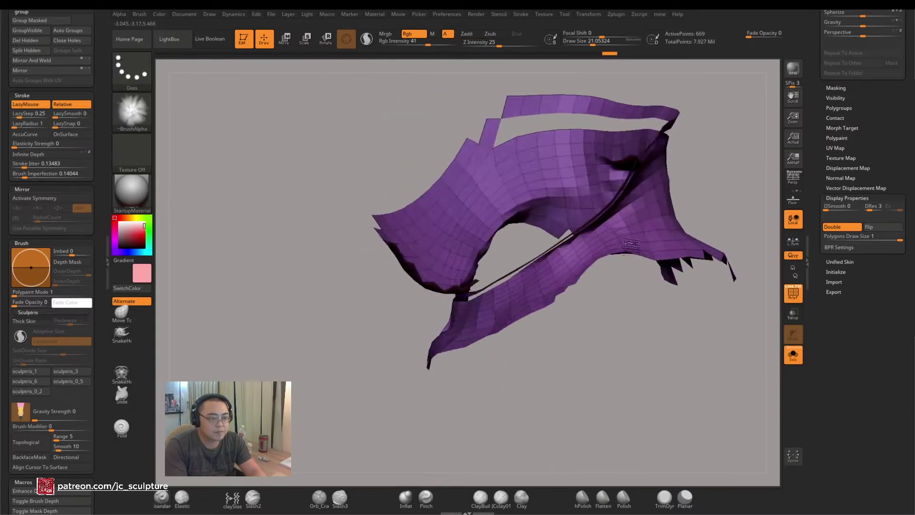
mouse_move(630, 244)
mouse_down()
mouse_move(577, 259)
mouse_move(561, 376)
mouse_move(552, 372)
mouse_up()
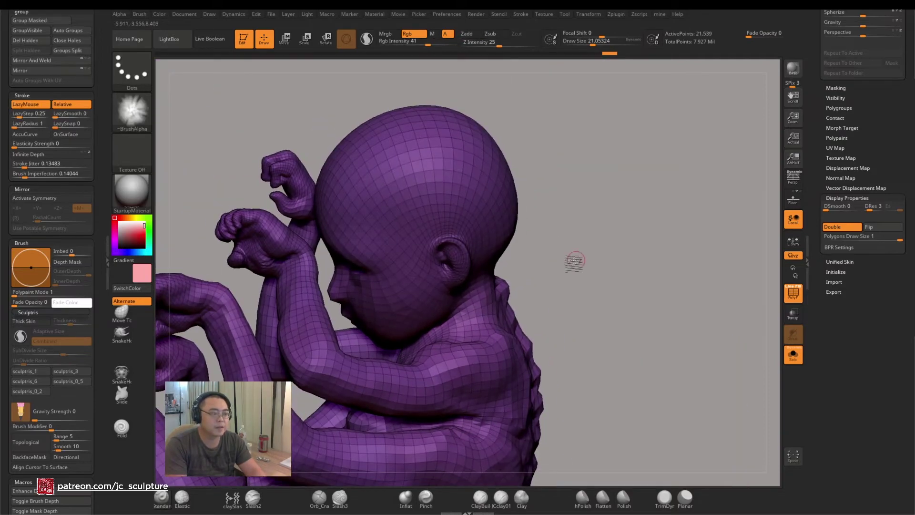
Hide a polygon loop around the front upper arm, split the mesh with Auto Groups, and restore the hidden loop
mouse_move(575, 261)
mouse_down()
mouse_move(552, 162)
mouse_move(548, 178)
mouse_move(608, 152)
mouse_move(363, 334)
mouse_move(317, 395)
mouse_move(333, 353)
mouse_move(424, 318)
mouse_move(556, 205)
mouse_move(448, 289)
mouse_up()
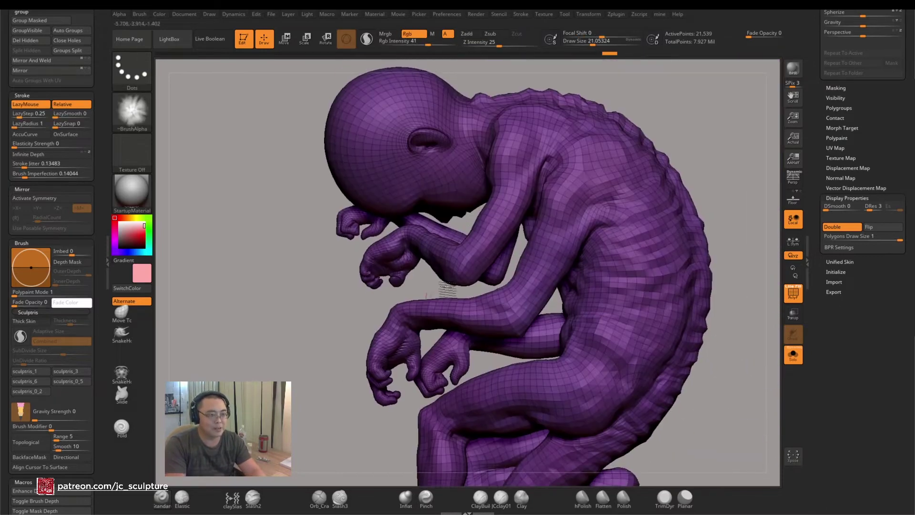
drag(465, 188, 426, 214)
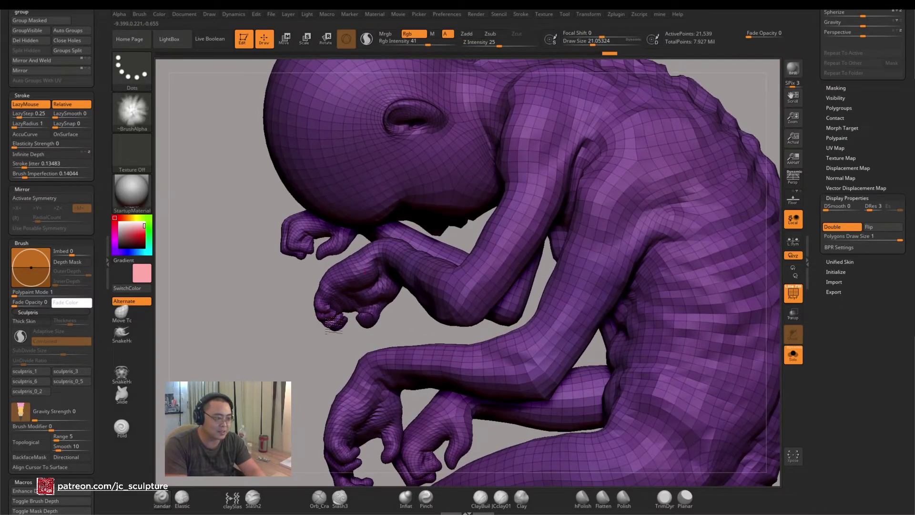
drag(310, 364, 395, 281)
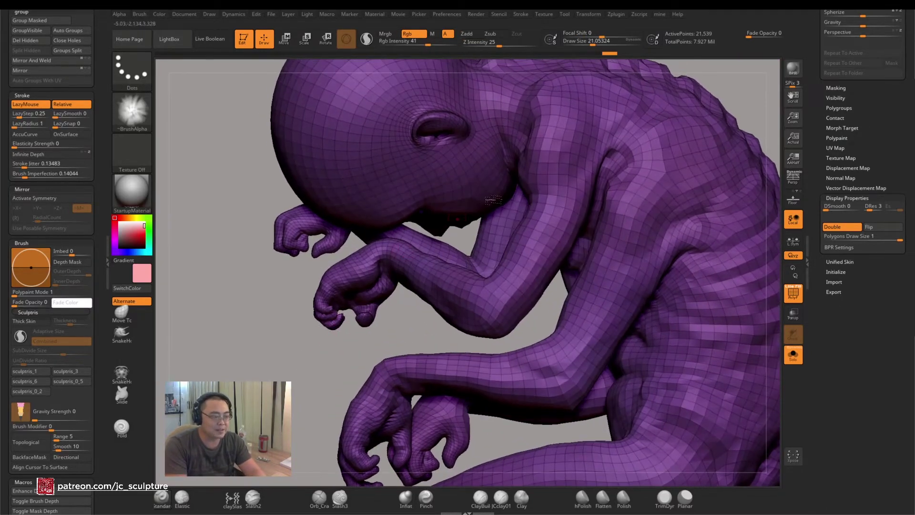
drag(493, 199, 585, 204)
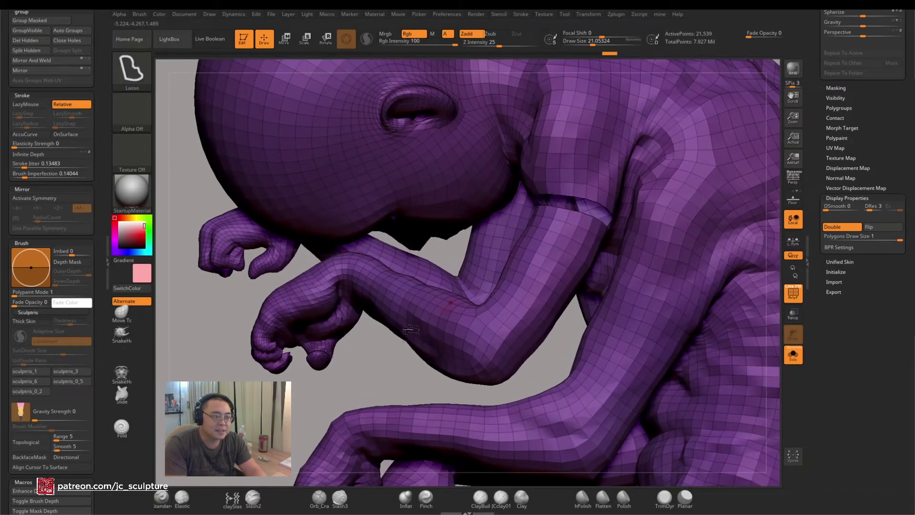
mouse_move(411, 329)
mouse_down()
mouse_move(364, 374)
mouse_move(330, 378)
mouse_move(192, 241)
mouse_up()
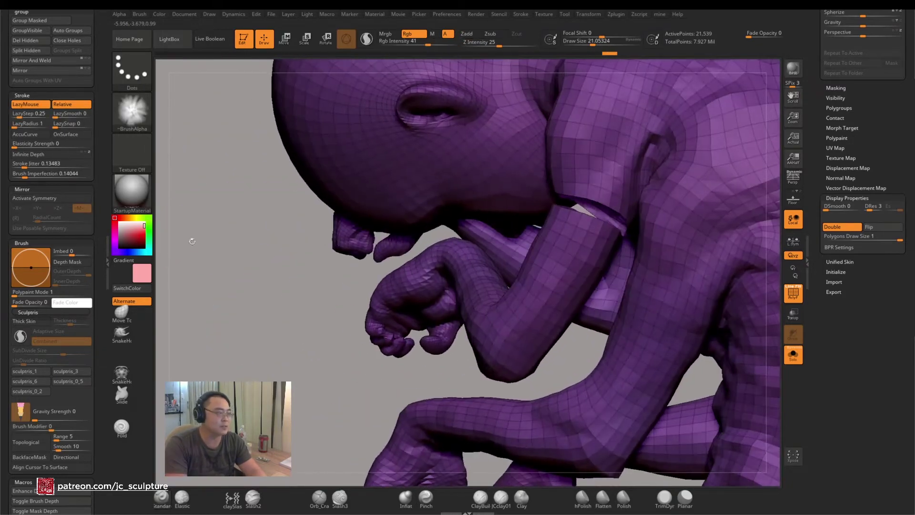
mouse_move(270, 352)
mouse_down()
mouse_move(296, 344)
mouse_move(333, 295)
mouse_move(405, 248)
mouse_up()
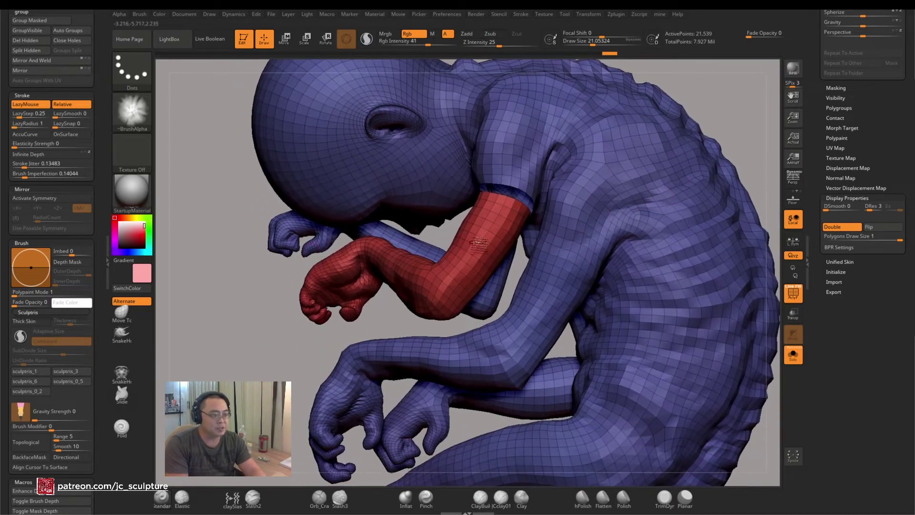
ctrl+shift+click(304, 343)
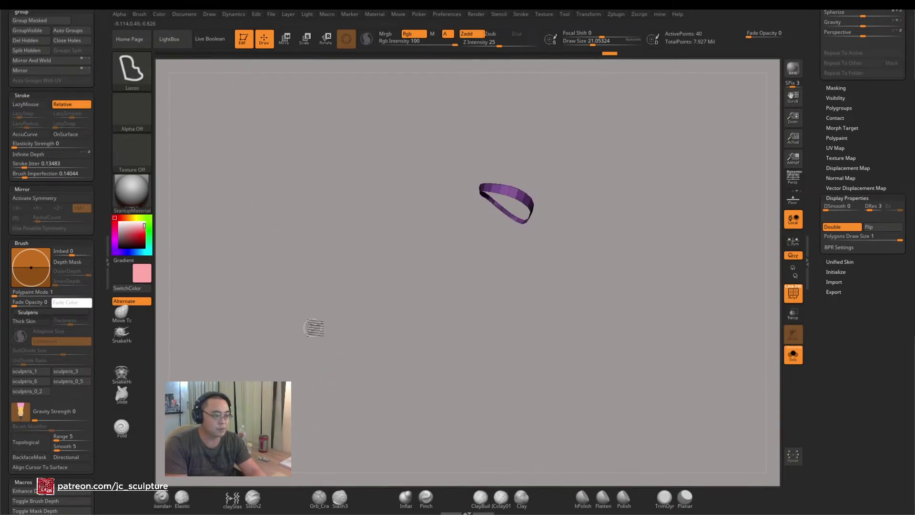
ctrl+shift+click(343, 309)
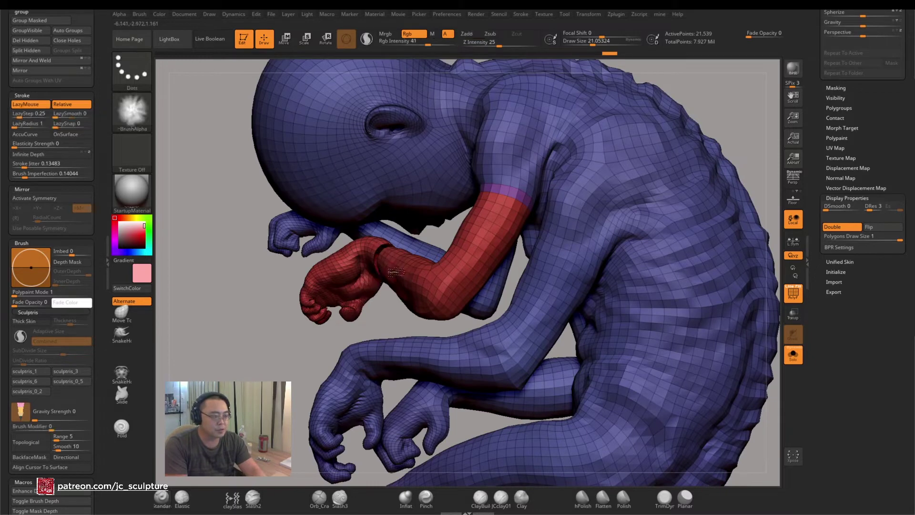
Isolate the red arm polygroup, grow the visible area by two polygon rings, group it as one polygroup, and show everything
ctrl+shift+click(448, 283)
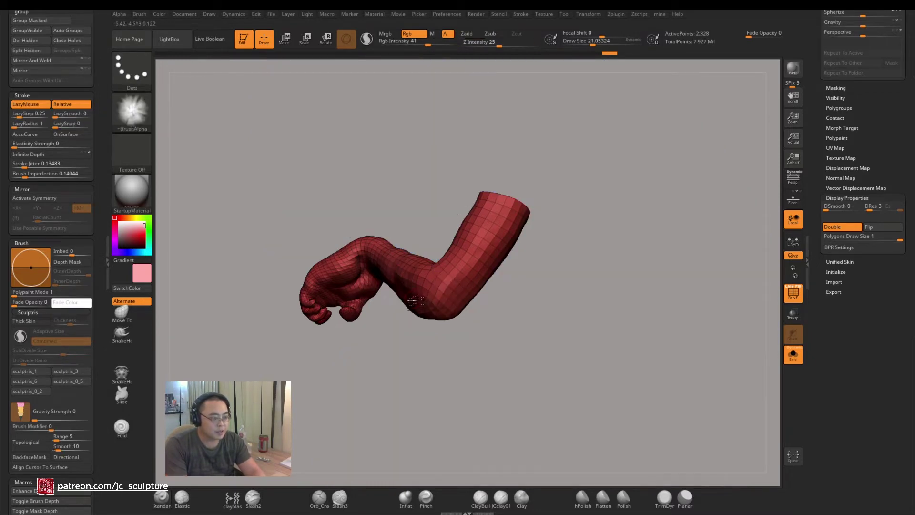
key(ctrl+shift+x)
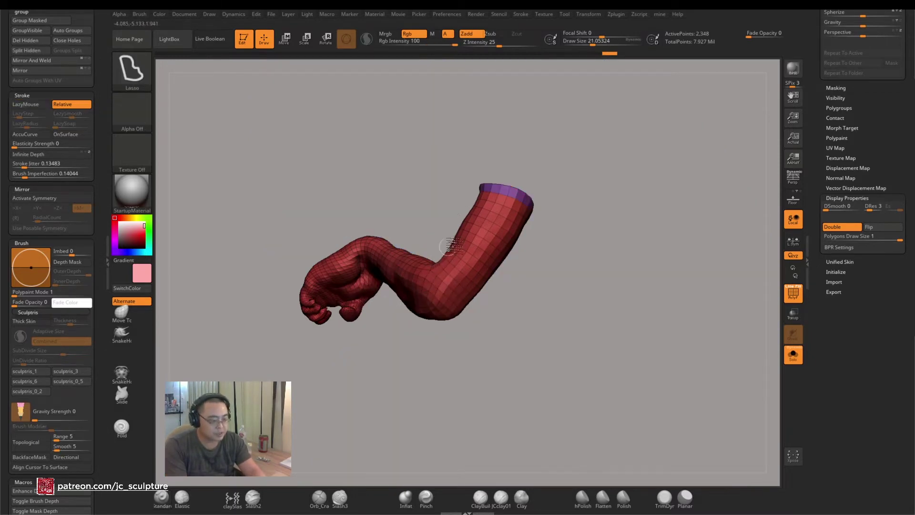
key(ctrl+shift+x)
mouse_move(431, 218)
mouse_down()
mouse_move(444, 214)
mouse_move(427, 216)
mouse_up()
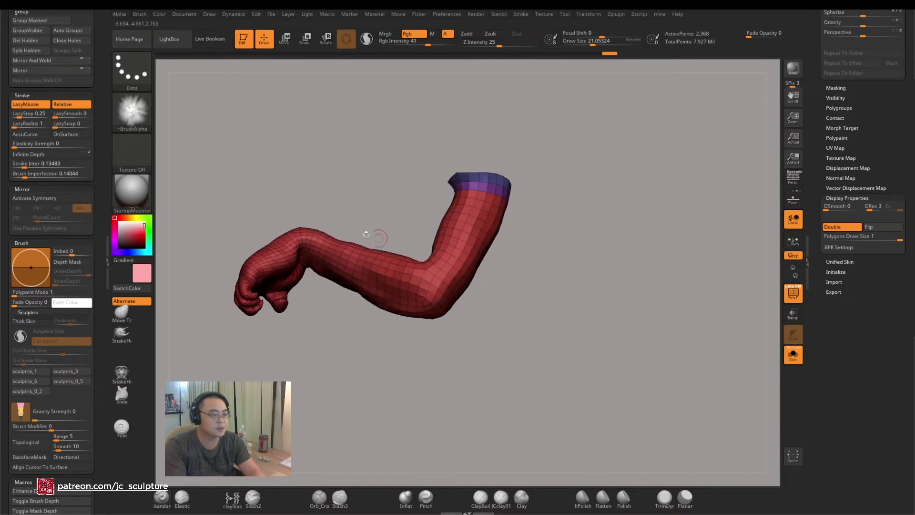
click(40, 32)
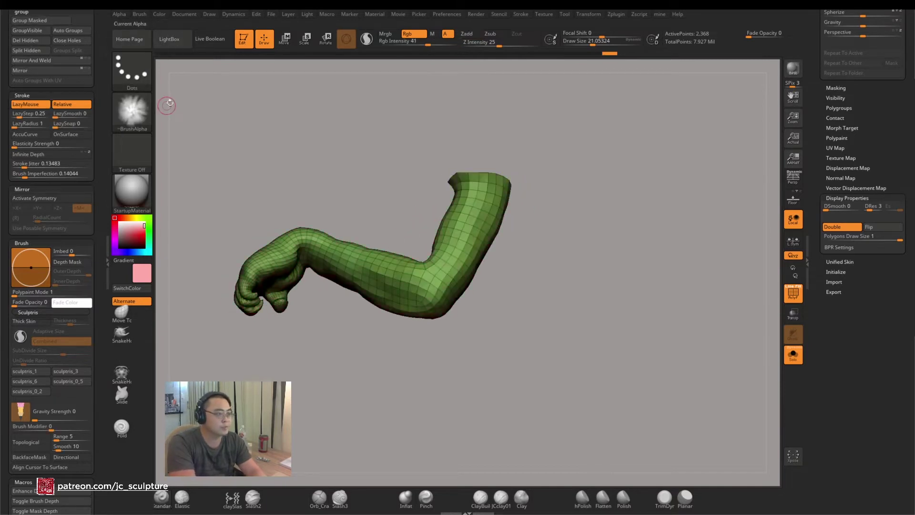
ctrl+shift+click(380, 196)
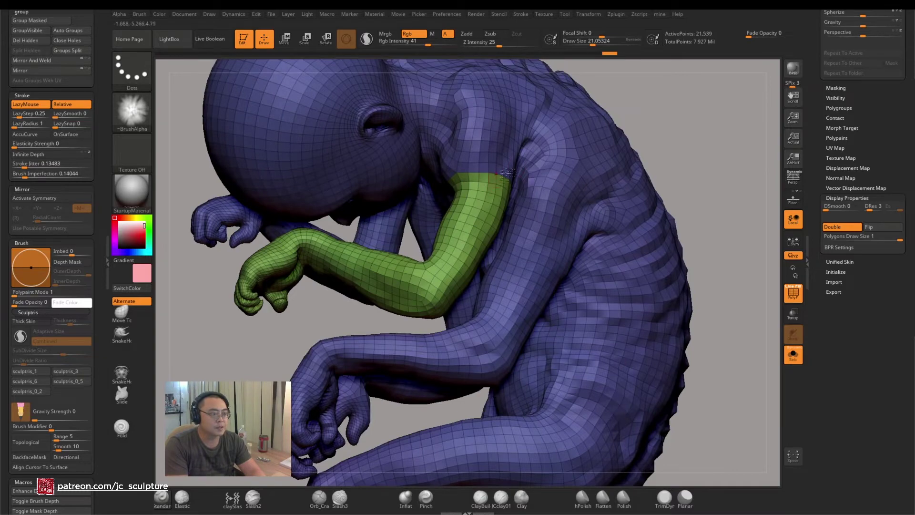
right_drag(507, 173, 622, 139)
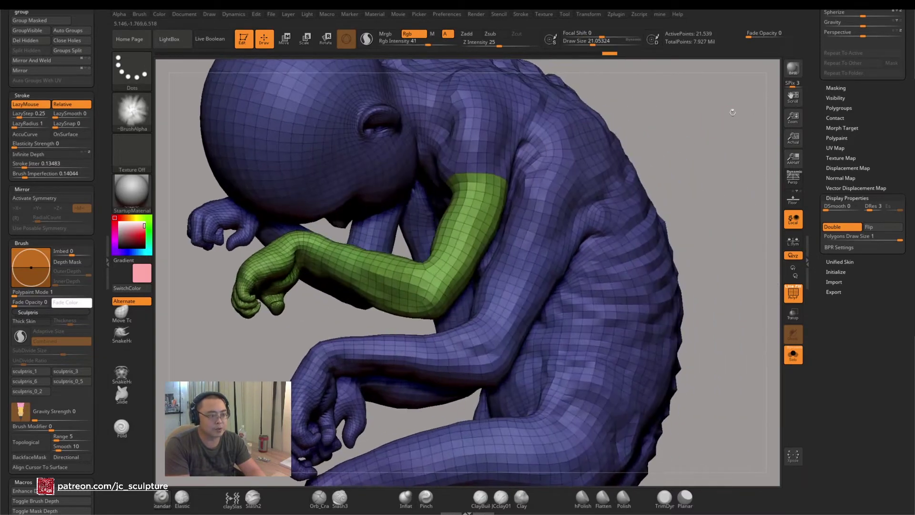
Undo the grouping and the second grow, regroup the arm with a single extra polygon ring, and show the whole mesh
key(ctrl+z)
key(ctrl+z)
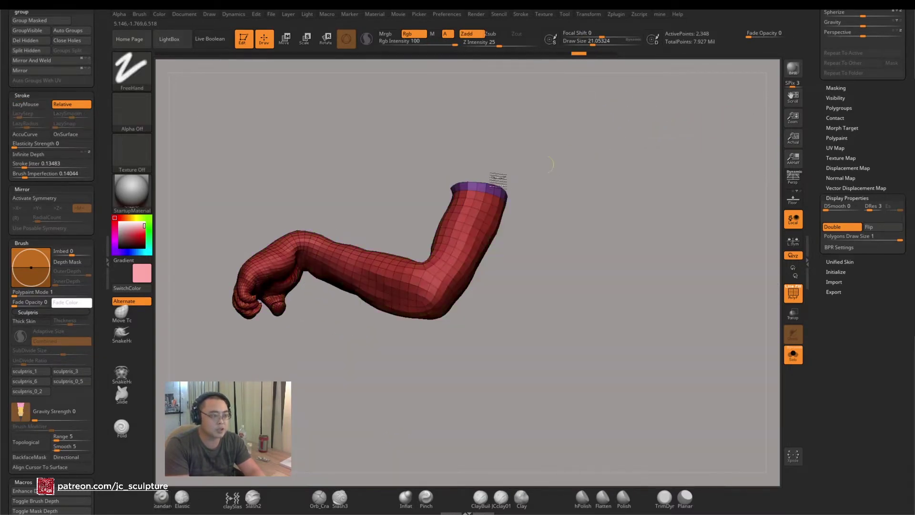
key(shift)
ctrl+shift+click(664, 173)
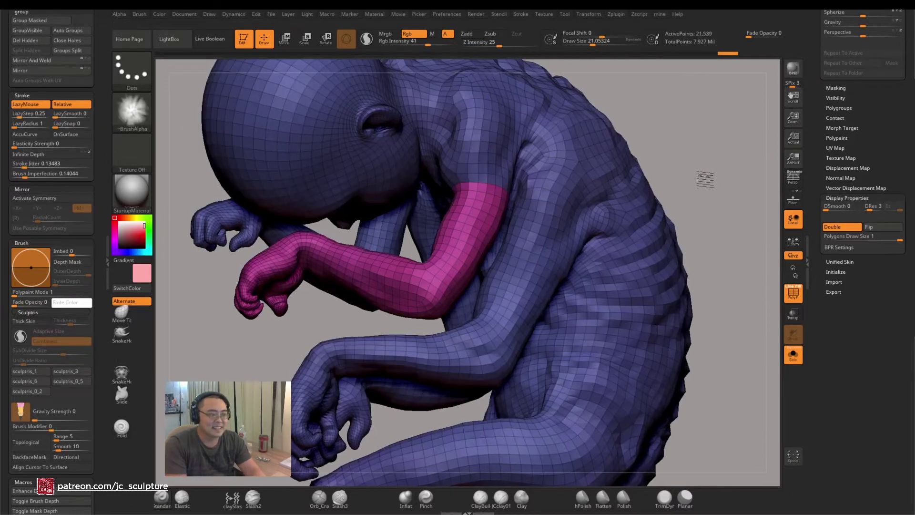
Hide the grouped front arm and a polygon loop encircling the upper part of the second arm
ctrl+shift+click(560, 276)
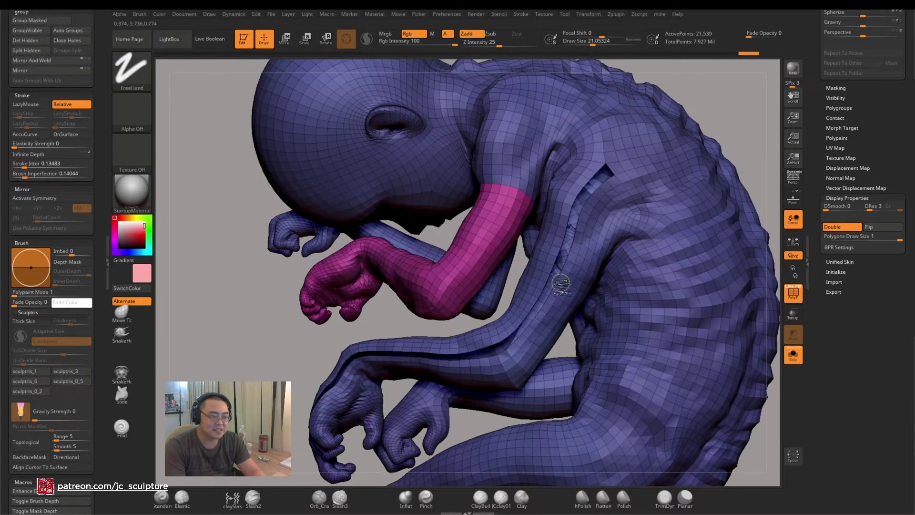
ctrl+shift+click(561, 283)
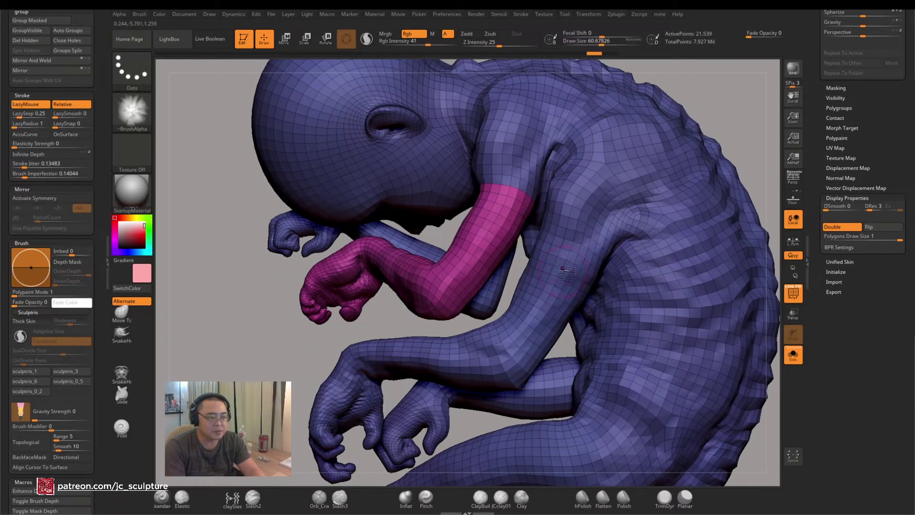
ctrl+shift+click(563, 268)
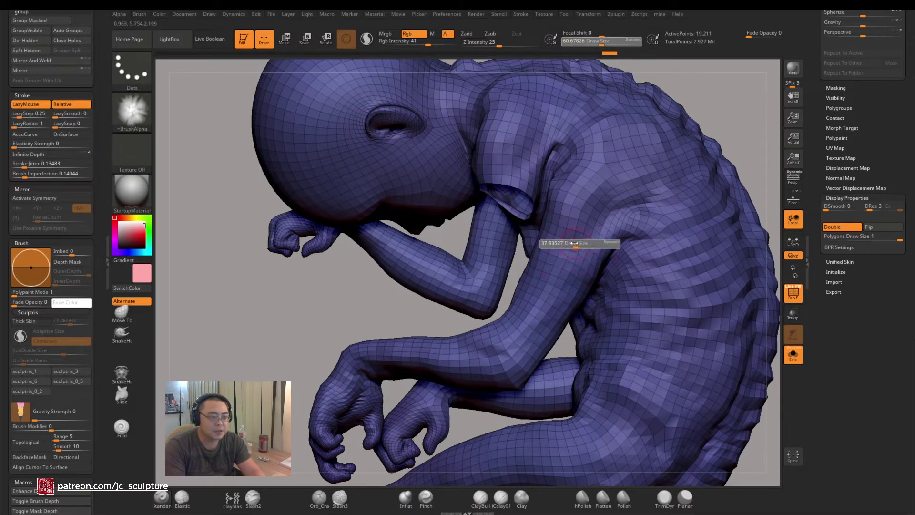
key(ctrl+shift)
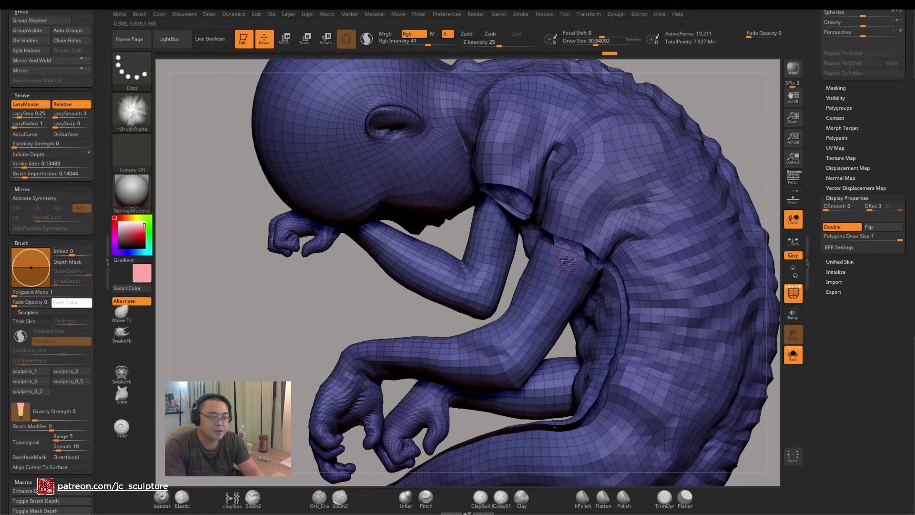
ctrl+shift+click(569, 256)
ctrl+shift+click(573, 258)
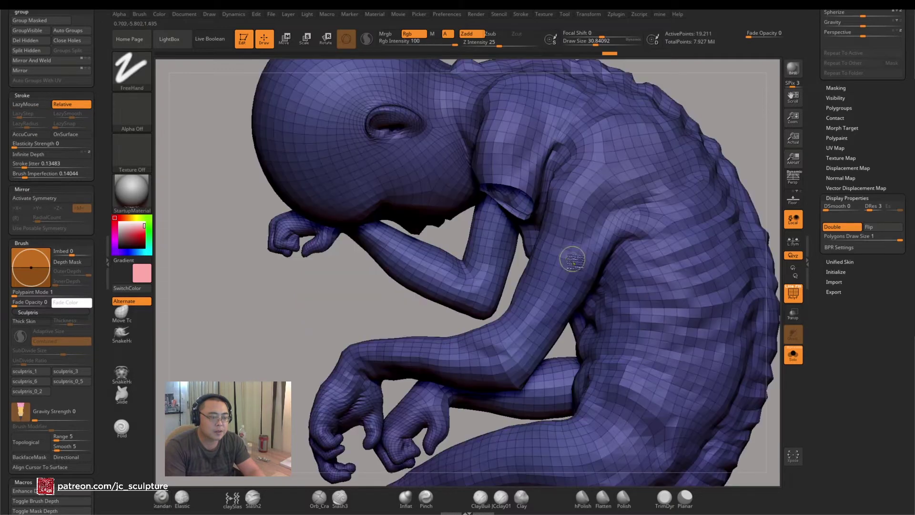
mouse_move(577, 254)
alt+right_down()
mouse_move(286, 358)
mouse_move(521, 252)
alt+right_up()
key(ctrl+shift)
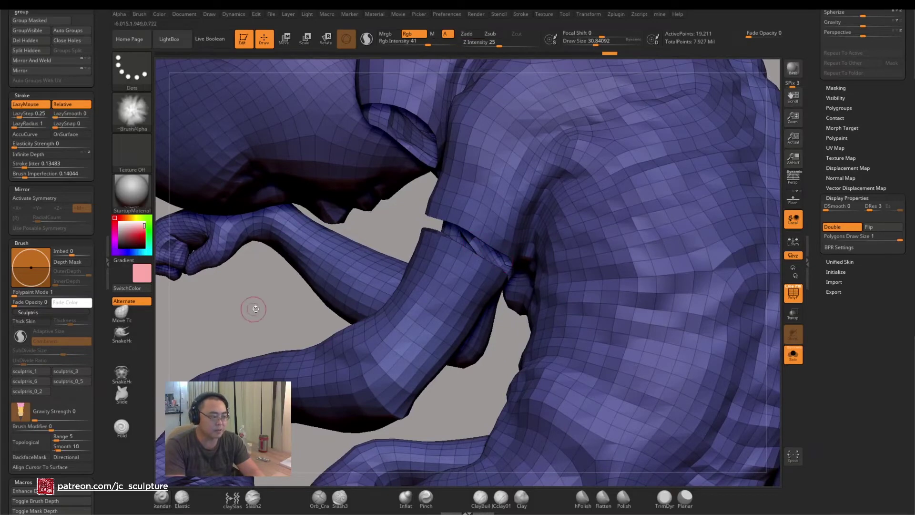
Assign separate polygroups to the second arm and the body with Auto Groups, and unhide all the hidden parts
right_drag(256, 309, 335, 301)
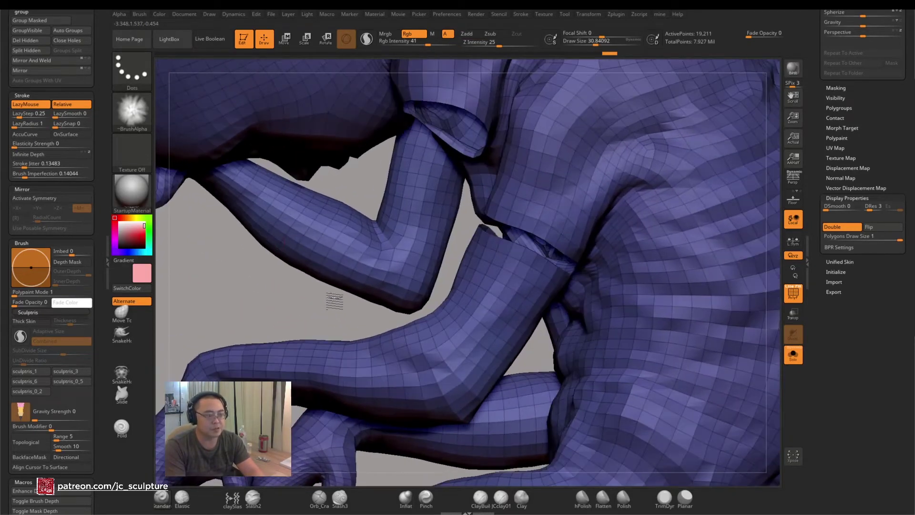
click(73, 30)
right_drag(376, 267, 390, 260)
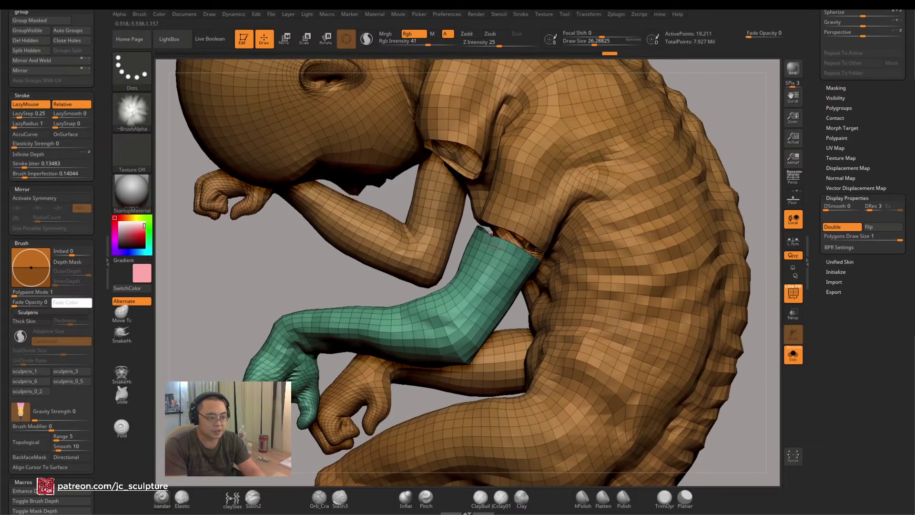
ctrl+shift+click(313, 262)
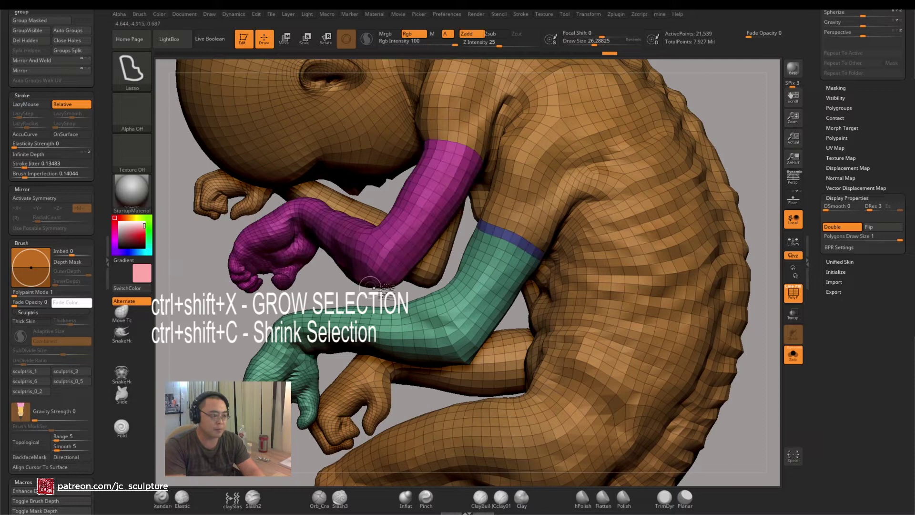
Isolate the second arm's polygroup and grow the visible area by two polygon rings
ctrl+shift+click(485, 283)
key(ctrl+shift+x)
key(ctrl+shift+x)
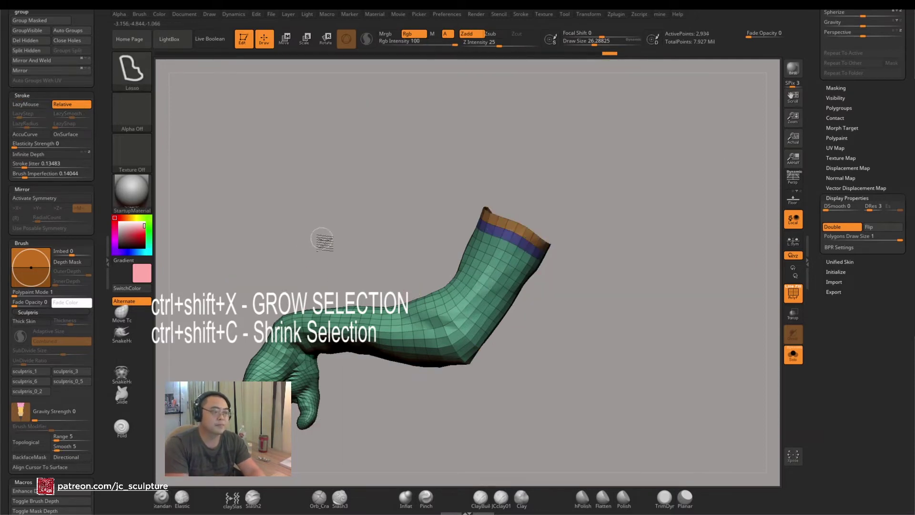
Shrink the isolated lower left arm selection and assign its visible polygons to a single polygroup
drag(232, 162, 292, 191)
key(ctrl+shift+c)
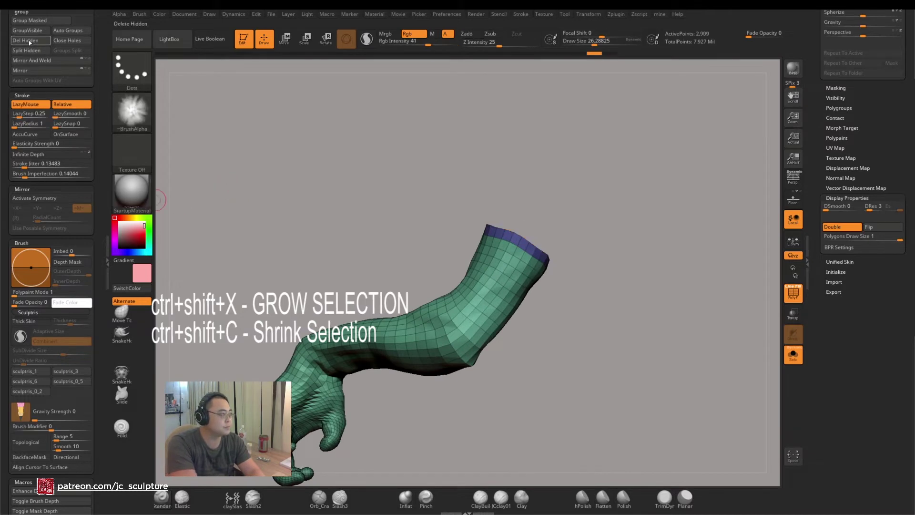
ctrl+shift+click(368, 236)
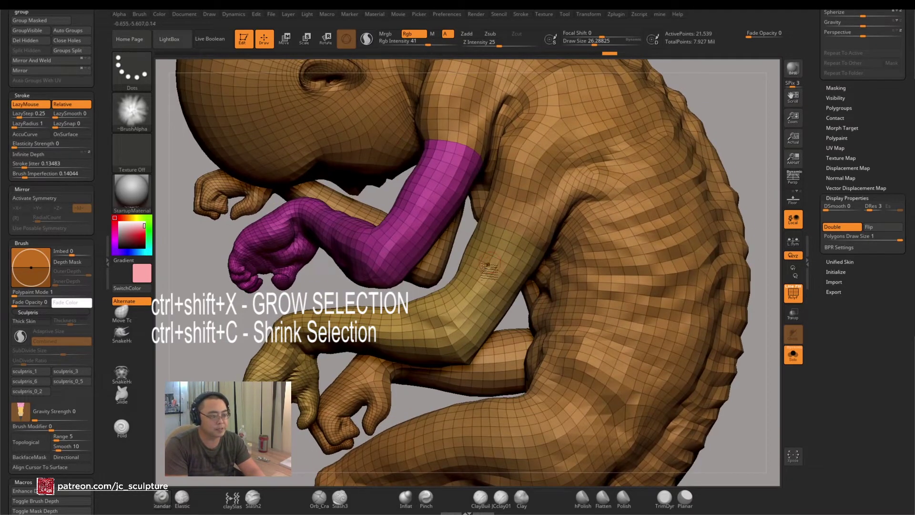
Auto-group the body with both left arms hidden, splitting off the lower right arm at a hidden polygon loop
right_drag(489, 266, 583, 262)
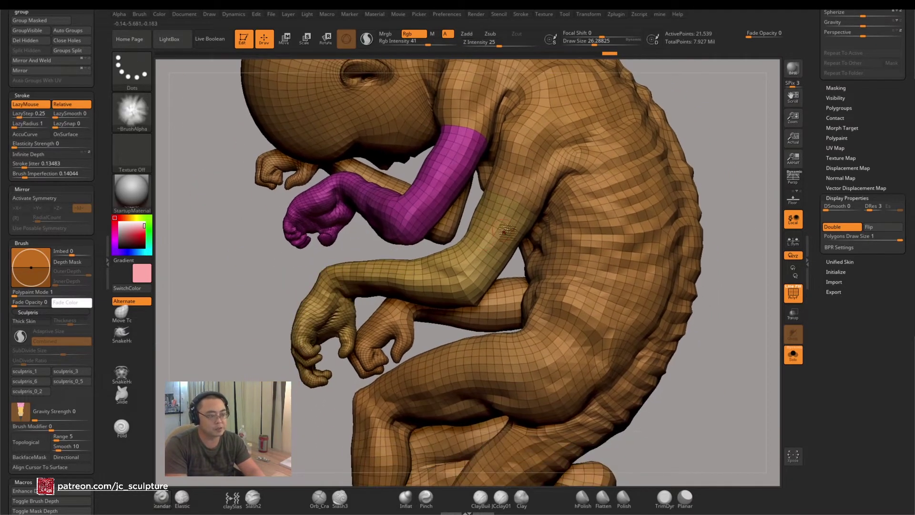
ctrl+shift+click(578, 265)
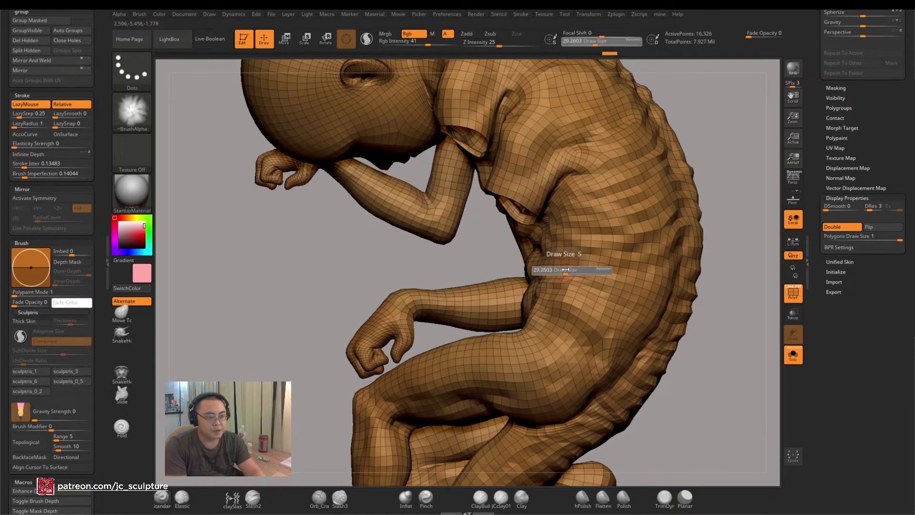
drag(565, 270, 569, 270)
mouse_move(480, 259)
right_down()
mouse_move(465, 329)
mouse_move(444, 286)
mouse_move(384, 262)
mouse_move(467, 228)
mouse_move(457, 215)
right_up()
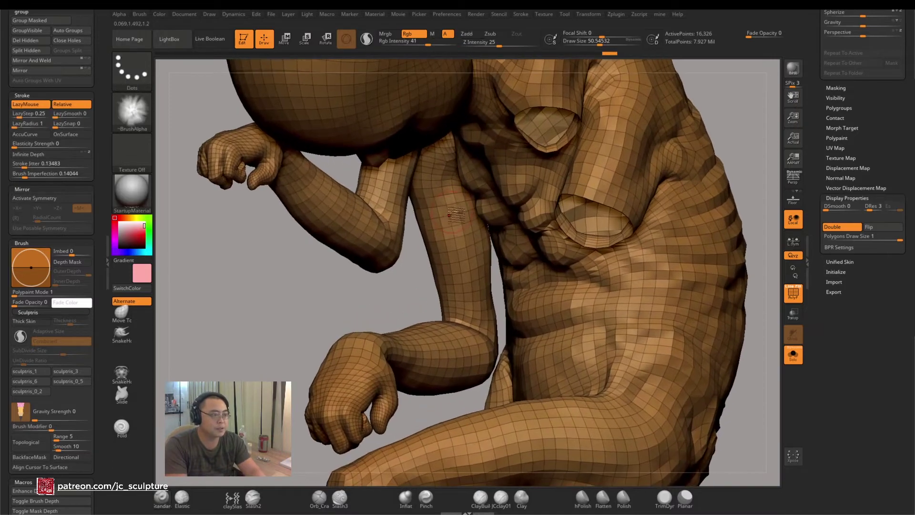
right_drag(399, 295, 436, 197)
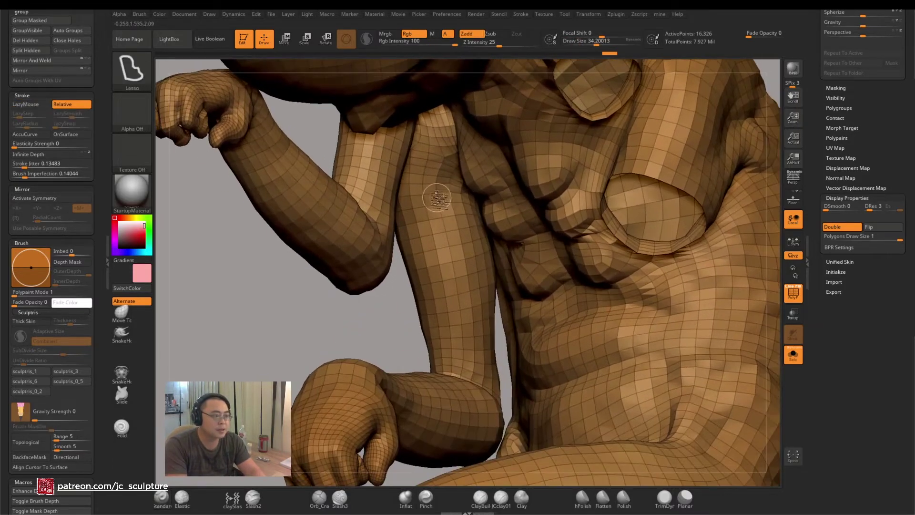
click(79, 30)
ctrl+shift+click(285, 305)
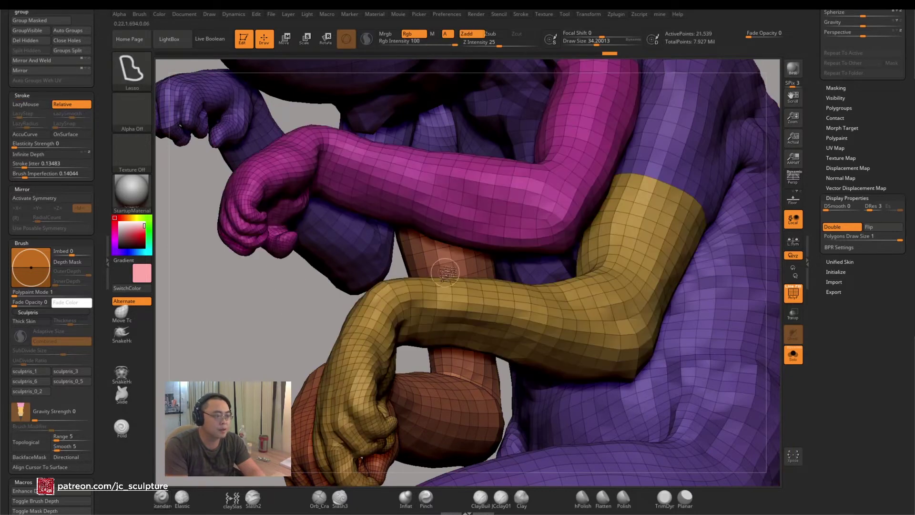
Isolate the lower right arm, grow the selection over its upper edge, and assign it to a single polygroup
ctrl+shift+click(448, 256)
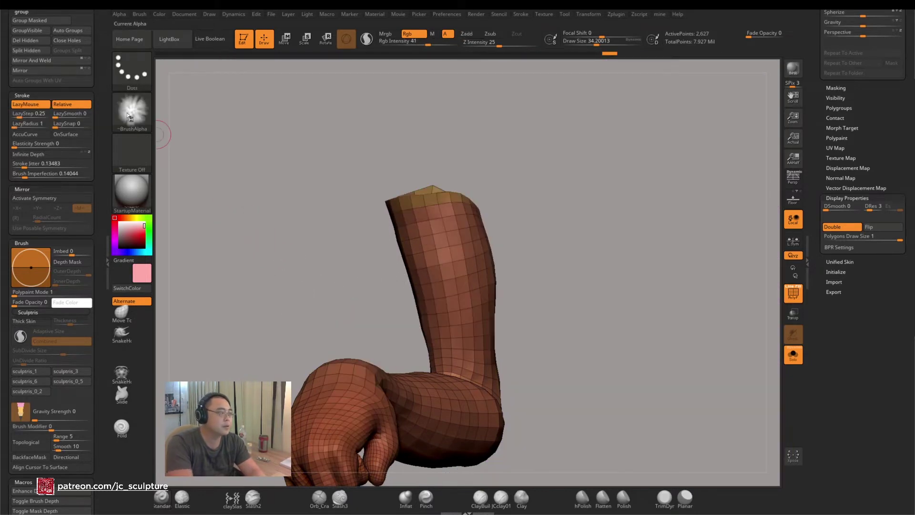
click(37, 34)
mouse_move(235, 177)
mouse_down()
mouse_move(351, 257)
mouse_move(335, 311)
mouse_up()
ctrl+shift+click(336, 311)
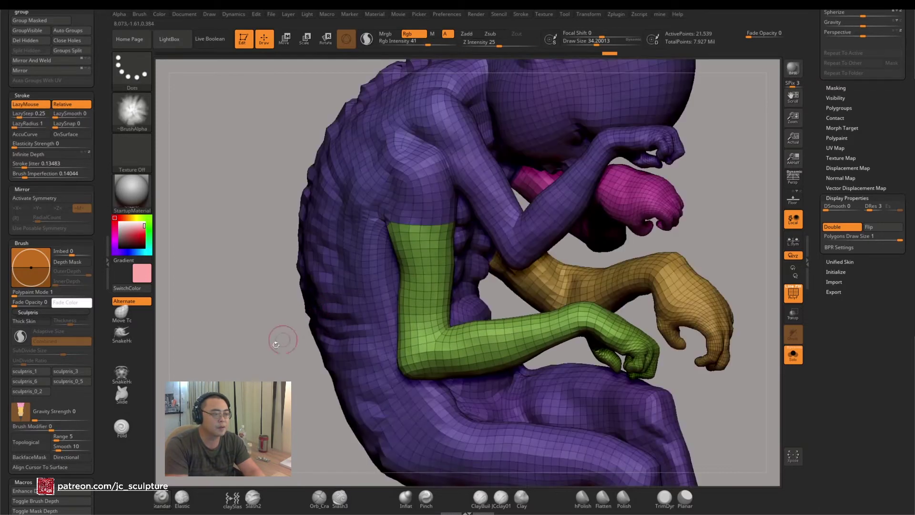
Auto-group the body with the finished arm groups hidden, splitting off the upper right arm at a hidden polygon loop
ctrl+shift+click(475, 174)
mouse_move(235, 330)
mouse_down()
mouse_move(484, 149)
mouse_move(474, 207)
mouse_move(469, 196)
mouse_up()
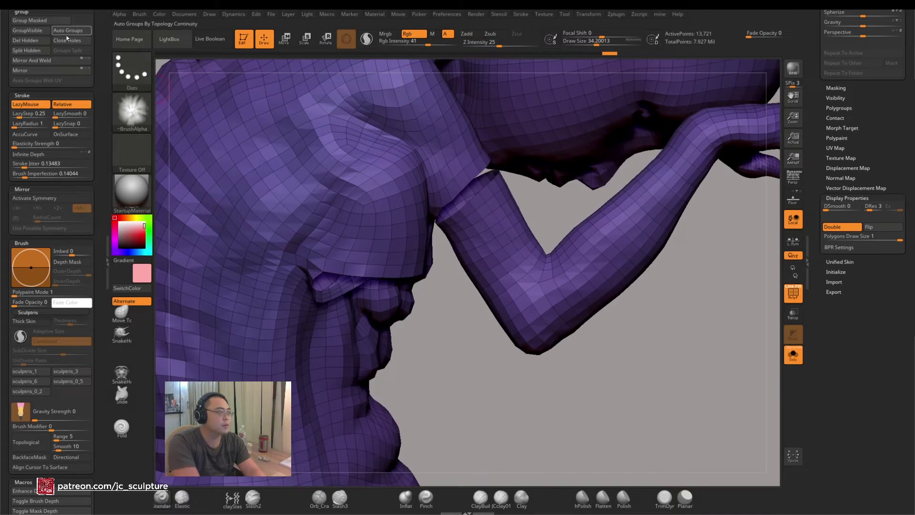
click(67, 31)
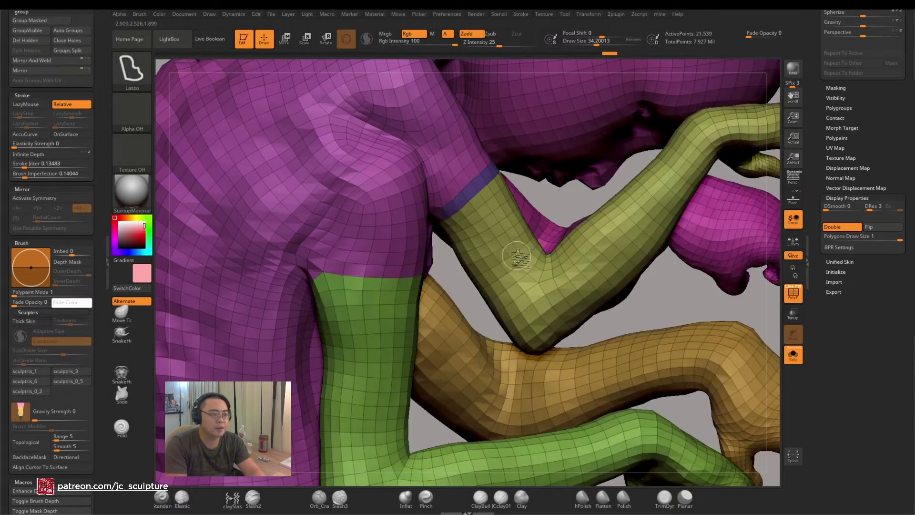
Isolate the upper right arm and the upper left arm in turn, assigning each its own polygroup
ctrl+shift+click(518, 256)
click(15, 31)
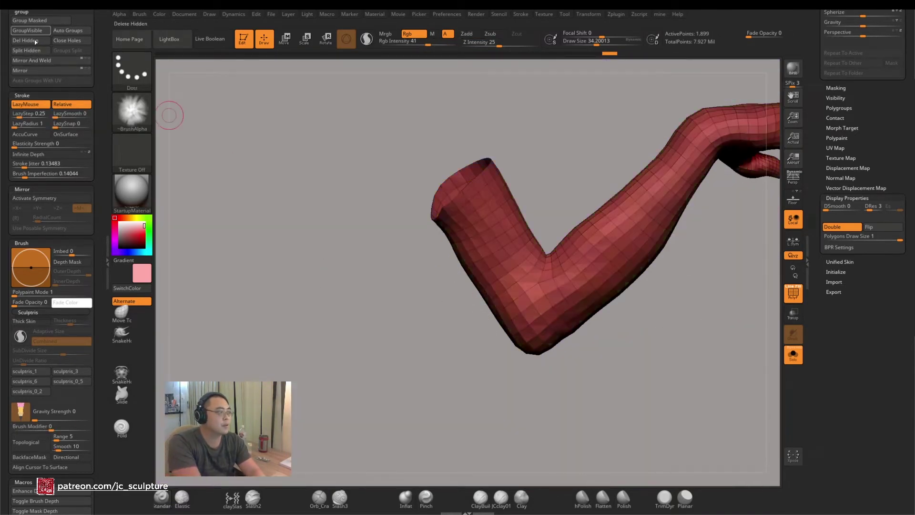
drag(524, 191, 657, 251)
ctrl+shift+click(696, 263)
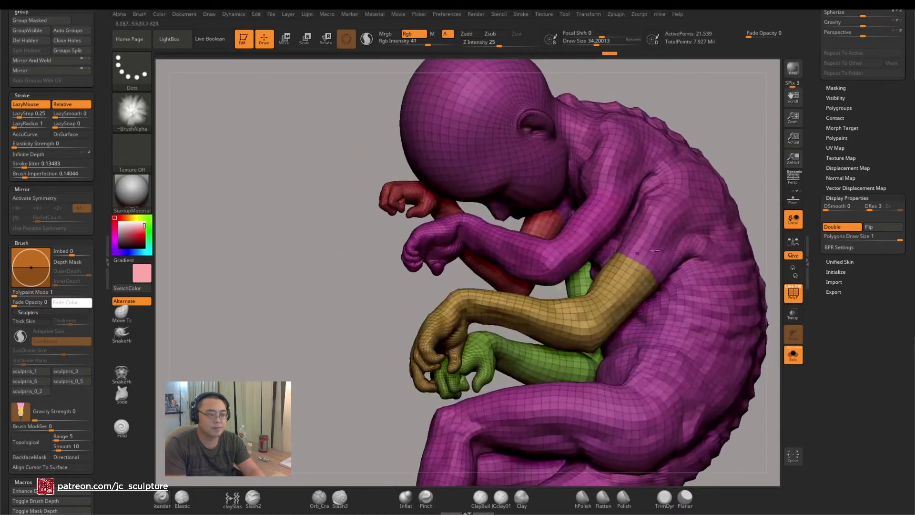
ctrl+shift+click(570, 257)
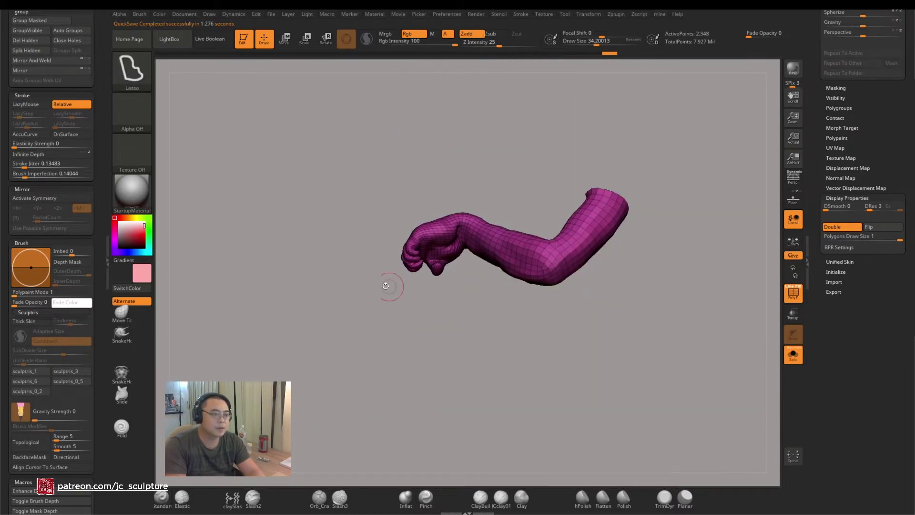
ctrl+shift+click(278, 227)
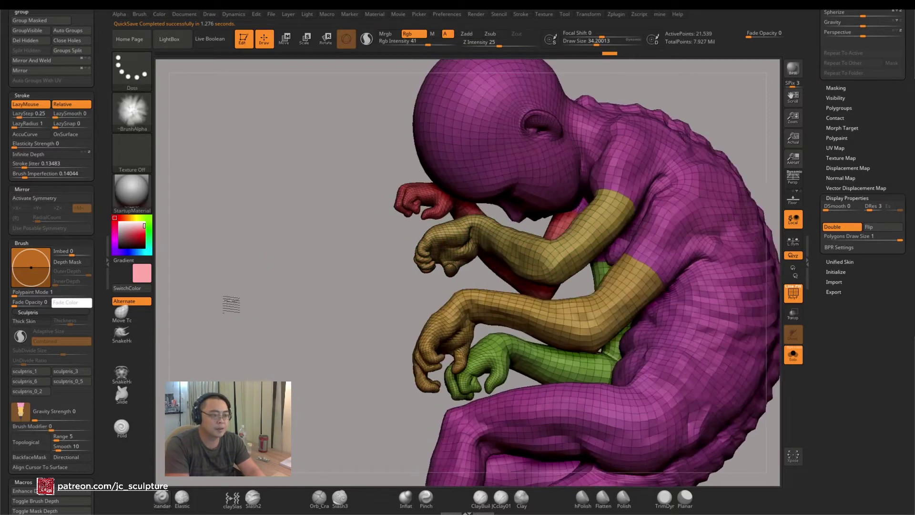
Try to hide a polygon loop around the left thigh with the arm groups hidden
mouse_move(232, 305)
alt+mouse_down()
mouse_move(341, 309)
mouse_move(258, 287)
mouse_move(286, 295)
alt+mouse_up()
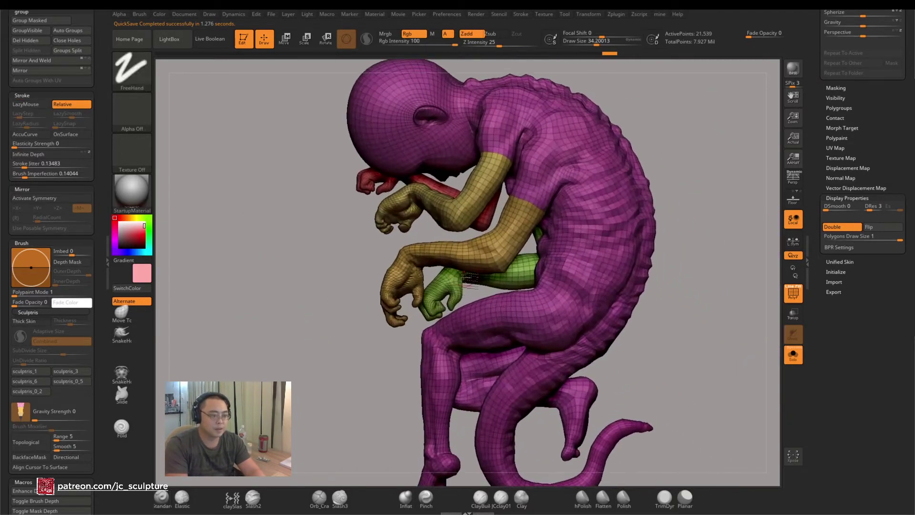
key(ctrl+shift)
ctrl+shift+click(510, 312)
mouse_move(695, 317)
mouse_down()
mouse_move(732, 367)
mouse_move(638, 327)
mouse_move(677, 378)
mouse_move(509, 343)
mouse_up()
key(ctrl+shift)
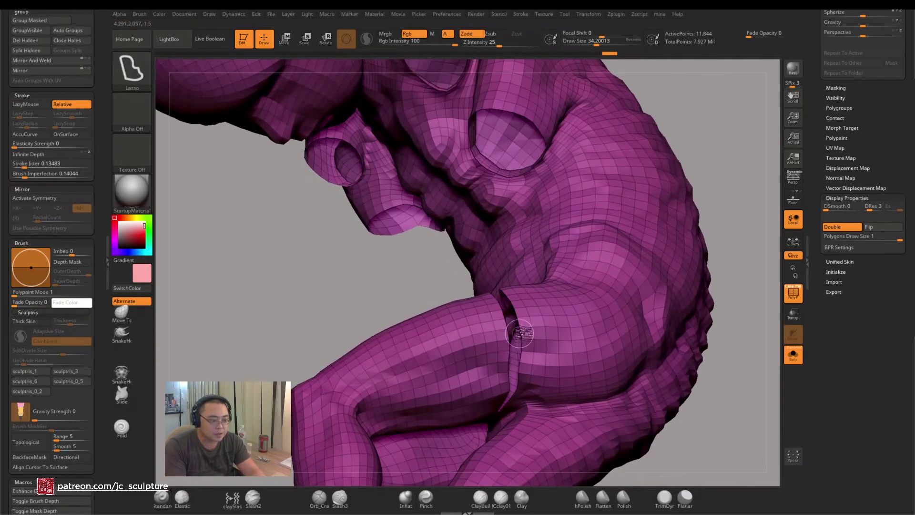
mouse_move(344, 305)
mouse_down()
mouse_move(491, 308)
mouse_move(458, 296)
mouse_move(609, 283)
mouse_up()
key(ctrl+shift)
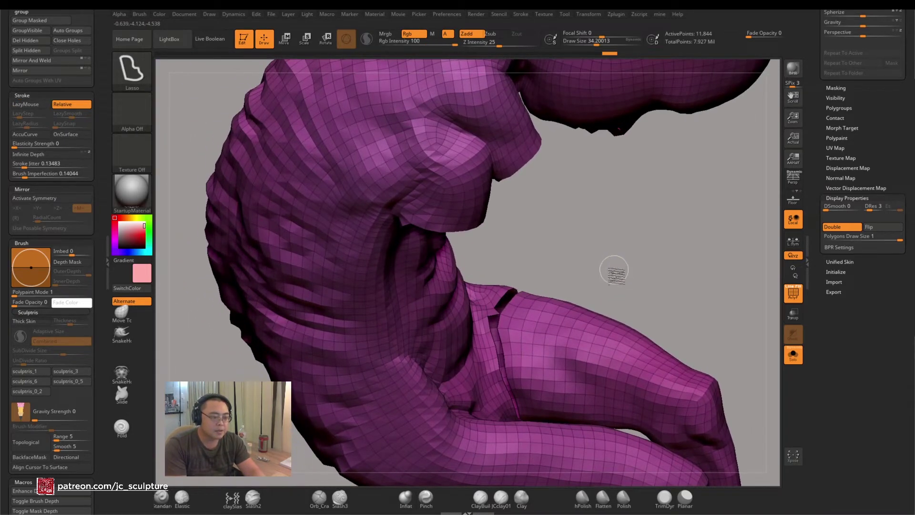
ctrl+shift+click(615, 280)
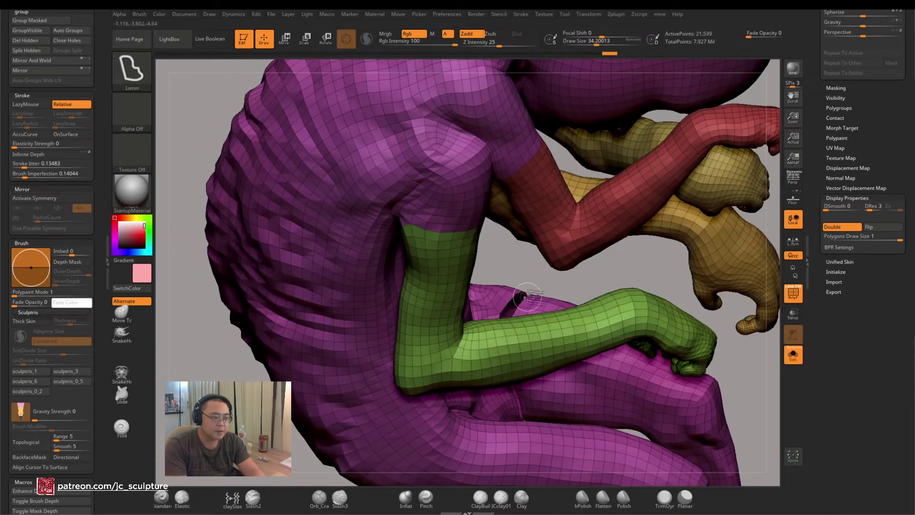
mouse_move(526, 286)
mouse_down()
mouse_move(301, 420)
mouse_move(286, 441)
mouse_up()
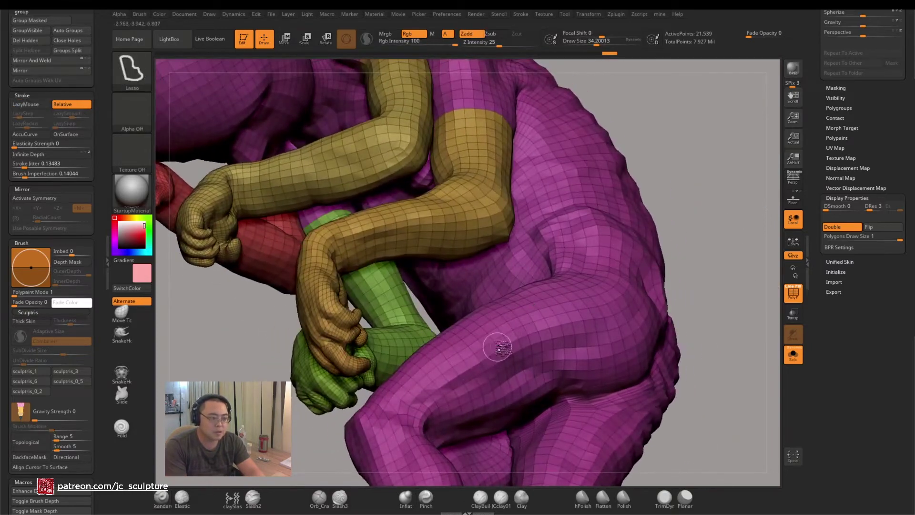
Hide the arm groups to isolate the body and legs, and hide a polygon loop around the left thigh
ctrl+shift+click(512, 348)
ctrl+shift+click(551, 319)
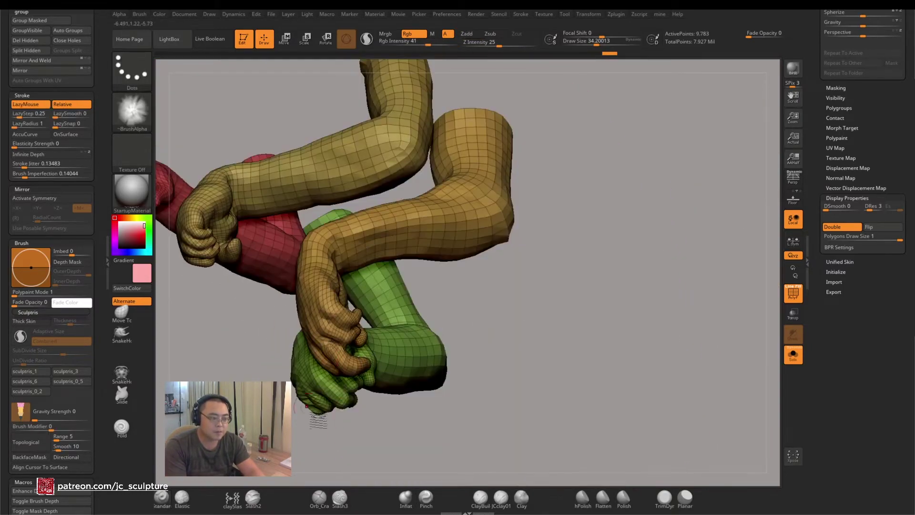
ctrl+shift+click(329, 424)
mouse_move(329, 424)
mouse_down()
mouse_move(555, 327)
mouse_move(435, 323)
mouse_move(433, 334)
mouse_up()
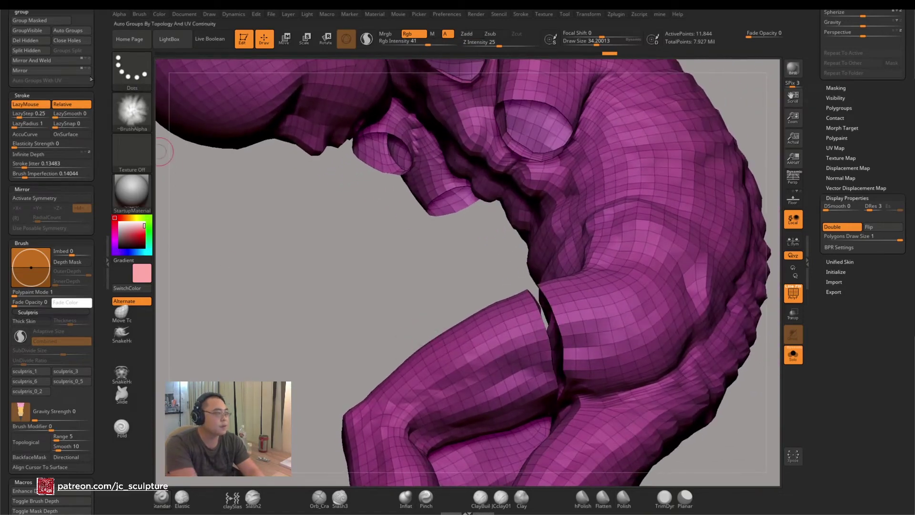
Try to auto-group the body and left leg at the thigh split, and undo it
click(79, 29)
drag(348, 321, 560, 301)
key(ctrl+z)
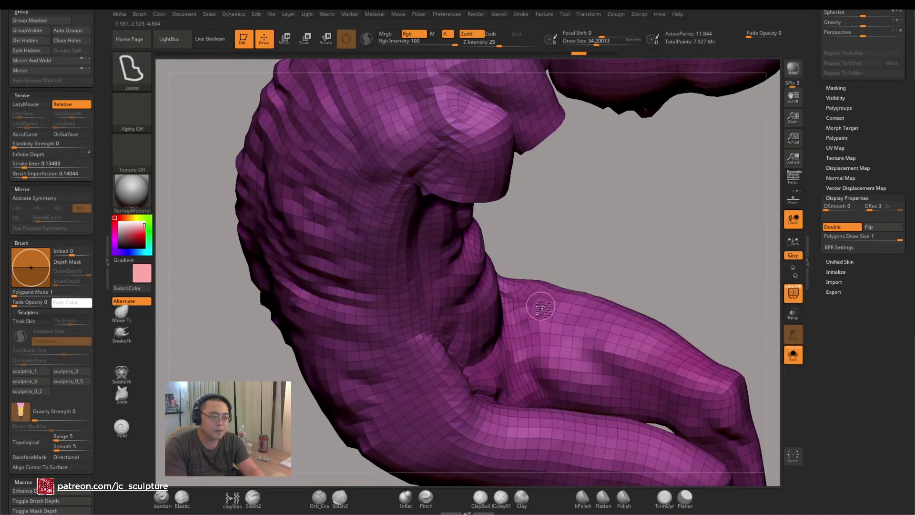
Auto-group the visible body parts to split off the left leg, and show the whole model
click(81, 32)
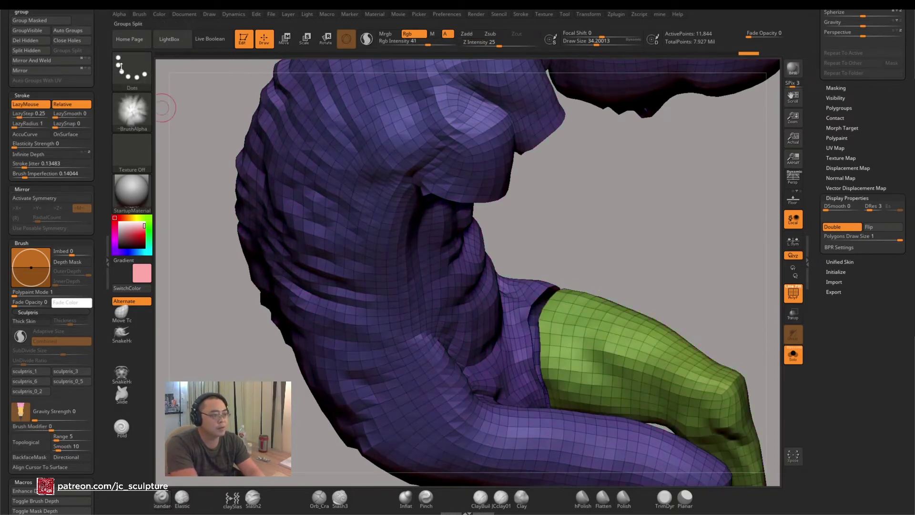
drag(703, 291, 486, 254)
ctrl+shift+click(487, 255)
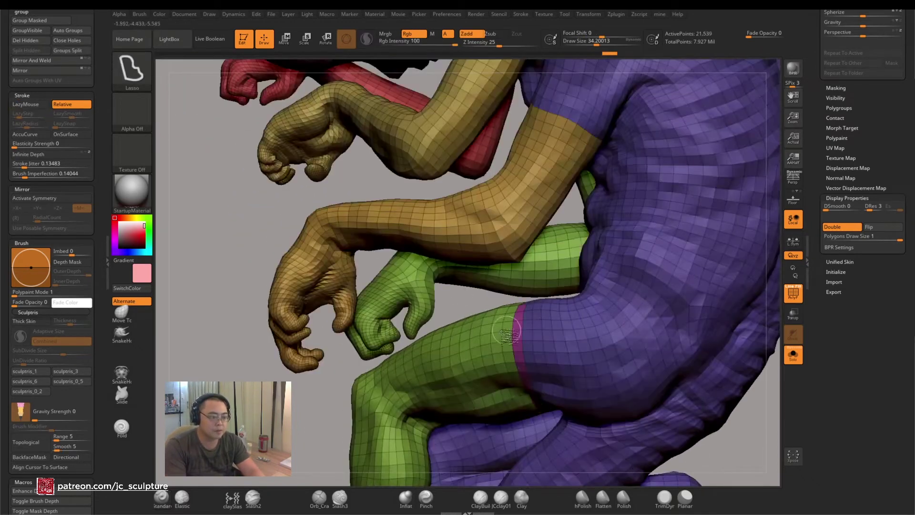
Isolate the left leg, extend the selection over the thigh's edge loop, and assign it to a single polygroup
ctrl+shift+click(467, 347)
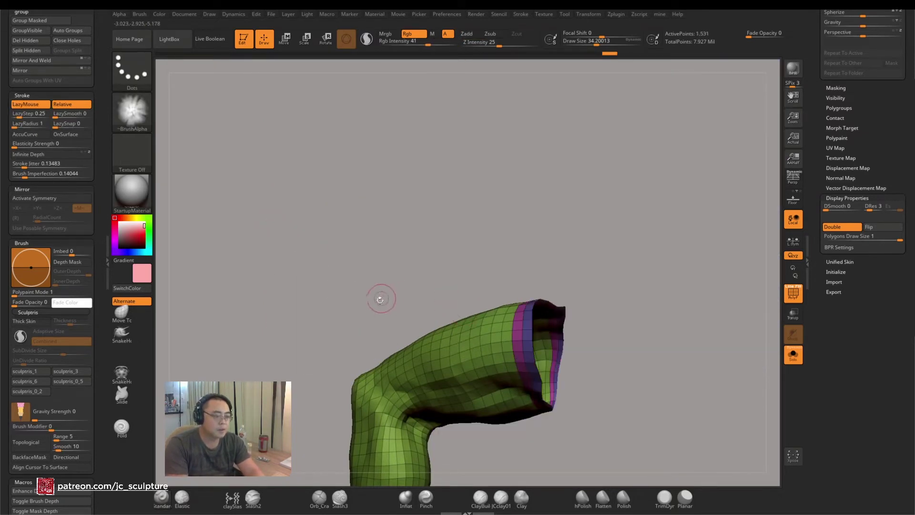
drag(380, 300, 393, 260)
key(ctrl+z)
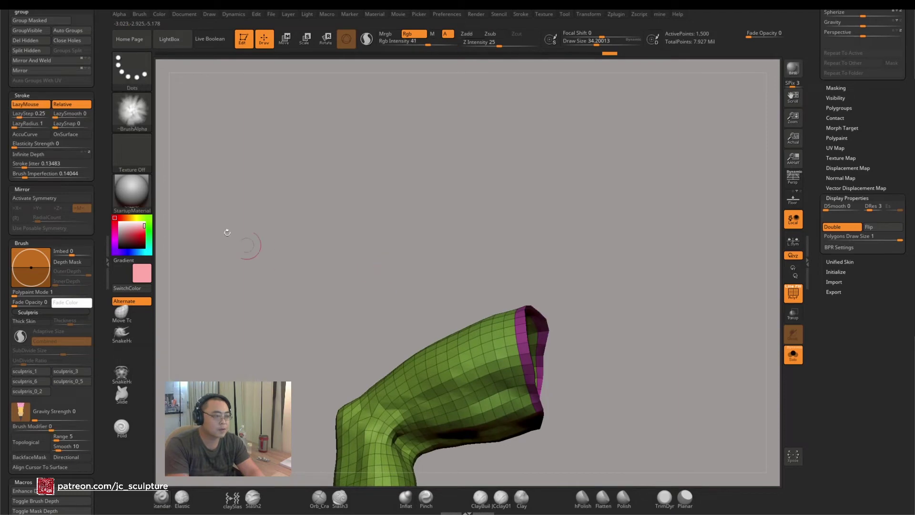
click(27, 31)
ctrl+shift+click(343, 317)
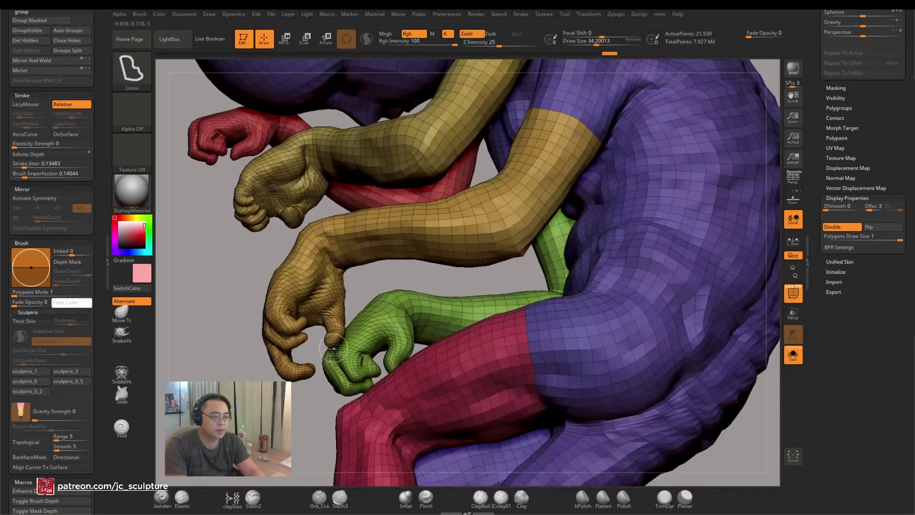
Auto-group the body with the arms and left leg hidden, splitting off the right leg at a hidden thigh loop
mouse_move(308, 292)
shift+mouse_down()
mouse_move(327, 392)
mouse_move(378, 387)
mouse_move(333, 410)
mouse_move(316, 395)
mouse_move(327, 383)
mouse_move(326, 332)
shift+mouse_up()
ctrl+shift+click(369, 391)
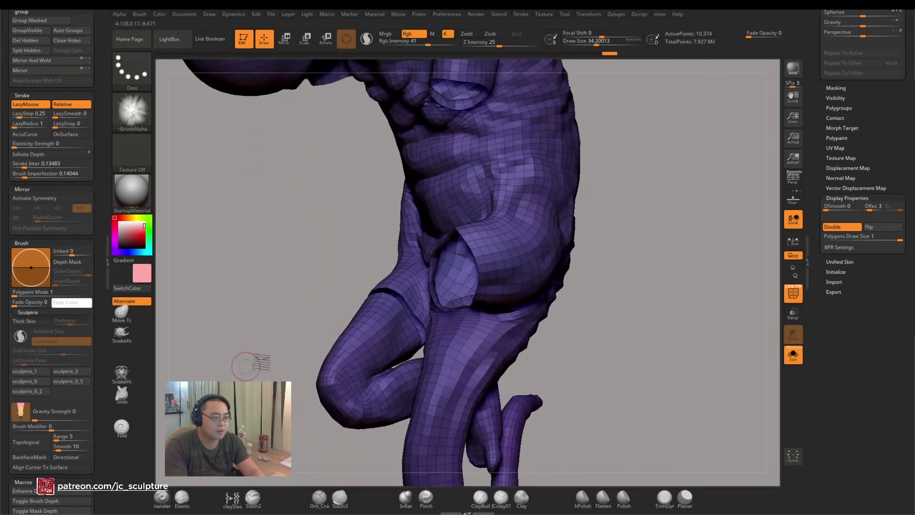
shift+drag(245, 364, 164, 200)
click(74, 31)
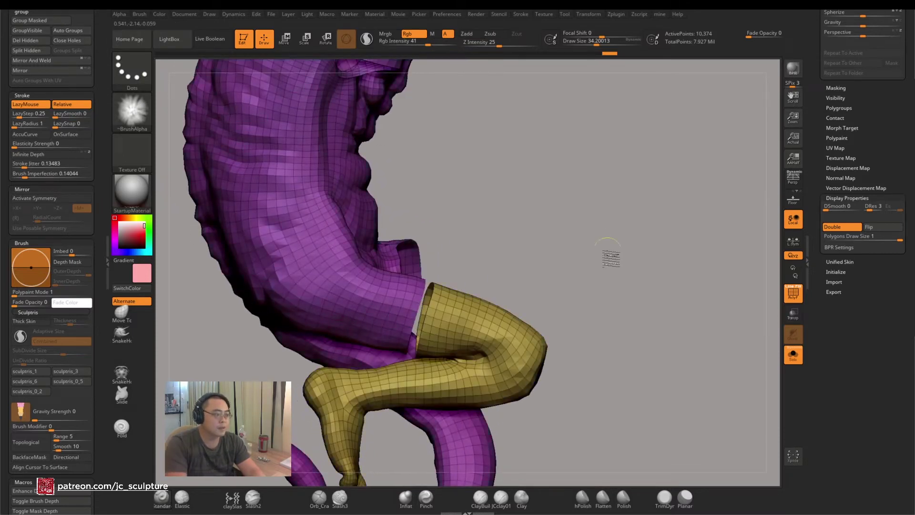
ctrl+shift+click(610, 257)
Isolate the right leg, grow the selection up the thigh, and assign it to a single polygroup
ctrl+shift+click(461, 316)
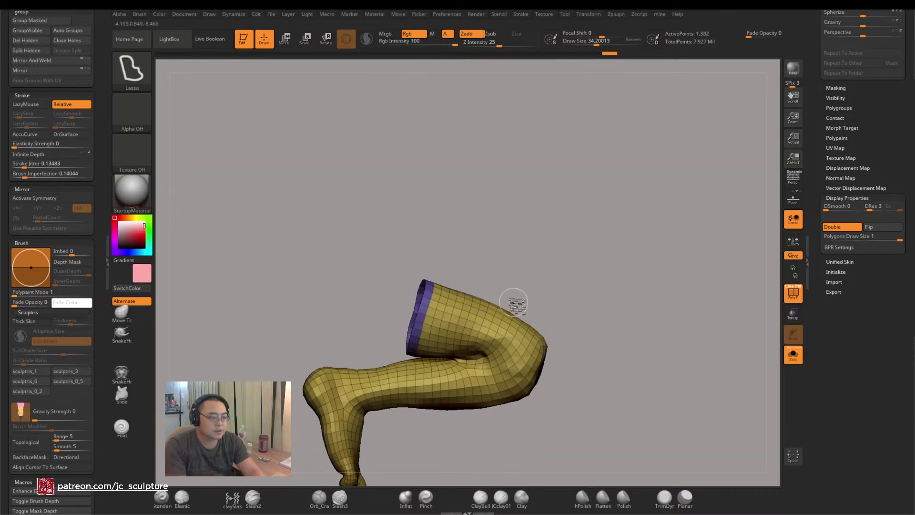
mouse_move(609, 312)
mouse_down()
mouse_move(586, 323)
mouse_move(597, 310)
mouse_up()
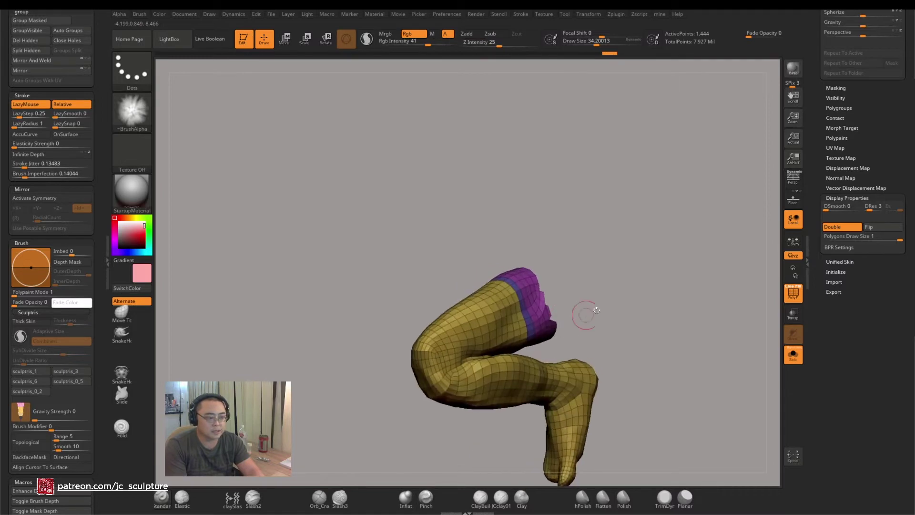
key(ctrl+z)
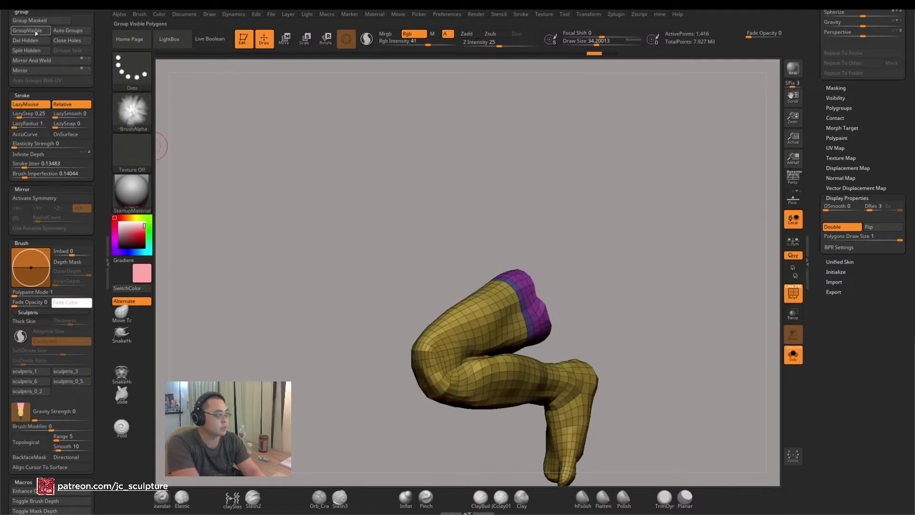
ctrl+shift+click(370, 388)
Show the whole model and isolate the body polygroup so the arms and legs are hidden
mouse_move(344, 376)
mouse_down()
mouse_move(358, 385)
mouse_move(362, 364)
mouse_move(548, 317)
mouse_up()
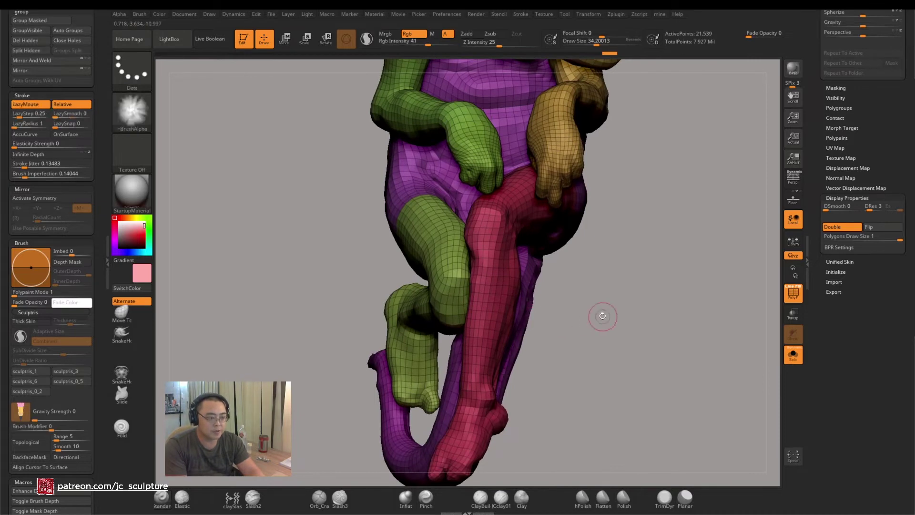
mouse_move(603, 312)
mouse_down()
mouse_move(599, 327)
mouse_move(529, 275)
mouse_up()
ctrl+shift+click(540, 281)
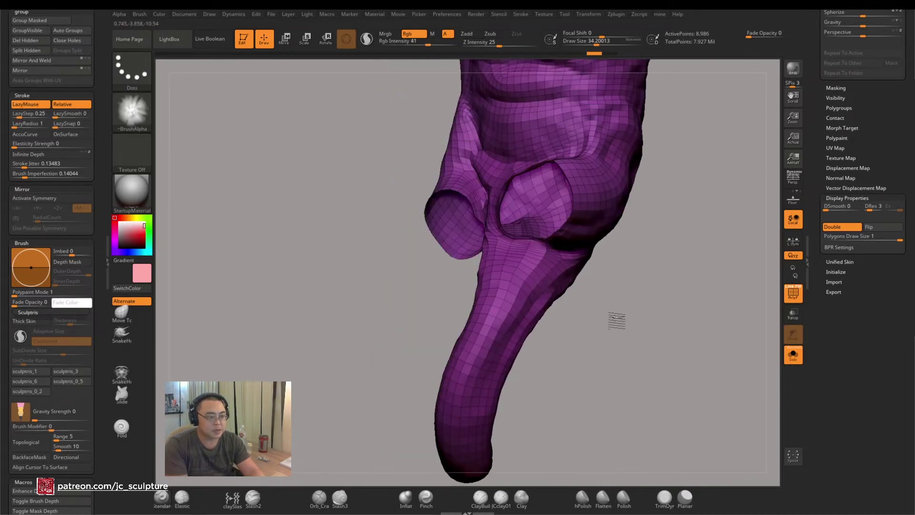
Hide an edge loop around the tail's base, auto-group the visible parts to split off the tail, and show the whole model
drag(615, 319, 542, 260)
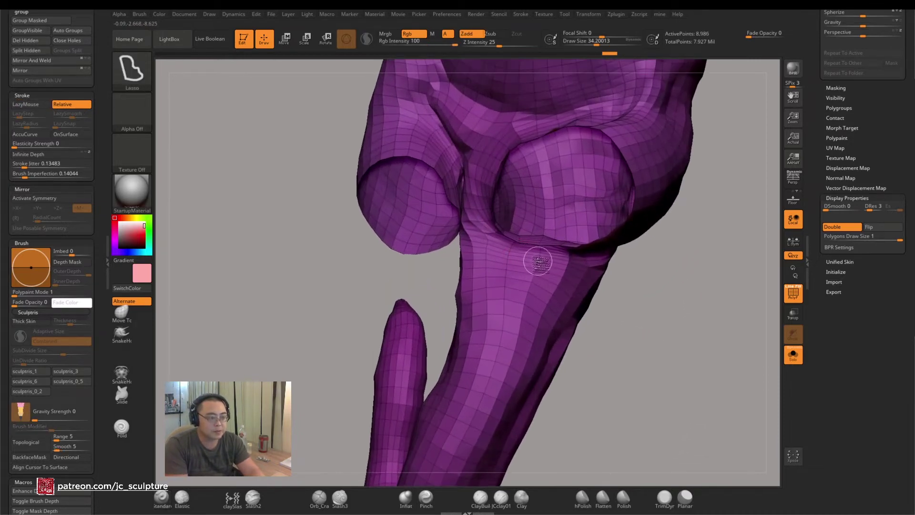
ctrl+shift+click(538, 259)
key(ctrl+z)
drag(664, 309, 587, 304)
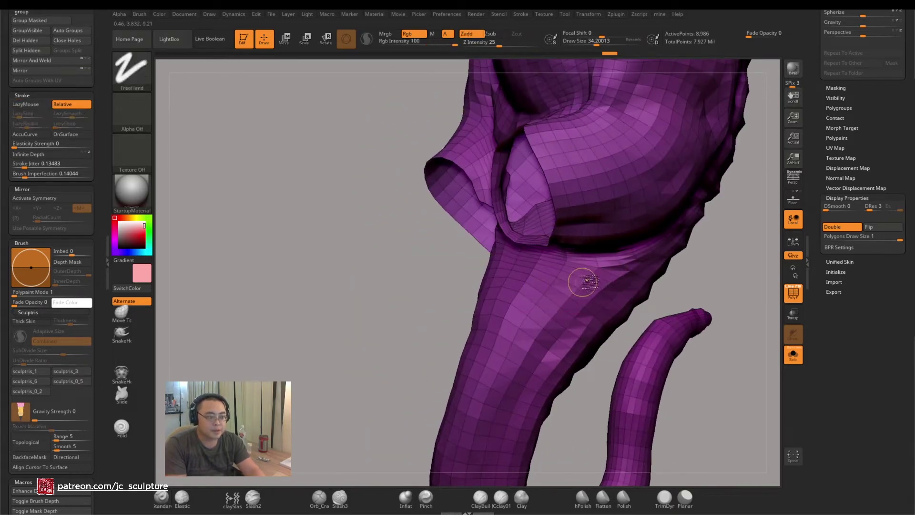
ctrl+alt+shift+click(585, 296)
mouse_move(433, 317)
mouse_down()
mouse_move(434, 339)
mouse_move(403, 313)
mouse_move(374, 361)
mouse_move(341, 372)
mouse_up()
click(71, 31)
ctrl+shift+click(413, 331)
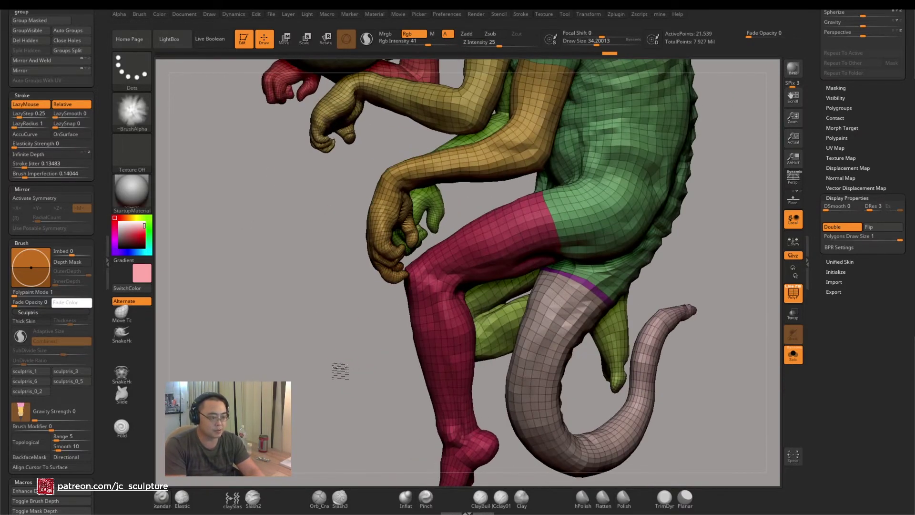
Isolate the tail, extend the selection over its base loop, assign it to a single polygroup, and show the whole model
ctrl+shift+click(555, 310)
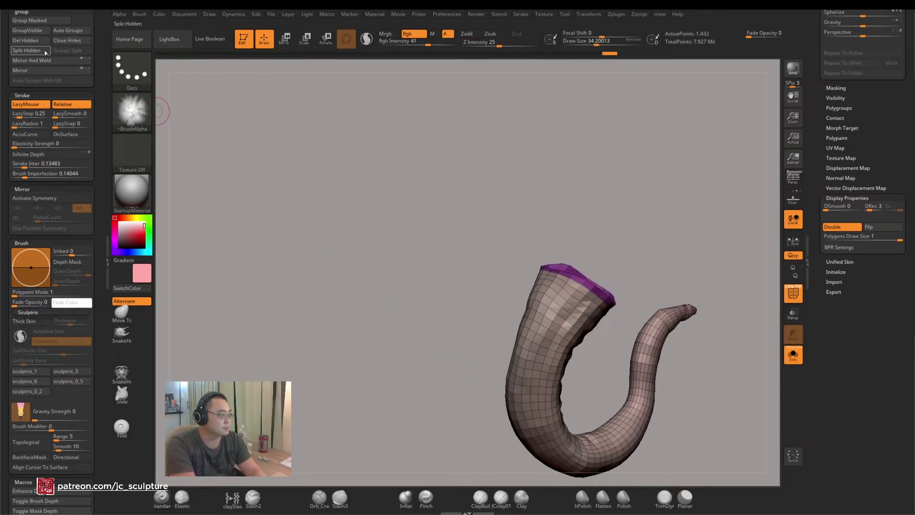
drag(4, 51, 22, 71)
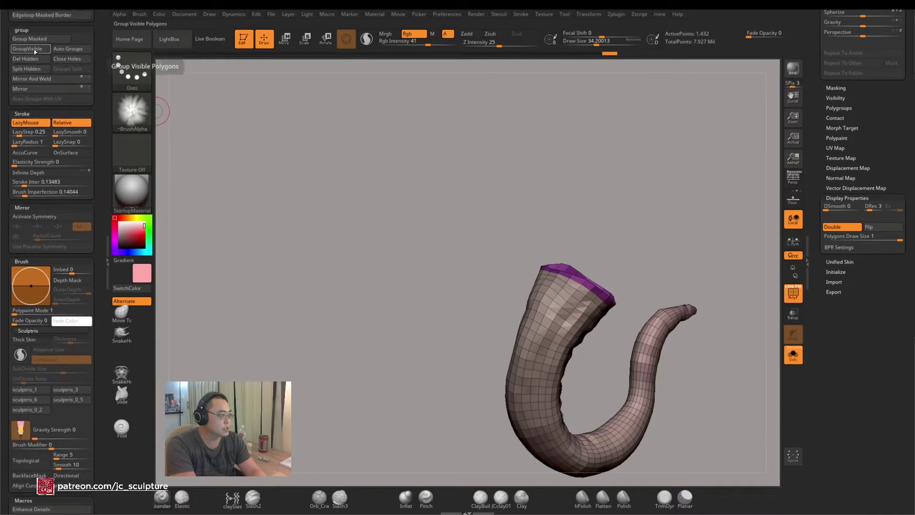
click(27, 52)
ctrl+shift+click(389, 283)
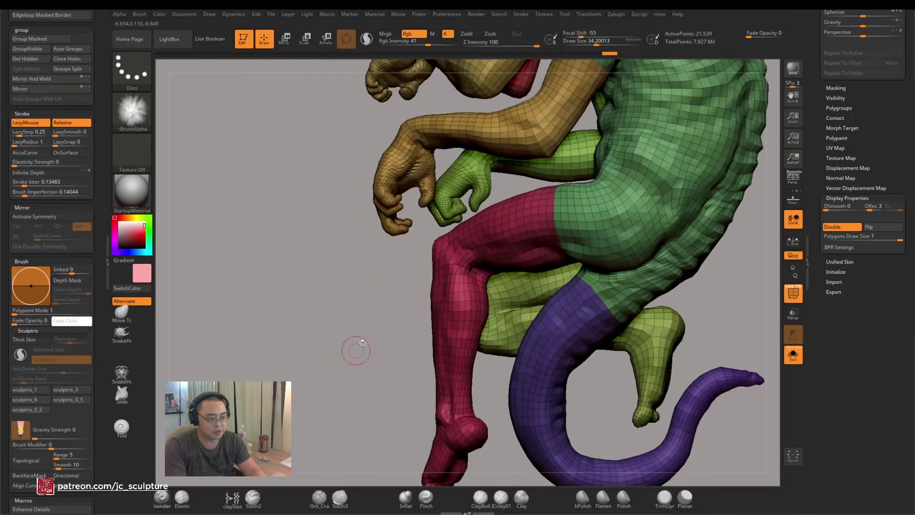
Isolate the tail to check its polygroup, and show the whole model again
ctrl+shift+click(566, 330)
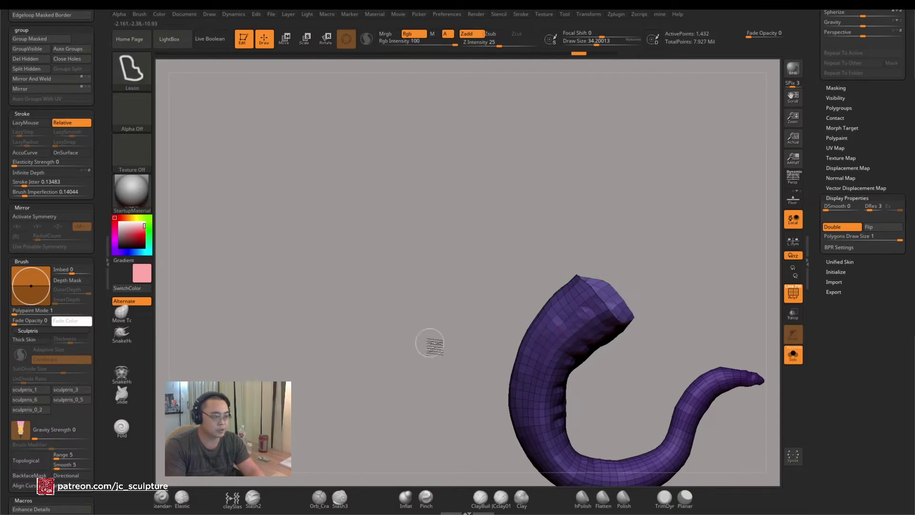
ctrl+shift+click(448, 350)
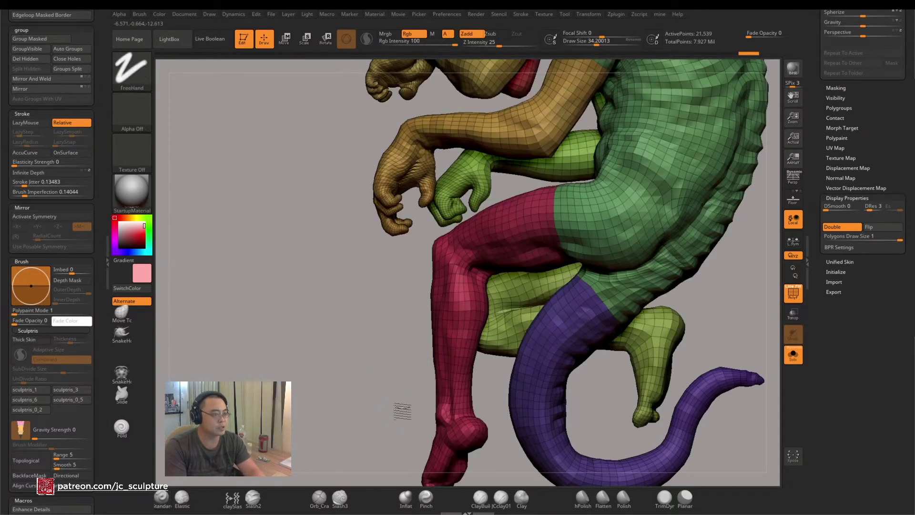
mouse_move(402, 409)
alt+mouse_down()
mouse_move(414, 342)
mouse_move(425, 338)
alt+mouse_up()
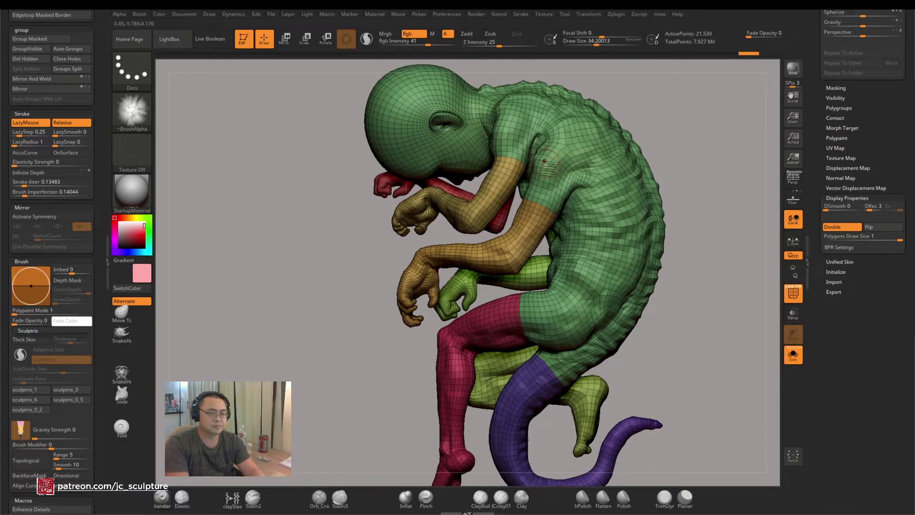
mouse_move(546, 162)
alt+mouse_down()
mouse_move(721, 136)
mouse_move(691, 139)
mouse_move(694, 185)
mouse_move(707, 135)
alt+mouse_up()
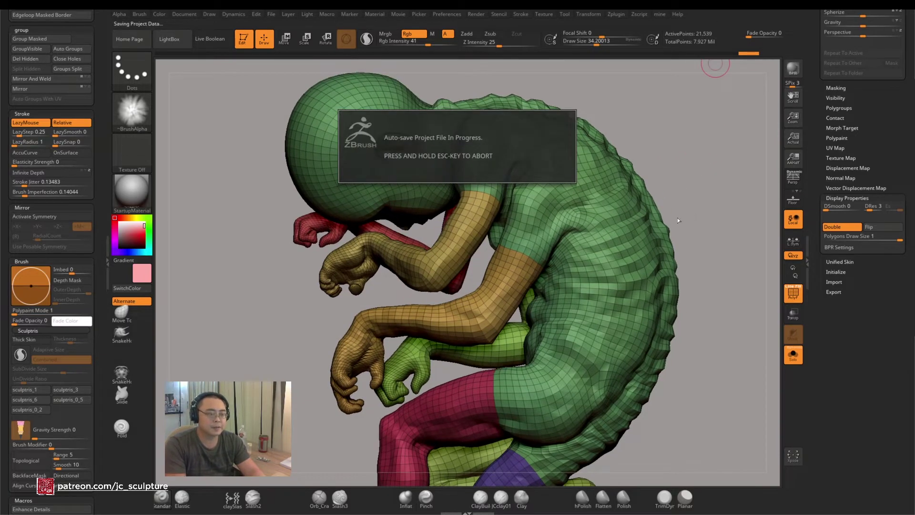
Isolate the body polygroup with the head and neck in close view
key(ctrl+shift)
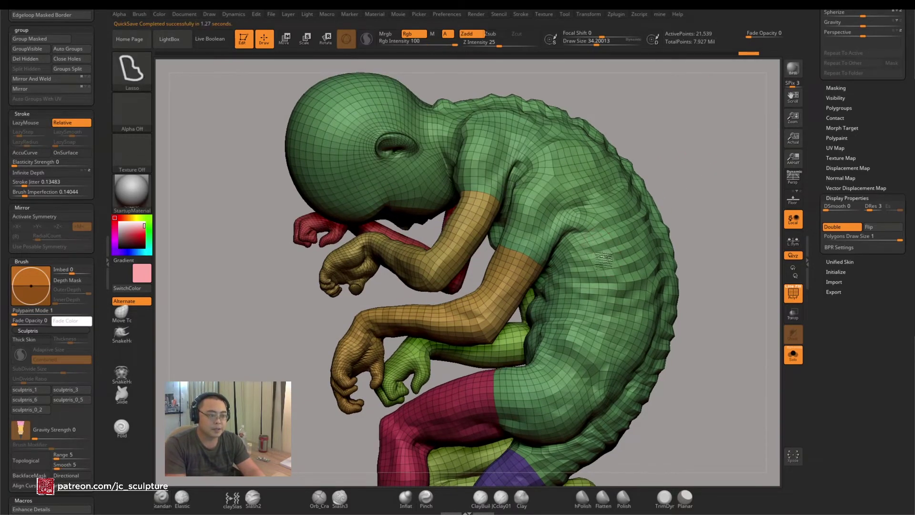
ctrl+shift+click(603, 259)
mouse_move(693, 237)
mouse_down()
mouse_move(730, 231)
mouse_move(706, 238)
mouse_move(721, 247)
mouse_move(672, 291)
mouse_move(696, 253)
mouse_move(656, 266)
mouse_move(730, 259)
mouse_move(715, 245)
mouse_move(448, 198)
mouse_up()
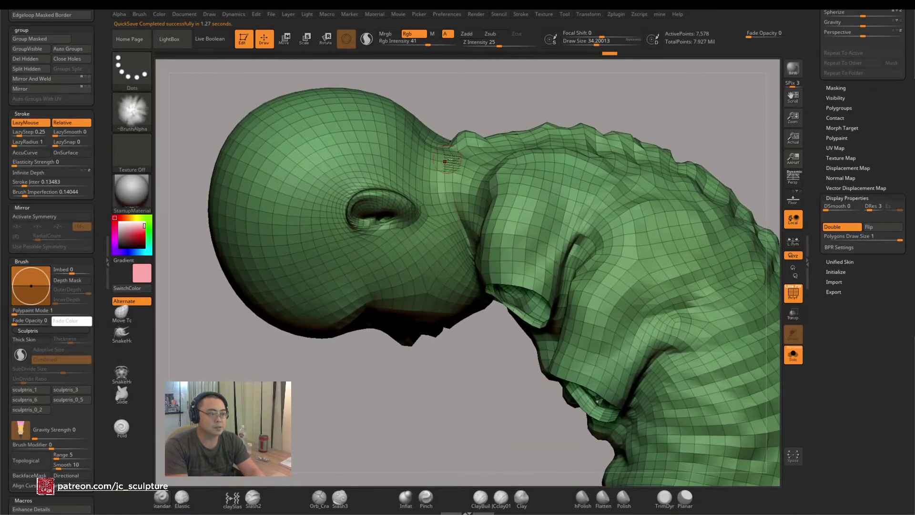
scroll(453, 162, up, 2)
Try to separate the head by hiding an edge loop around the neck, and inspect the cut from several sides
key(ctrl)
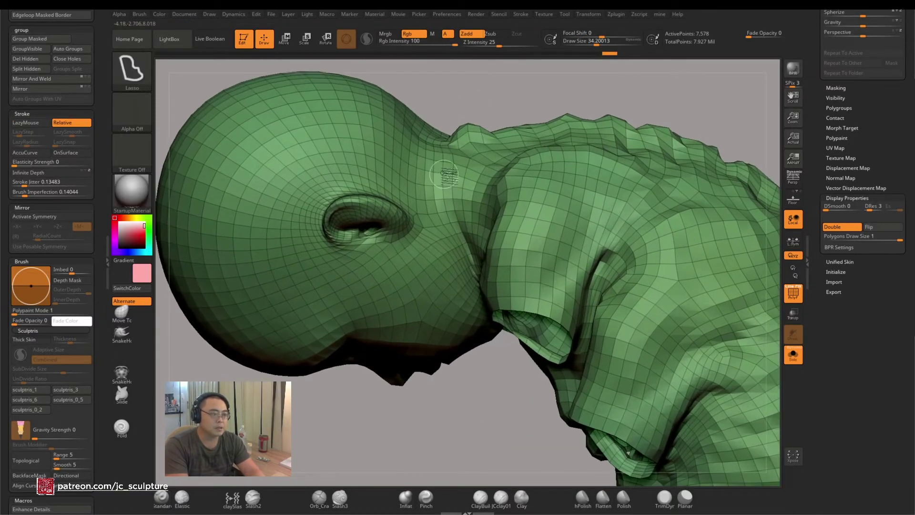
mouse_move(490, 110)
mouse_down()
mouse_move(541, 102)
mouse_move(547, 28)
mouse_up()
mouse_move(290, 377)
mouse_down()
mouse_move(370, 255)
mouse_move(351, 274)
mouse_move(362, 253)
mouse_move(327, 296)
mouse_move(354, 331)
mouse_move(513, 193)
mouse_up()
mouse_move(479, 259)
mouse_down()
mouse_move(378, 313)
mouse_move(575, 186)
mouse_up()
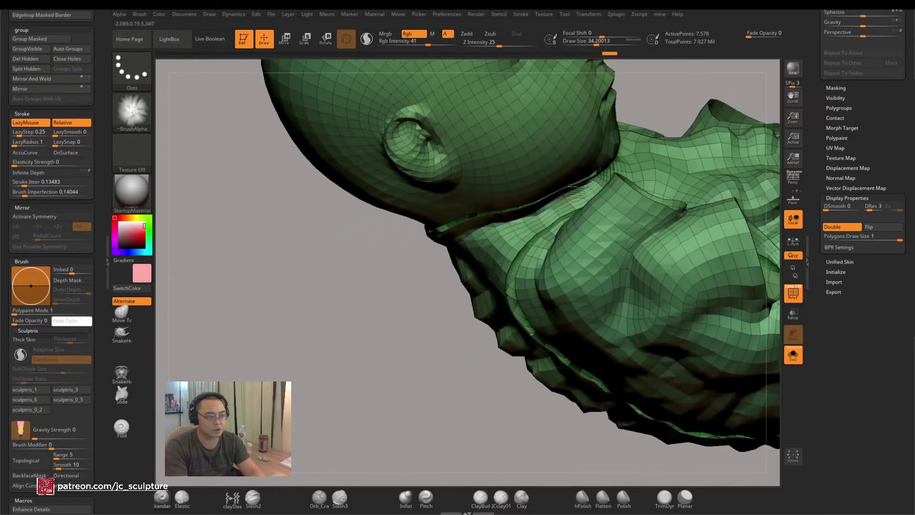
mouse_move(484, 223)
mouse_down()
mouse_move(419, 253)
mouse_move(586, 165)
mouse_up()
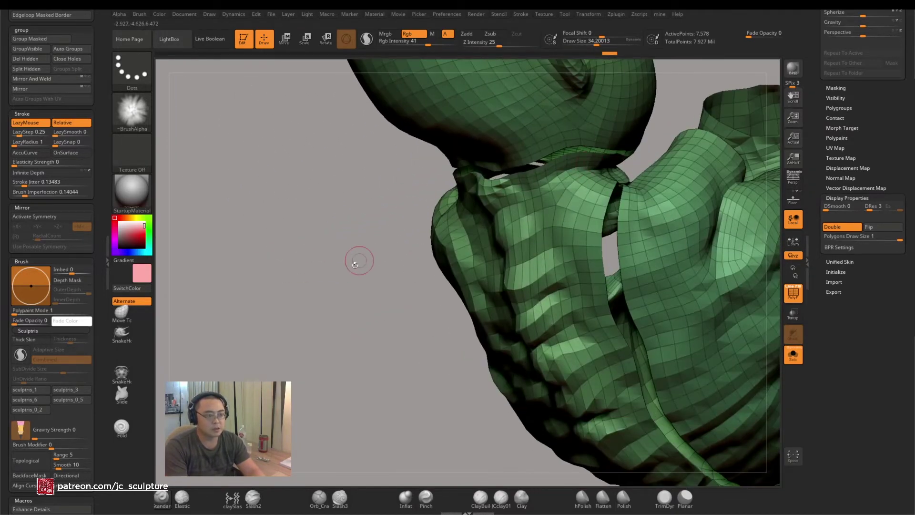
drag(355, 265, 444, 201)
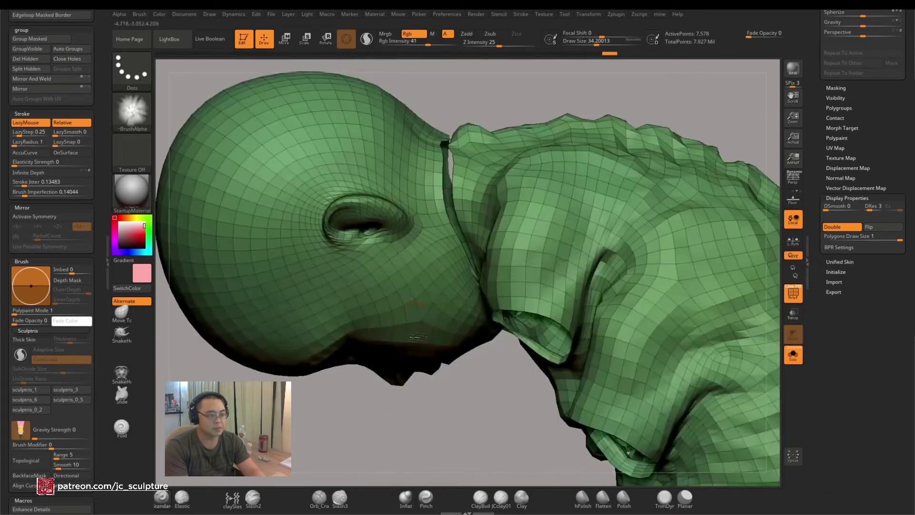
mouse_move(418, 336)
mouse_down()
mouse_move(464, 439)
mouse_move(446, 360)
mouse_move(429, 368)
mouse_move(429, 351)
mouse_move(511, 271)
mouse_move(763, 191)
mouse_move(711, 236)
mouse_up()
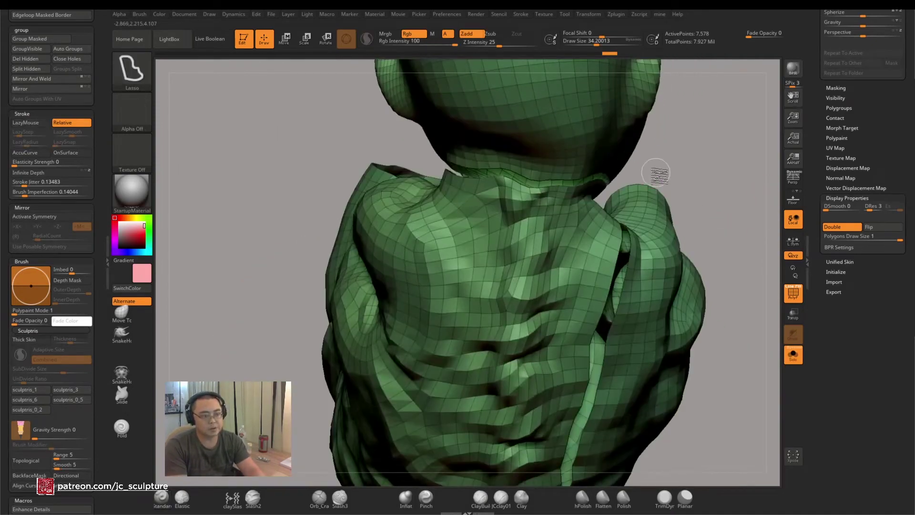
Hide both shoulders and the torso with lasso selections, leaving only the head and upper neck visible
mouse_move(610, 198)
ctrl+shift+mouse_down()
mouse_move(620, 186)
mouse_move(613, 196)
ctrl+shift+mouse_up()
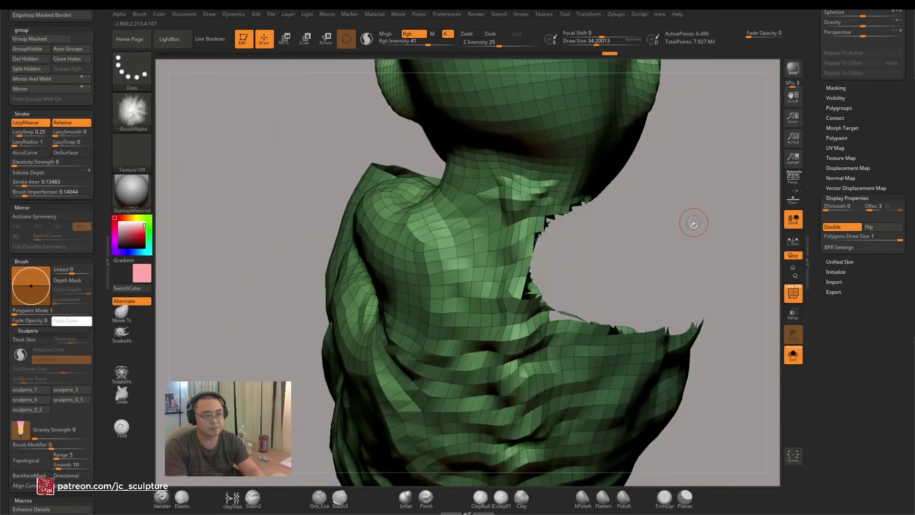
mouse_move(695, 221)
mouse_down()
mouse_move(666, 232)
mouse_move(731, 198)
mouse_move(718, 245)
mouse_move(696, 230)
mouse_move(629, 216)
mouse_move(259, 233)
mouse_move(304, 245)
mouse_up()
key(ctrl+shift)
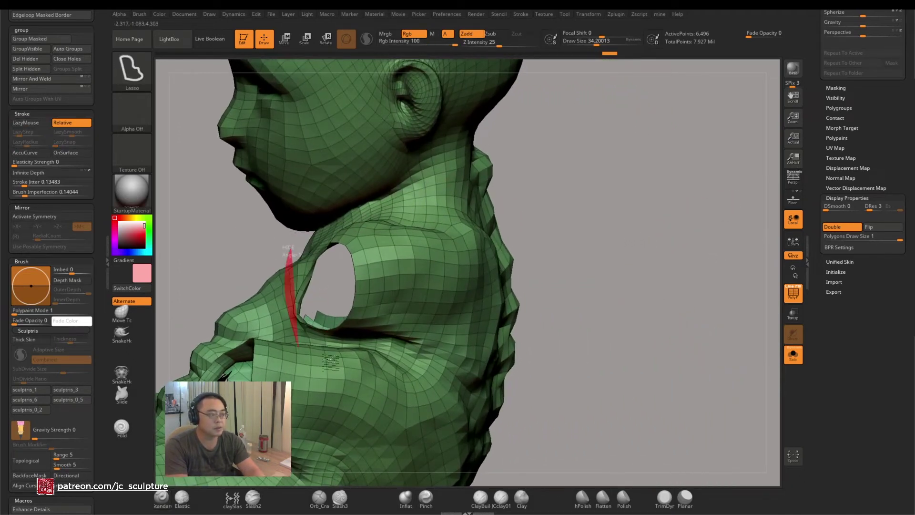
mouse_move(323, 357)
ctrl+alt+shift+mouse_down()
mouse_move(542, 159)
mouse_move(546, 187)
ctrl+alt+shift+mouse_up()
mouse_move(558, 224)
mouse_down()
mouse_move(531, 266)
mouse_move(476, 248)
mouse_move(642, 239)
mouse_up()
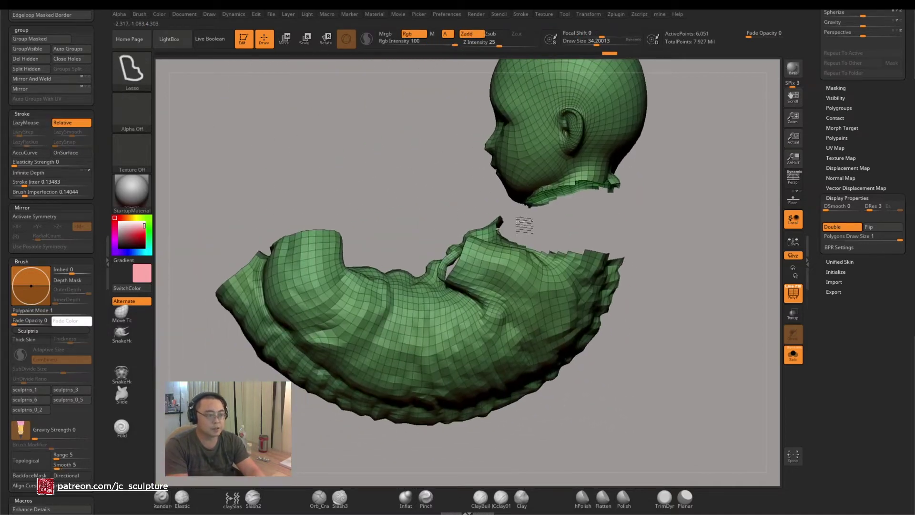
mouse_move(524, 225)
ctrl+alt+shift+mouse_down()
mouse_move(181, 305)
mouse_move(702, 338)
mouse_move(685, 259)
mouse_move(649, 289)
mouse_move(674, 256)
mouse_move(607, 253)
mouse_move(601, 229)
ctrl+alt+shift+mouse_up()
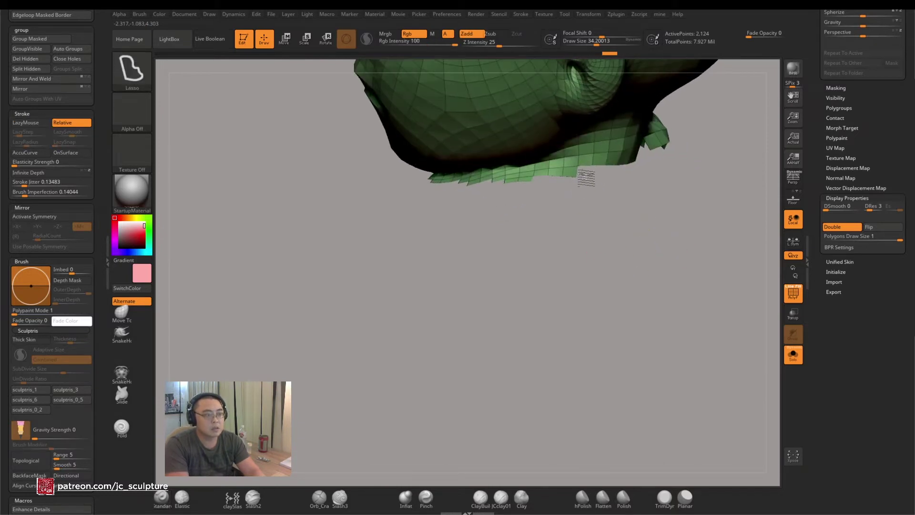
Hide the leftover polygons below the chin and at the nape of the neck with lasso selections
mouse_move(474, 229)
mouse_down()
mouse_move(486, 230)
mouse_move(422, 208)
mouse_up()
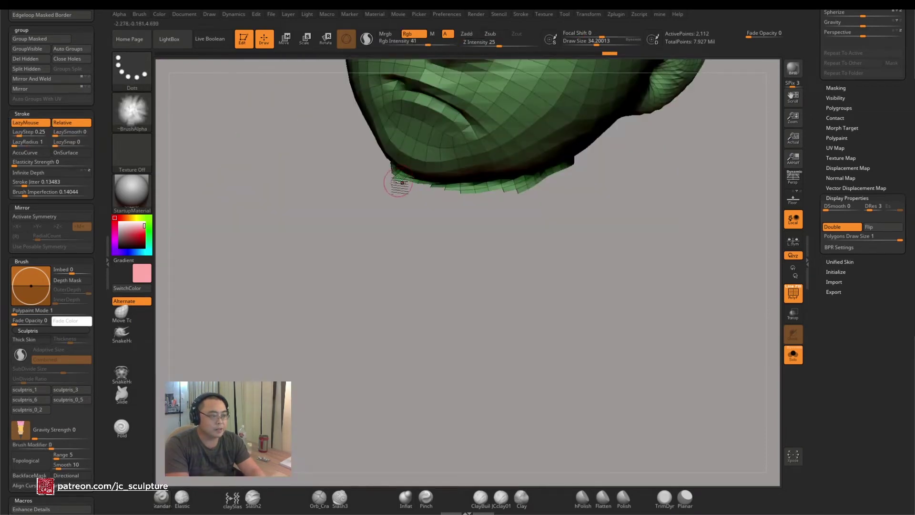
mouse_move(395, 190)
mouse_down()
mouse_move(408, 214)
mouse_move(438, 231)
mouse_move(411, 230)
mouse_move(543, 292)
mouse_move(685, 229)
mouse_move(619, 219)
mouse_up()
key(ctrl+shift)
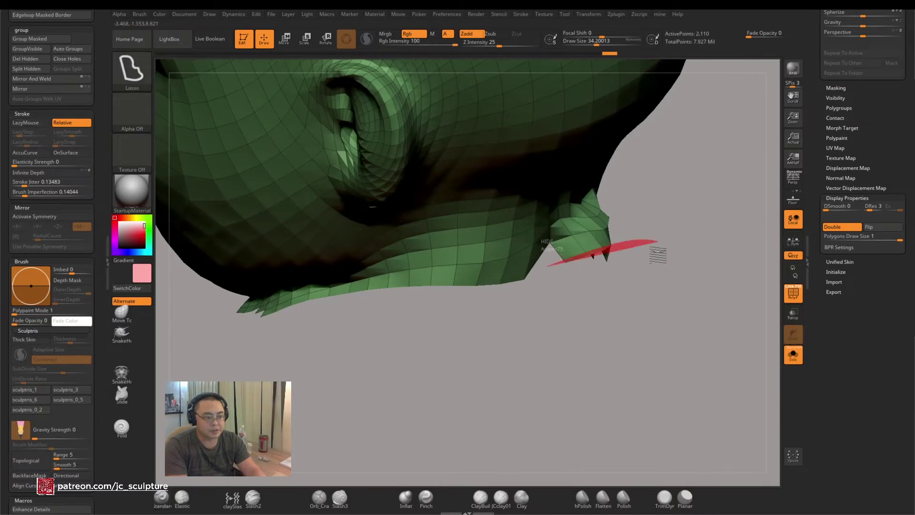
ctrl+alt+shift+drag(658, 256, 646, 274)
Hide a few more stray polygons along the ragged neck edge, checking it from the side and below the jaw
mouse_move(588, 264)
mouse_down()
mouse_move(625, 260)
mouse_move(618, 241)
mouse_move(609, 239)
mouse_move(631, 276)
mouse_move(637, 323)
mouse_move(630, 303)
mouse_move(622, 333)
mouse_up()
drag(491, 314, 496, 308)
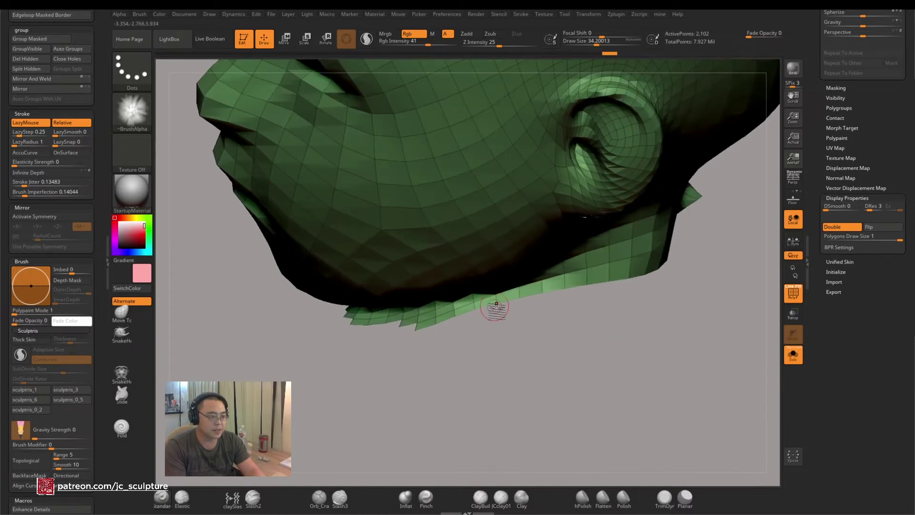
mouse_move(566, 282)
mouse_down()
mouse_move(578, 292)
mouse_move(586, 262)
mouse_move(582, 278)
mouse_up()
key(shift)
mouse_move(667, 289)
mouse_down()
mouse_move(543, 282)
mouse_move(576, 266)
mouse_move(630, 355)
mouse_move(594, 387)
mouse_move(642, 323)
mouse_move(631, 360)
mouse_move(667, 296)
mouse_up()
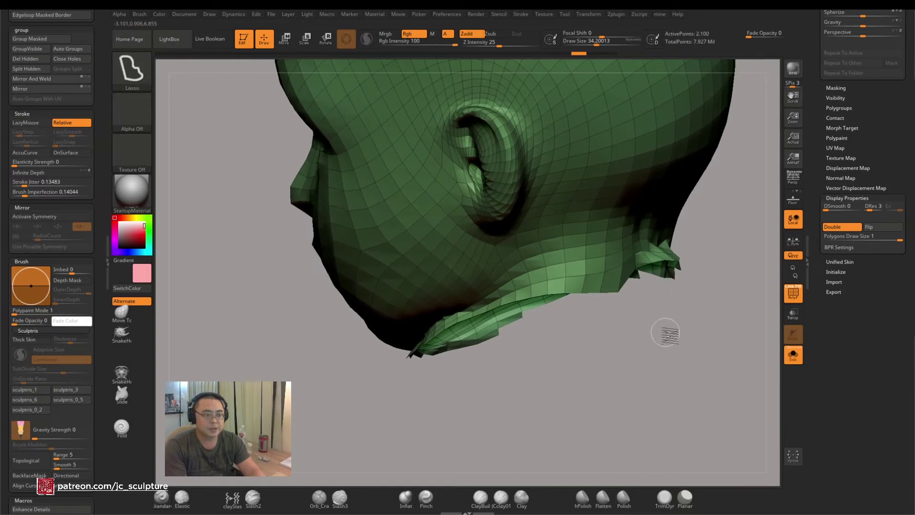
mouse_move(665, 332)
shift+mouse_down()
mouse_move(578, 359)
mouse_move(670, 348)
mouse_move(615, 356)
mouse_move(641, 349)
mouse_move(452, 327)
shift+mouse_up()
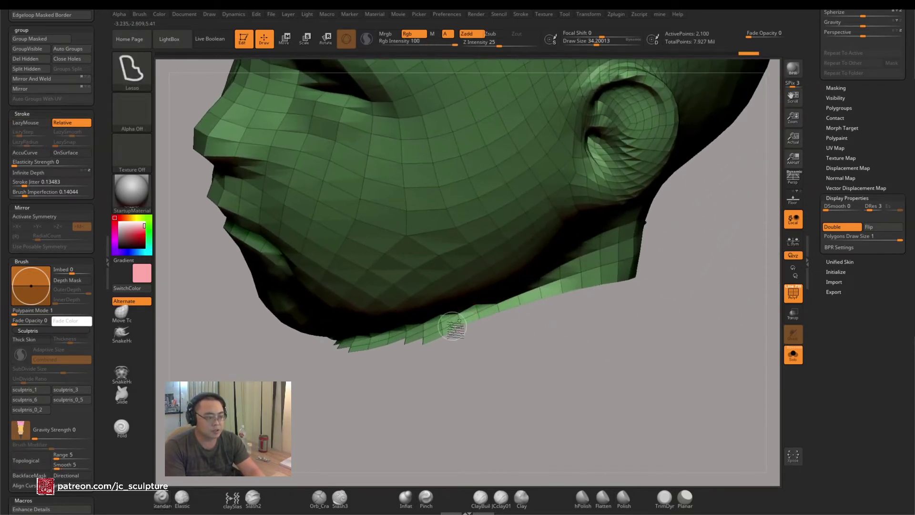
Trim the visible neck edge closer to the jawline by hiding its lower strip below the jaw and ear
mouse_move(428, 380)
mouse_down()
mouse_move(485, 353)
mouse_move(580, 329)
mouse_move(577, 358)
mouse_move(605, 286)
mouse_up()
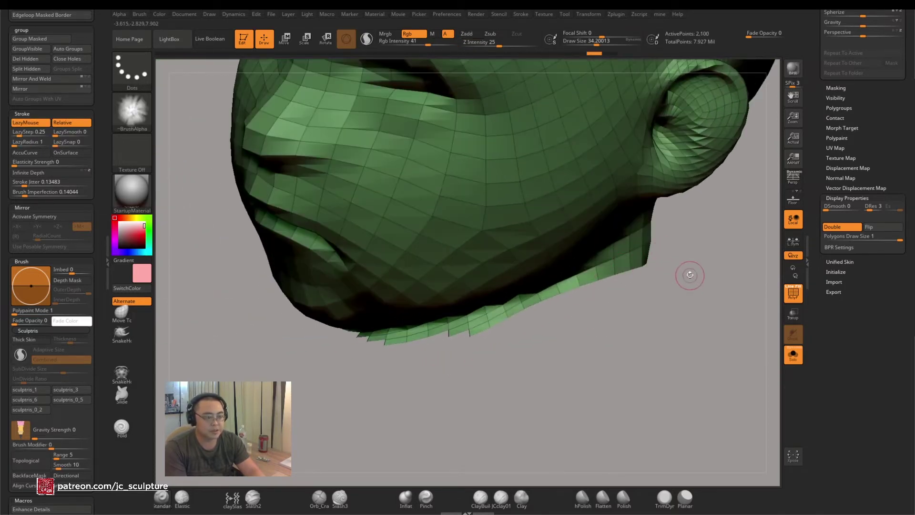
drag(690, 275, 698, 256)
key(ctrl+shift)
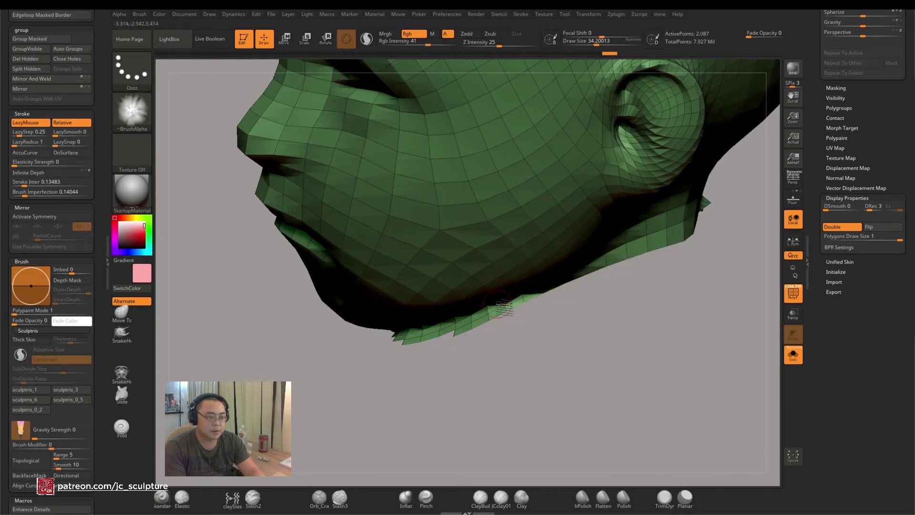
mouse_move(549, 306)
ctrl+shift+mouse_down()
mouse_move(577, 342)
mouse_move(558, 289)
ctrl+shift+mouse_up()
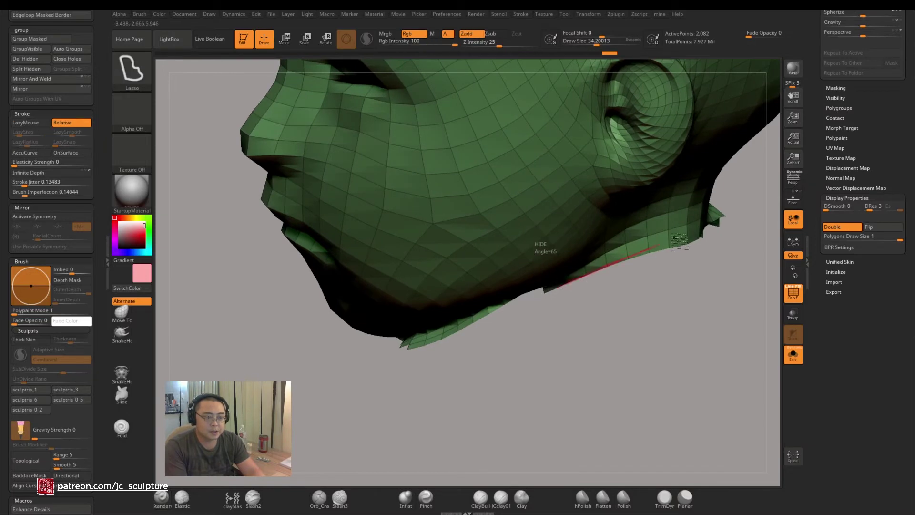
ctrl+shift+drag(735, 267, 735, 272)
mouse_move(636, 309)
mouse_down()
mouse_move(687, 298)
mouse_move(684, 321)
mouse_move(695, 323)
mouse_move(674, 306)
mouse_move(671, 271)
mouse_move(629, 296)
mouse_move(552, 314)
mouse_up()
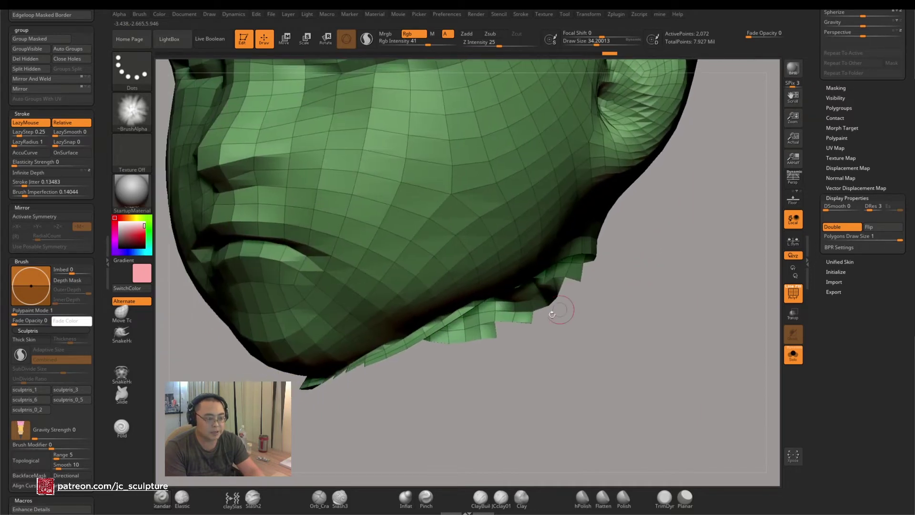
Hide the remaining protruding polygons around the underside and back of the neck, leaving the head isolated
ctrl+shift+drag(529, 379, 528, 380)
mouse_move(527, 381)
mouse_down()
mouse_move(525, 351)
mouse_move(507, 360)
mouse_move(665, 307)
mouse_up()
mouse_move(421, 387)
ctrl+shift+mouse_down()
mouse_move(482, 374)
mouse_move(473, 382)
mouse_move(475, 355)
mouse_move(435, 348)
mouse_move(442, 359)
mouse_move(500, 378)
mouse_move(472, 390)
mouse_move(480, 397)
mouse_move(460, 396)
mouse_move(474, 333)
mouse_move(443, 371)
mouse_move(582, 360)
mouse_move(605, 374)
mouse_move(695, 343)
mouse_move(629, 389)
ctrl+shift+mouse_up()
key(ctrl+shift)
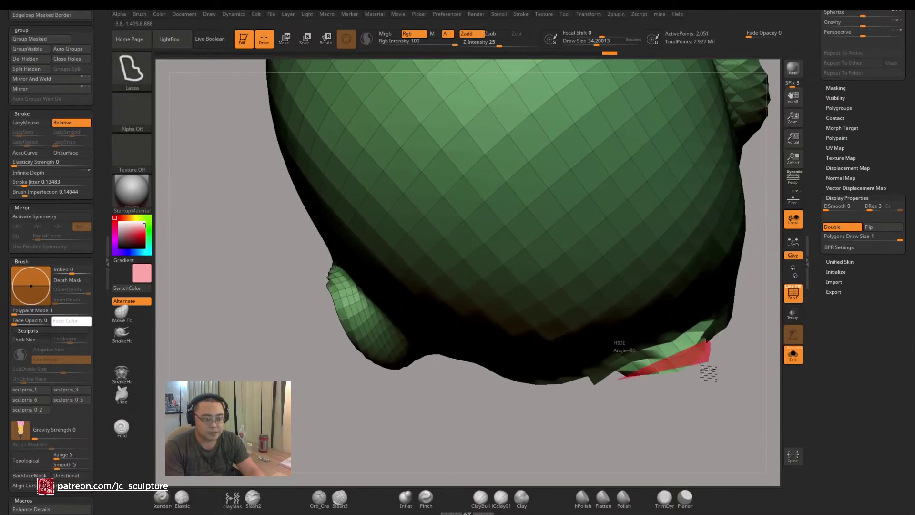
mouse_move(709, 373)
ctrl+shift+mouse_down()
mouse_move(701, 379)
mouse_move(719, 380)
mouse_move(729, 368)
mouse_move(649, 370)
ctrl+shift+mouse_up()
key(ctrl+shift)
ctrl+shift+drag(704, 380, 703, 380)
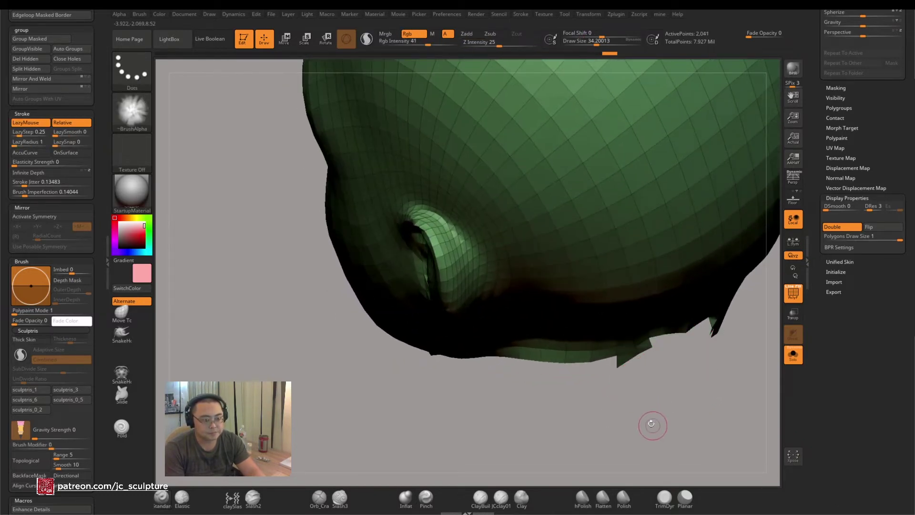
mouse_move(647, 408)
mouse_down()
mouse_move(675, 378)
mouse_move(658, 399)
mouse_move(696, 324)
mouse_up()
key(ctrl+shift)
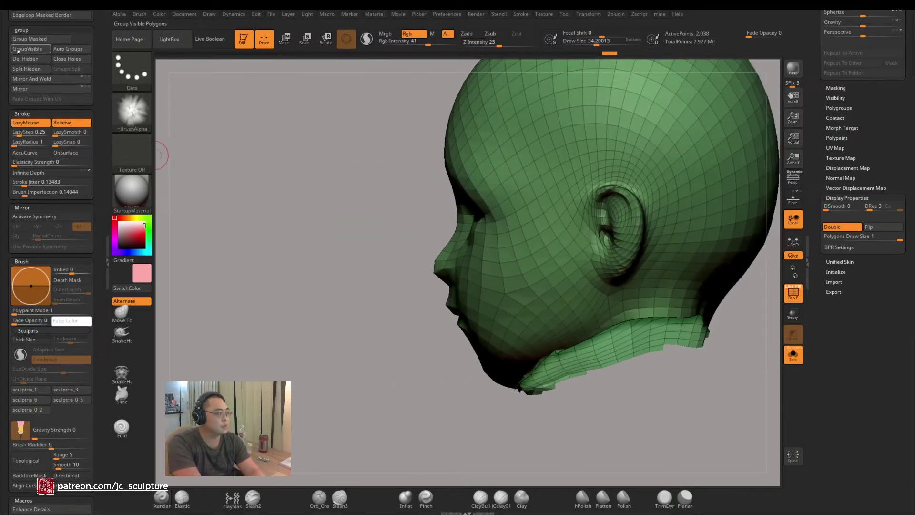
Assign the isolated head its own polygroup and unhide the rest of the creature
alt+drag(451, 252, 566, 156)
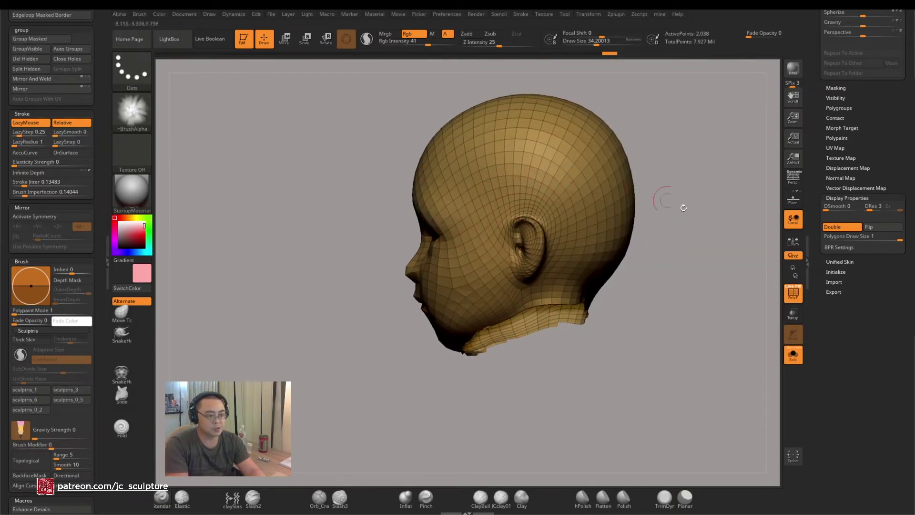
ctrl+shift+click(698, 237)
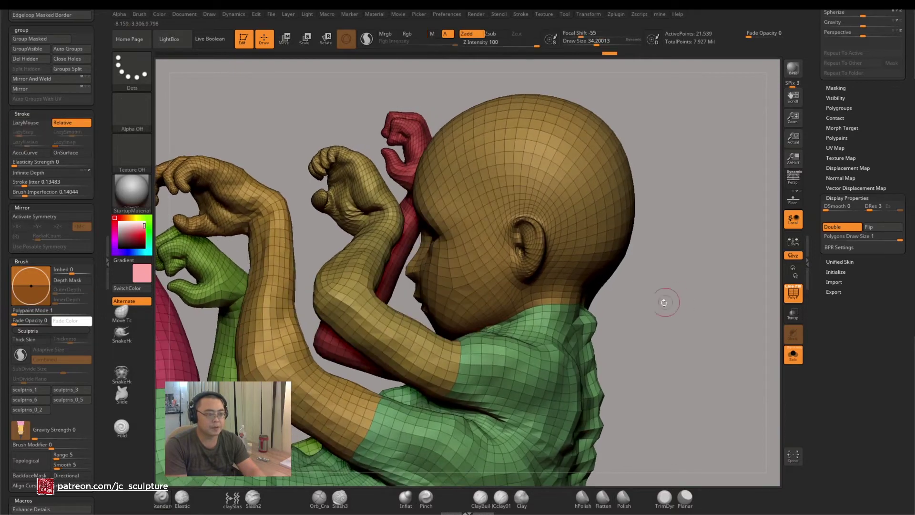
mouse_move(664, 302)
mouse_down()
mouse_move(658, 311)
mouse_move(630, 251)
mouse_move(691, 286)
mouse_move(705, 351)
mouse_move(642, 293)
mouse_up()
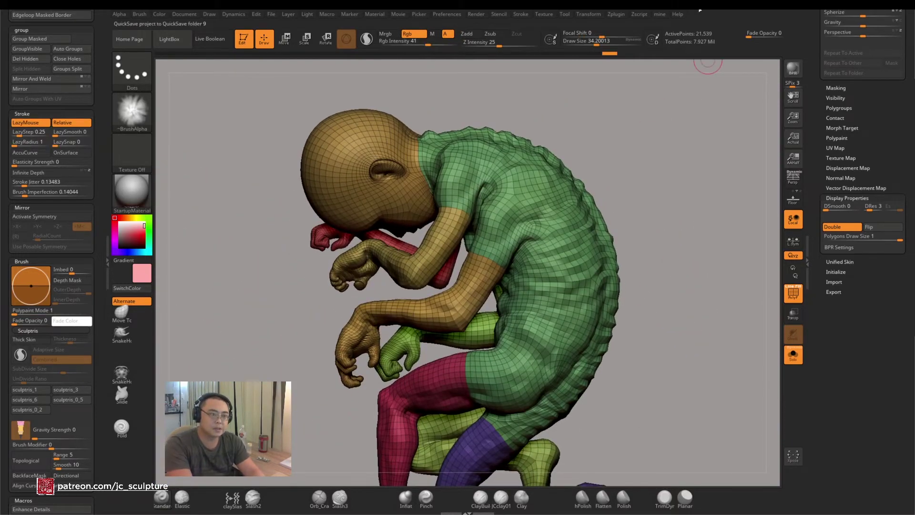
Isolate the torso, hide its far side along the spine, group the remaining near side separately, and unhide the model
key(ctrl+shift)
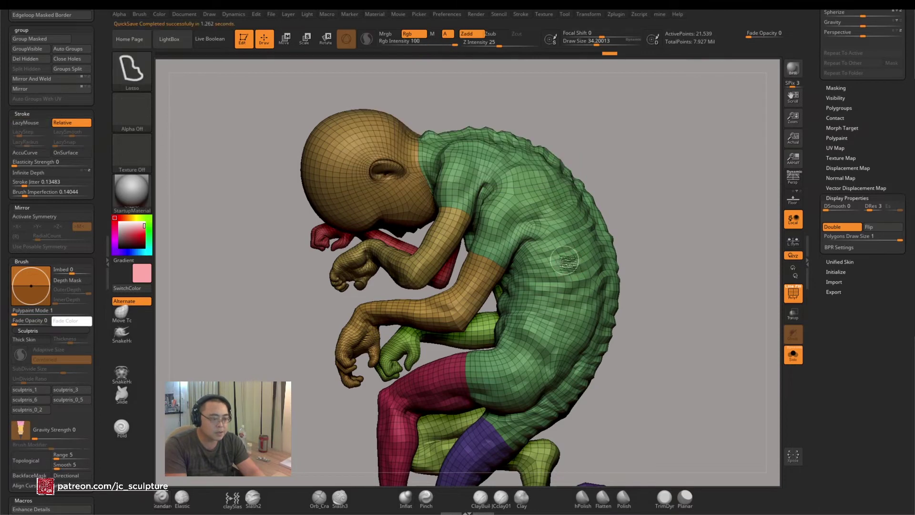
ctrl+shift+click(568, 258)
mouse_move(679, 229)
mouse_down()
mouse_move(664, 224)
mouse_move(681, 221)
mouse_up()
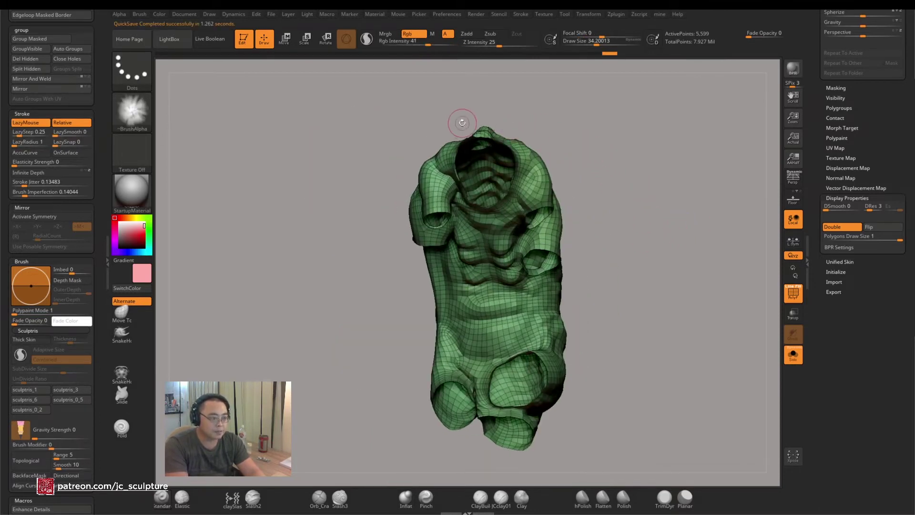
mouse_move(452, 127)
mouse_down()
mouse_move(453, 163)
mouse_move(465, 129)
mouse_move(312, 214)
mouse_move(398, 483)
mouse_move(496, 447)
mouse_move(476, 453)
mouse_move(556, 411)
mouse_move(657, 386)
mouse_up()
key(ctrl+shift)
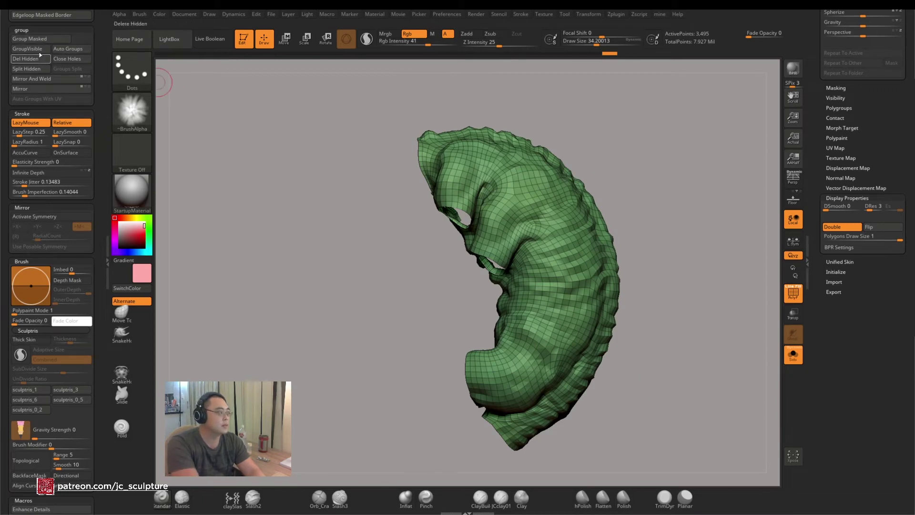
mouse_move(711, 285)
mouse_down()
mouse_move(694, 276)
mouse_move(733, 270)
mouse_move(738, 317)
mouse_move(729, 313)
mouse_move(742, 290)
mouse_move(725, 292)
mouse_move(670, 193)
mouse_up()
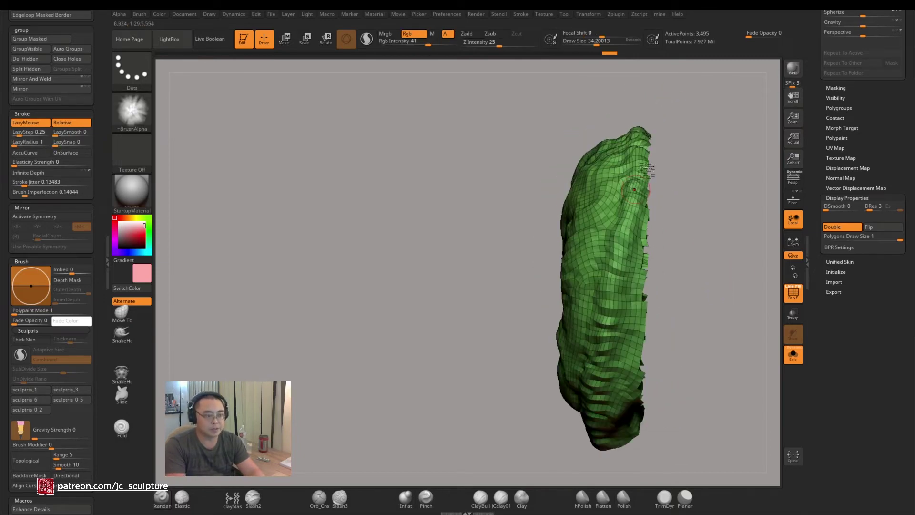
mouse_move(649, 246)
mouse_down()
mouse_move(657, 142)
mouse_move(644, 190)
mouse_move(672, 219)
mouse_up()
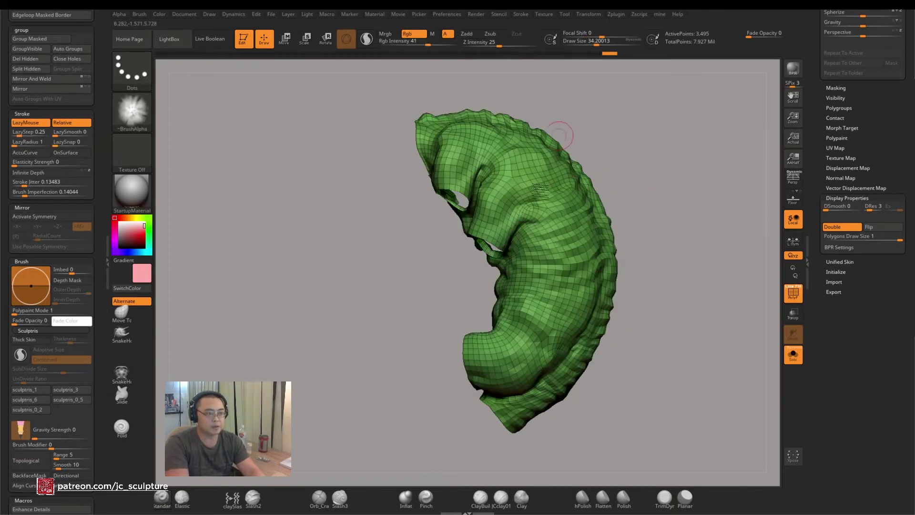
ctrl+shift+click(701, 262)
Isolate the near arm closest to the head, hide the polygon loop around its wrist, and split hand and forearm with Auto Groups
drag(709, 364, 510, 269)
ctrl+right_drag(510, 270, 419, 217)
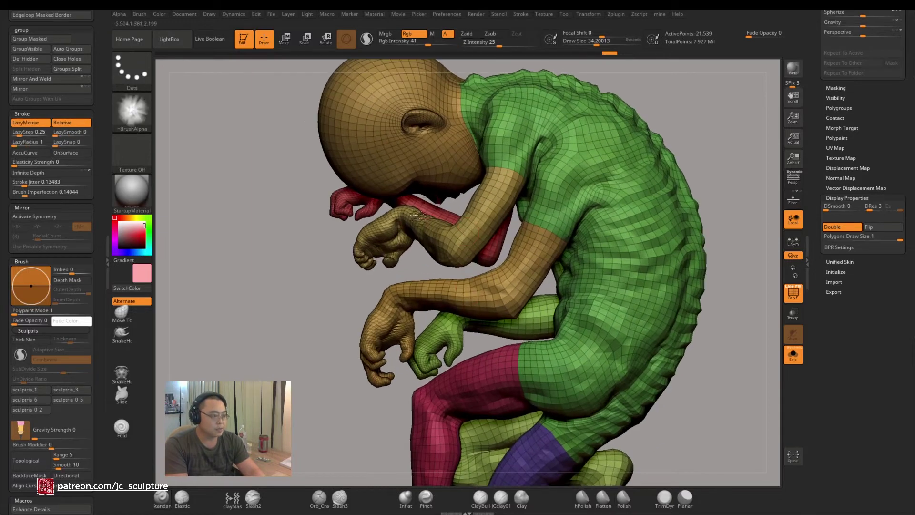
ctrl+shift+click(464, 234)
key(ctrl+z)
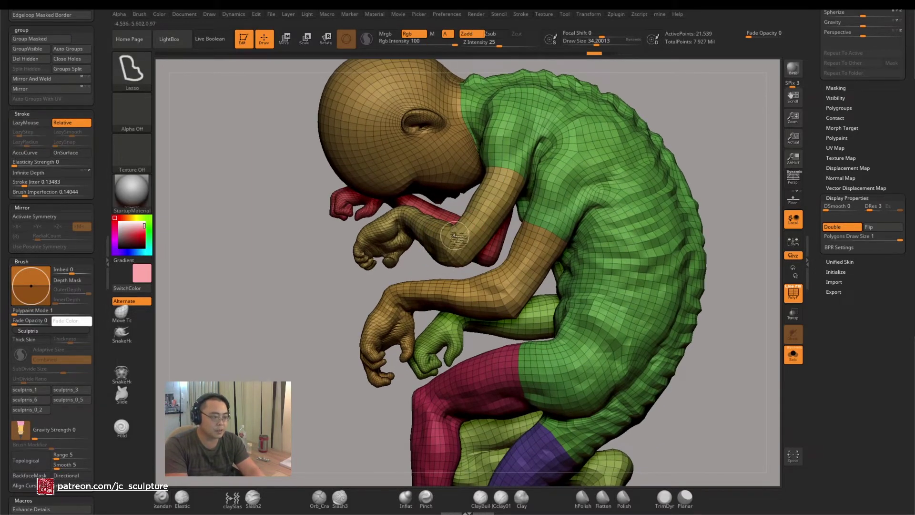
ctrl+shift+click(458, 236)
key(ctrl+z)
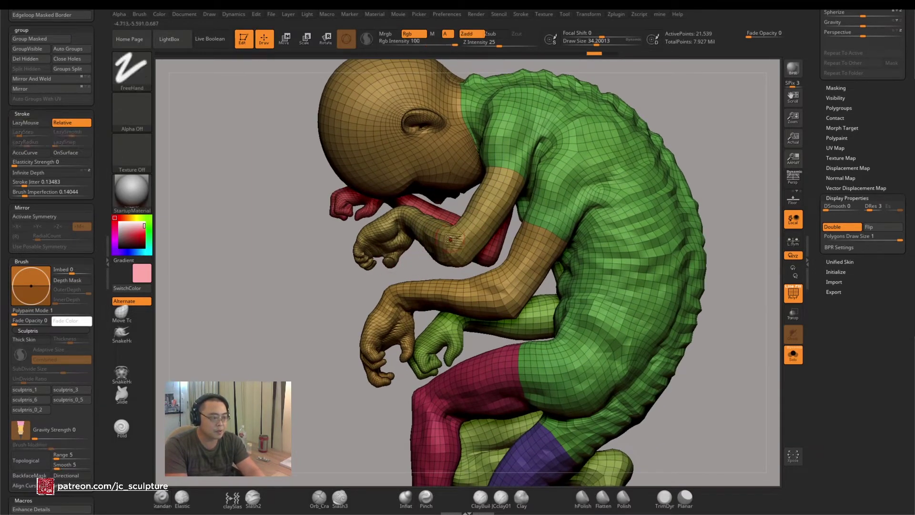
ctrl+shift+click(465, 233)
mouse_move(464, 236)
mouse_down()
mouse_move(419, 310)
mouse_move(445, 270)
mouse_move(466, 310)
mouse_move(454, 348)
mouse_move(463, 317)
mouse_move(466, 359)
mouse_move(477, 310)
mouse_up()
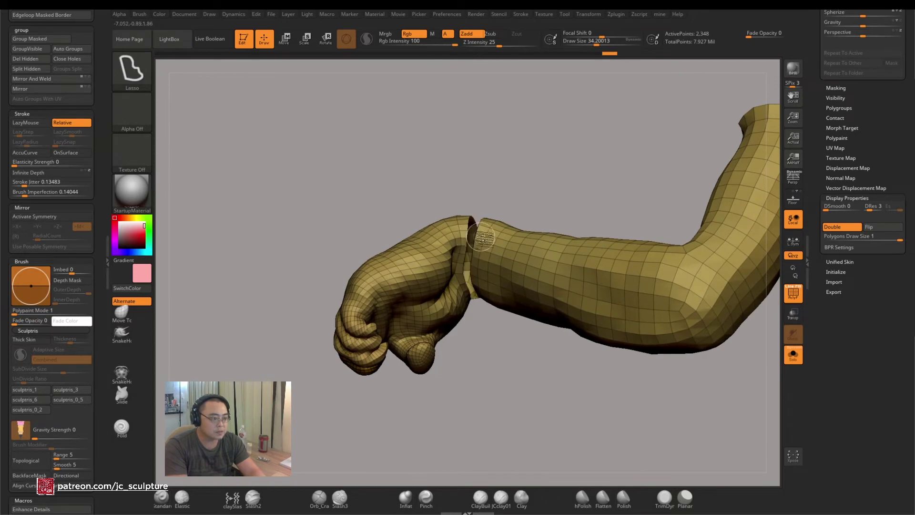
mouse_move(482, 239)
mouse_down()
mouse_move(524, 198)
mouse_move(523, 210)
mouse_move(489, 229)
mouse_move(466, 329)
mouse_up()
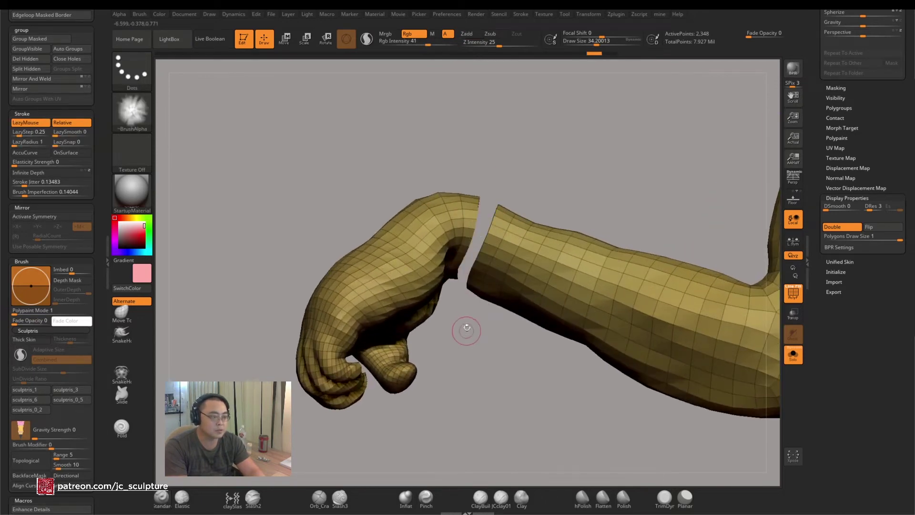
click(79, 55)
key(f)
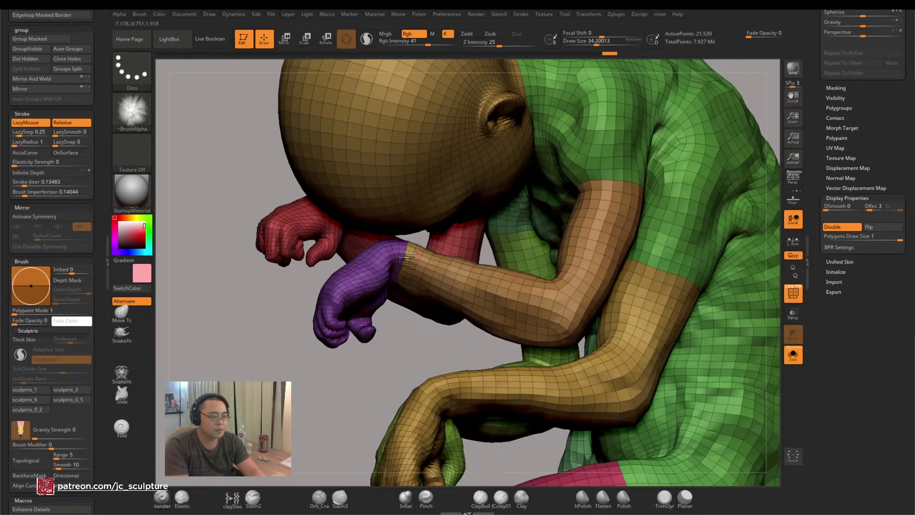
Isolate that arm together with its leftover wrist strip, merge them into one polygroup, and unhide the model
key(ctrl+shift)
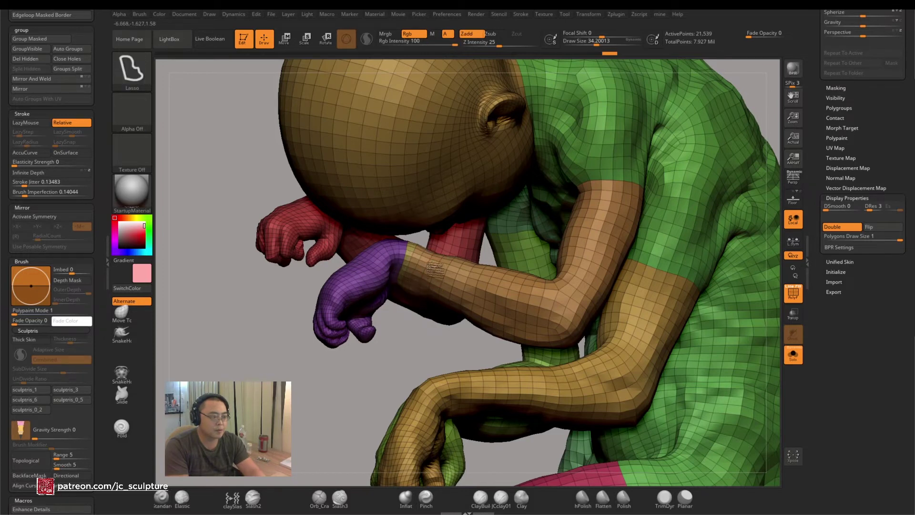
ctrl+shift+click(427, 271)
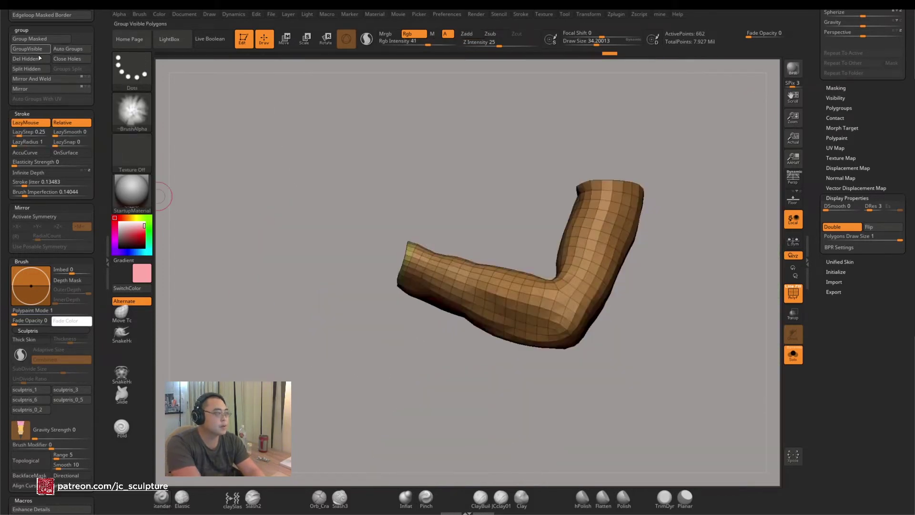
key(ctrl+w)
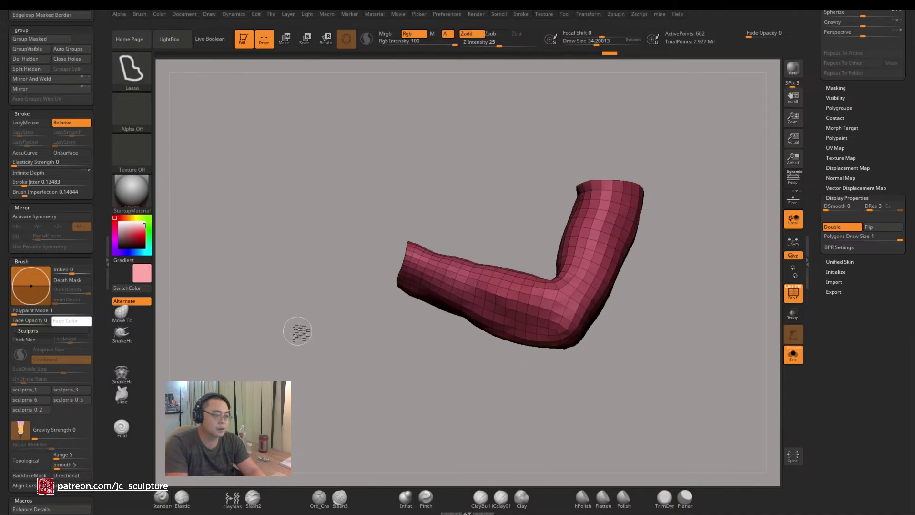
ctrl+shift+click(298, 332)
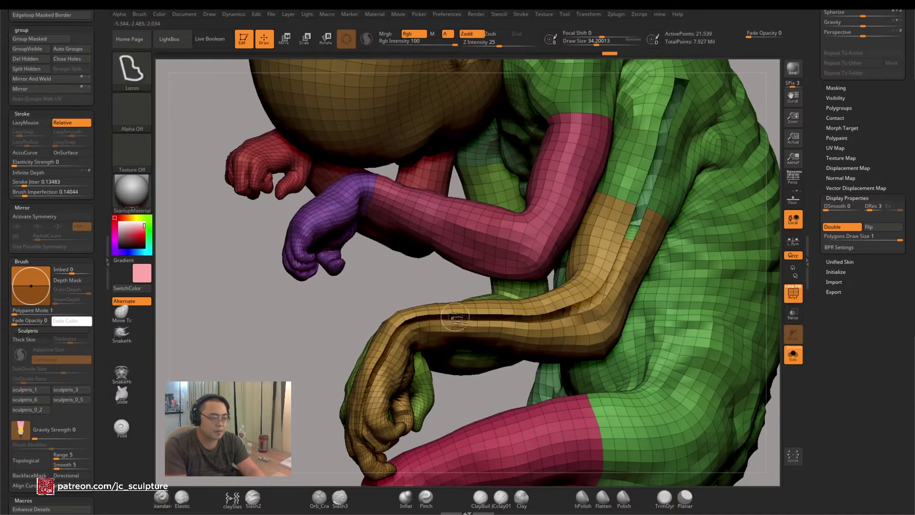
Isolate the lower near arm, hide a polygon loop at its wrist, and split hand and forearm with Auto Groups
ctrl+shift+click(450, 319)
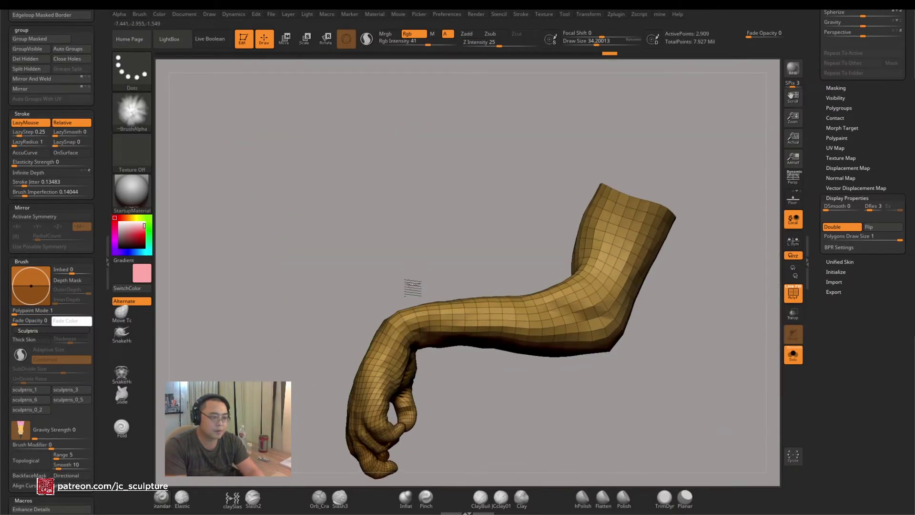
drag(413, 287, 440, 309)
ctrl+right_drag(415, 313, 418, 335)
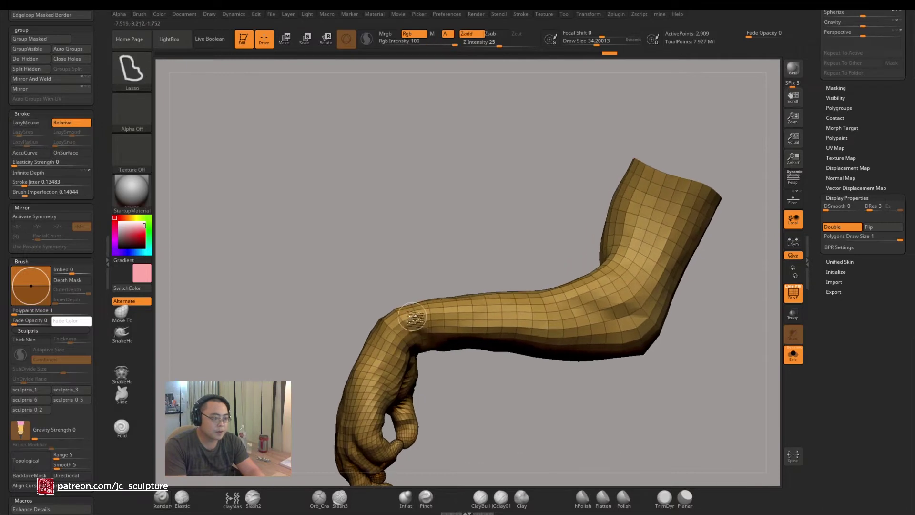
ctrl+shift+click(411, 317)
ctrl+shift+click(419, 322)
key(ctrl+shift)
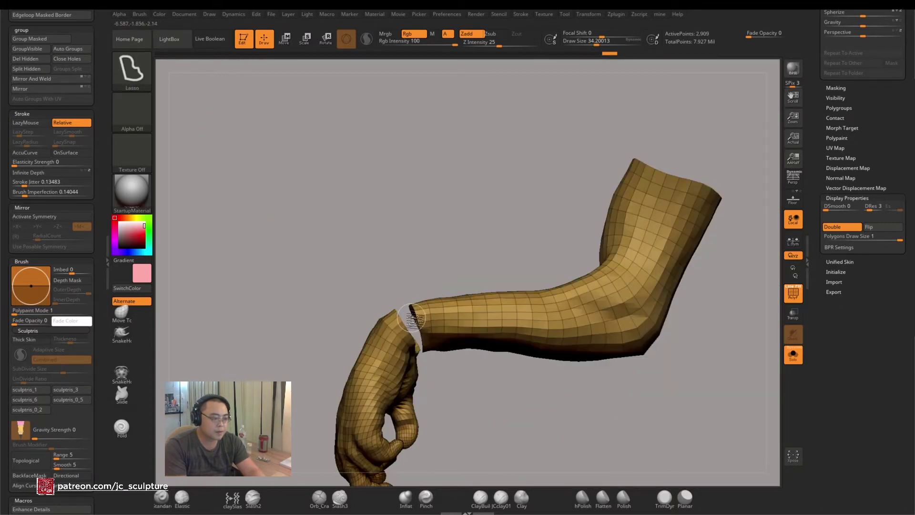
key(shift+f)
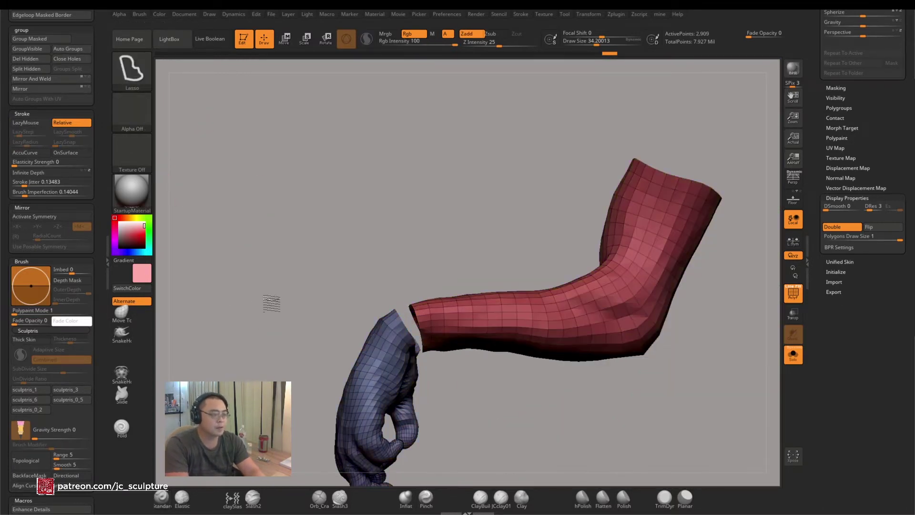
ctrl+shift+click(272, 303)
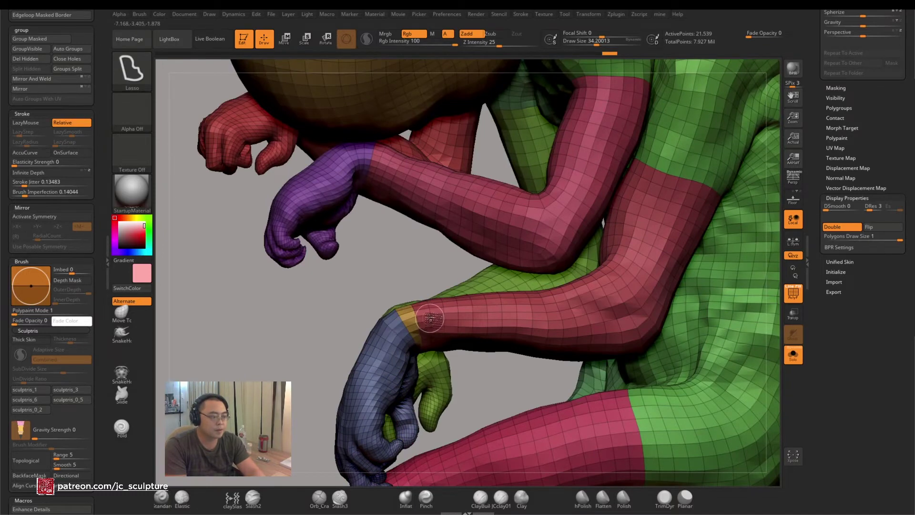
Show only the lower near arm's forearm section with its wrist strip and group both as one polygroup
ctrl+shift+click(428, 315)
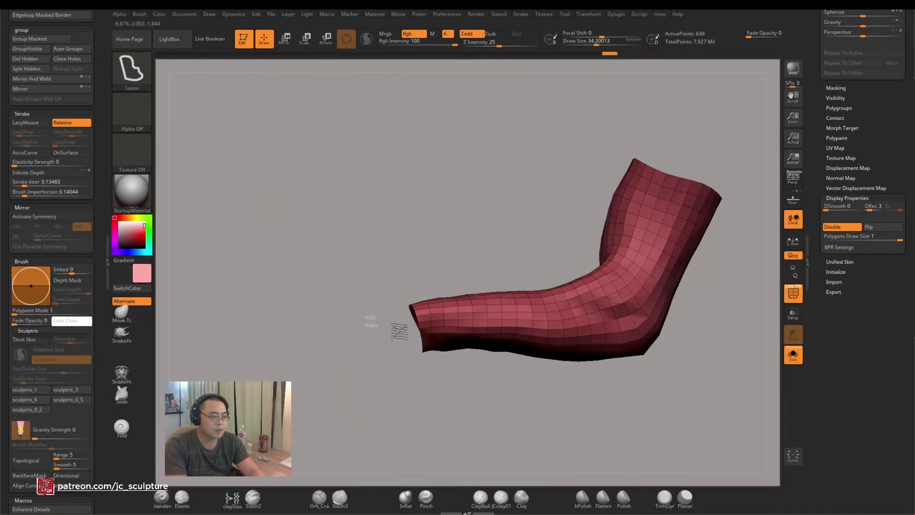
ctrl+shift+click(400, 331)
ctrl+shift+click(348, 347)
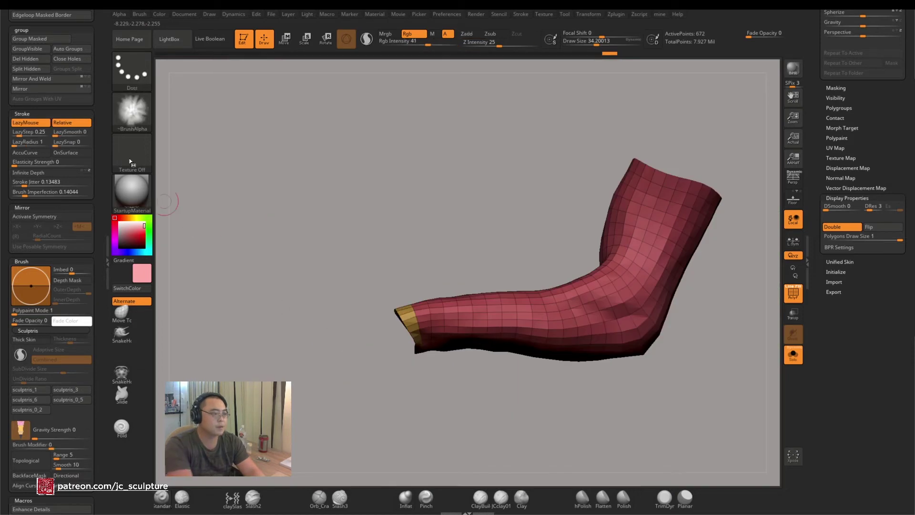
click(36, 52)
mouse_move(254, 237)
alt+mouse_down()
mouse_move(351, 302)
mouse_move(319, 294)
mouse_move(284, 348)
mouse_move(292, 300)
mouse_move(341, 272)
mouse_move(331, 368)
mouse_move(348, 245)
mouse_move(410, 224)
mouse_move(479, 232)
alt+mouse_up()
ctrl+shift+click(337, 316)
Isolate the far arm beneath the head, hide the polygon loop at its wrist, and separate hand and forearm with Auto Groups
key(b)
key(s)
key(t)
ctrl+shift+click(363, 253)
ctrl+shift+drag(486, 198, 494, 258)
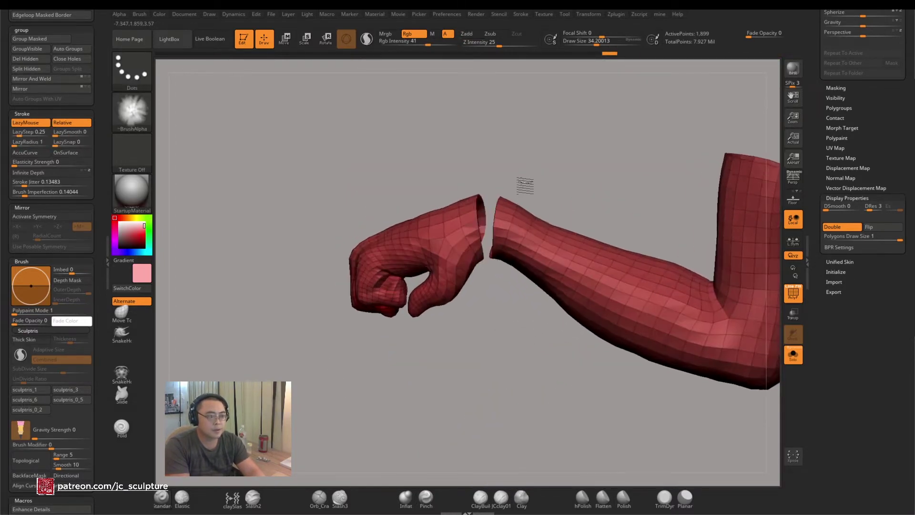
click(68, 58)
ctrl+shift+click(347, 204)
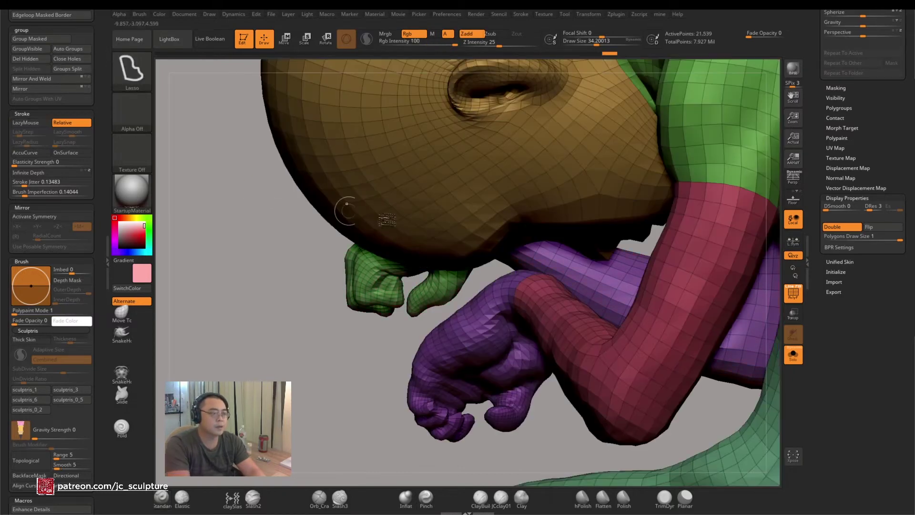
Isolate the far hand beneath the head with its wrist strip, group them together, and unhide the model
ctrl+shift+click(396, 291)
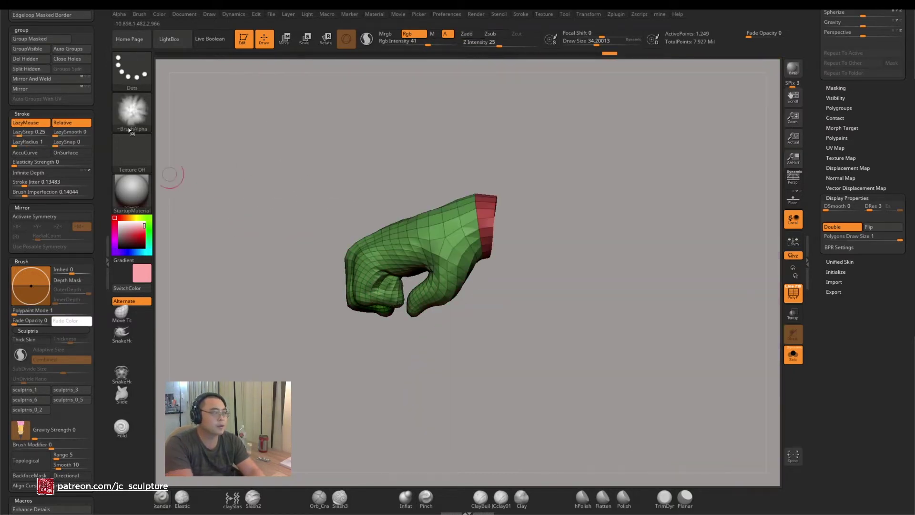
key(ctrl+w)
ctrl+shift+click(286, 320)
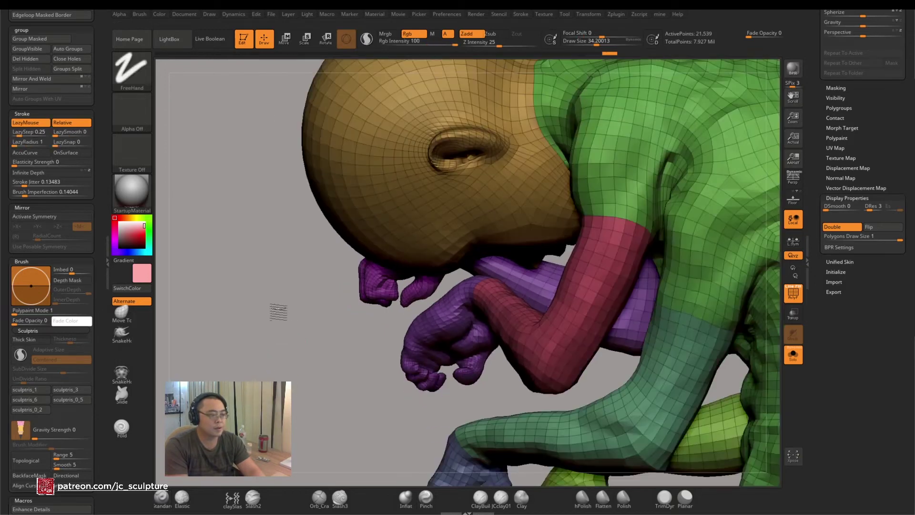
Isolate the lower far arm, hide the polygon loop at its wrist, and separate its hand and forearm with Auto Groups
mouse_move(339, 339)
mouse_down()
mouse_move(330, 359)
mouse_move(304, 248)
mouse_up()
drag(321, 313, 351, 310)
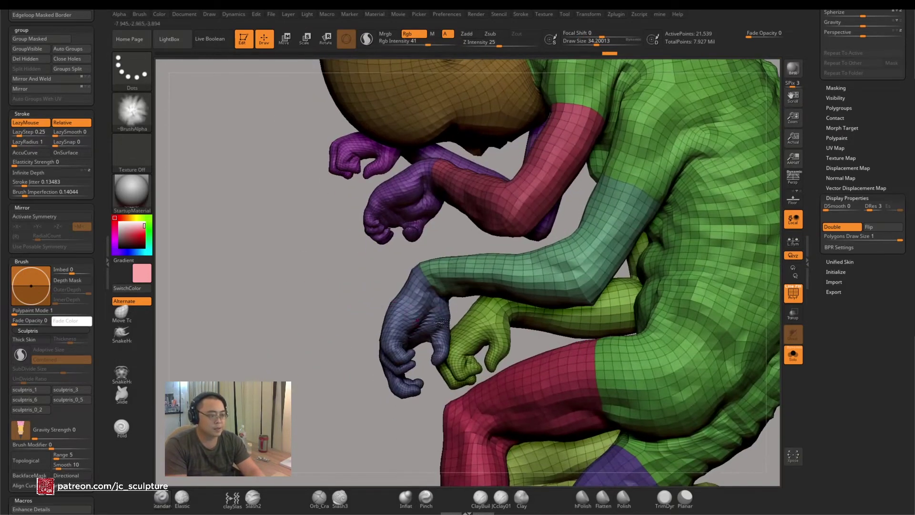
ctrl+shift+click(484, 323)
drag(484, 323, 506, 306)
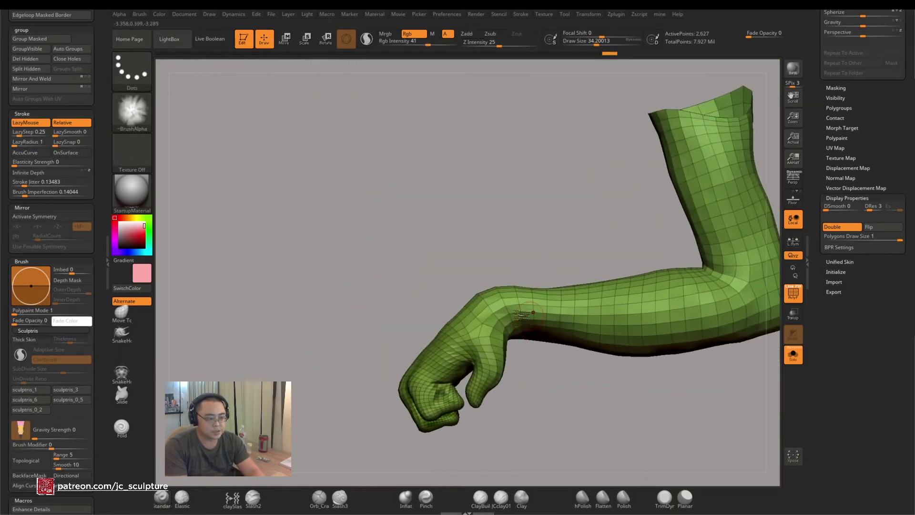
ctrl+shift+click(515, 304)
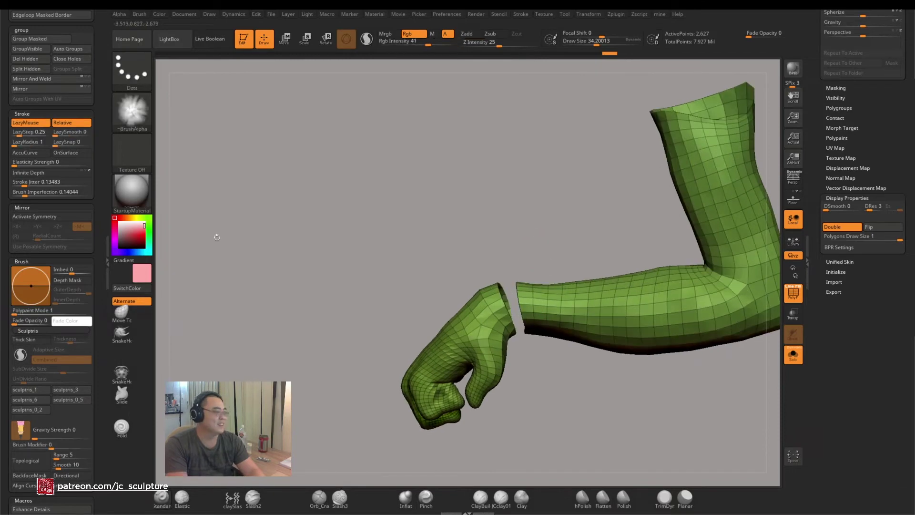
click(71, 48)
ctrl+shift+click(388, 265)
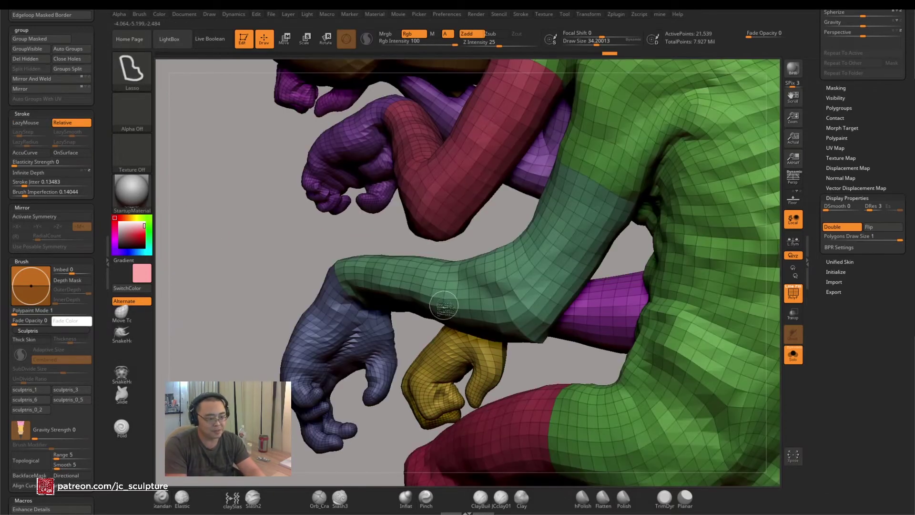
Isolate the lower far hand with its wrist strip, merge them into one polygroup, and unhide the model
ctrl+shift+click(448, 355)
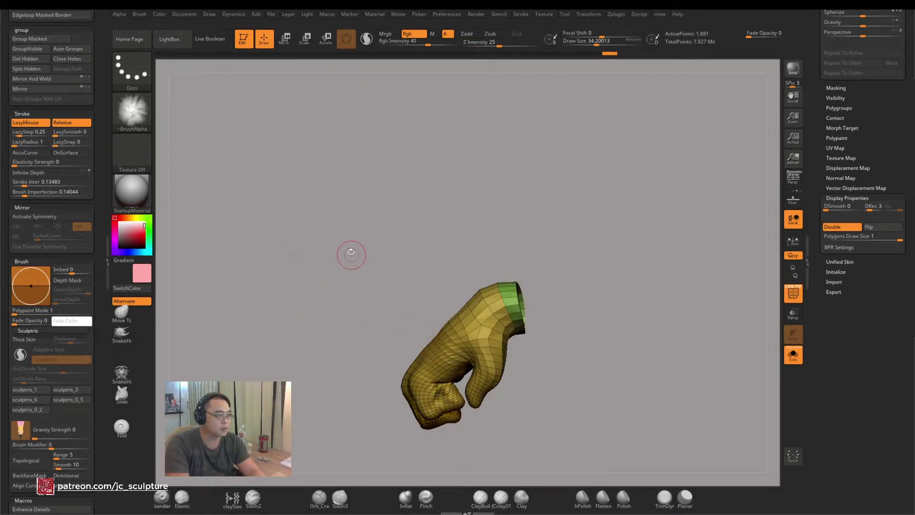
click(46, 50)
ctrl+shift+click(388, 304)
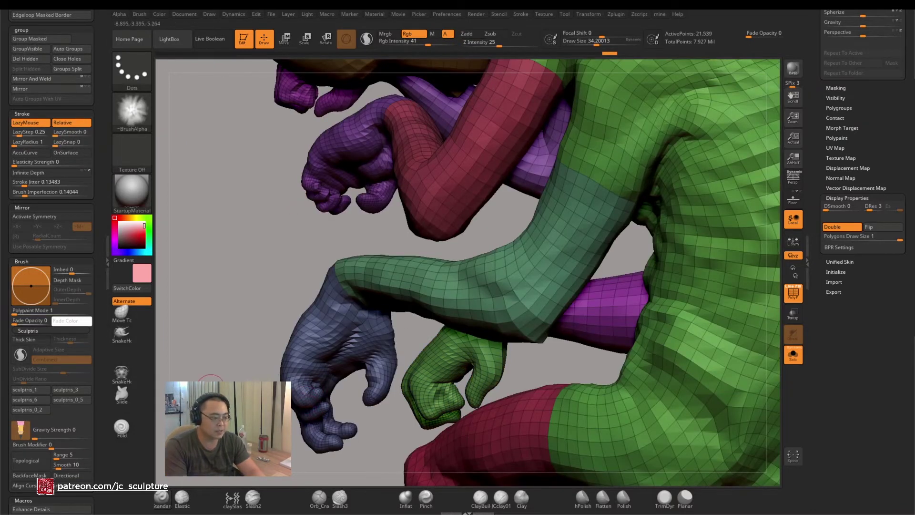
Isolate the near leg, hide the polygon loop at its ankle, separate foot and leg with Auto Groups, and unhide the model
mouse_move(210, 380)
alt+mouse_down()
mouse_move(266, 316)
mouse_move(359, 257)
mouse_move(369, 305)
mouse_move(436, 351)
mouse_move(452, 221)
mouse_move(484, 282)
alt+mouse_up()
ctrl+shift+click(508, 230)
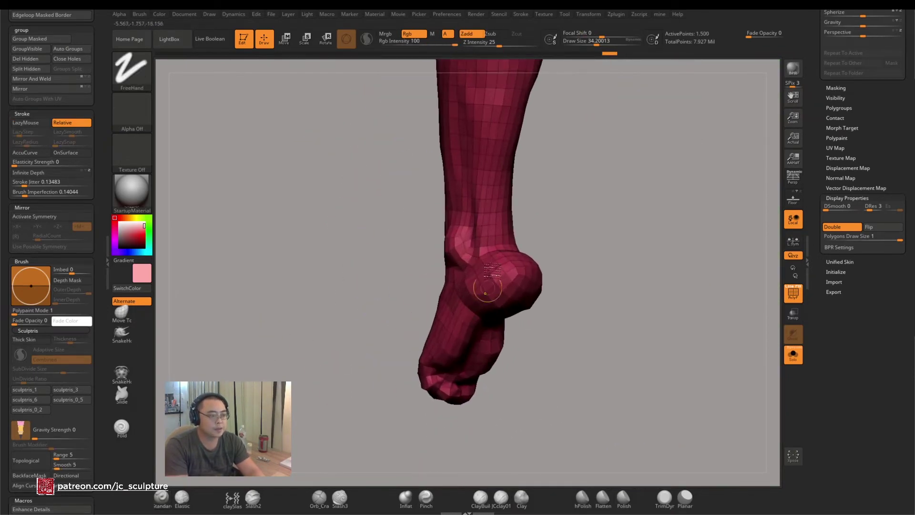
ctrl+shift+click(492, 218)
ctrl+shift+click(487, 223)
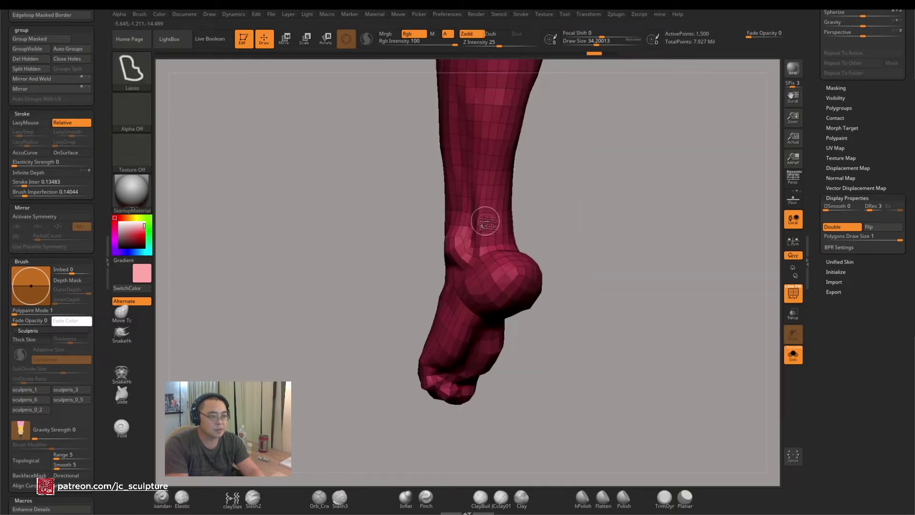
ctrl+alt+shift+click(485, 219)
click(71, 49)
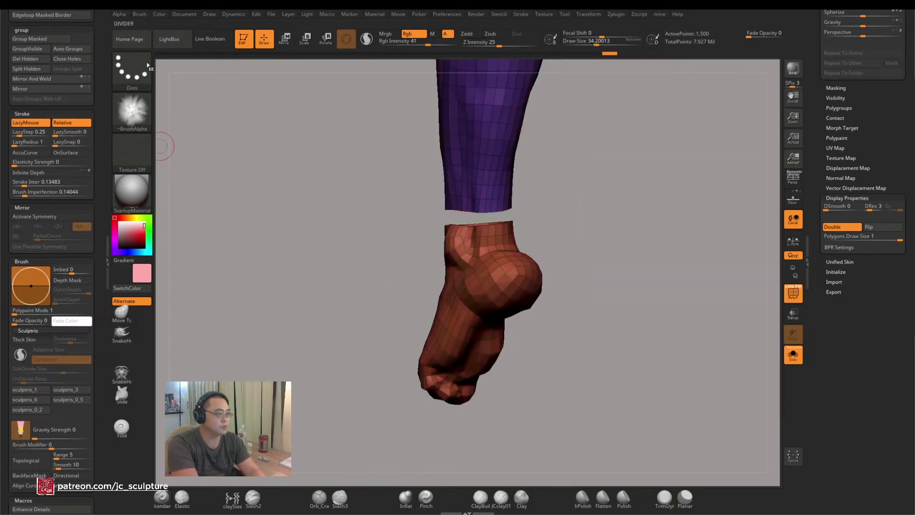
ctrl+shift+click(410, 239)
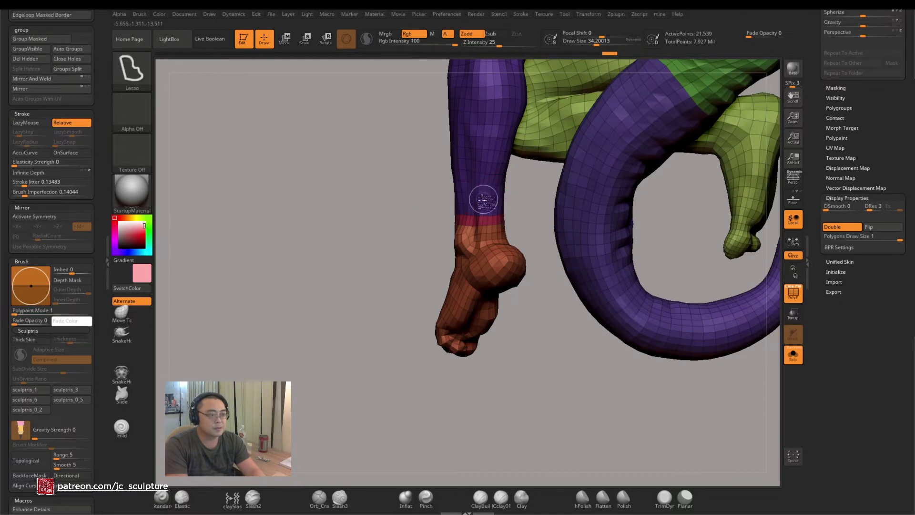
ctrl+shift+click(484, 199)
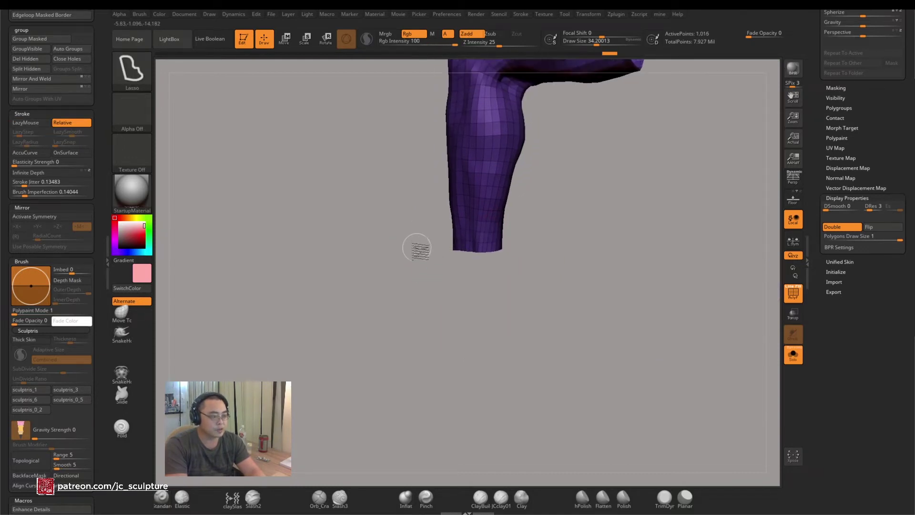
ctrl+shift+click(420, 253)
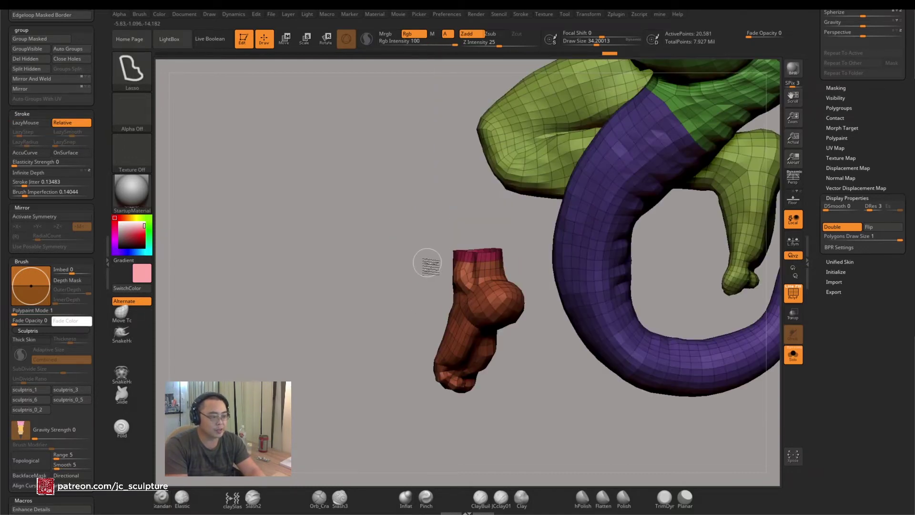
ctrl+shift+click(460, 232)
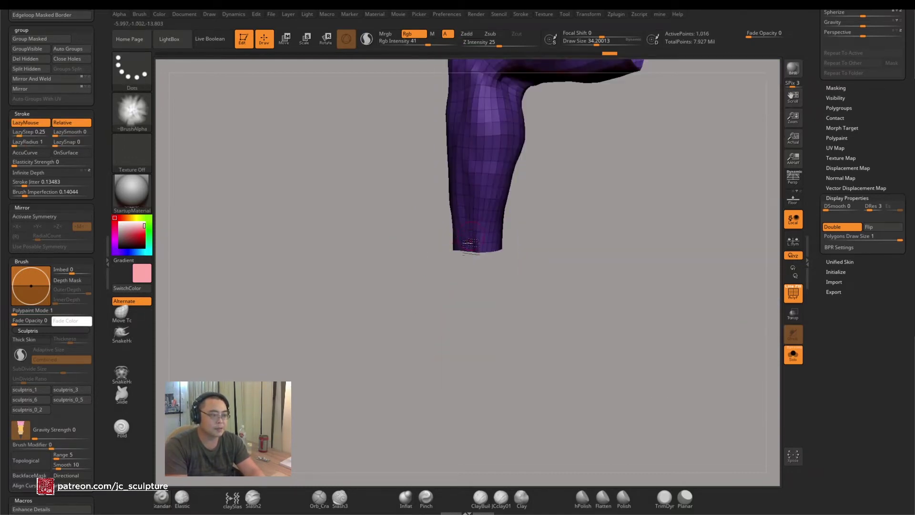
ctrl+shift+click(429, 256)
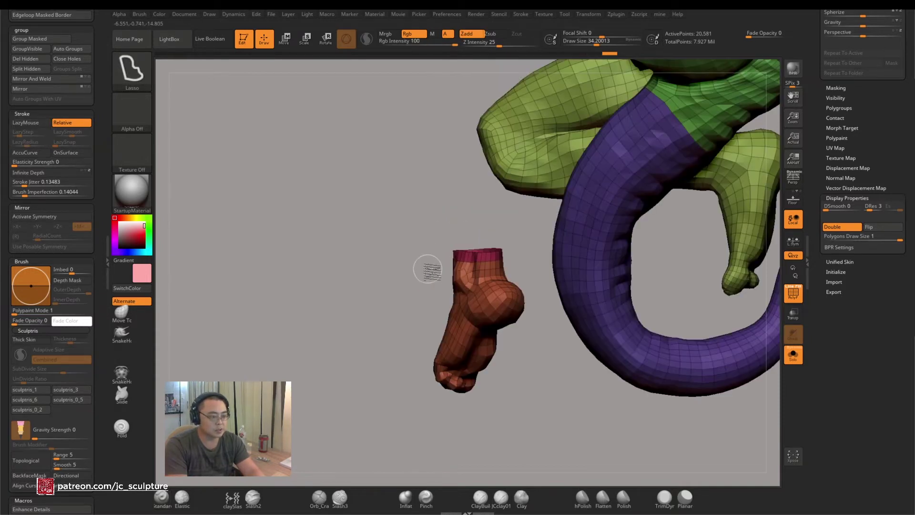
ctrl+shift+click(428, 268)
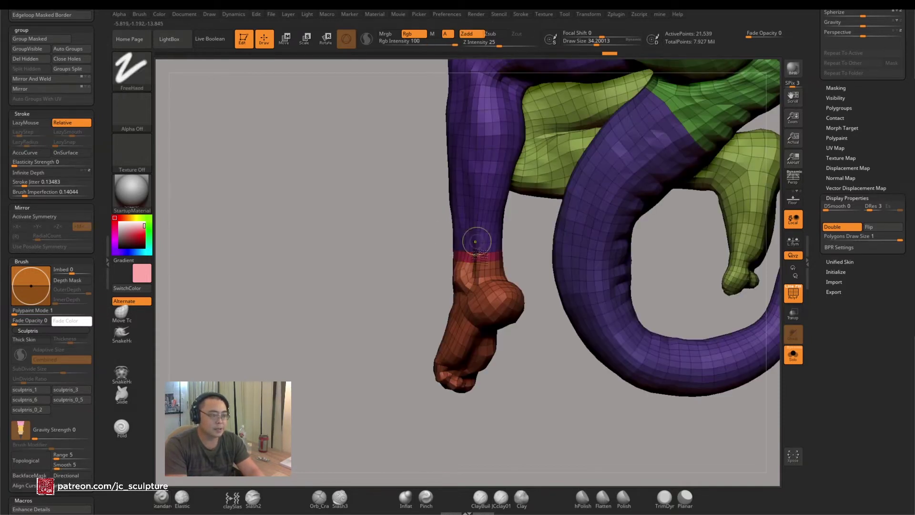
Isolate the near leg with its ankle strip, merge them into one polygroup, and unhide the model
ctrl+right_drag(482, 247, 492, 251)
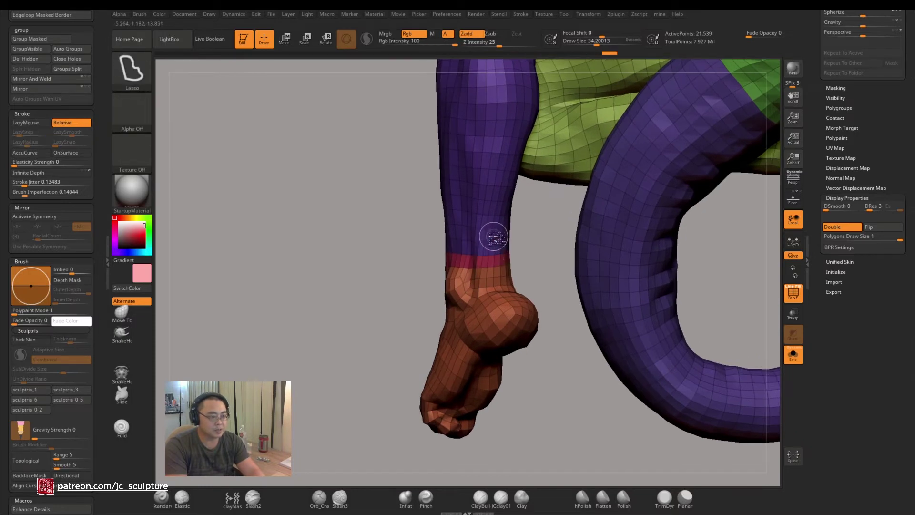
ctrl+shift+click(494, 233)
ctrl+shift+click(422, 265)
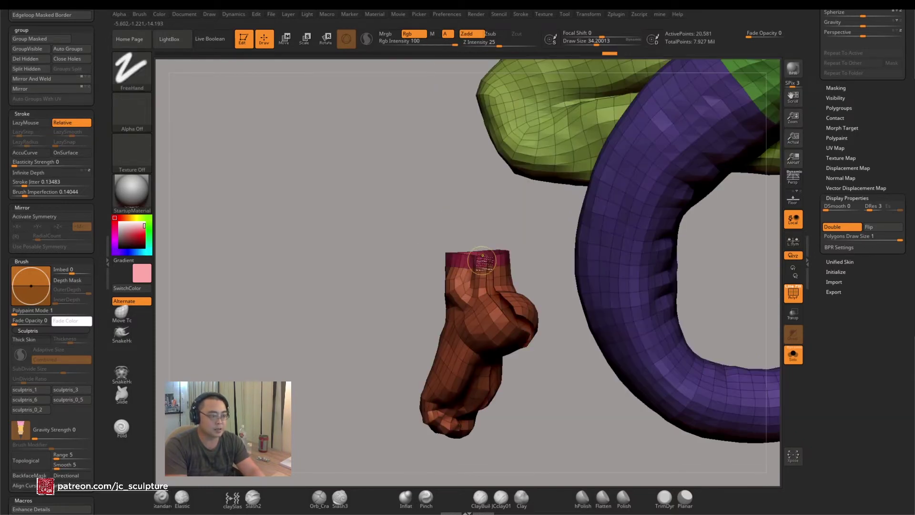
ctrl+shift+click(429, 272)
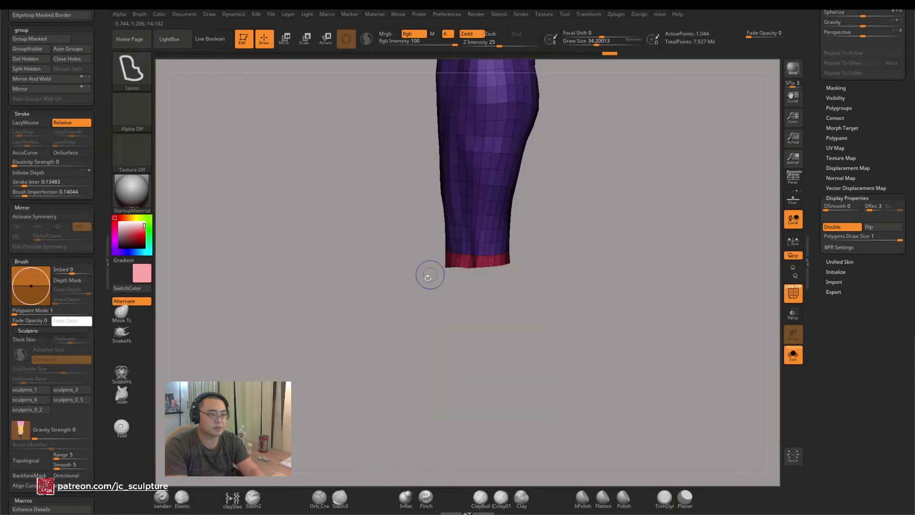
drag(429, 274, 405, 181)
click(28, 49)
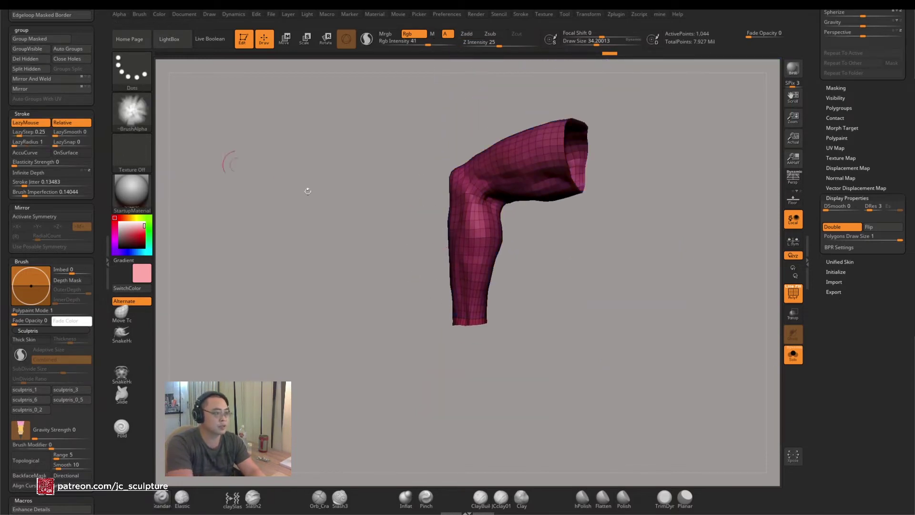
ctrl+shift+click(431, 266)
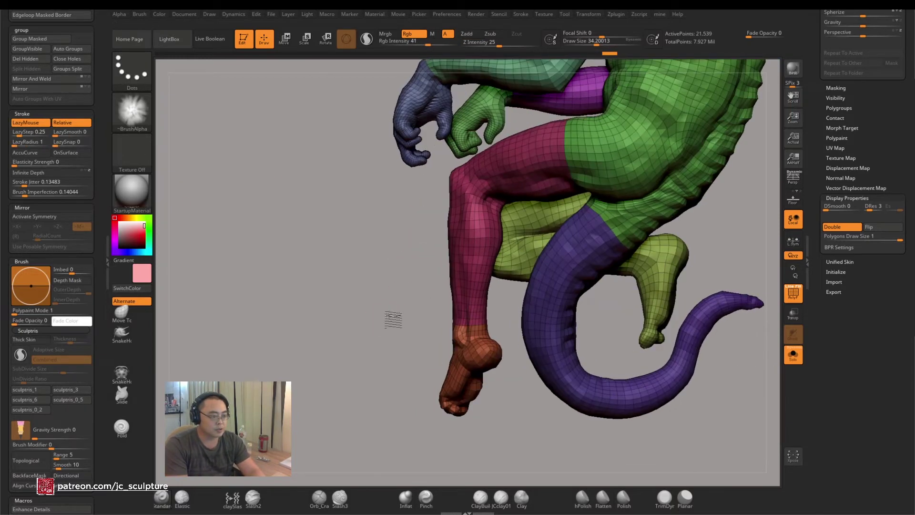
Isolate the far leg, hide the polygon loop at its ankle, separate foot and leg with Auto Groups, and unhide the model
drag(579, 260, 606, 290)
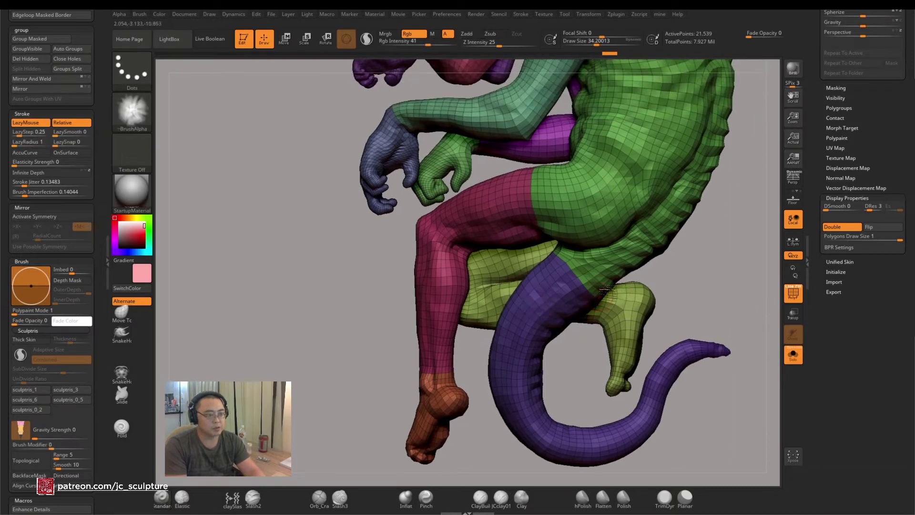
key(ctrl+shift)
ctrl+shift+click(631, 307)
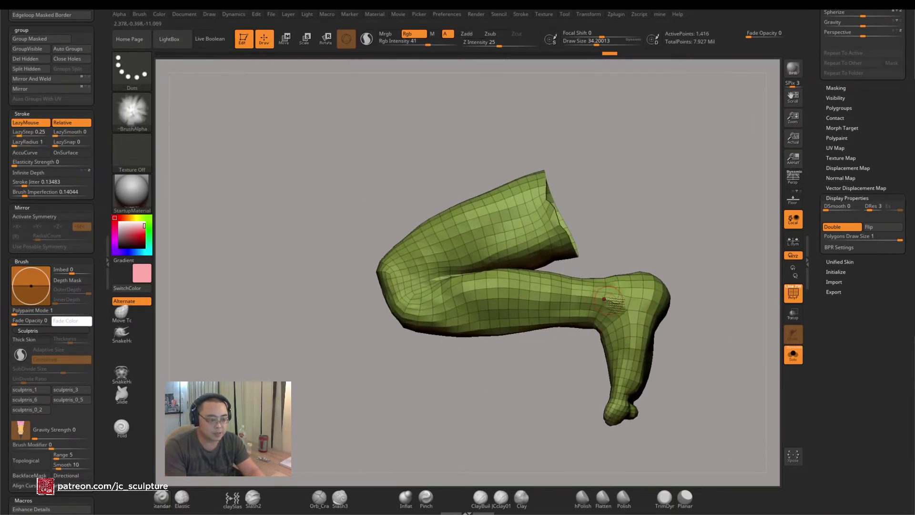
ctrl+shift+drag(600, 260, 590, 341)
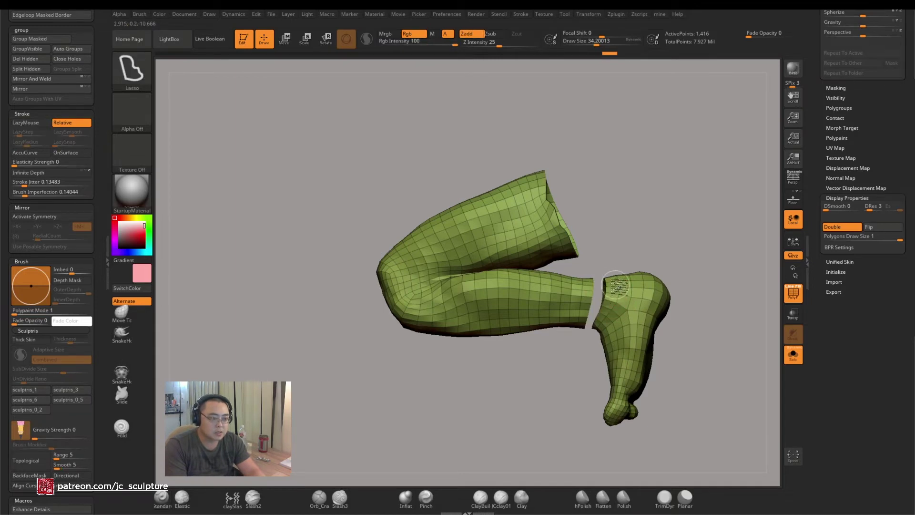
ctrl+shift+click(569, 185)
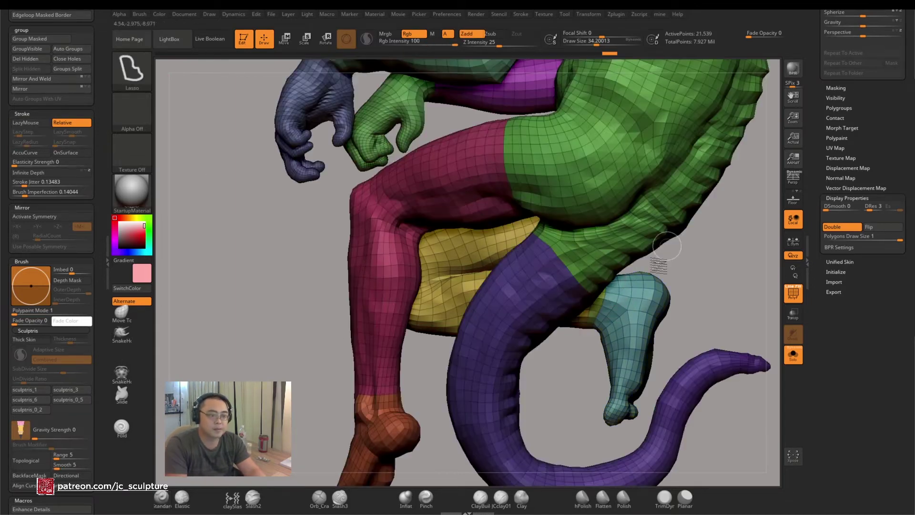
Isolate the far foot with its ankle strip, group them together, and unhide the model
ctrl+shift+click(628, 301)
key(ctrl+shift+x)
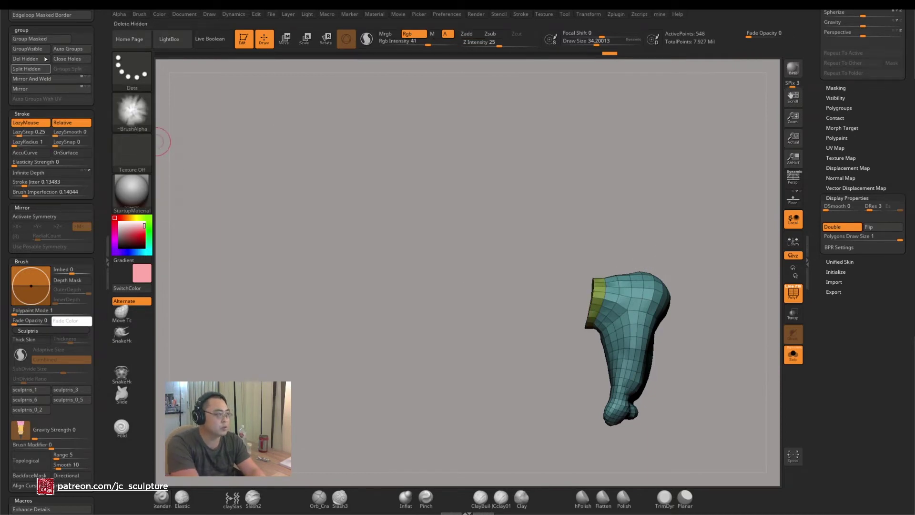
ctrl+shift+click(709, 323)
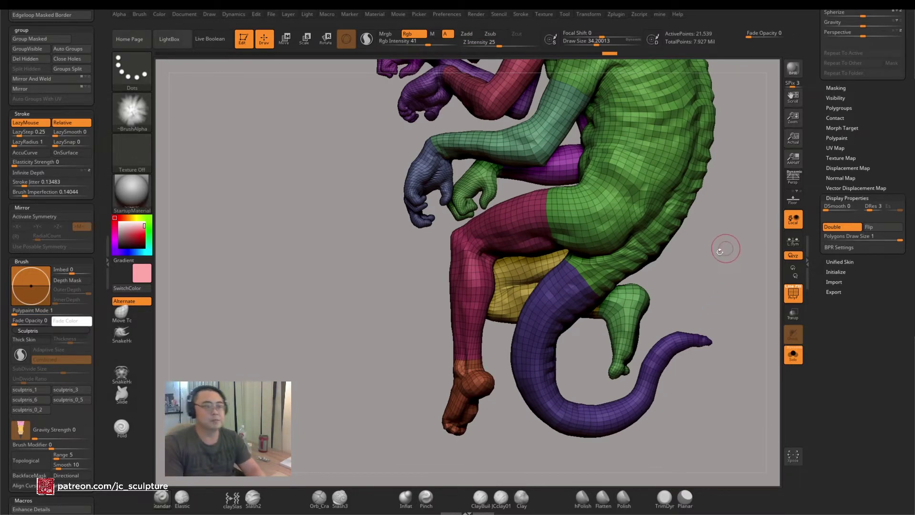
Isolate the tail, hide a polygon loop running along its length, split it into two polygroups with Auto Groups, and unhide the model
mouse_move(691, 292)
alt+mouse_down()
mouse_move(664, 292)
mouse_move(672, 312)
mouse_move(701, 286)
mouse_move(644, 329)
mouse_move(620, 332)
mouse_move(685, 310)
alt+mouse_up()
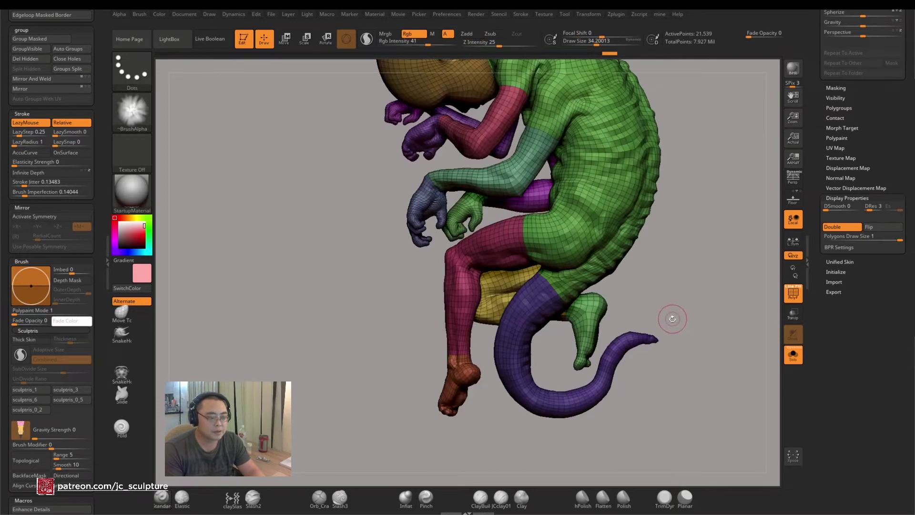
ctrl+shift+click(596, 401)
mouse_move(658, 305)
mouse_down()
mouse_move(665, 293)
mouse_move(599, 311)
mouse_move(641, 232)
mouse_move(631, 321)
mouse_move(579, 318)
mouse_up()
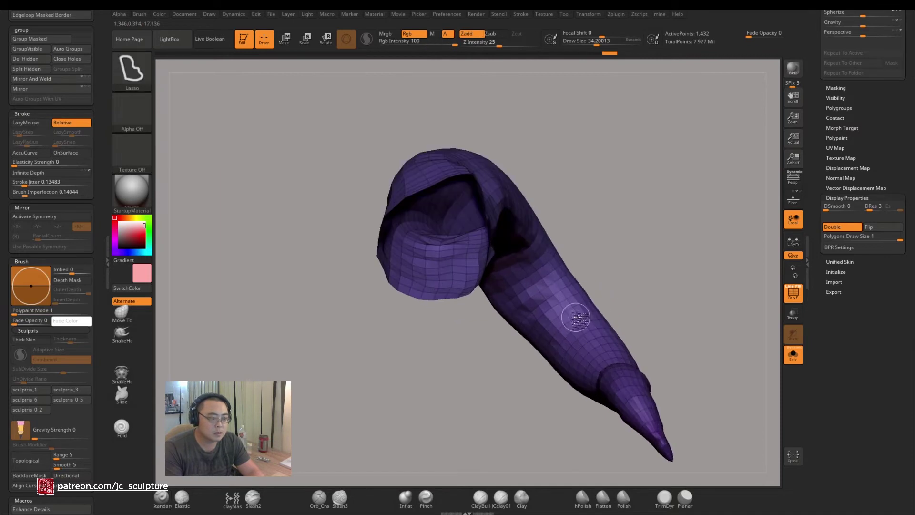
ctrl+shift+click(576, 317)
key(ctrl+z)
ctrl+right_drag(582, 305, 576, 324)
ctrl+shift+click(576, 324)
ctrl+shift+click(579, 325)
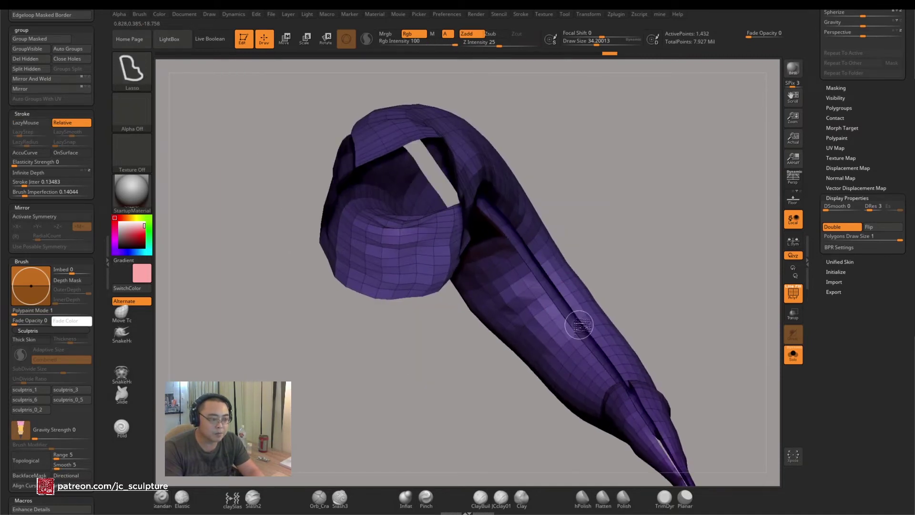
mouse_move(681, 305)
mouse_down()
mouse_move(668, 321)
mouse_move(672, 285)
mouse_up()
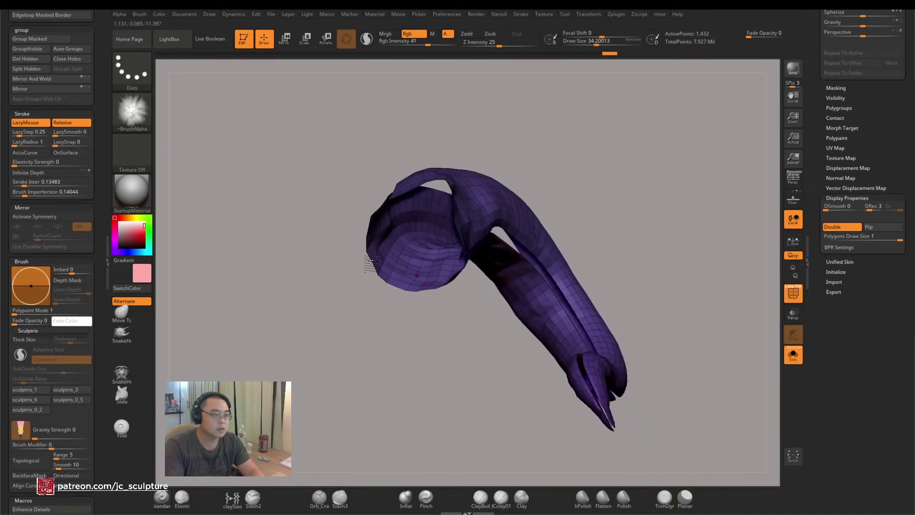
key(shift+f)
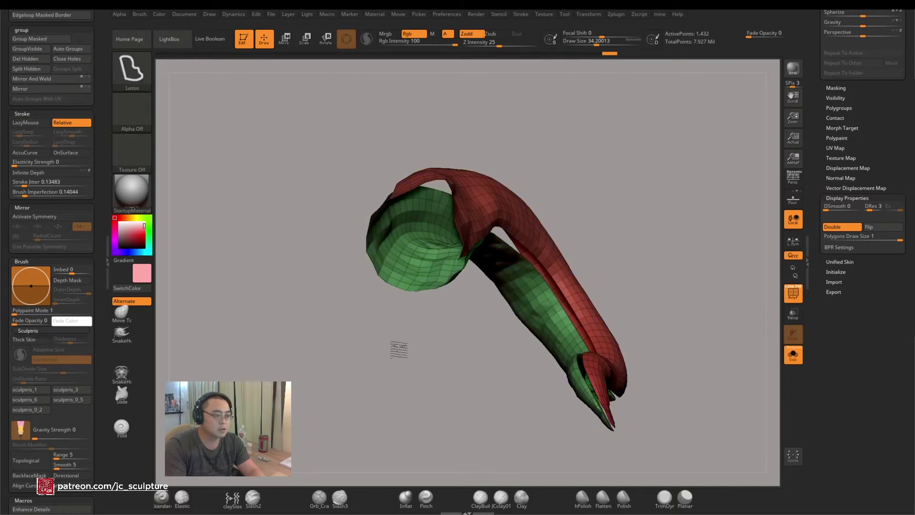
ctrl+shift+click(399, 350)
Isolate the green half of the tail with its lengthwise strip, merge them into one polygroup, and unhide the model
drag(473, 405, 513, 290)
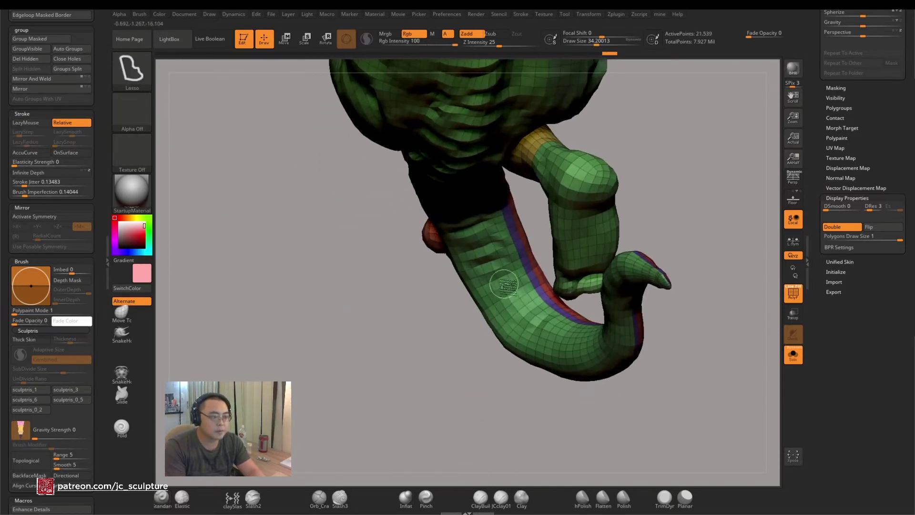
ctrl+shift+click(504, 285)
drag(472, 321, 302, 292)
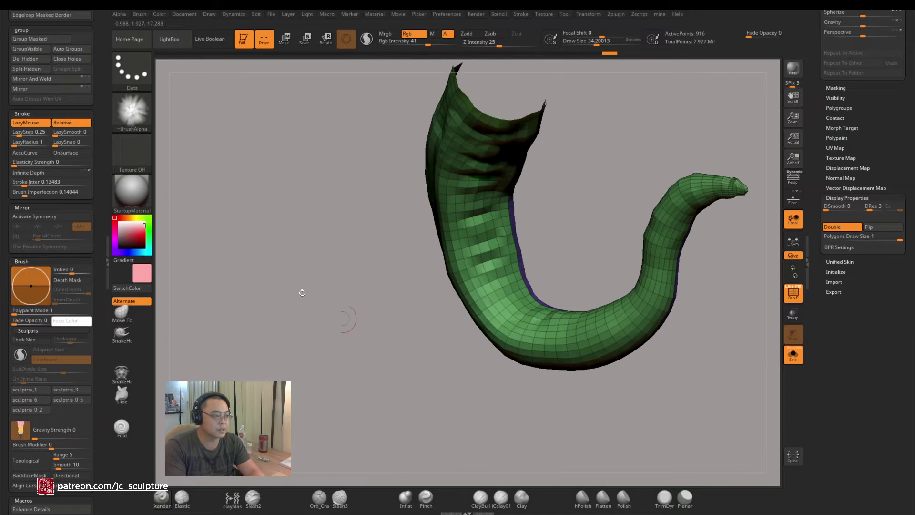
click(38, 50)
drag(266, 210, 404, 335)
ctrl+shift+click(405, 334)
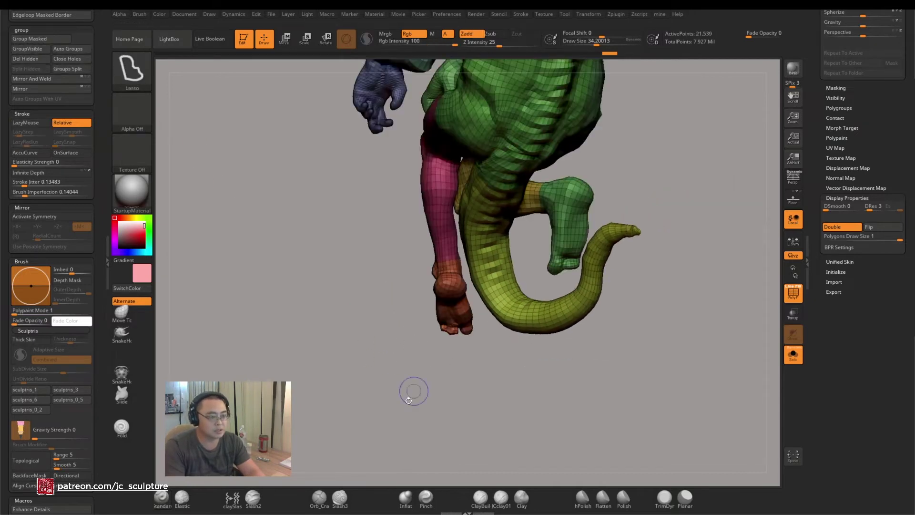
Save the project over the existing sleeper4.zpr file in the sleeper folder
drag(427, 404, 603, 270)
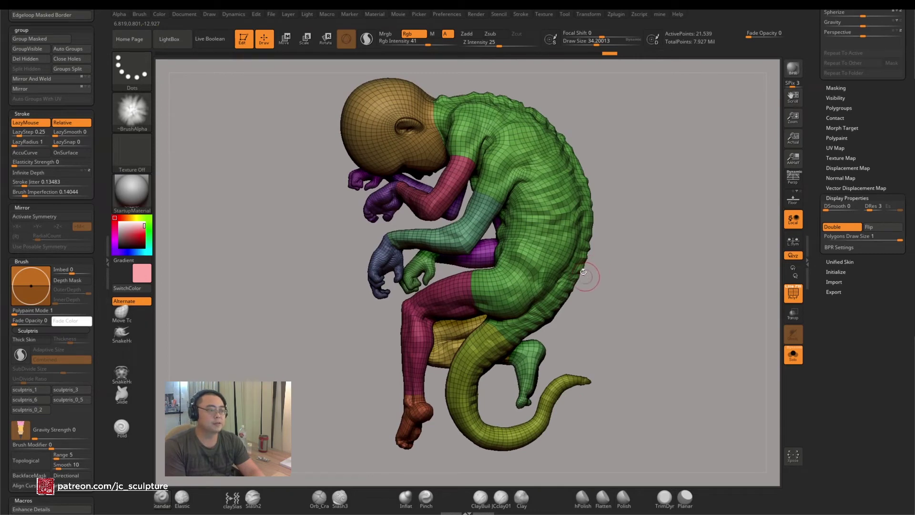
ctrl+right_drag(584, 276, 590, 286)
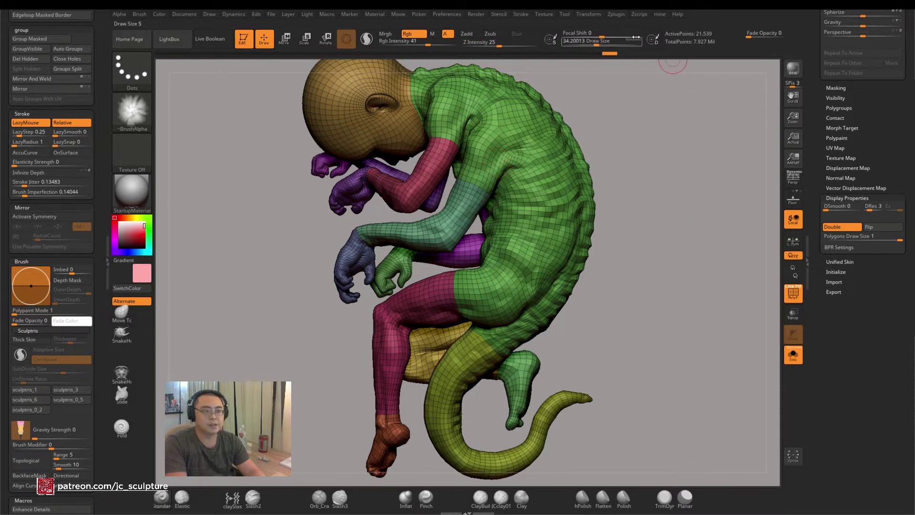
key(ctrl+s)
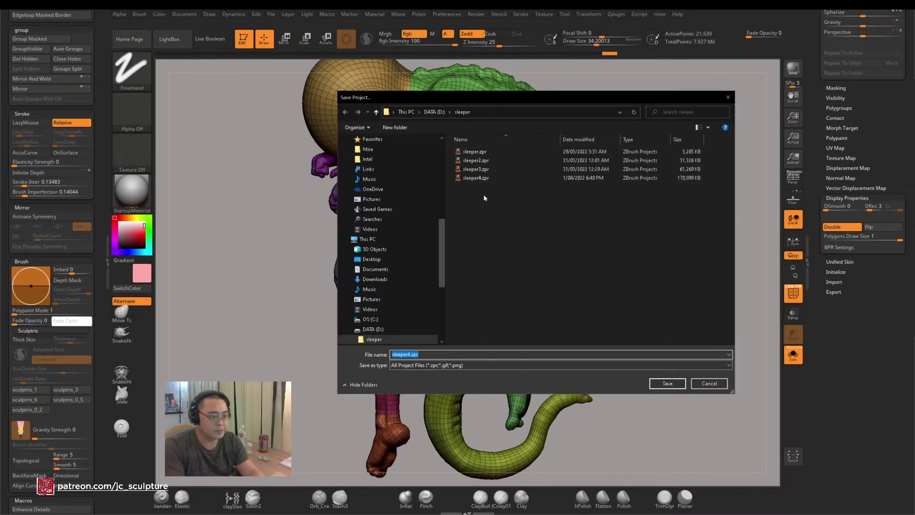
click(668, 384)
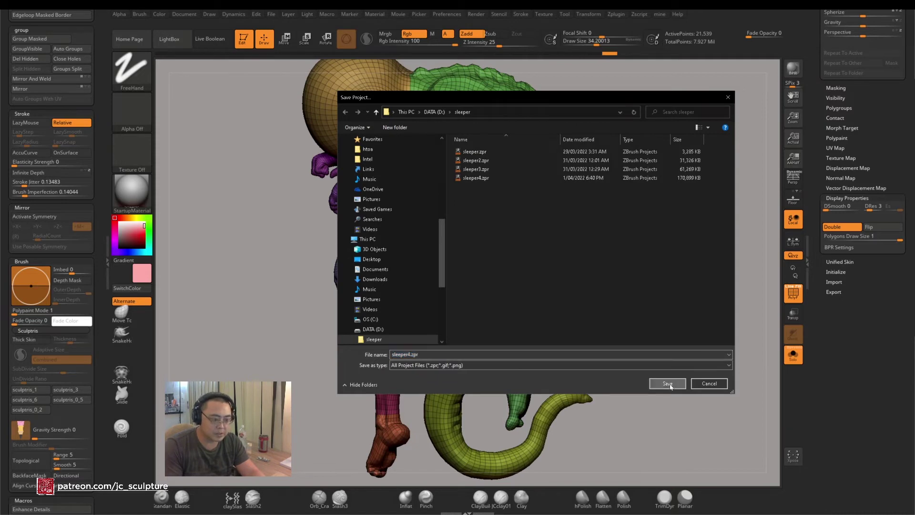
click(478, 262)
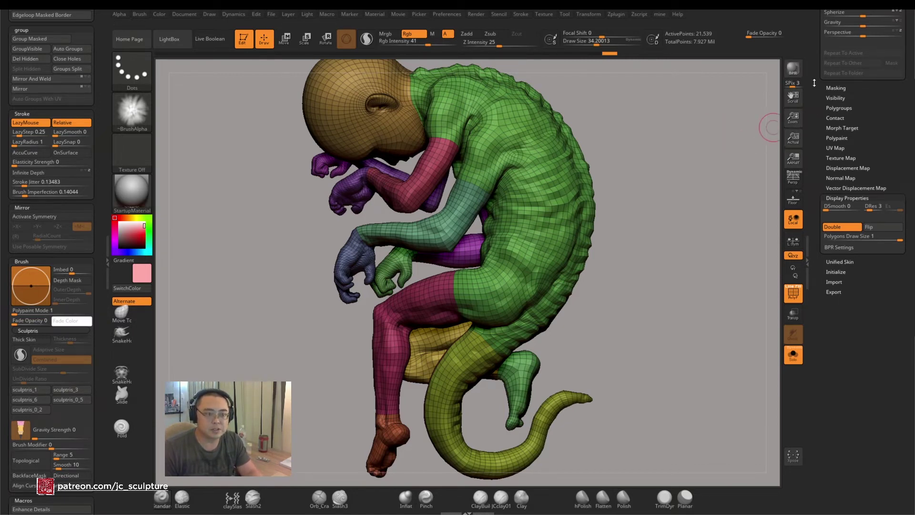
Bring the model's subtool list into view and show the whole creature
drag(815, 83, 807, 296)
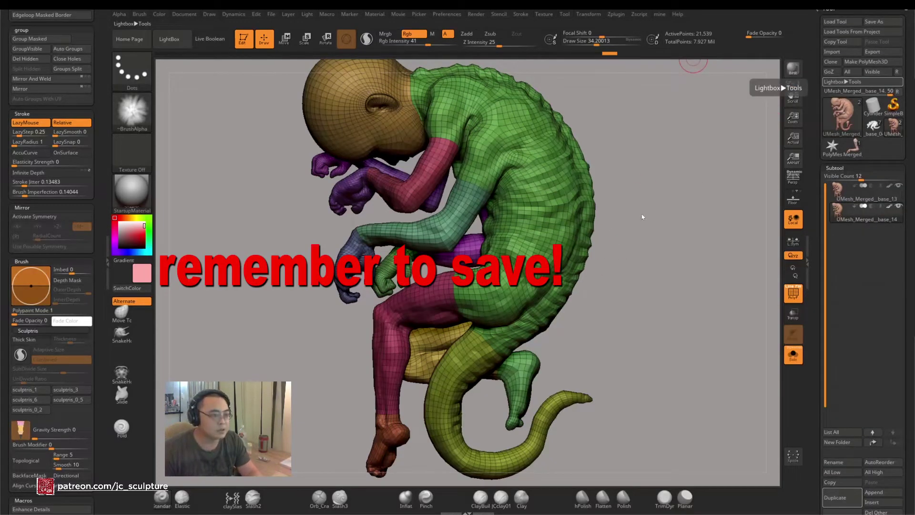
mouse_move(643, 217)
mouse_down()
mouse_move(642, 209)
mouse_move(664, 241)
mouse_move(646, 216)
mouse_up()
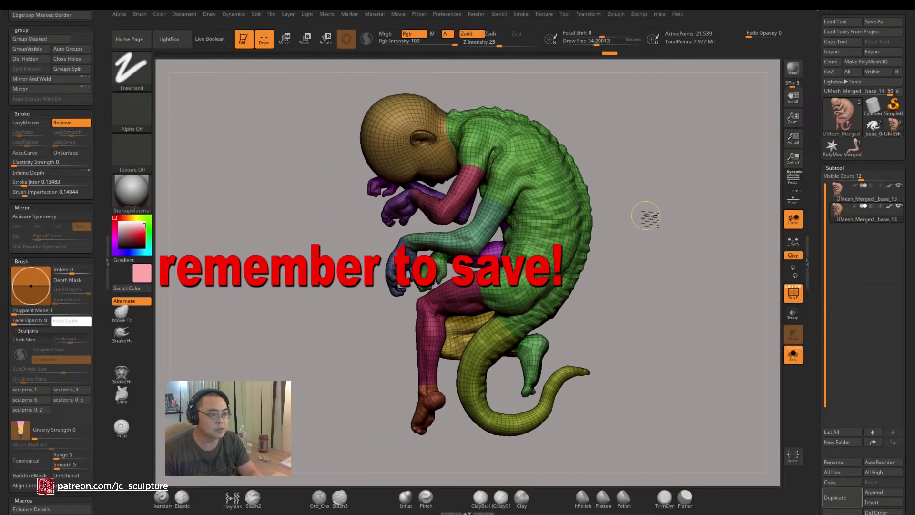
Isolate the head, hide one lengthwise half, assign the visible half its own polygroup, and unhide the model
drag(646, 154, 671, 138)
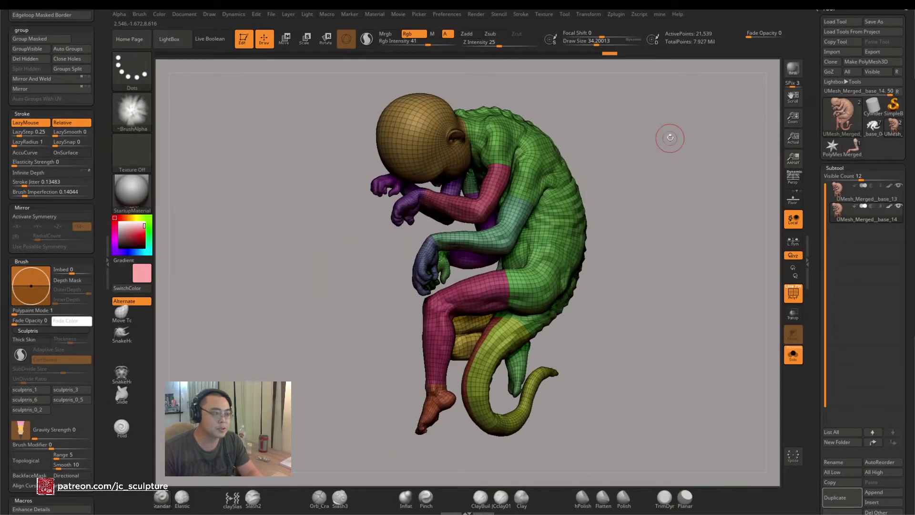
ctrl+shift+click(415, 127)
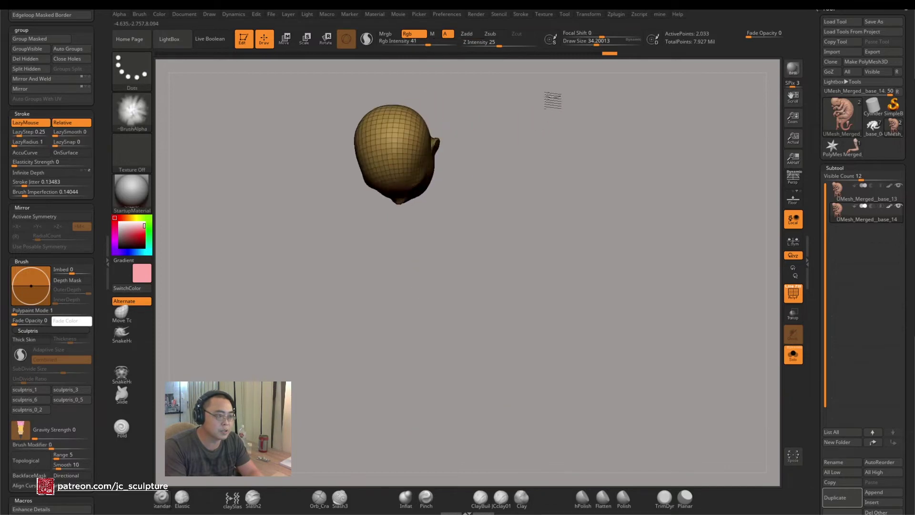
key(f)
mouse_move(429, 103)
ctrl+alt+shift+mouse_down()
mouse_move(355, 313)
mouse_move(410, 311)
ctrl+alt+shift+mouse_up()
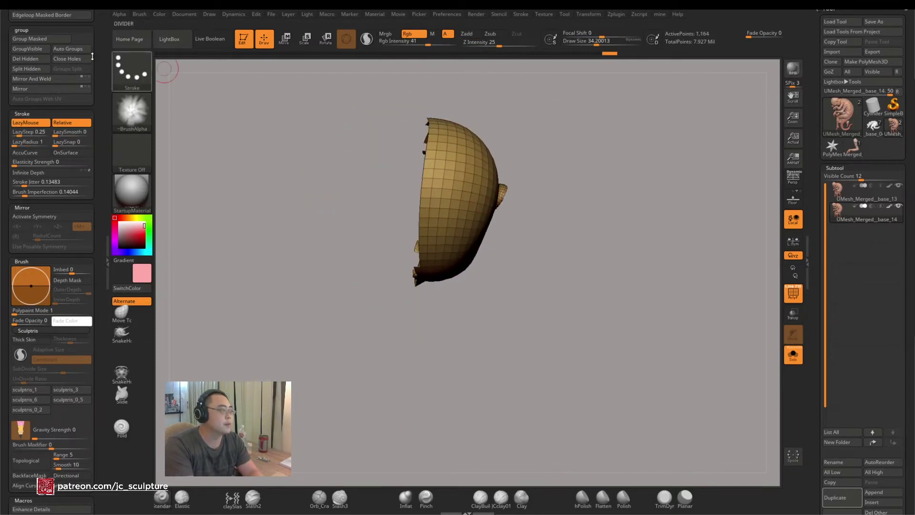
click(37, 49)
ctrl+shift+click(679, 210)
drag(678, 210, 640, 199)
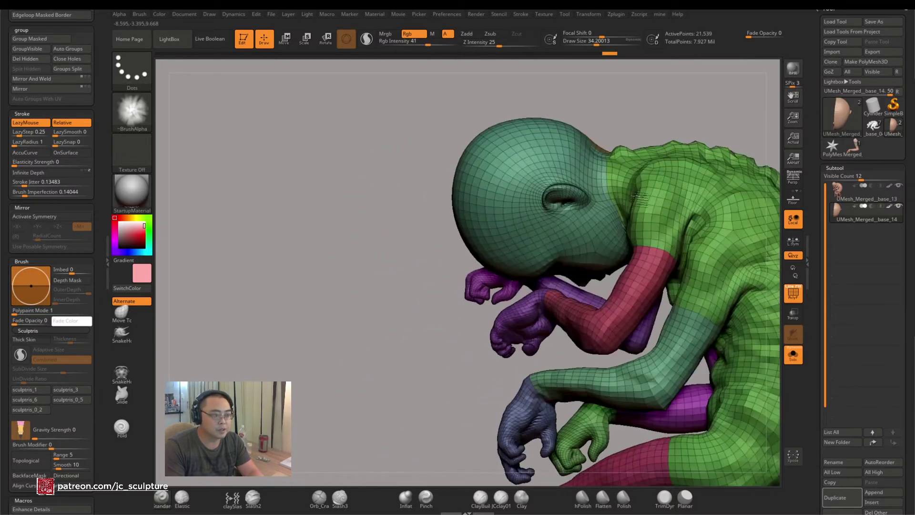
Unwrap the model's UVs with UV Master, keeping Symmetry on and enabling Polygroups for separate islands
mouse_move(691, 122)
mouse_down()
mouse_move(651, 159)
mouse_move(683, 127)
mouse_up()
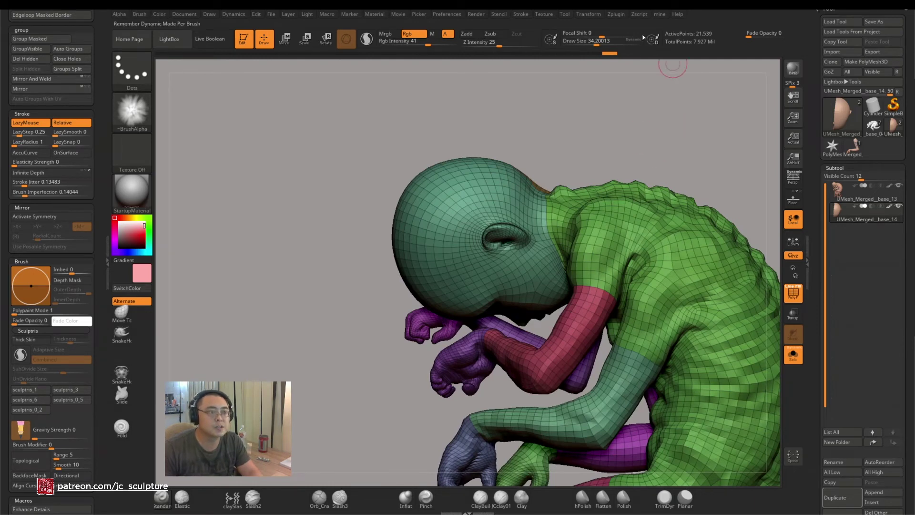
click(621, 14)
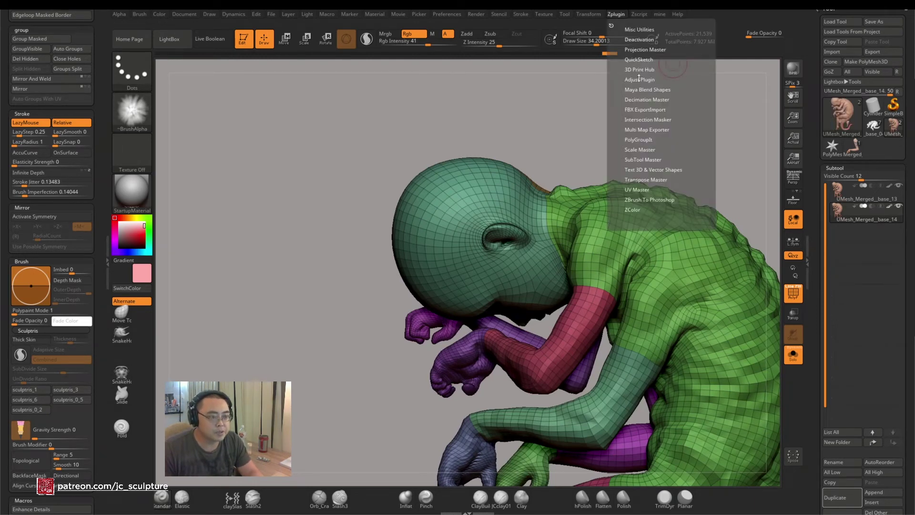
key(ctrl+shift)
click(643, 189)
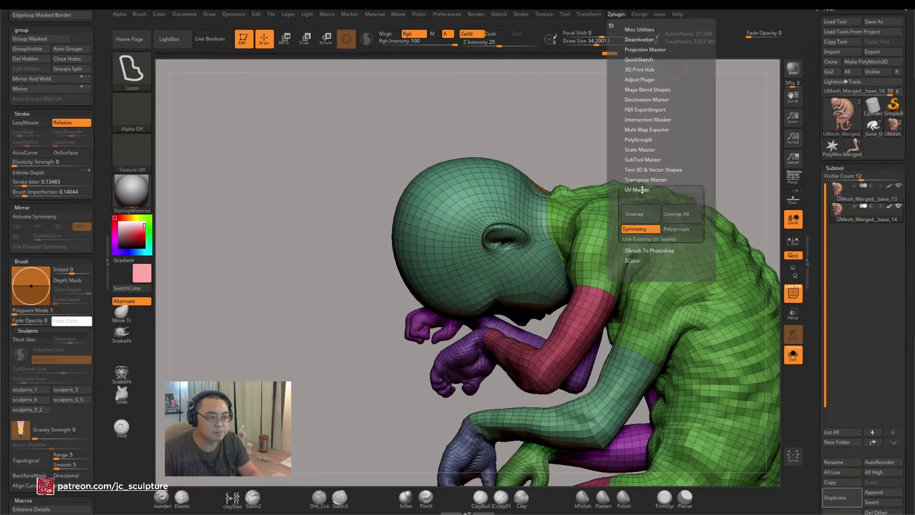
drag(613, 195, 607, 139)
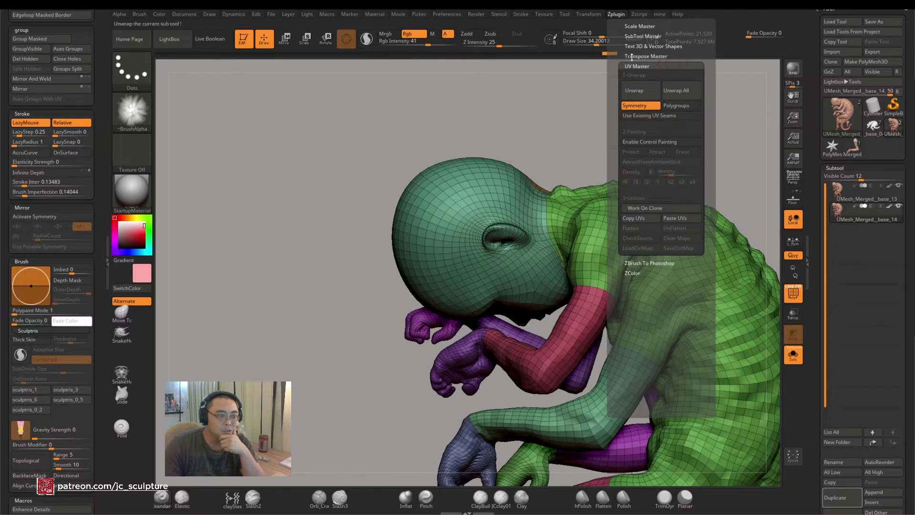
mouse_move(624, 20)
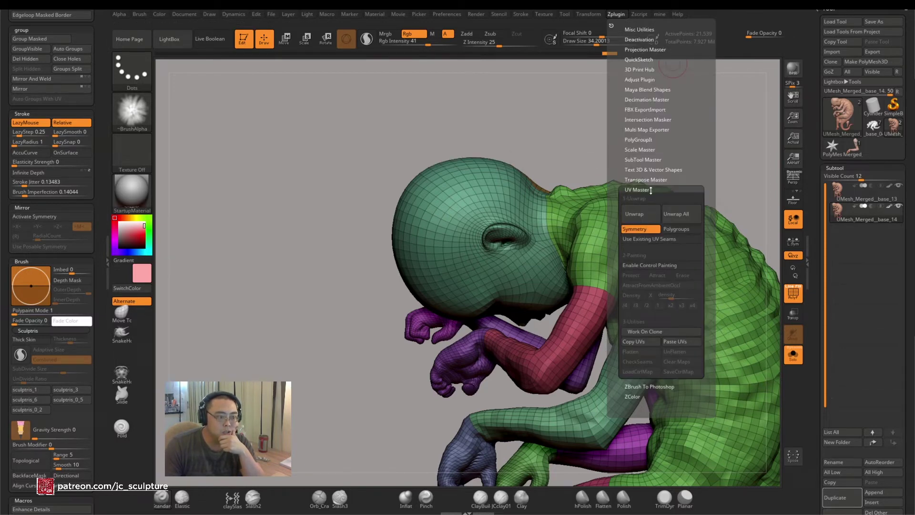
click(682, 229)
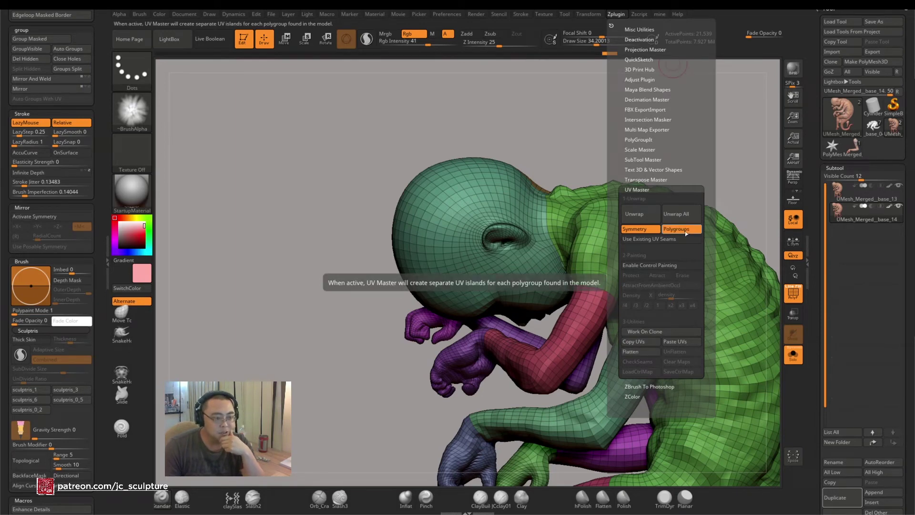
click(649, 219)
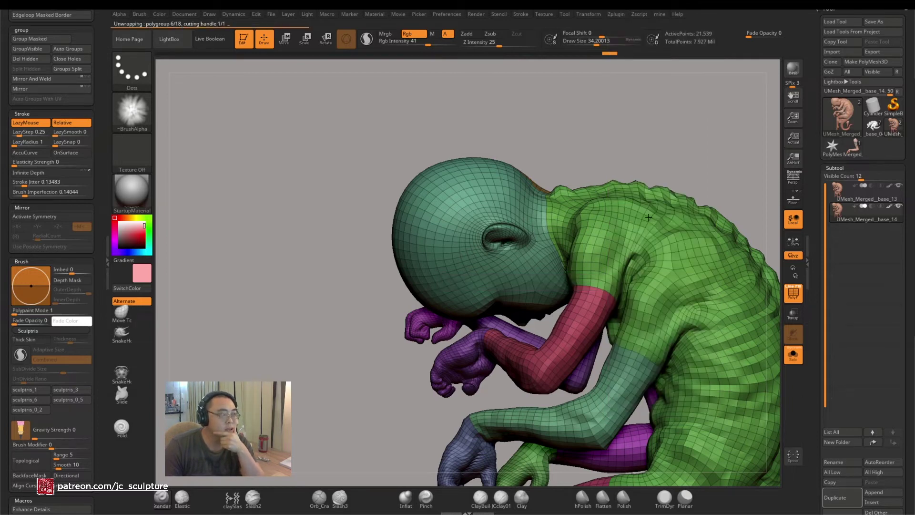
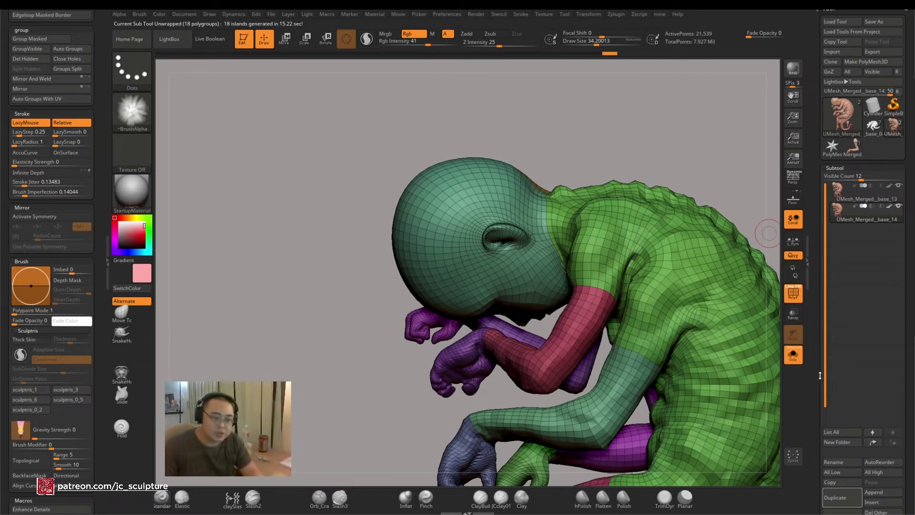
Preview the model flattened with Morph UV and examine the layout of its UV islands
drag(763, 340, 684, 331)
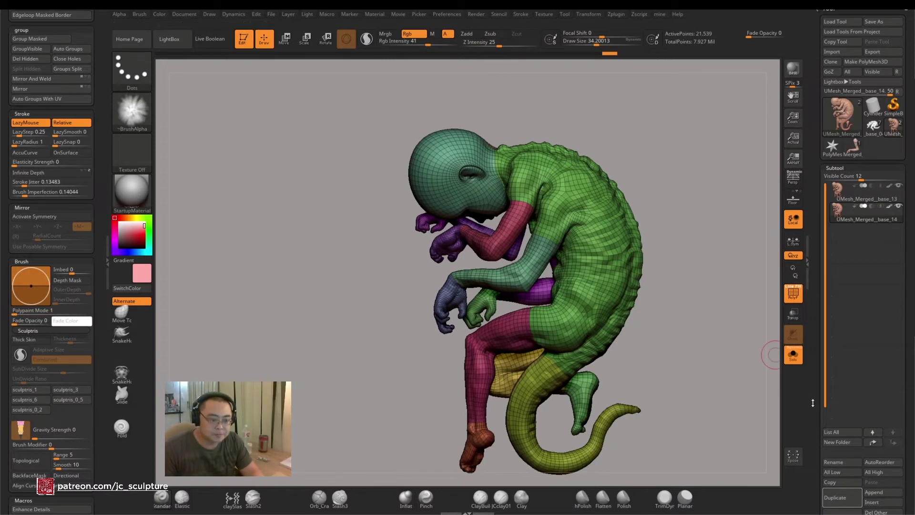
scroll(812, 317, down, 5)
scroll(812, 317, down, 15)
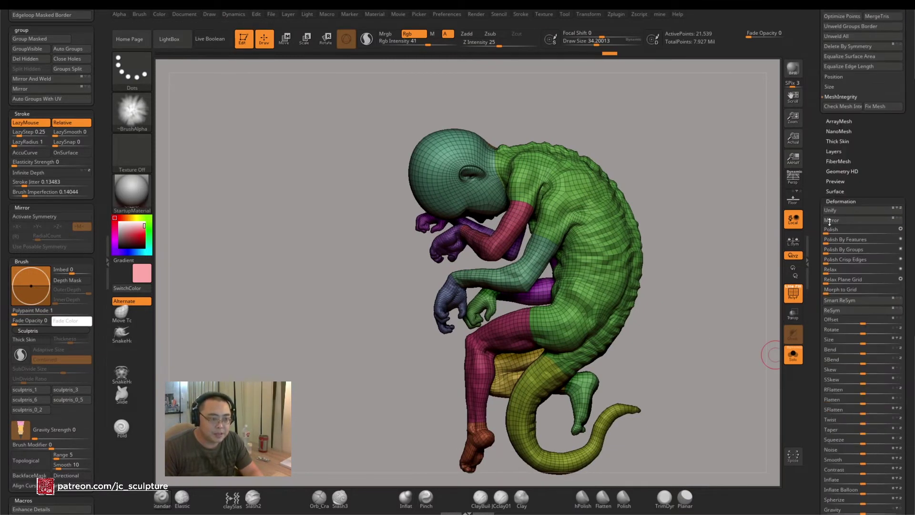
scroll(832, 194, down, 3)
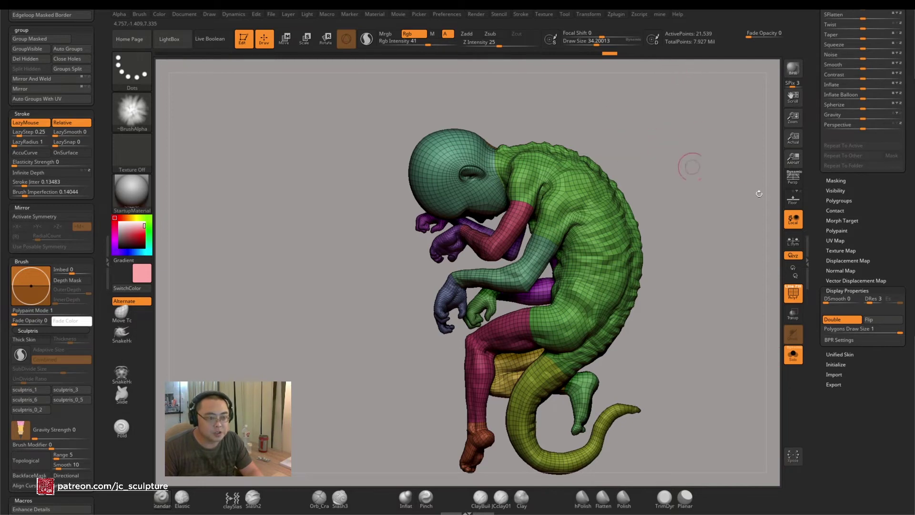
key(ctrl+shift)
click(837, 240)
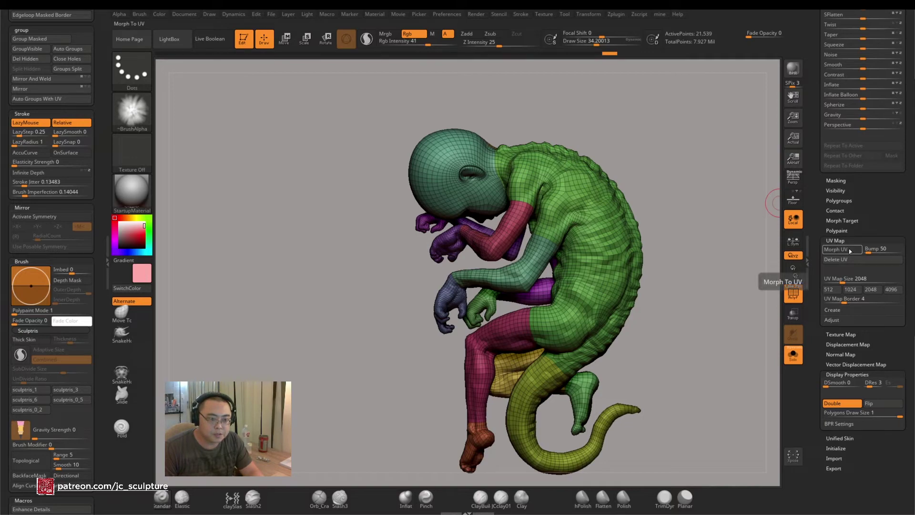
click(850, 250)
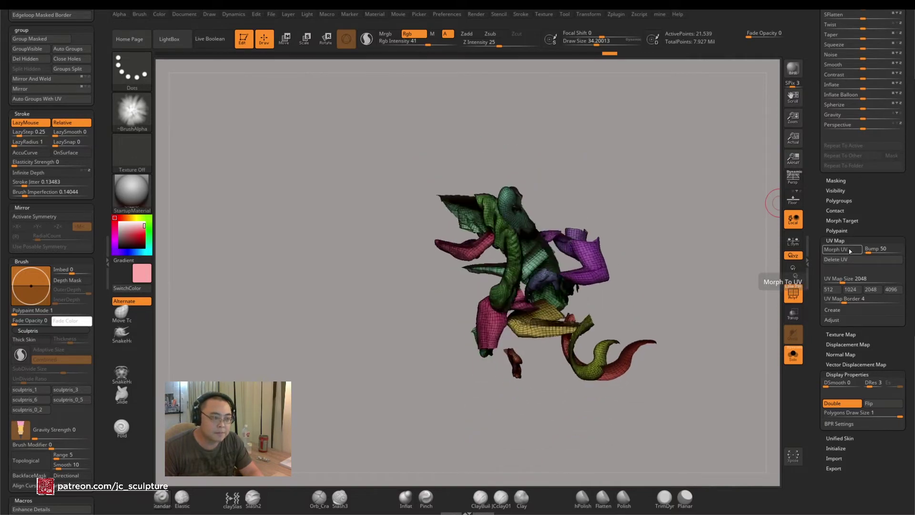
mouse_move(758, 178)
mouse_down()
mouse_move(765, 266)
mouse_move(757, 300)
mouse_up()
key(f)
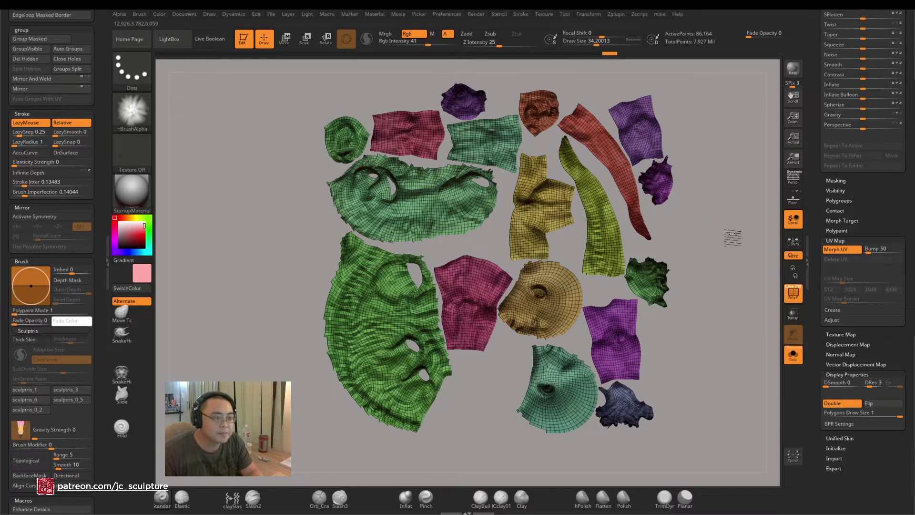
mouse_move(732, 237)
mouse_down()
mouse_move(726, 217)
mouse_move(739, 226)
mouse_up()
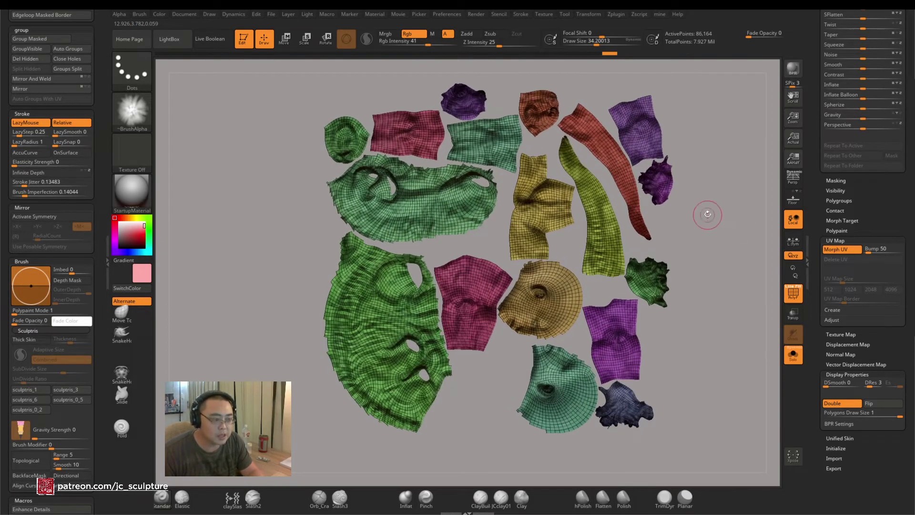
key(b)
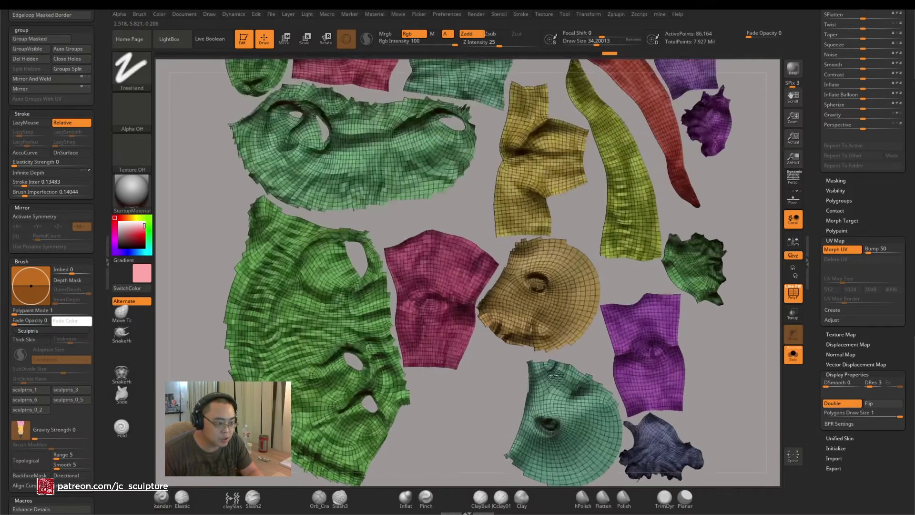
ctrl+right_drag(568, 294, 665, 365)
key(f)
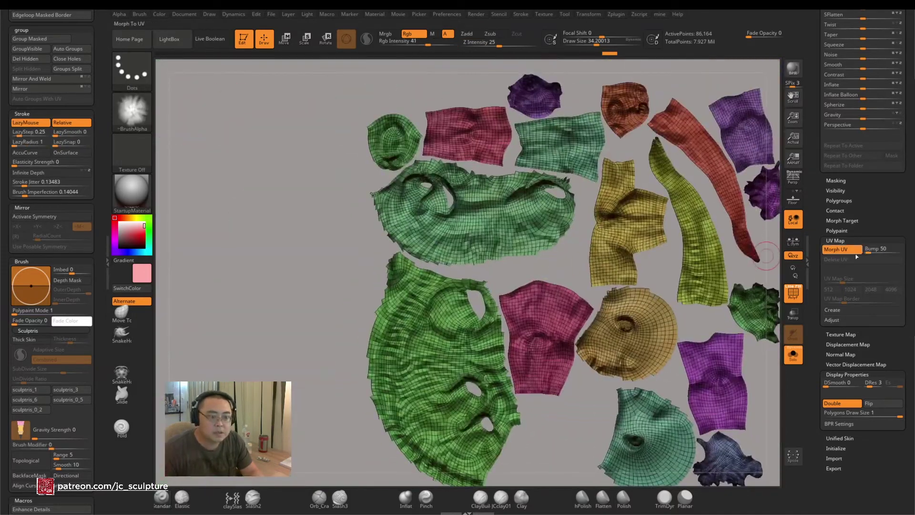
Set the Morph UV Bump to 0 and morph the model into its flat UV layout again
click(848, 249)
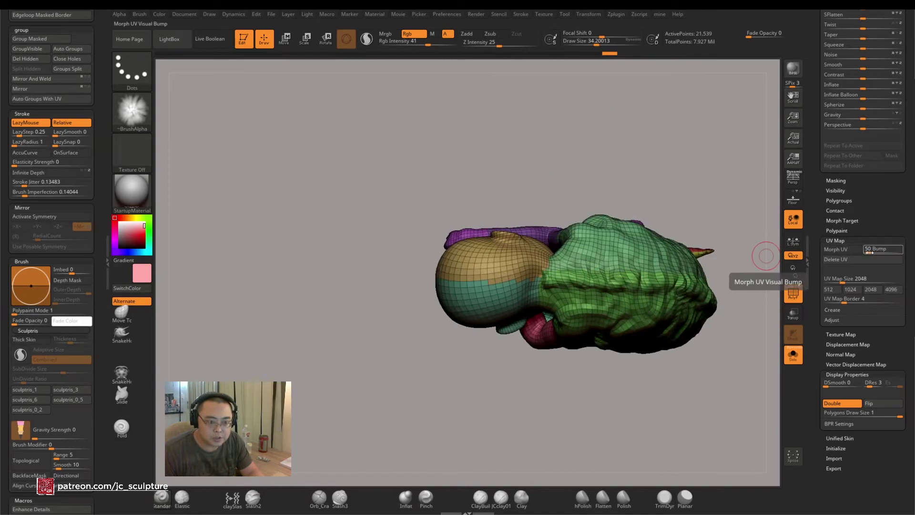
drag(868, 253, 832, 250)
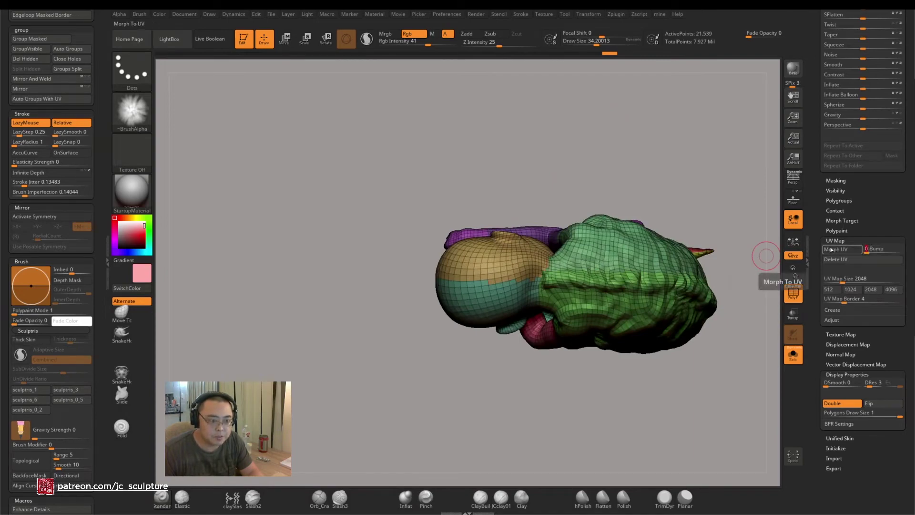
click(832, 249)
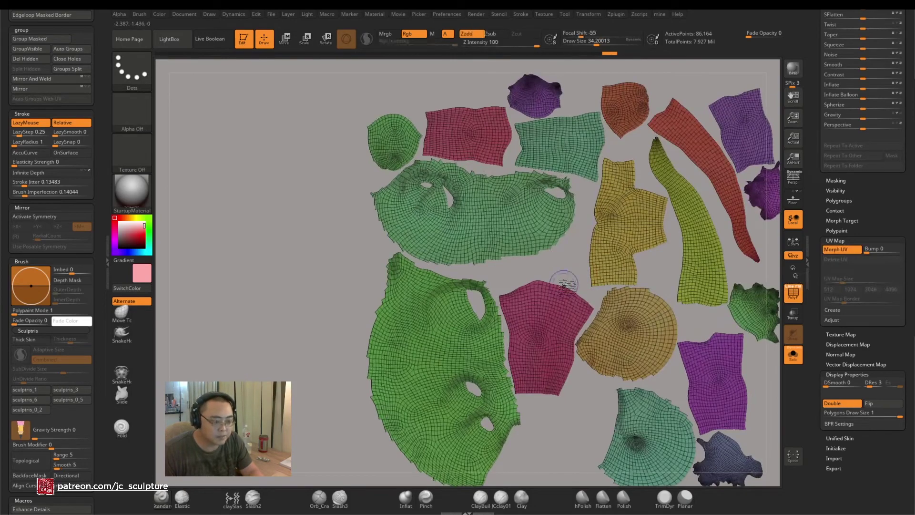
Examine the smooth UV islands up close, including the head half with the ear, and return to the 3D shape
alt+right_drag(566, 281, 418, 181)
mouse_move(489, 399)
ctrl+right_down()
mouse_move(477, 417)
mouse_move(552, 428)
ctrl+right_up()
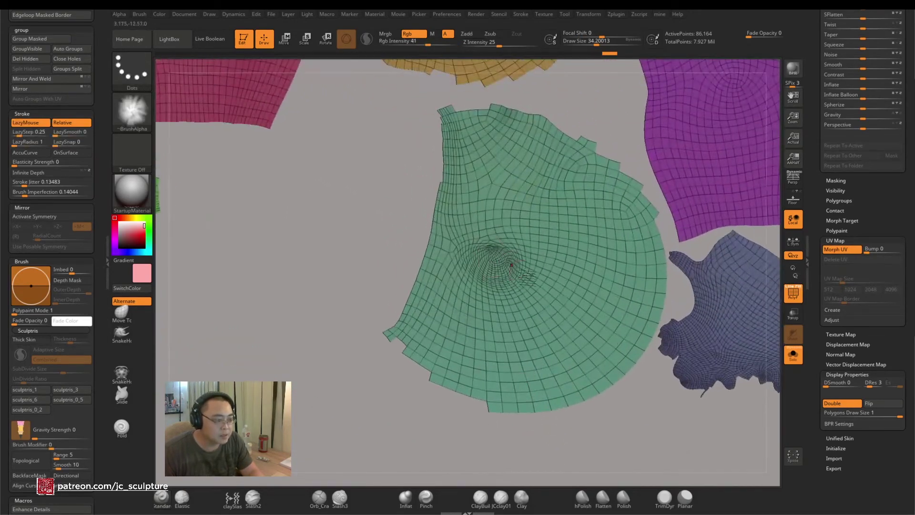
ctrl+right_drag(532, 277, 456, 247)
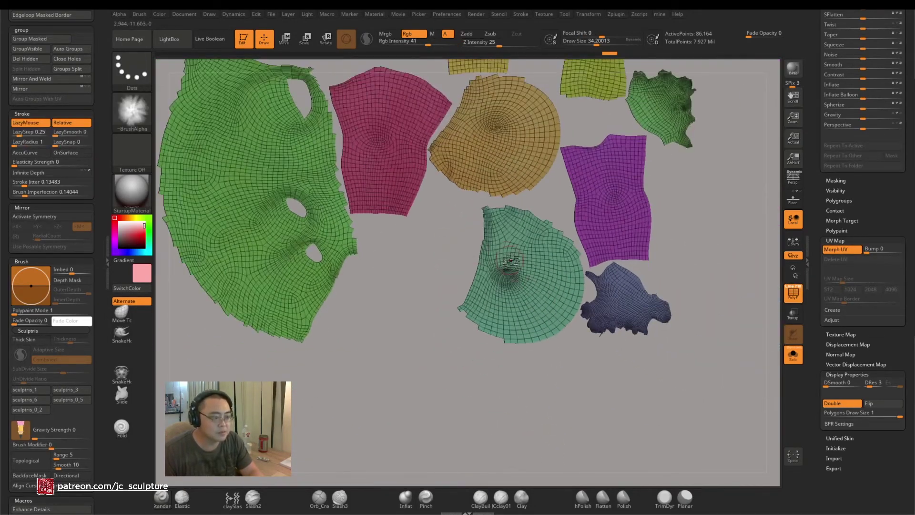
mouse_move(541, 296)
ctrl+right_down()
mouse_move(521, 310)
mouse_move(542, 215)
mouse_move(580, 342)
ctrl+right_up()
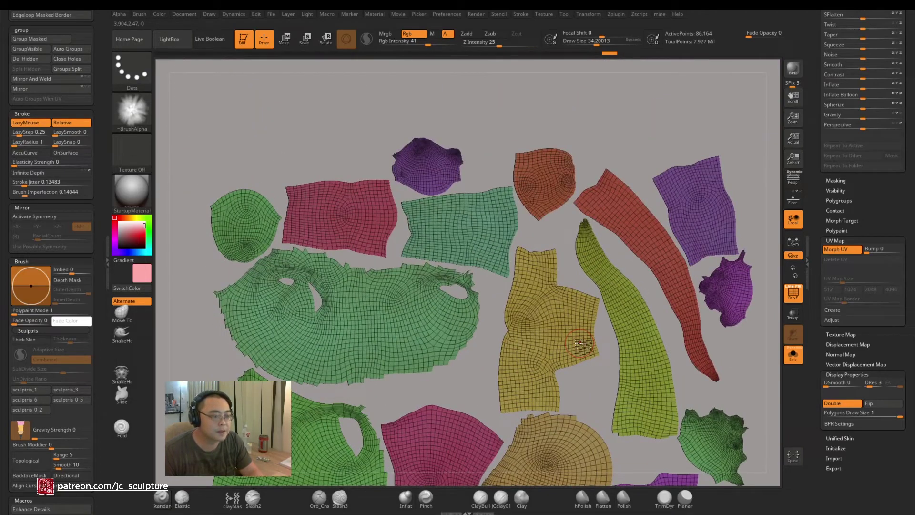
alt+right_drag(586, 406, 534, 243)
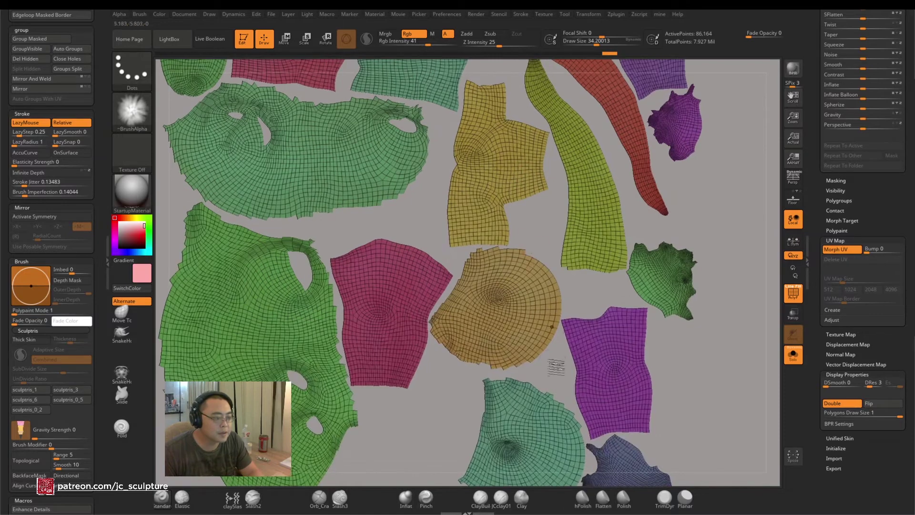
alt+right_drag(557, 368, 558, 300)
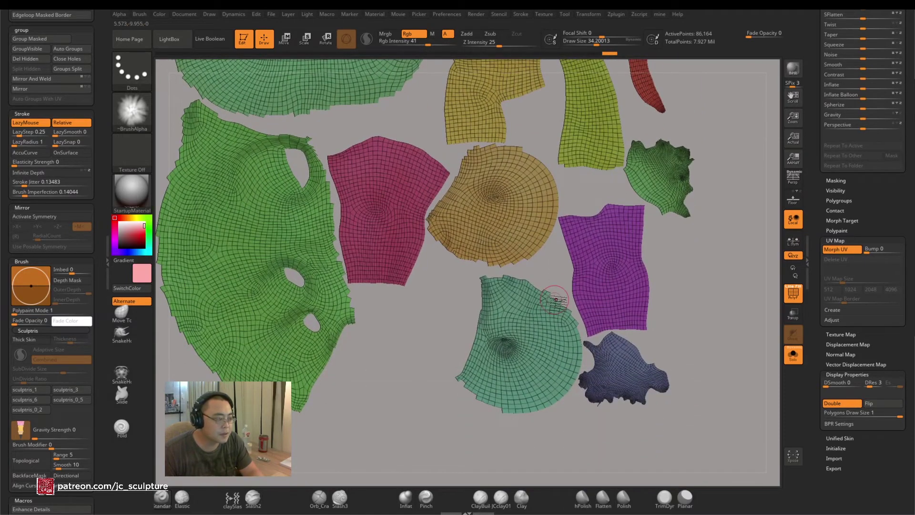
click(842, 249)
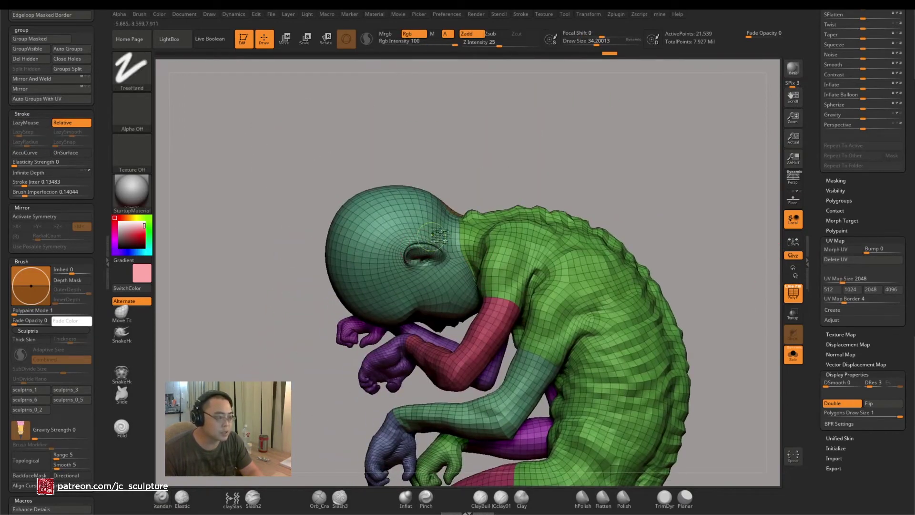
Isolate the teal half of the head and try hiding polygons at the base of the ear, undoing the attempt
ctrl+right_drag(430, 236, 515, 311)
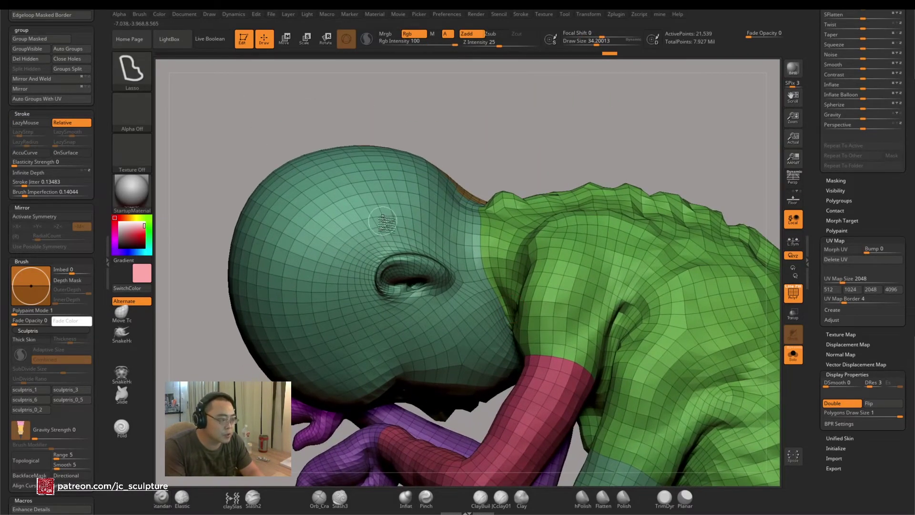
ctrl+shift+click(384, 221)
mouse_move(554, 217)
right_down()
mouse_move(587, 215)
mouse_move(470, 304)
mouse_move(491, 231)
mouse_move(501, 238)
mouse_move(493, 206)
mouse_move(466, 215)
mouse_move(423, 279)
mouse_move(429, 257)
right_up()
ctrl+shift+click(428, 257)
key(ctrl+z)
Set the Draw Size to about 22 and hide the ring of polygons where the ear meets the teal head half
key(s)
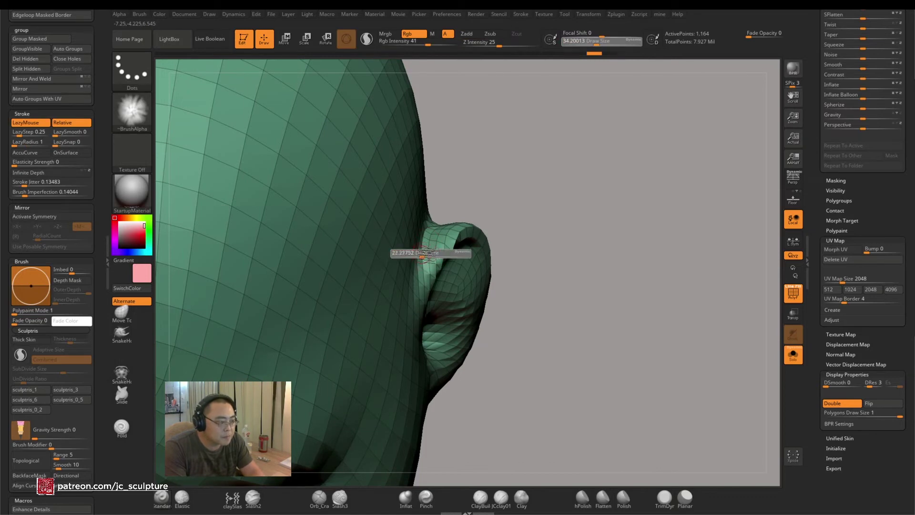
click(426, 254)
mouse_move(568, 242)
right_down()
mouse_move(528, 225)
mouse_move(515, 248)
right_up()
key(ctrl+shift)
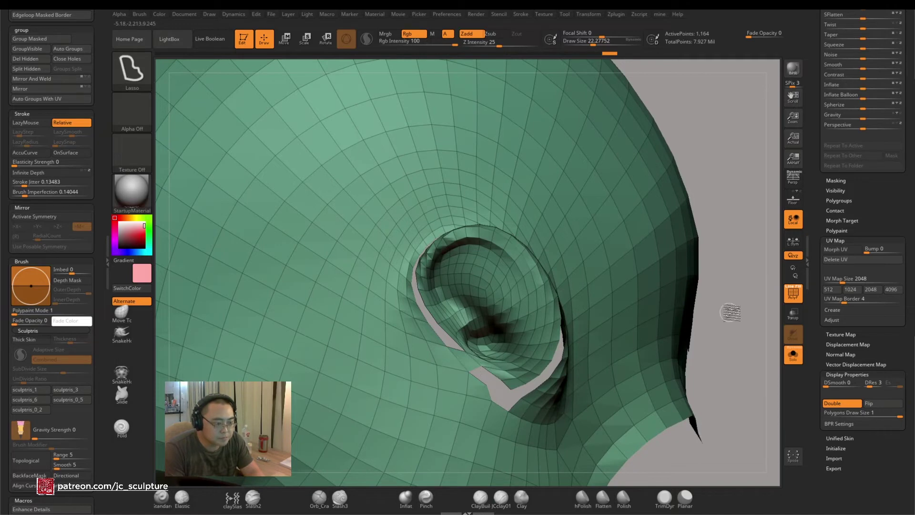
ctrl+shift+click(728, 330)
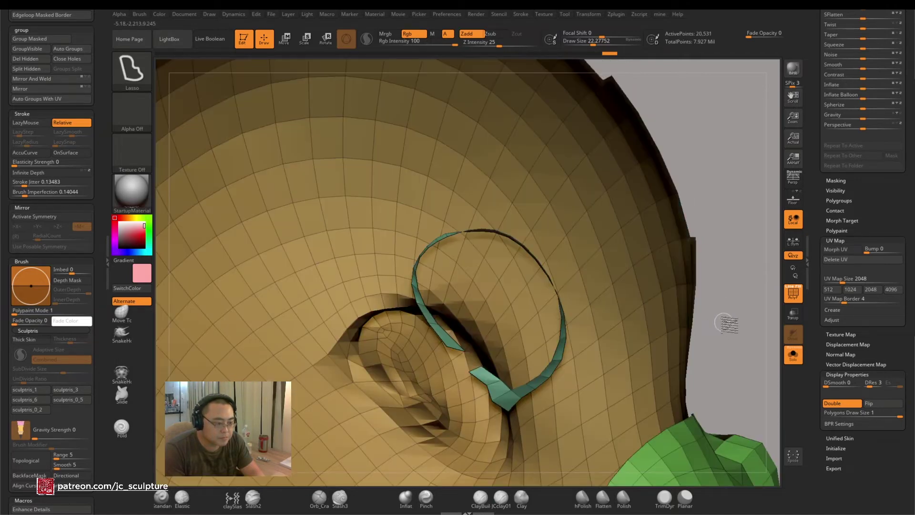
key(ctrl+z)
alt+right_drag(717, 309, 701, 324)
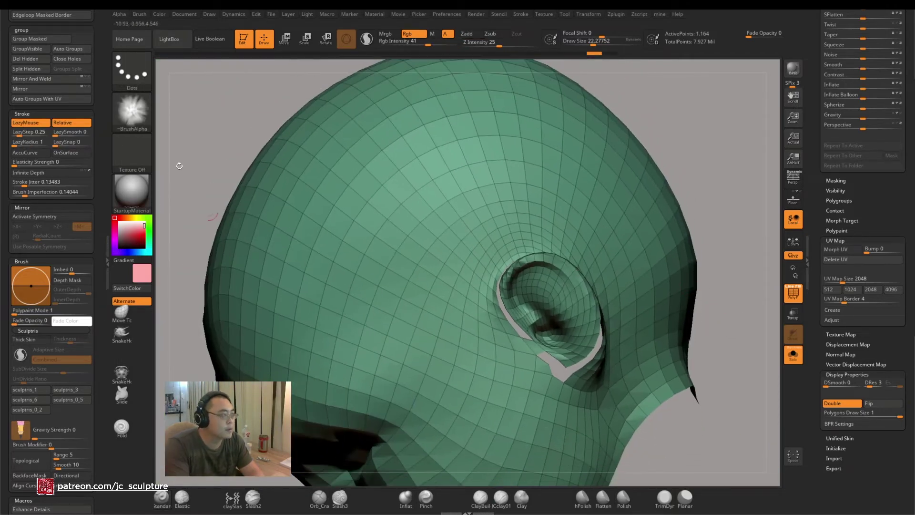
Try inverting the visibility and hiding more polygons at the ear's base, undoing the attempts
key(ctrl+shift)
ctrl+shift+click(541, 352)
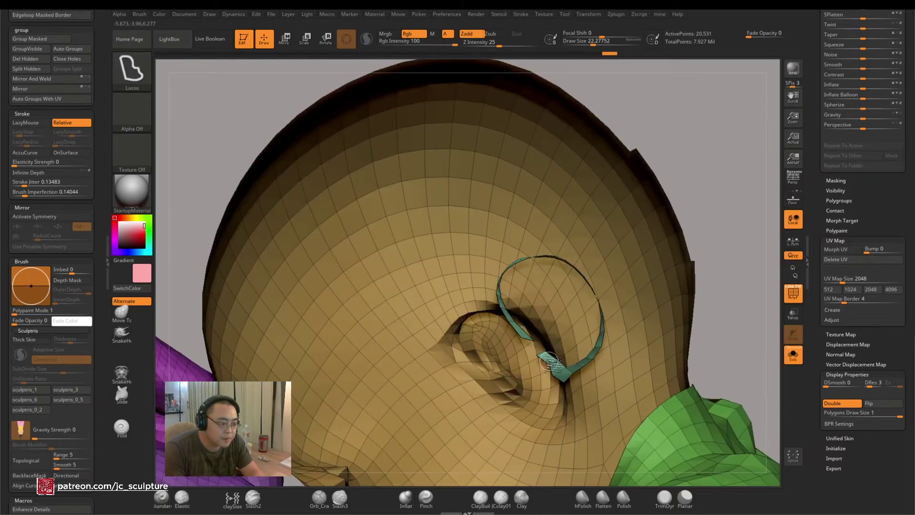
key(ctrl+z)
mouse_move(546, 351)
ctrl+alt+shift+mouse_down()
mouse_move(528, 350)
mouse_move(548, 356)
ctrl+alt+shift+mouse_up()
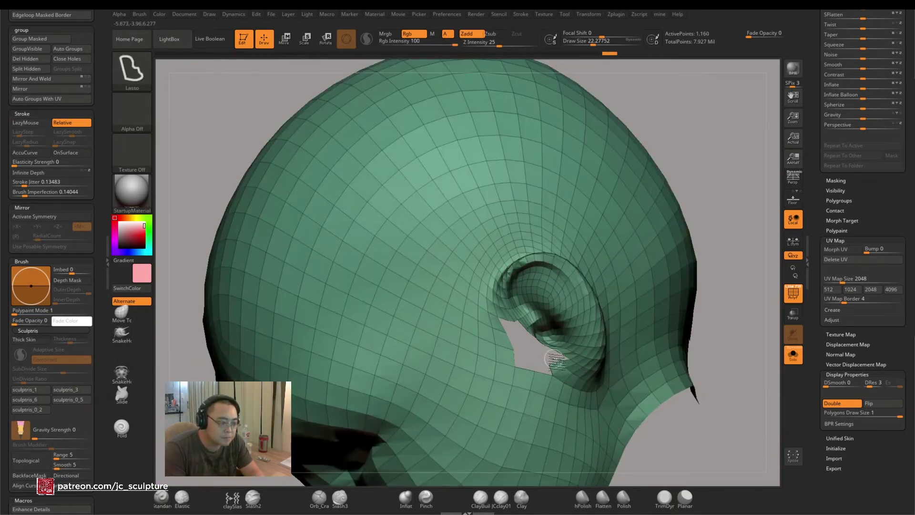
key(ctrl+z)
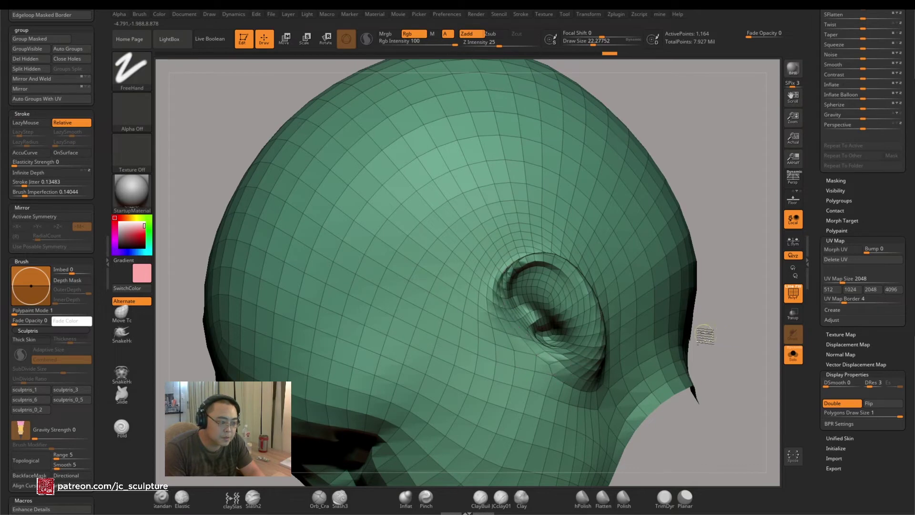
Hide the polygon ring around the ear's base and auto-group the visible head and ear into separate polygroups
key(ctrl+shift)
right_drag(546, 347, 509, 338)
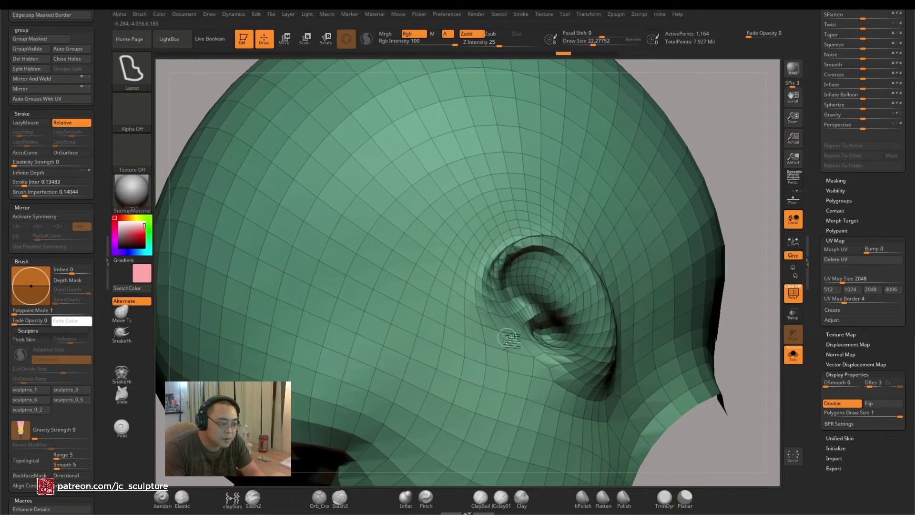
ctrl+alt+shift+click(524, 346)
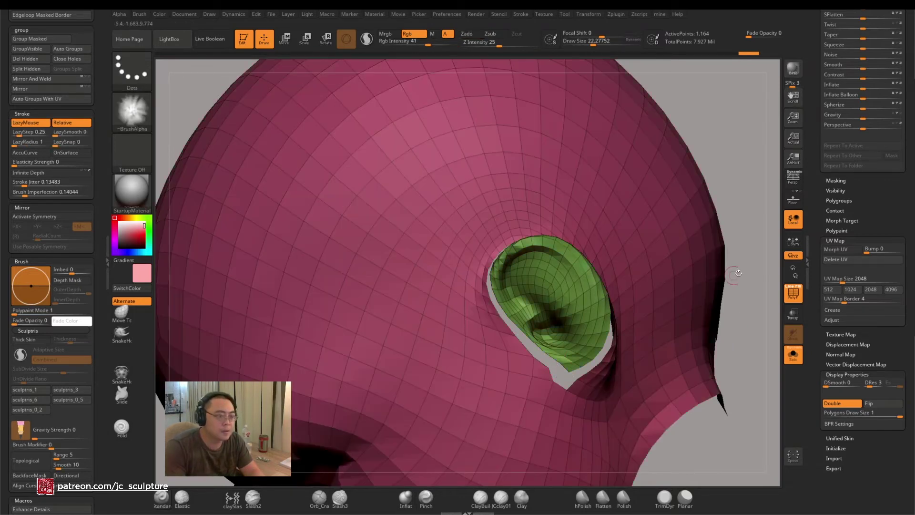
Isolate the green ear polygroup to check its separation, and show the whole model again
ctrl+shift+click(749, 262)
ctrl+shift+click(564, 286)
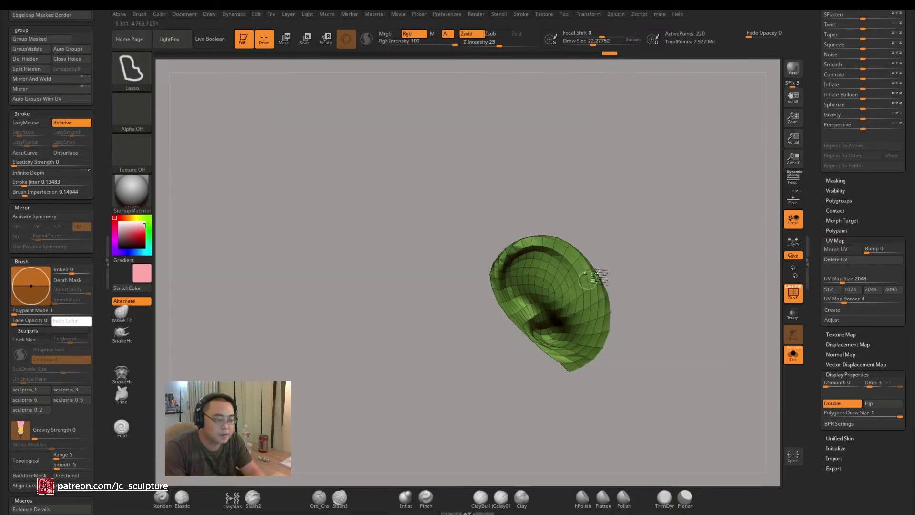
key(ctrl+z)
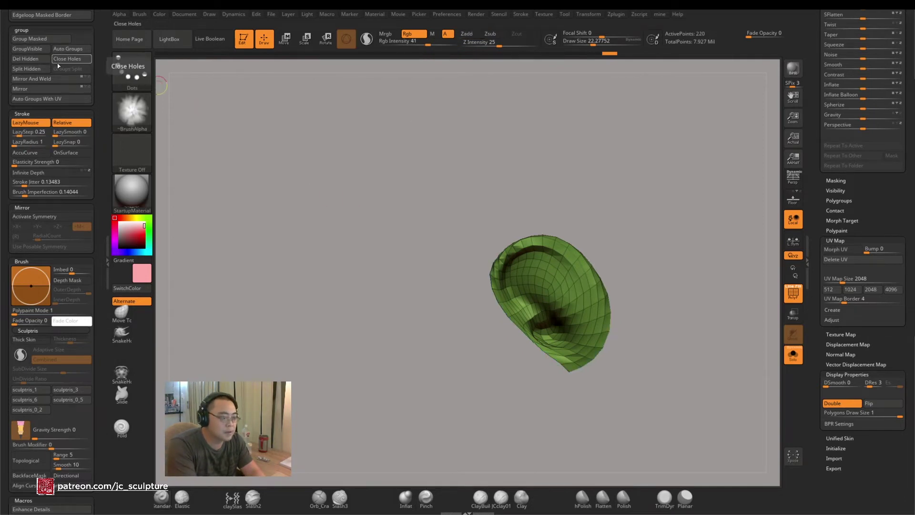
ctrl+shift+click(688, 200)
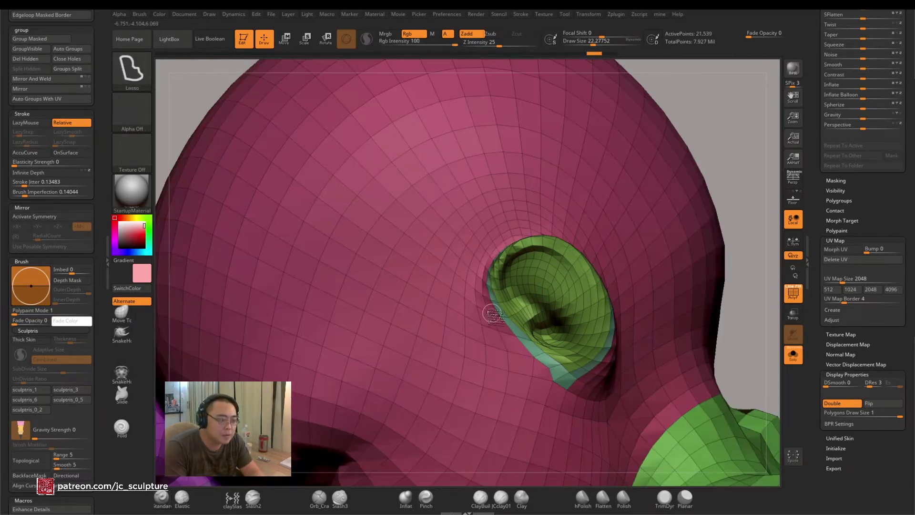
Isolate the pink head half with the teal ring around the ear, merge them into one polygroup and unhide the rest of the model
ctrl+alt+shift+click(486, 310)
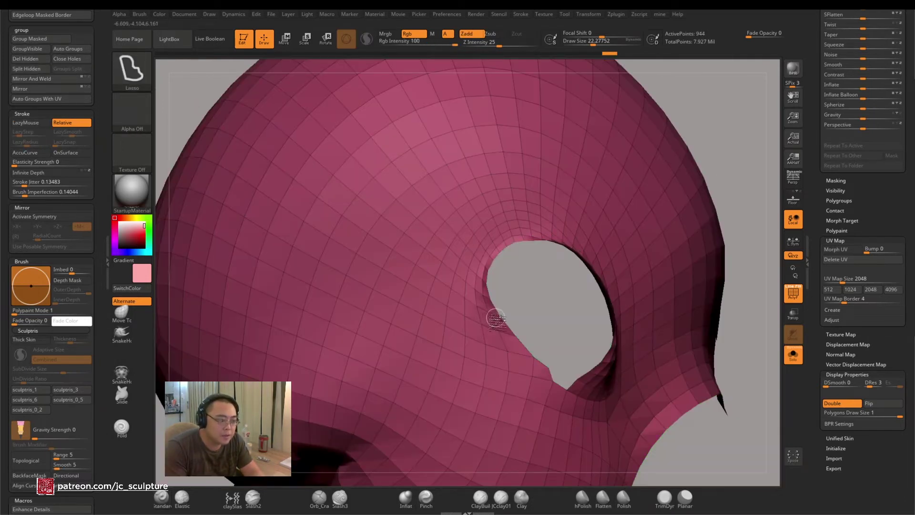
ctrl+shift+click(742, 254)
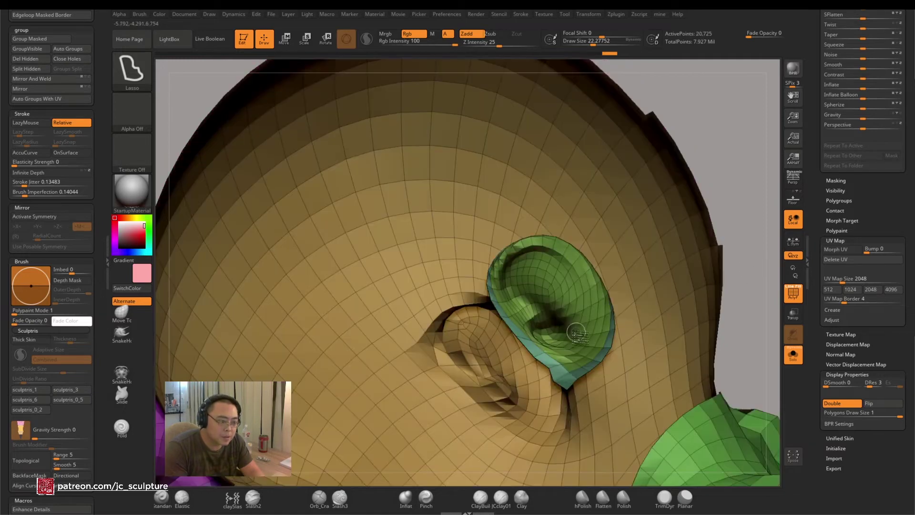
ctrl+shift+click(570, 380)
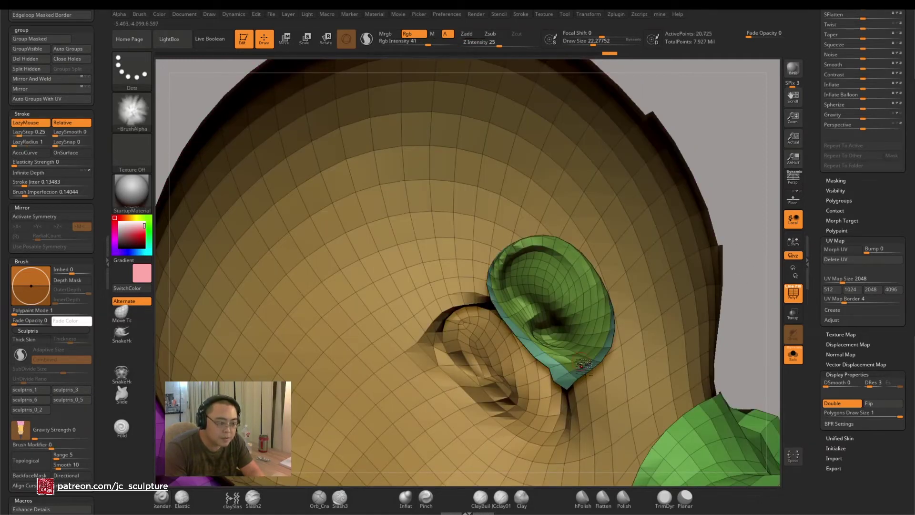
ctrl+alt+shift+click(572, 375)
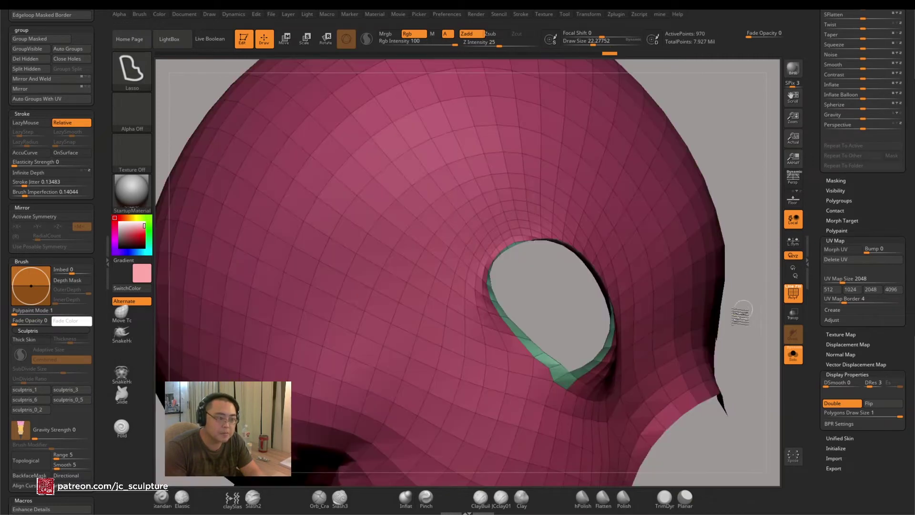
drag(744, 191, 706, 201)
click(31, 59)
click(31, 48)
key(f)
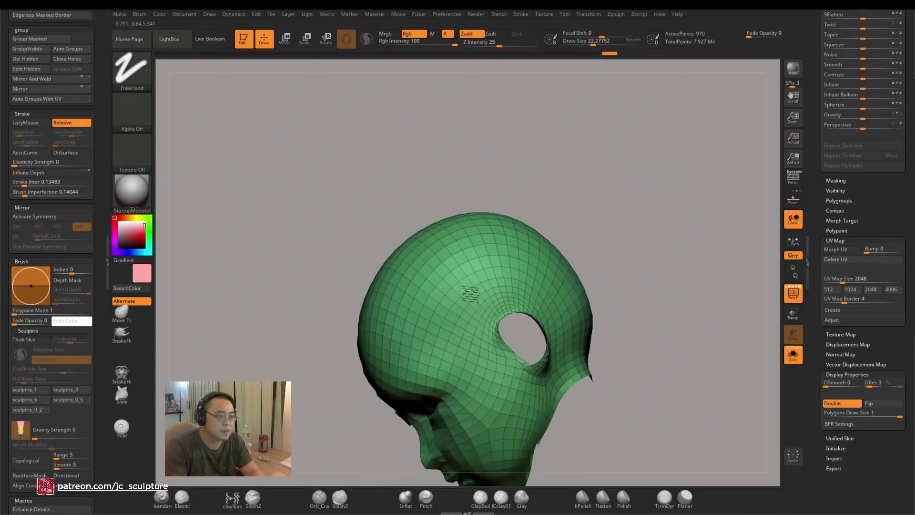
drag(689, 305, 673, 329)
ctrl+shift+click(670, 327)
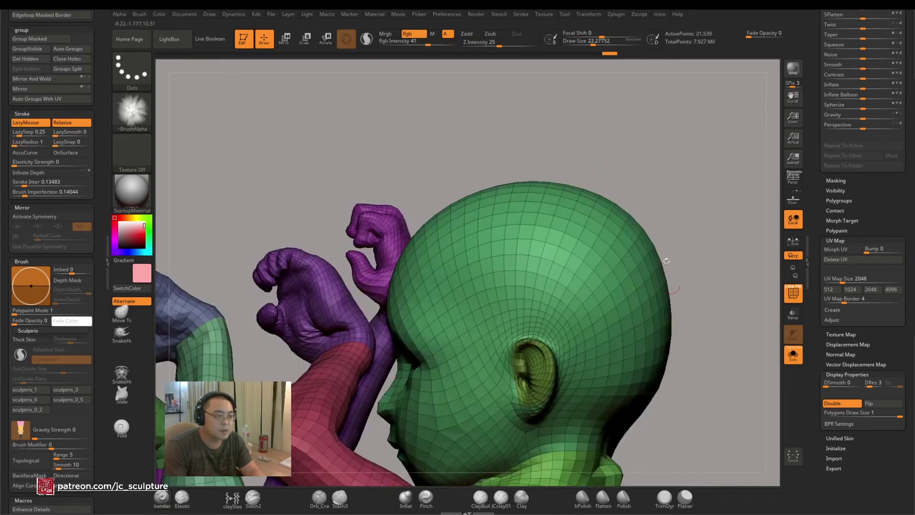
Unwrap the model again by polygroups with UV Master and morph it into its flat layout to examine the UV islands
click(616, 14)
click(685, 220)
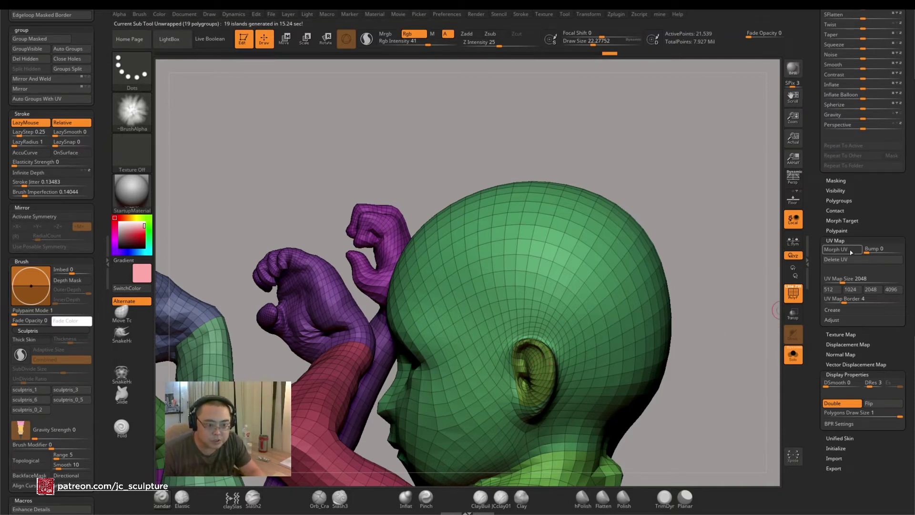
click(843, 249)
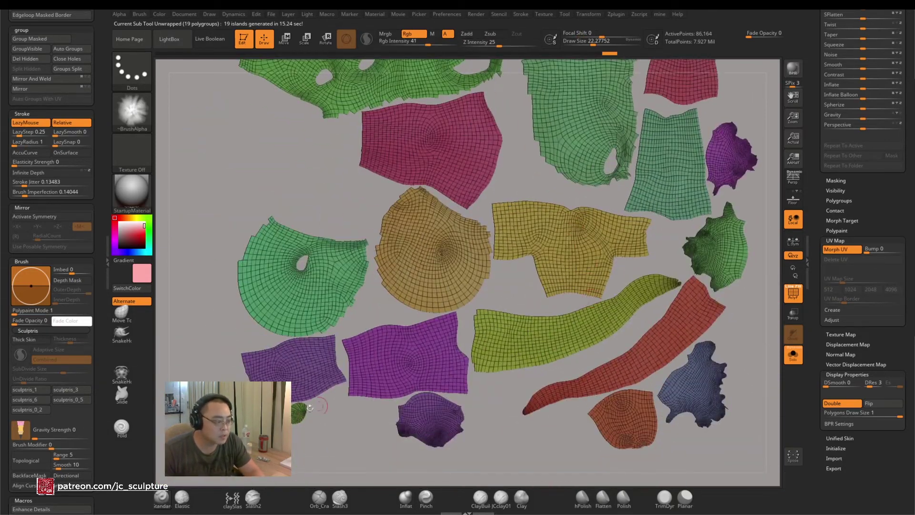
mouse_move(572, 259)
alt+right_down()
mouse_move(542, 304)
mouse_move(545, 365)
mouse_move(517, 399)
mouse_move(525, 429)
mouse_move(583, 392)
mouse_move(556, 418)
mouse_move(542, 258)
mouse_move(424, 274)
alt+right_up()
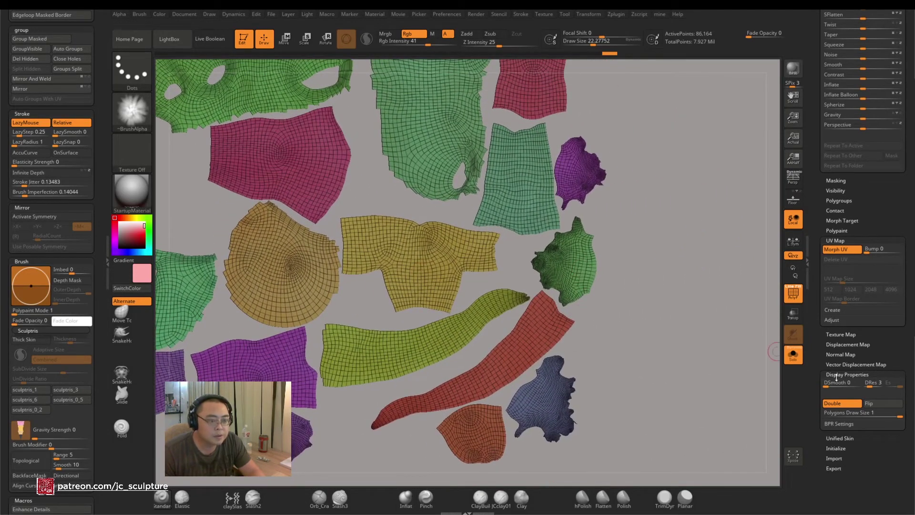
Briefly show the other subtool beside the flat UV islands, and morph the creature back to its 3D shape
click(793, 355)
click(794, 356)
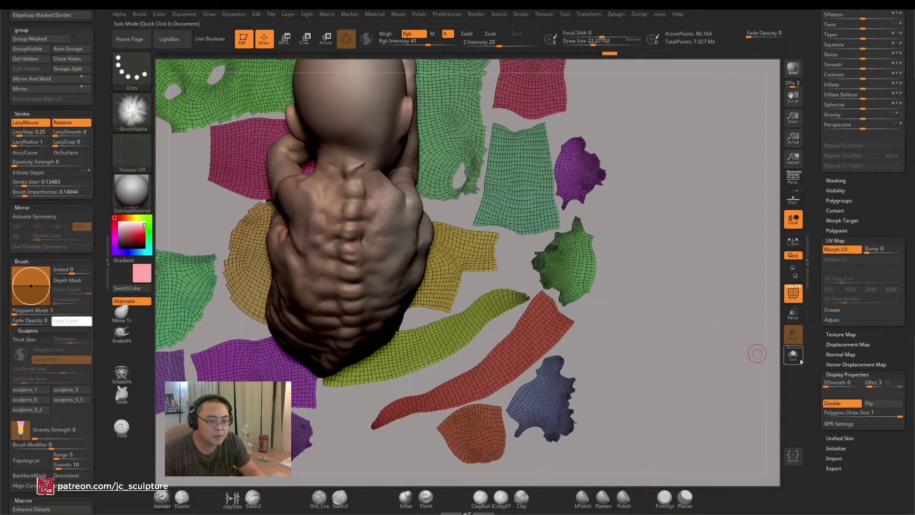
click(842, 250)
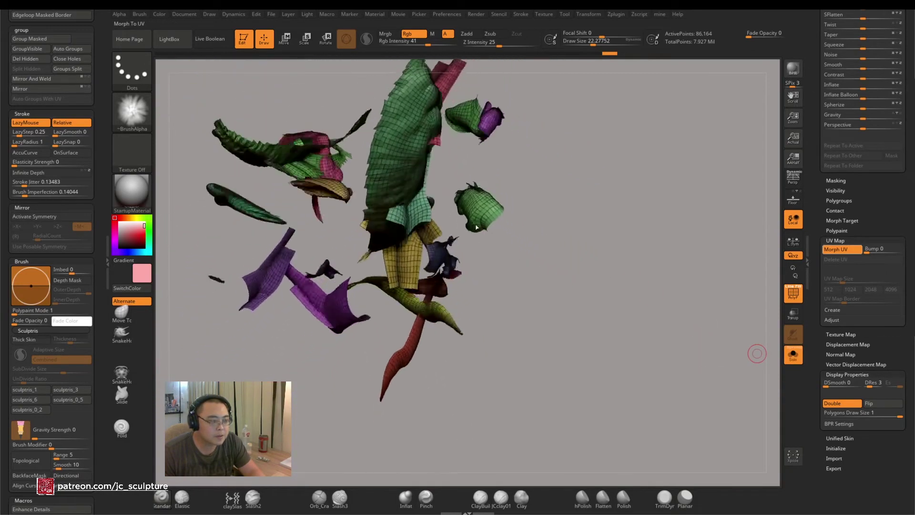
drag(434, 164, 660, 327)
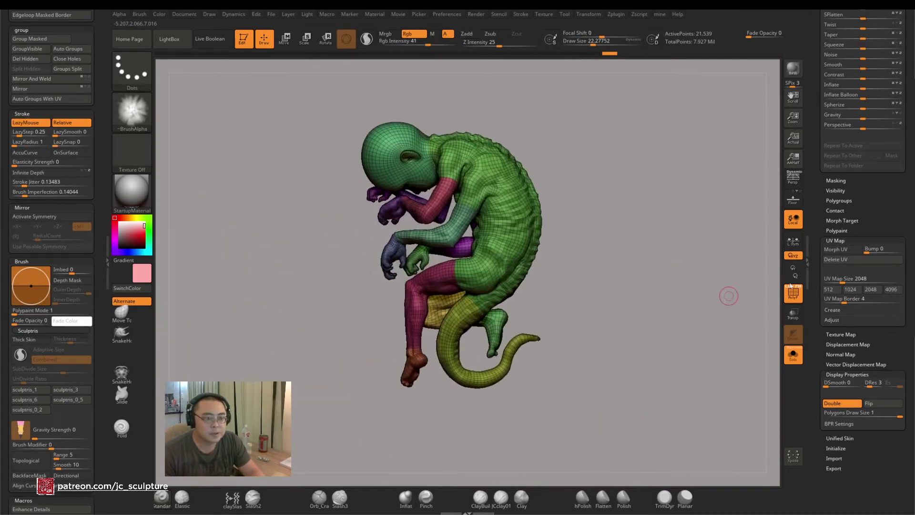
Turn off the polyframe display and apply Texture 19, the lettered checker pattern, as the creature's texture map
click(801, 298)
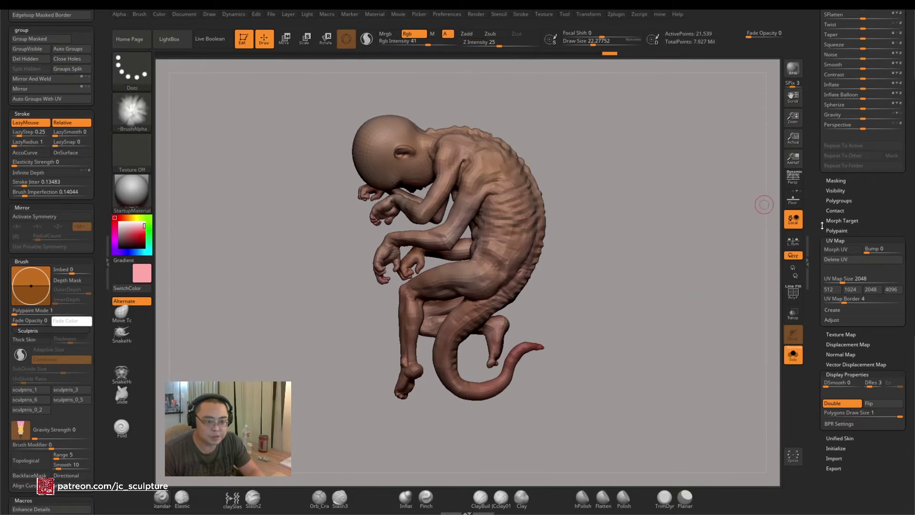
drag(822, 225, 823, 223)
click(838, 331)
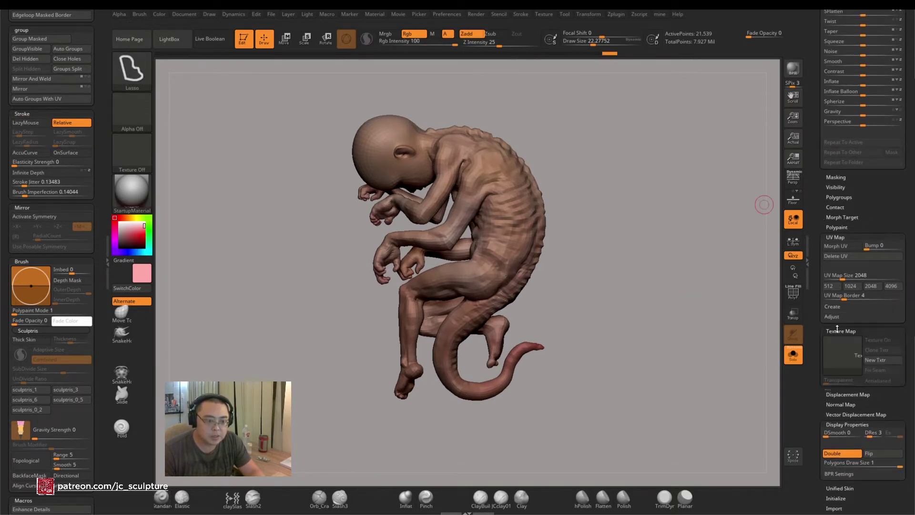
drag(815, 355, 815, 320)
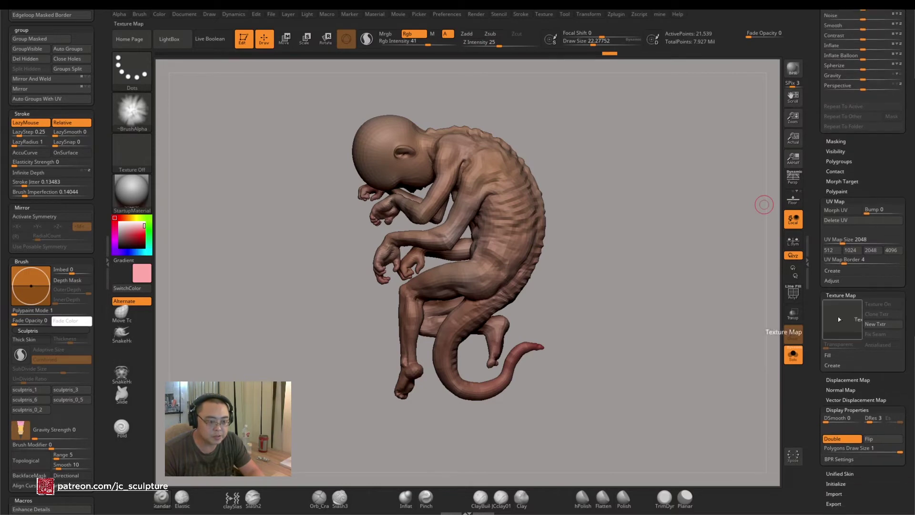
click(839, 318)
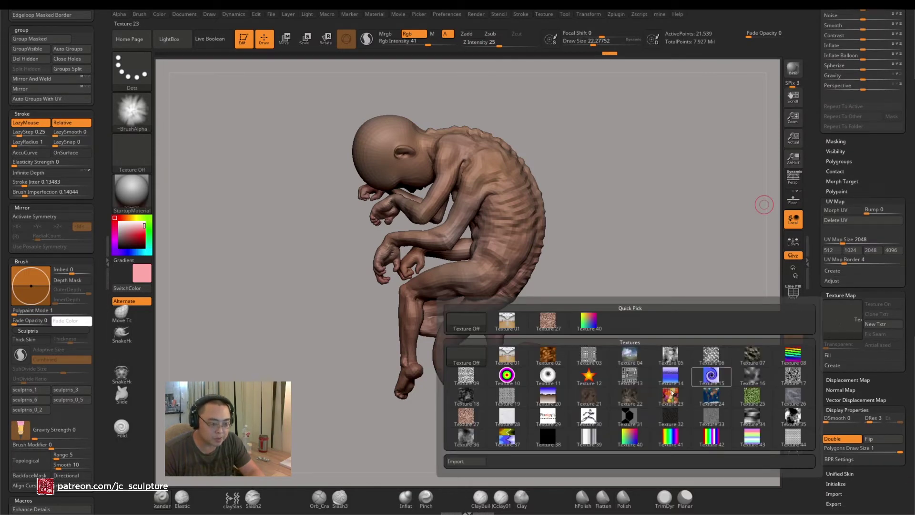
click(513, 399)
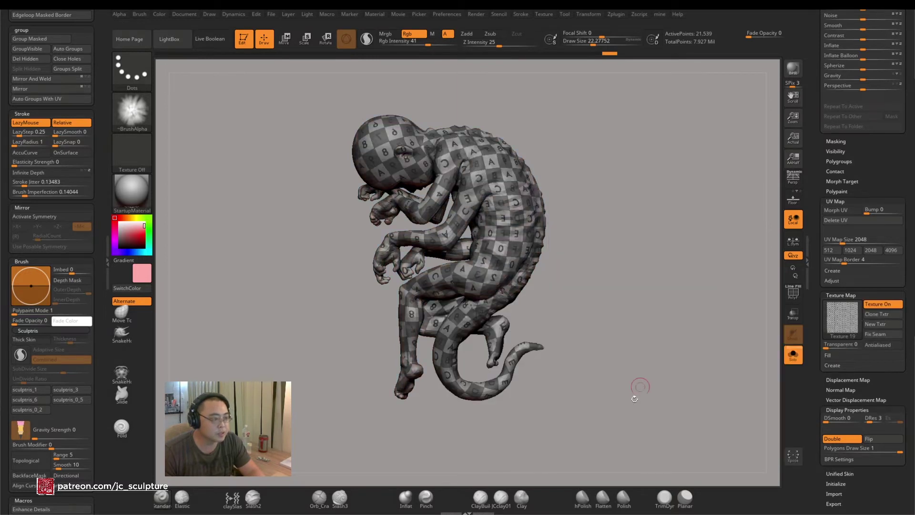
Inspect the checker pattern across the body, switch the texture display off and quick-save the project
drag(633, 347, 507, 273)
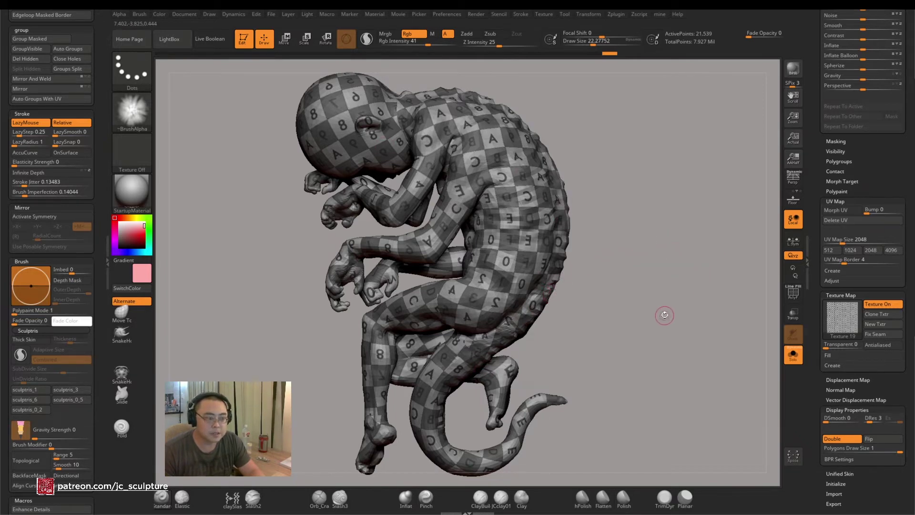
click(877, 304)
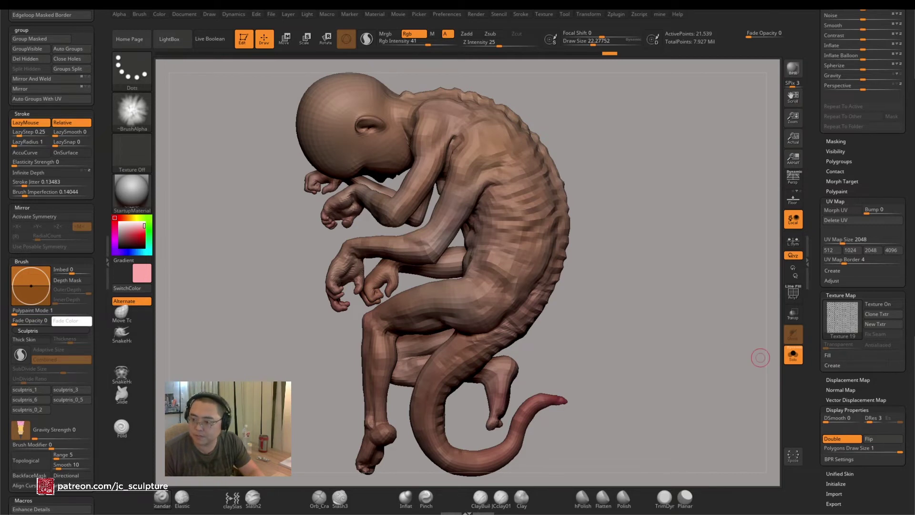
key(ctrl+t)
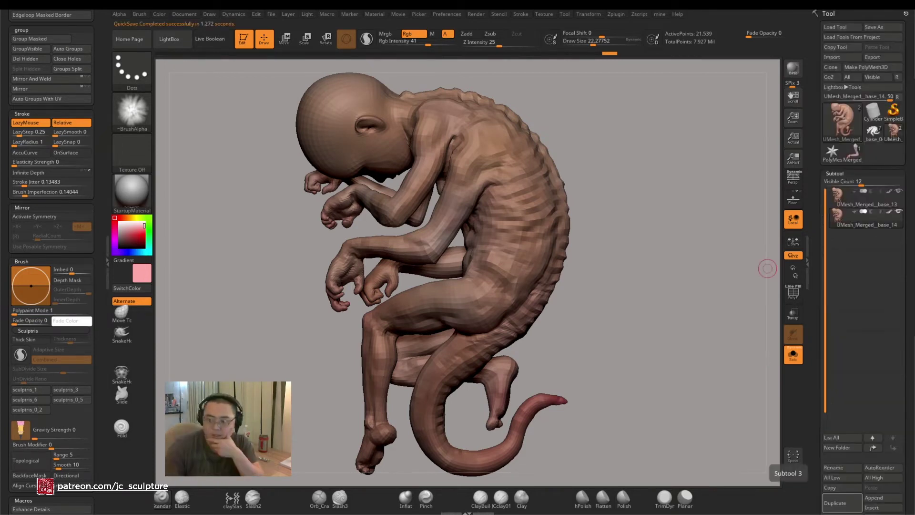
Switch to the Merged_base_04 tool, select its PM3D_Sphereinder3D1 subtool and frame it in view
drag(688, 235, 681, 311)
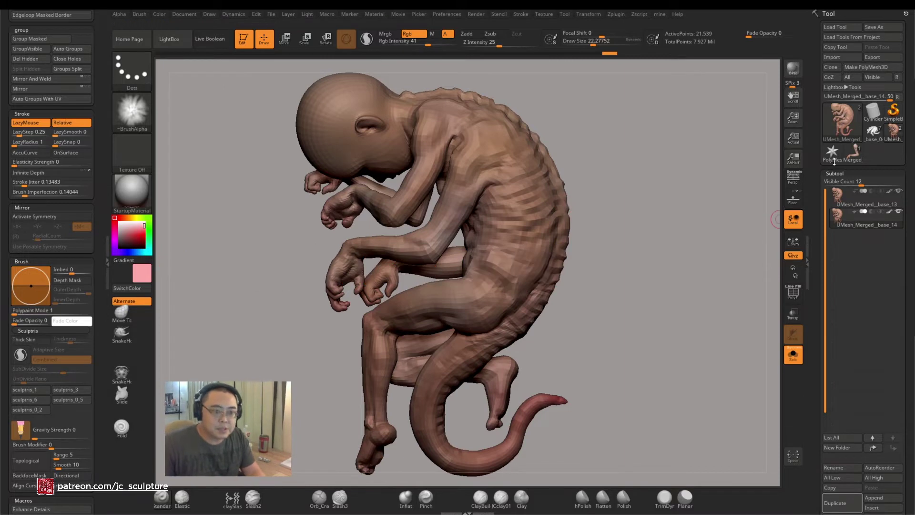
mouse_move(881, 137)
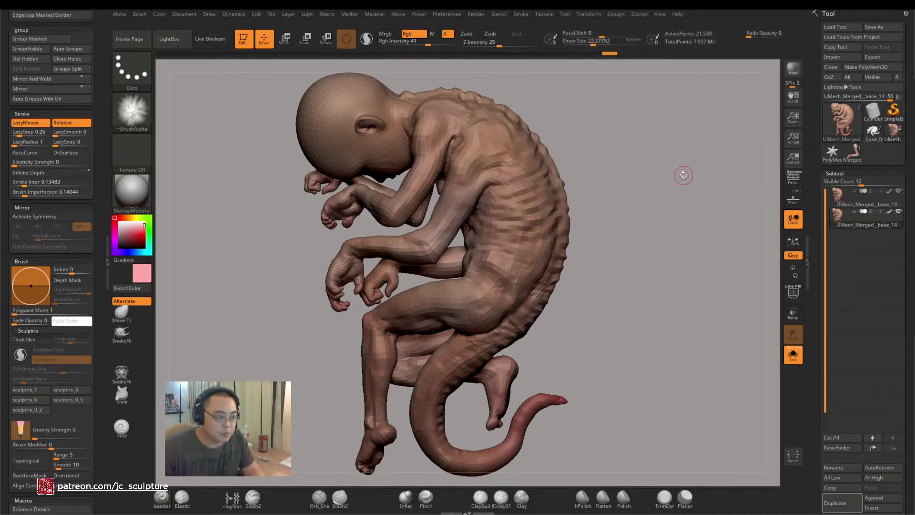
click(858, 138)
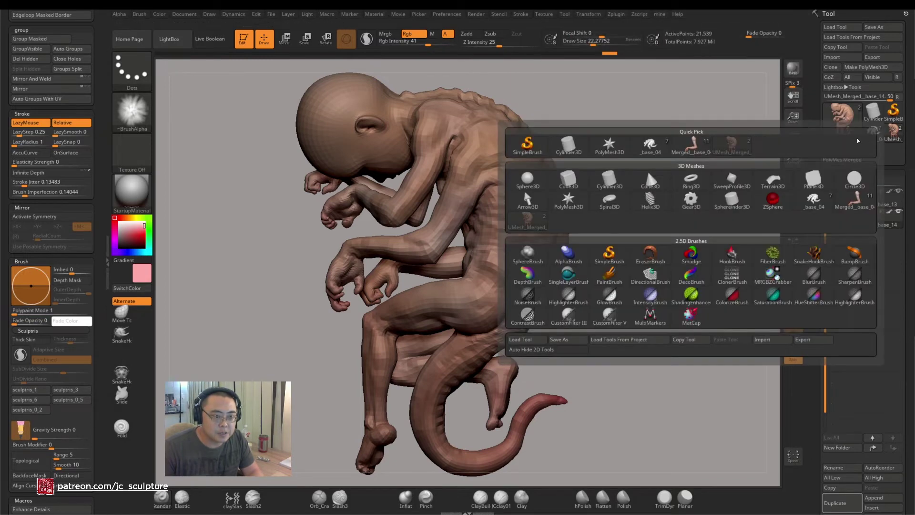
click(855, 198)
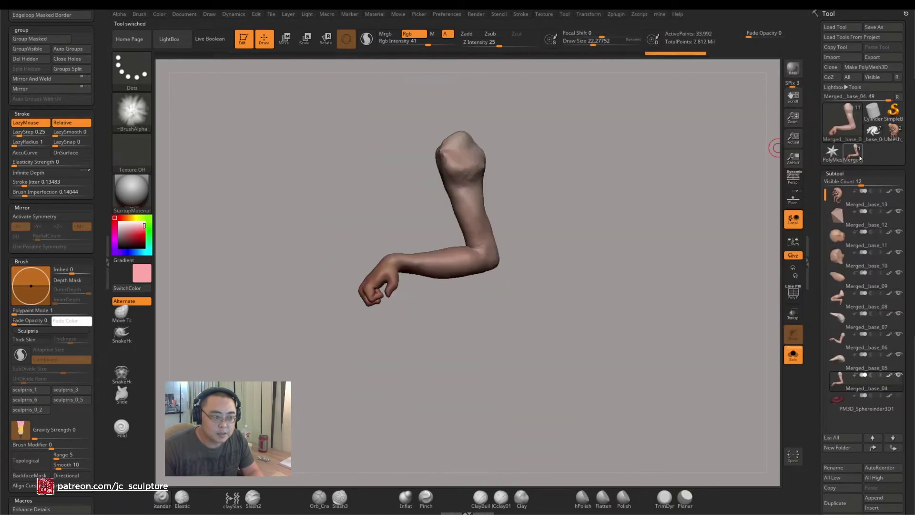
click(859, 403)
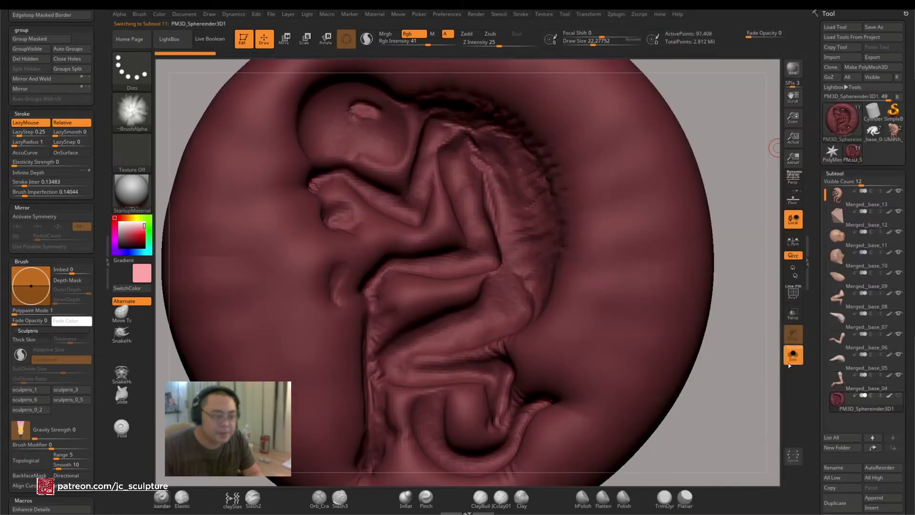
key(f)
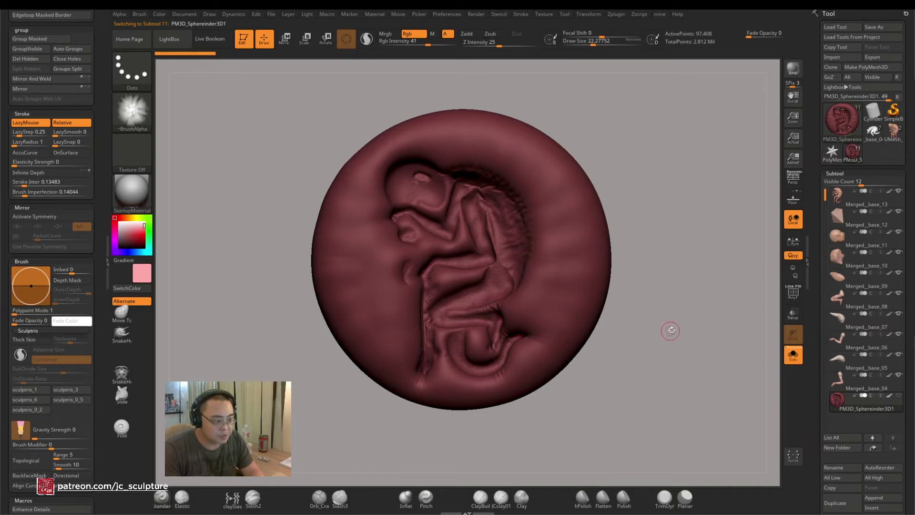
mouse_move(677, 319)
mouse_down()
mouse_move(639, 329)
mouse_move(640, 339)
mouse_move(668, 327)
mouse_up()
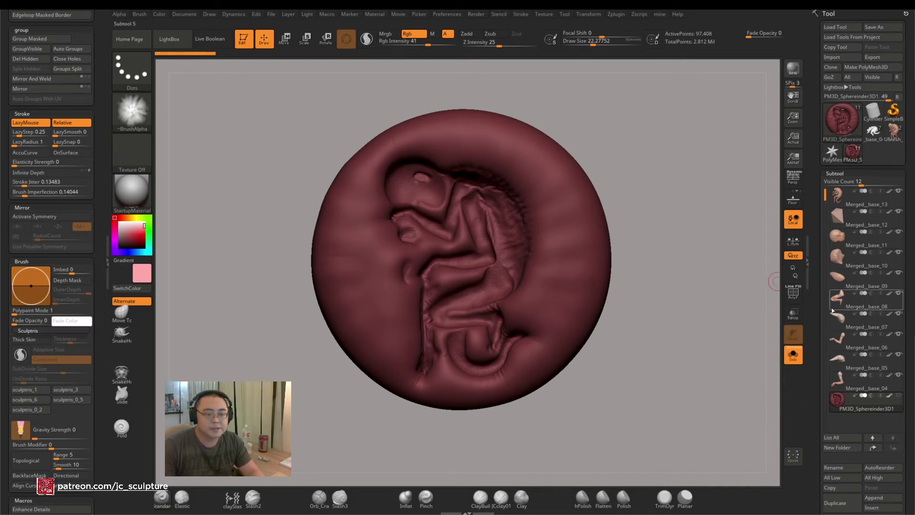
Rename the sphere subtool with the creature's imprint as pillow
click(843, 469)
text(pillow)
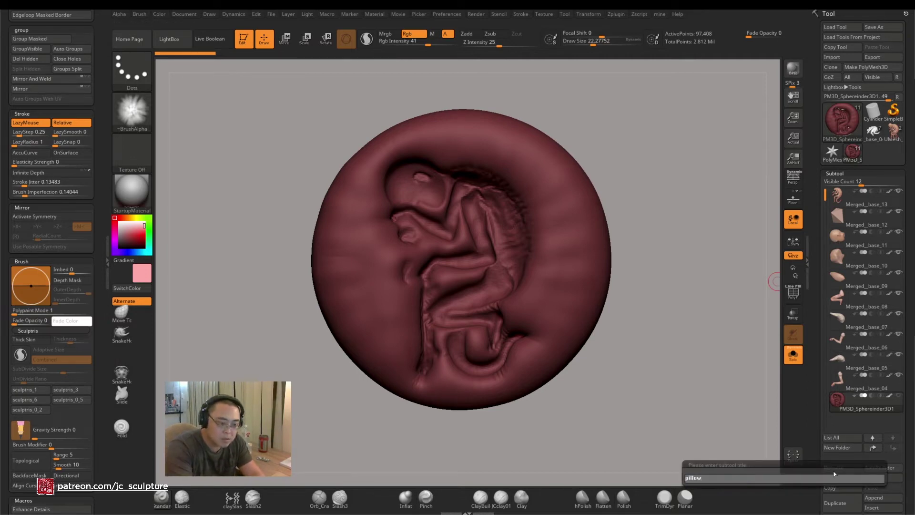
key(Return)
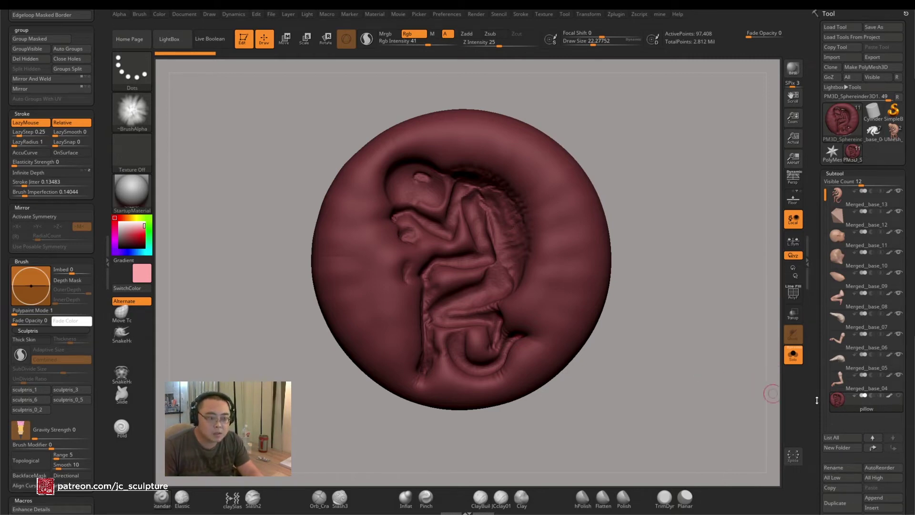
Try ZRemesher on the pillow with a target polygon count of 2, compare it with the creature shown, and undo the remesh
scroll(818, 401, down, 10)
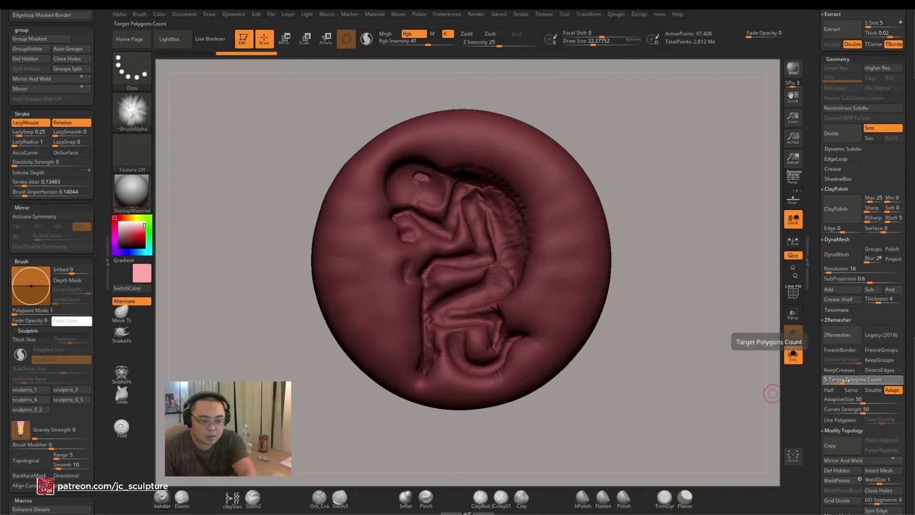
drag(846, 380, 842, 380)
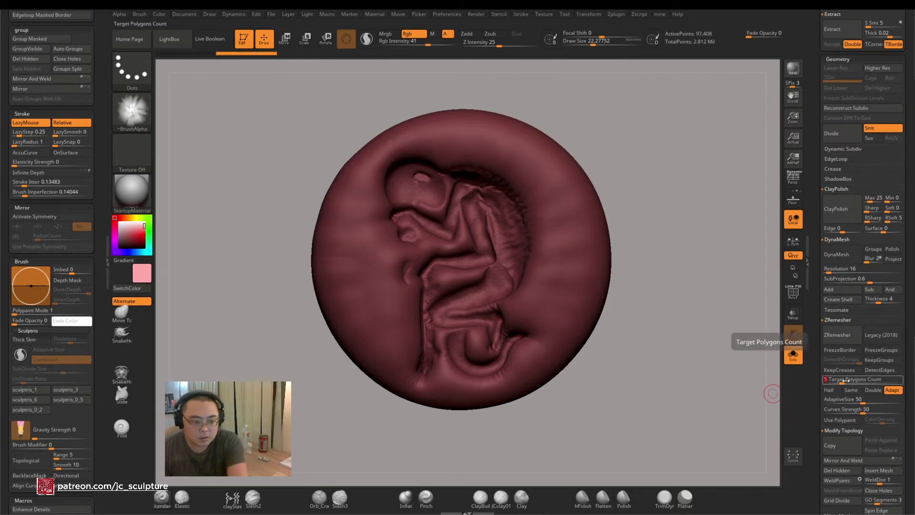
click(842, 335)
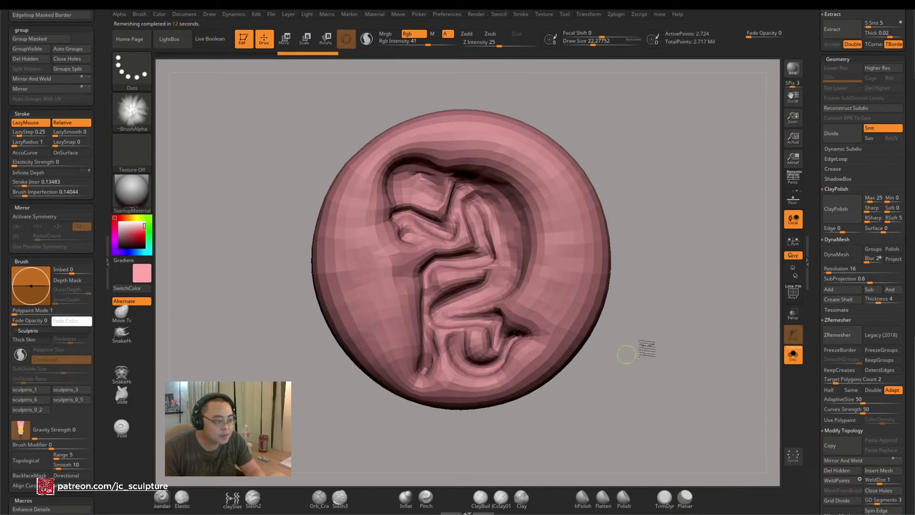
ctrl+right_drag(640, 348, 655, 352)
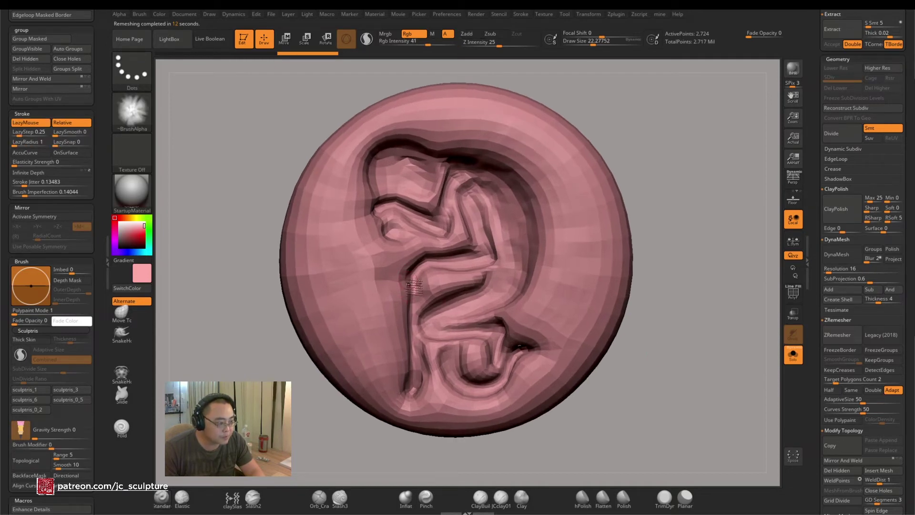
click(794, 356)
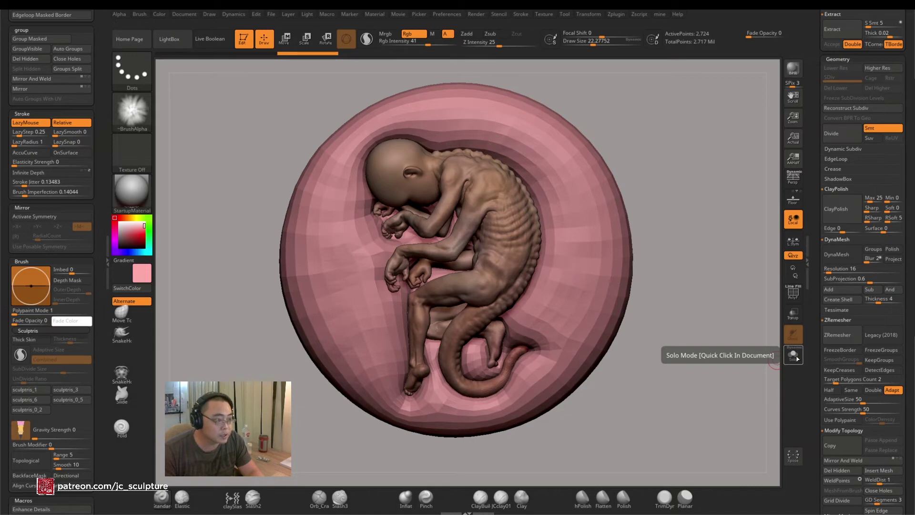
click(794, 356)
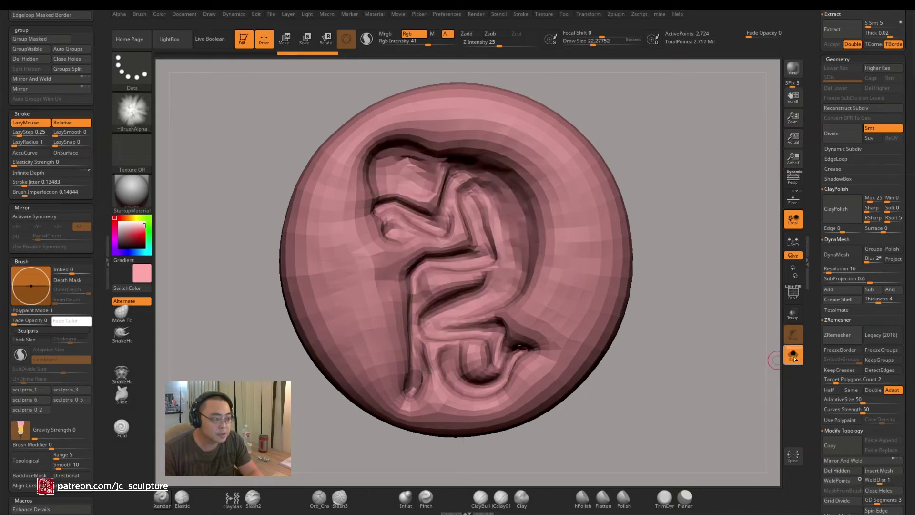
key(ctrl+z)
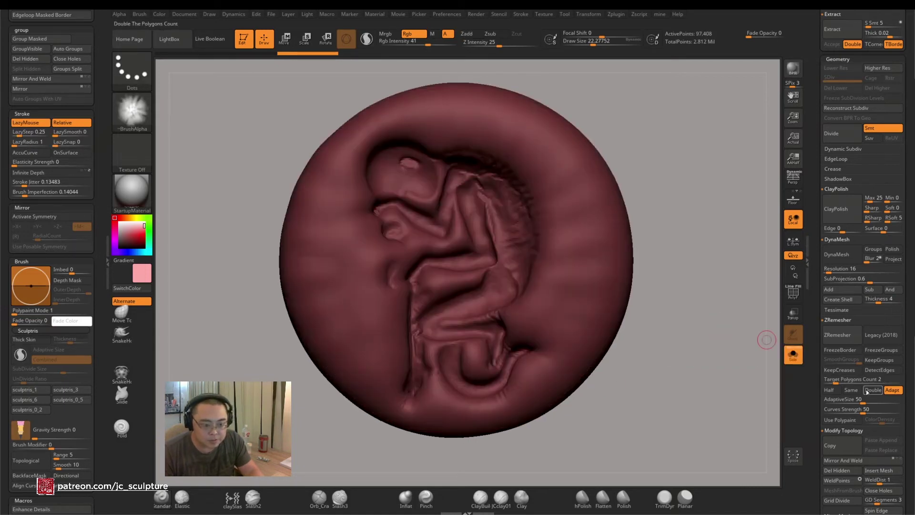
Remesh the pillow with ZRemesher at a target polygon count of 5 and check the resulting topology
click(868, 380)
text(5)
key(Return)
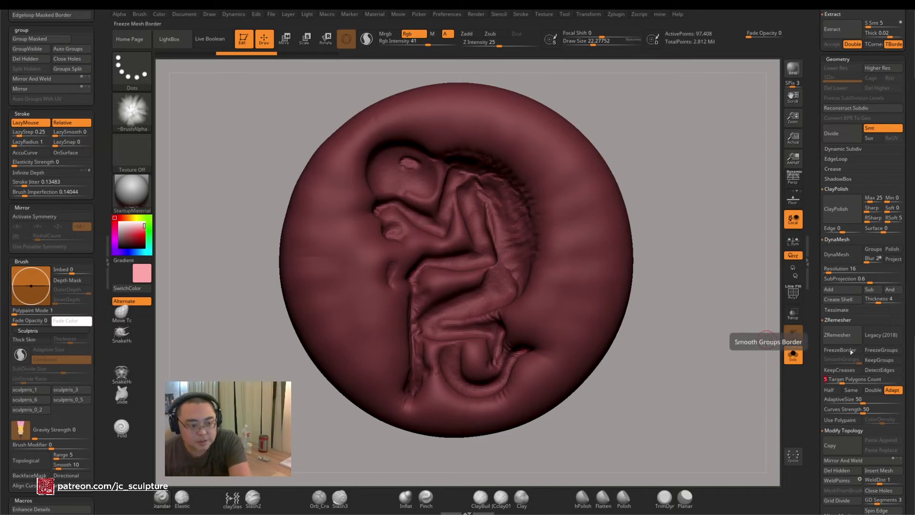
click(848, 335)
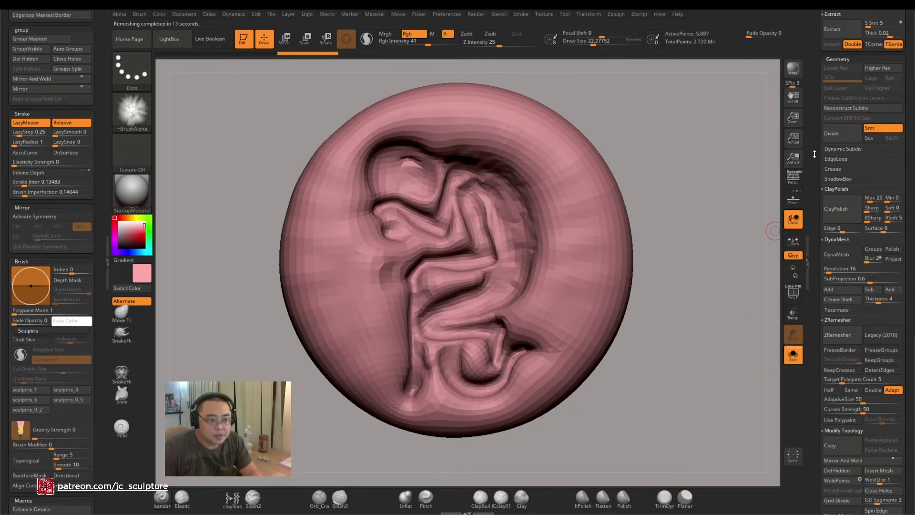
scroll(815, 154, up, 5)
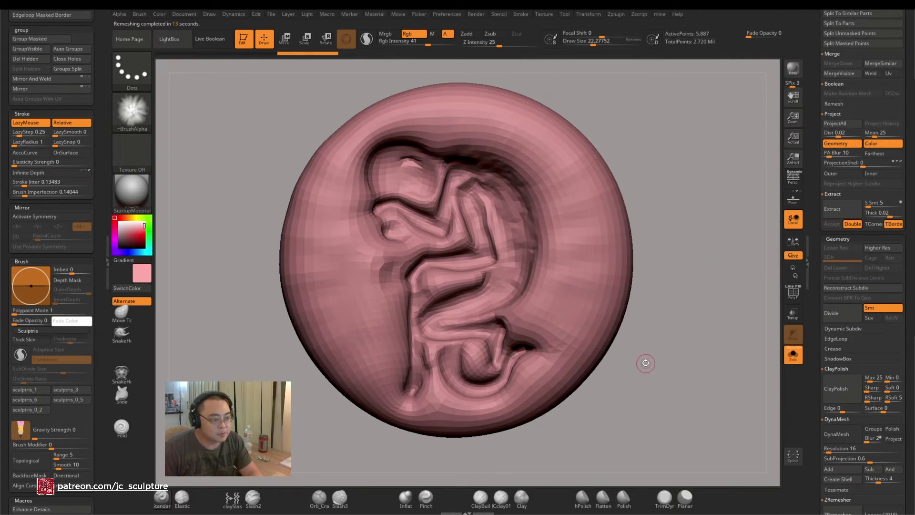
mouse_move(645, 363)
mouse_down()
mouse_move(744, 307)
mouse_move(670, 330)
mouse_up()
key(shift+f)
key(shift+f)
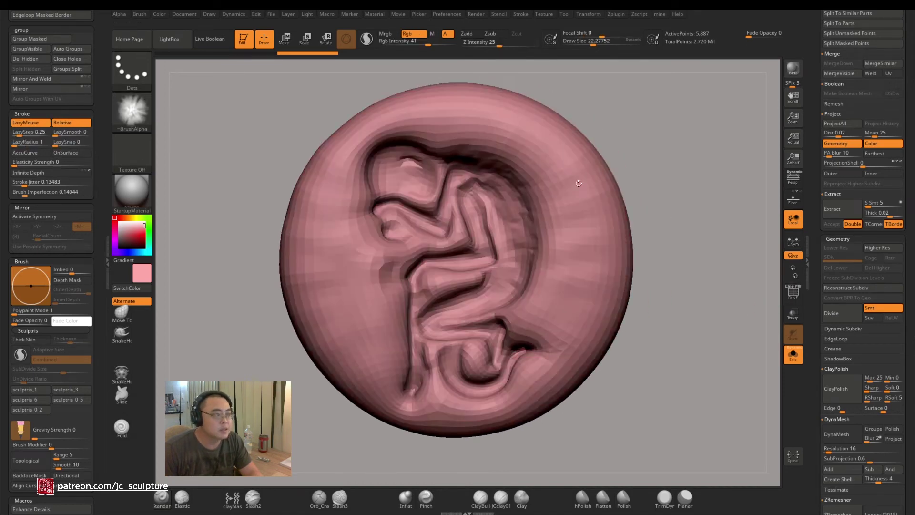
Mark the pillow's pre-remesh state in the undo history, return to the remeshed version and project the marked detail at subdivision level 2
click(251, 52)
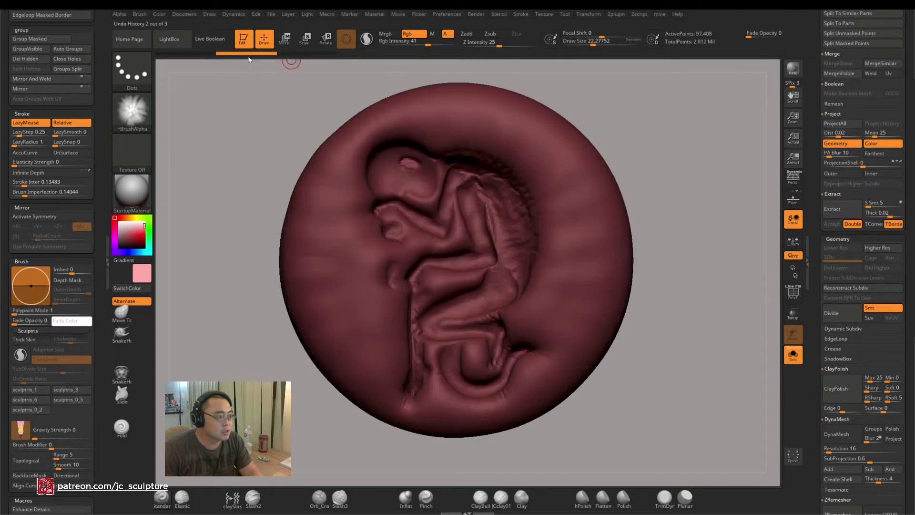
click(316, 53)
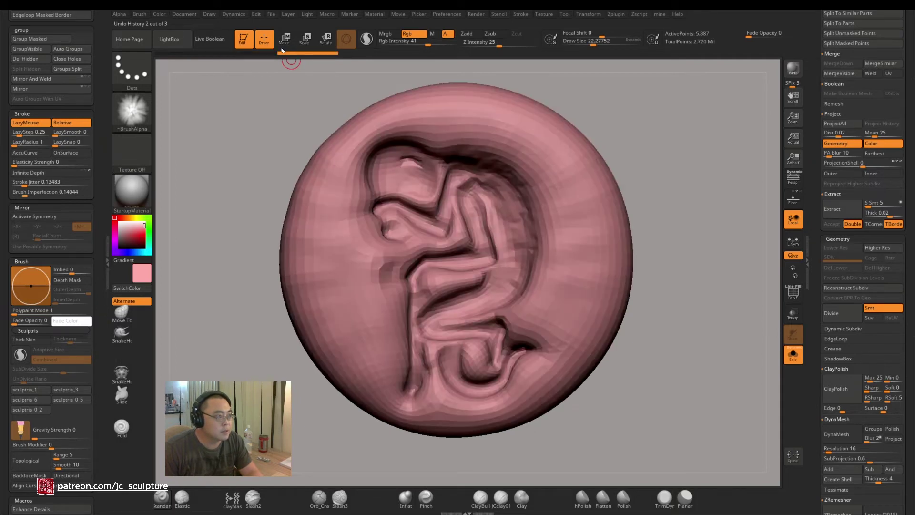
click(255, 53)
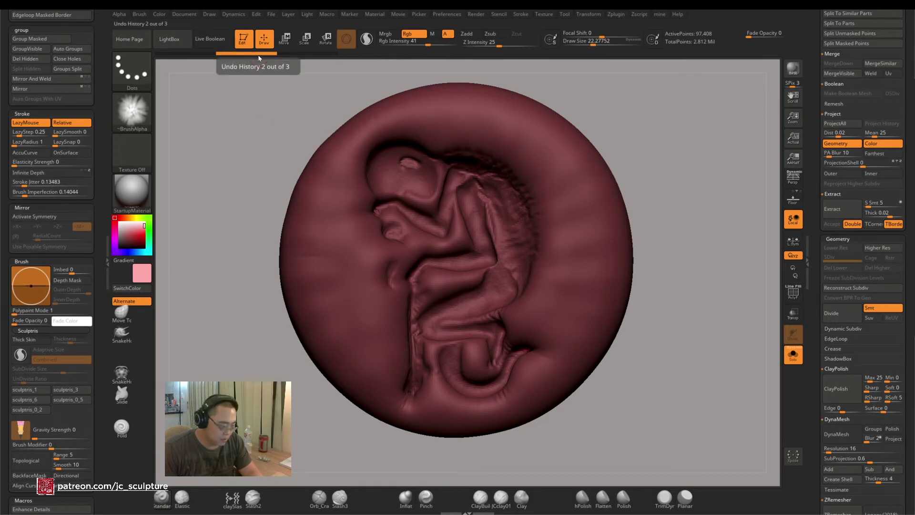
key(ctrl)
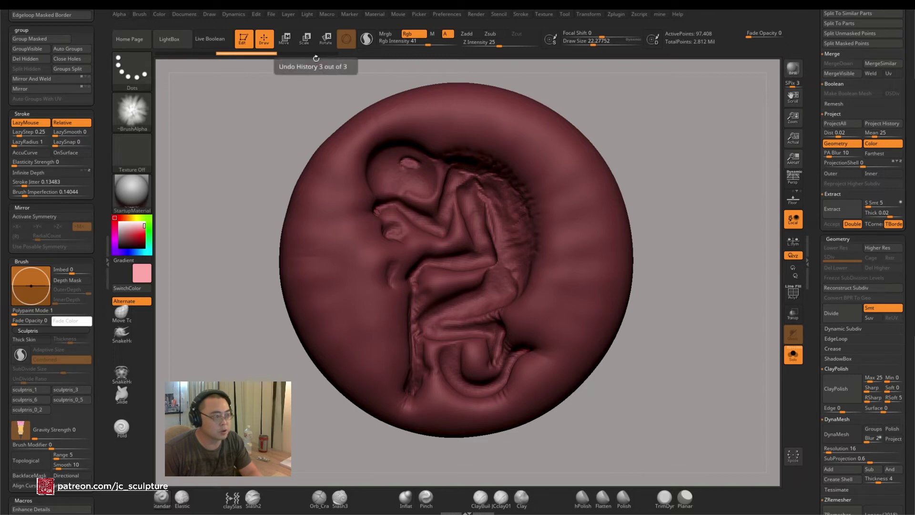
click(321, 54)
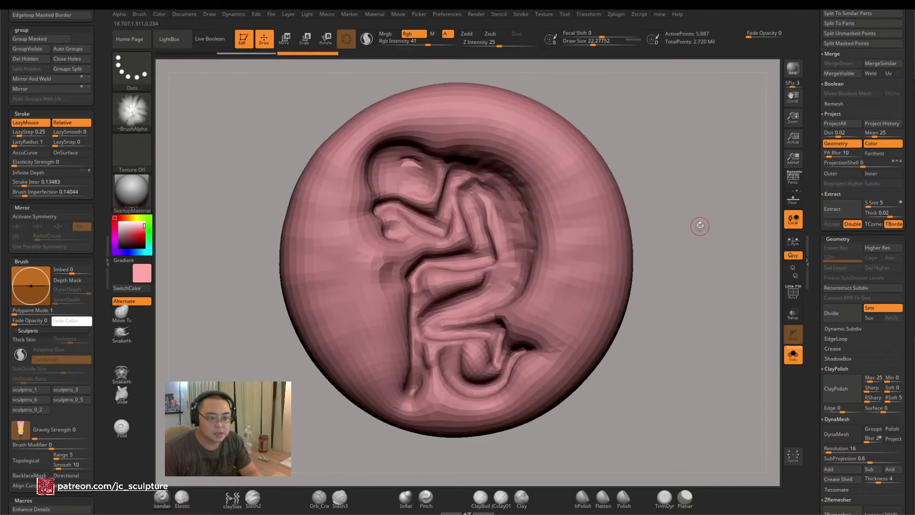
click(882, 123)
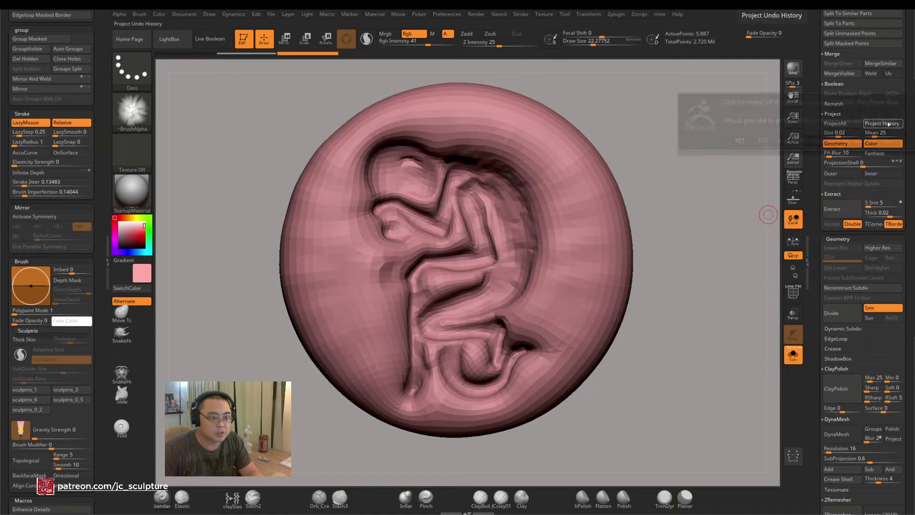
key(Return)
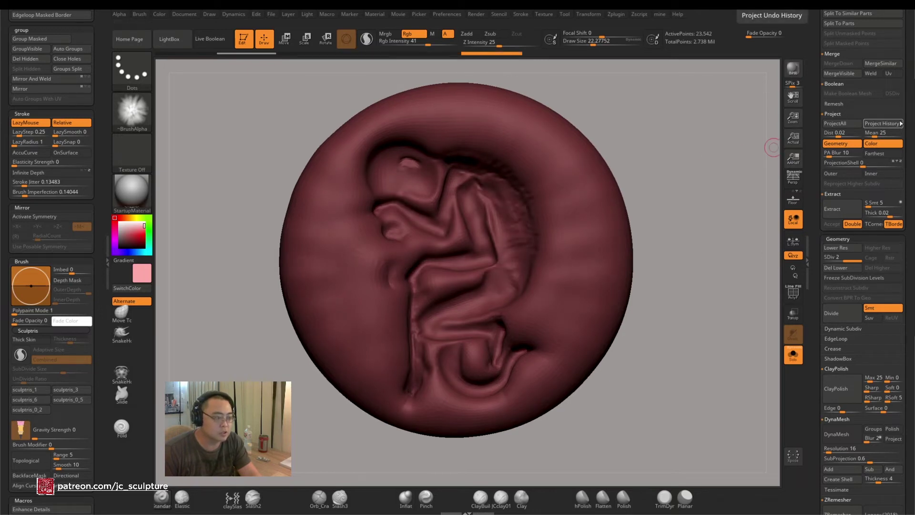
Subdivide the pillow up to level 4 with the original detail projected, and inspect the imprint from an angle
key(ctrl+s)
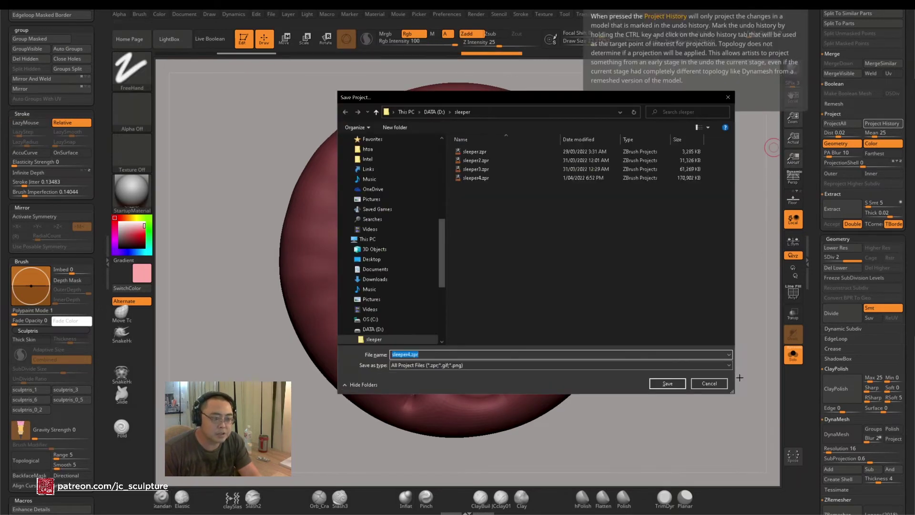
click(715, 385)
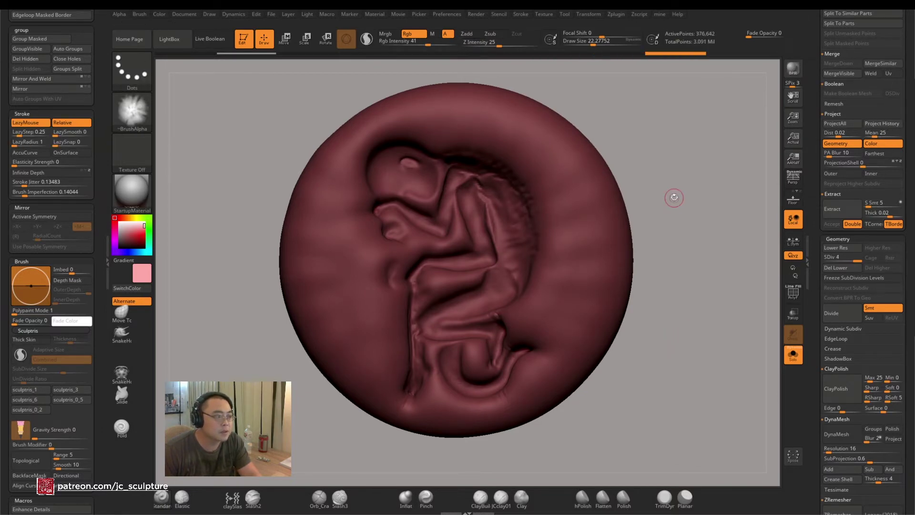
key(p)
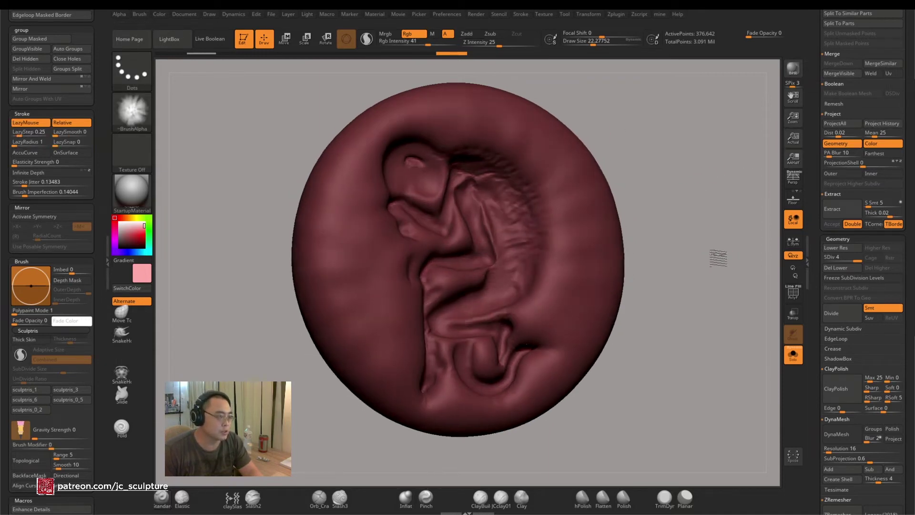
mouse_move(709, 268)
mouse_down()
mouse_move(748, 267)
mouse_move(687, 260)
mouse_up()
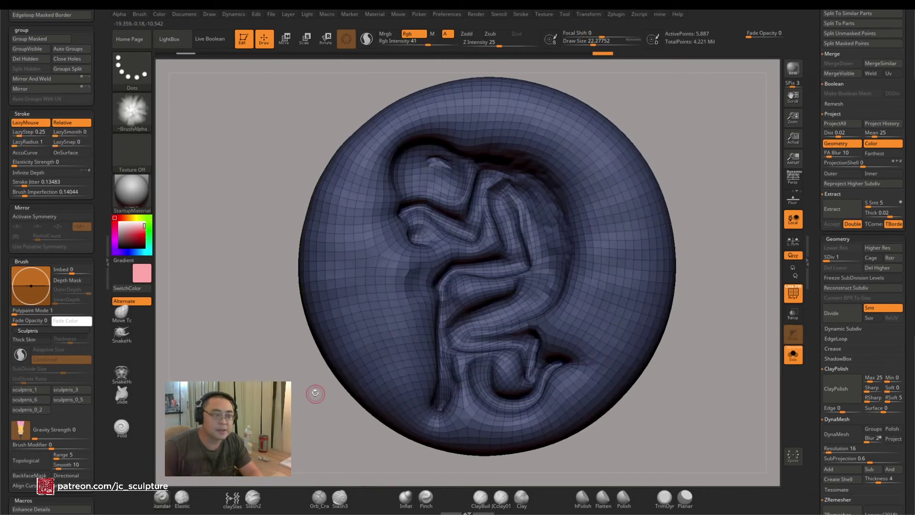
Unwrap the pillow's lowest subdivision level by polygroups with UV Master and morph it into its flat UV layout
click(622, 16)
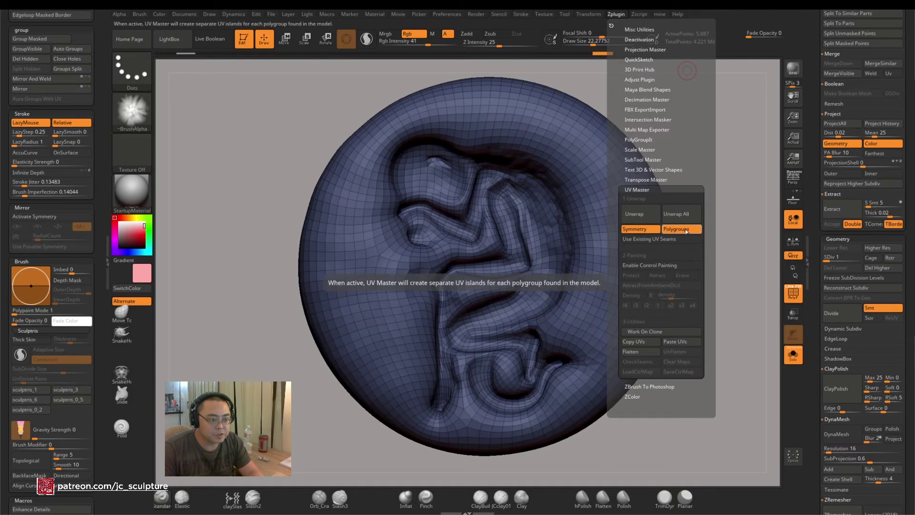
click(639, 218)
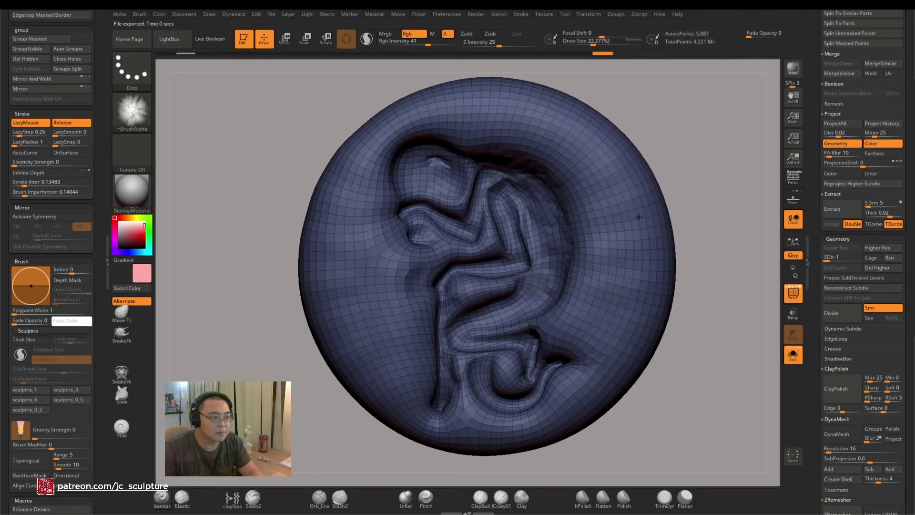
drag(821, 383, 812, 208)
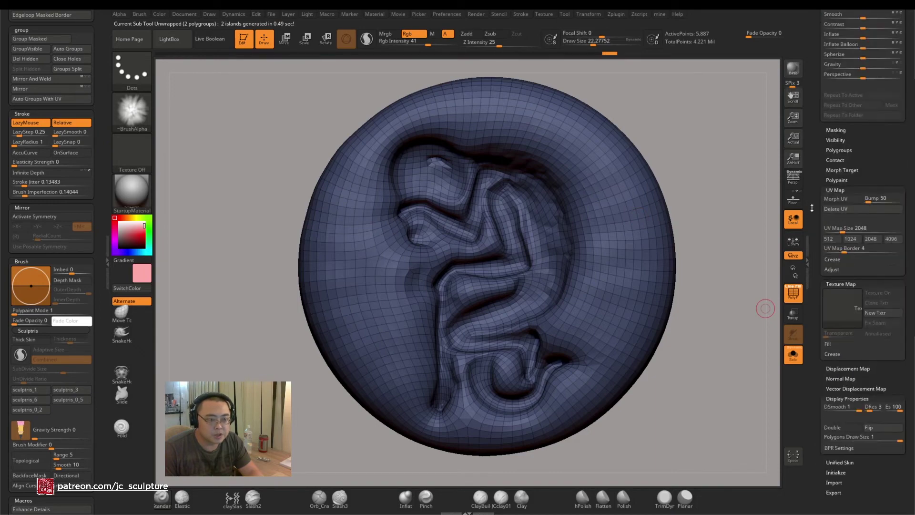
click(842, 199)
drag(707, 268, 685, 276)
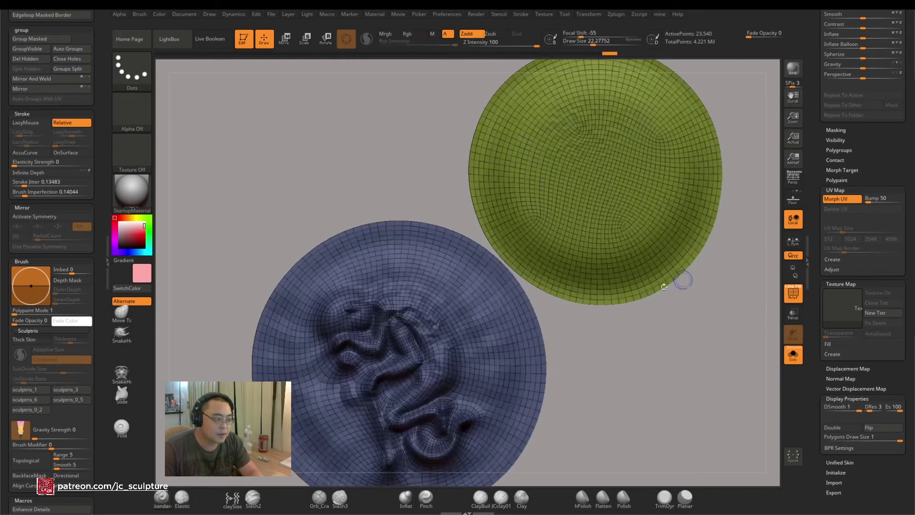
Morph the pillow back from its flat UV layout and insert it as a subtool into the creature's UMesh_Merged__base_14 tool
click(843, 200)
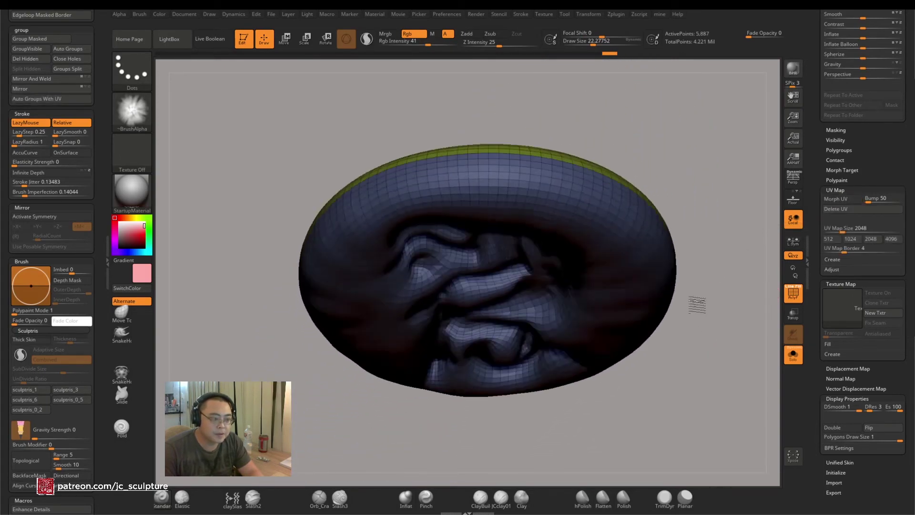
drag(816, 83, 805, 310)
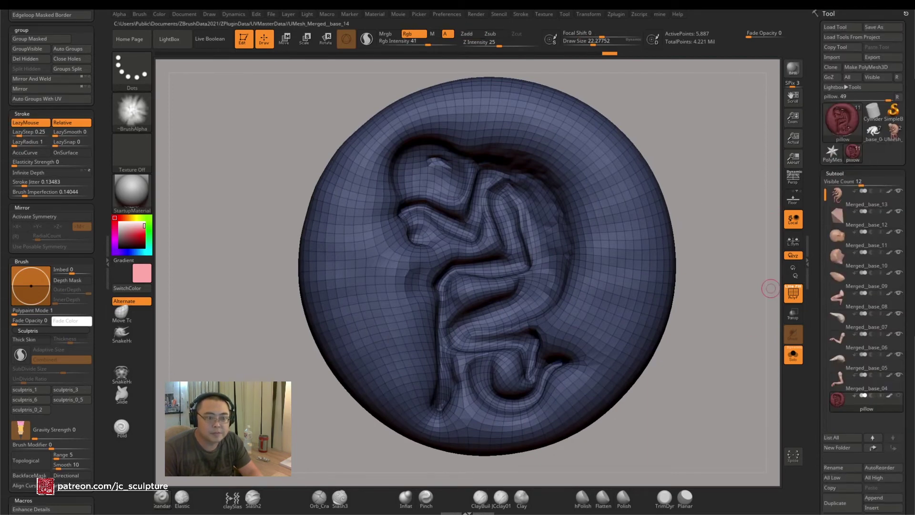
click(893, 139)
mouse_move(892, 139)
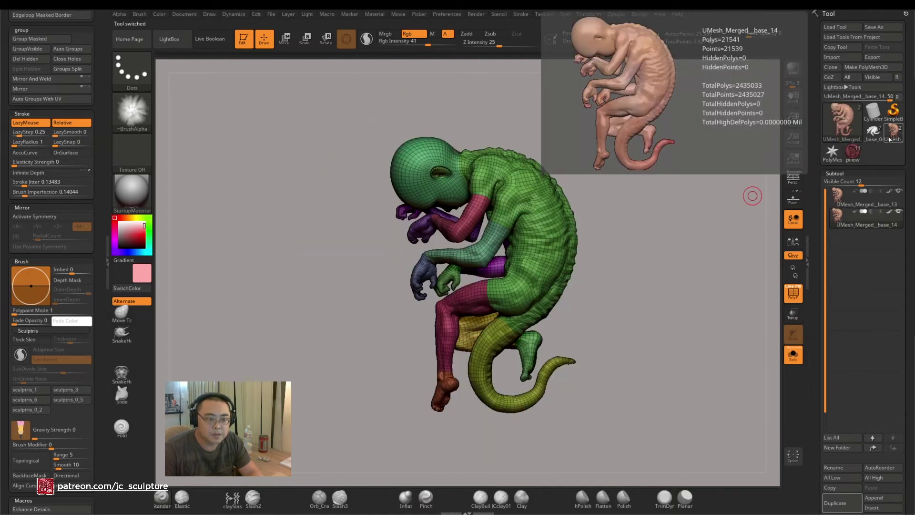
scroll(844, 422, down, 2)
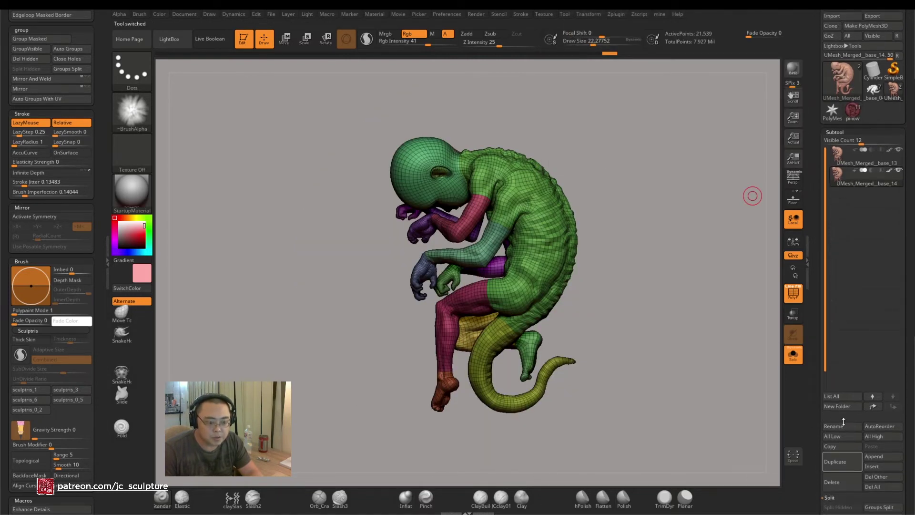
click(887, 466)
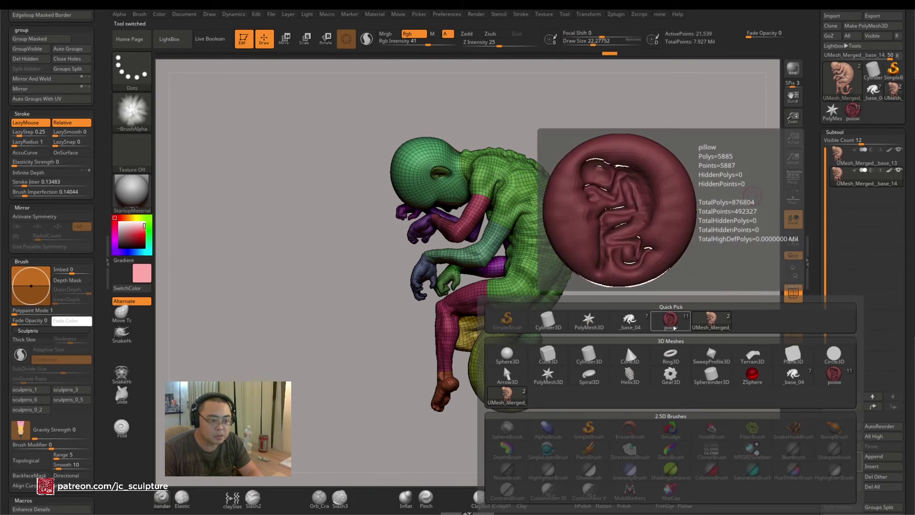
click(674, 328)
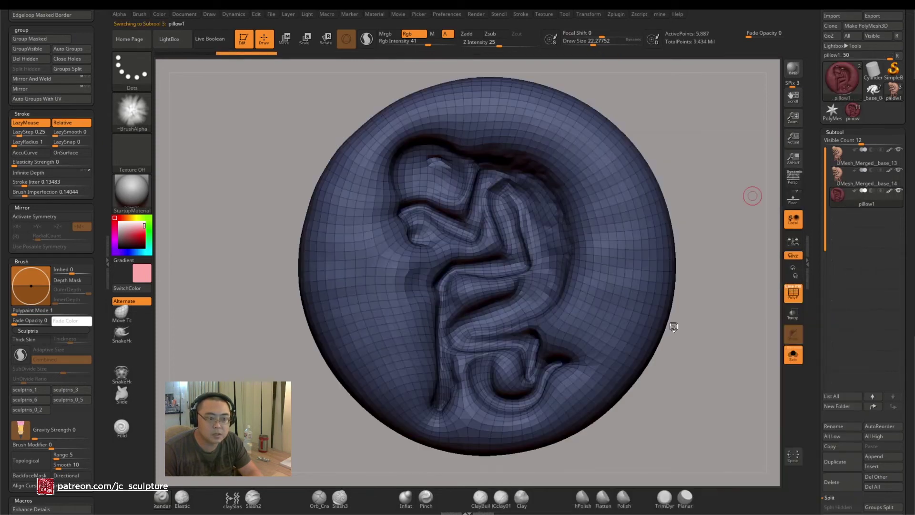
Delete the high-resolution UMesh_Merged__base_13 subtool from the creature tool
click(872, 164)
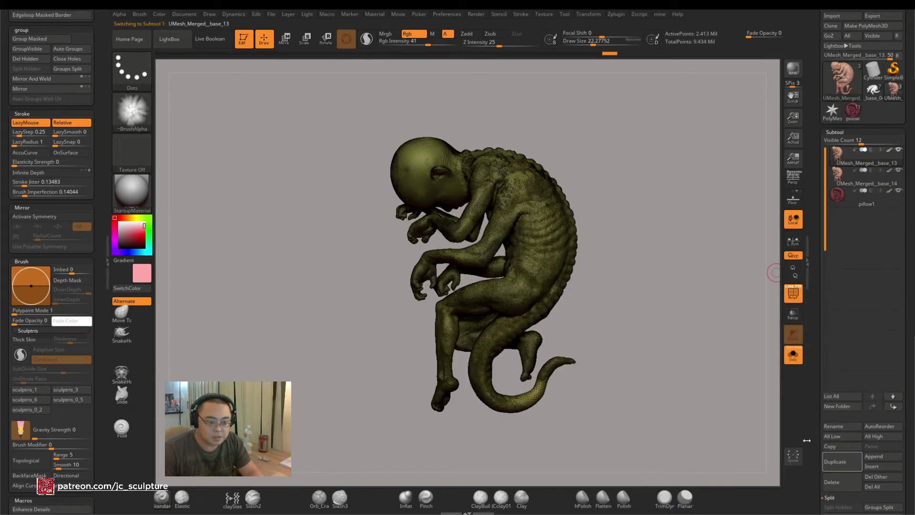
scroll(820, 429, down, 3)
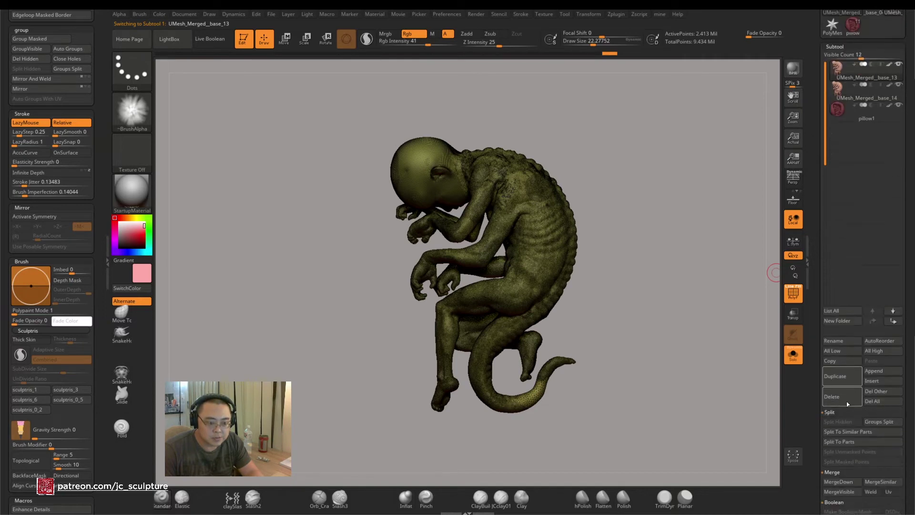
click(832, 396)
click(766, 420)
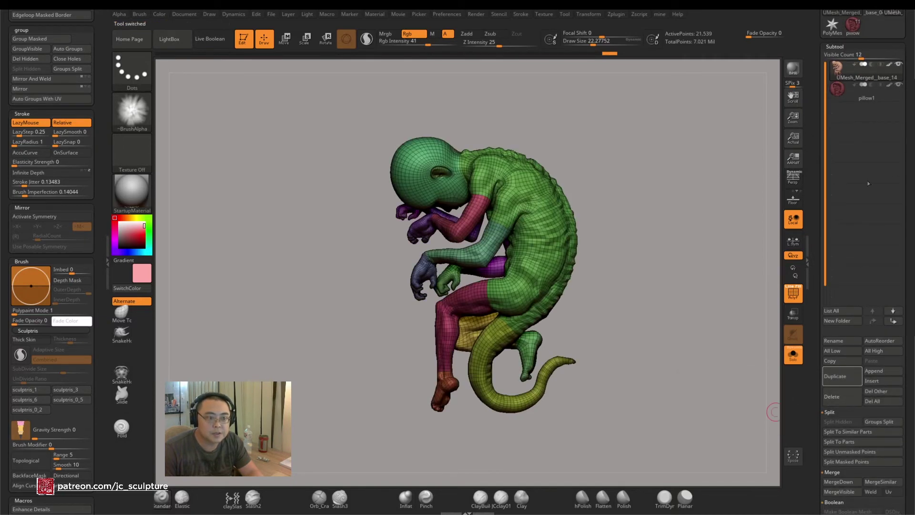
Rename the remeshed creature subtool as body
click(856, 339)
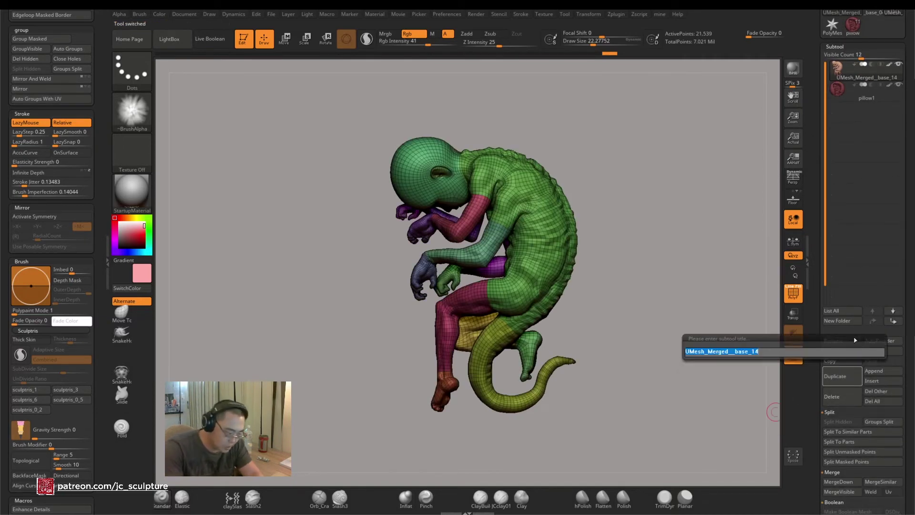
text(body)
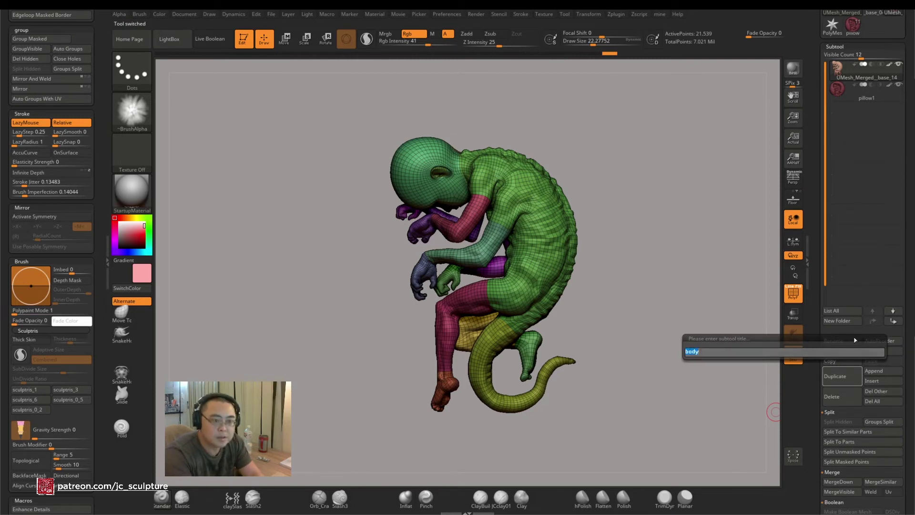
key(Return)
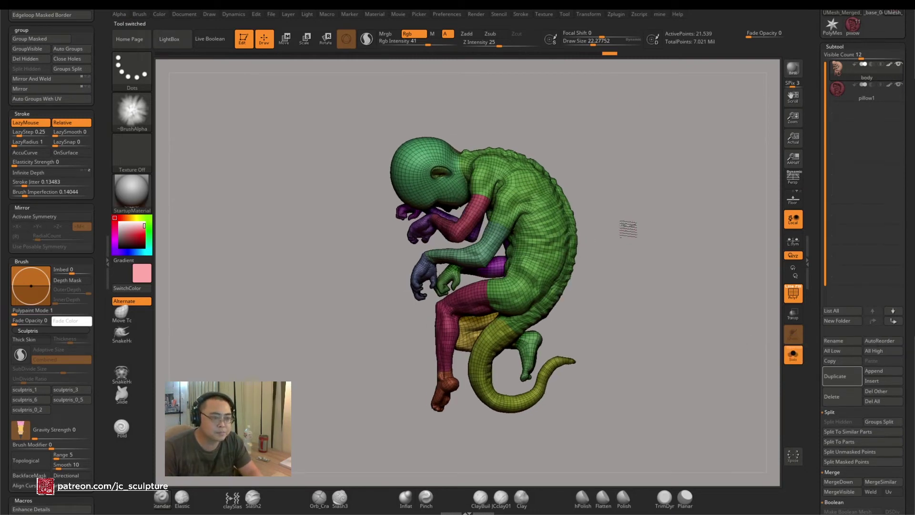
Turn off solo display so body and pillow show together, and save the project in the sleeper folder
click(794, 357)
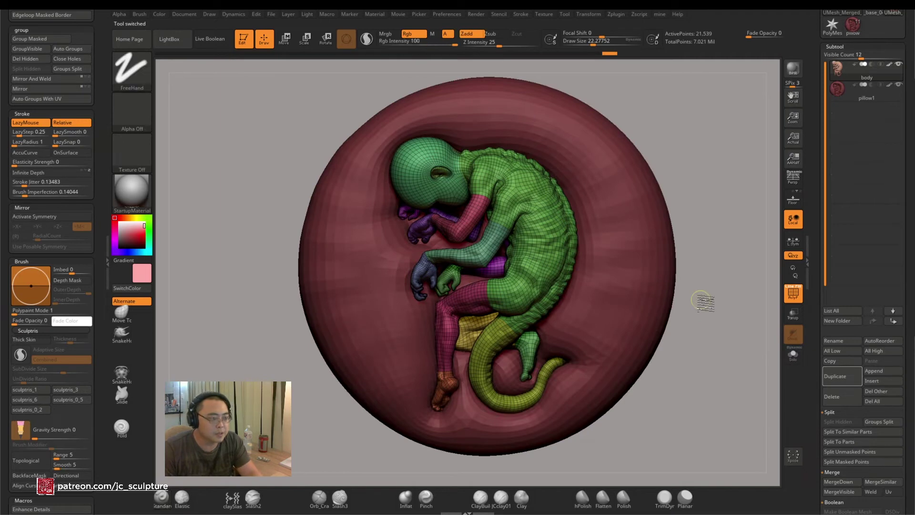
key(ctrl+s)
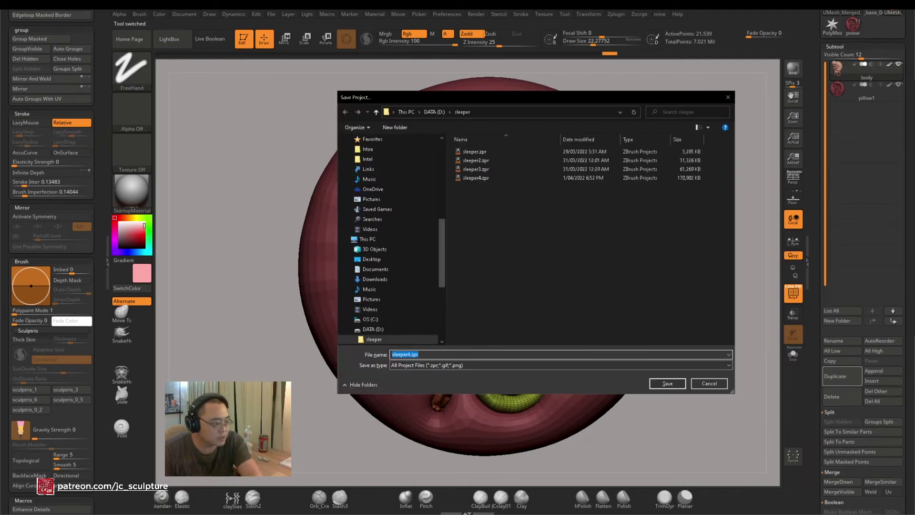
key(Return)
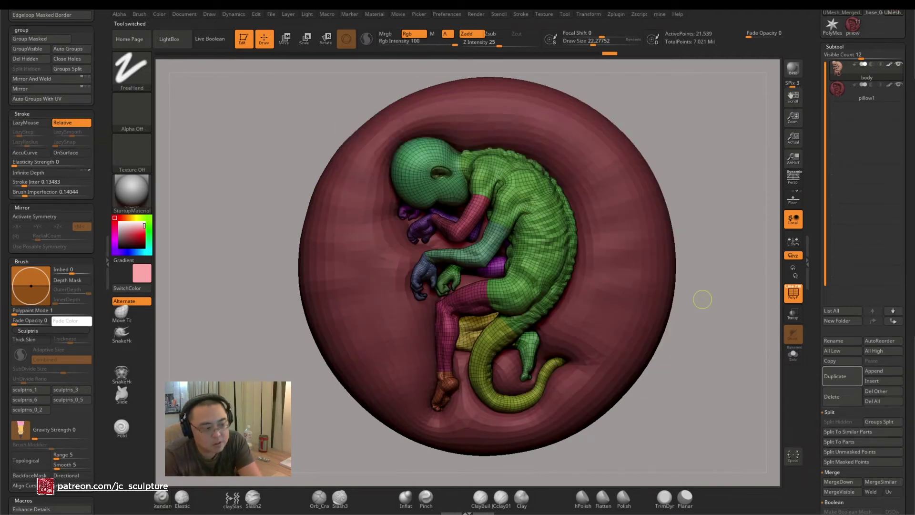
Hide the polygroup wireframe and look over the body resting in the pillow from slightly different angles
click(794, 293)
drag(750, 255, 744, 272)
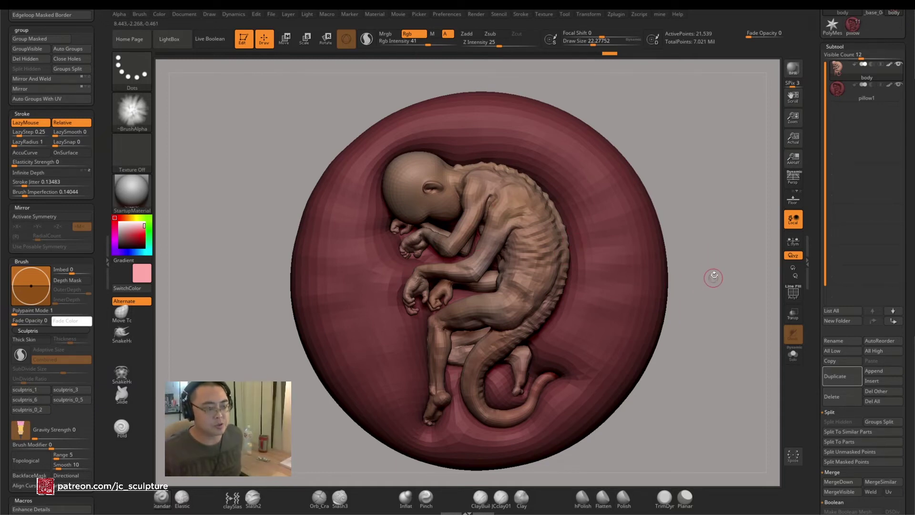
drag(714, 274, 721, 274)
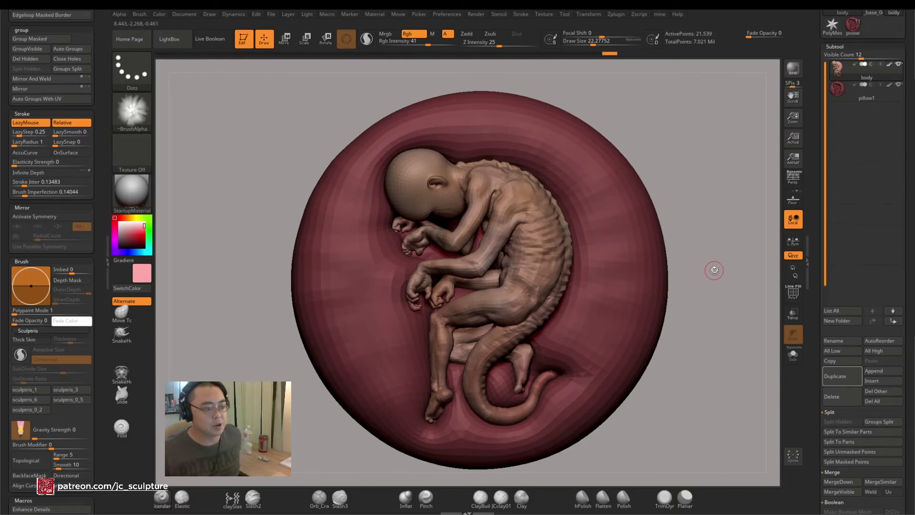
drag(721, 274, 764, 287)
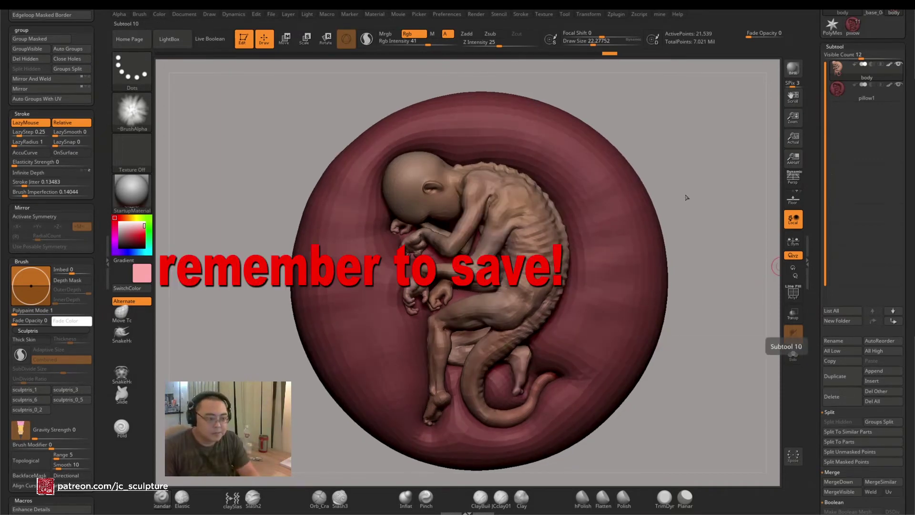
drag(686, 197, 708, 232)
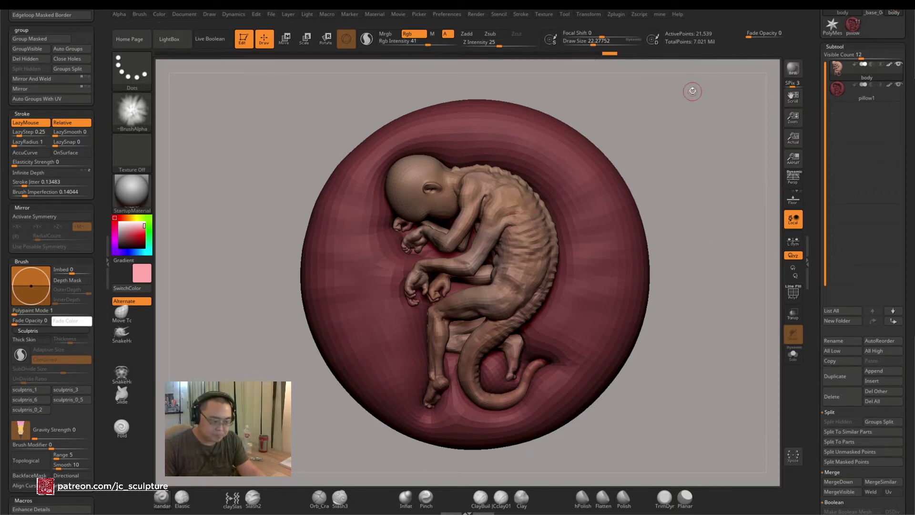
Set the Multi Map Exporter's map size to 4096 for the body's texture from polypaint
click(618, 14)
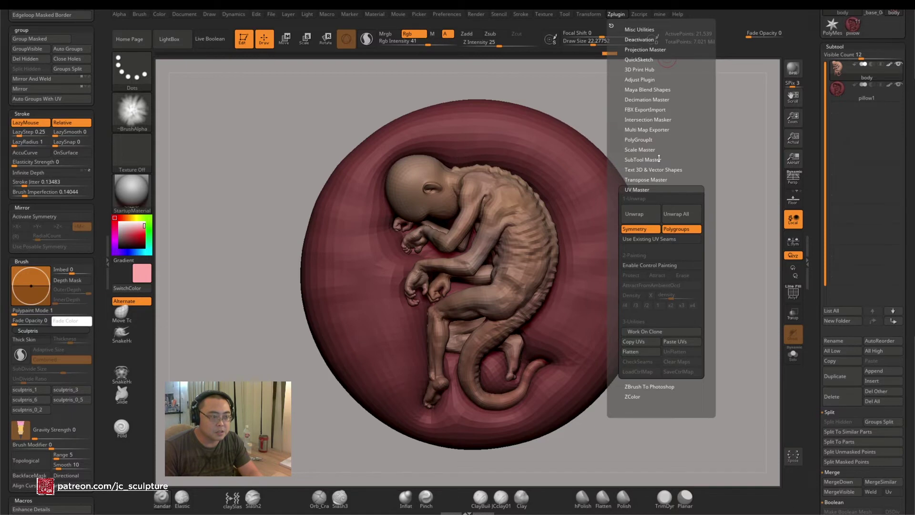
key(ctrl+shift)
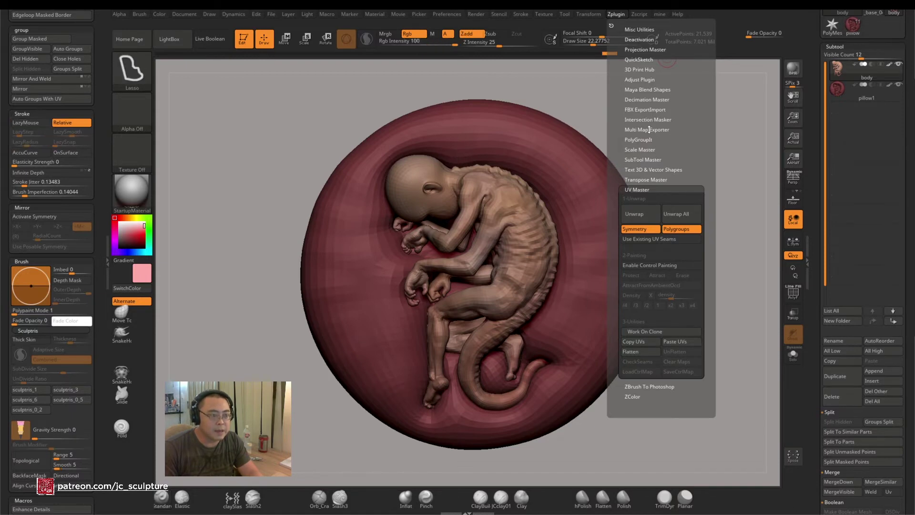
click(650, 129)
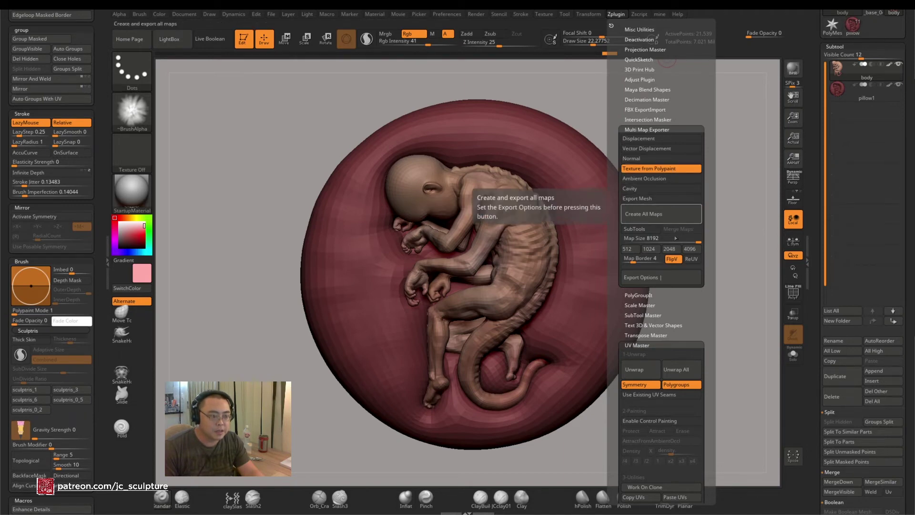
click(693, 249)
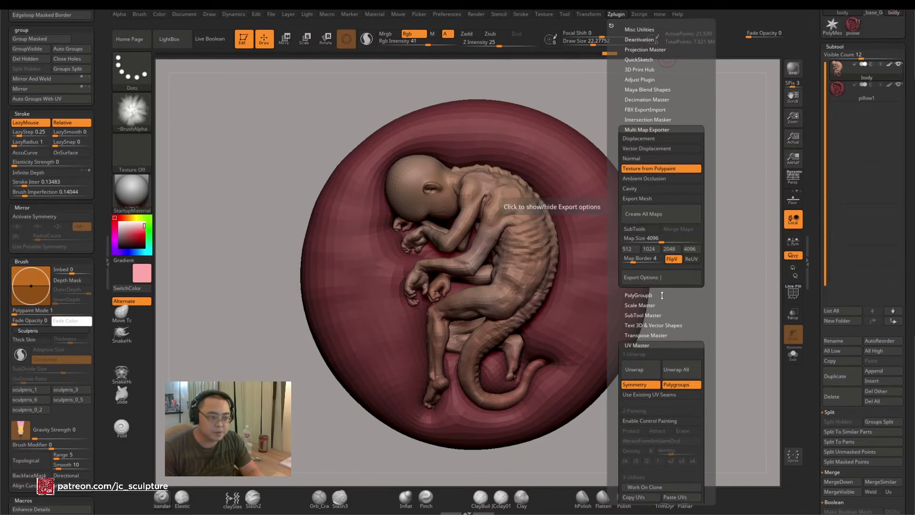
Show the export options and accept .tif for 16-bit and 8-bit maps with the existing suffixes and <UDIM> tile format
click(652, 282)
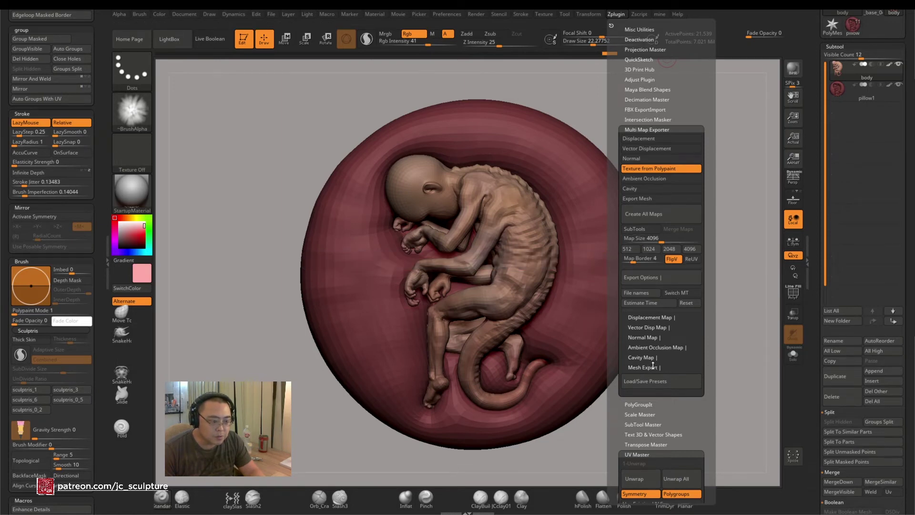
click(653, 278)
click(653, 278)
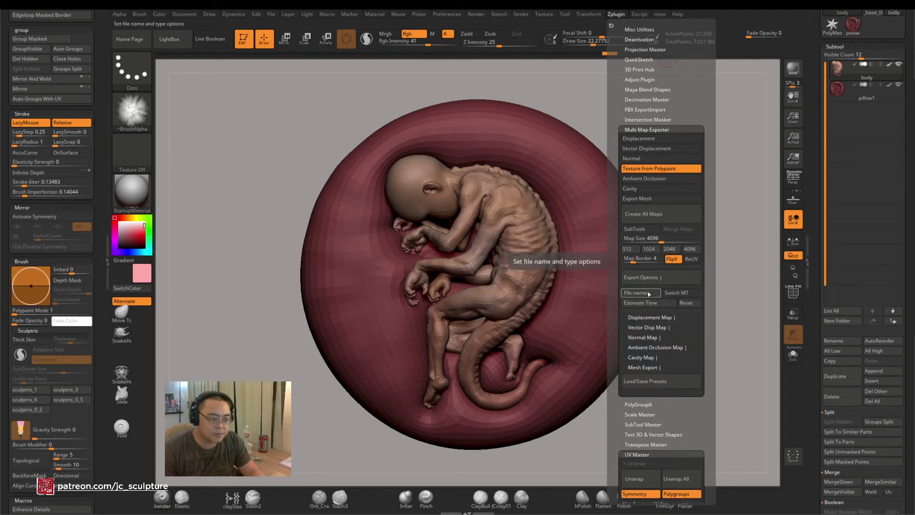
click(641, 292)
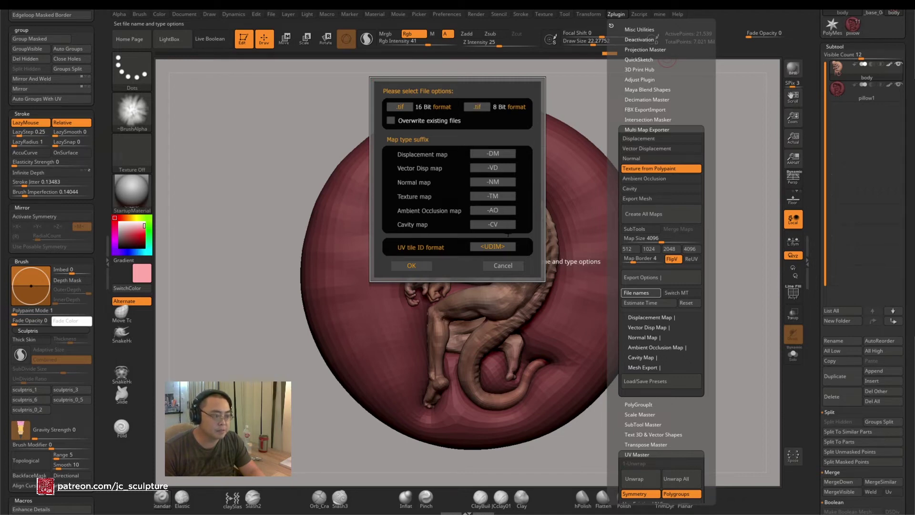
click(410, 264)
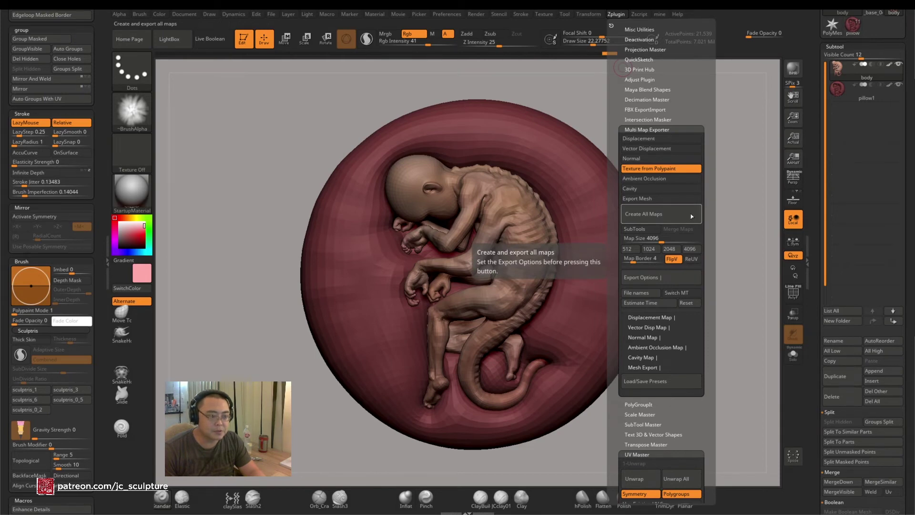
Start creating all maps and make a new folder named tex inside the sleeper folder for them
click(691, 214)
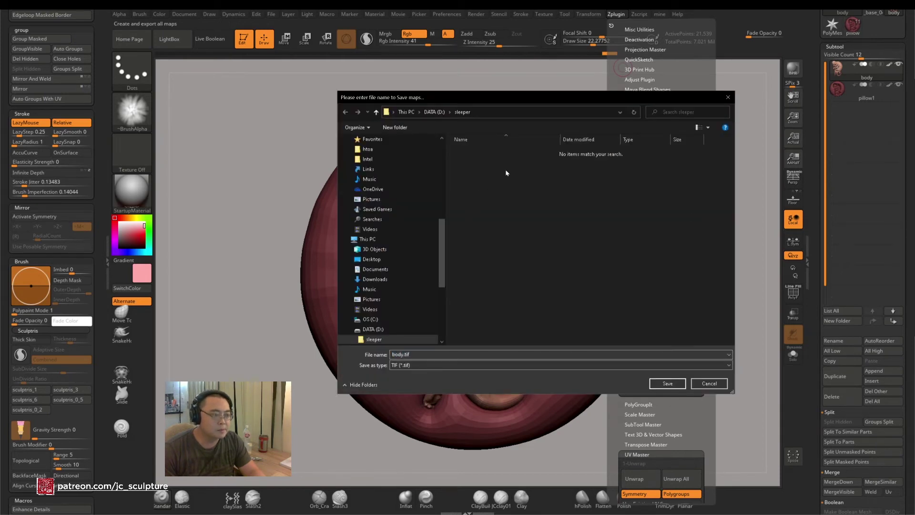
right_click(506, 170)
mouse_move(467, 248)
click(538, 253)
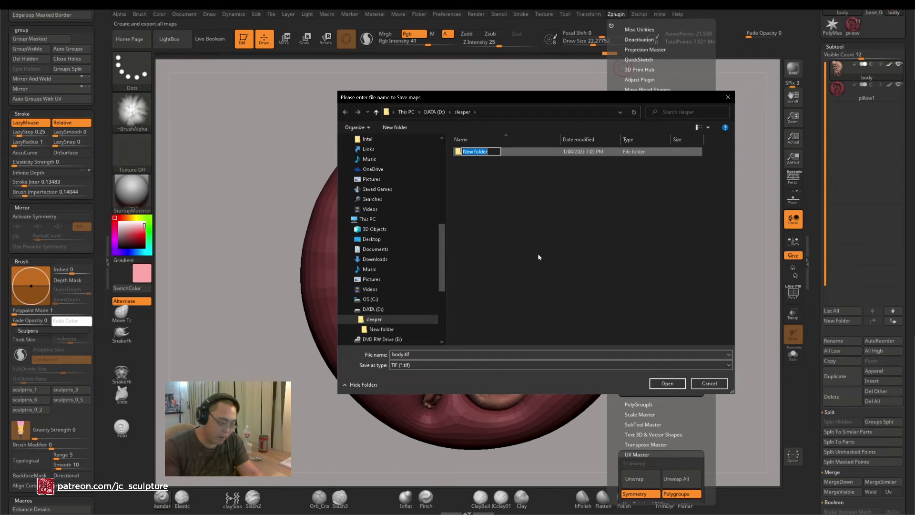
text(tex)
key(Return)
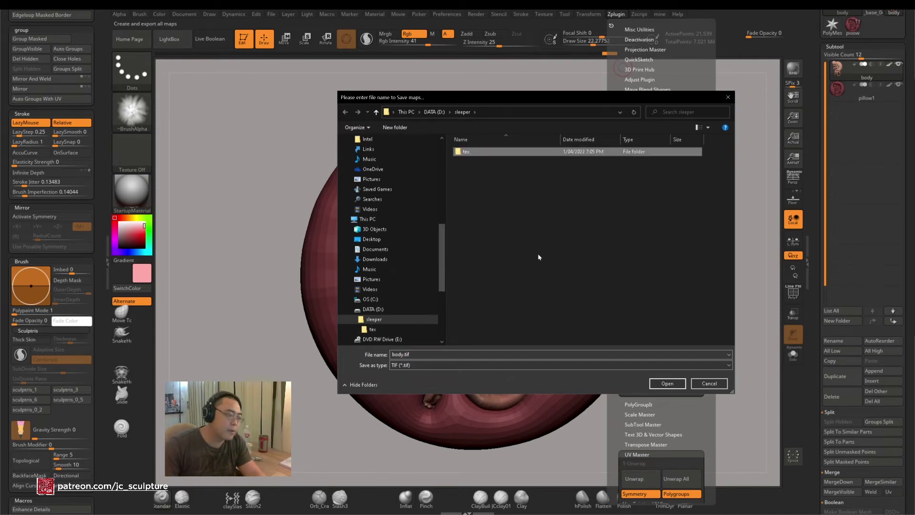
Export the body's texture map into the tex folder under the file name body.tif
double_click(489, 152)
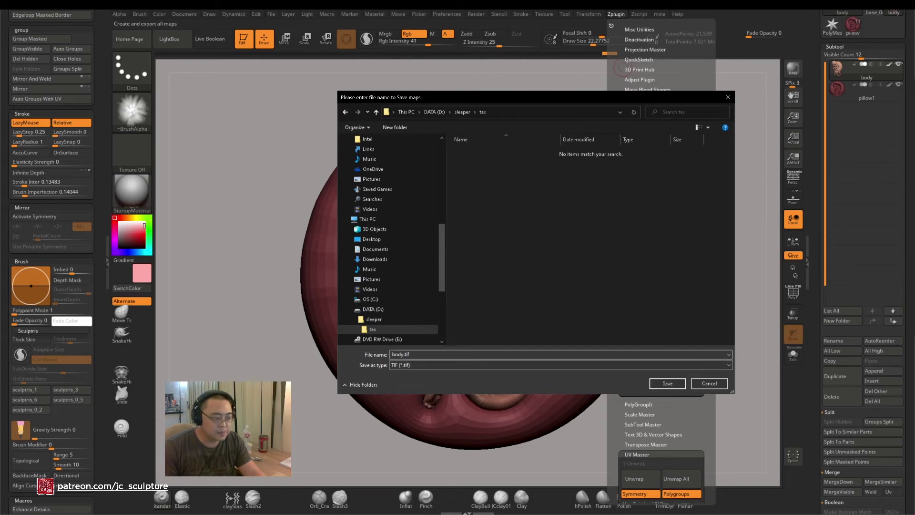
click(665, 384)
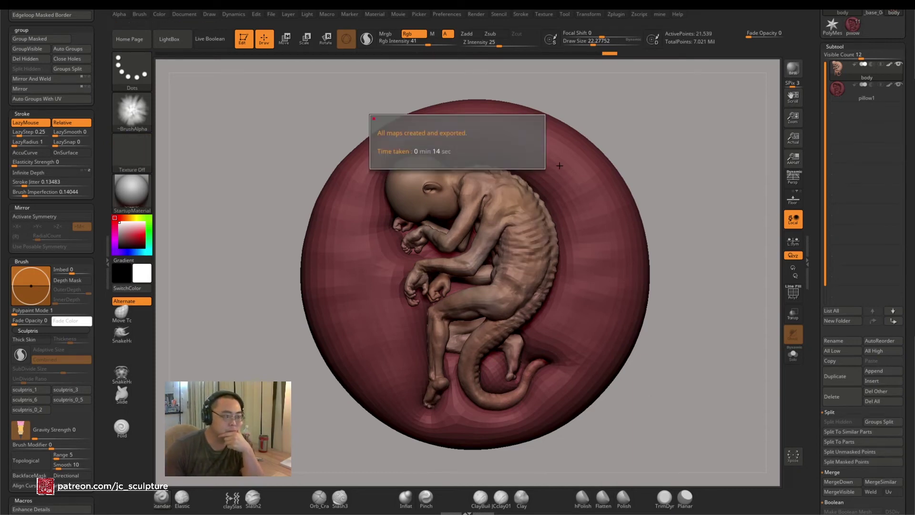
key(c)
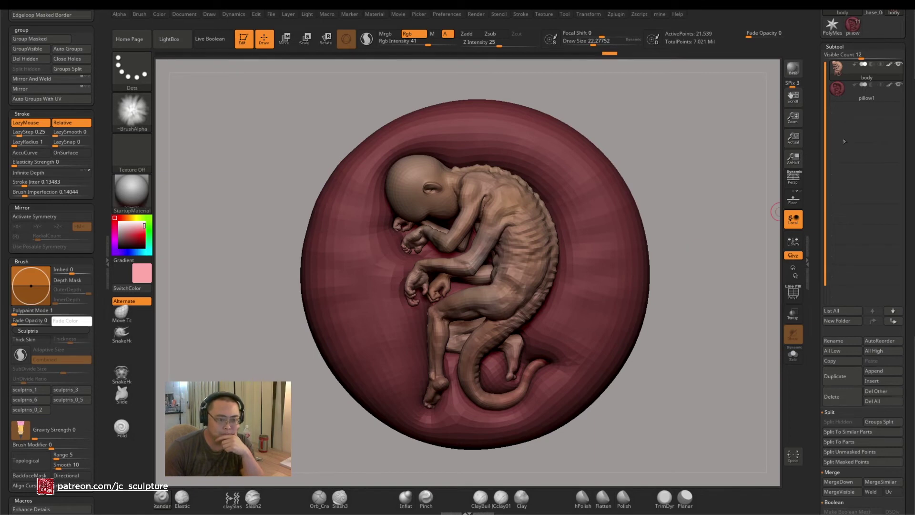
Select the pillow subtool and set the FBX export to include all visible subtools
click(867, 93)
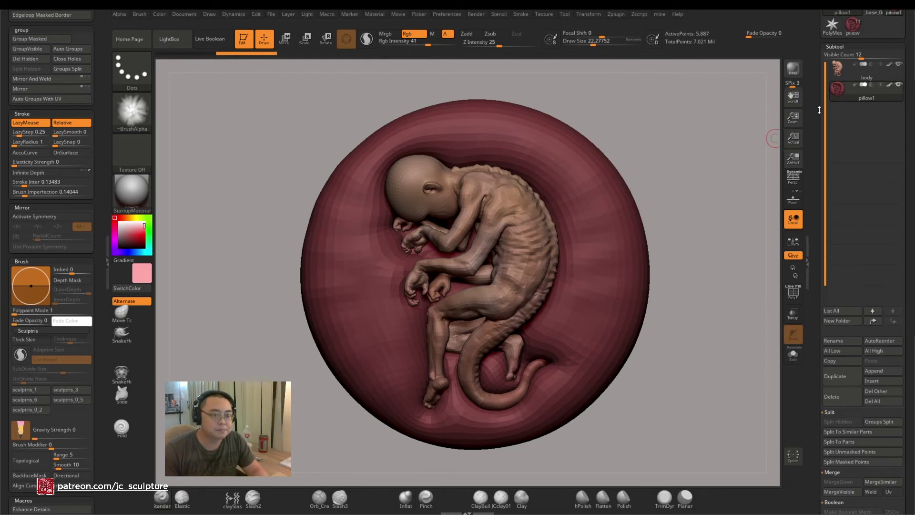
drag(819, 110, 821, 151)
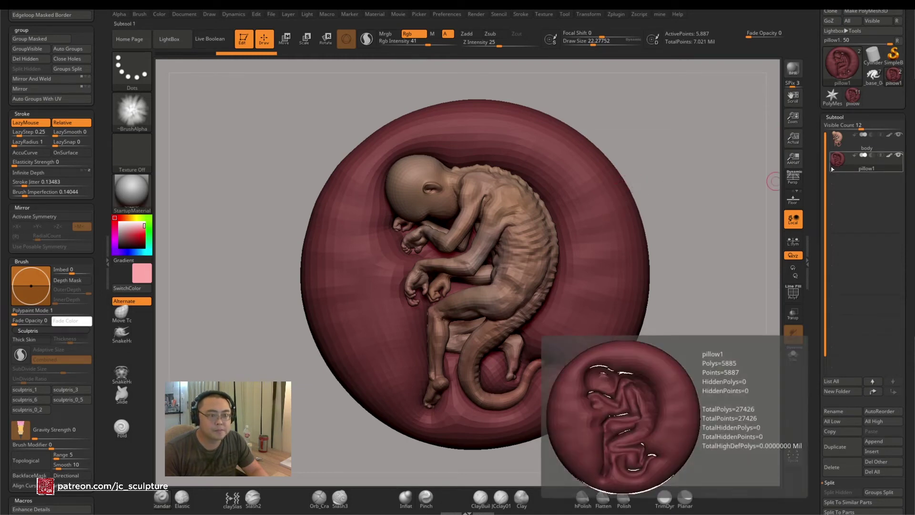
click(615, 14)
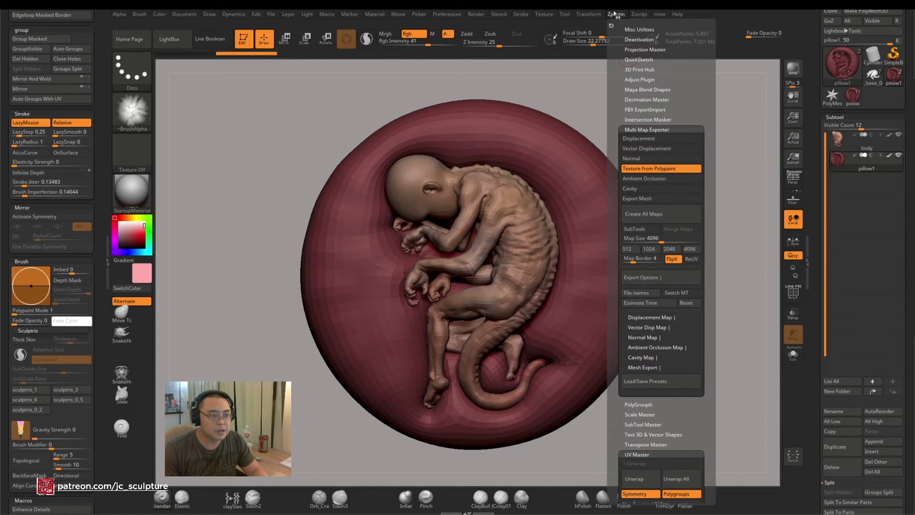
key(ctrl+shift)
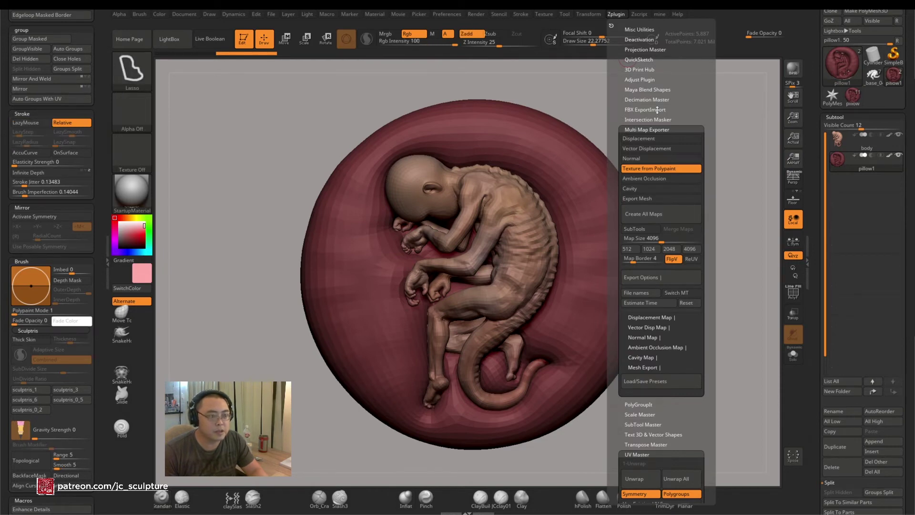
click(658, 110)
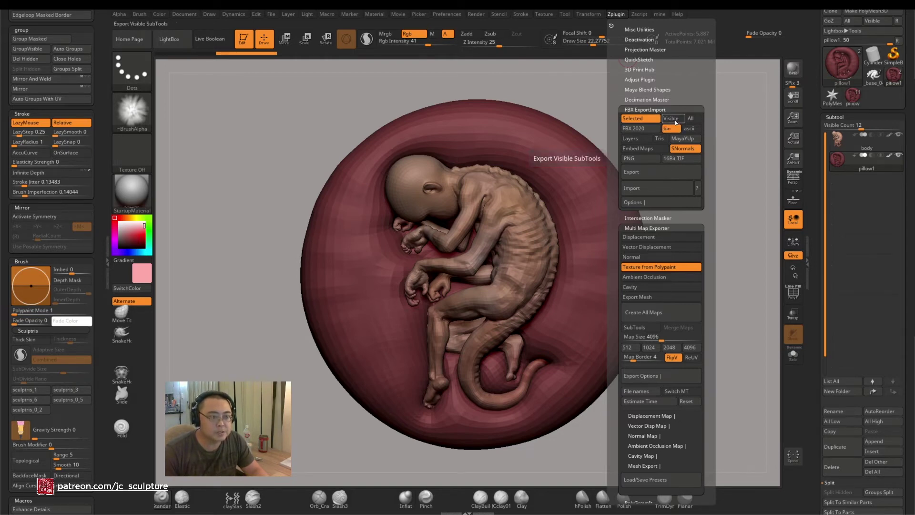
click(675, 120)
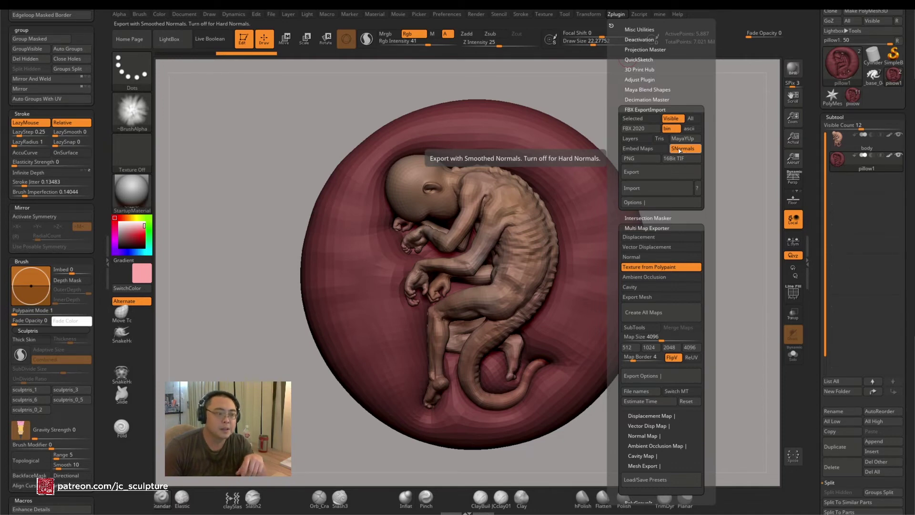
Export the visible low-resolution meshes as an FBX file named sleeper_low in the tex folder
click(650, 174)
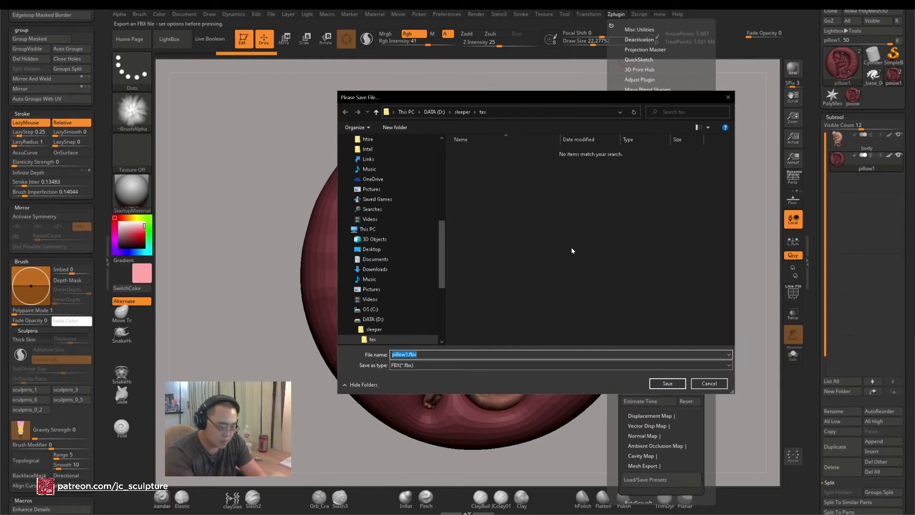
text(sleeper_)
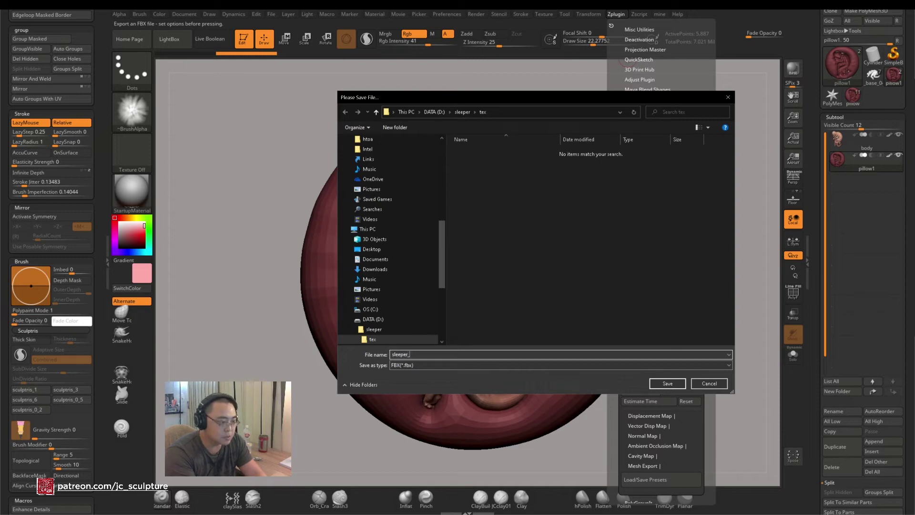
text(low)
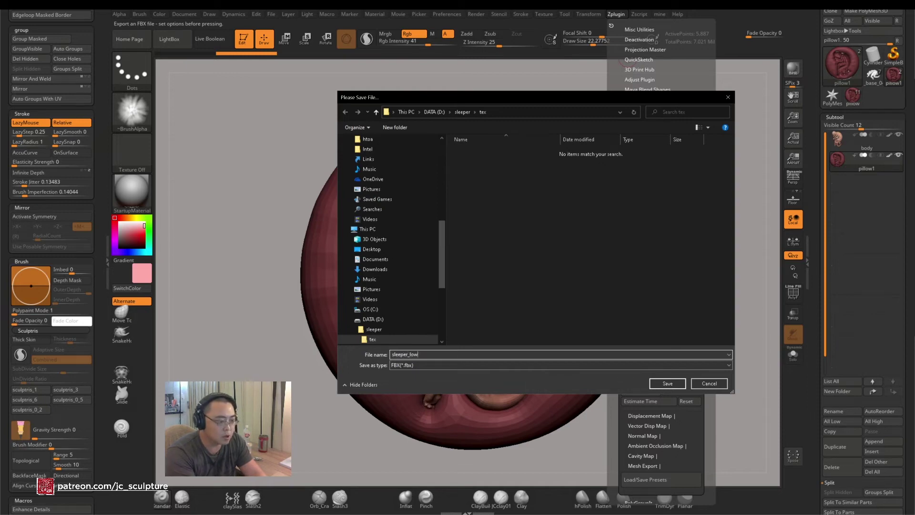
click(668, 384)
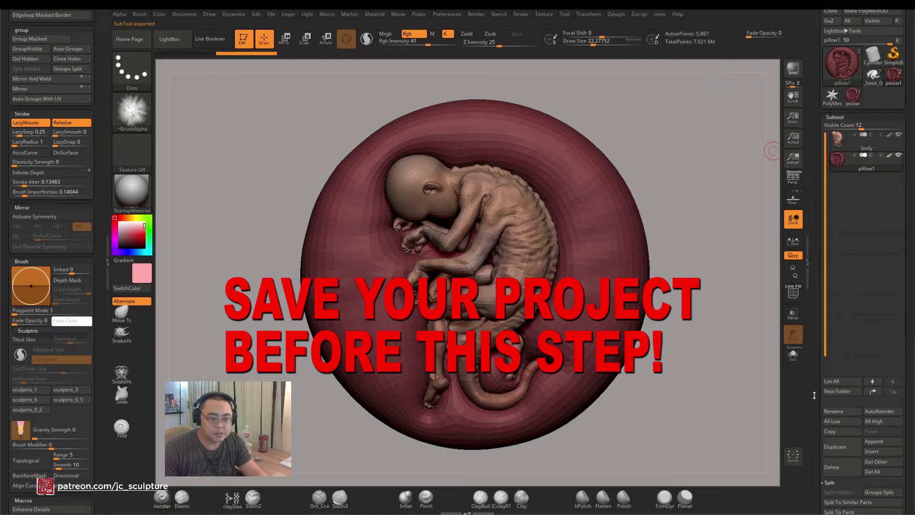
Switch all subtools to their highest subdivision level
scroll(820, 410, down, 10)
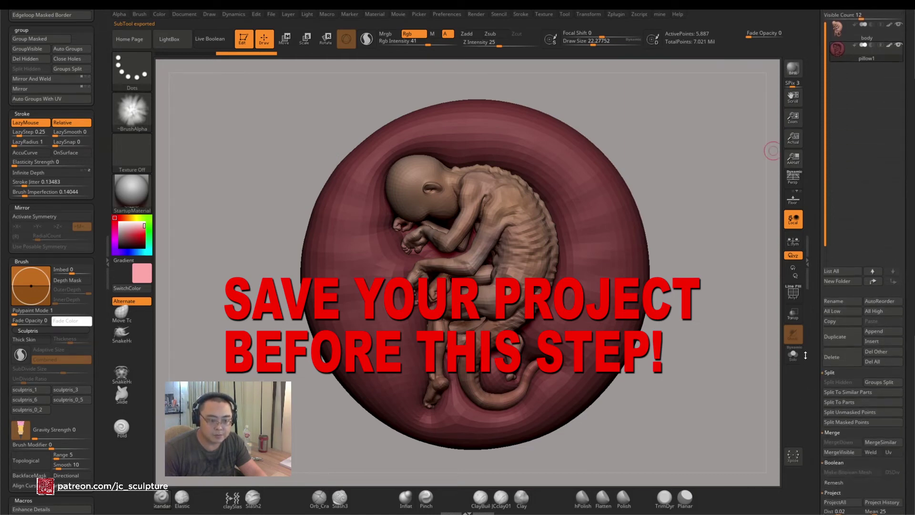
scroll(807, 339, up, 8)
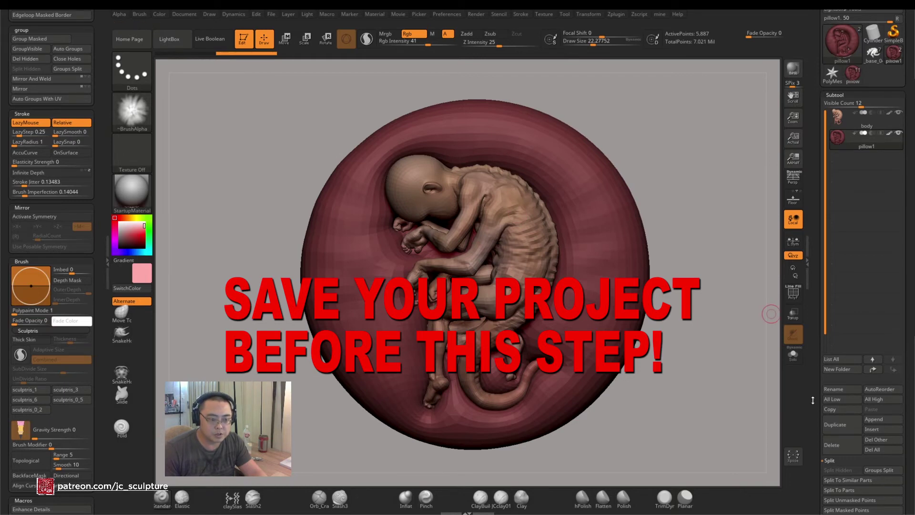
scroll(824, 324, down, 11)
scroll(824, 324, down, 14)
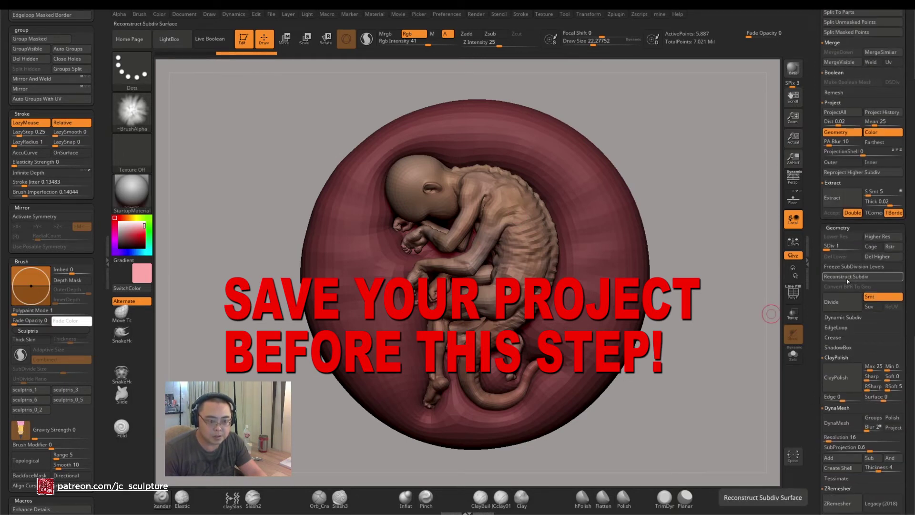
scroll(815, 248, up, 7)
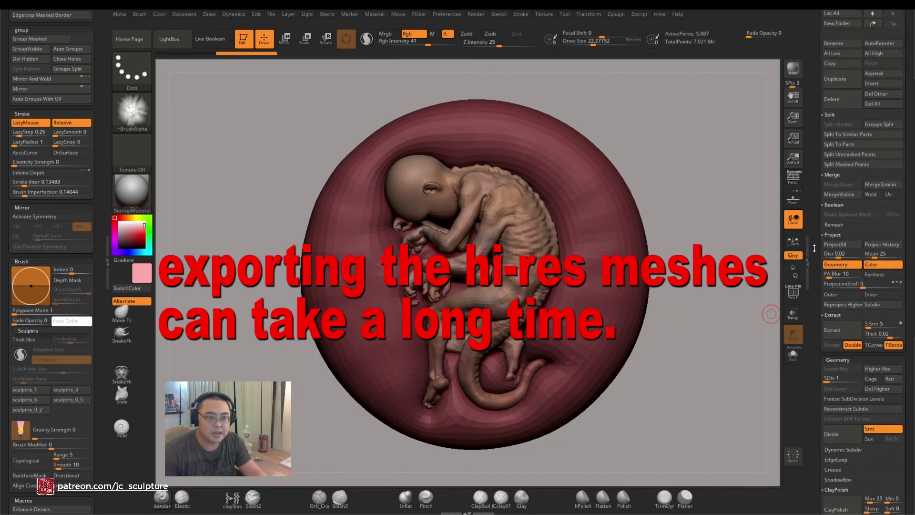
scroll(814, 248, up, 4)
scroll(872, 217, up, 4)
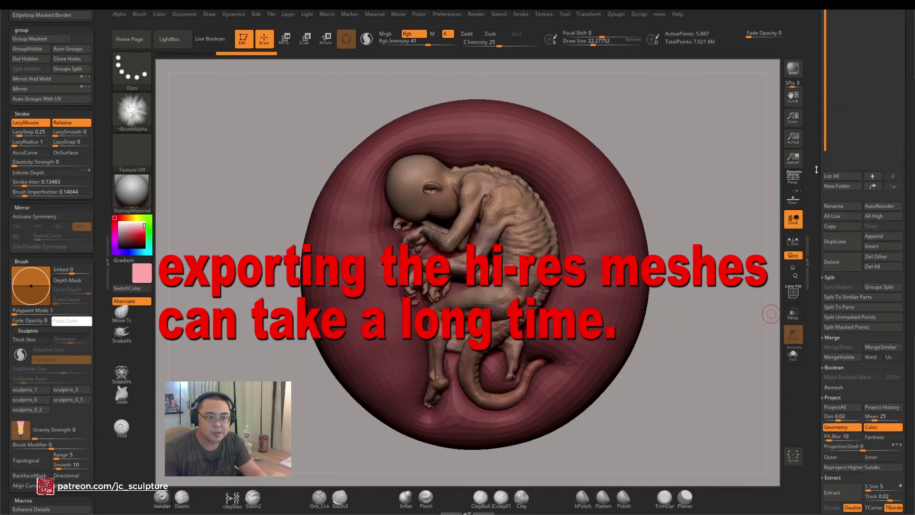
scroll(818, 260, up, 9)
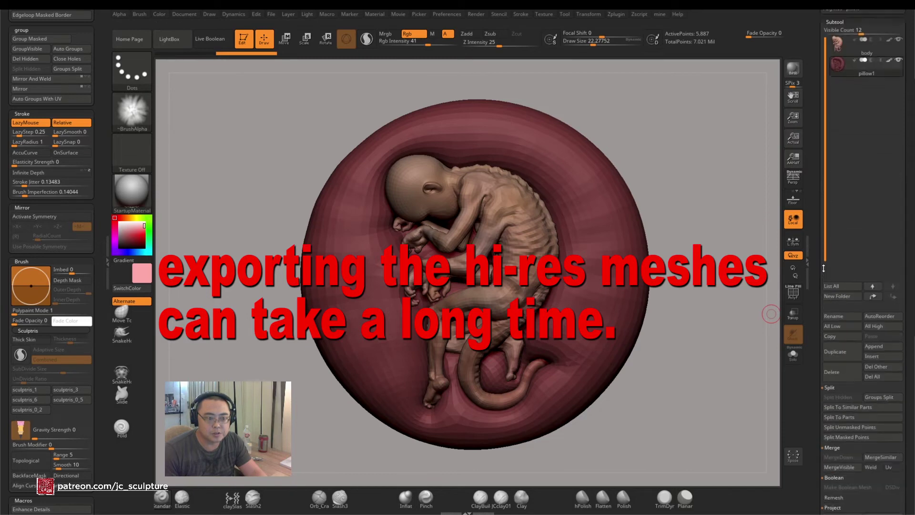
click(877, 398)
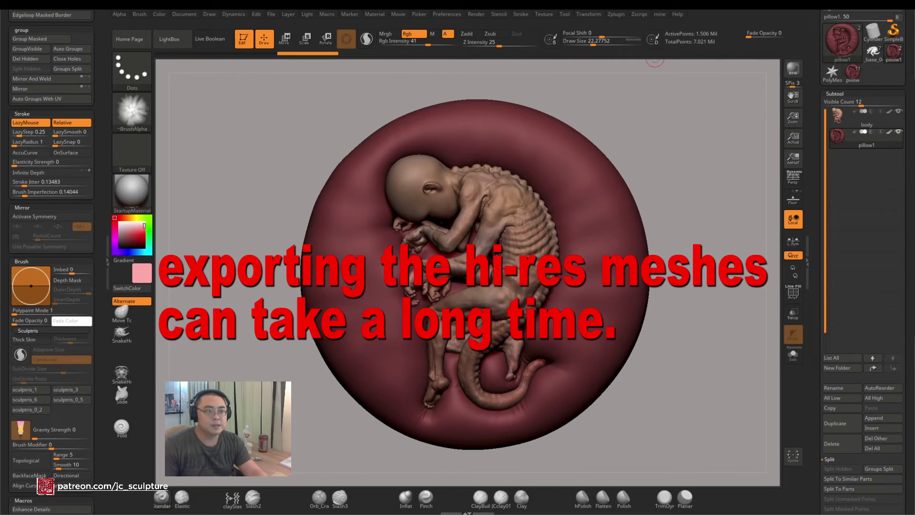
Export the visible high-resolution meshes as an FBX file named sleeper_hi in the tex folder
click(619, 15)
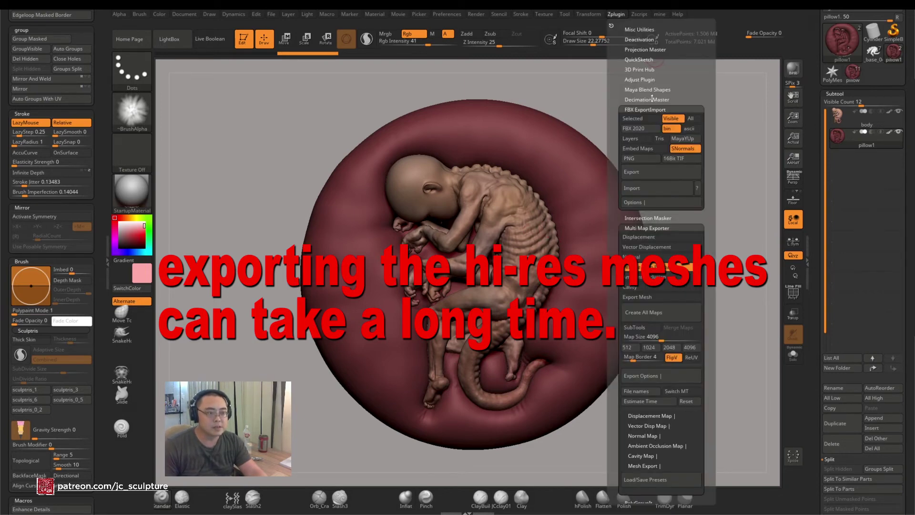
click(653, 172)
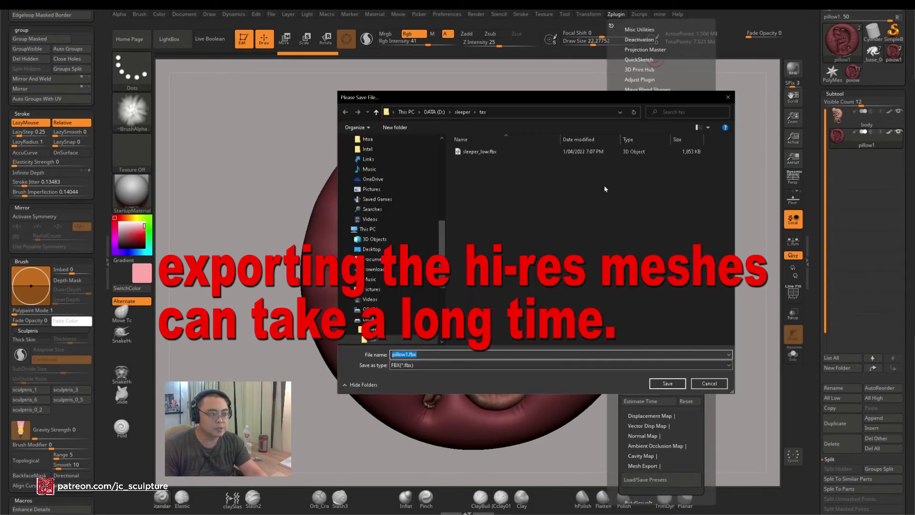
text(sleeper)
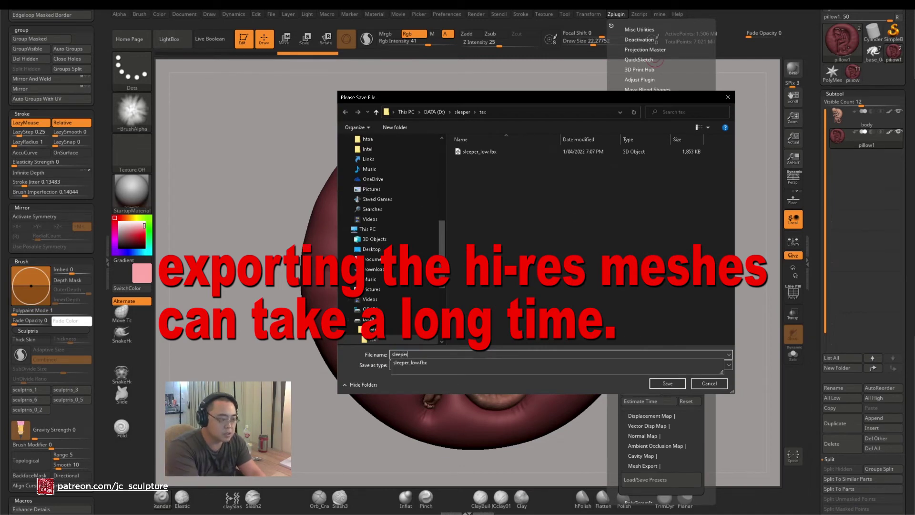
text(_hi)
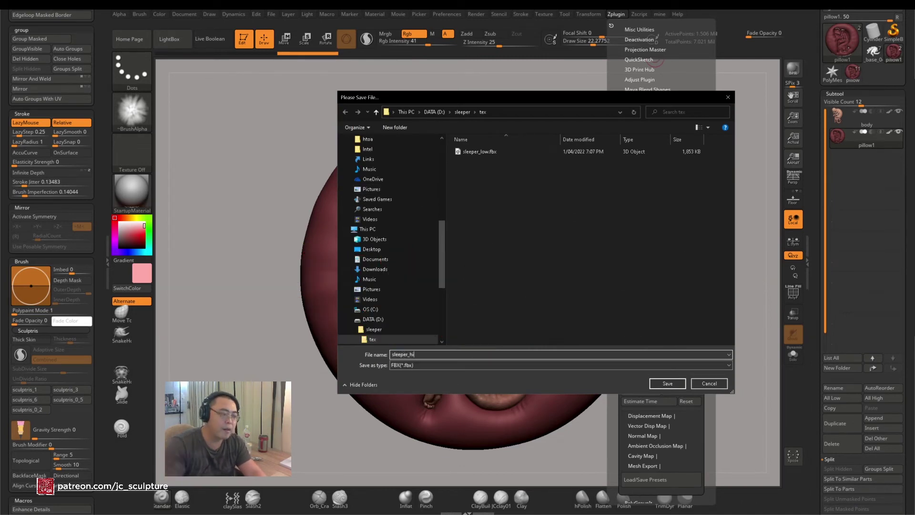
click(668, 383)
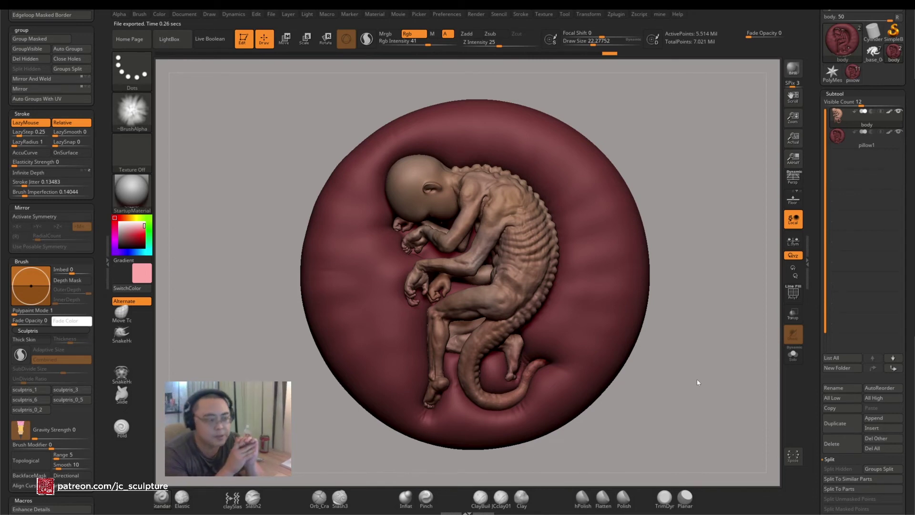
Select the pillow subtool, switch to Substance 3D Painter and decline the download of the new version
key(Down)
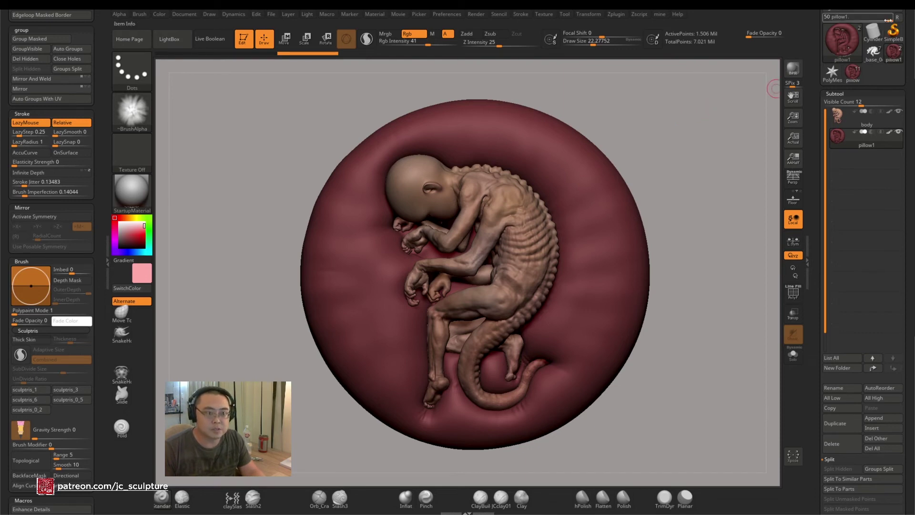
click(849, 19)
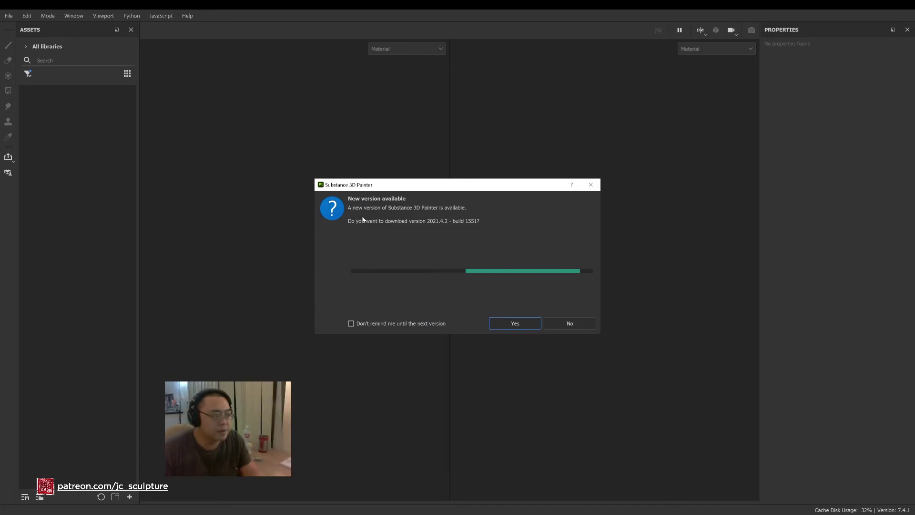
click(570, 324)
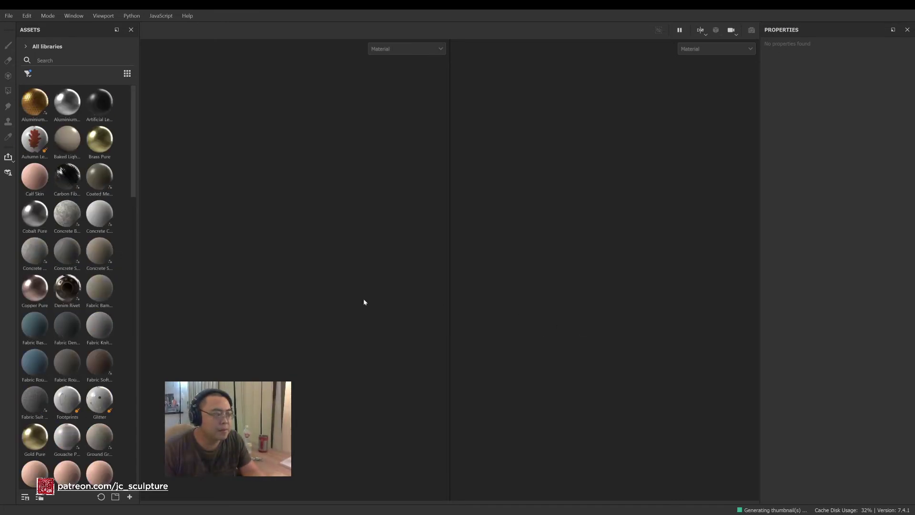
Start a new project and set its document resolution to 4096
click(8, 17)
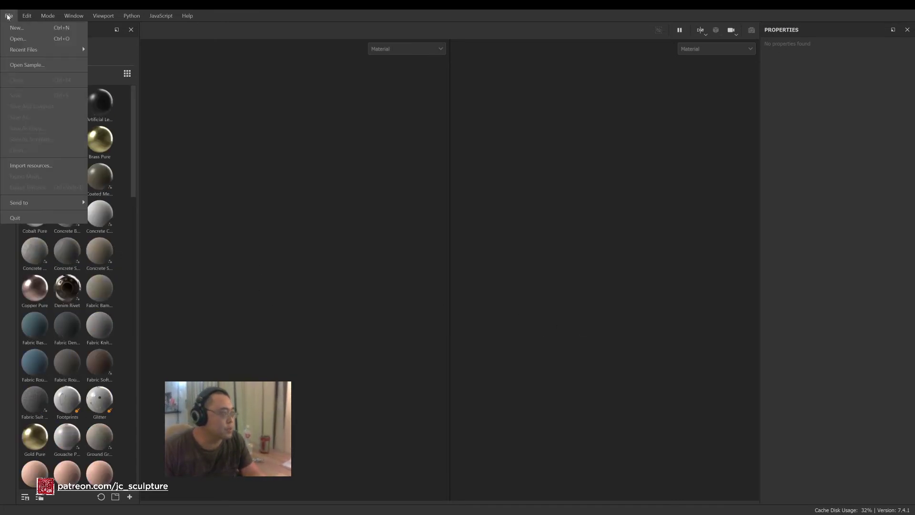
click(8, 16)
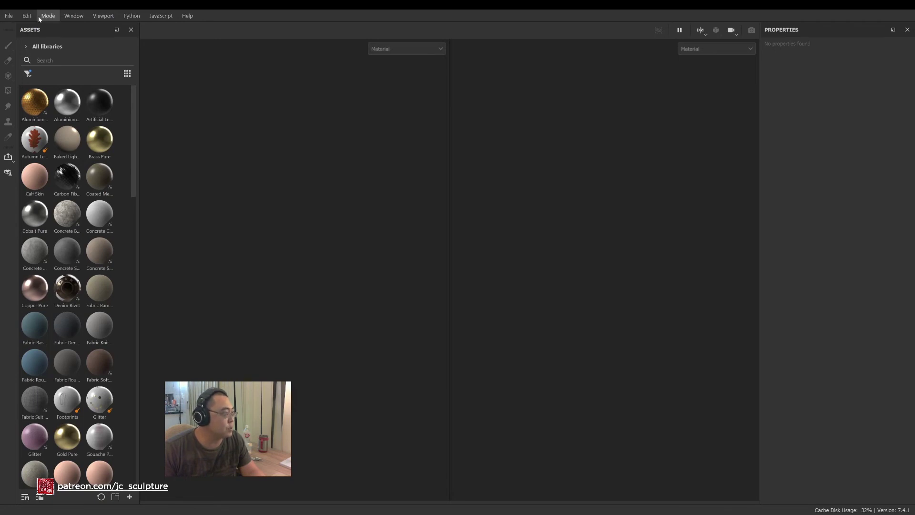
click(9, 17)
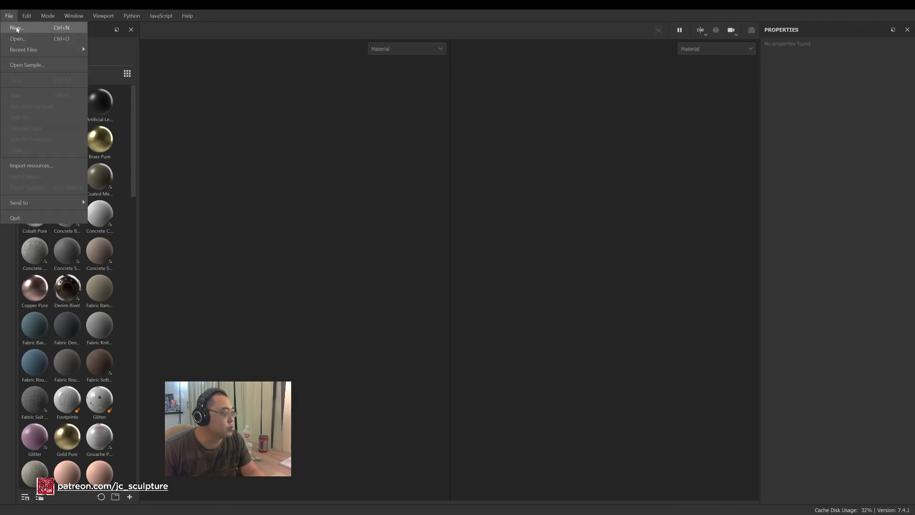
click(17, 28)
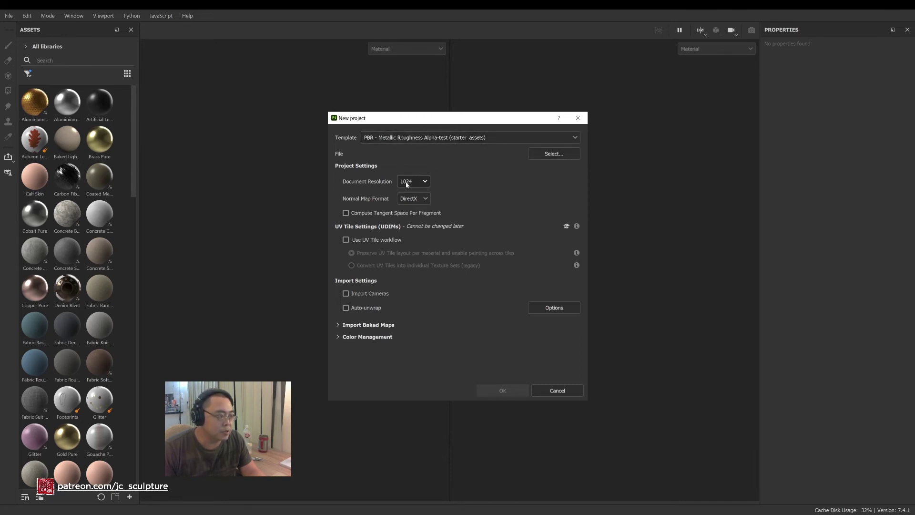
click(421, 182)
click(409, 241)
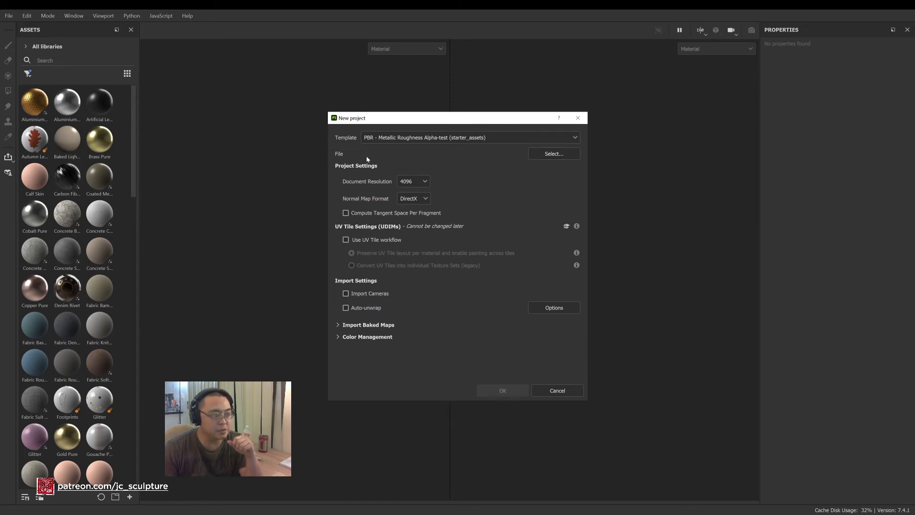
Choose sleeper_low.fbx from the tex folder as the project's mesh and create the project
click(554, 153)
double_click(515, 185)
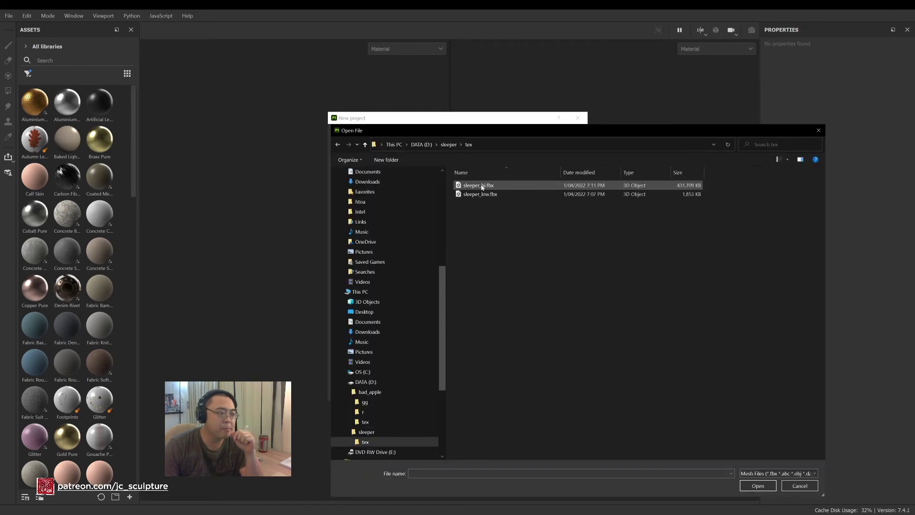
click(505, 193)
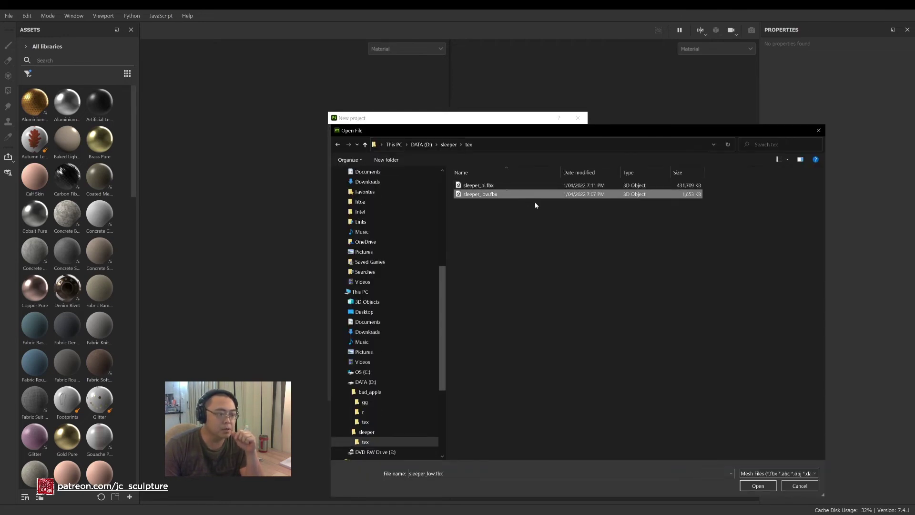
click(761, 485)
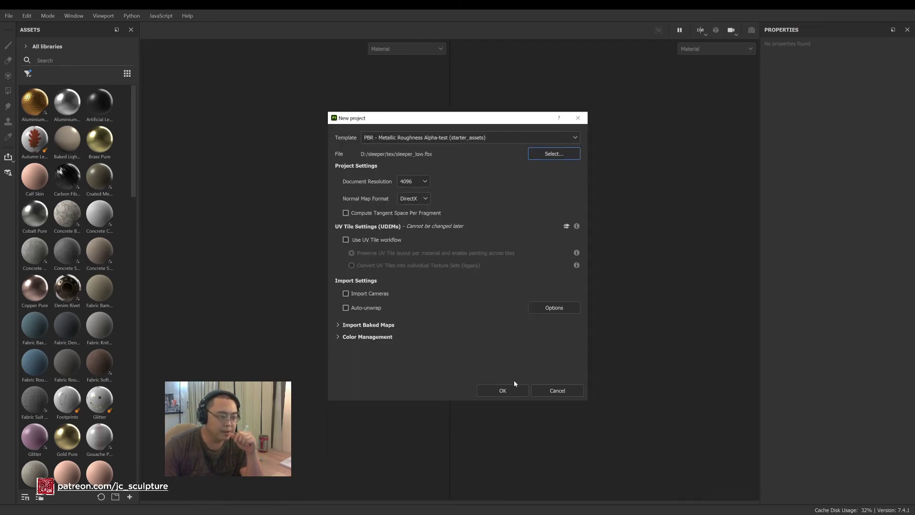
click(508, 393)
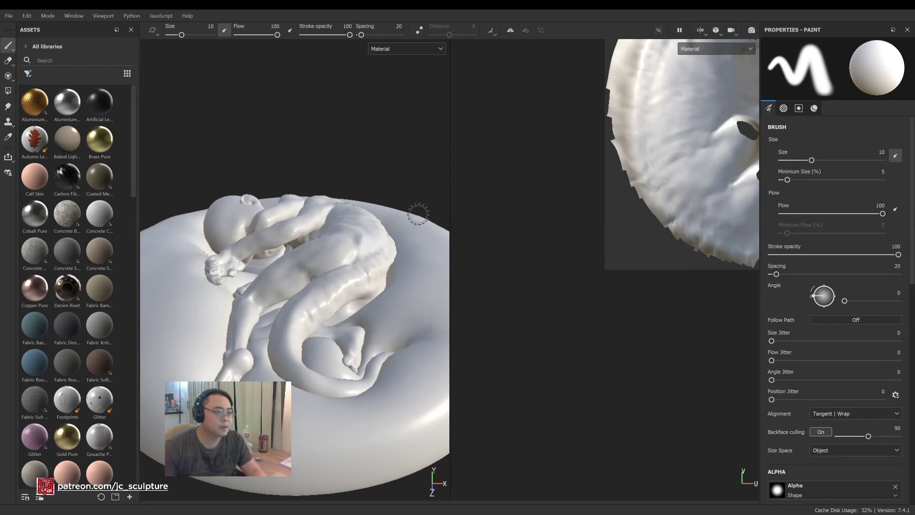
Enlarge the paint brush to a size of about 15.68
ctrl+right_drag(378, 155, 392, 155)
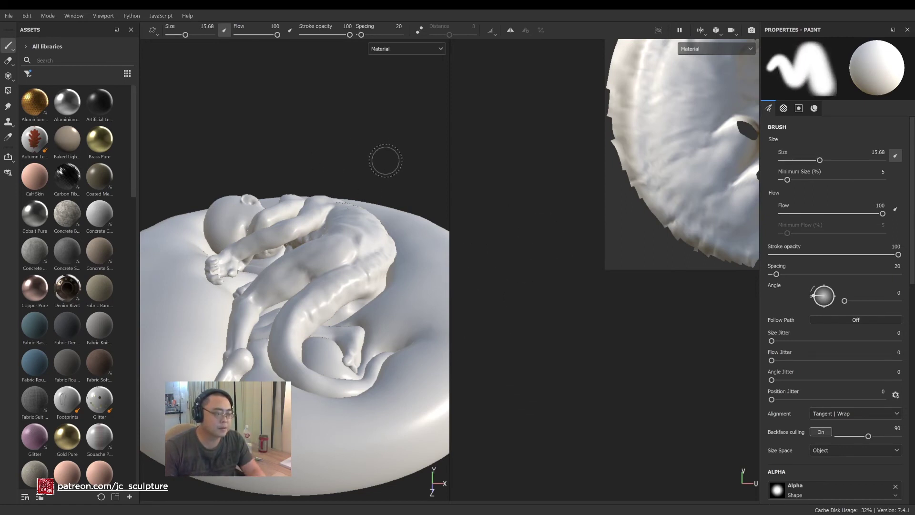
Examine the imported creature and pillow mesh from several angles and distances
mouse_move(381, 159)
alt+mouse_down()
mouse_move(366, 123)
mouse_move(187, 141)
mouse_move(327, 153)
mouse_move(336, 206)
mouse_move(388, 213)
mouse_move(370, 188)
mouse_move(399, 192)
alt+mouse_up()
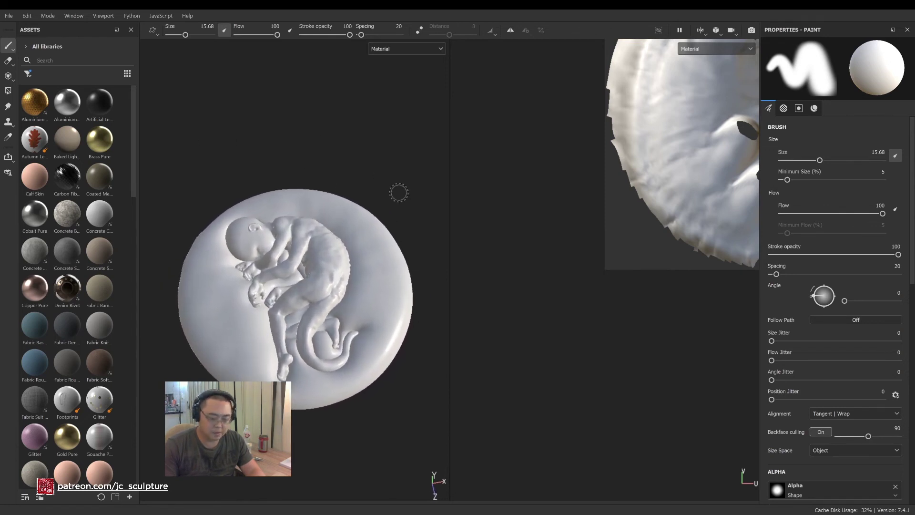
mouse_move(415, 249)
alt+mouse_down()
mouse_move(402, 202)
mouse_move(419, 212)
alt+mouse_up()
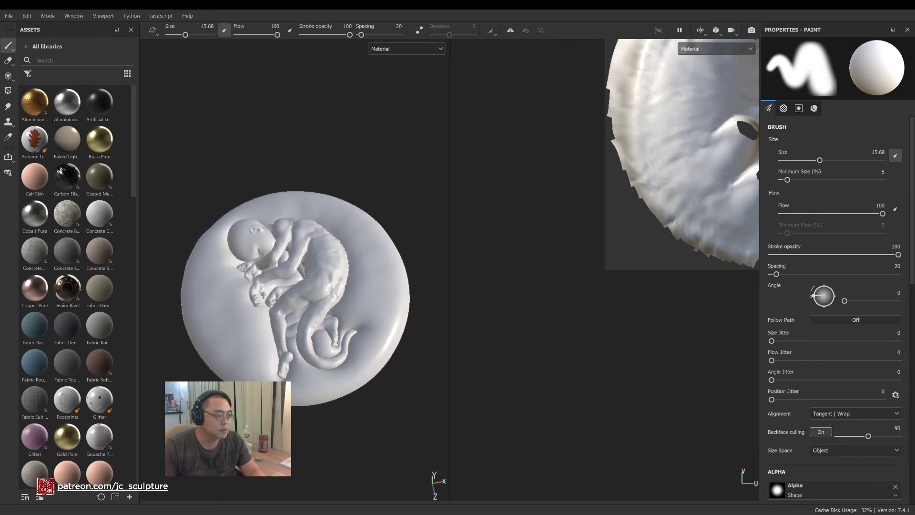
mouse_move(377, 190)
alt+mouse_down()
mouse_move(398, 140)
mouse_move(329, 135)
mouse_move(384, 155)
alt+mouse_up()
mouse_move(384, 156)
shift+right_down()
mouse_move(339, 158)
mouse_move(369, 161)
mouse_move(339, 170)
mouse_move(370, 175)
shift+right_up()
alt+drag(371, 175, 343, 184)
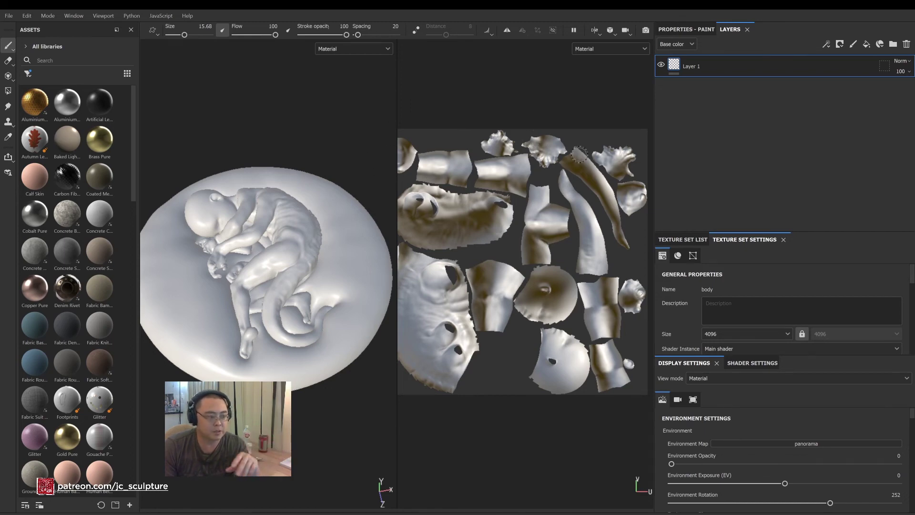
scroll(307, 222, down, 2)
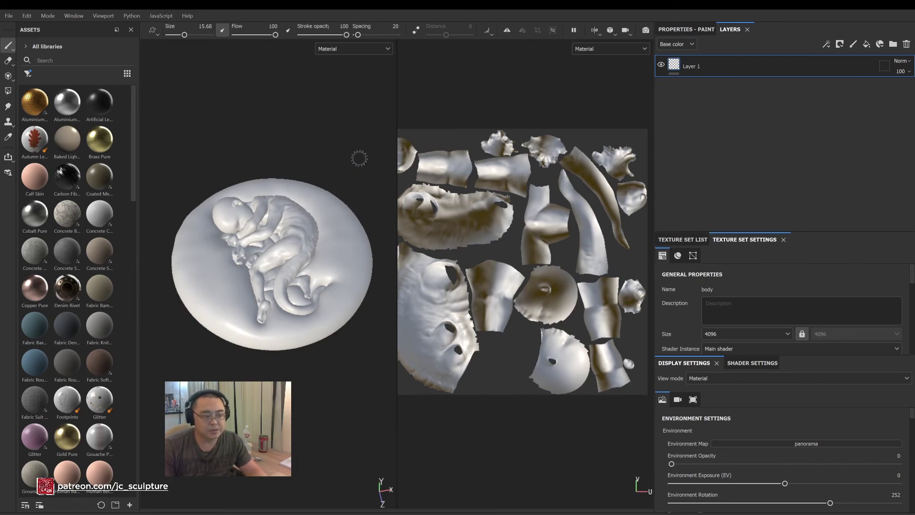
scroll(307, 169, up, 3)
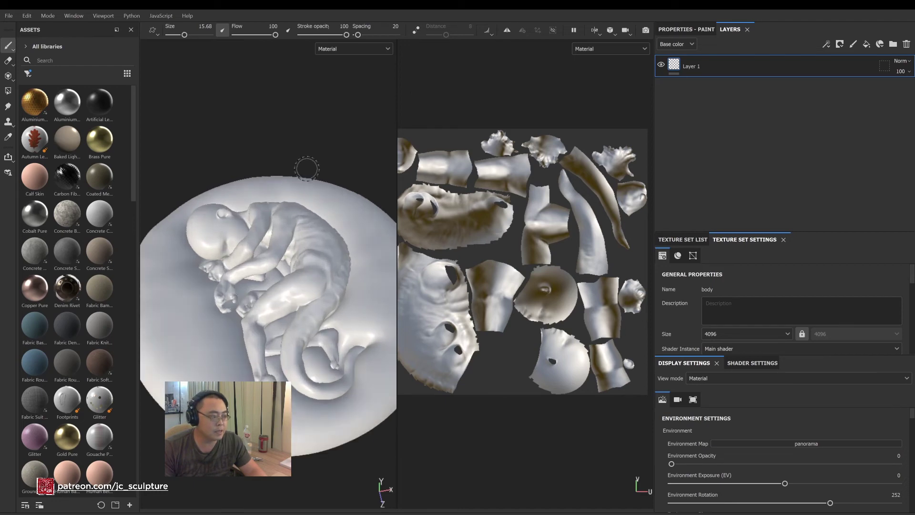
alt+drag(334, 125, 340, 210)
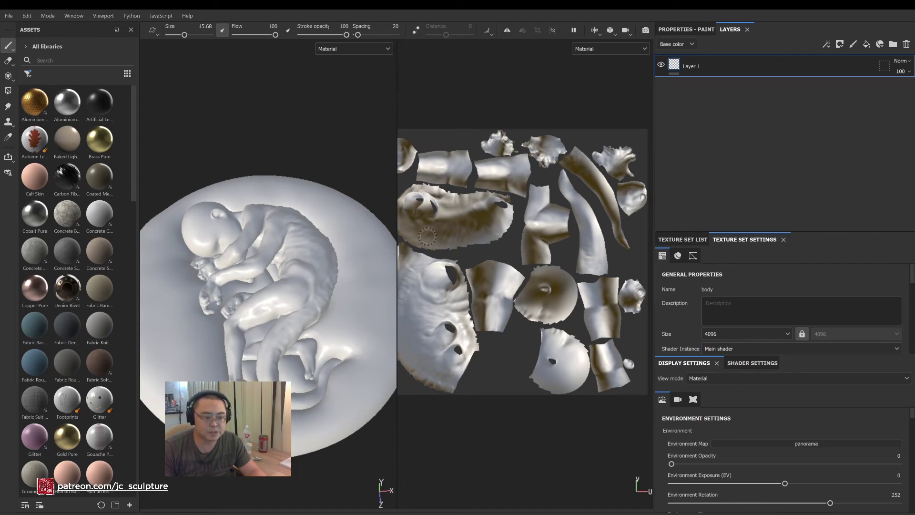
Compare the UV layouts of the body and pillow1 texture sets, finishing with the body set active
scroll(697, 305, down, 3)
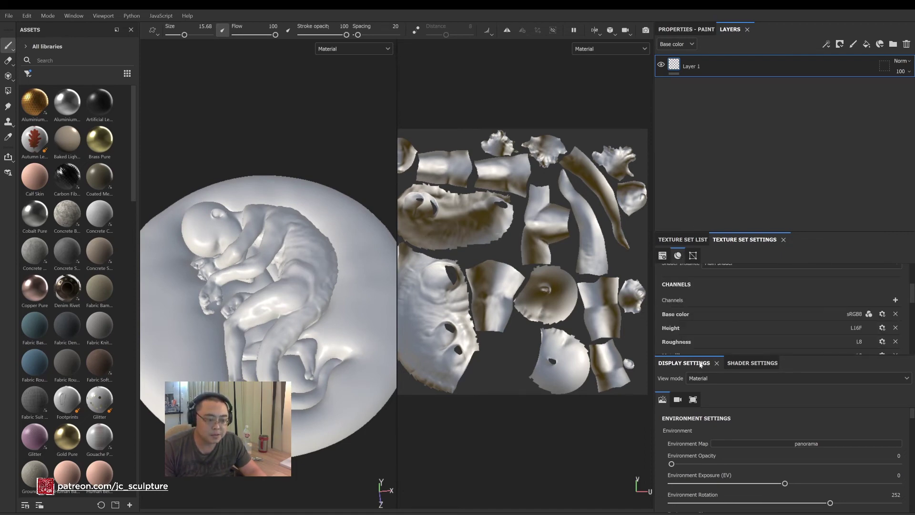
scroll(747, 277, up, 3)
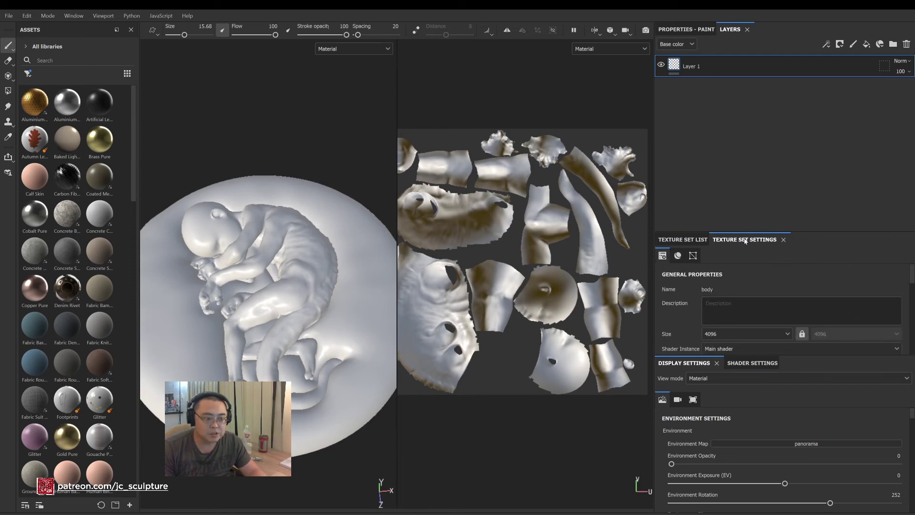
click(689, 241)
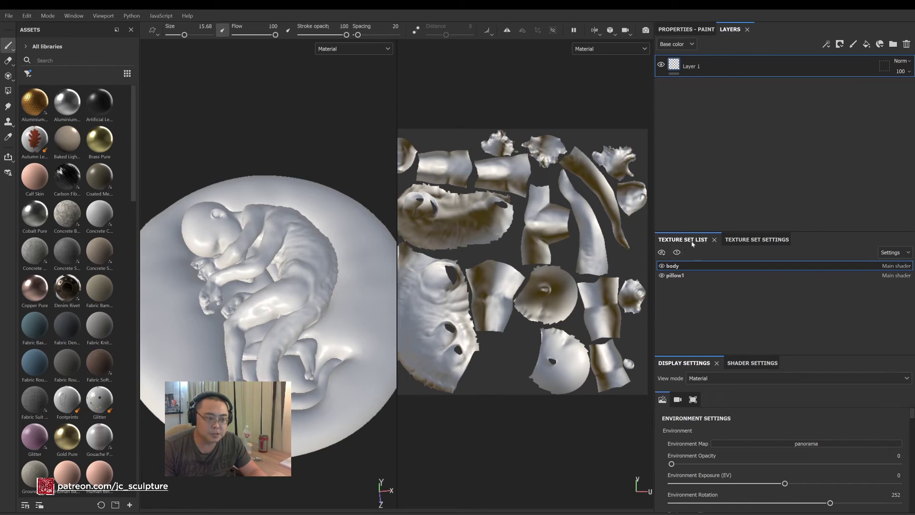
click(680, 277)
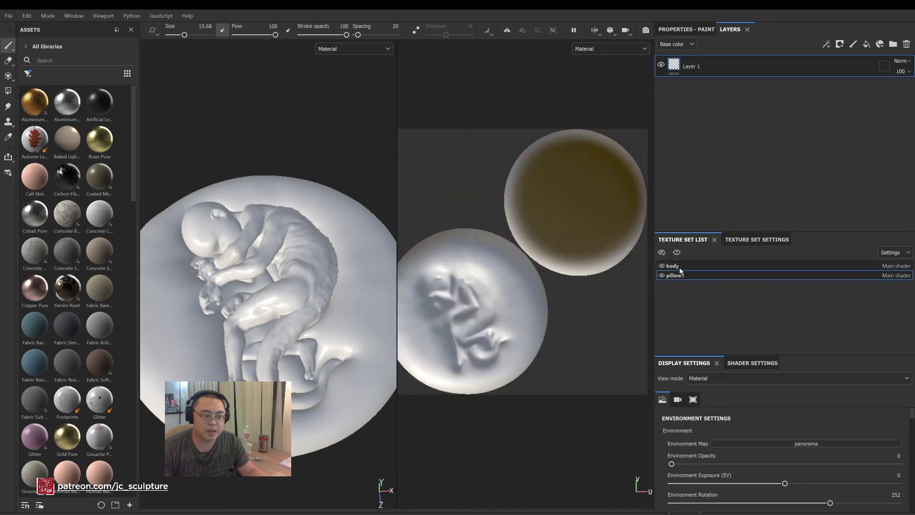
click(680, 267)
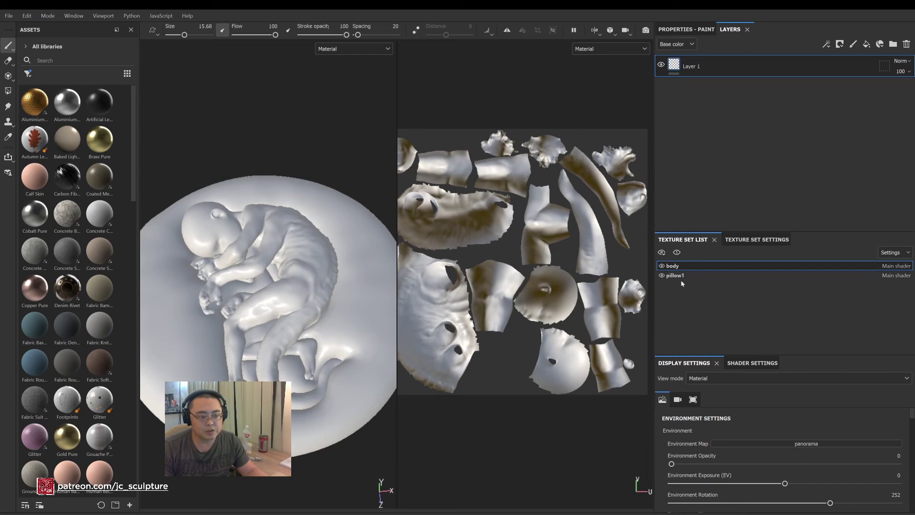
click(680, 278)
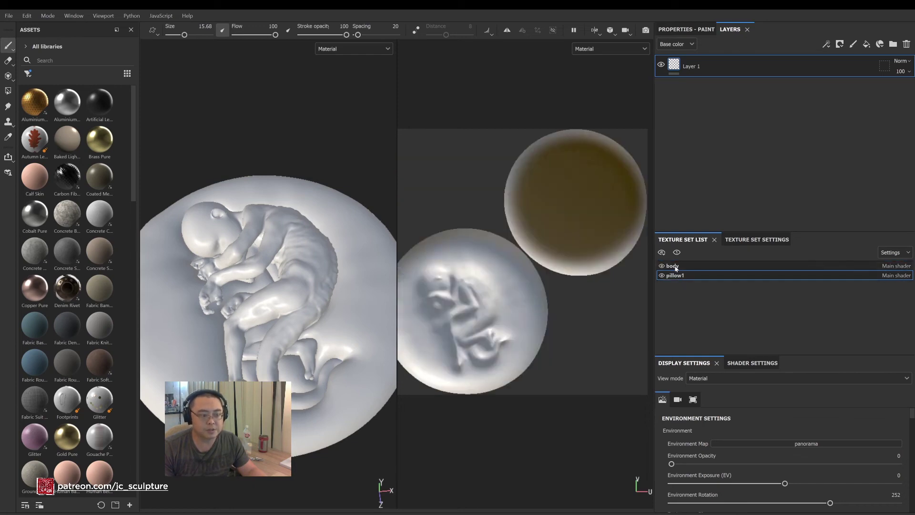
click(678, 269)
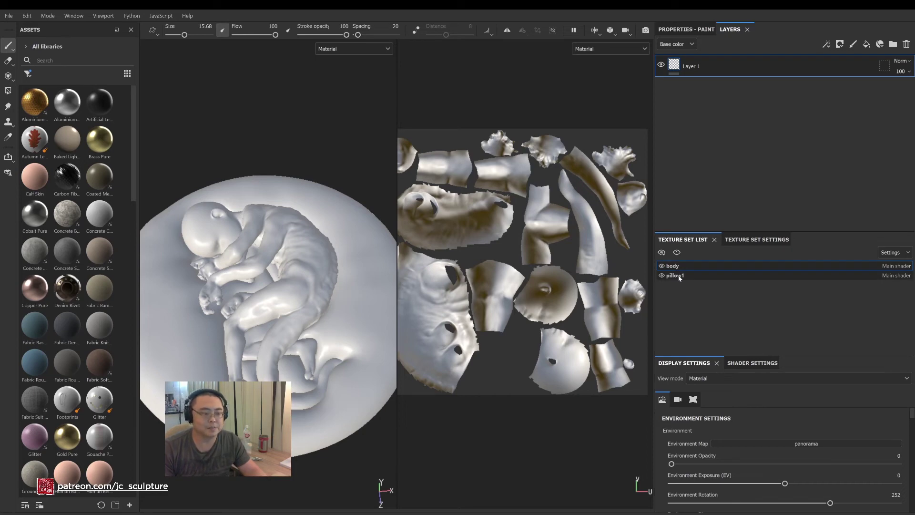
Save the project as sleeper in the sleeper folder on drive D
key(ctrl+s)
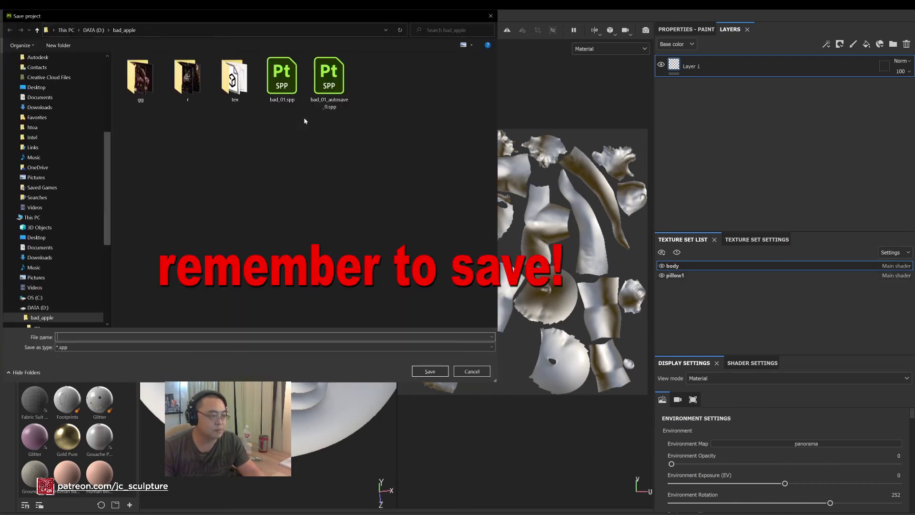
click(129, 30)
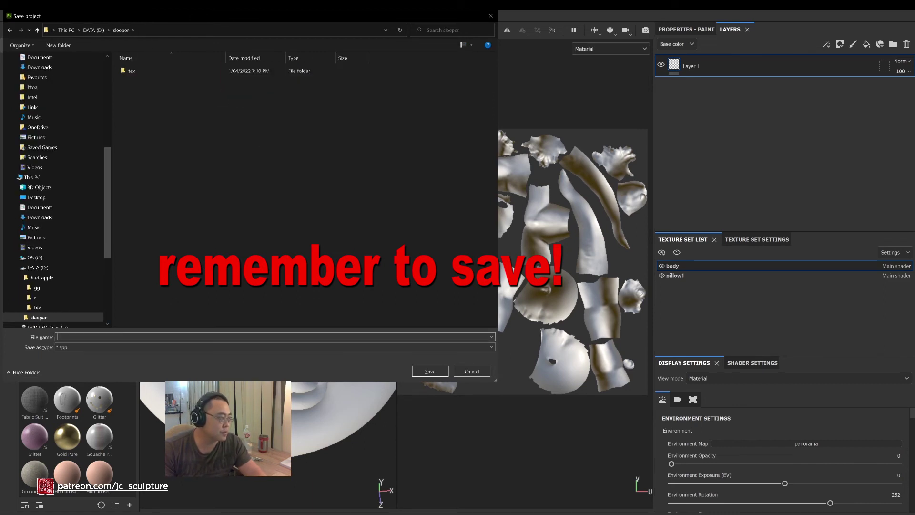
text(sleeper)
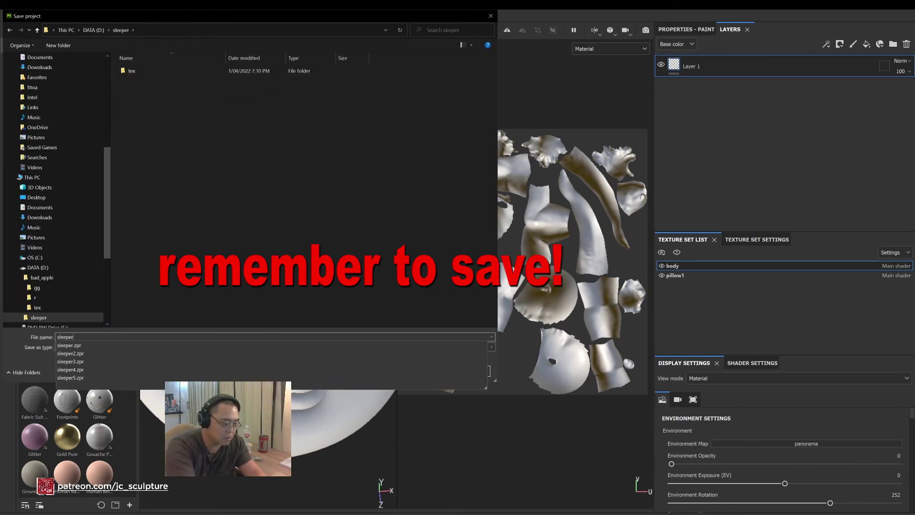
key(Return)
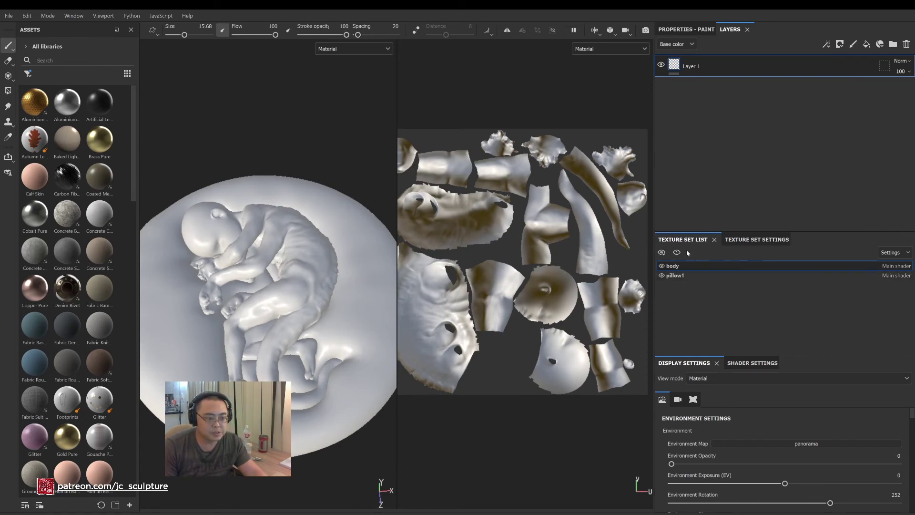
Open the mesh map baking settings for the body texture set and set the output size to 4096
click(742, 240)
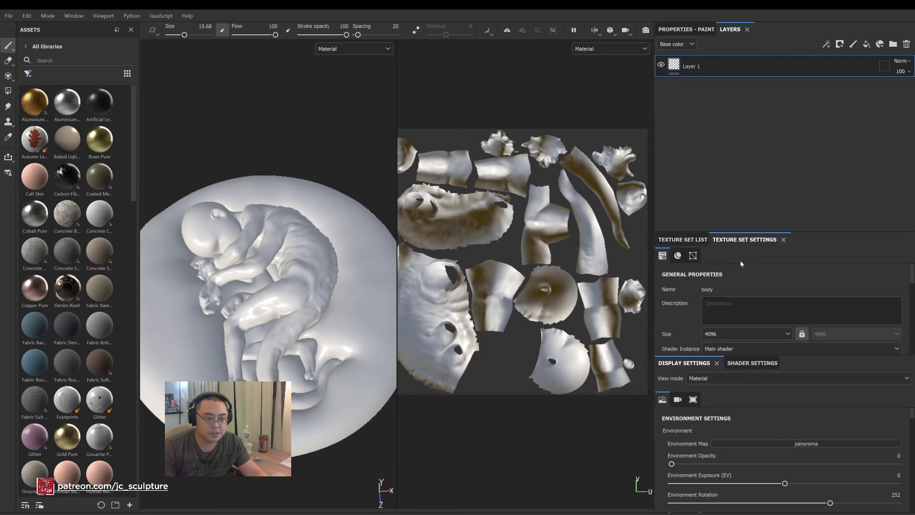
click(678, 255)
scroll(681, 286, down, 1)
scroll(681, 286, down, 4)
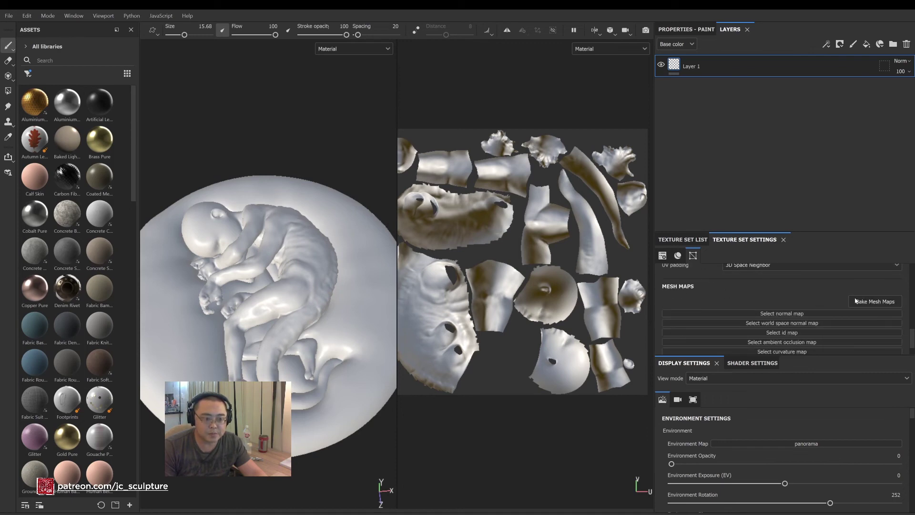
click(882, 302)
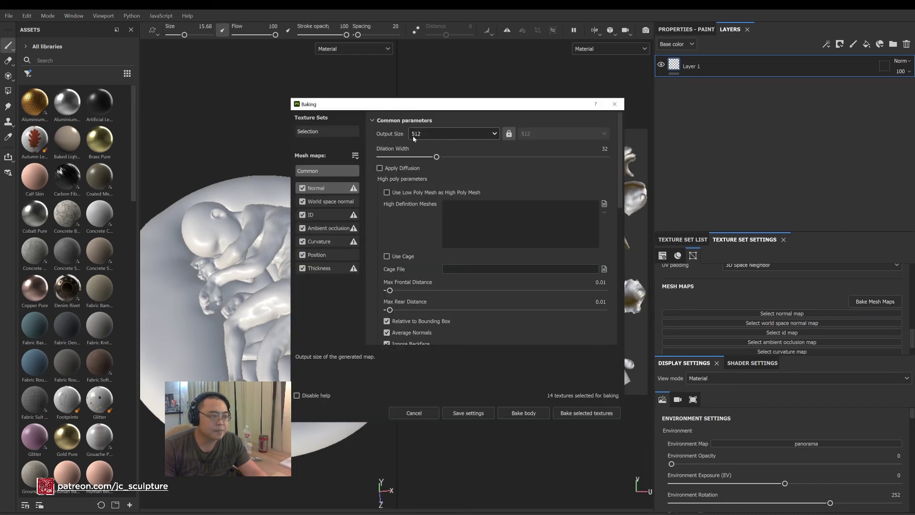
click(432, 136)
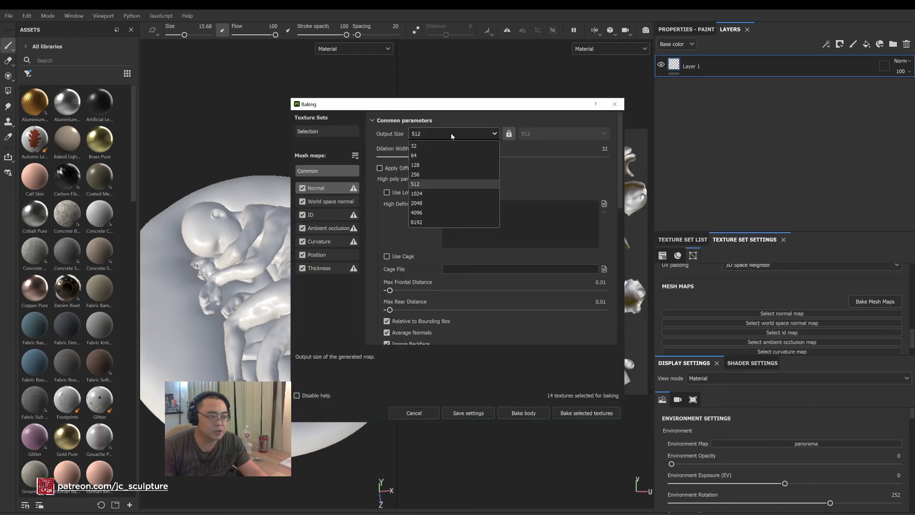
click(457, 212)
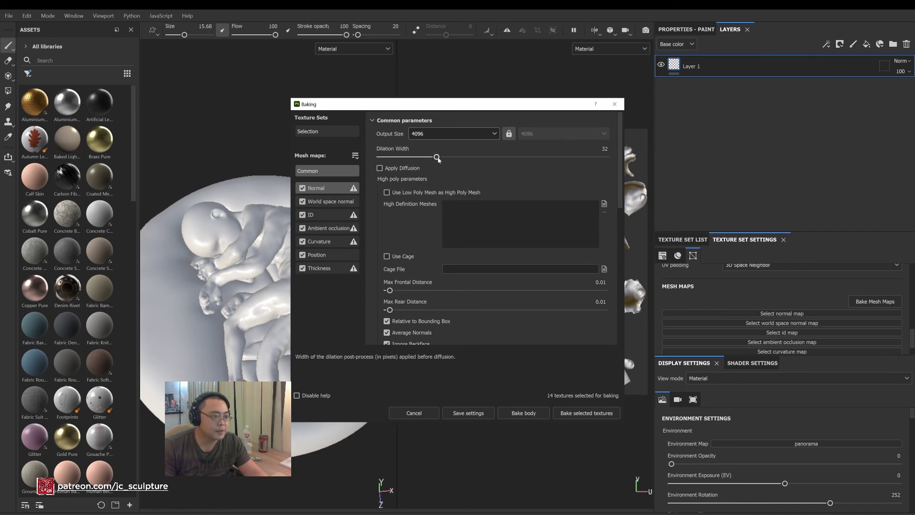
Set the bake's dilation width to 16 and enable Apply Diffusion
double_click(602, 149)
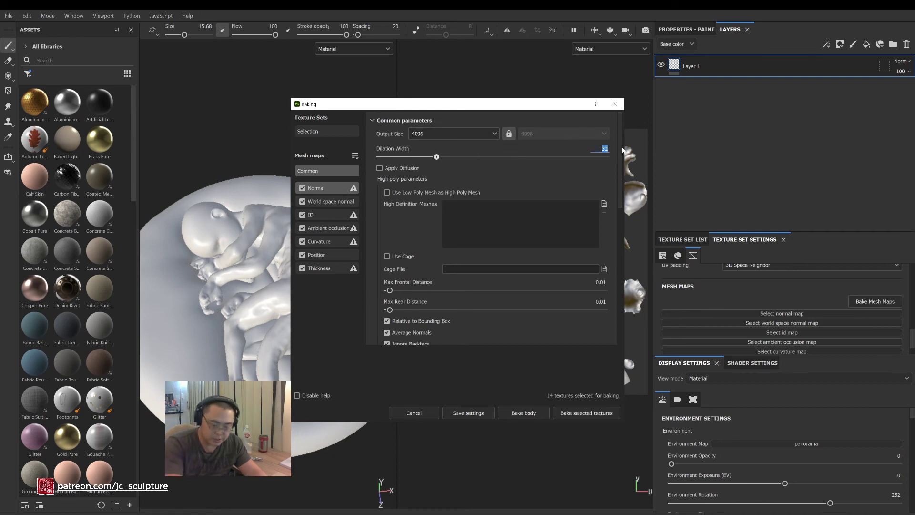
text(16)
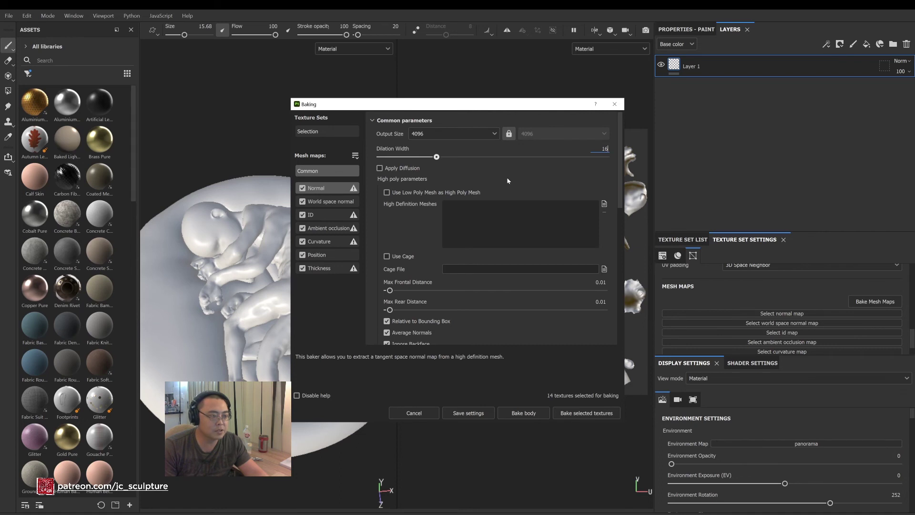
key(Return)
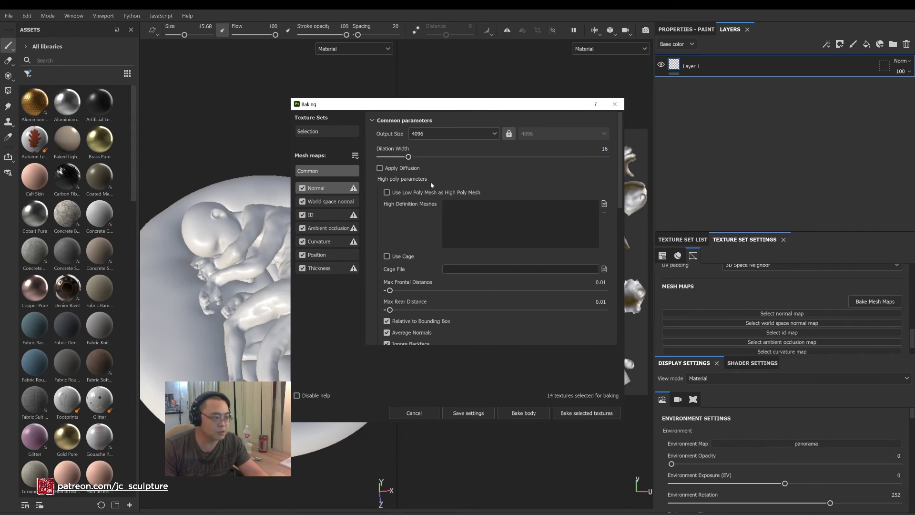
click(388, 170)
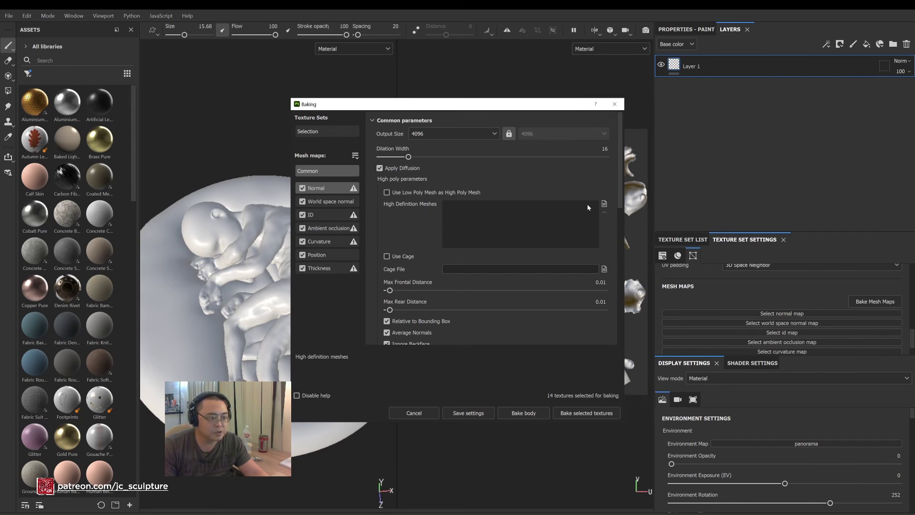
Load sleeper_hi.fbx from the tex folder as the bake's high definition mesh
click(605, 204)
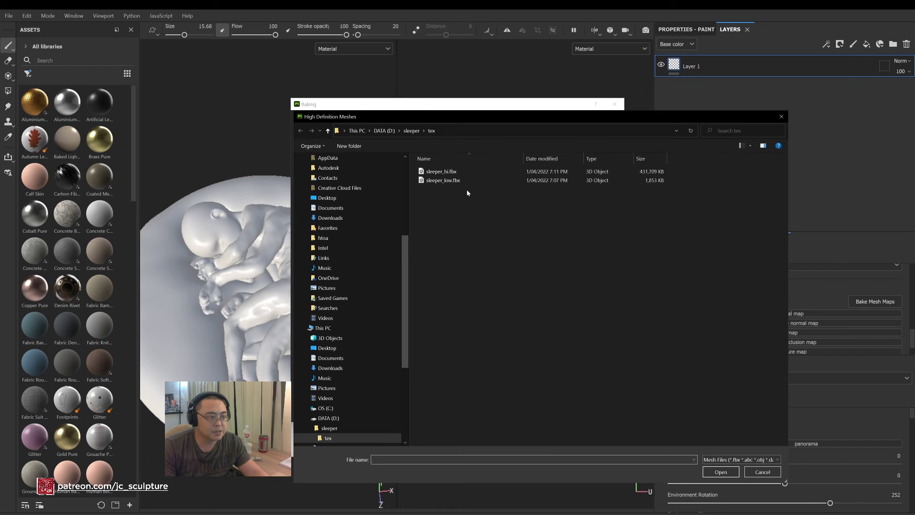
click(782, 117)
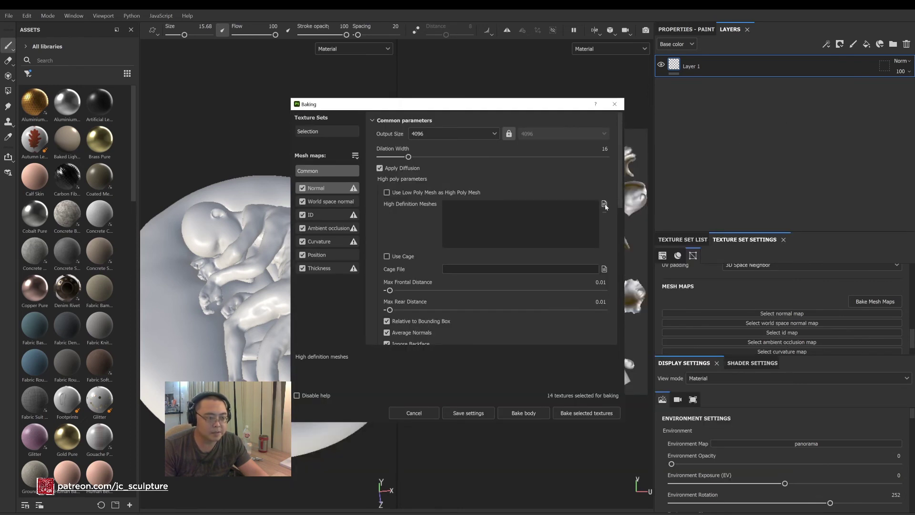
click(605, 204)
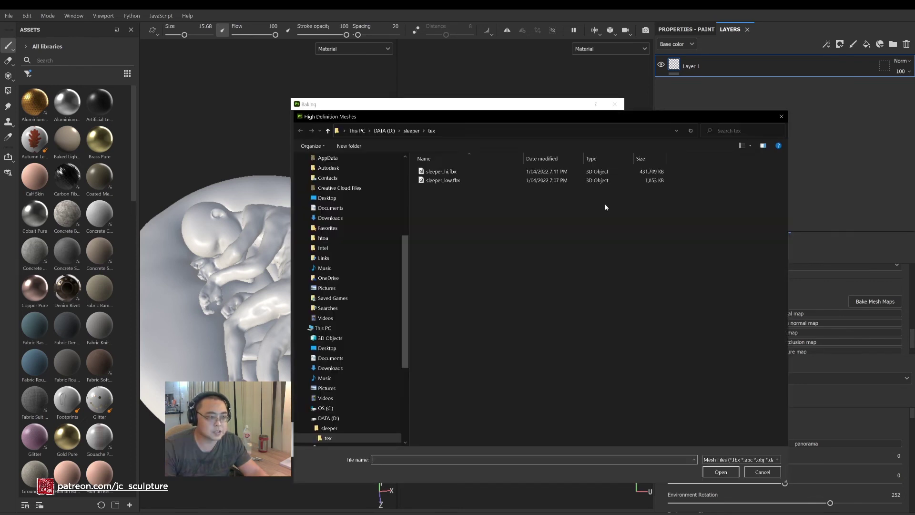
click(458, 172)
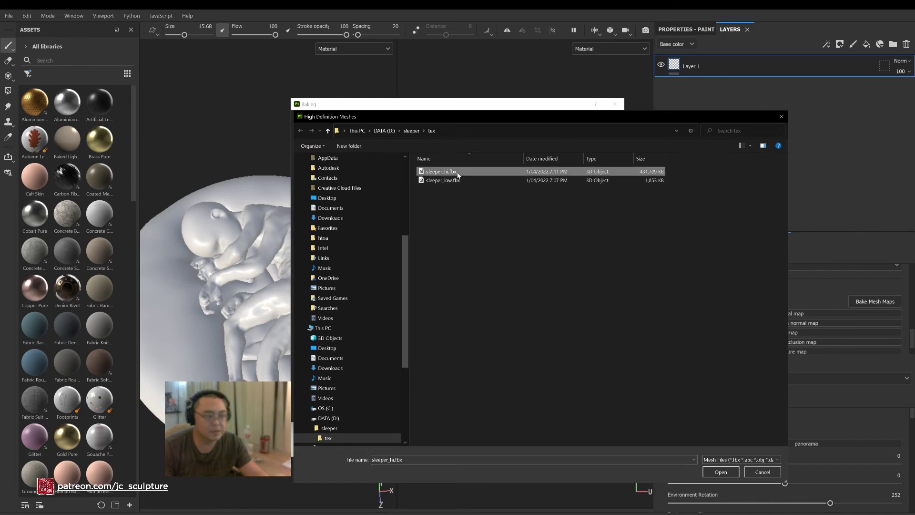
click(721, 472)
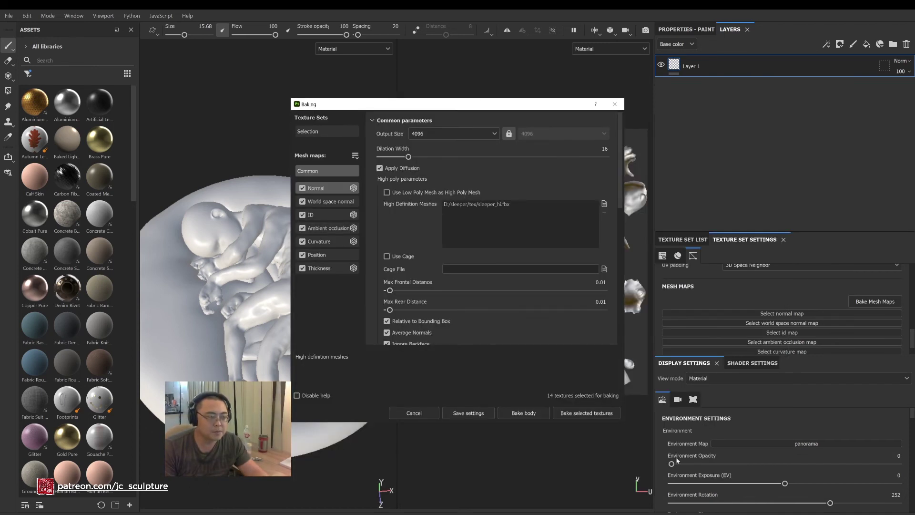
Set the bake's antialiasing to Subsampling 2x2
scroll(404, 230, down, 1)
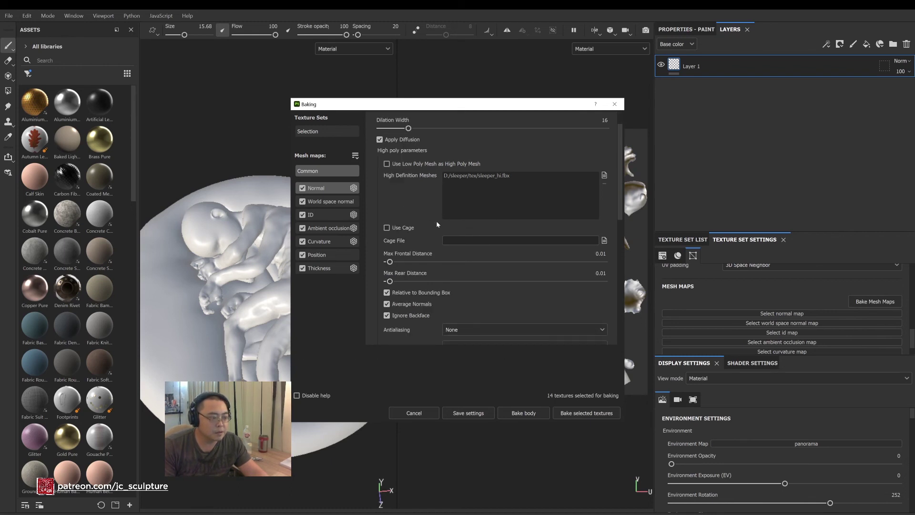
scroll(437, 224, down, 2)
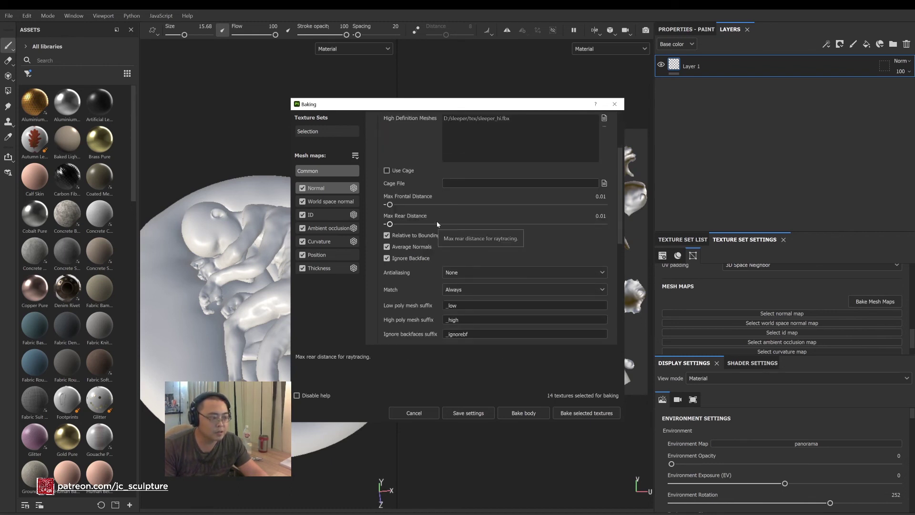
scroll(436, 222, down, 1)
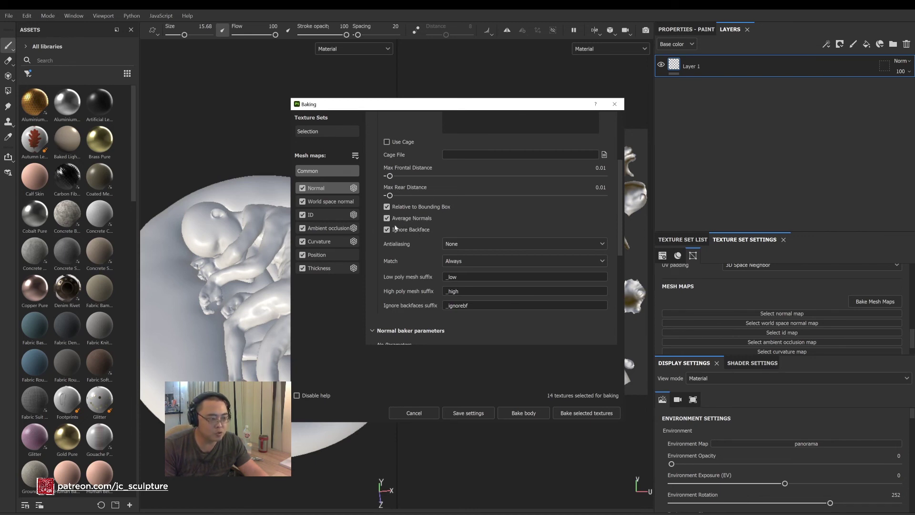
scroll(410, 263, down, 1)
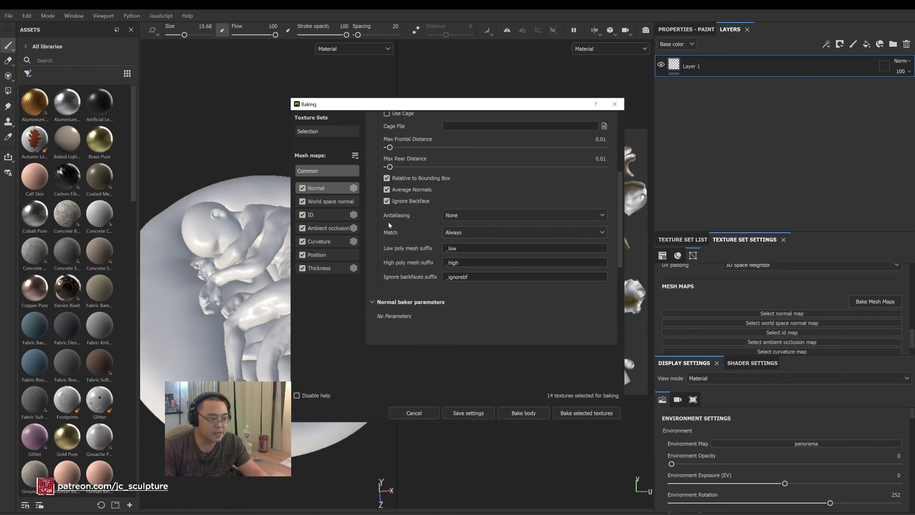
click(465, 215)
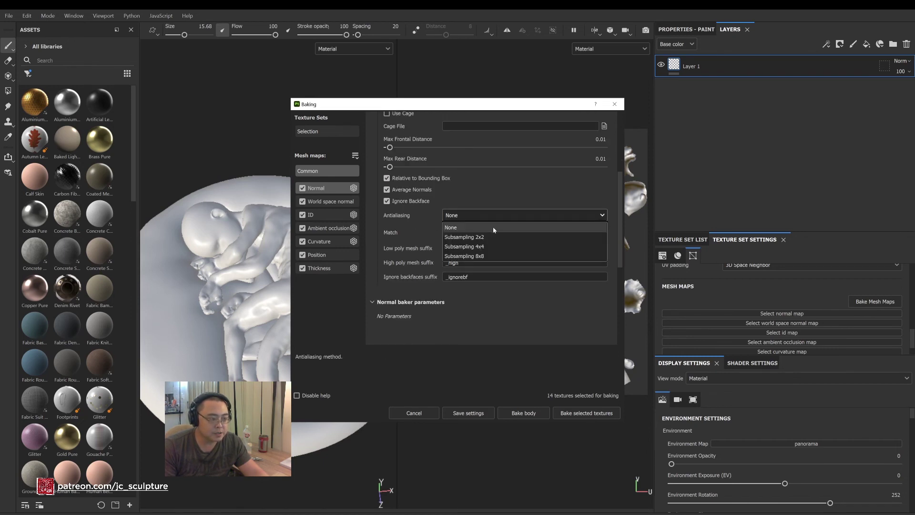
click(502, 237)
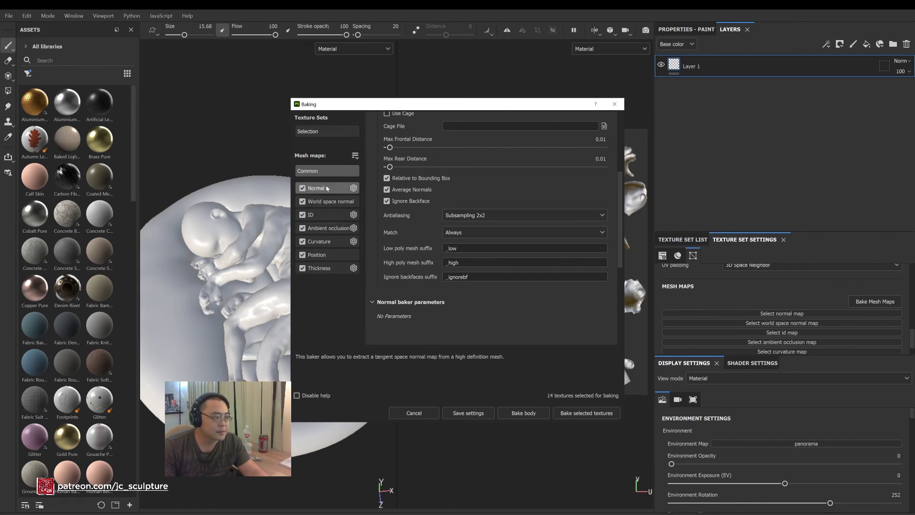
Review the individual baker parameters of the mesh maps, from world space normal through thickness and back to normal
click(329, 201)
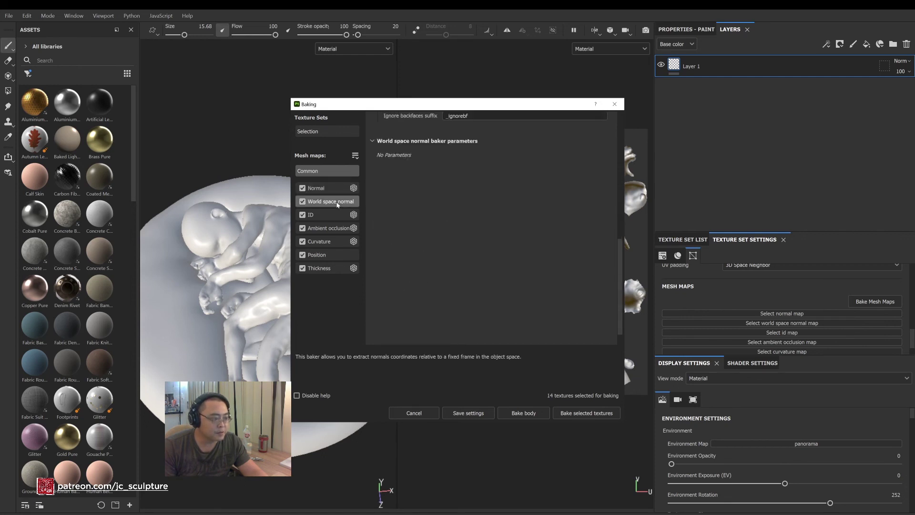
click(329, 214)
click(331, 229)
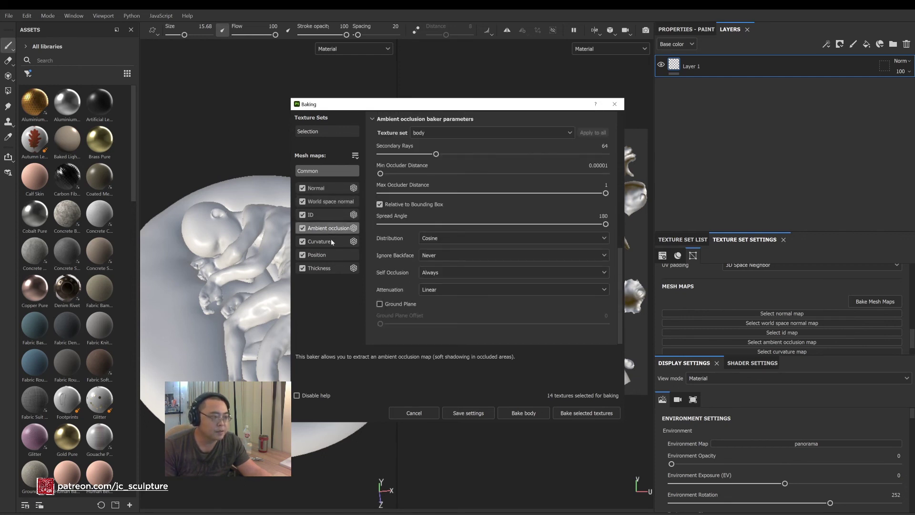
click(319, 242)
click(318, 255)
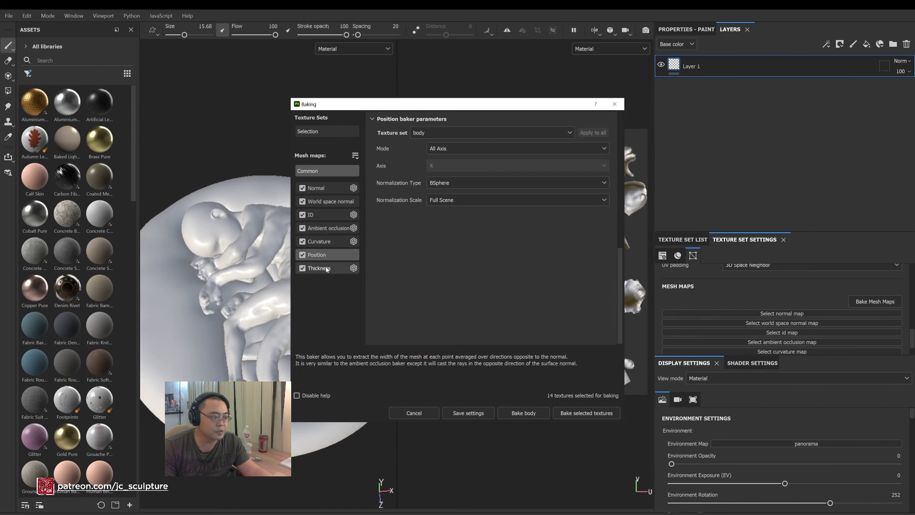
click(327, 268)
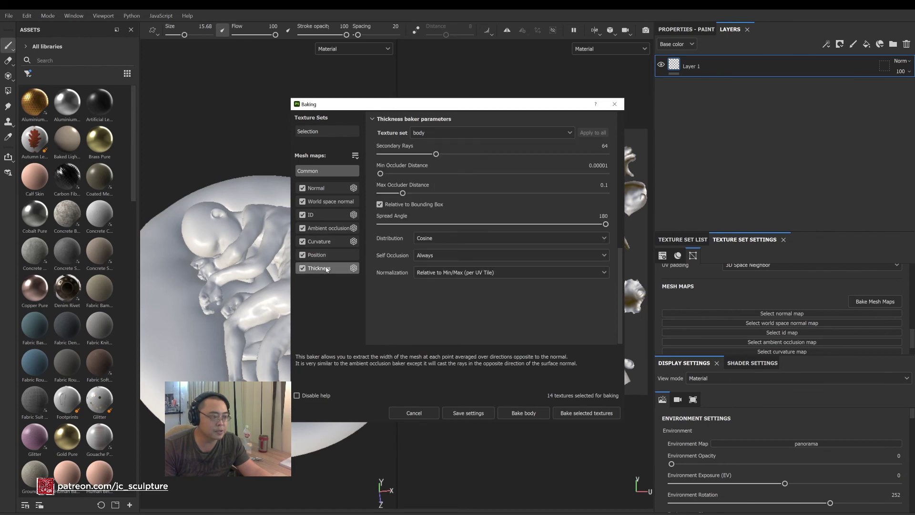
click(324, 189)
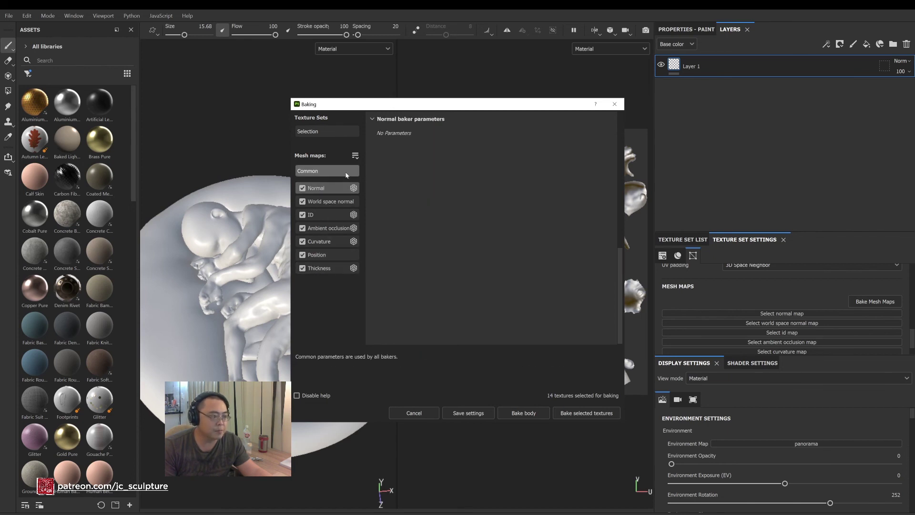
Recheck the common bake parameters and bake the selected mesh maps for both the body and pillow1 texture sets
click(333, 173)
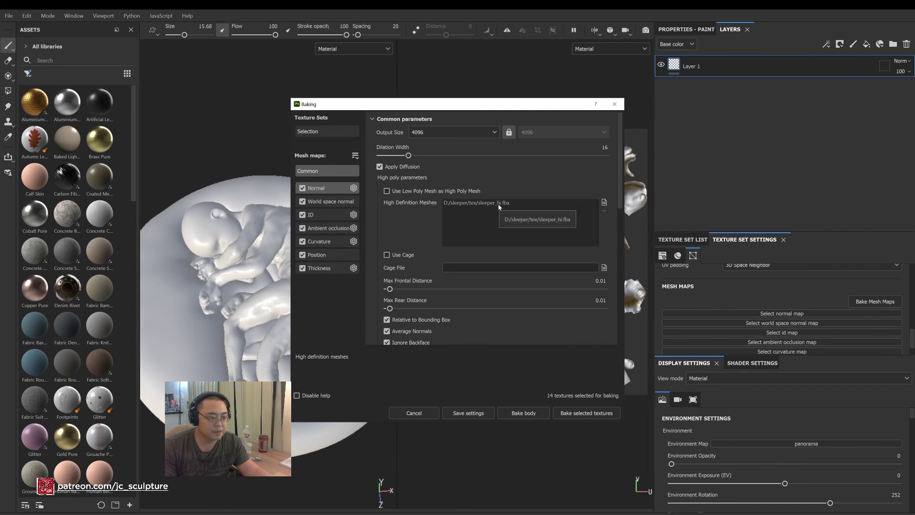
click(584, 415)
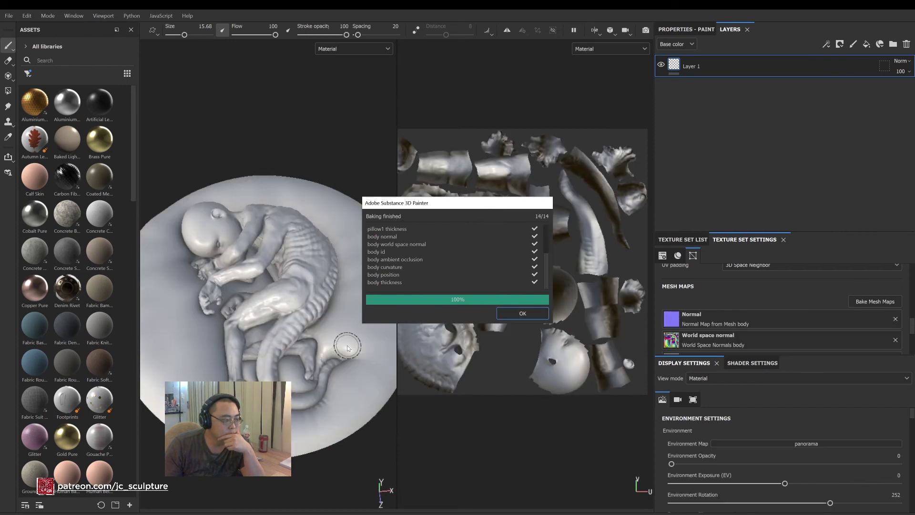
click(538, 317)
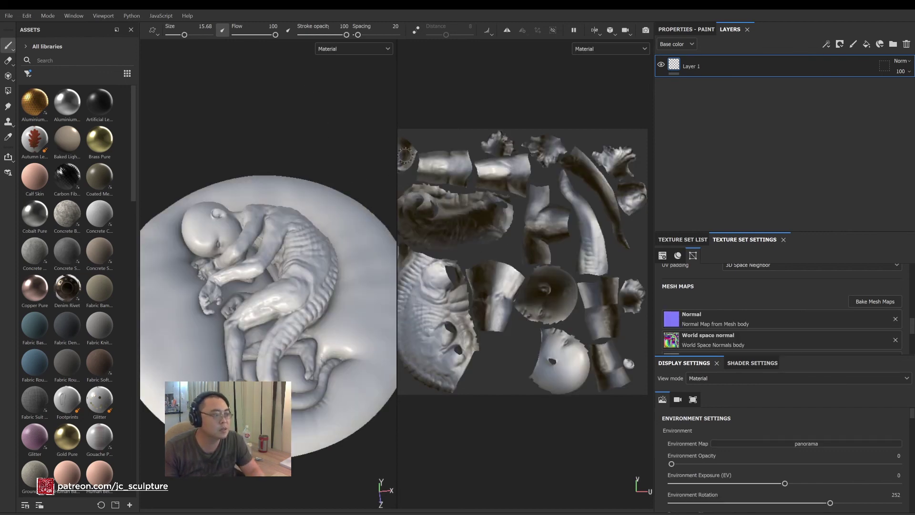
Widen the 3D viewport and examine the baked detail on the creature's legs and tail up close
drag(397, 157, 513, 161)
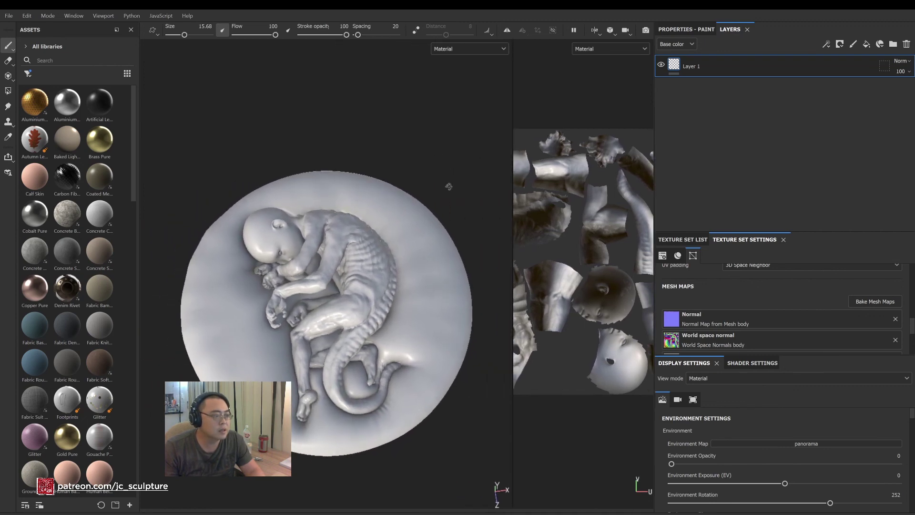
alt+drag(449, 186, 474, 145)
scroll(476, 198, up, 3)
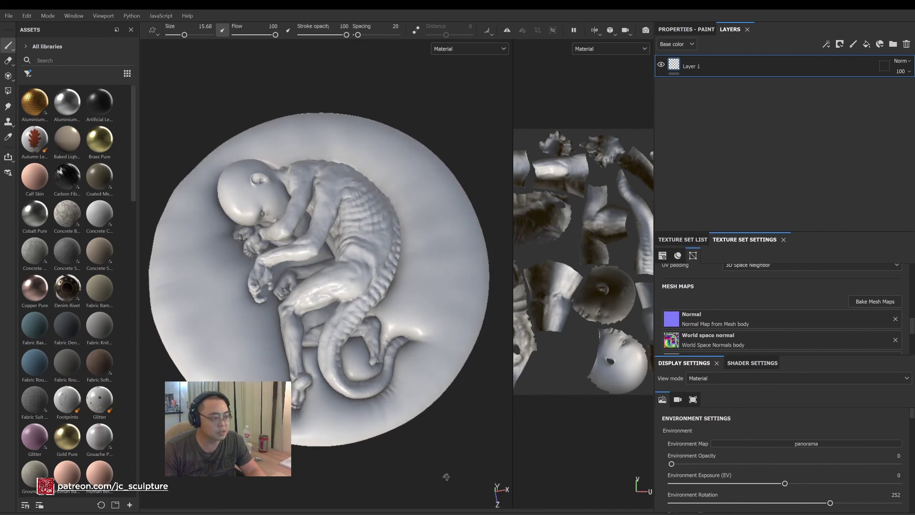
scroll(433, 425, up, 3)
scroll(433, 422, up, 3)
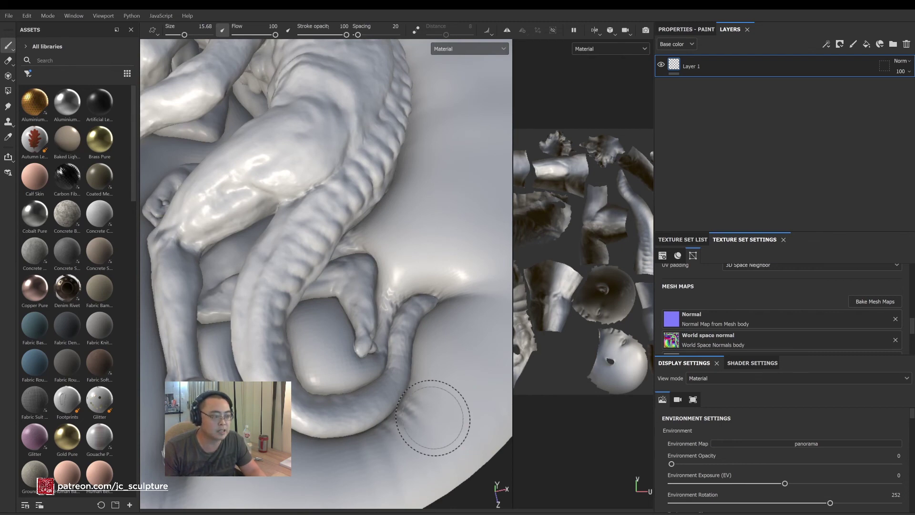
scroll(433, 417, down, 5)
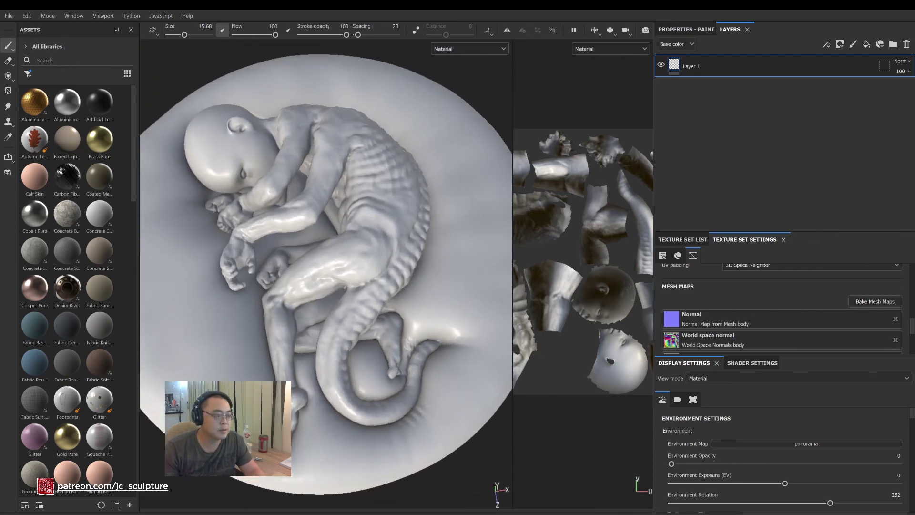
Rotate the environment lighting to 191 and check the shading across the creature and pillow
shift+right_drag(484, 406, 460, 404)
scroll(443, 420, down, 5)
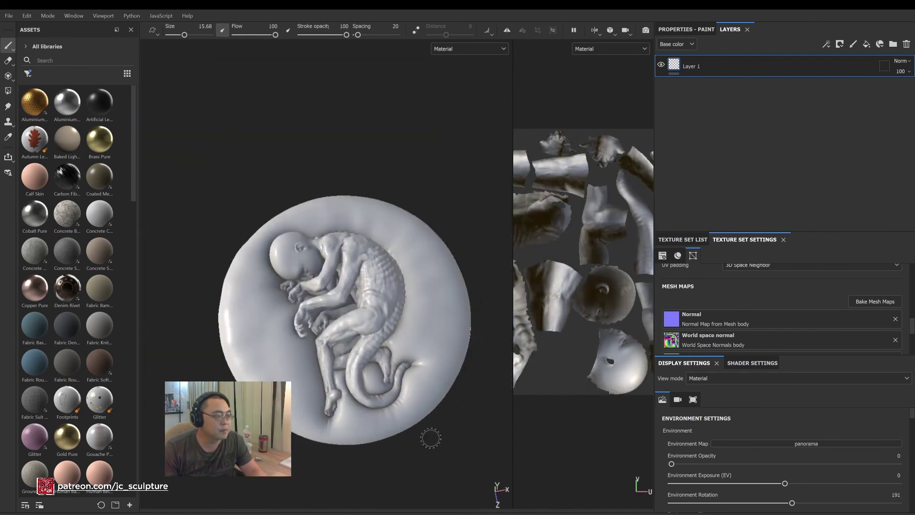
alt+drag(431, 438, 428, 420)
scroll(457, 402, up, 5)
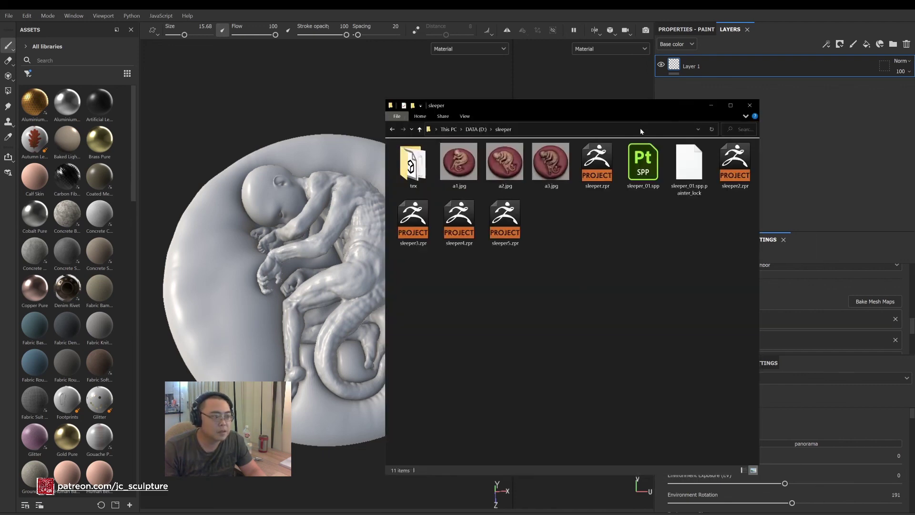
Add body-TM1001.tif from the sleeper project's tex folder as a resource to import into the assets
double_click(415, 173)
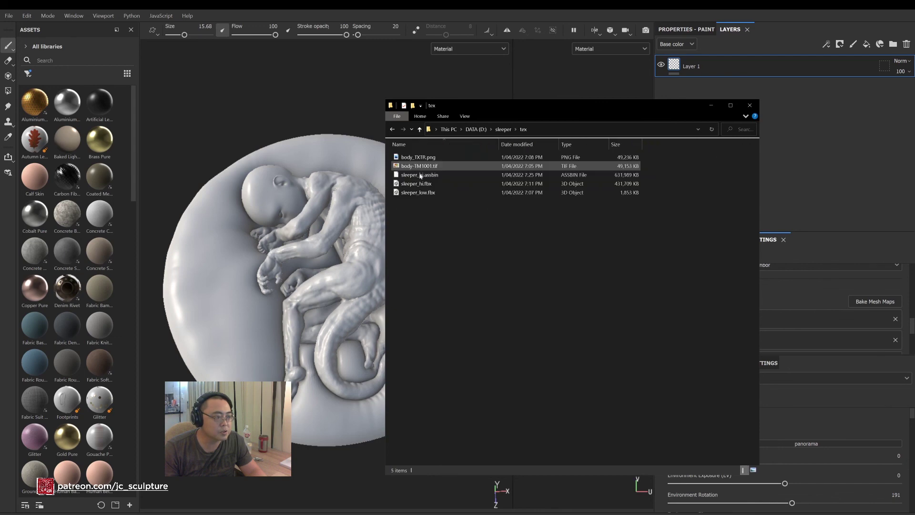
click(431, 167)
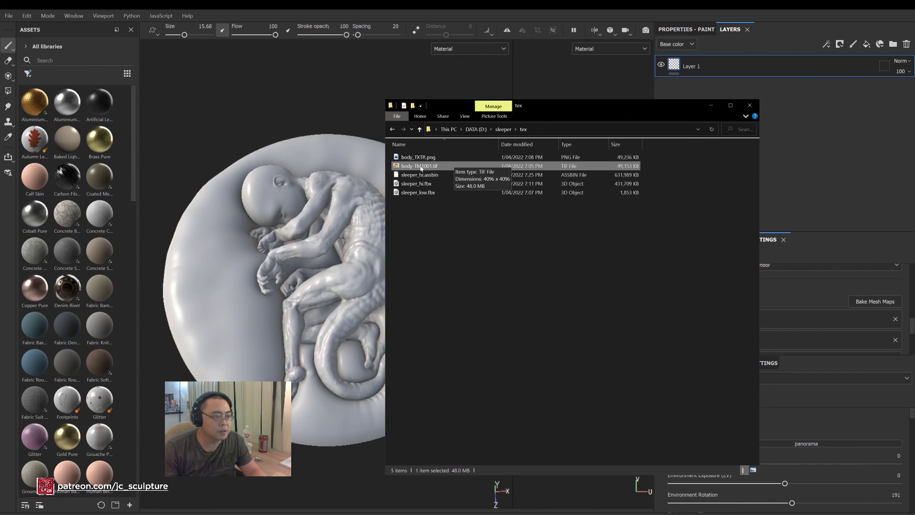
drag(422, 168, 92, 105)
click(355, 222)
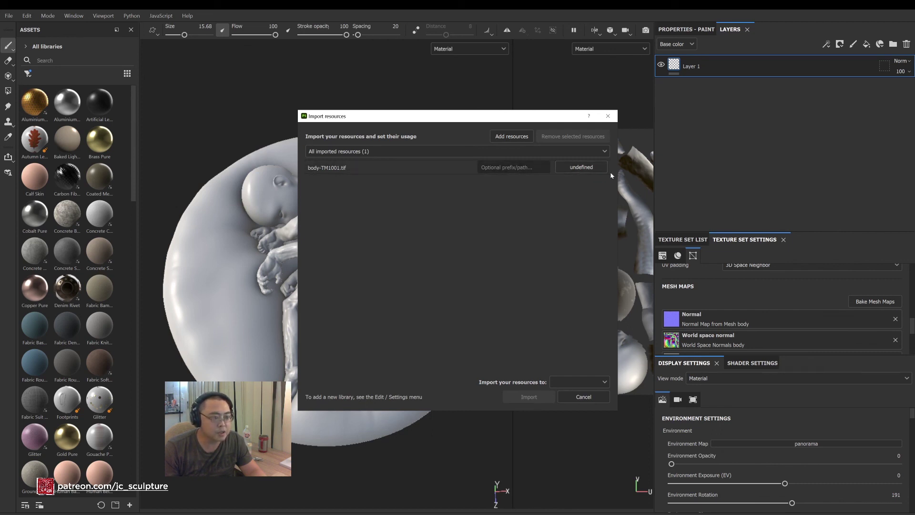
Set the usage of body-TM1001.tif to texture and import it into project 'sleeper_01'
click(585, 169)
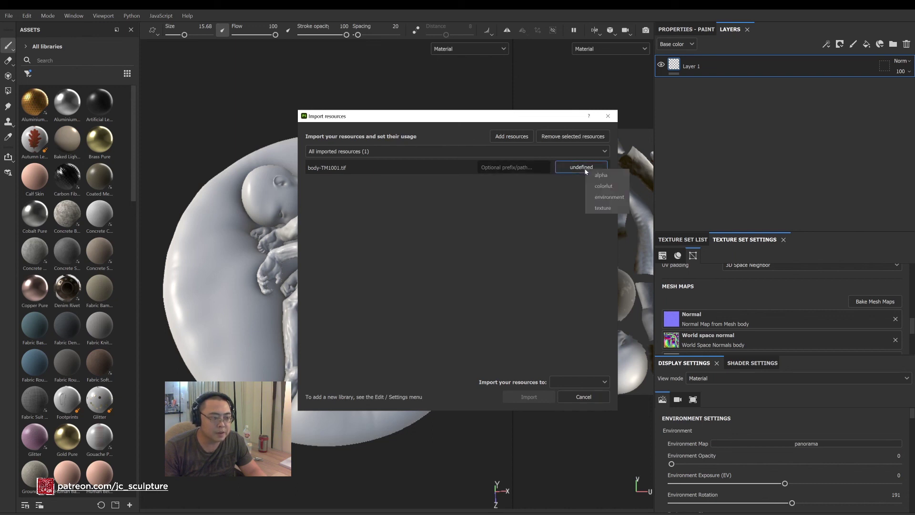
click(604, 209)
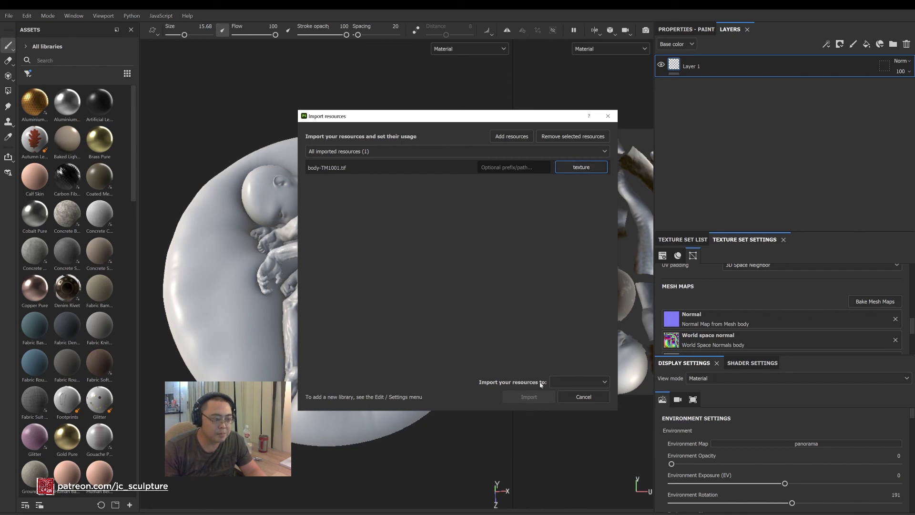
click(586, 382)
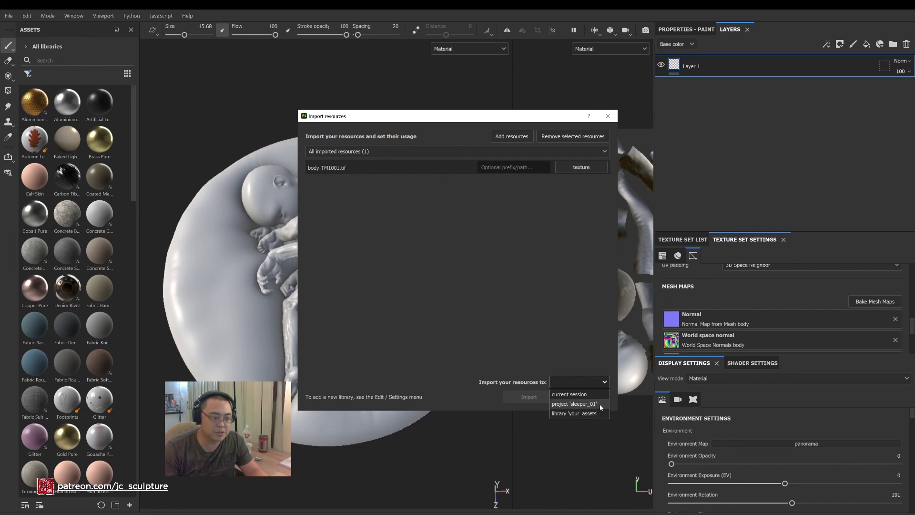
click(597, 405)
click(528, 397)
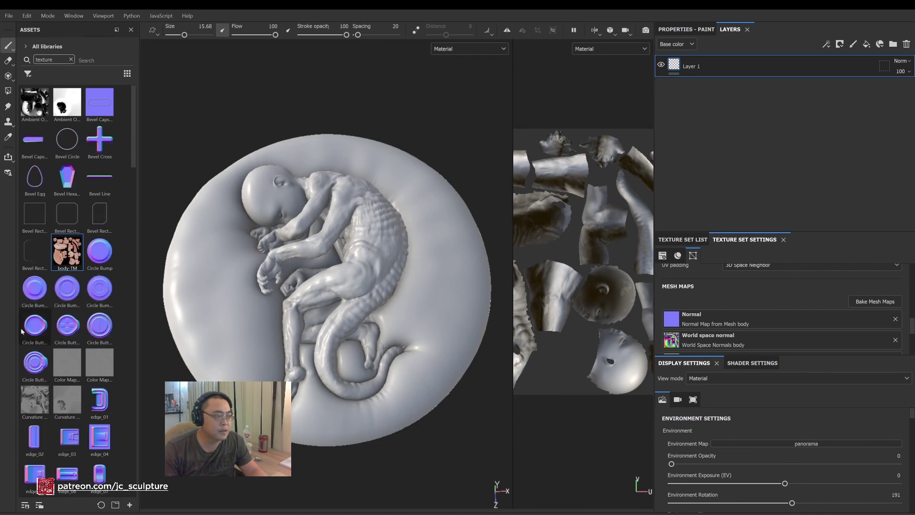
Add a fill effect to Layer 1 of the body texture set
mouse_move(68, 256)
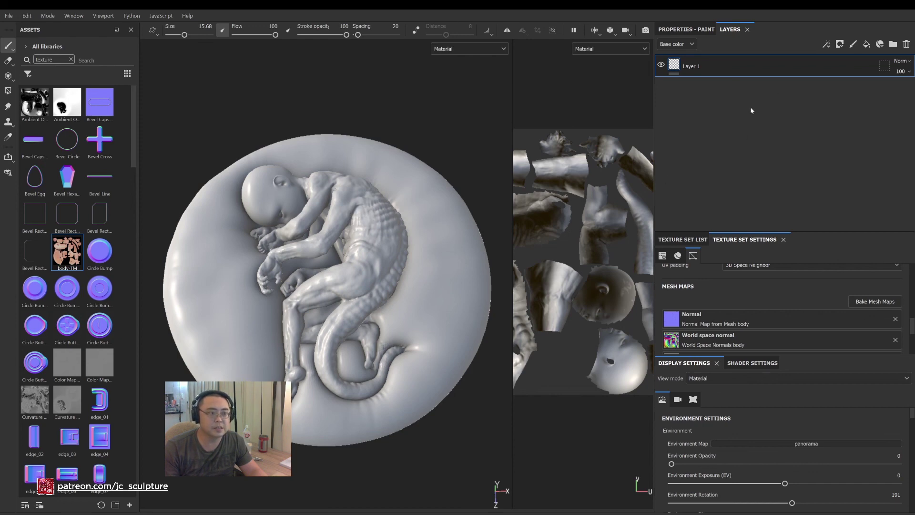
click(683, 239)
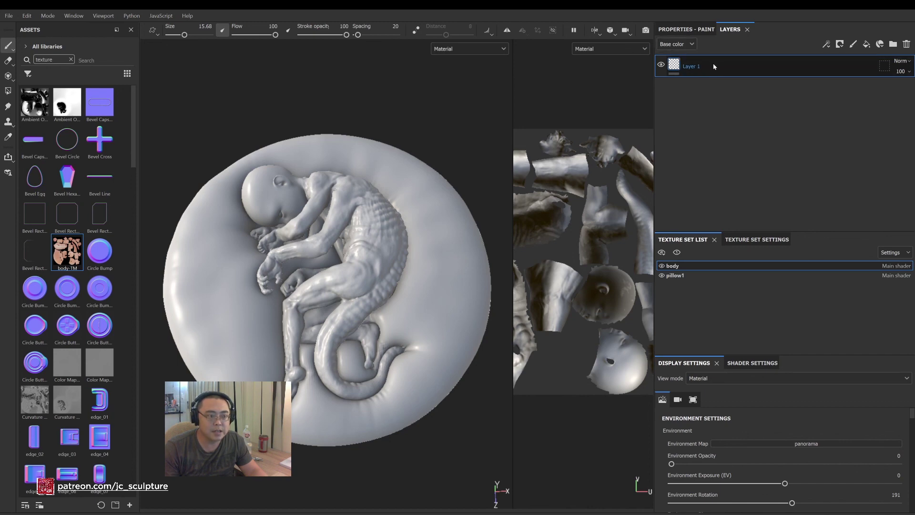
right_click(696, 70)
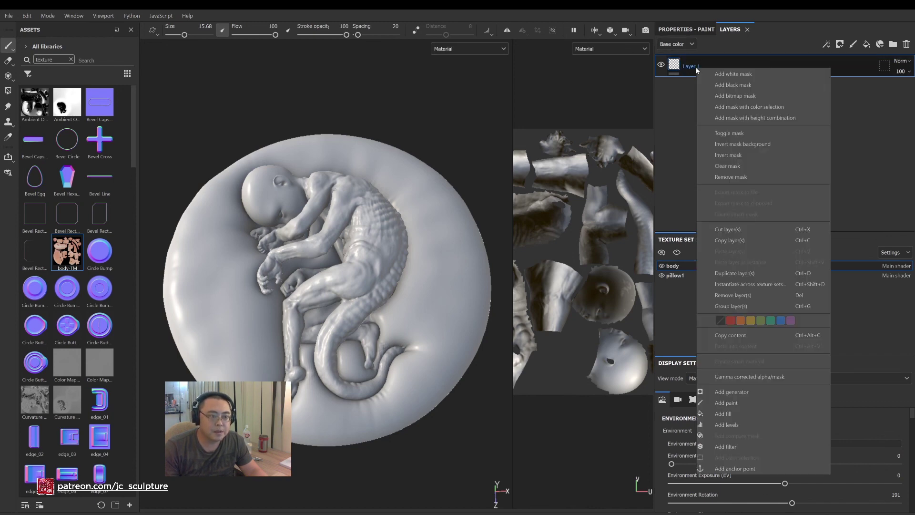
click(738, 415)
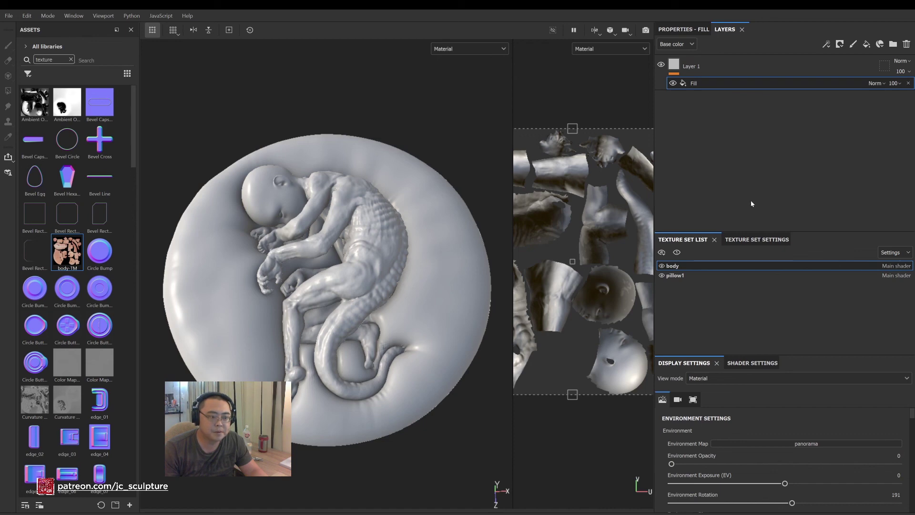
Assign the imported body-TM texture to the fill's base color and check it on the creature
click(679, 30)
scroll(689, 113, down, 4)
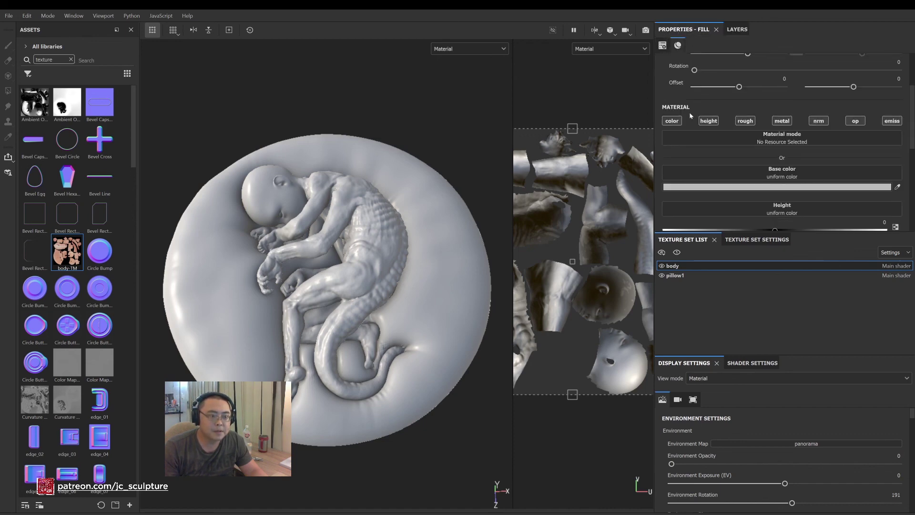
scroll(731, 137, up, 3)
scroll(719, 113, down, 3)
scroll(719, 113, down, 1)
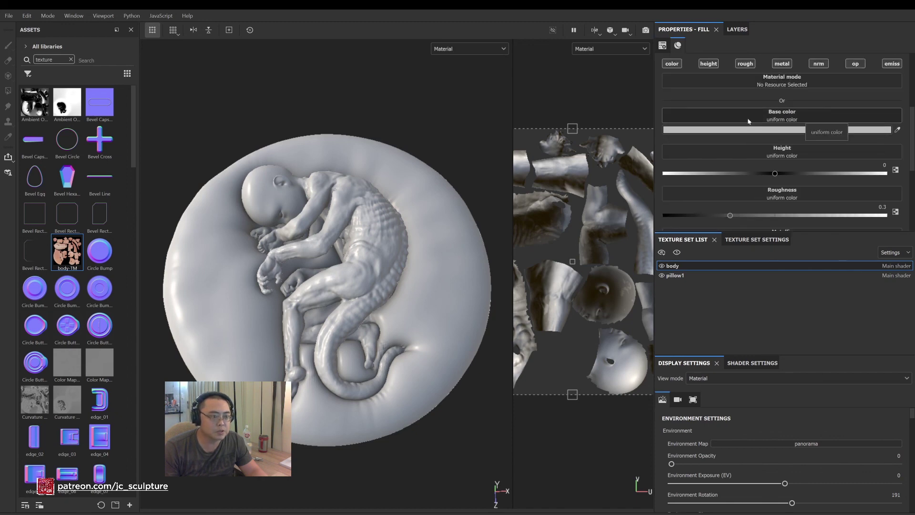
drag(66, 255, 811, 115)
scroll(811, 116, down, 4)
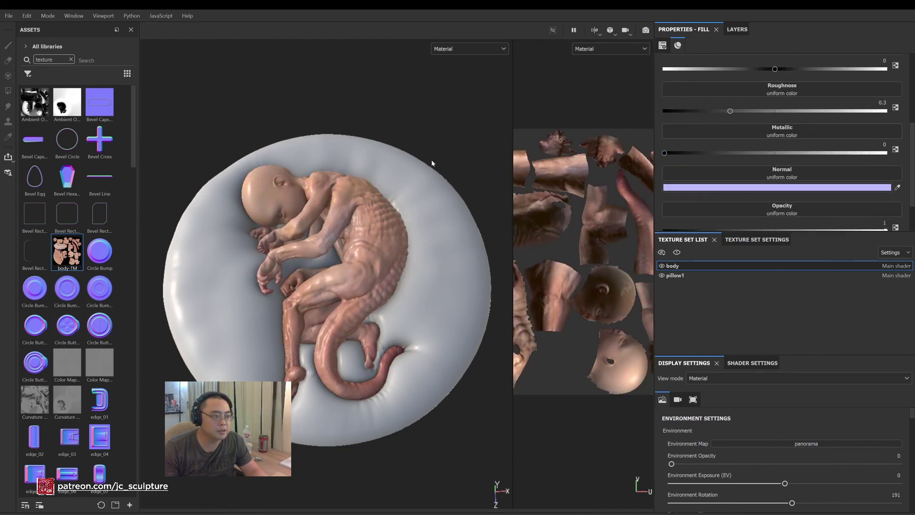
alt+drag(431, 162, 454, 157)
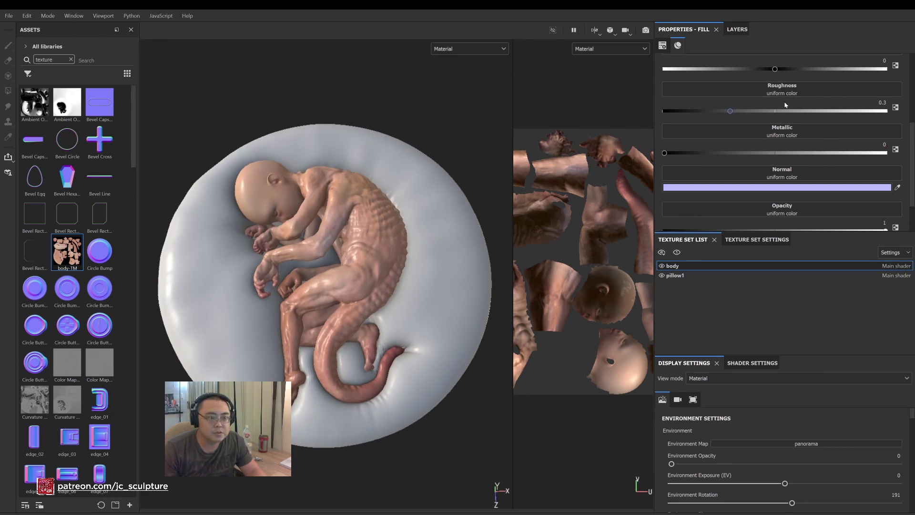
Raise the roughness of the body's fill to about 0.37
mouse_move(741, 112)
mouse_down()
mouse_move(809, 114)
mouse_move(747, 115)
mouse_up()
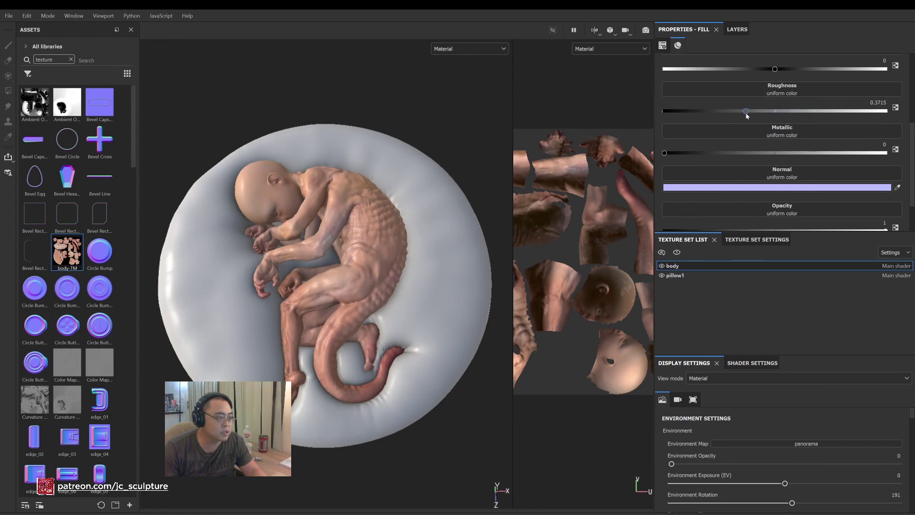
click(747, 240)
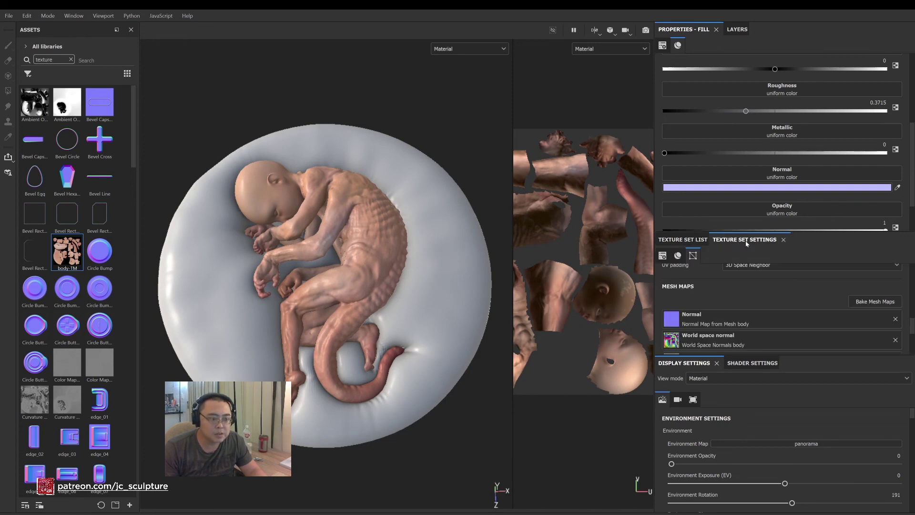
Select the pillow1 texture set and show its layer stack
click(683, 239)
click(680, 278)
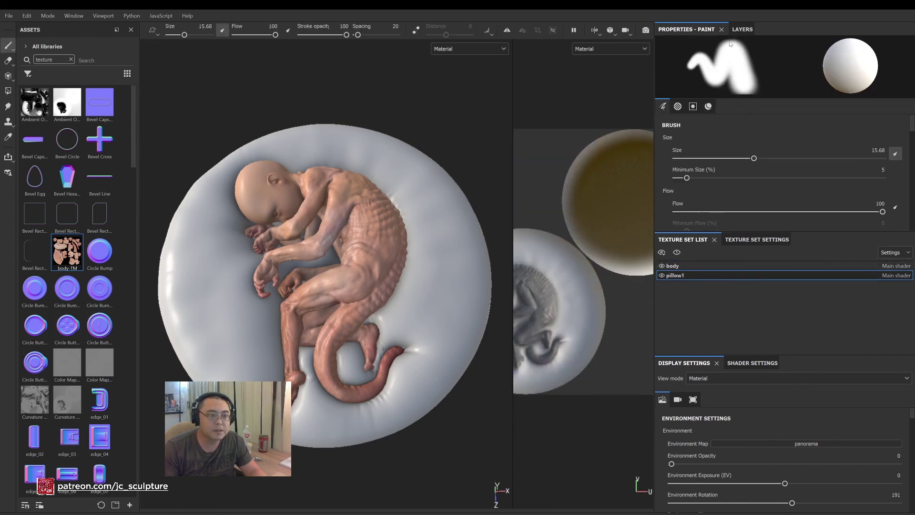
click(741, 29)
right_click(696, 67)
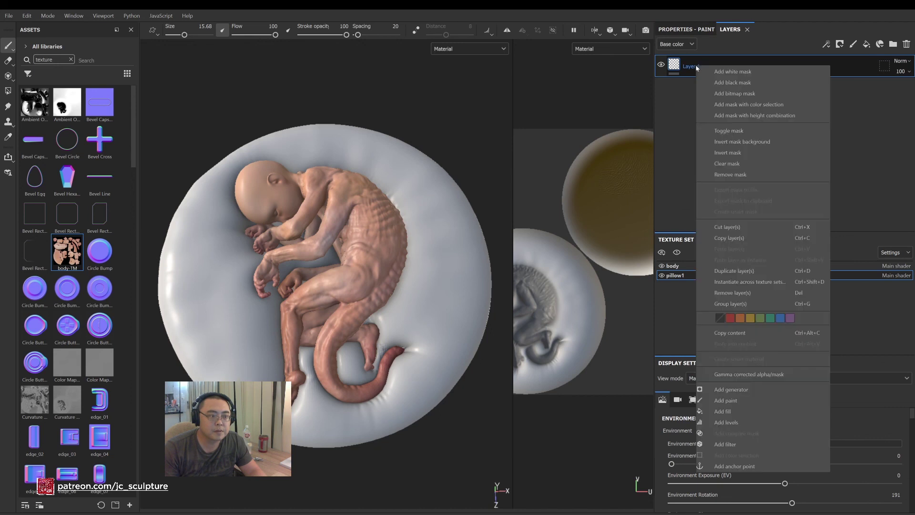
click(668, 98)
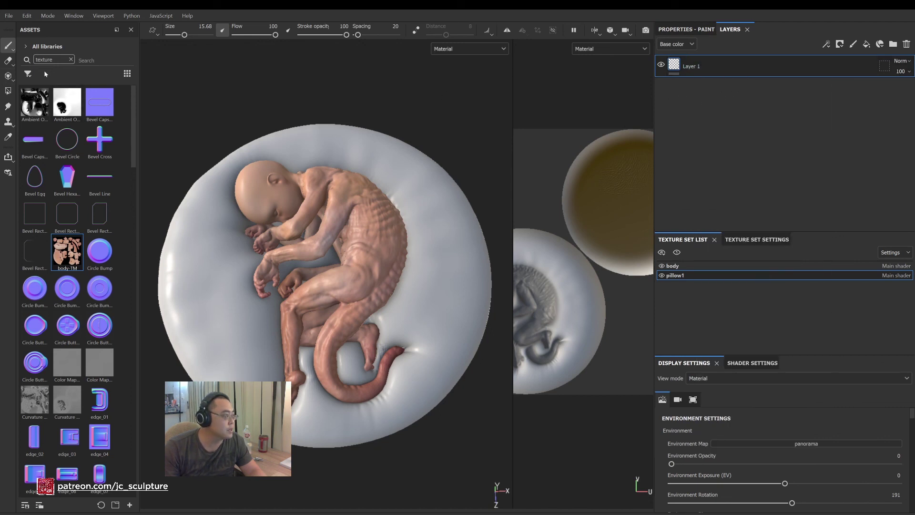
Filter the assets to materials and apply Fabric Bamboo to the pillow as a new fill layer, enlarging the UV view to check it
click(28, 74)
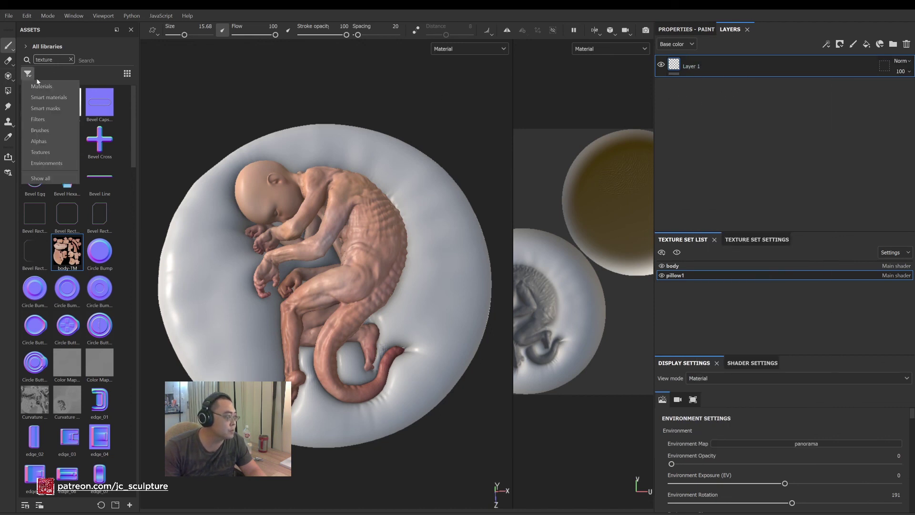
click(59, 90)
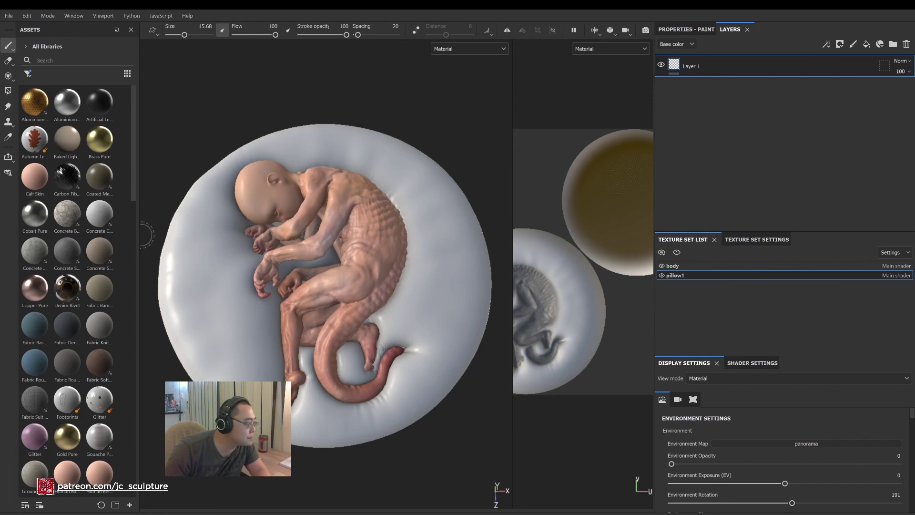
drag(99, 301, 247, 298)
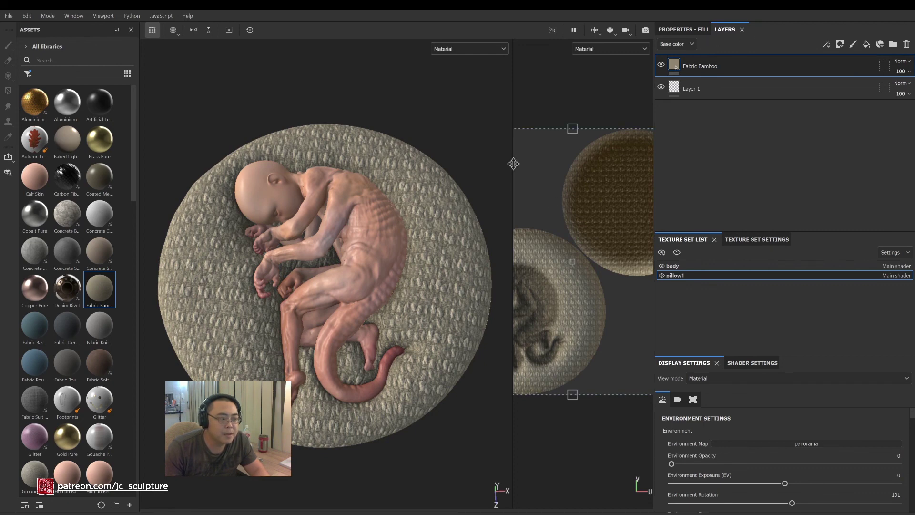
drag(514, 164, 380, 162)
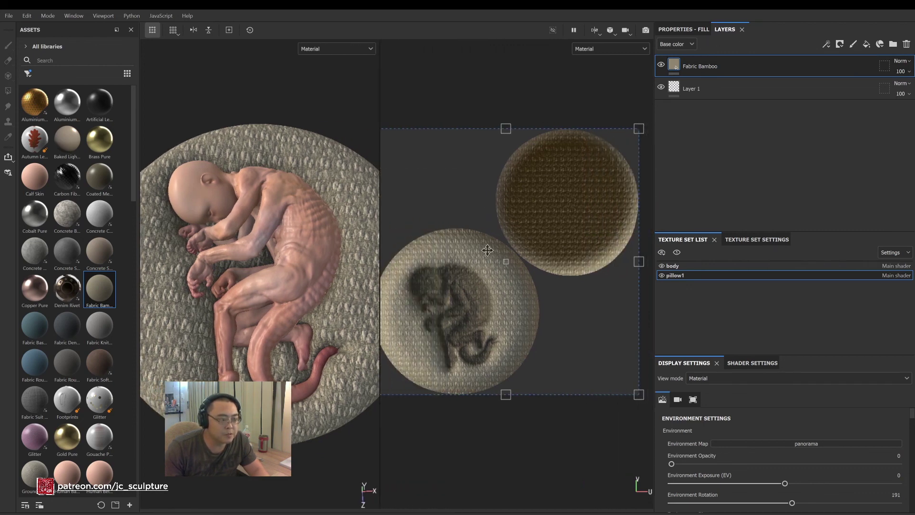
Try a UV scale of 2 on the Fabric Bamboo fill, set it to 5, and inspect the weave on the pillow
click(750, 242)
click(683, 239)
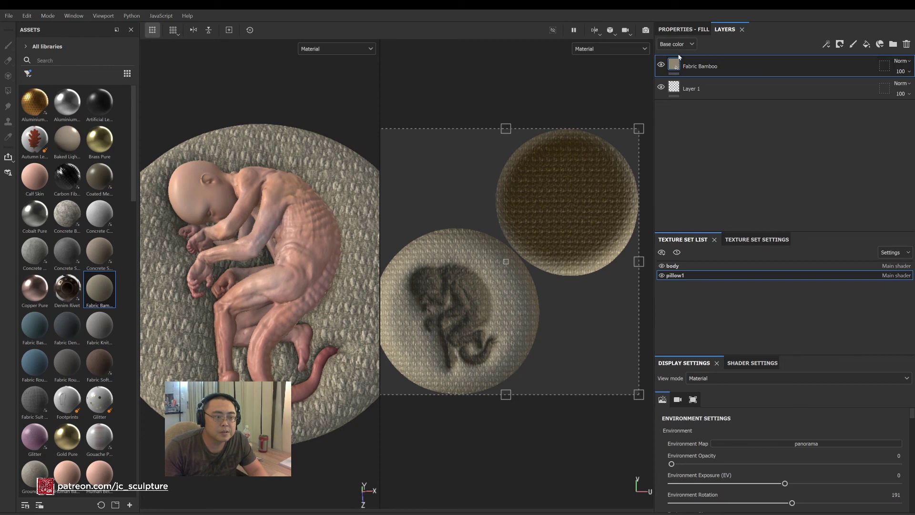
click(684, 30)
click(785, 93)
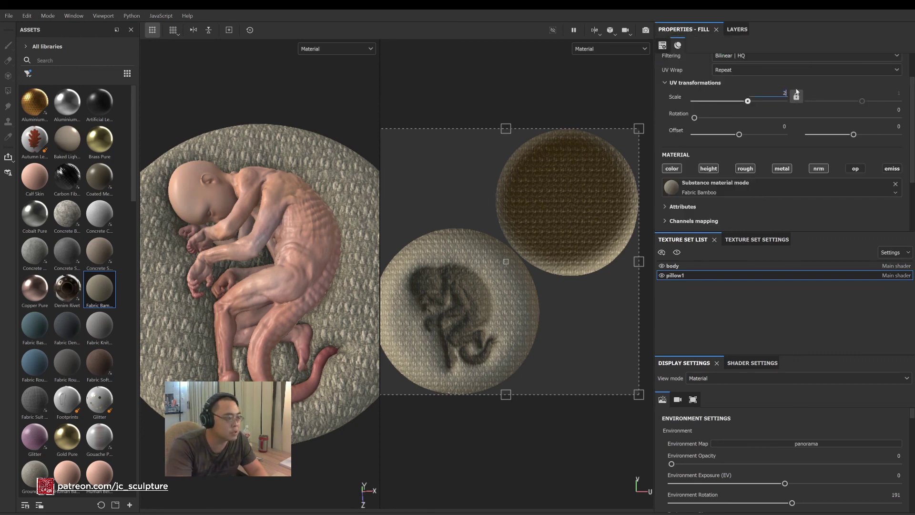
key(Return)
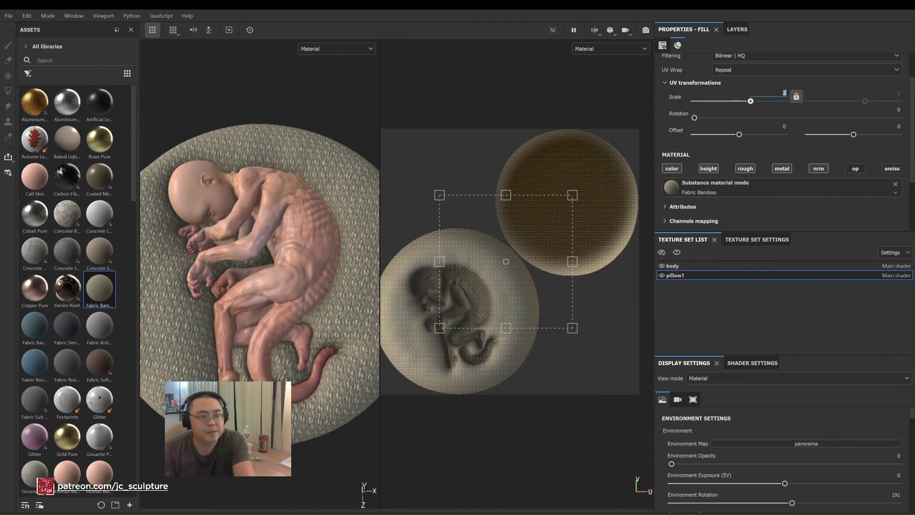
text(5)
key(Return)
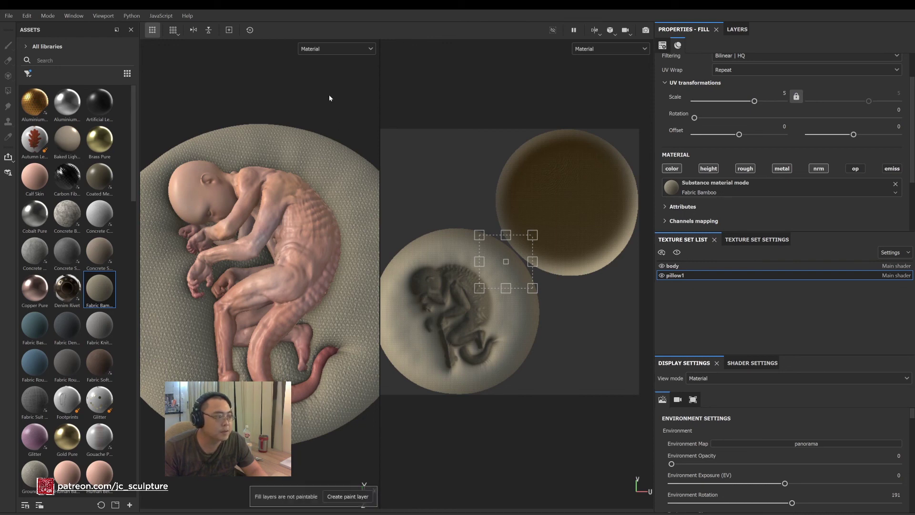
mouse_move(380, 116)
mouse_down()
mouse_move(513, 119)
mouse_move(453, 137)
mouse_move(440, 199)
mouse_up()
mouse_move(461, 209)
alt+mouse_down()
mouse_move(450, 212)
mouse_move(459, 168)
mouse_move(461, 183)
mouse_move(471, 183)
alt+mouse_up()
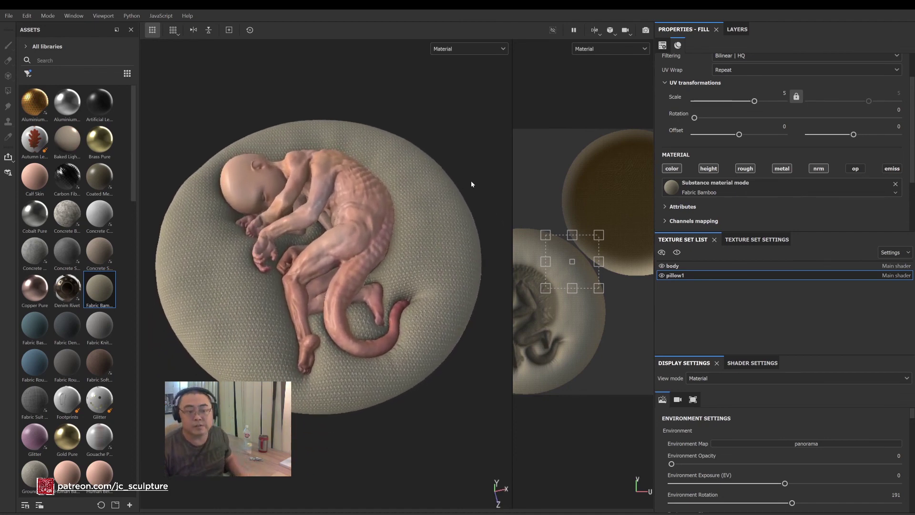